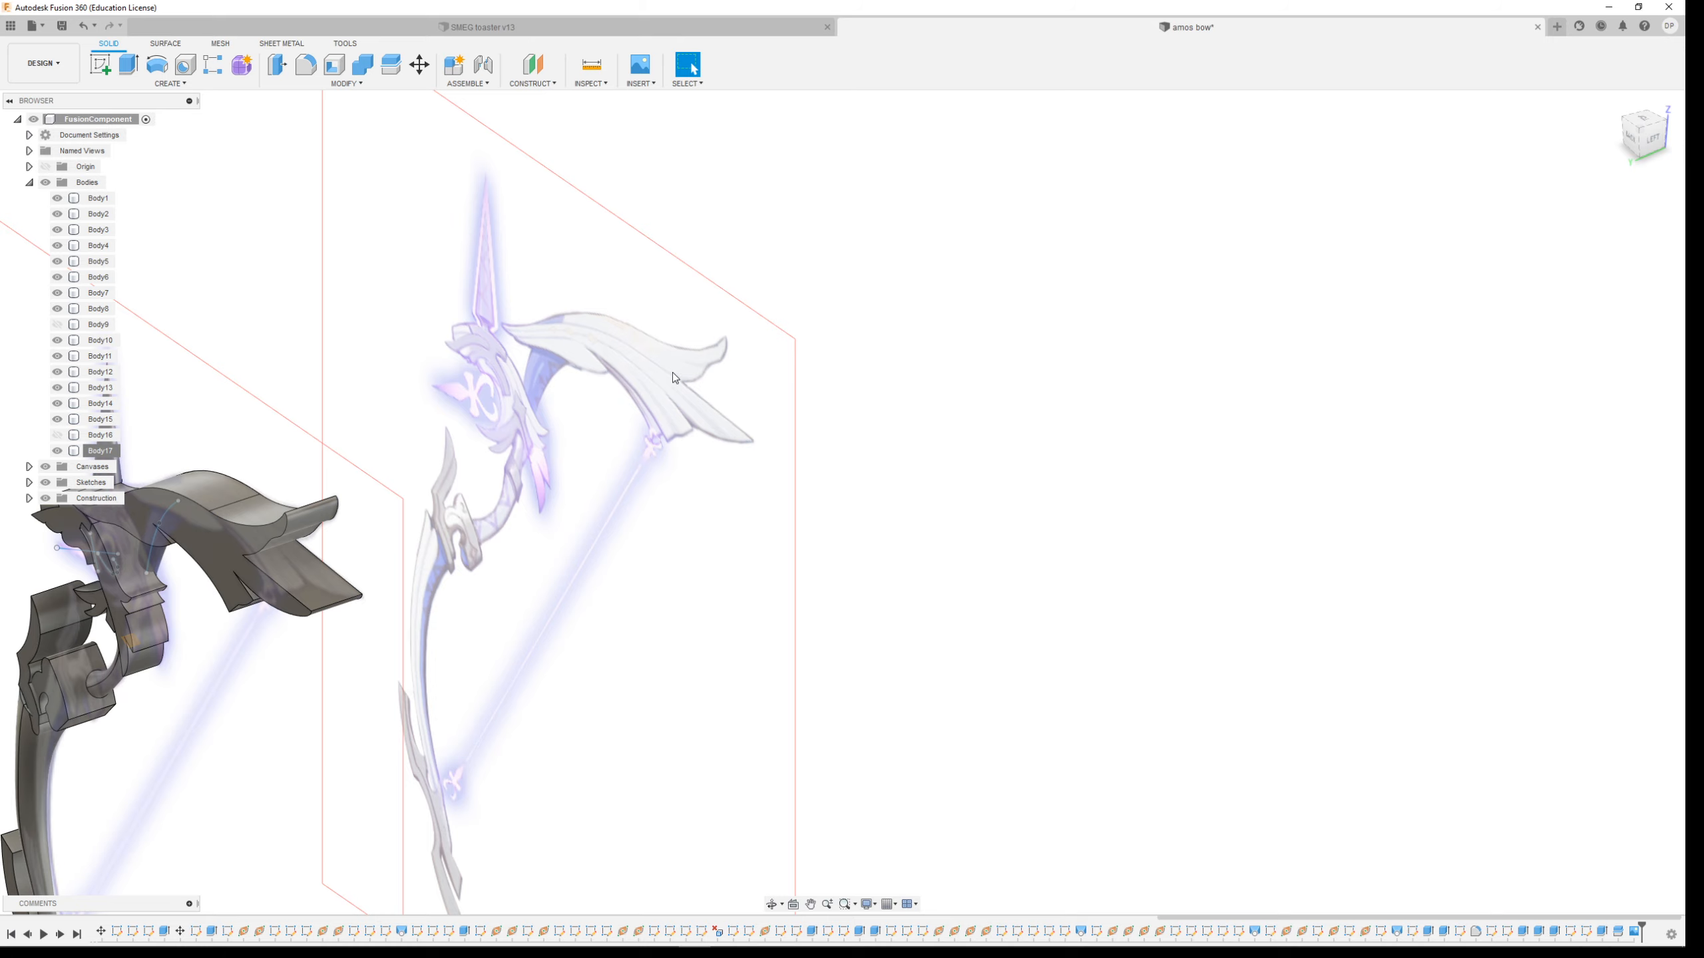
Examine the bow model and its reference canvases from several angles, focusing on the upper limb
scroll(280, 541, down, 3)
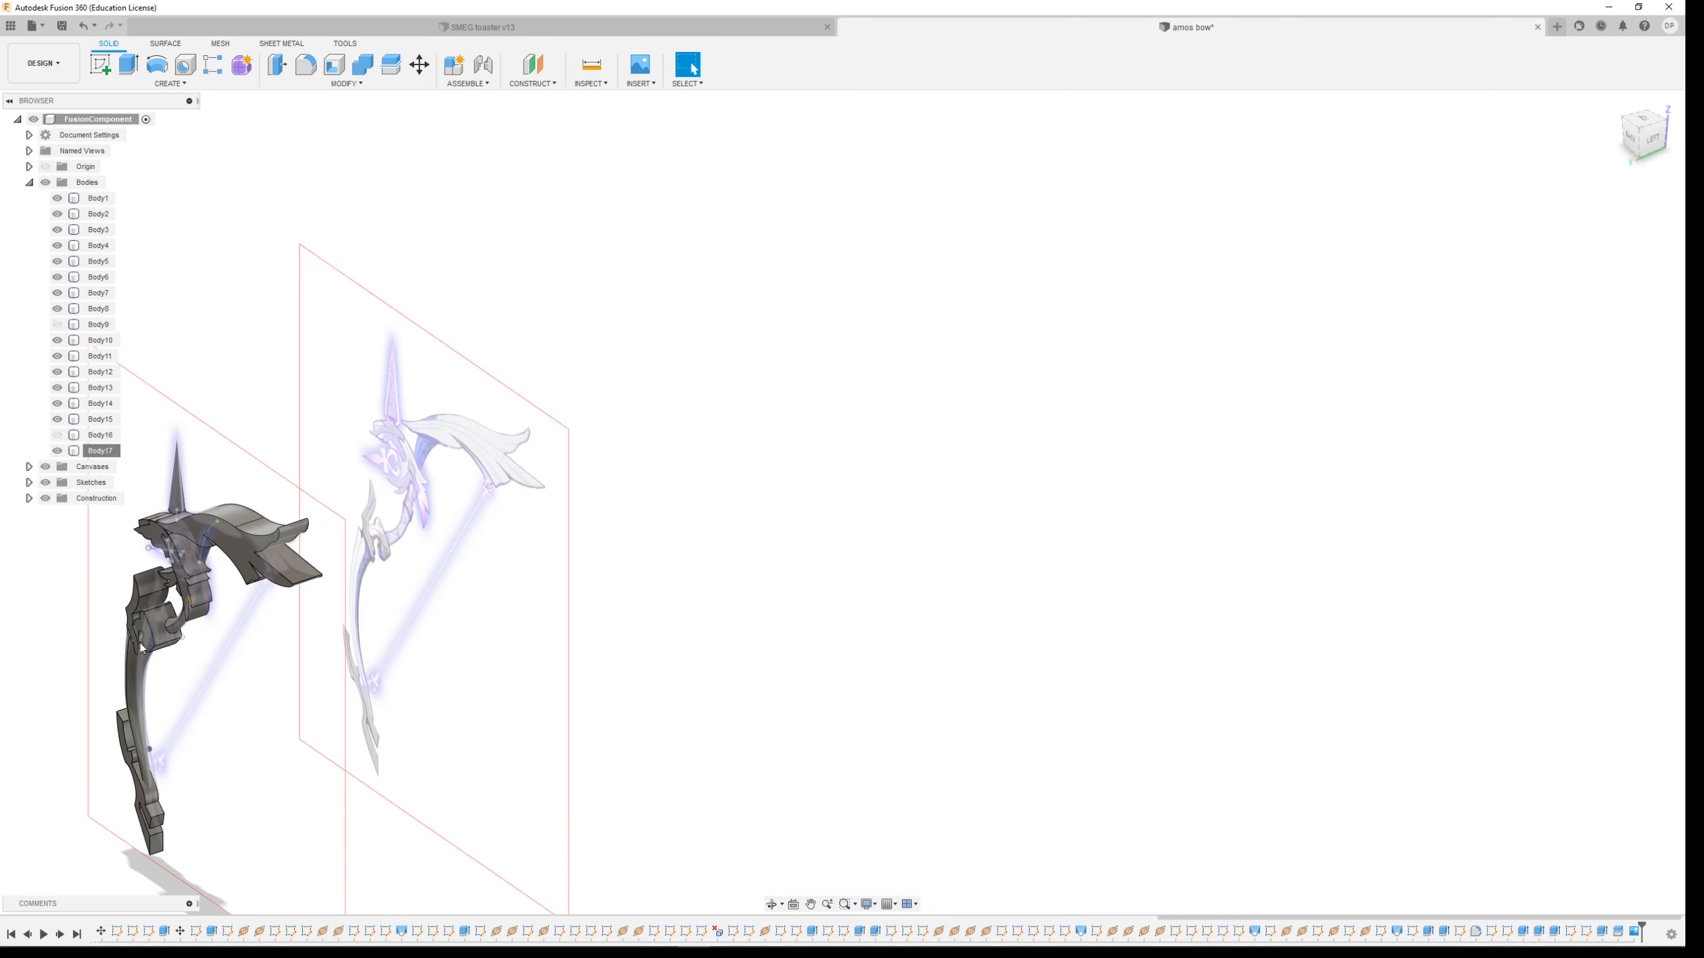
scroll(119, 647, up, 6)
shift+middle_drag(451, 469, 716, 495)
scroll(716, 494, down, 3)
scroll(817, 490, down, 3)
scroll(333, 375, up, 6)
mouse_move(776, 459)
shift+middle_down()
mouse_move(845, 422)
mouse_move(742, 475)
mouse_move(768, 470)
shift+middle_up()
click(1036, 517)
shift+middle_drag(1036, 517, 1033, 476)
scroll(1033, 487, down, 3)
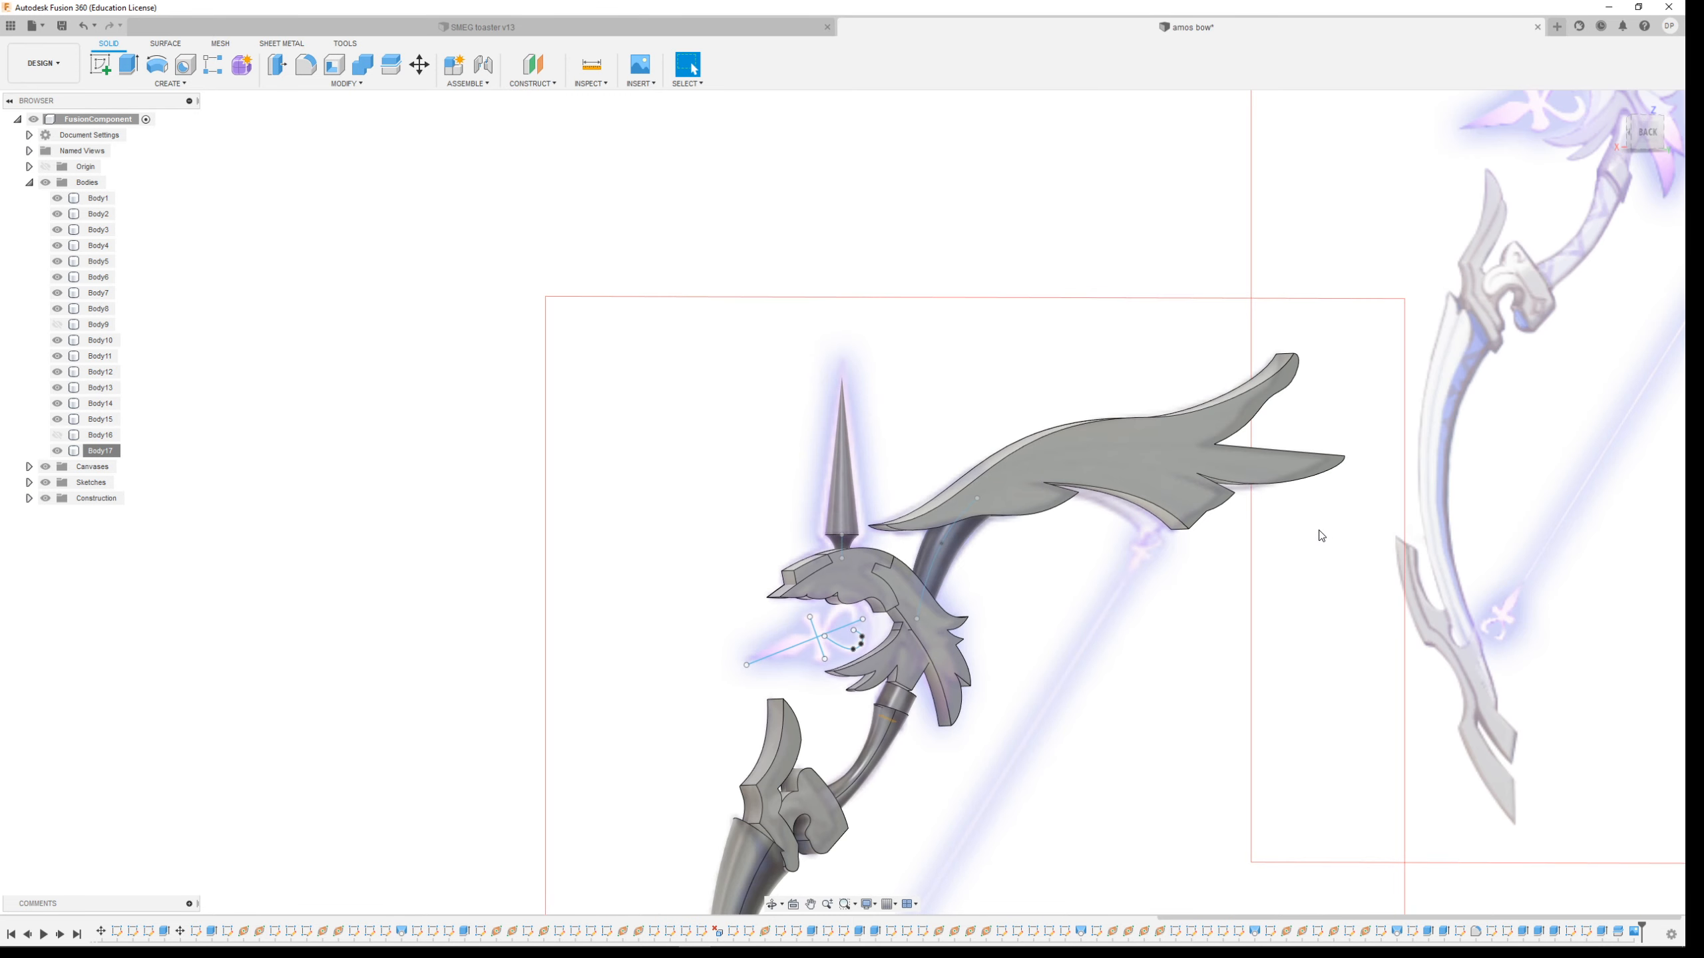
scroll(1315, 521, up, 5)
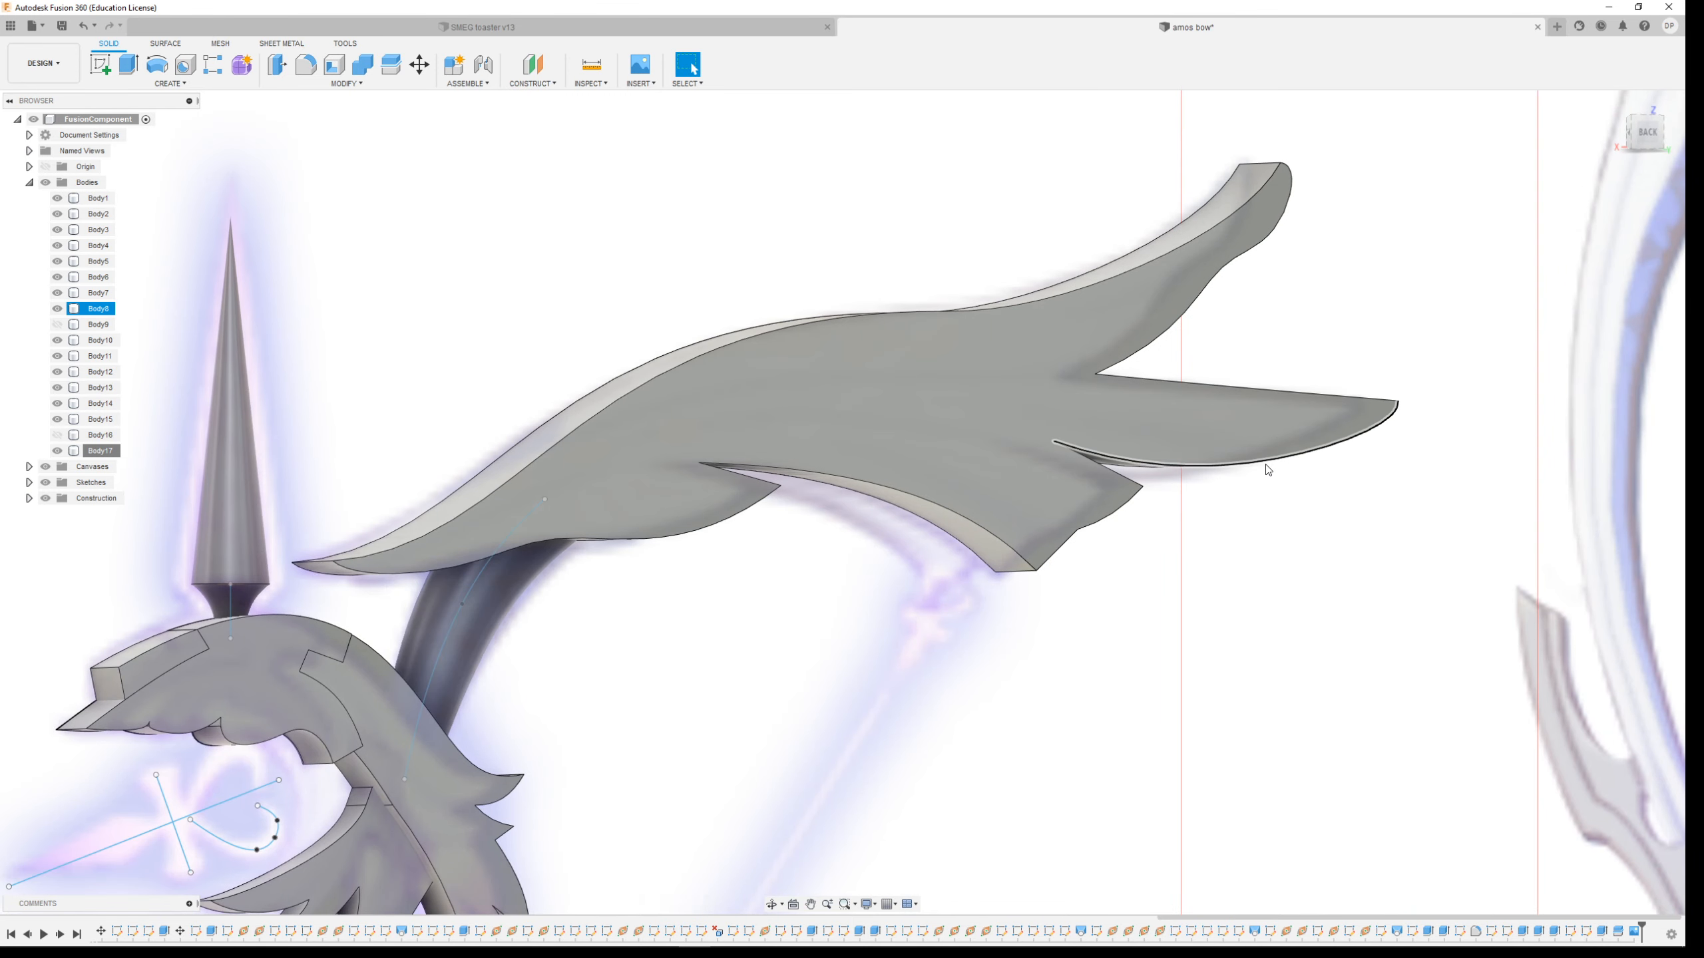
shift+middle_drag(1379, 449, 1261, 462)
scroll(1011, 526, down, 3)
scroll(1447, 513, up, 3)
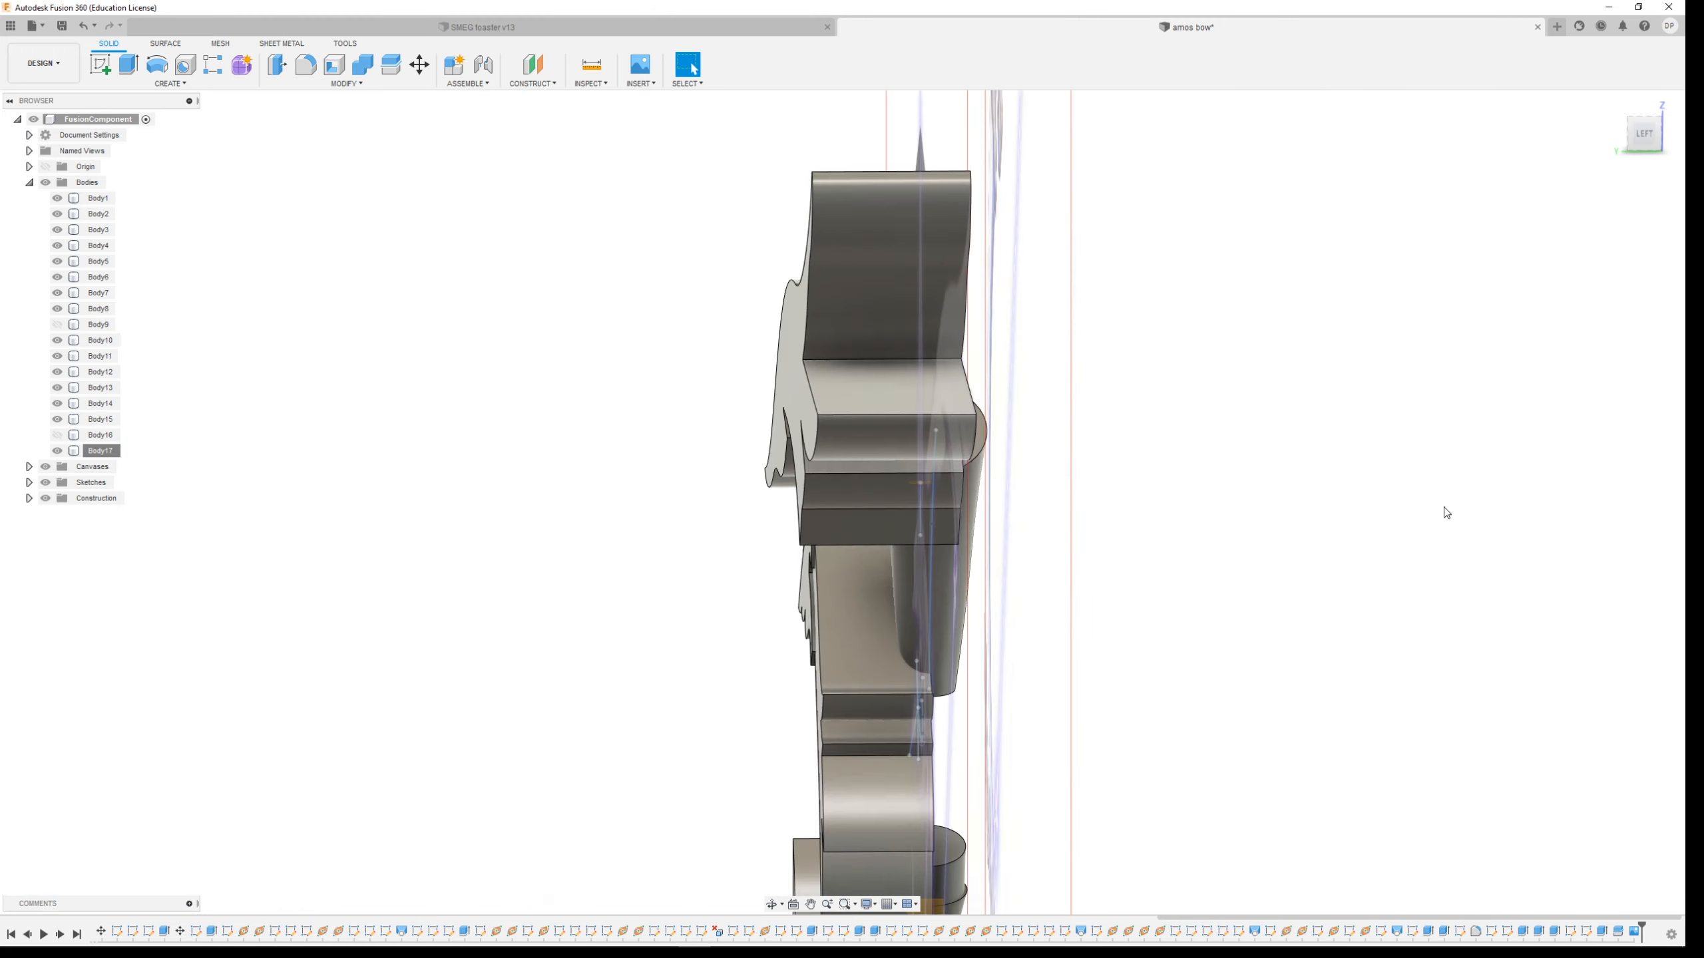
shift+middle_drag(1127, 429, 1082, 460)
scroll(1078, 463, down, 4)
shift+middle_drag(934, 467, 1015, 456)
scroll(866, 537, down, 4)
scroll(1236, 228, up, 4)
scroll(943, 571, down, 4)
scroll(1229, 231, up, 3)
scroll(1230, 227, up, 3)
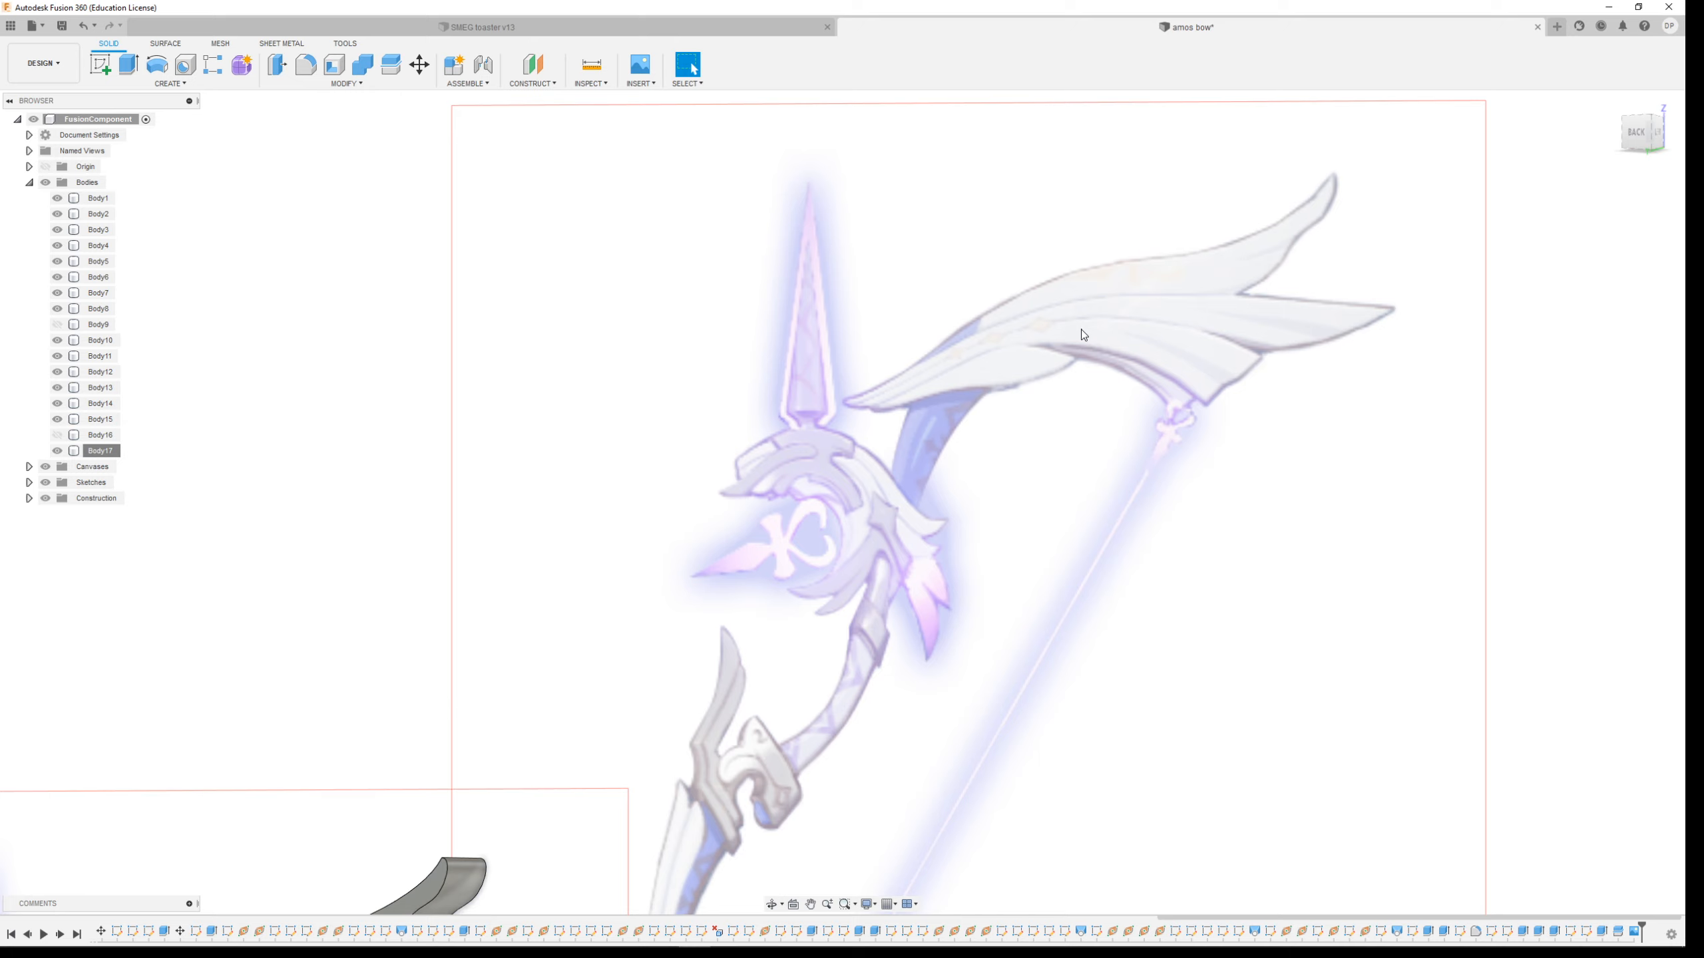
scroll(795, 471, down, 5)
scroll(467, 879, up, 2)
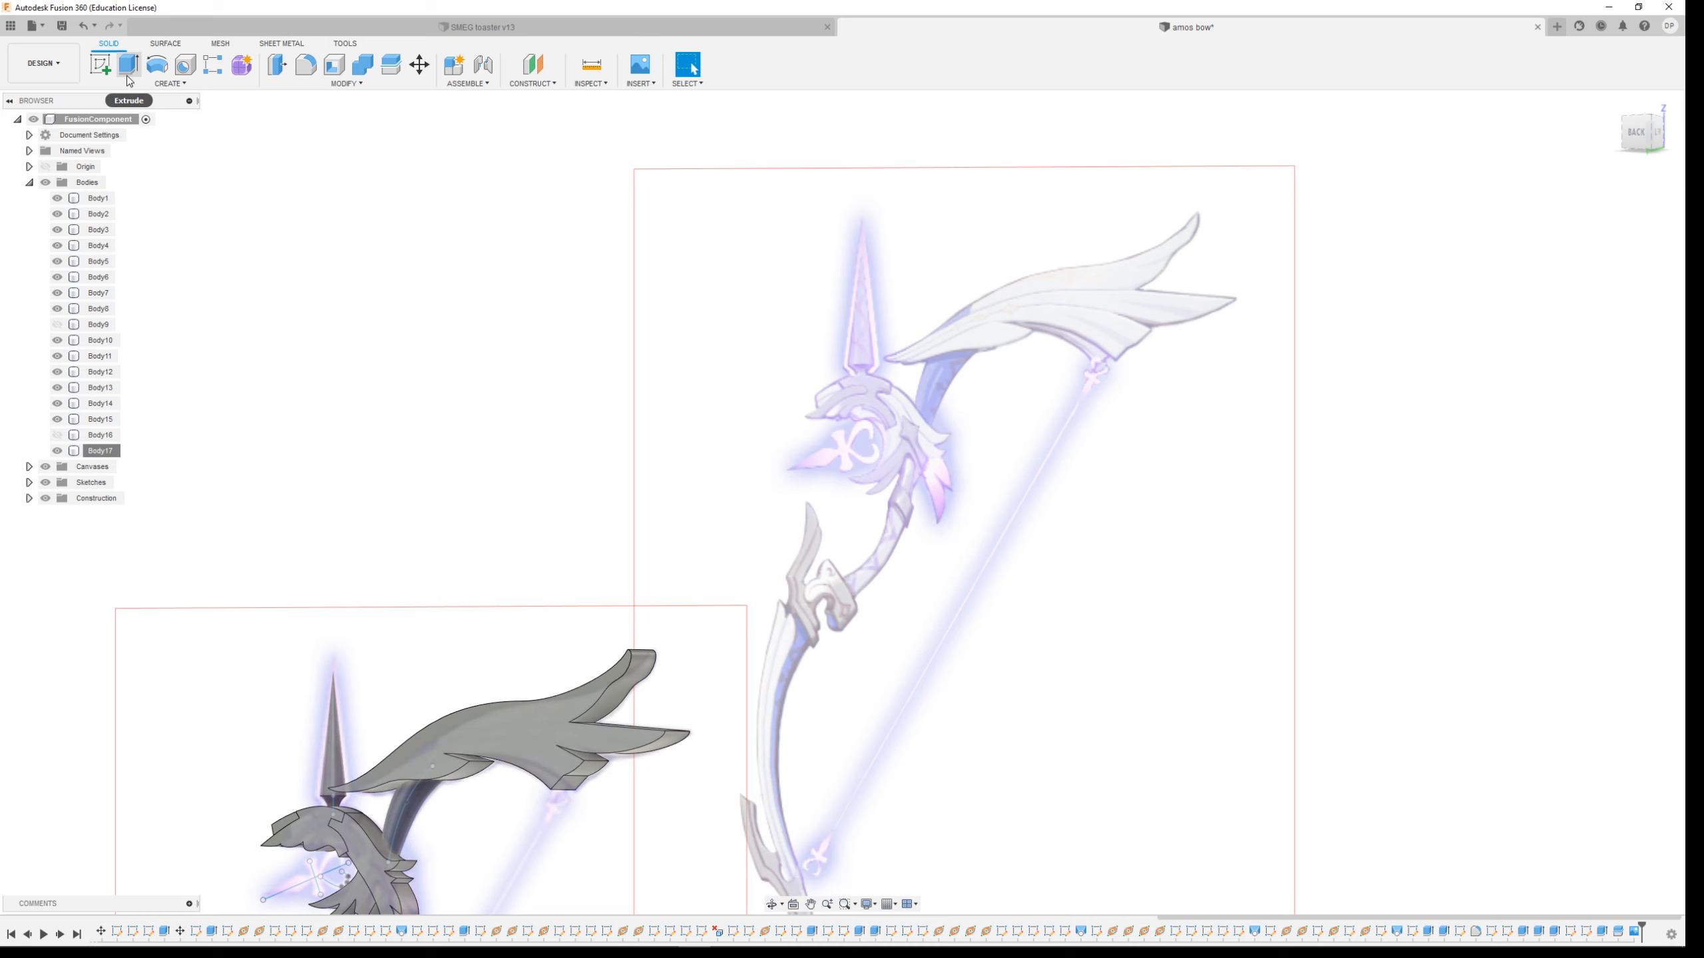
scroll(486, 733, up, 6)
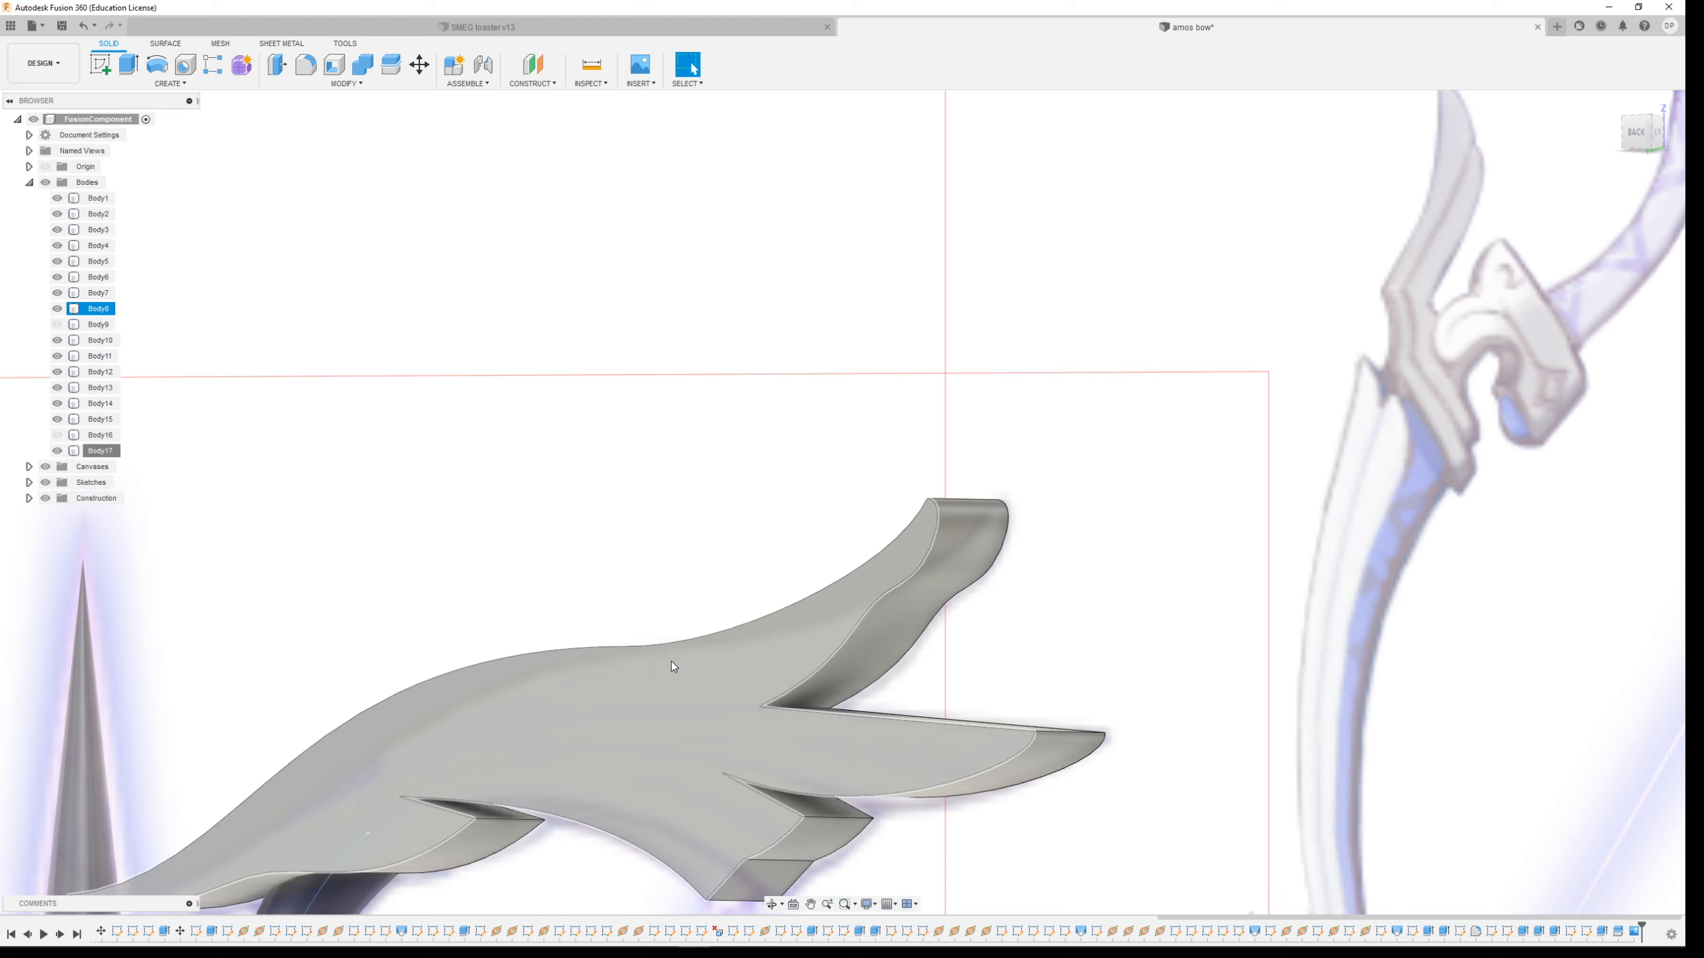
click(550, 67)
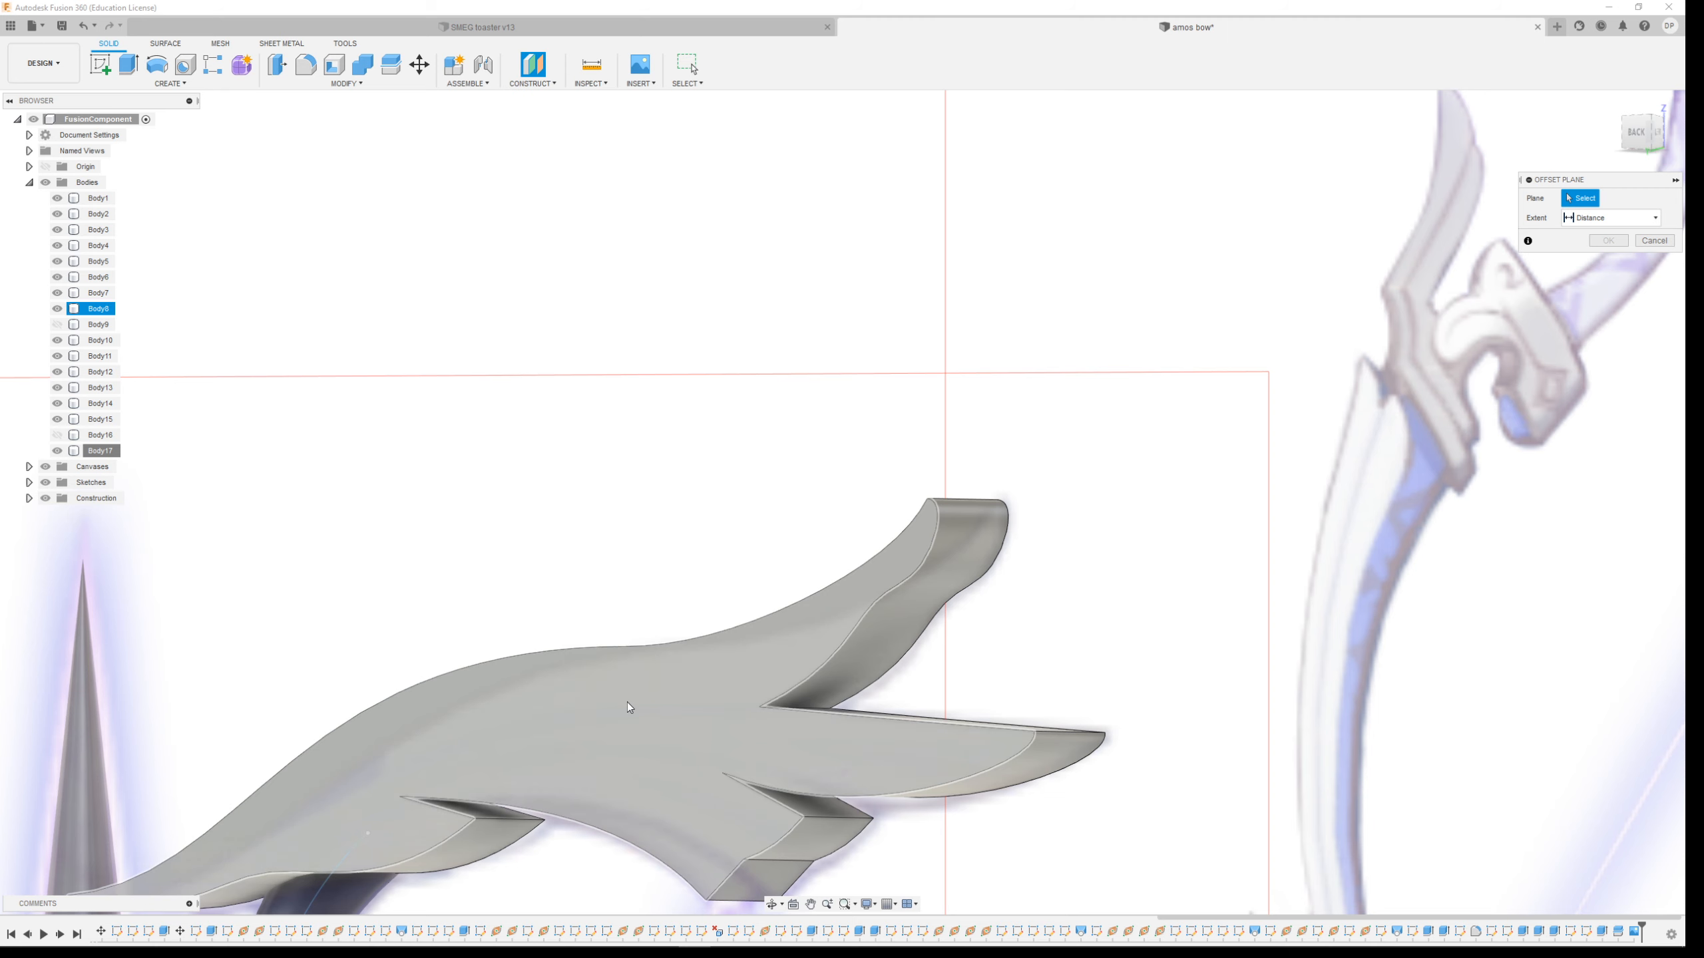
mouse_move(504, 946)
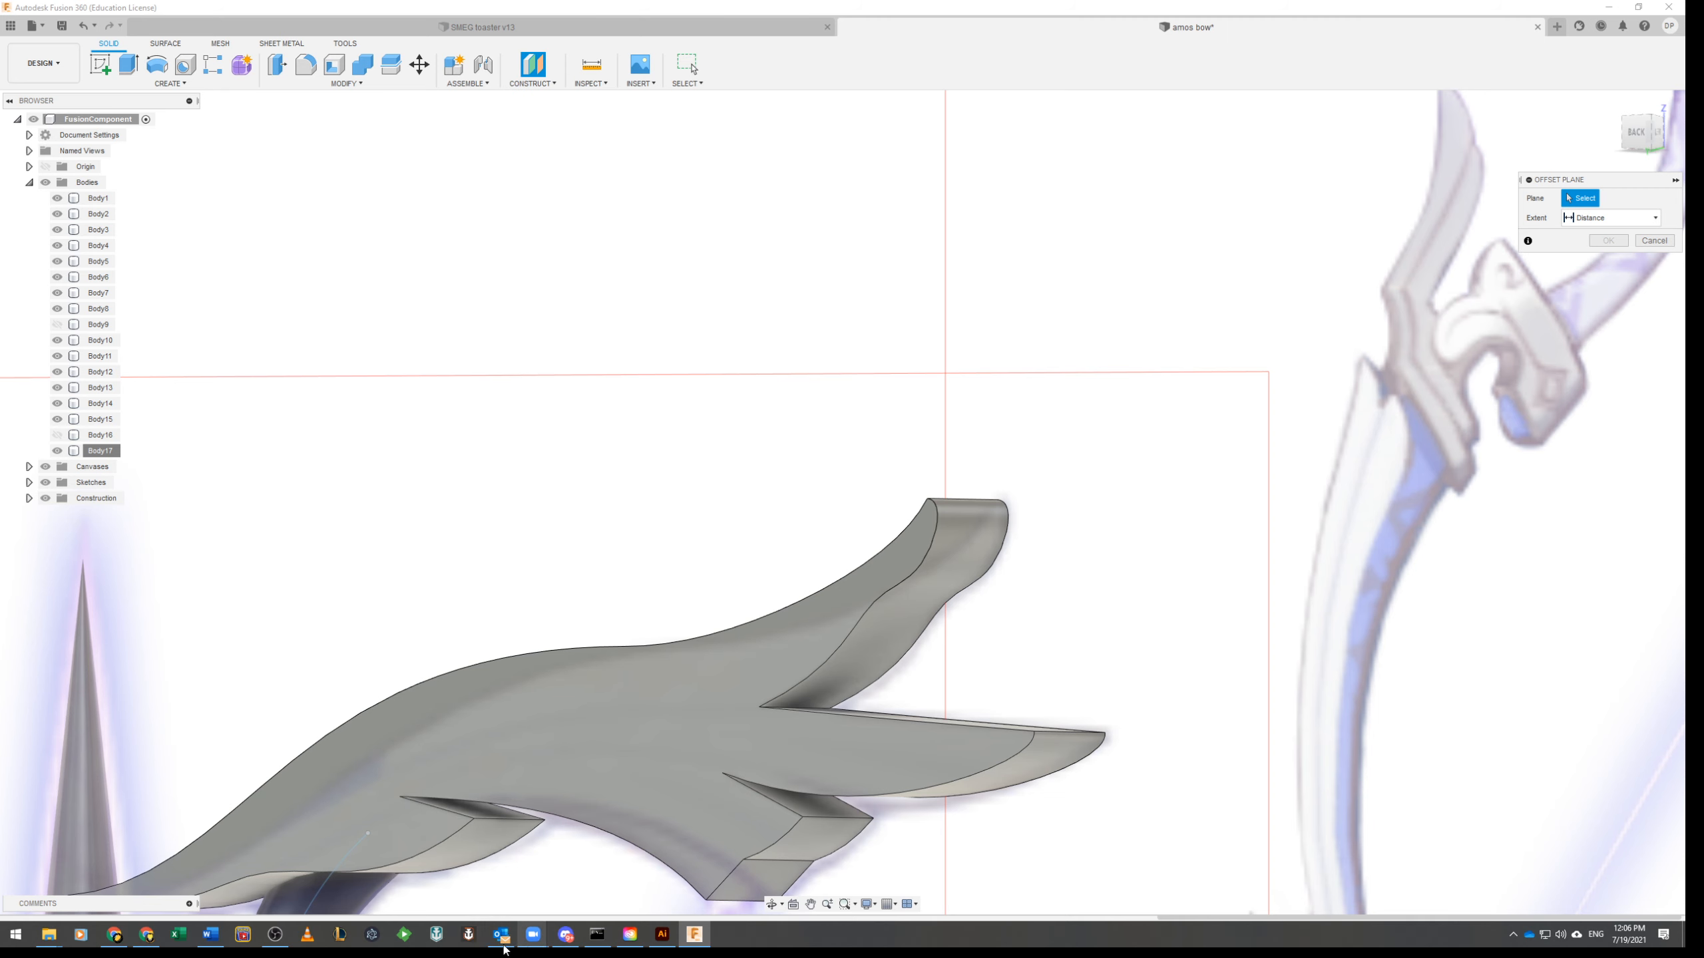
click(275, 935)
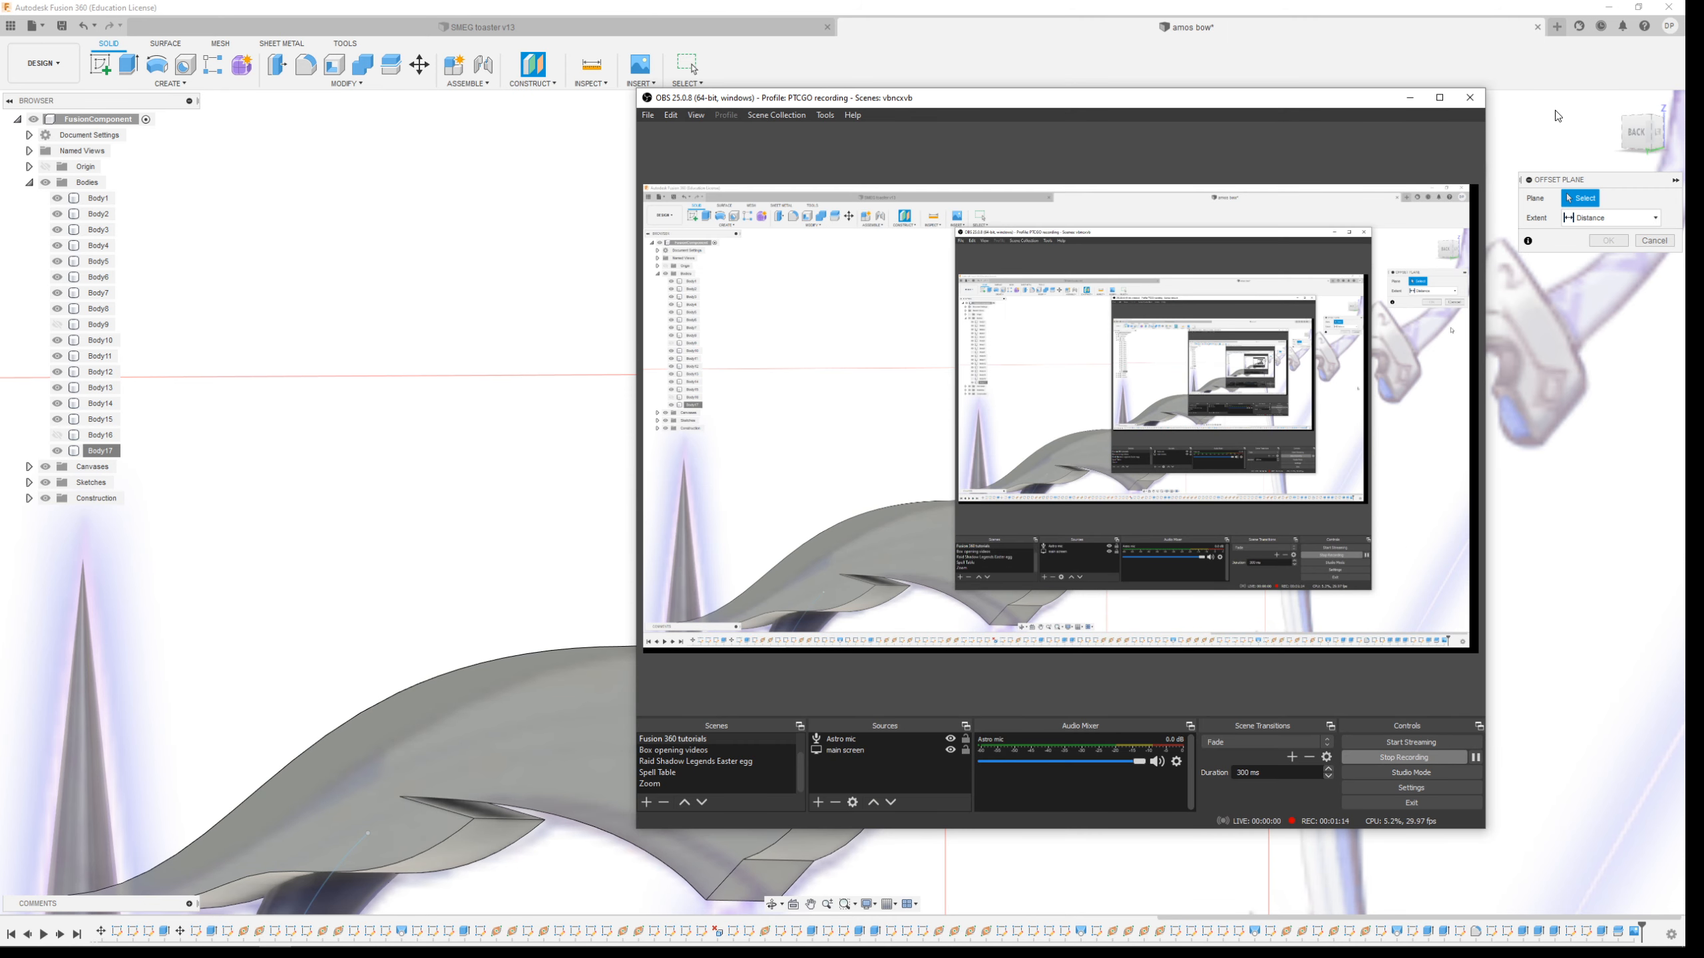
click(967, 65)
Create a construction plane along the upper limb's outer edge at its tip, at proportional distance 1.00
shift+middle_drag(1097, 445, 1097, 500)
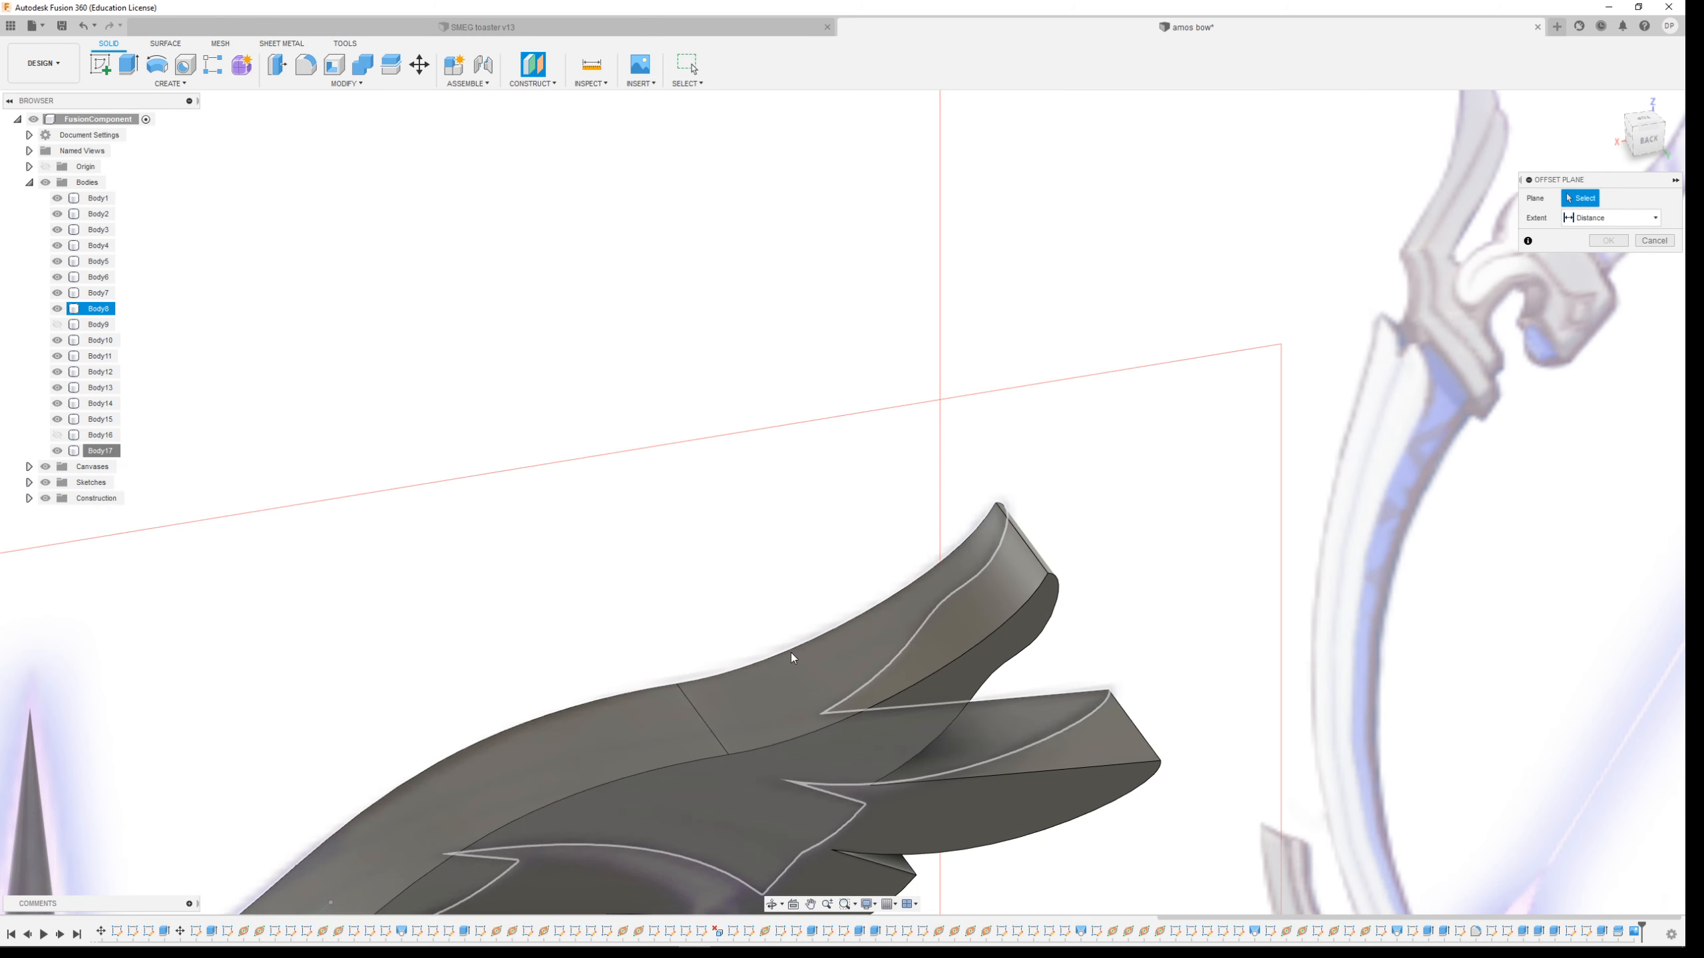
scroll(718, 812, up, 2)
scroll(717, 812, down, 3)
shift+middle_drag(376, 693, 544, 636)
scroll(544, 636, down, 4)
scroll(124, 817, up, 5)
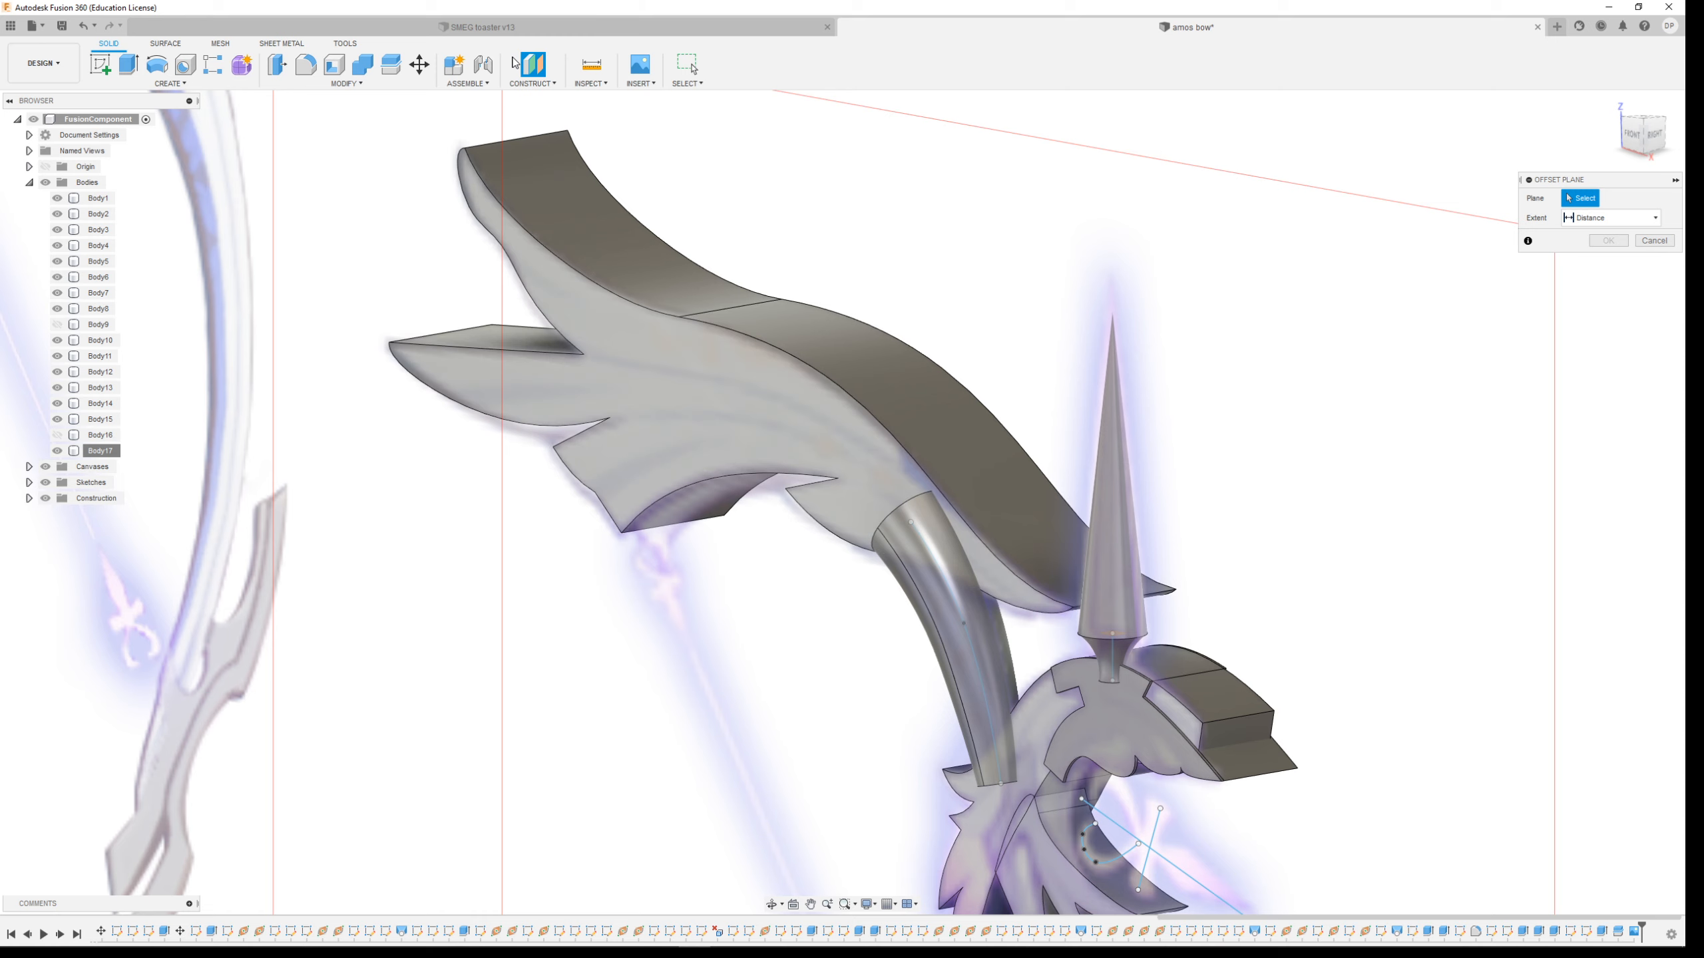
click(533, 80)
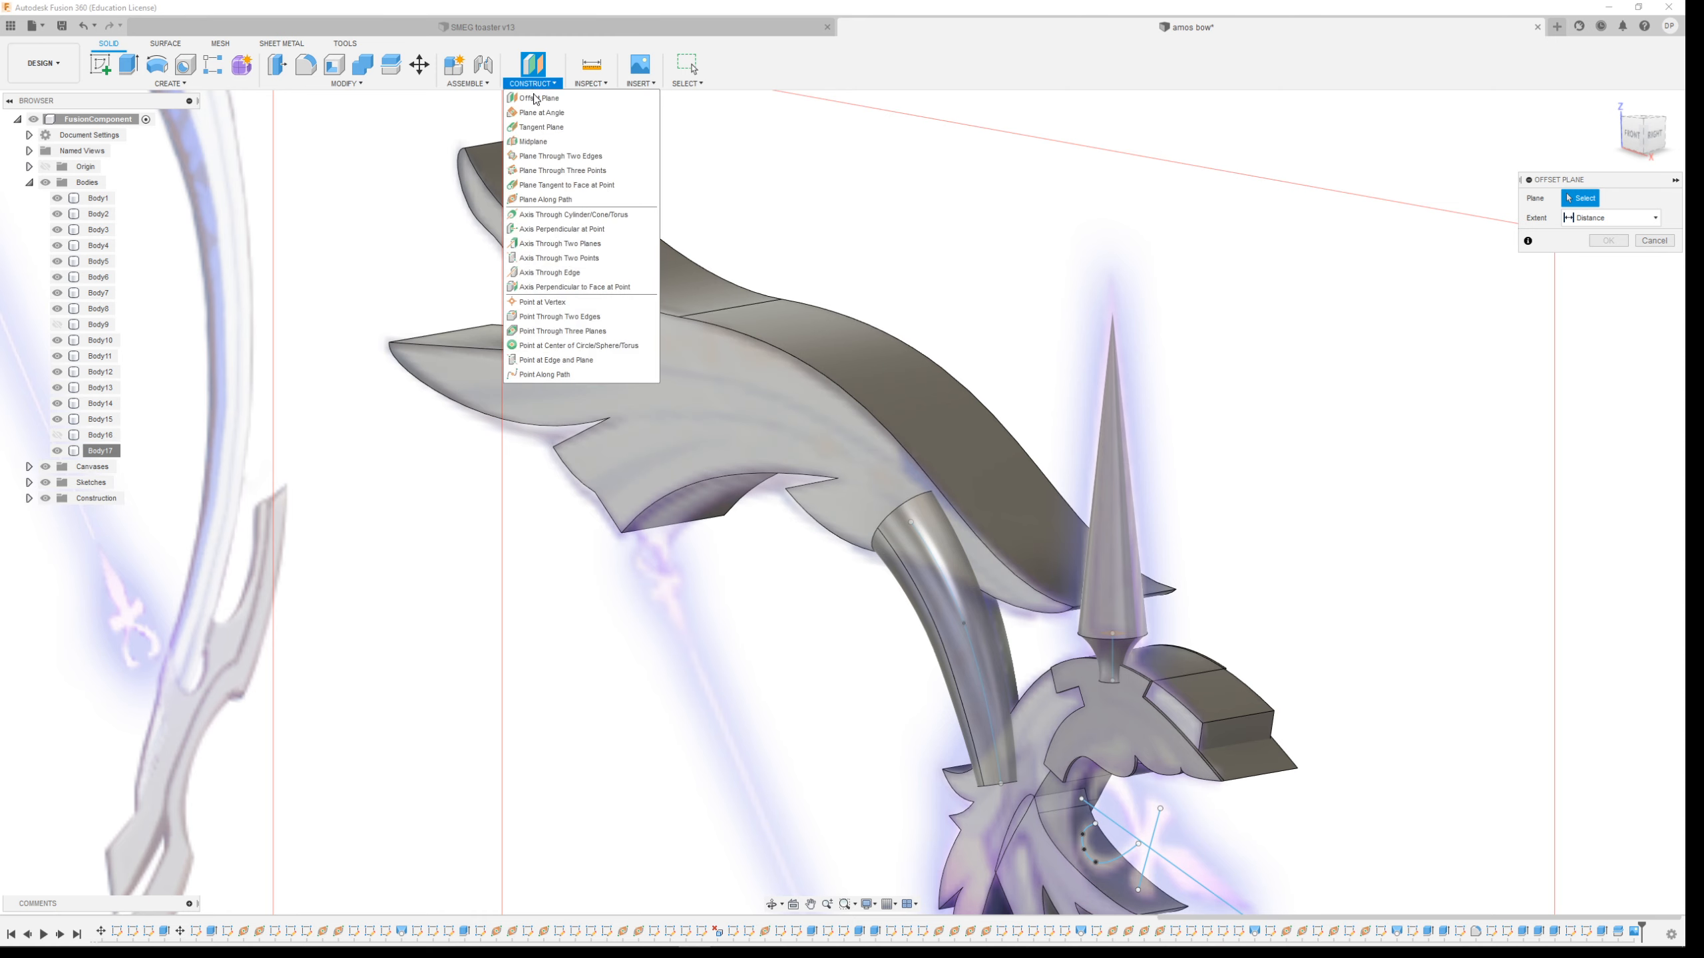
click(551, 202)
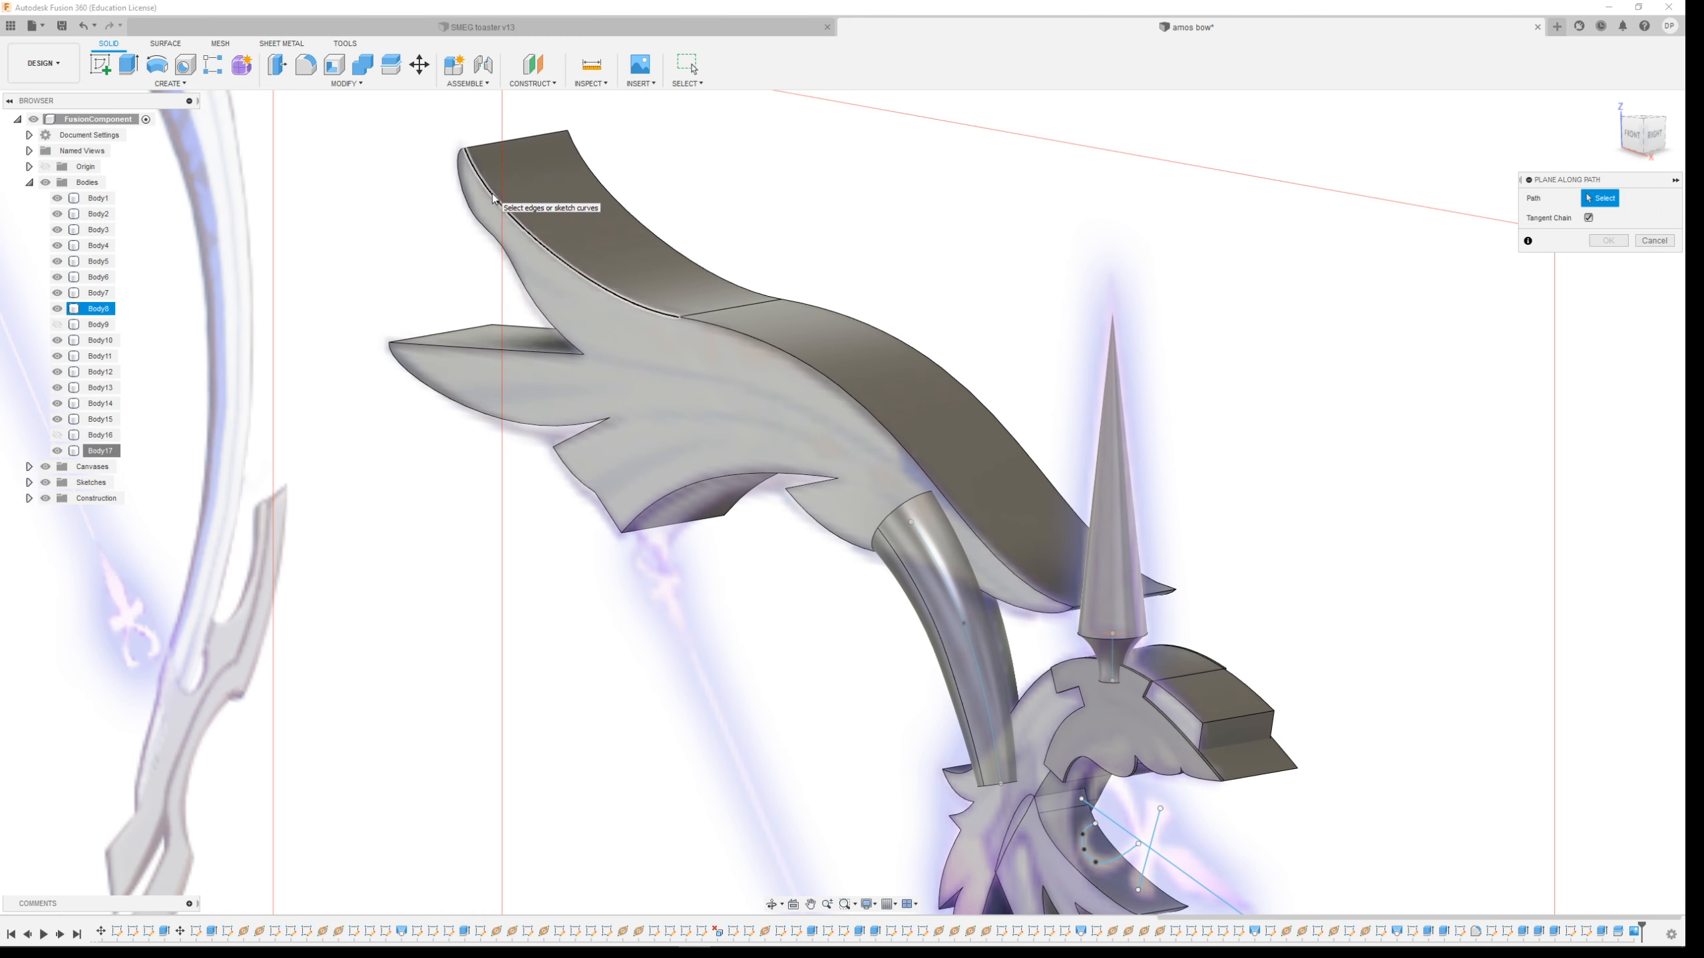
click(493, 198)
scroll(415, 155, up, 5)
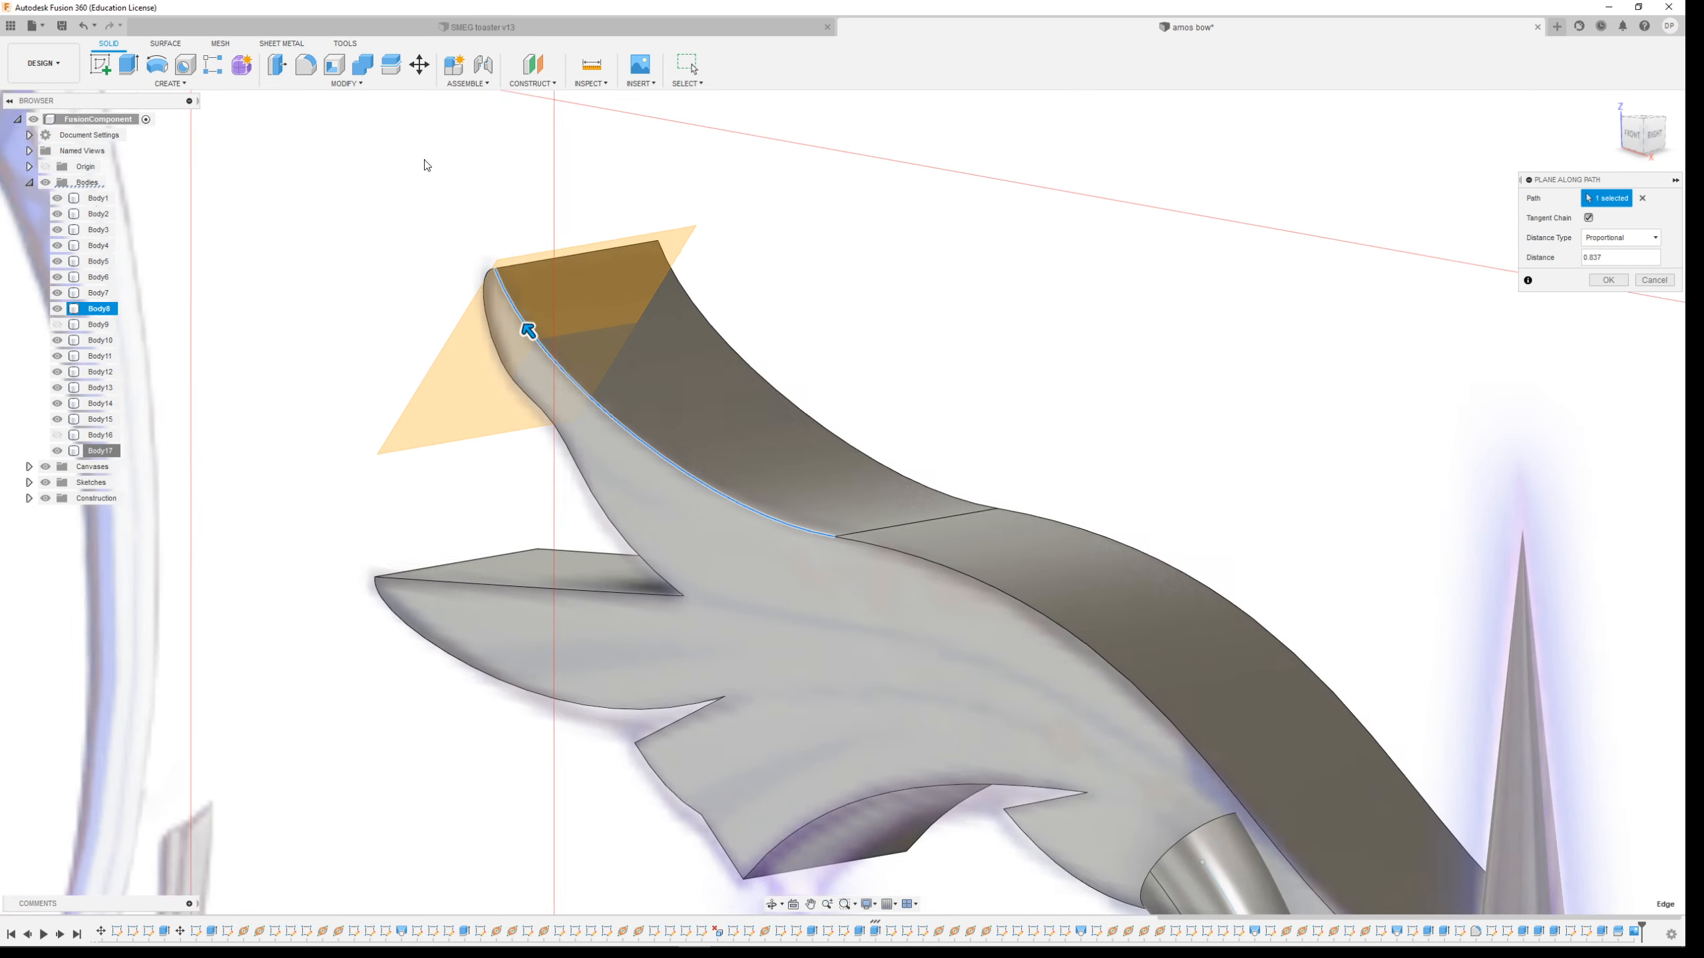
scroll(423, 164, up, 2)
drag(555, 375, 477, 262)
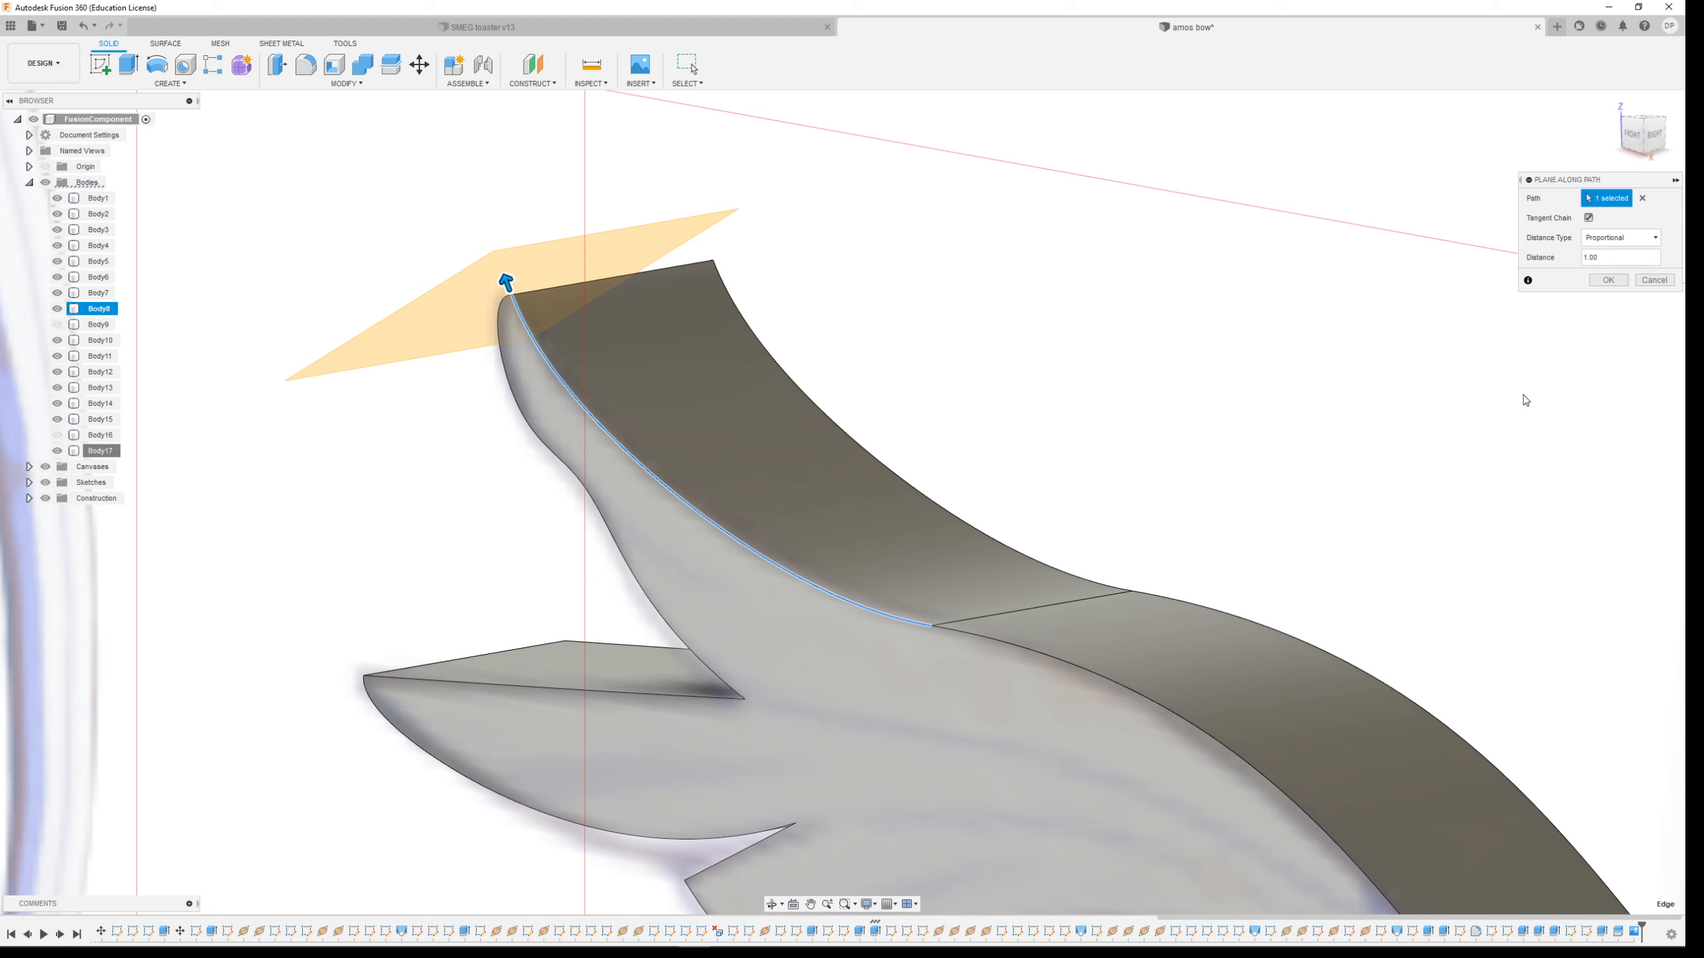
click(1603, 277)
Start a new sketch on the new construction plane at the limb tip
shift+middle_drag(1255, 380, 1226, 411)
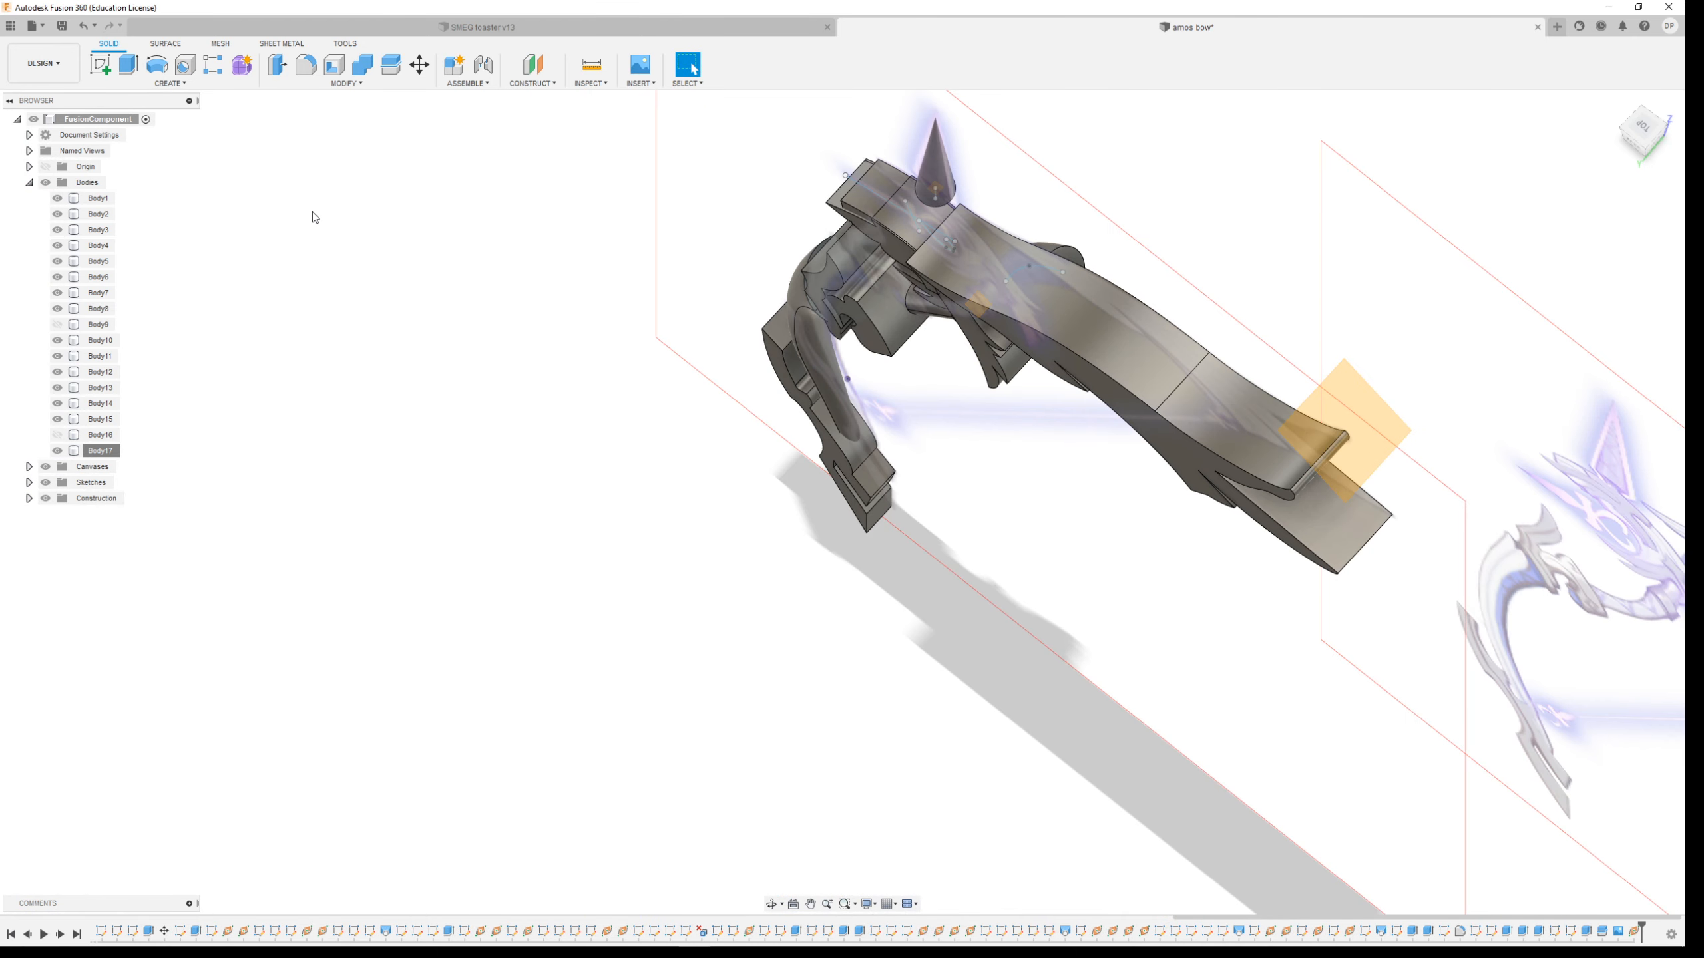
click(102, 72)
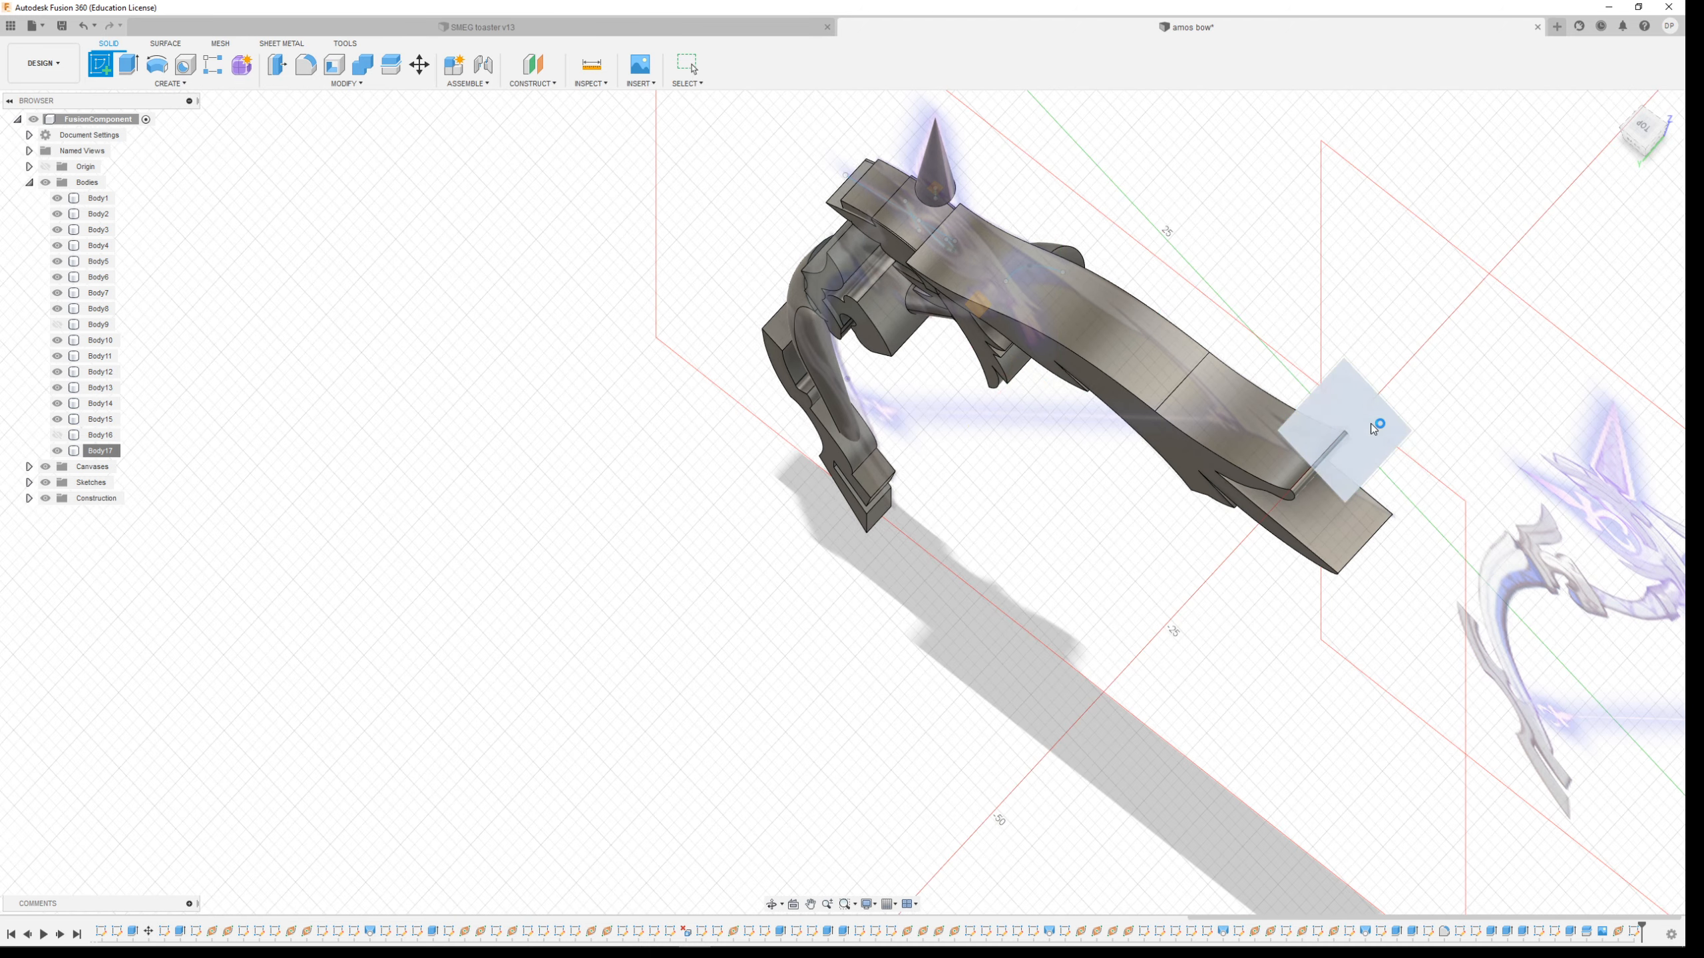
click(1371, 423)
scroll(740, 613, up, 5)
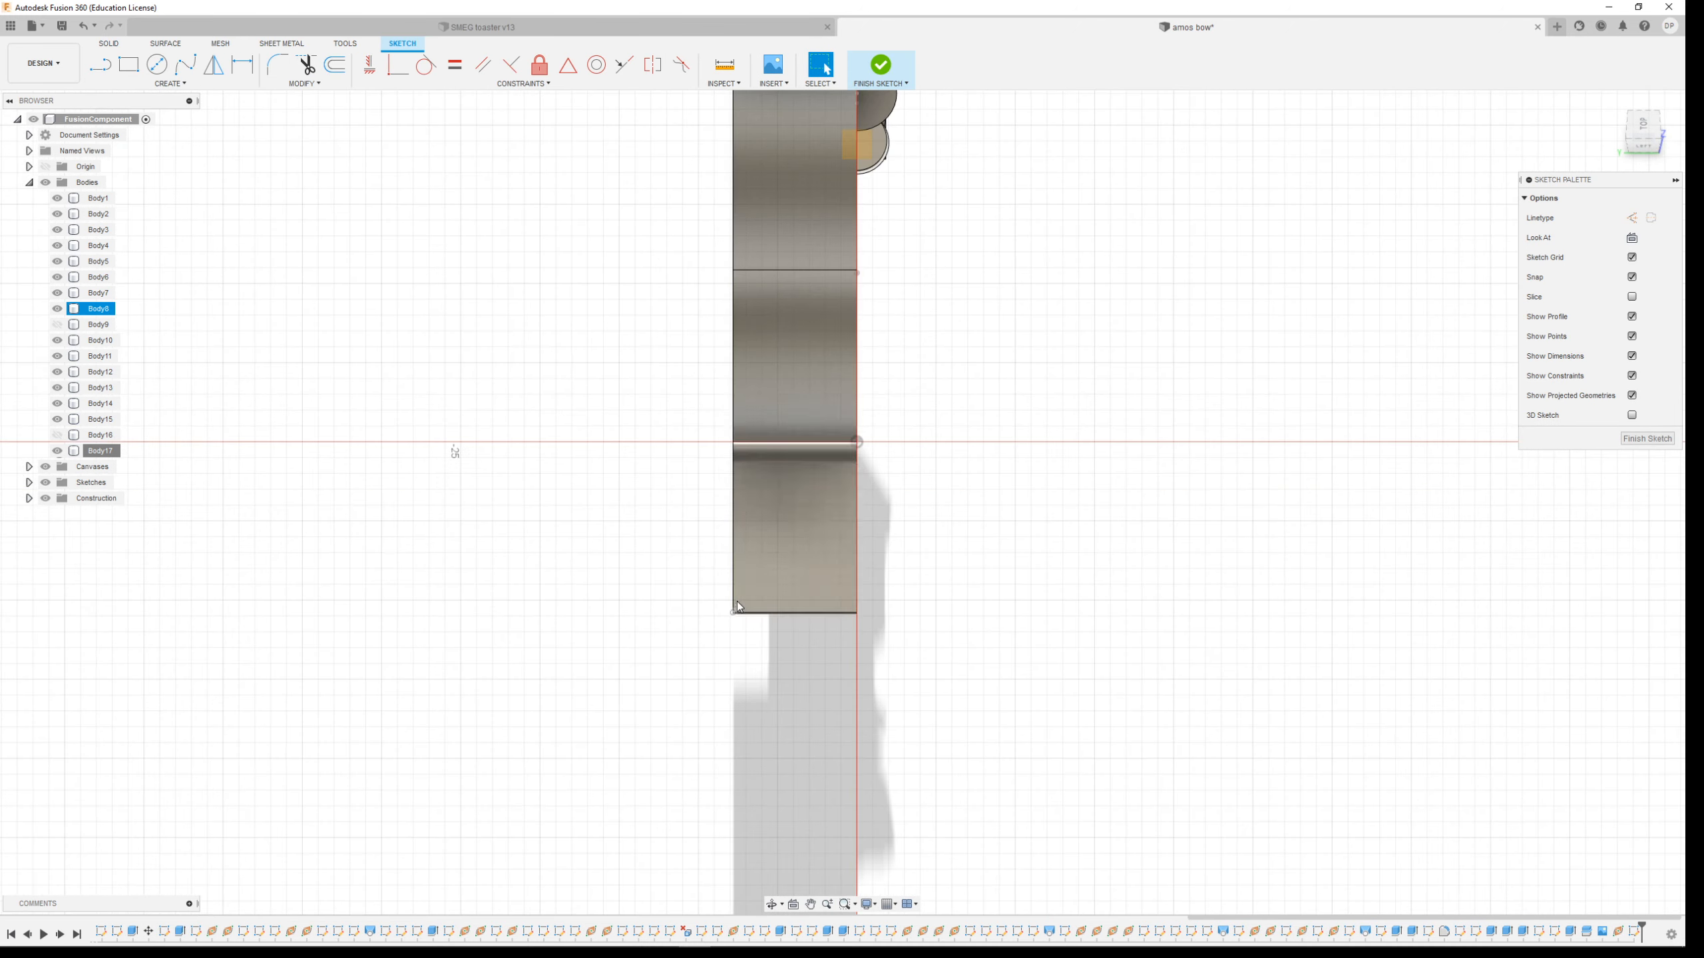
click(185, 83)
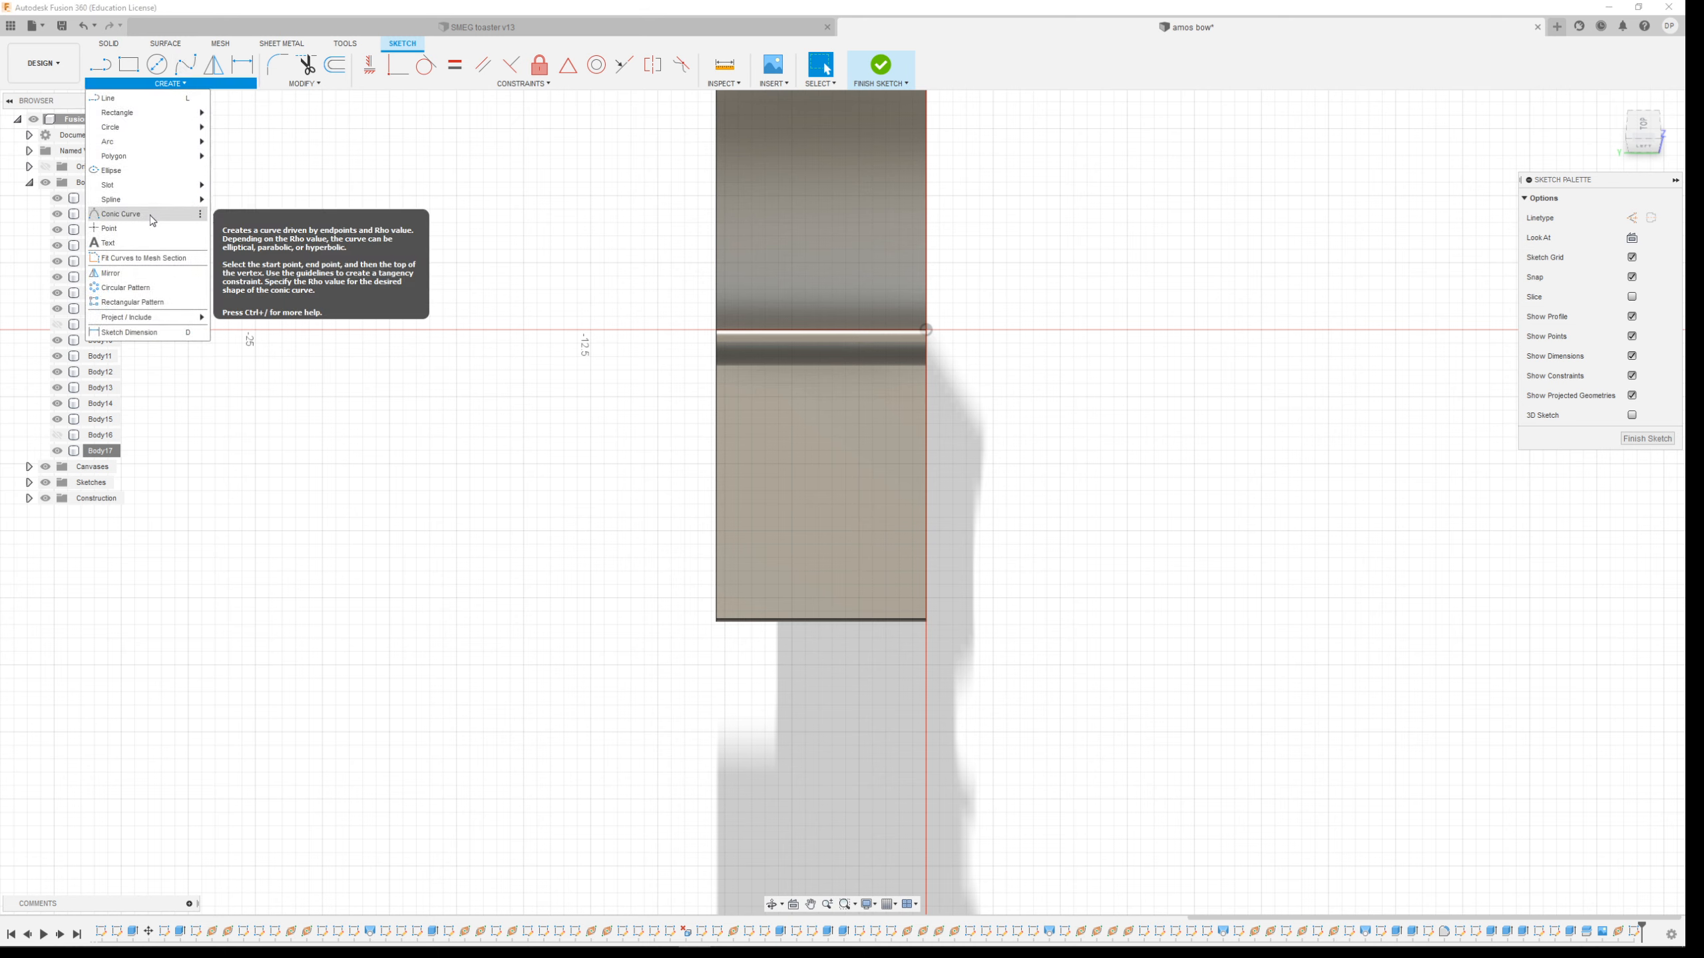
click(111, 214)
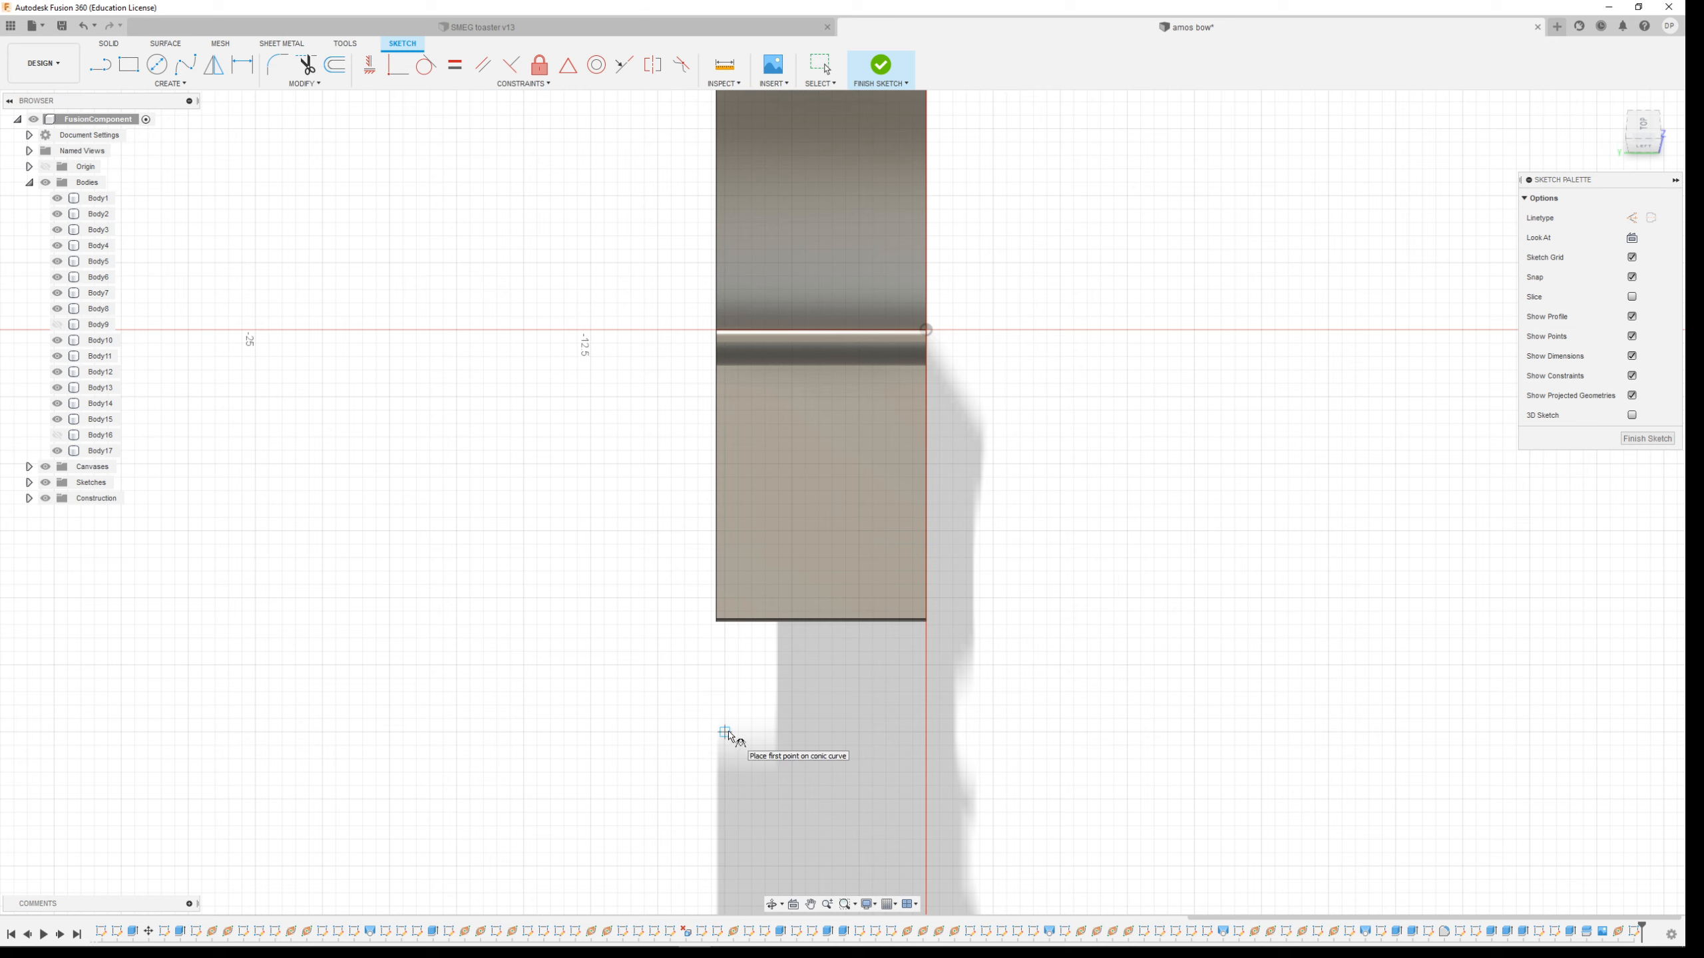
click(791, 733)
click(927, 330)
key(Escape)
Draw a symmetric conic curve arching up to its apex at the limb edge point on the sketch plane
click(170, 83)
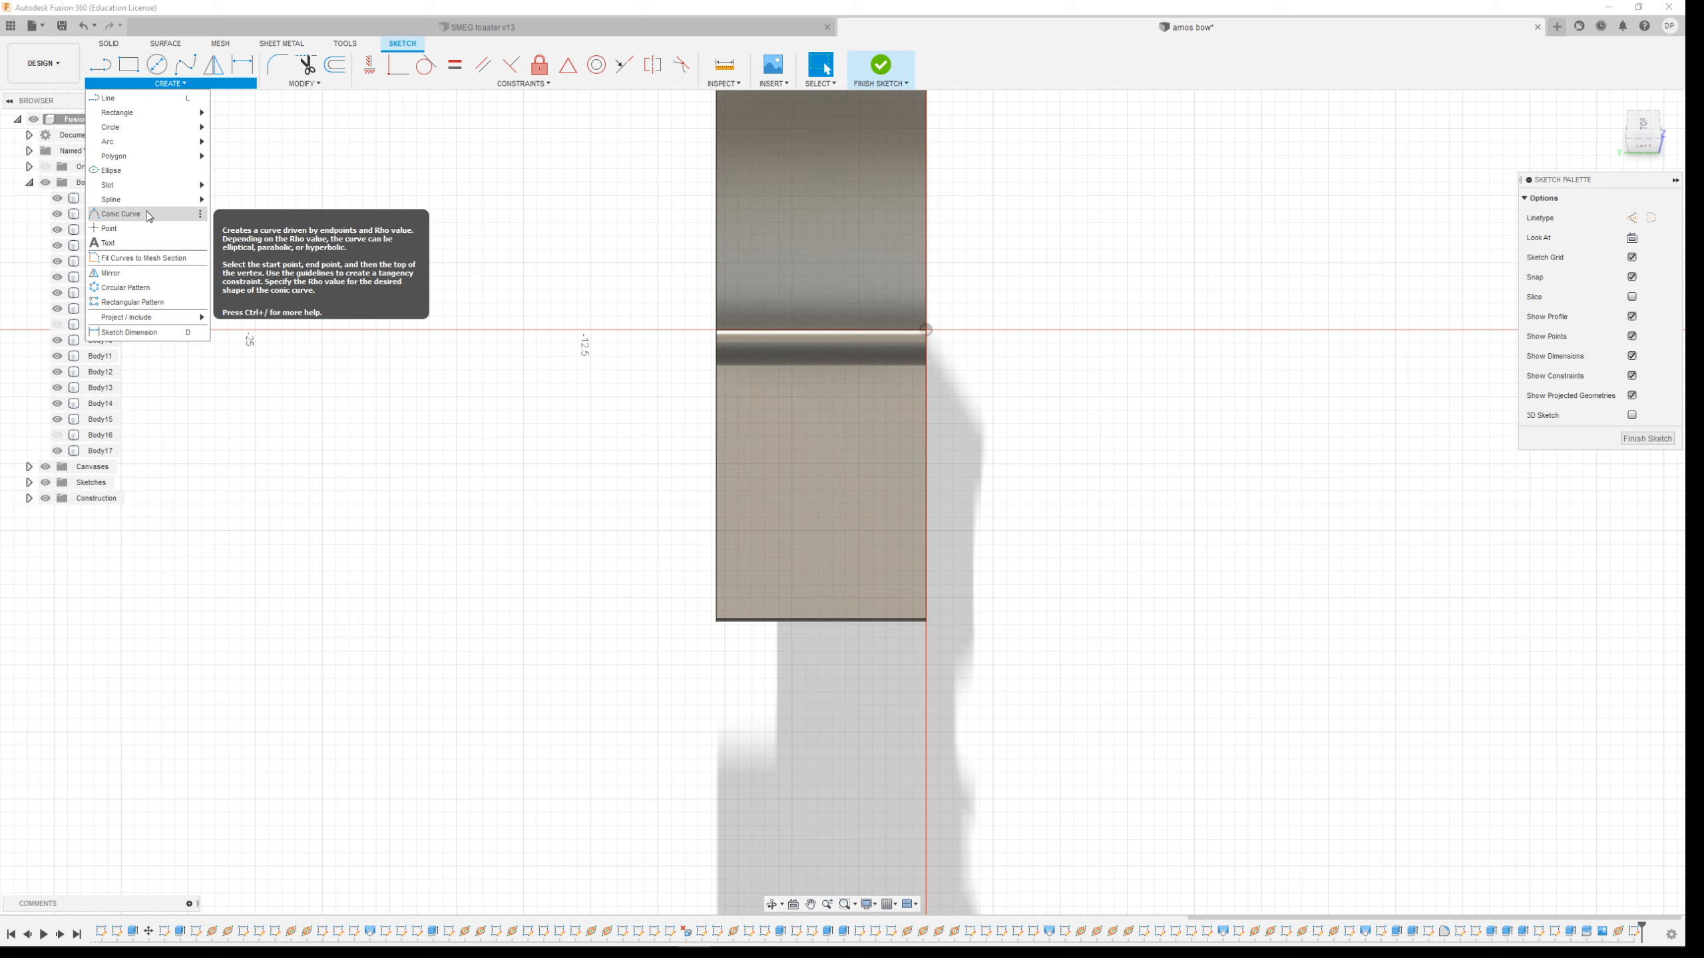
click(120, 213)
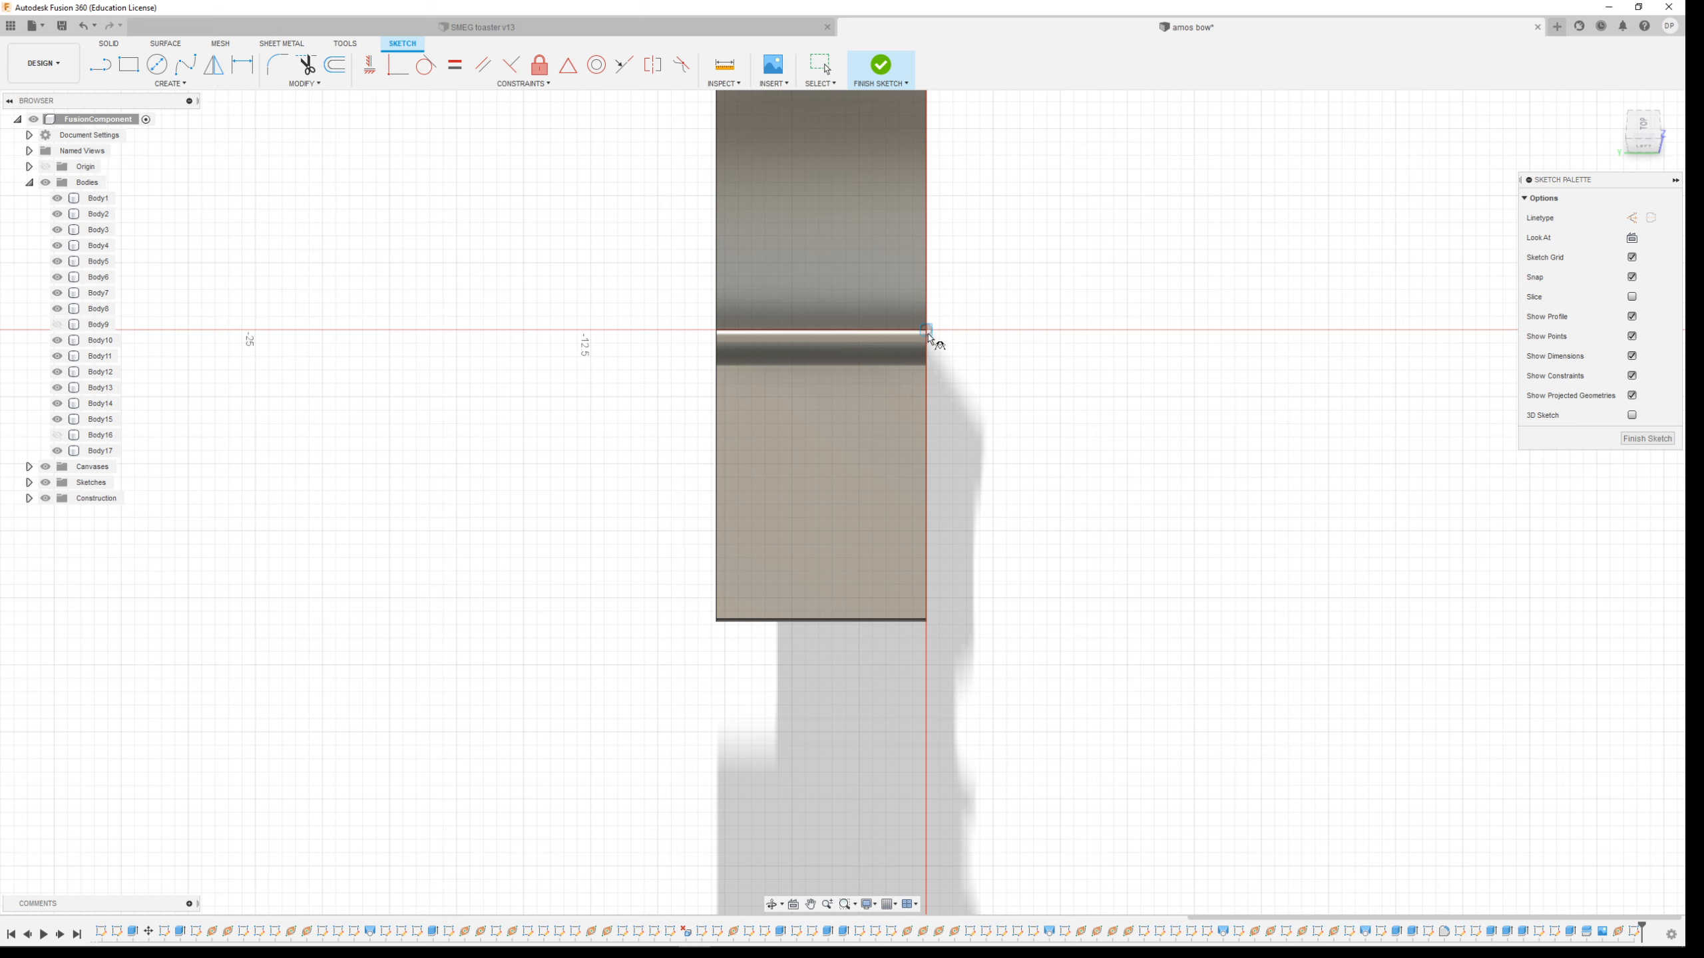
click(792, 732)
click(1060, 733)
click(927, 202)
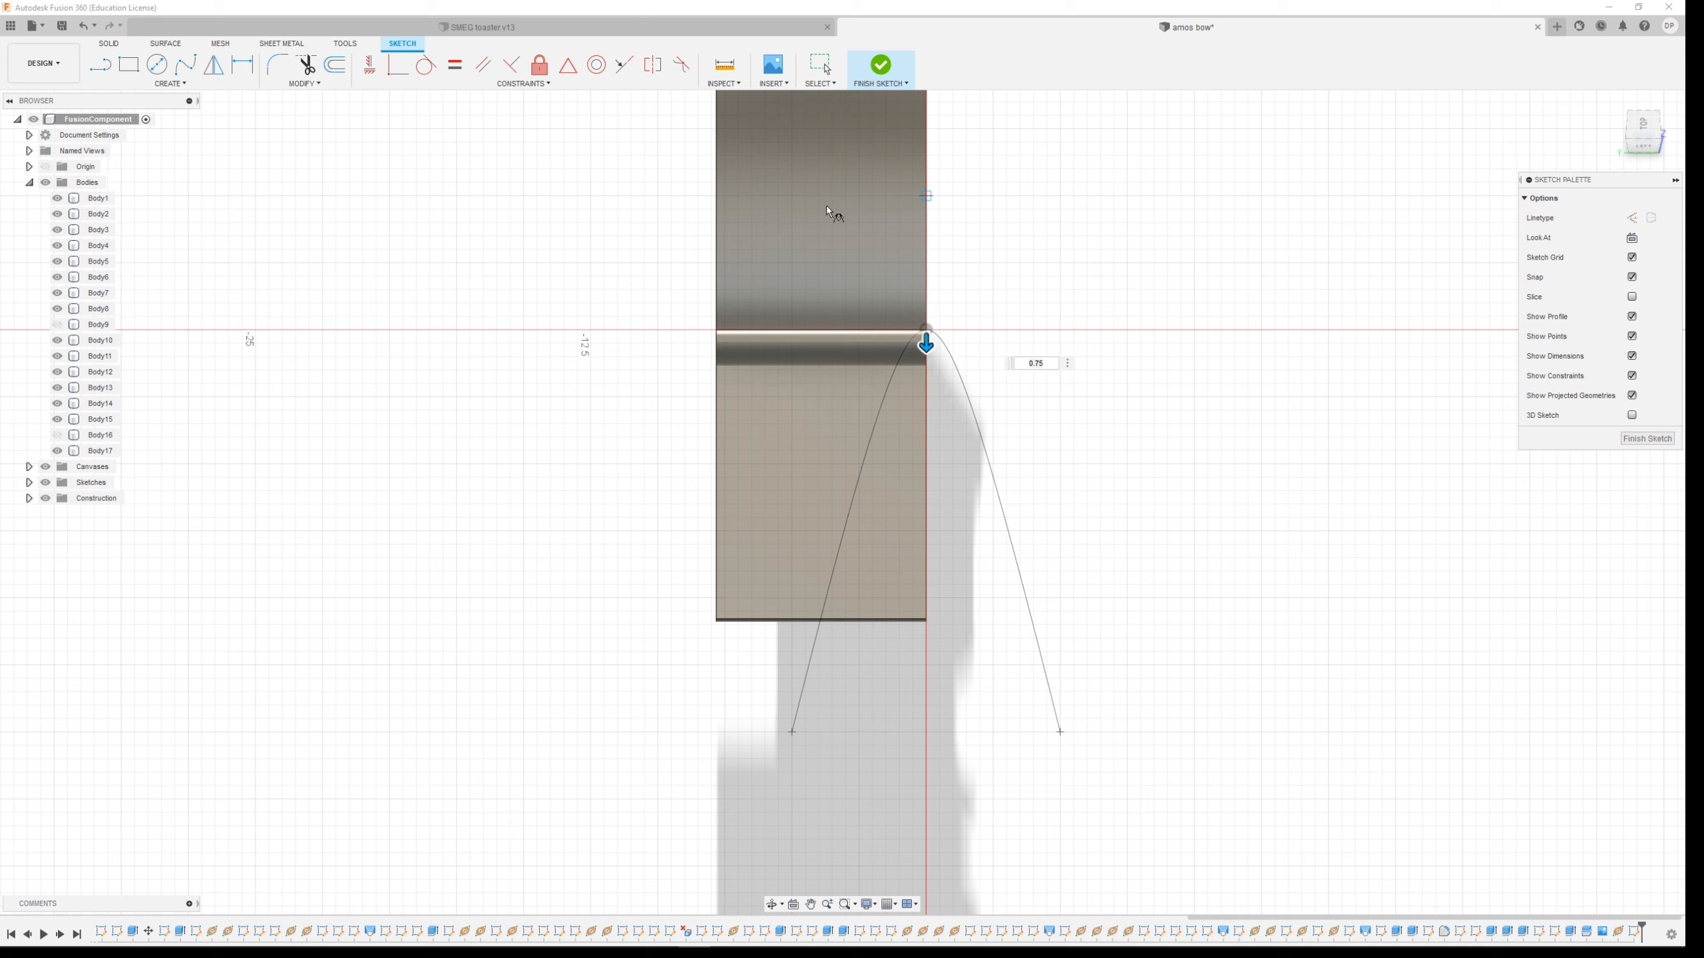
key(l)
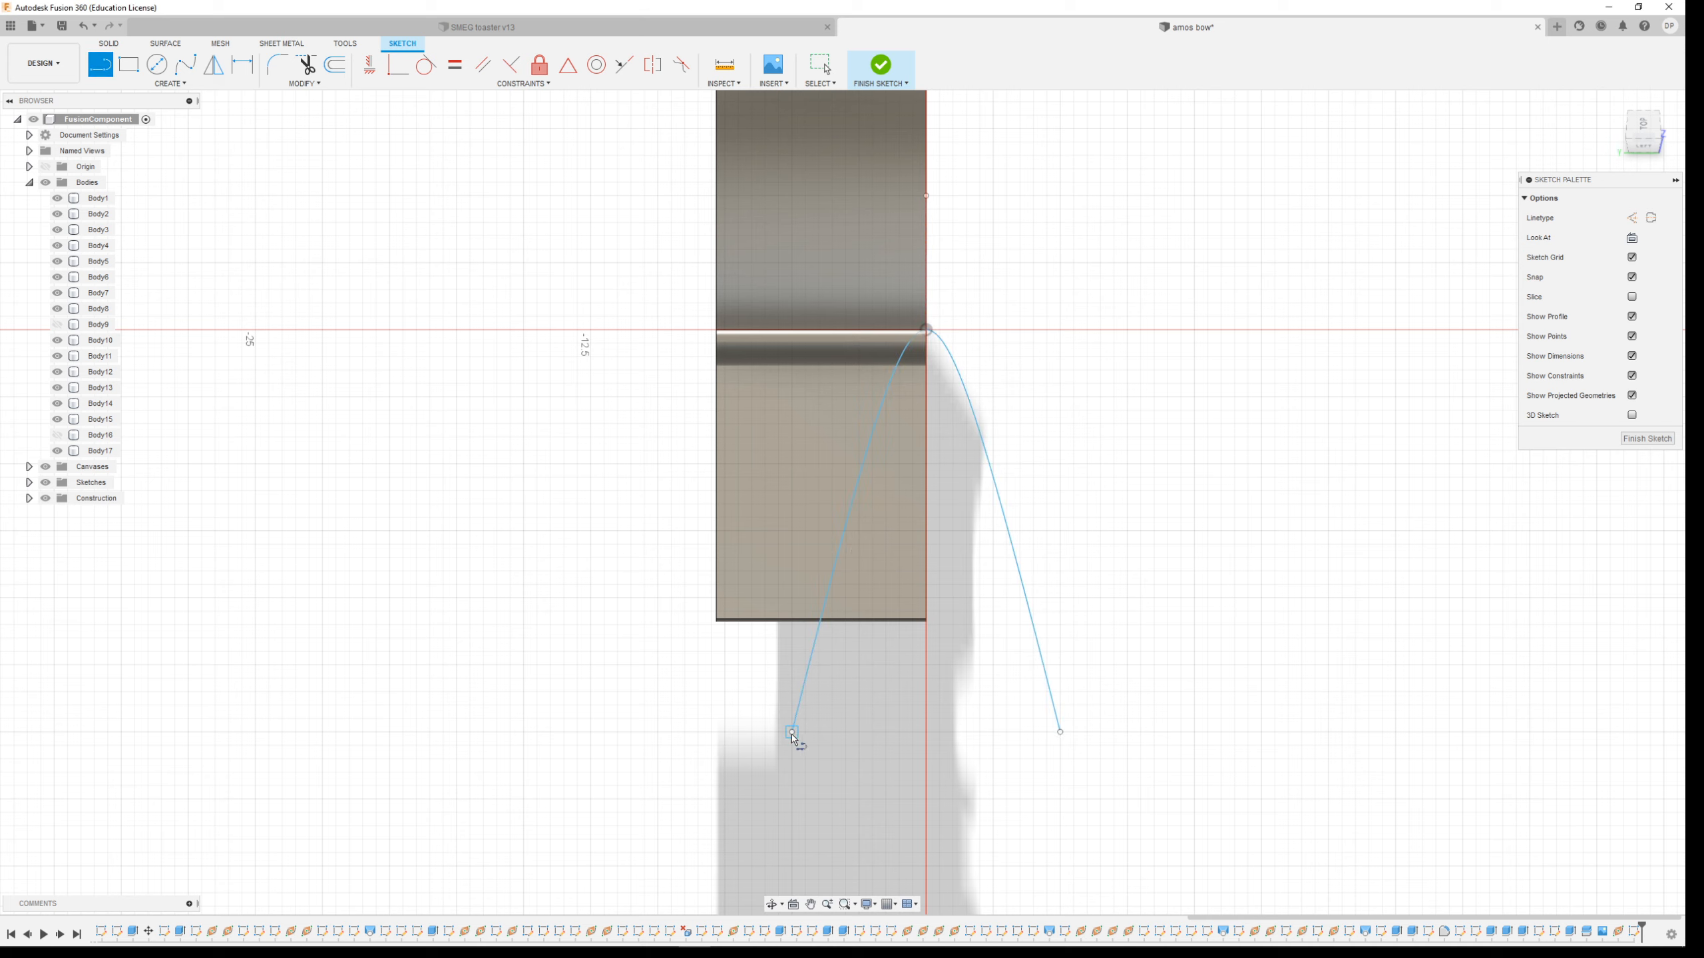
click(792, 732)
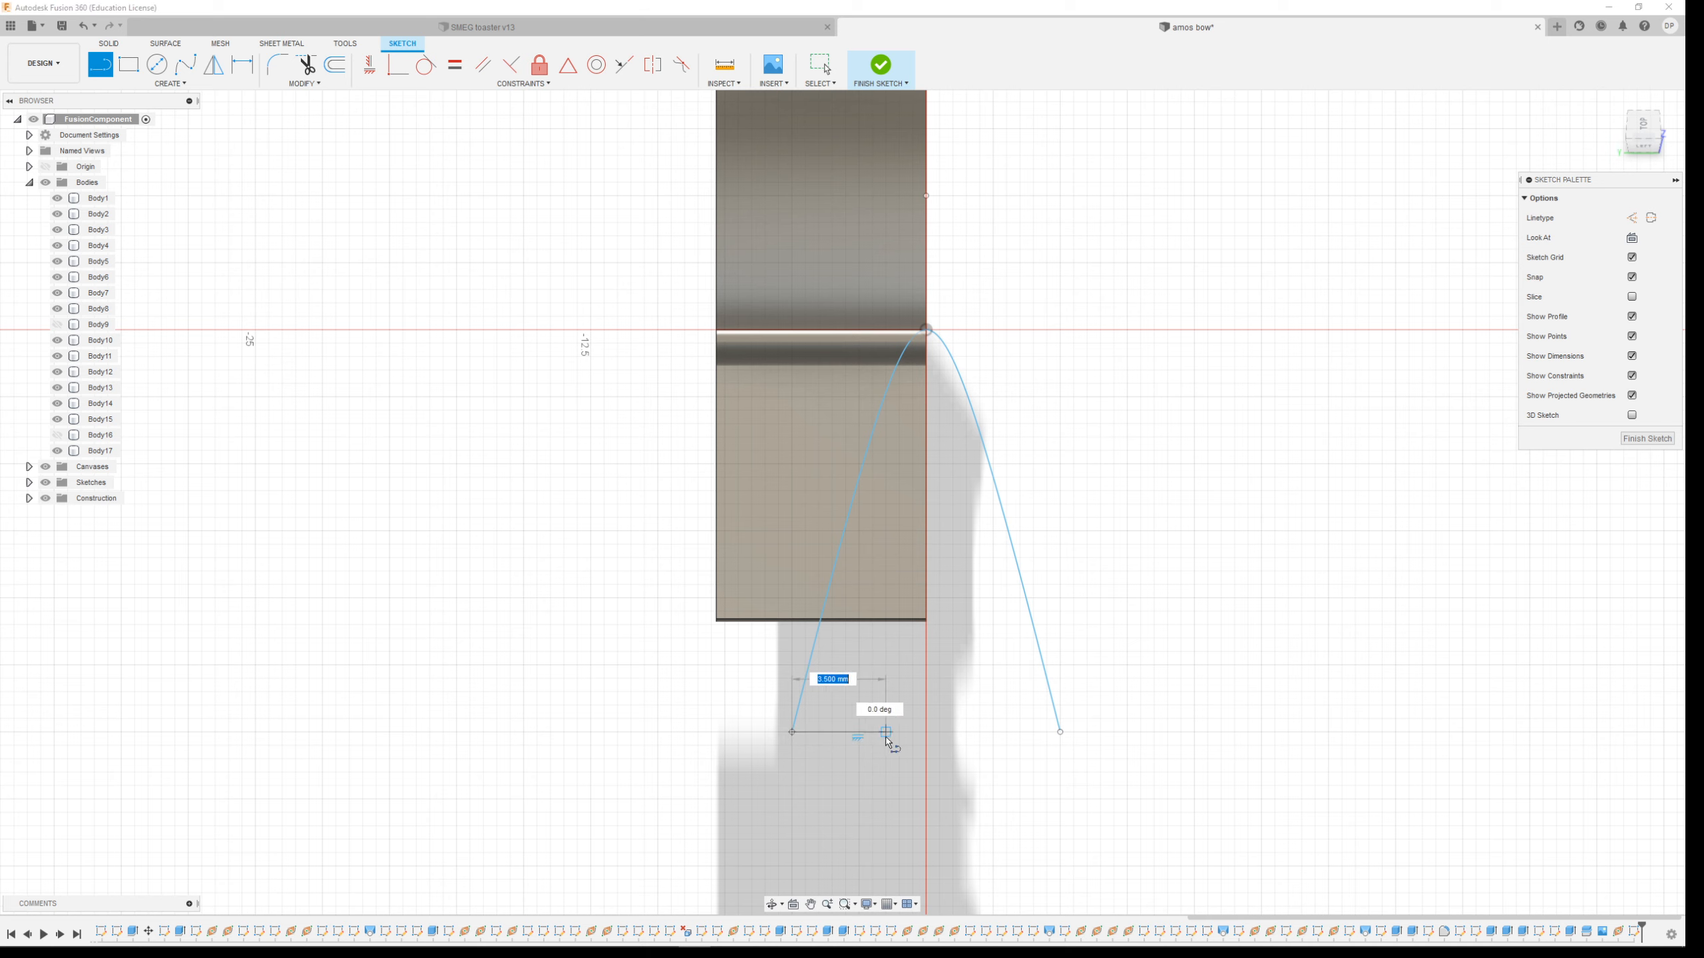
key(Escape)
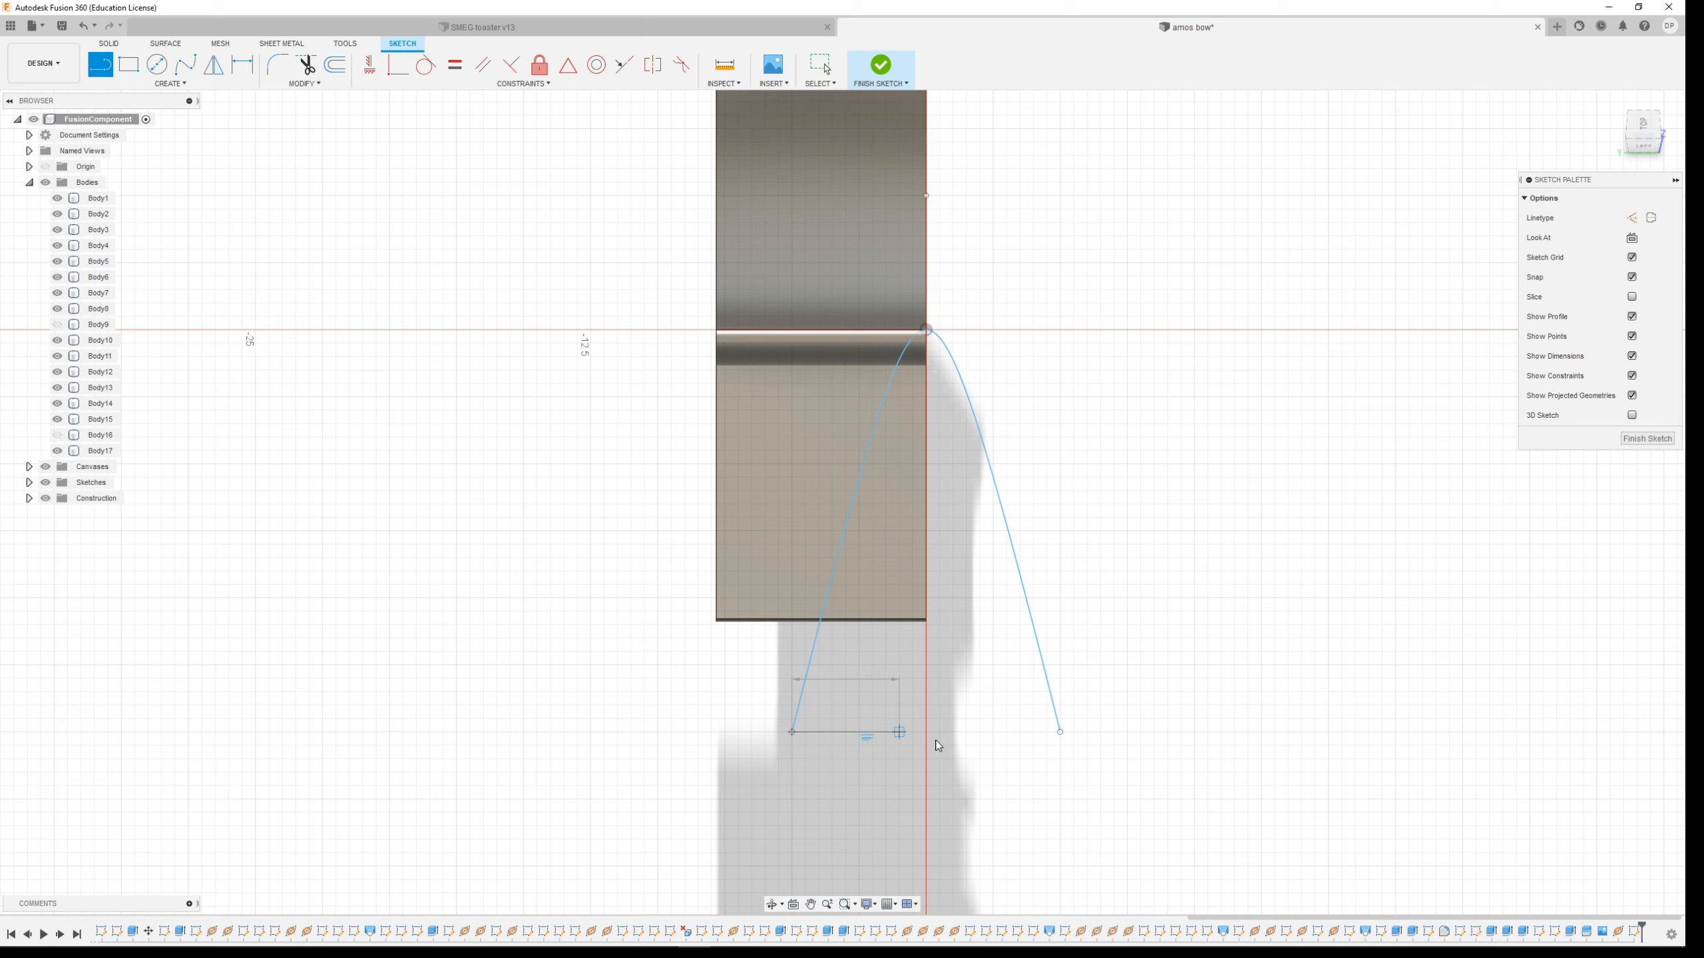
key(Escape)
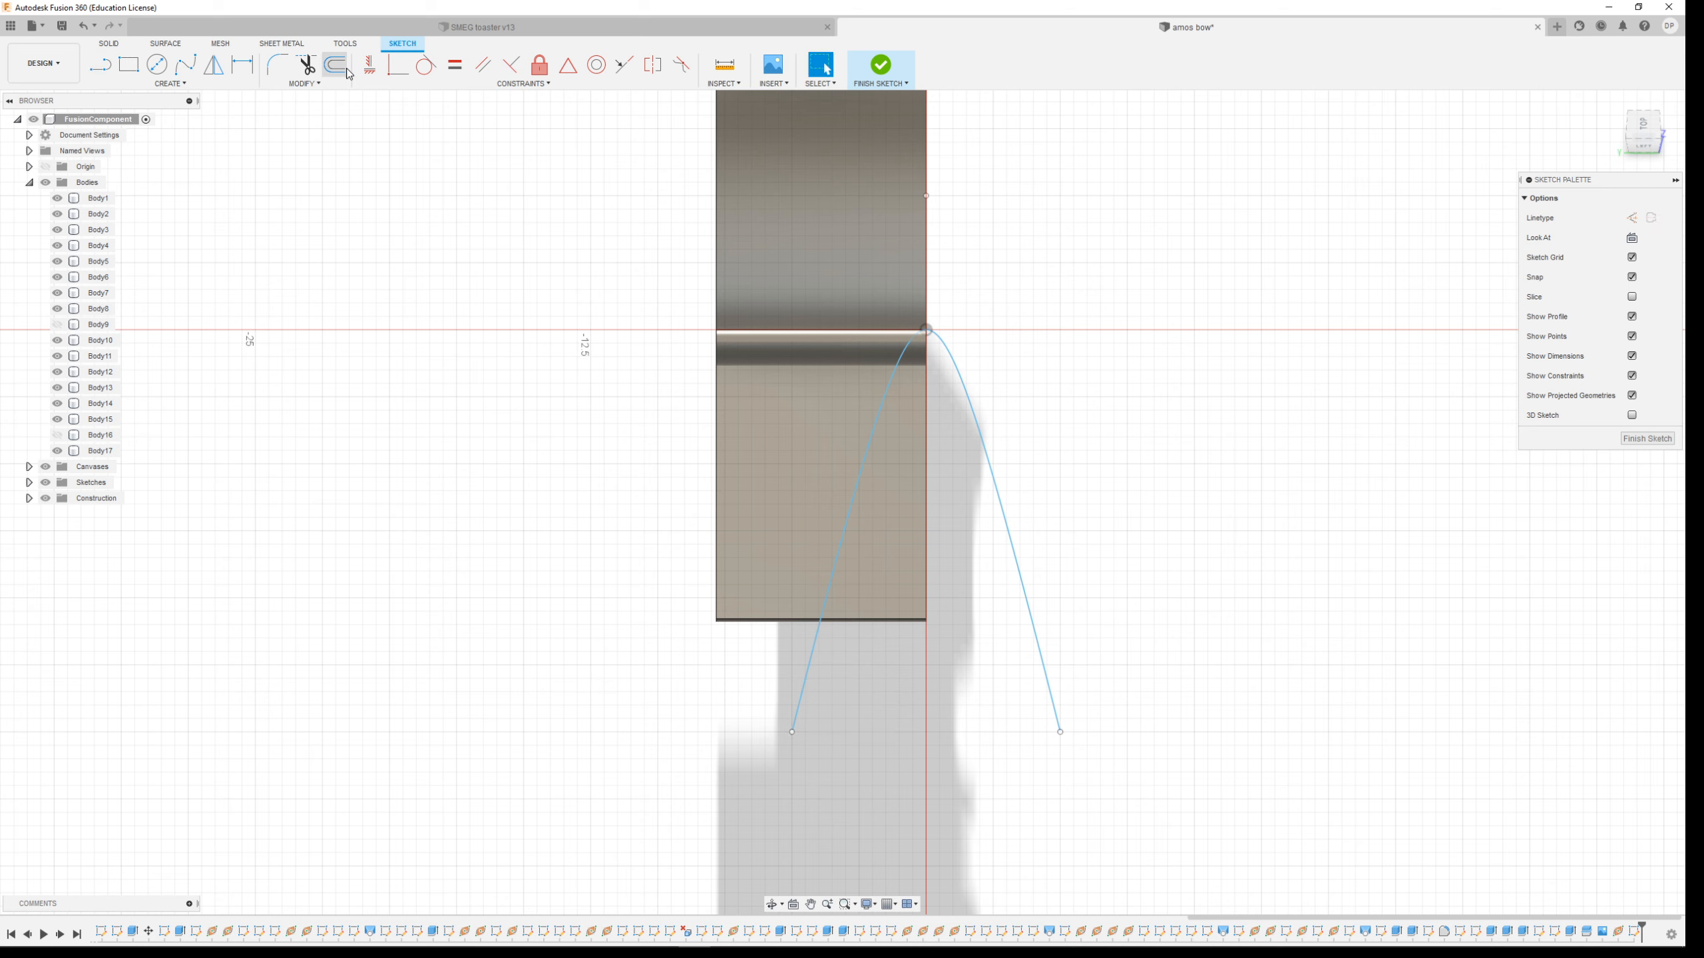
Offset the conic curve inward by 1.00 mm
click(337, 66)
click(855, 524)
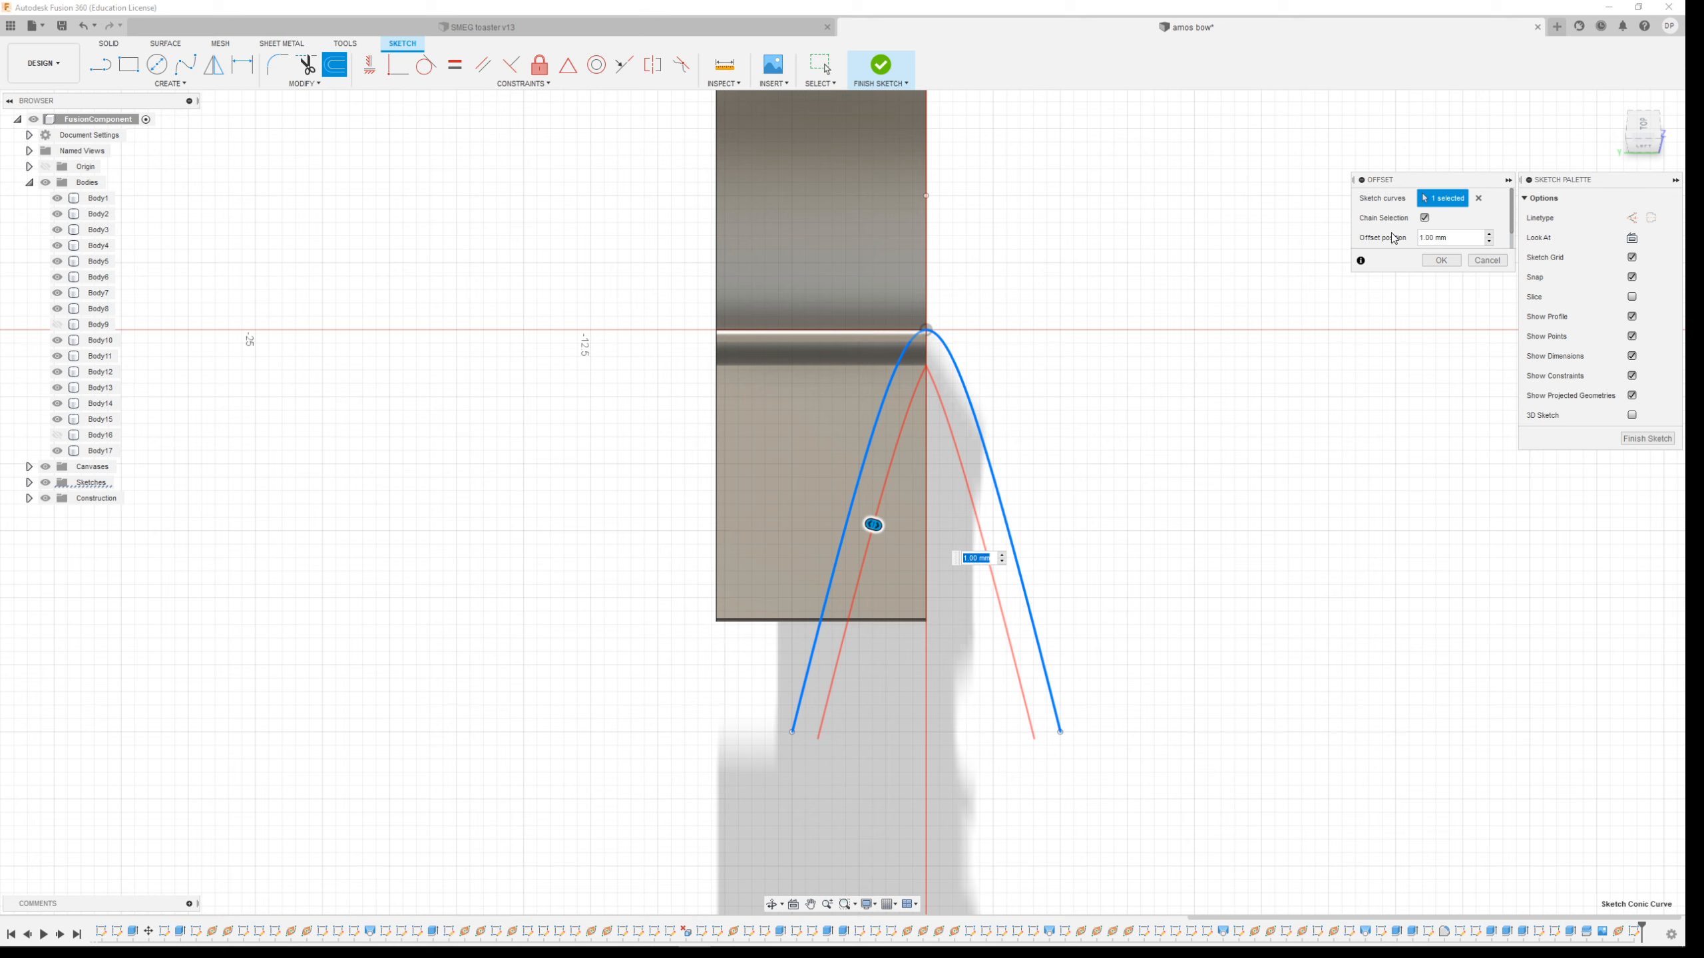
click(1441, 261)
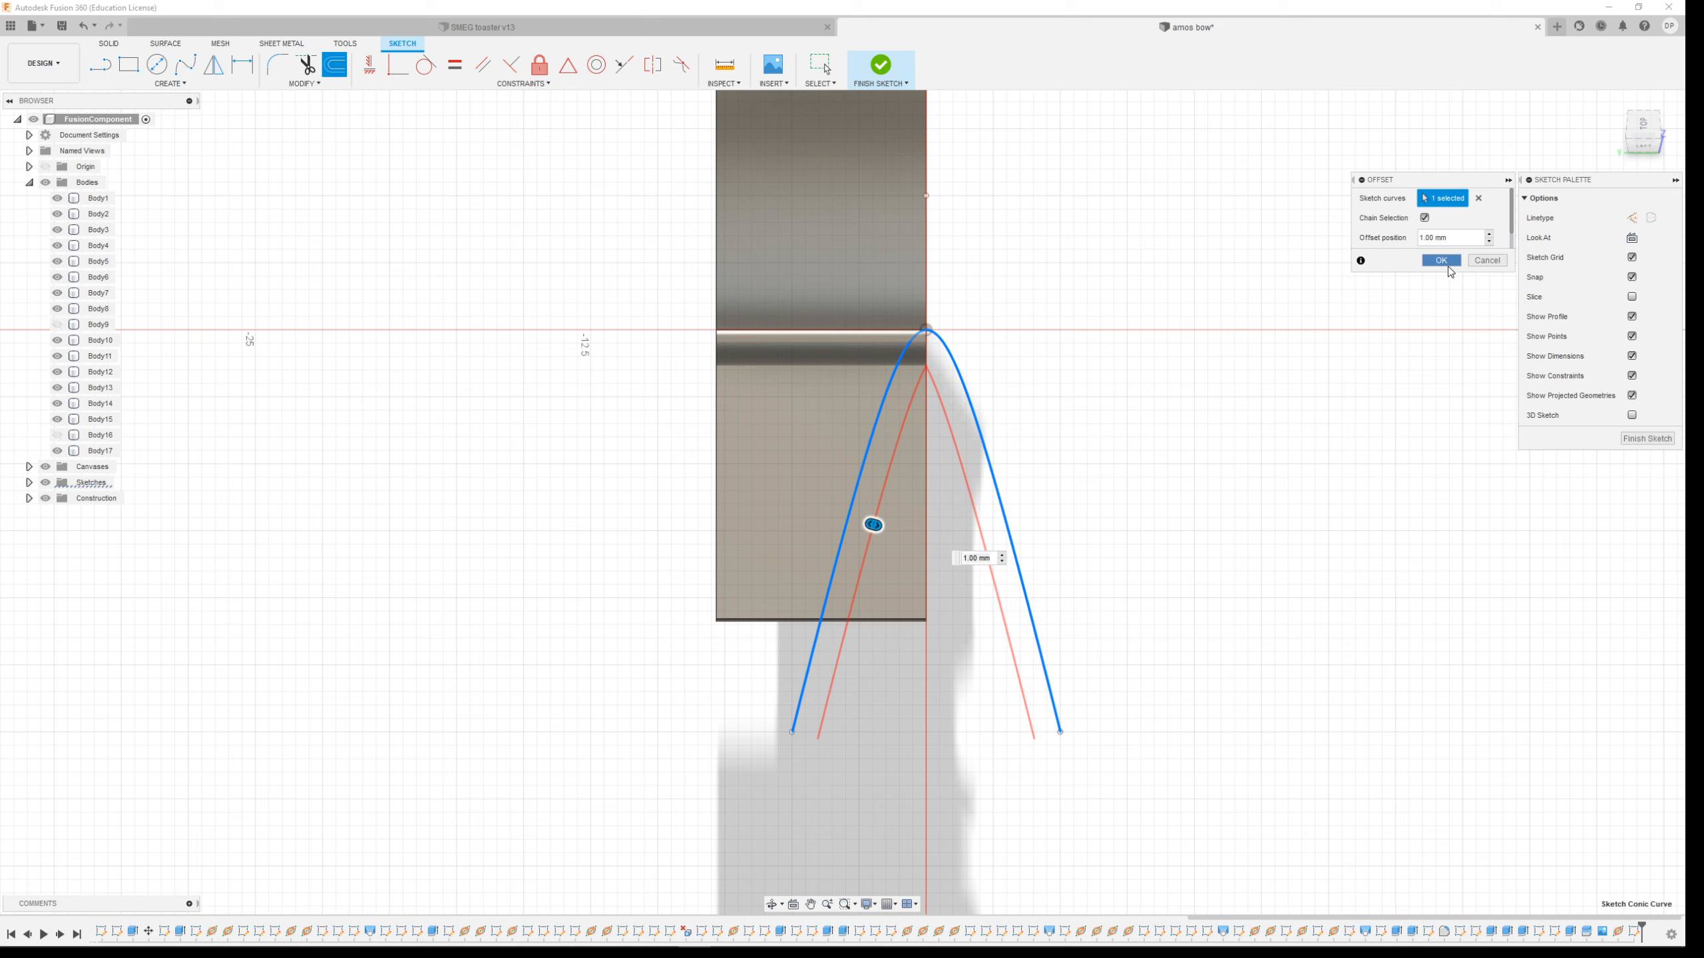
Draw lines joining the ends of the conic curve and its offset into a closed profile, then finish the sketch
click(100, 64)
click(792, 731)
click(818, 738)
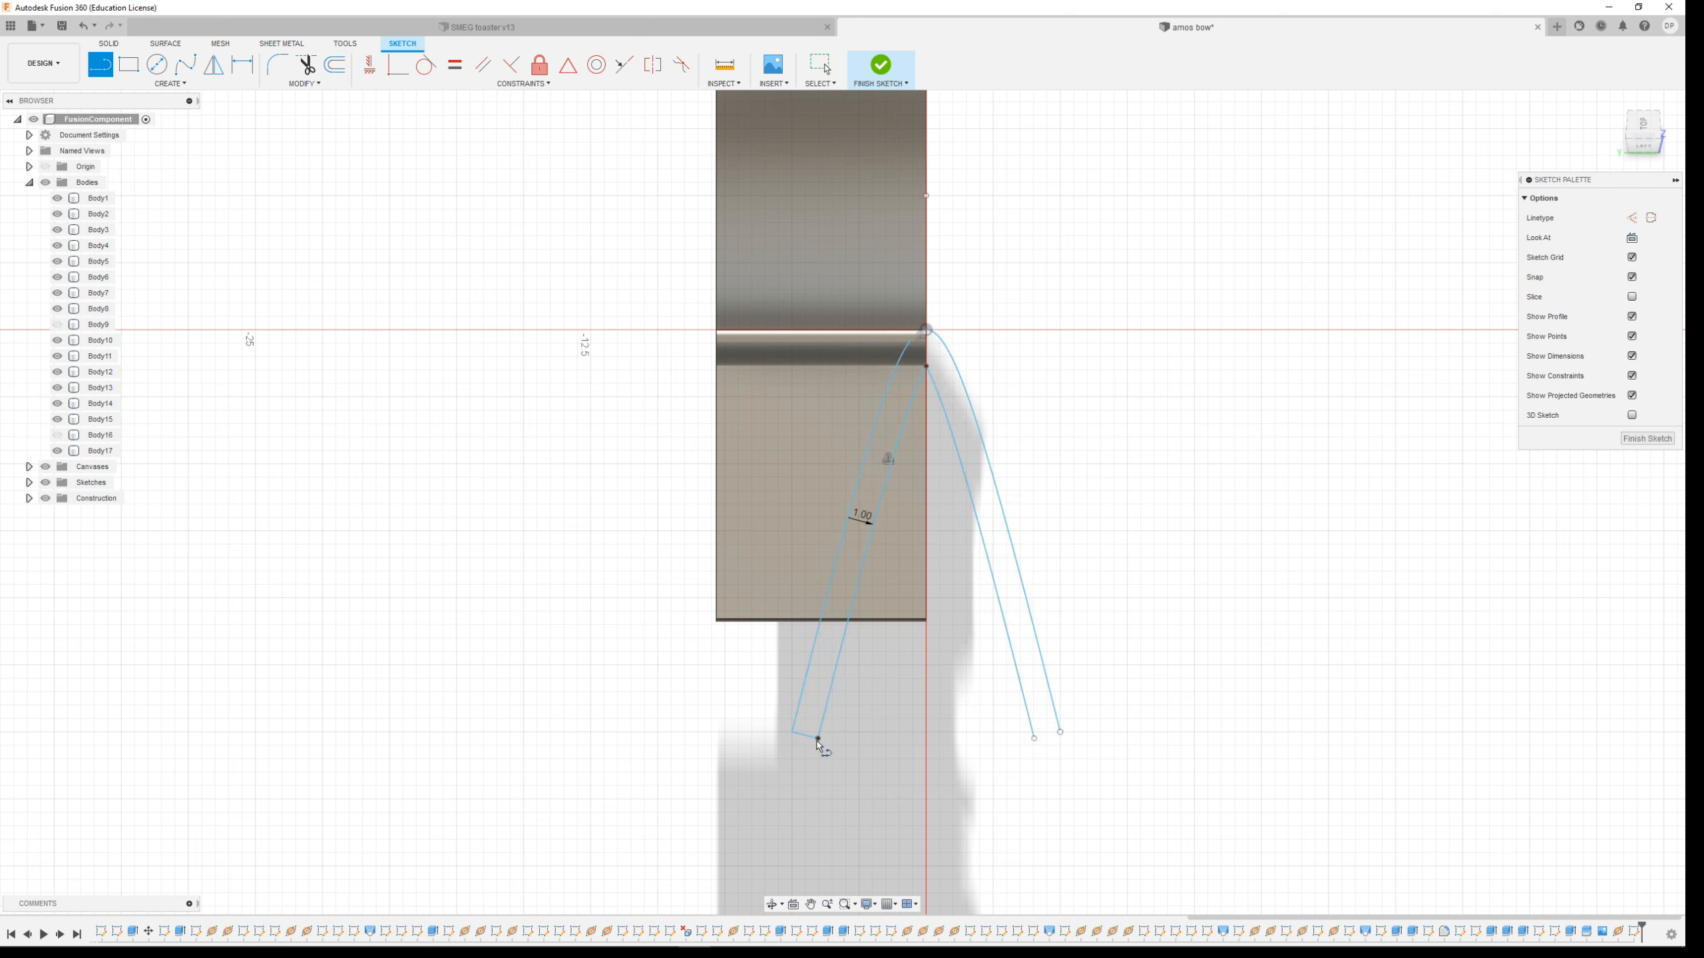
click(927, 366)
scroll(878, 354, up, 4)
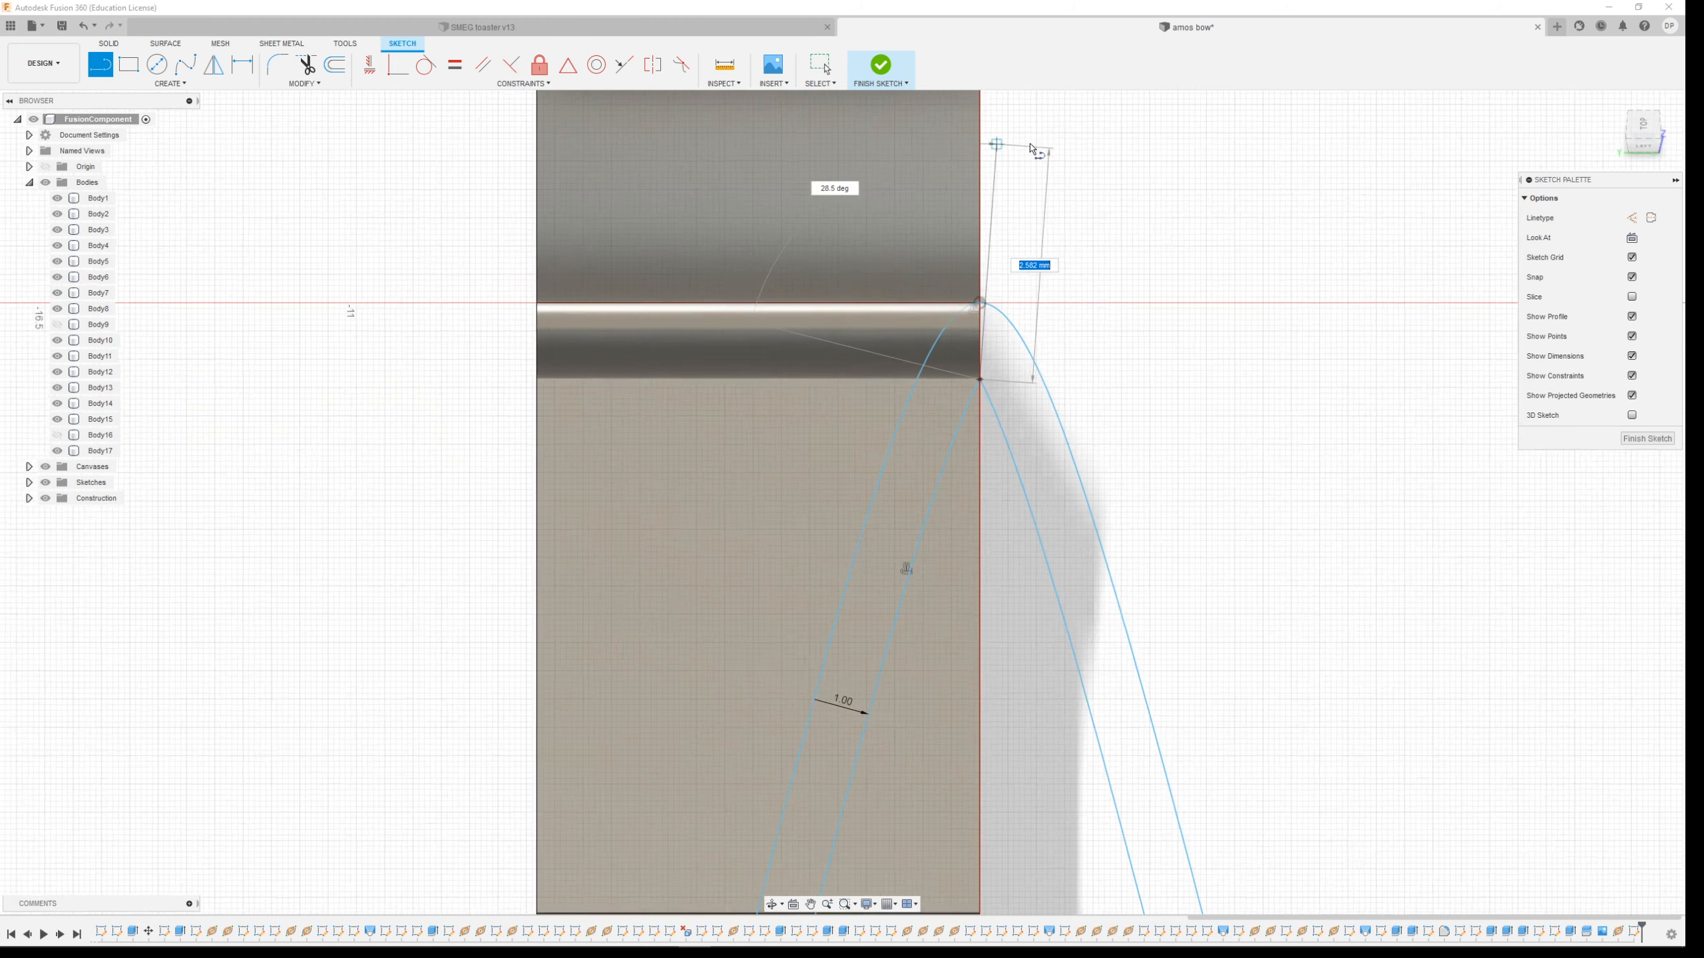
scroll(1023, 158, up, 3)
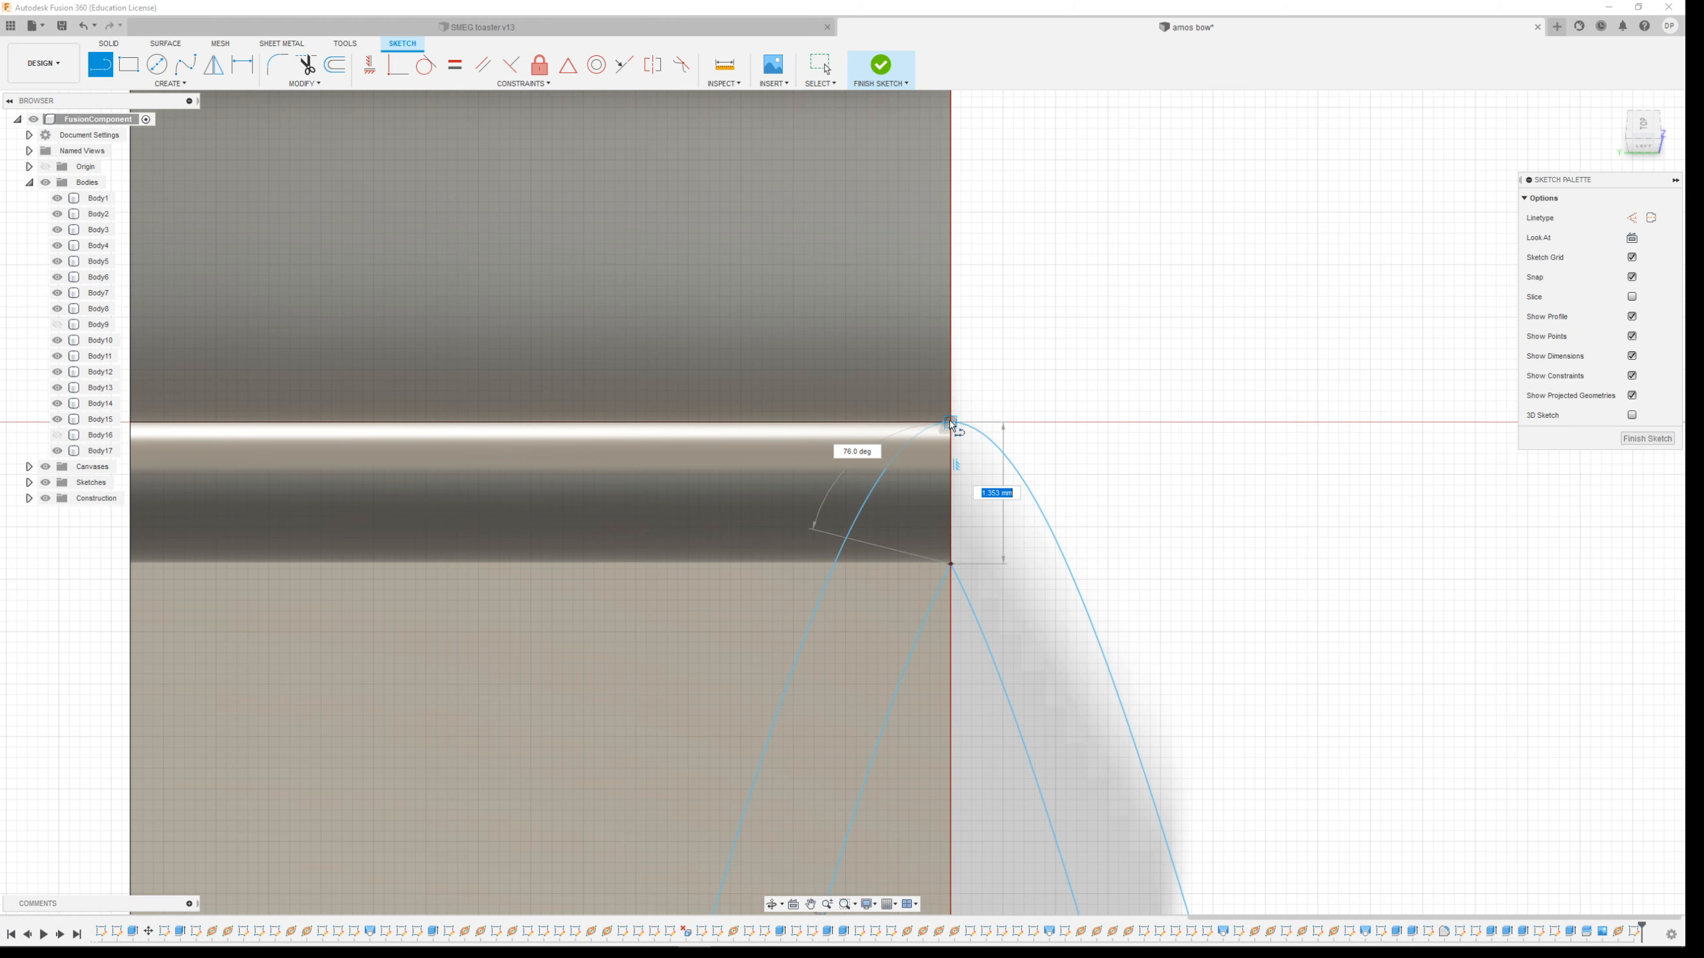
scroll(982, 410, down, 5)
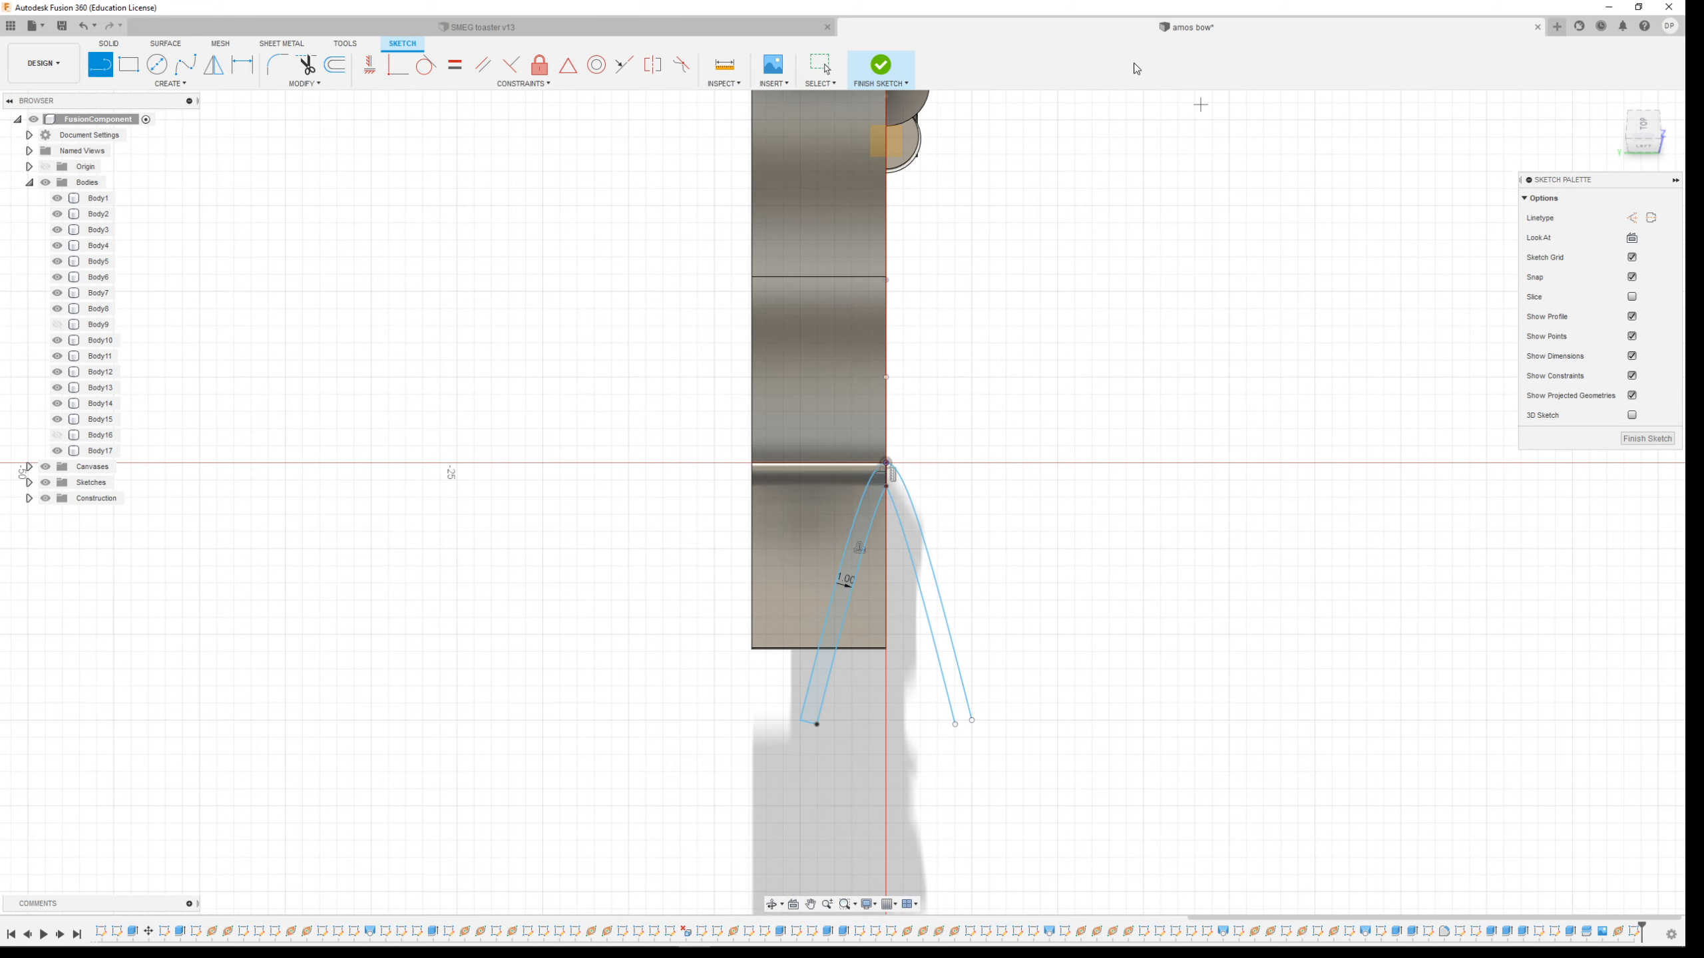
click(879, 66)
Sweep the closed tip profile along the upper limb's top edge as an Intersect operation
shift+middle_drag(1022, 501, 1107, 448)
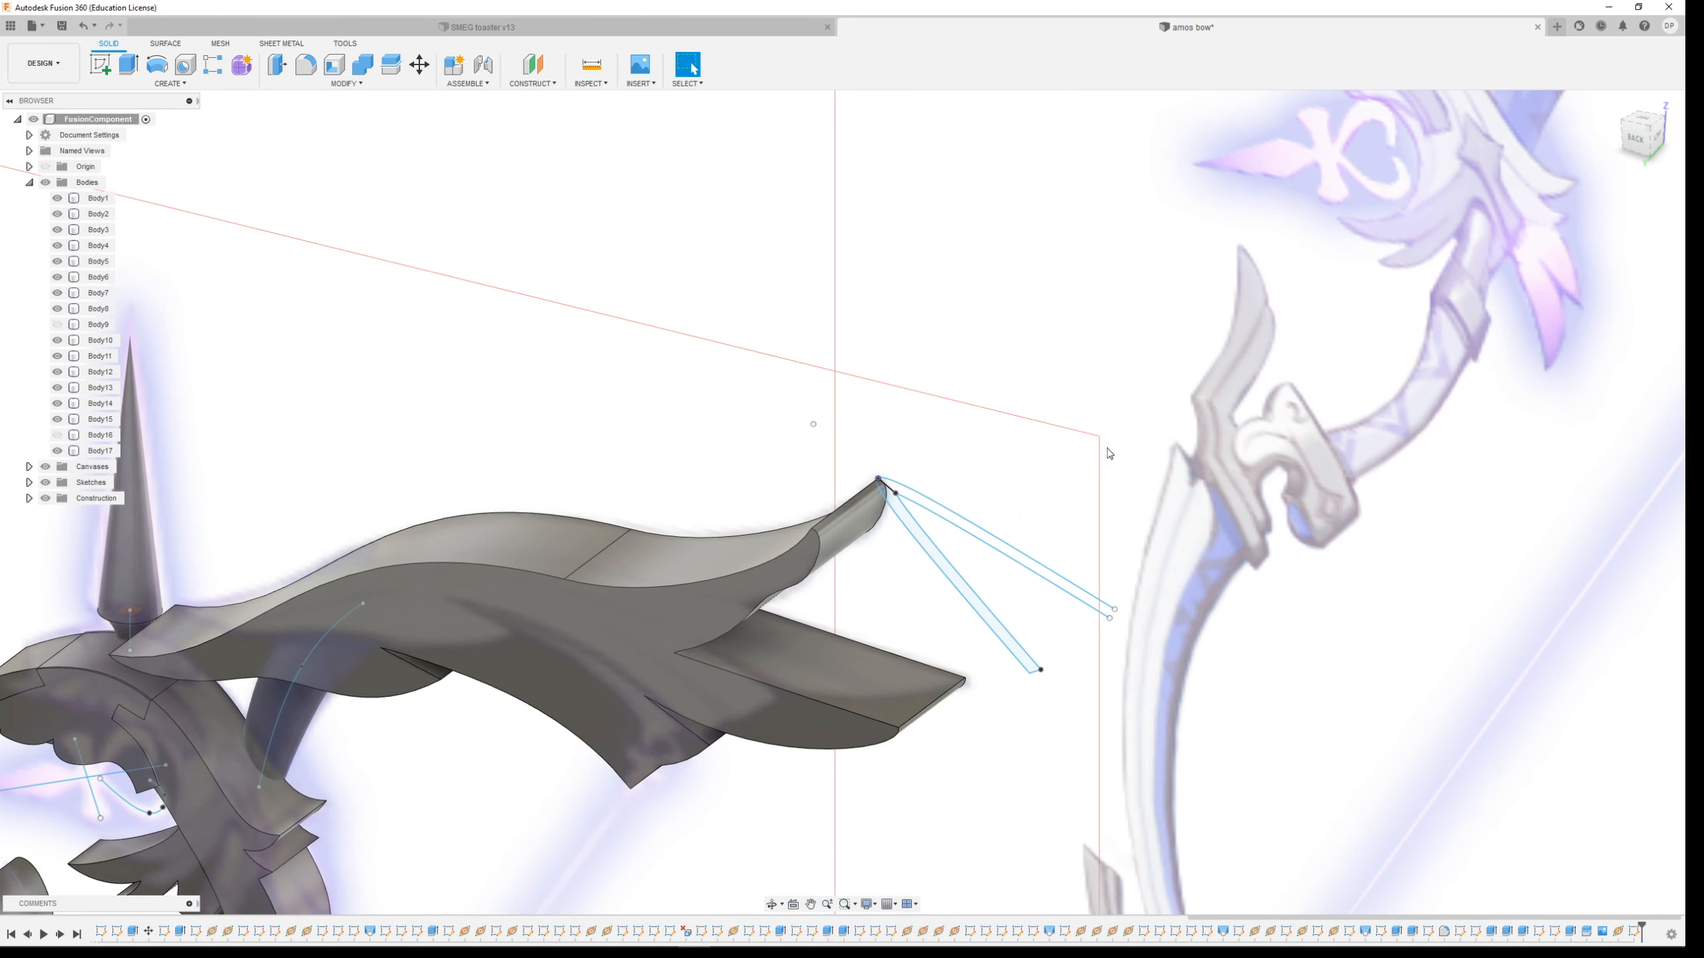
click(177, 75)
click(171, 83)
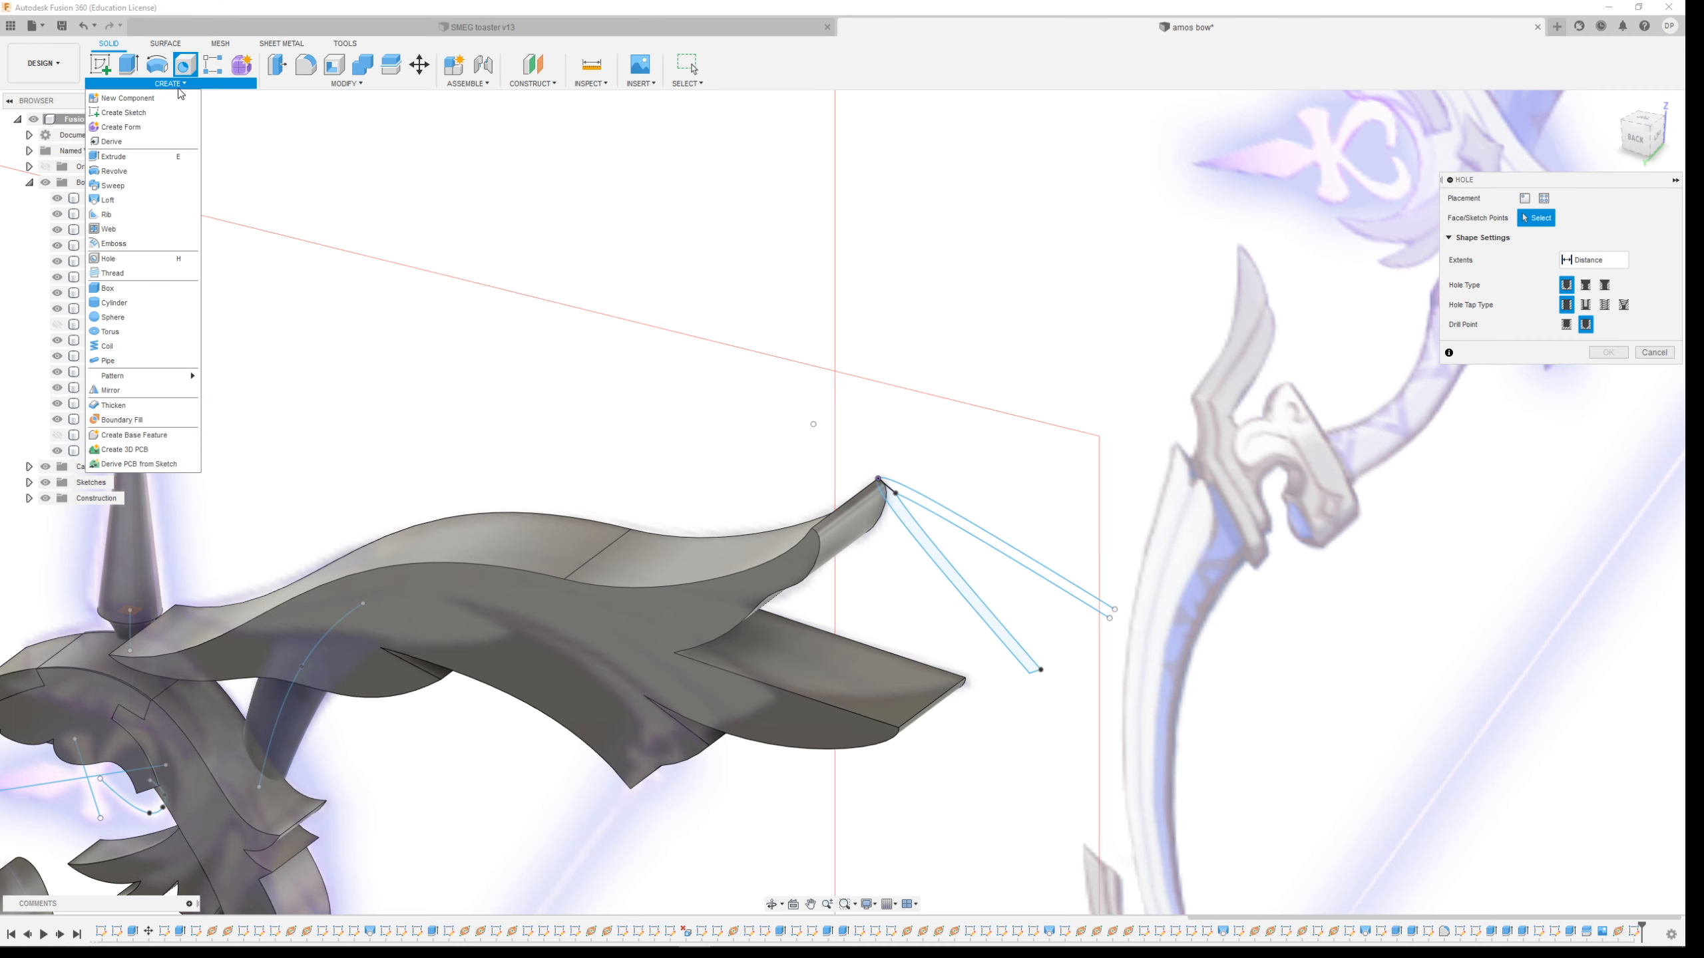
click(123, 188)
click(968, 601)
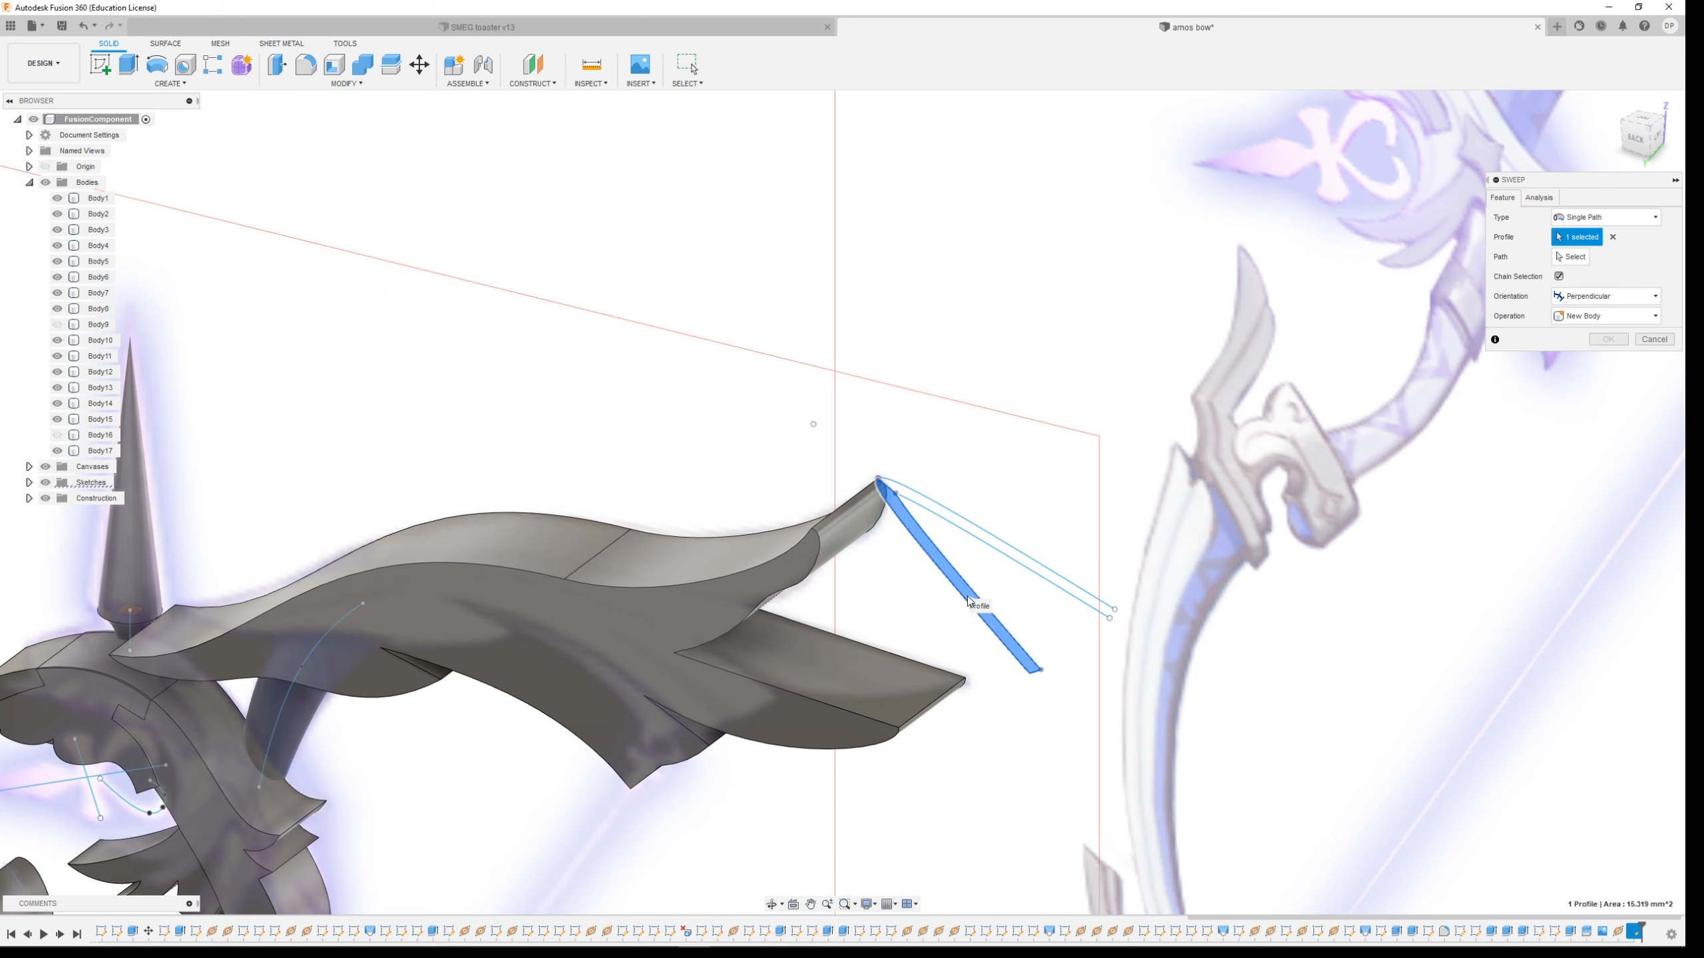
click(1570, 256)
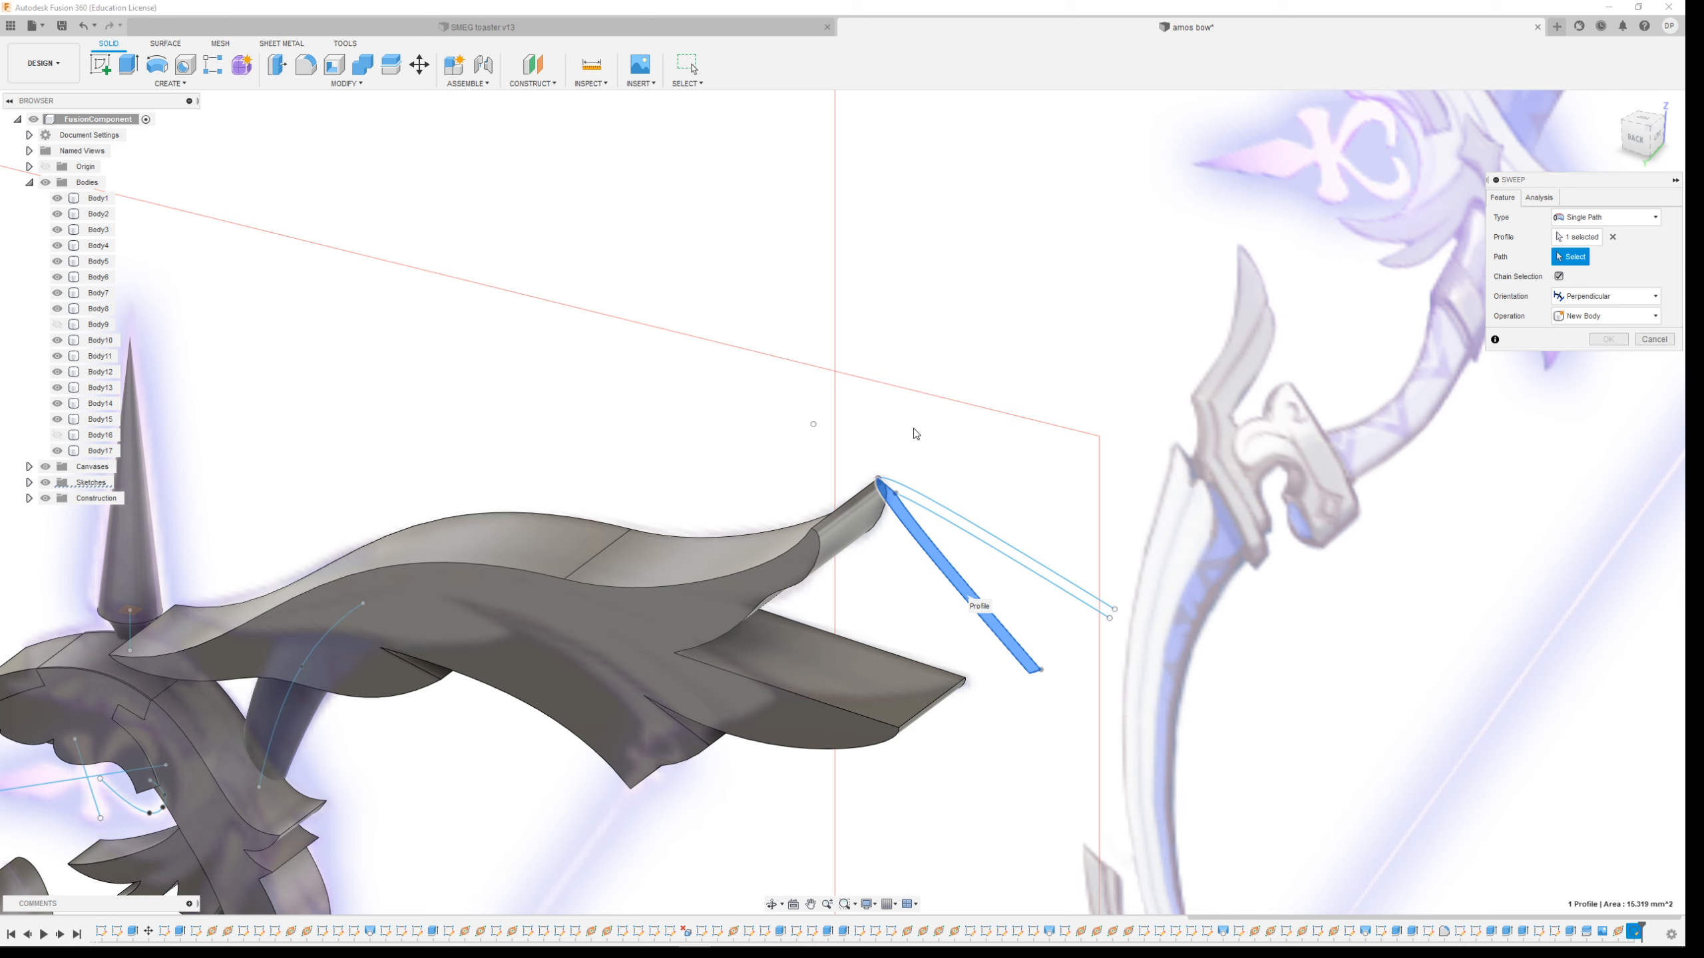
click(712, 537)
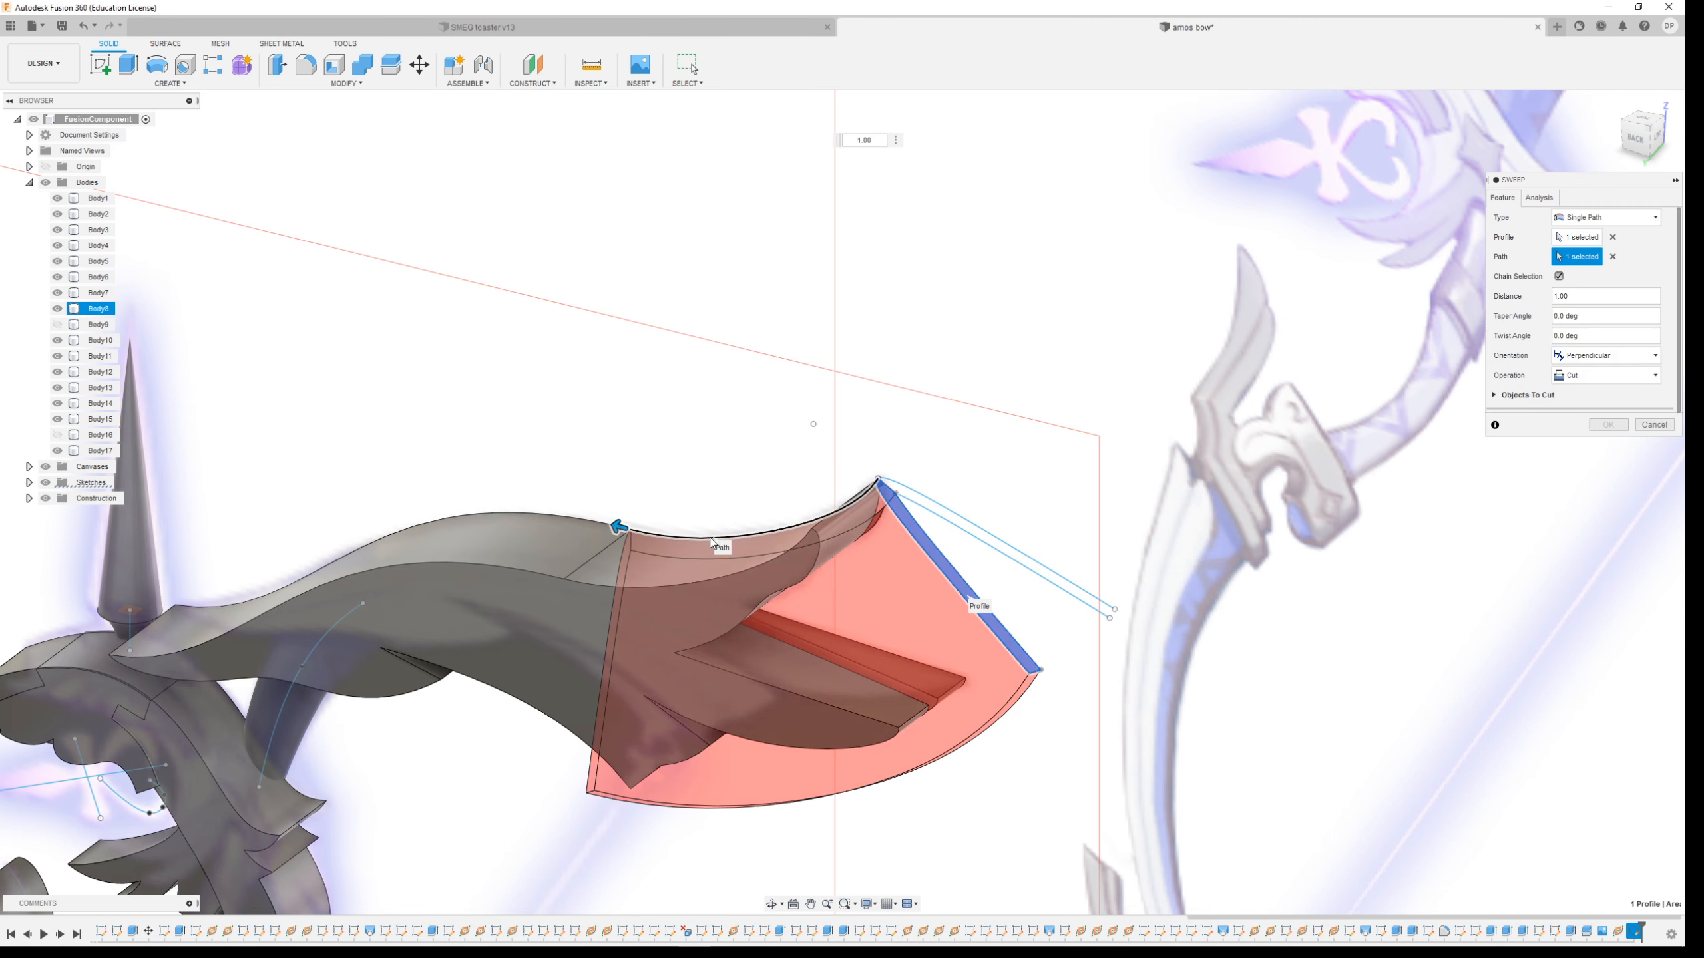
click(562, 516)
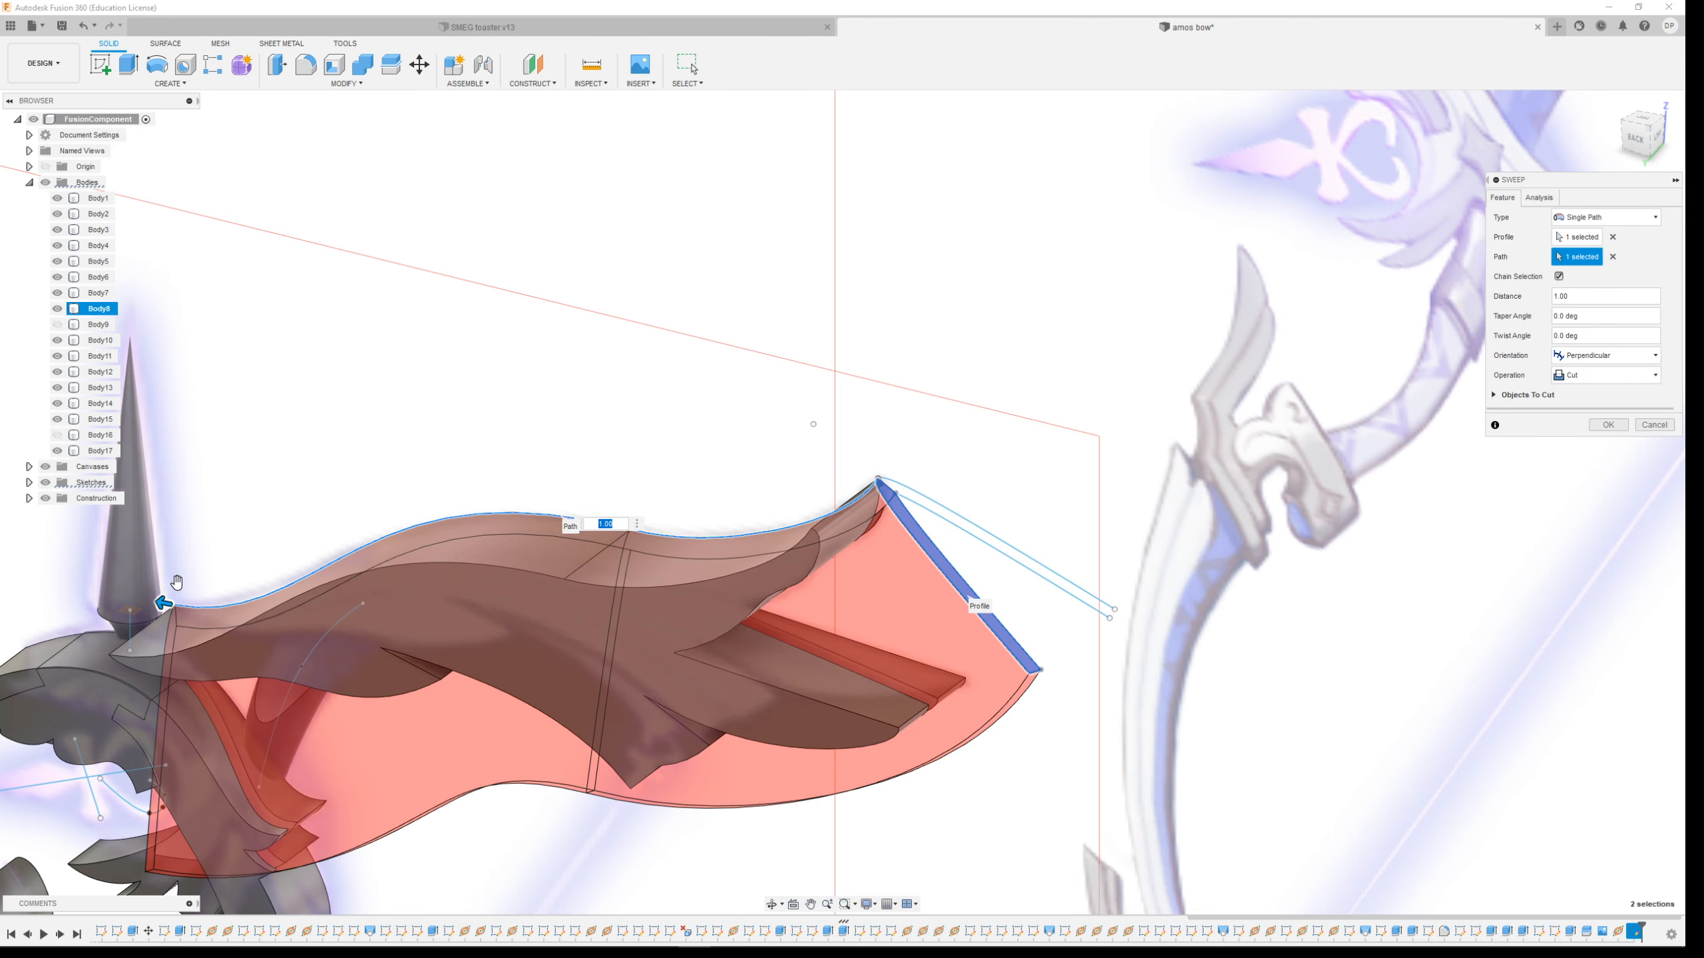
scroll(239, 508, down, 3)
scroll(37, 651, up, 3)
shift+middle_drag(1050, 578, 859, 496)
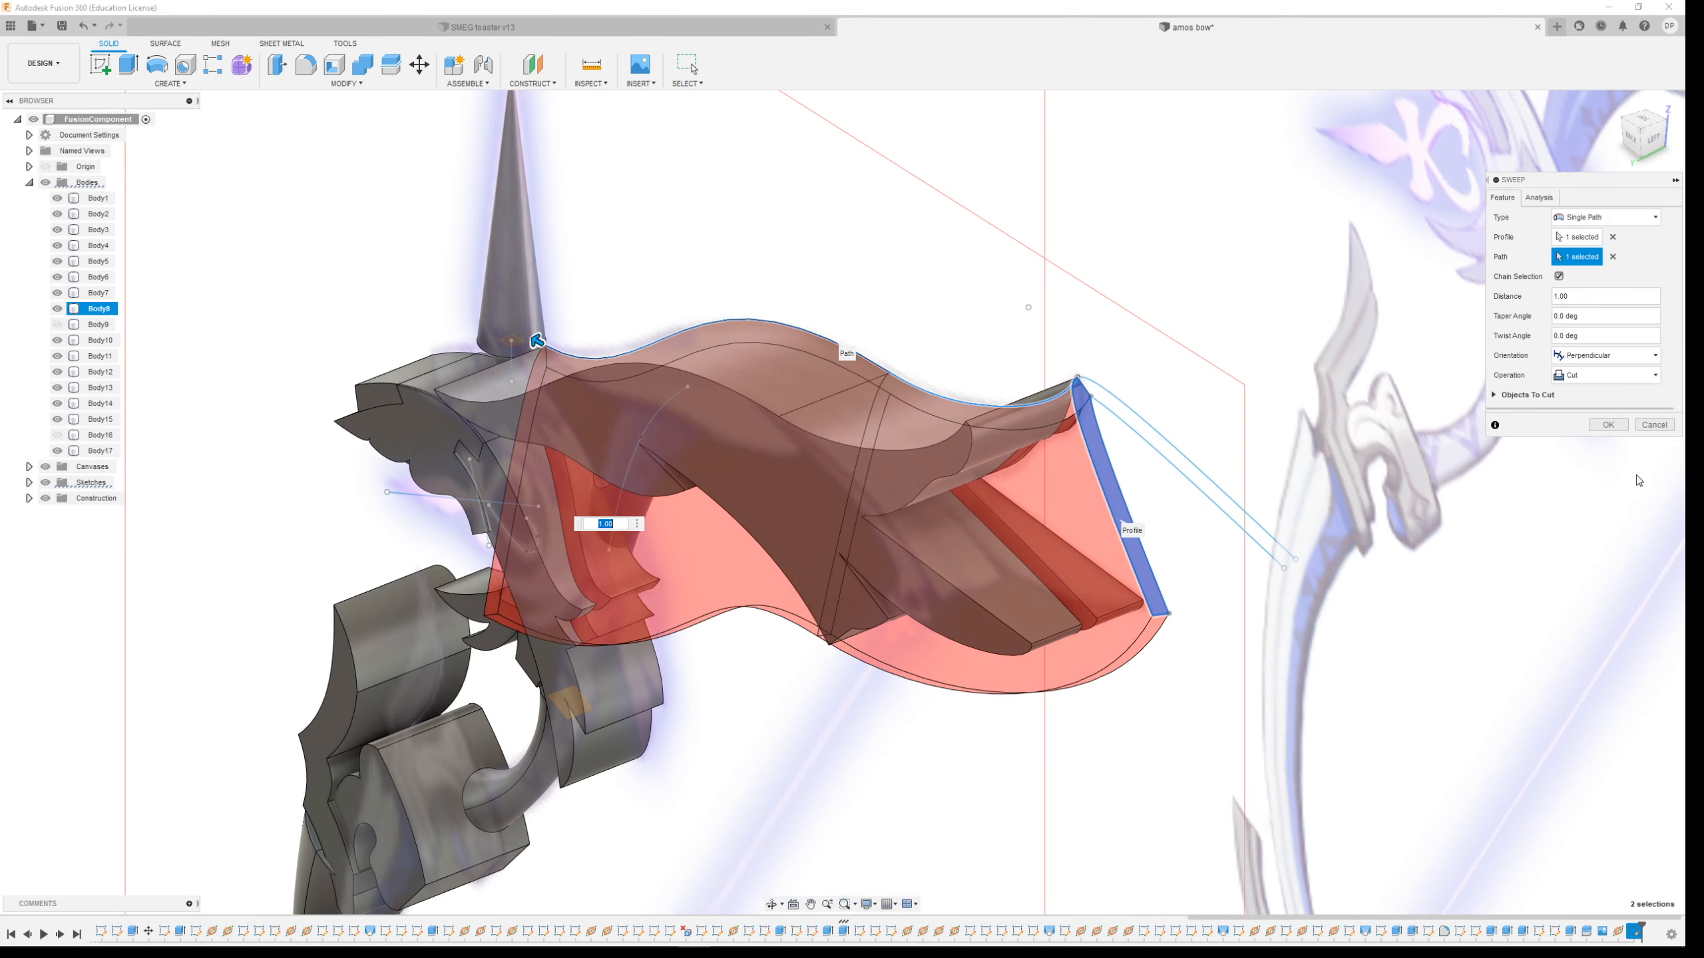
click(1624, 375)
click(1604, 425)
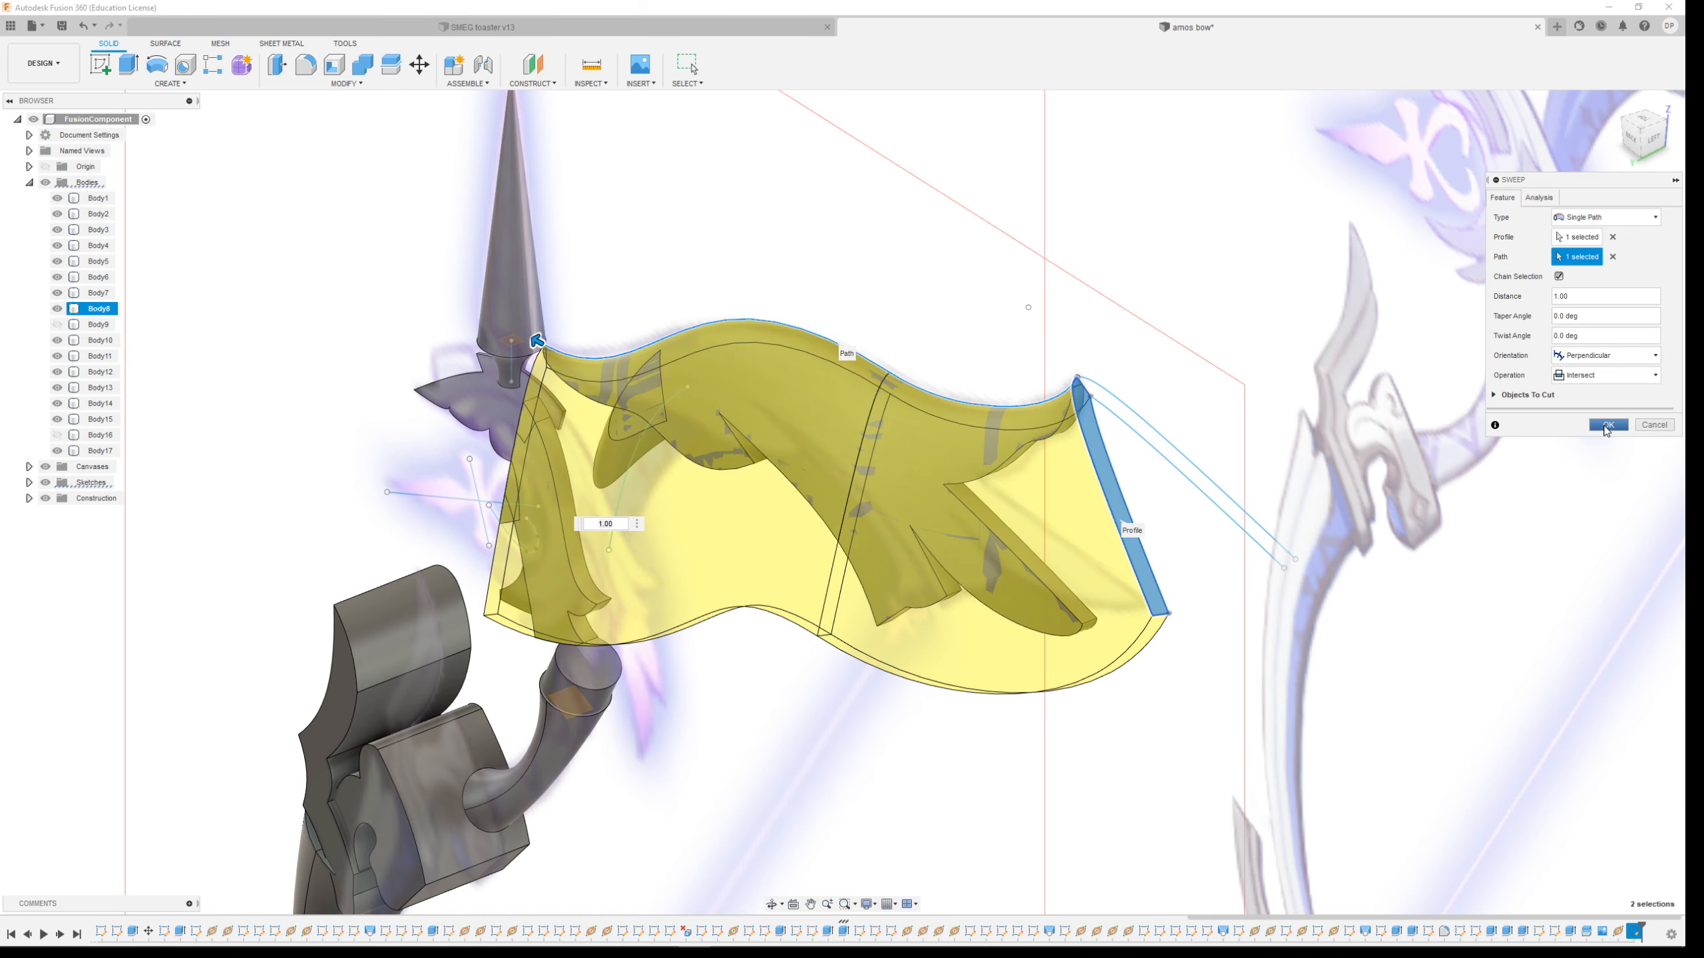
shift+middle_drag(983, 590, 943, 517)
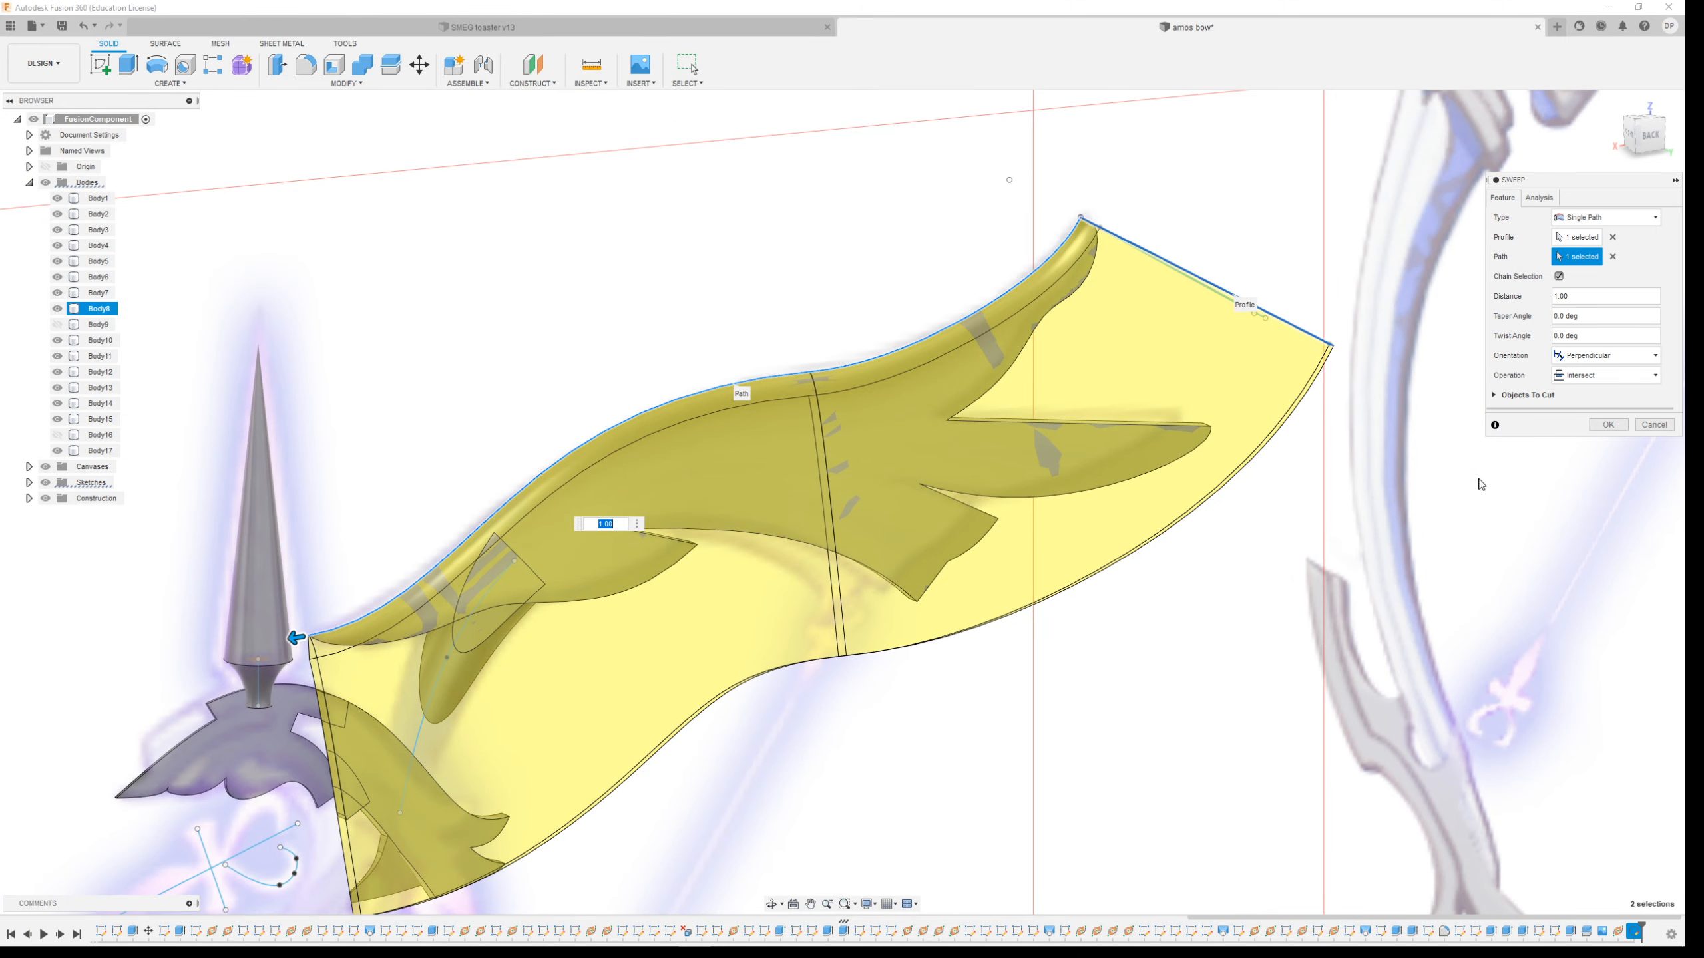
click(1608, 424)
Undo the intersect sweep
shift+middle_drag(932, 580, 892, 639)
scroll(483, 759, up, 3)
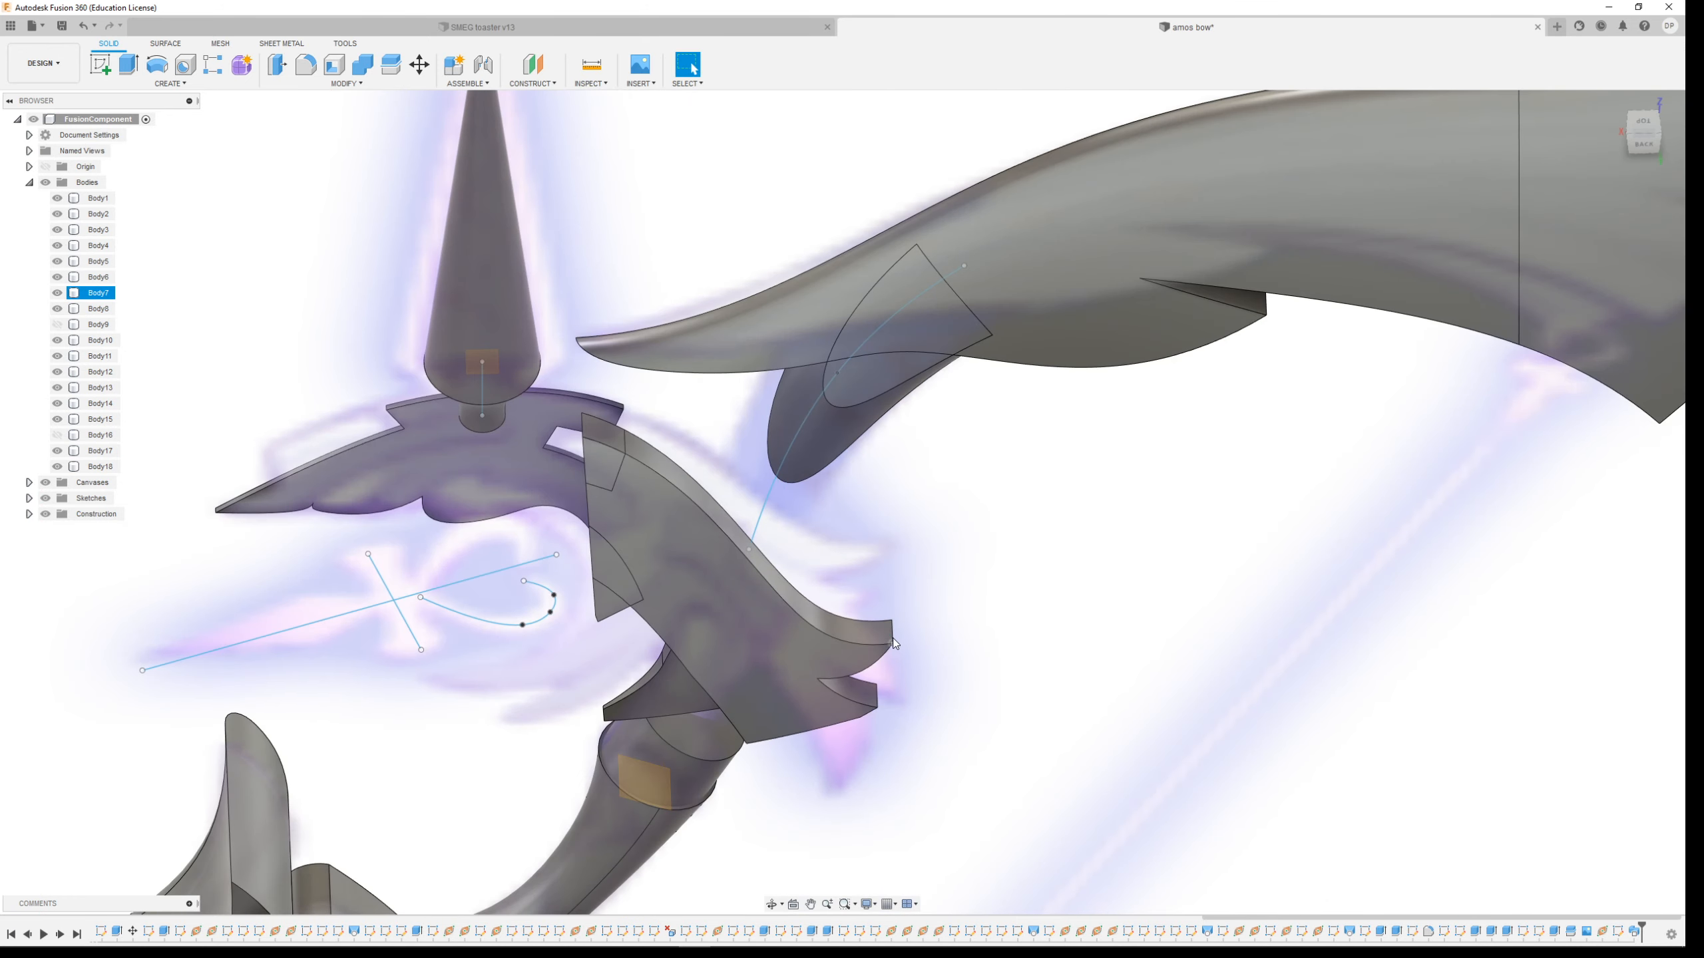
key(ctrl+z)
click(676, 458)
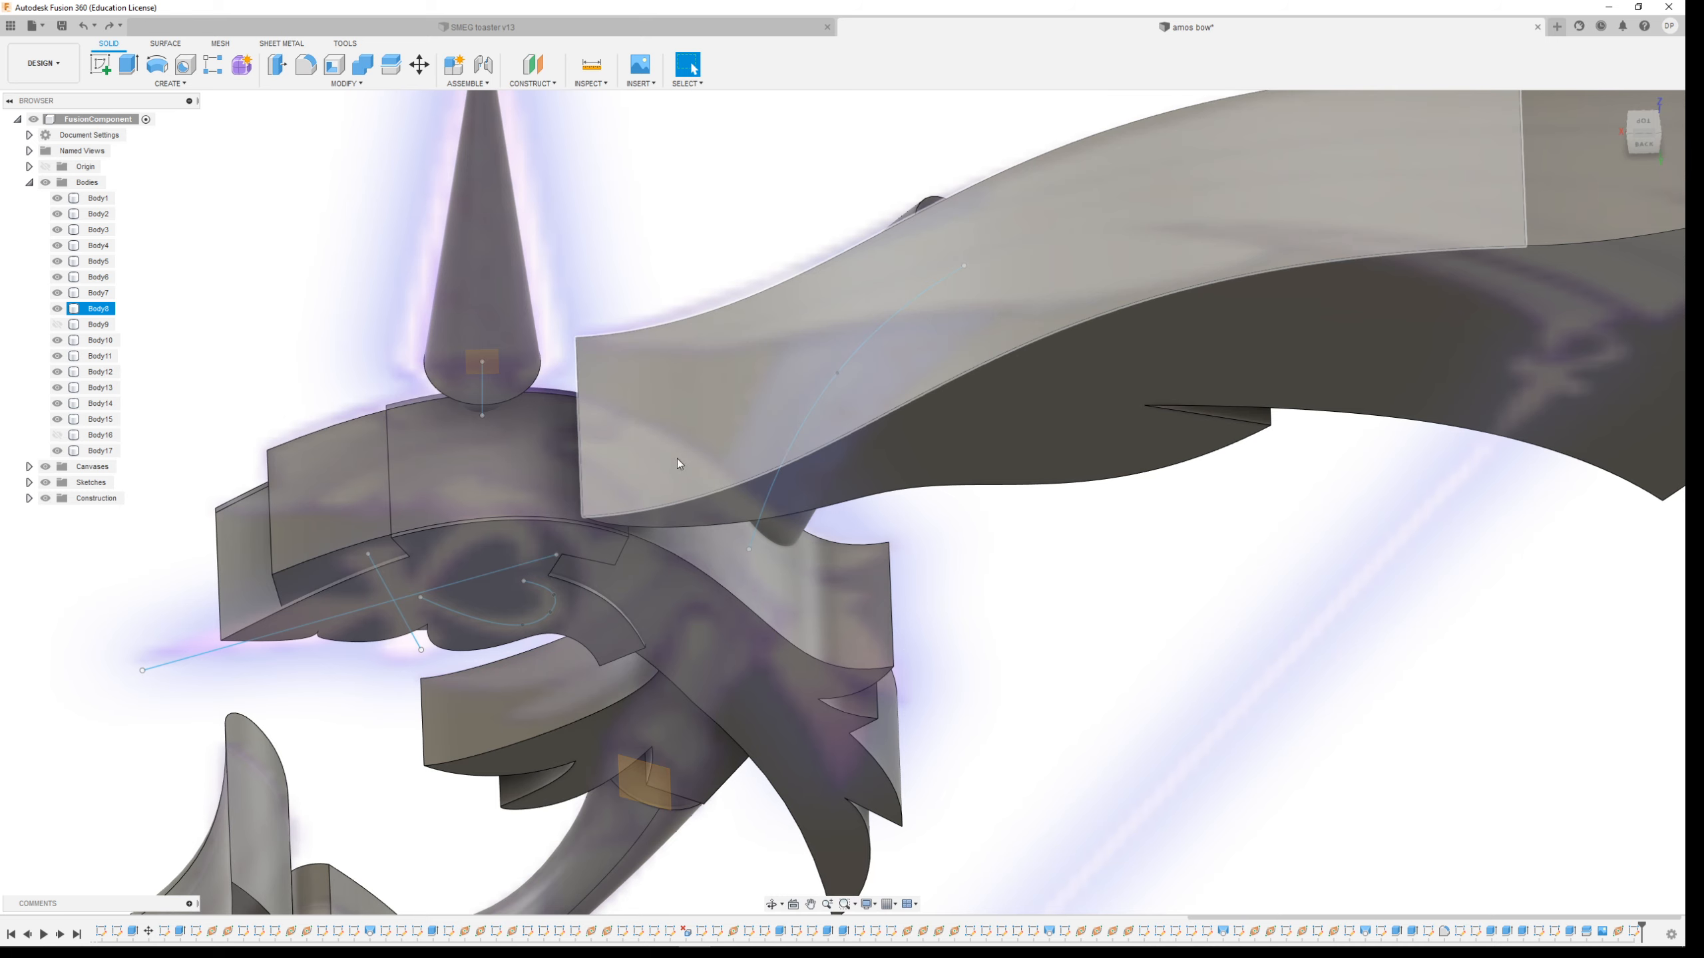
scroll(641, 571, down, 5)
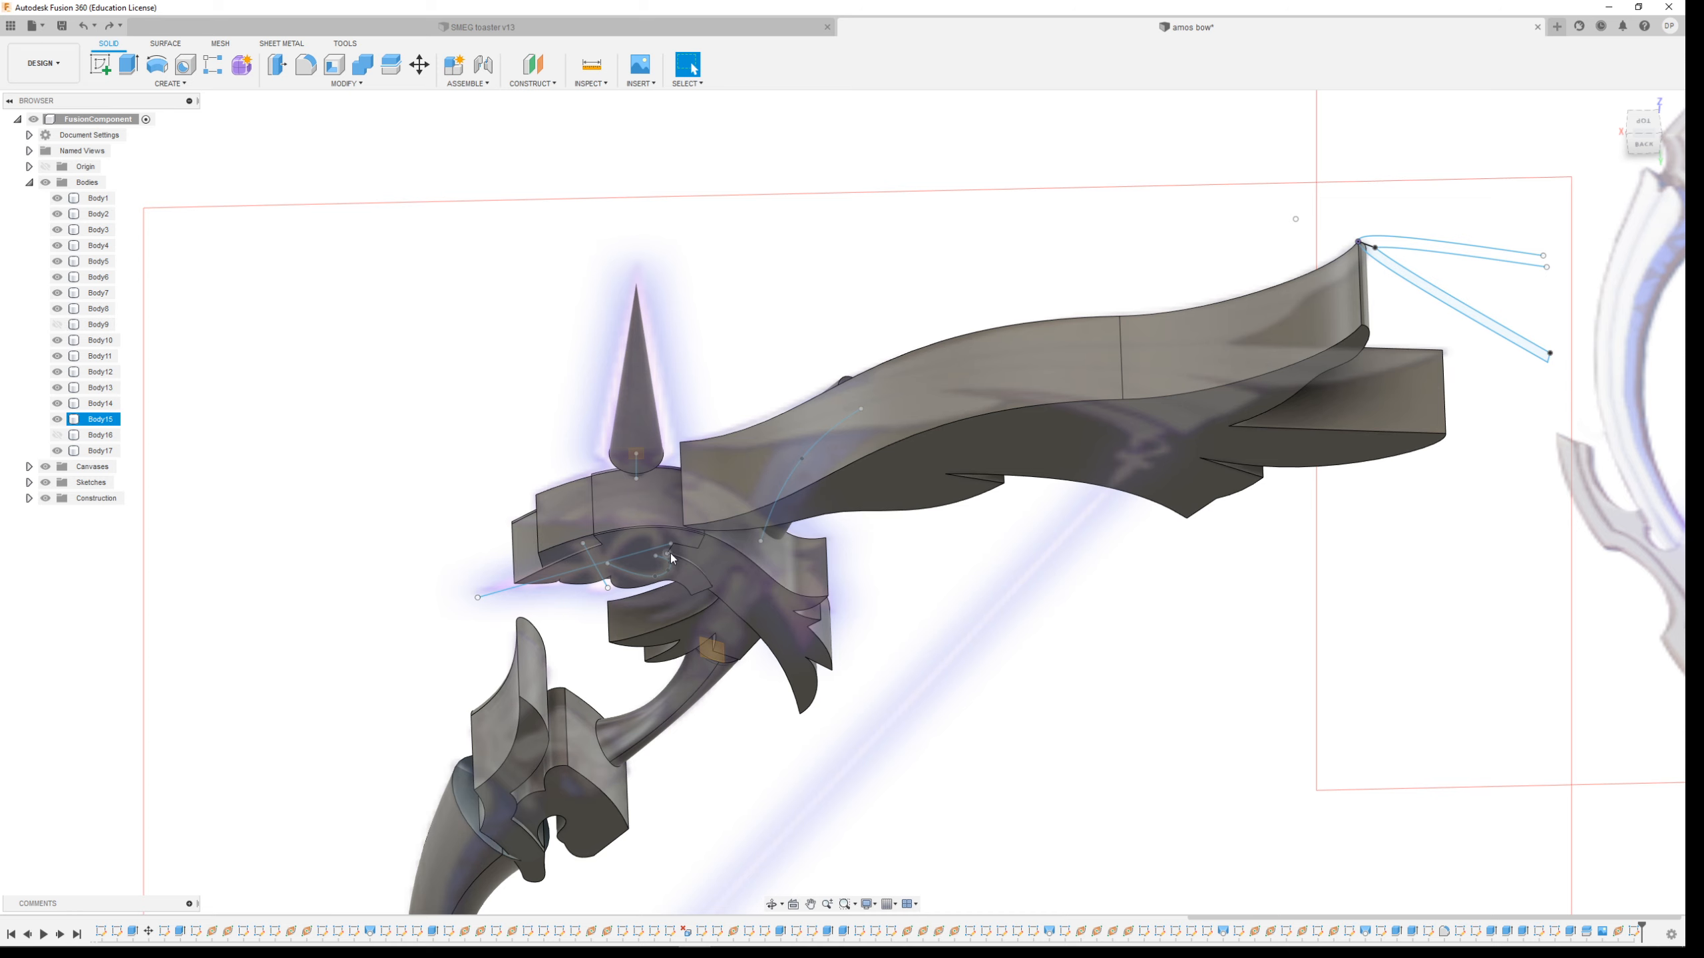
Hide every body except the upper limb body, Body8
click(58, 419)
click(58, 404)
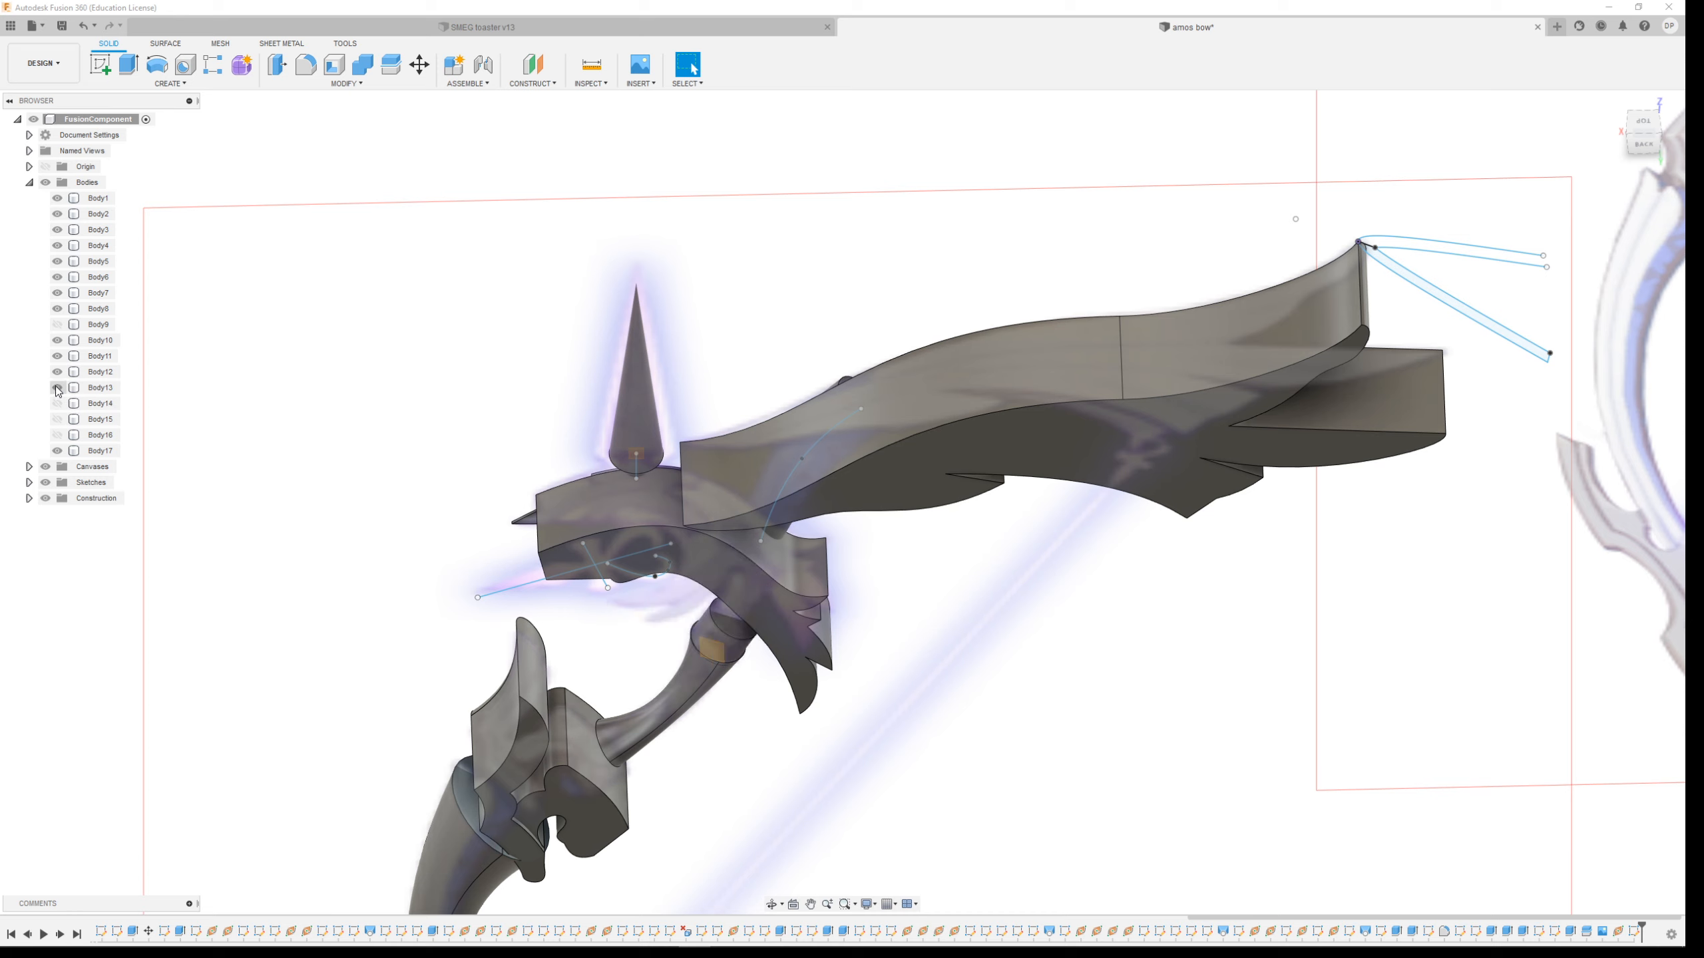
click(58, 387)
click(57, 373)
click(57, 451)
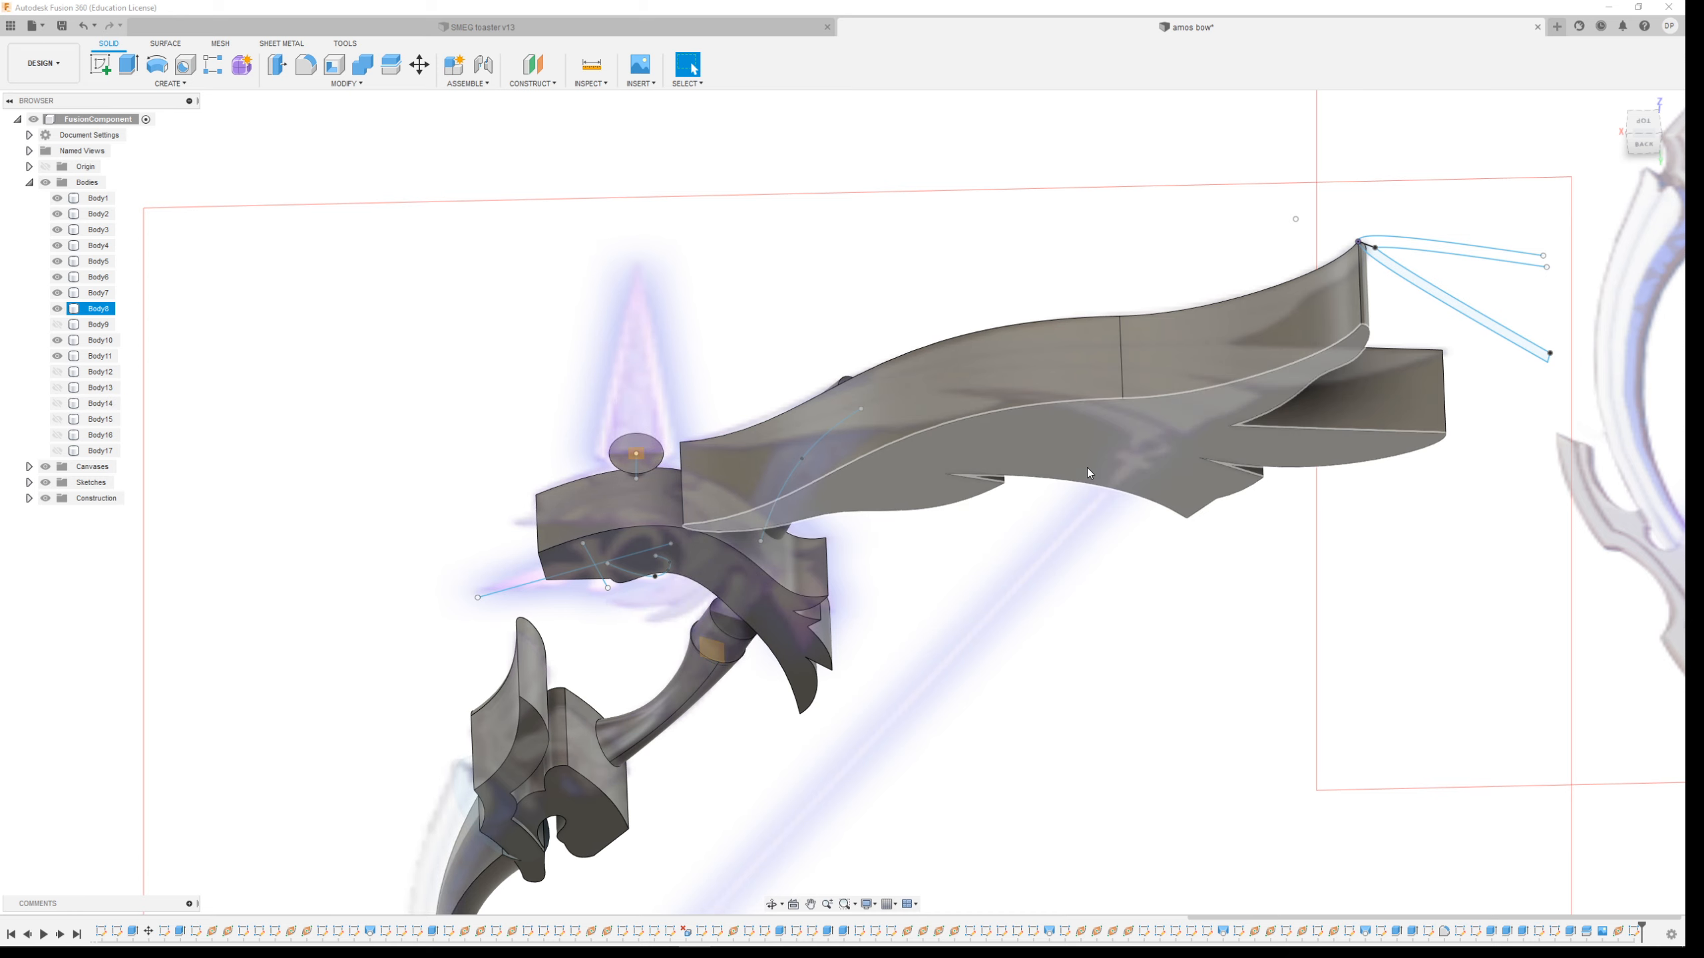
click(58, 340)
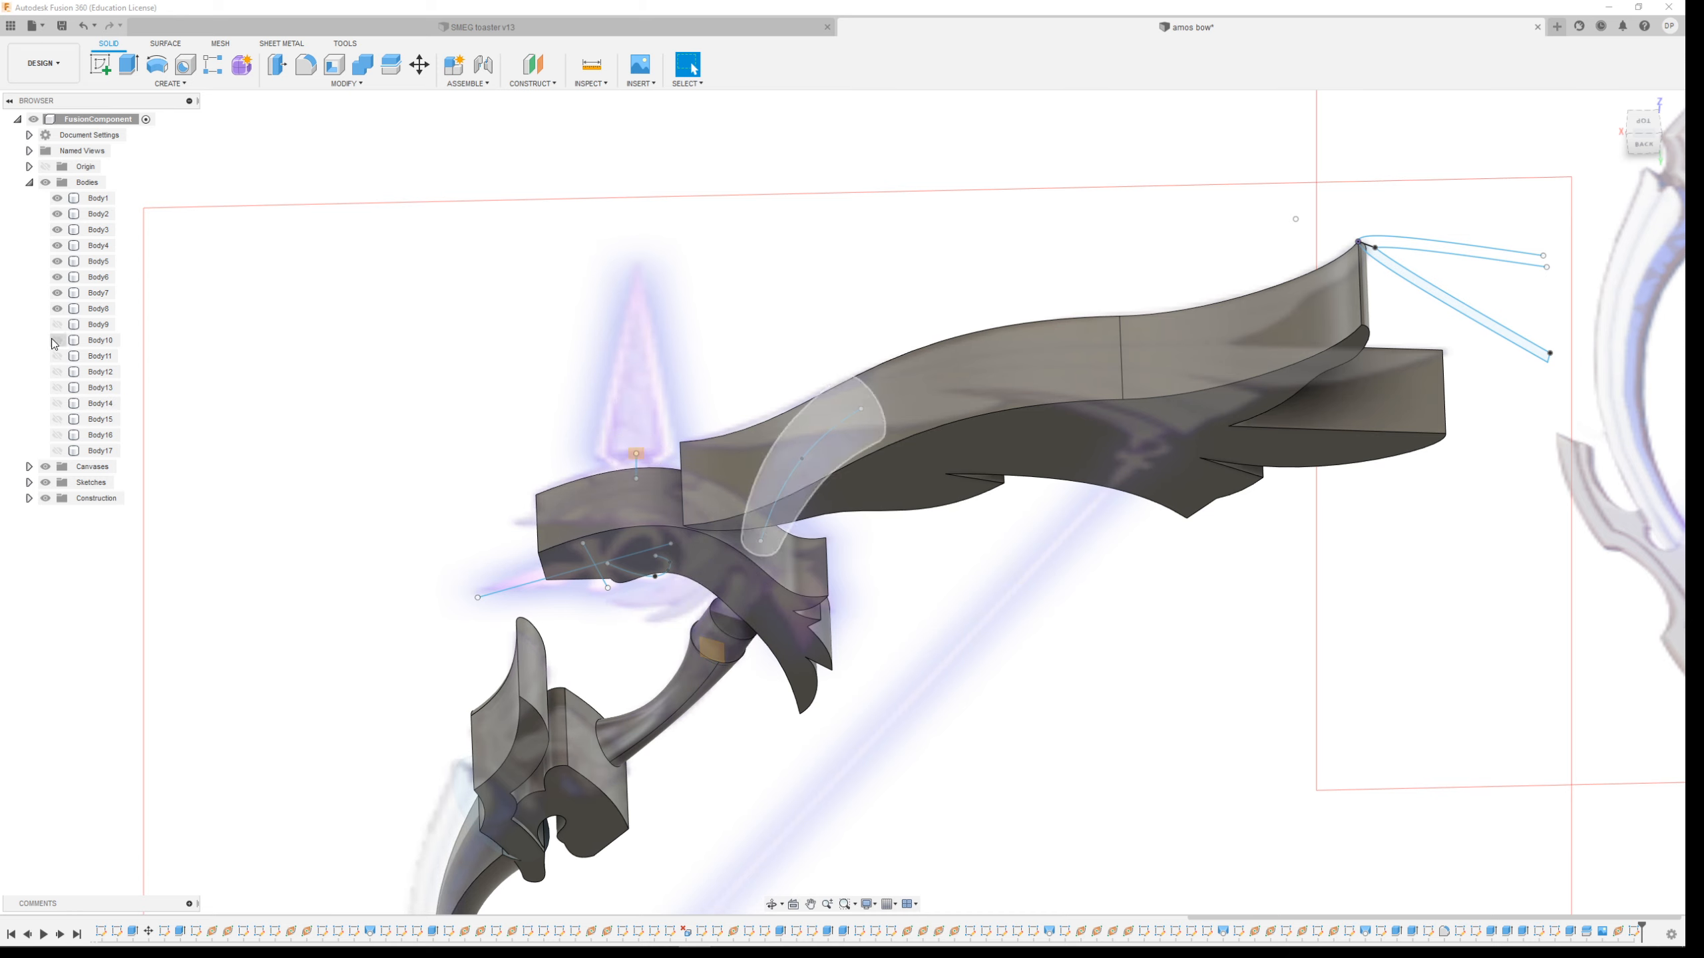
click(57, 293)
click(57, 277)
click(57, 261)
click(57, 245)
click(57, 230)
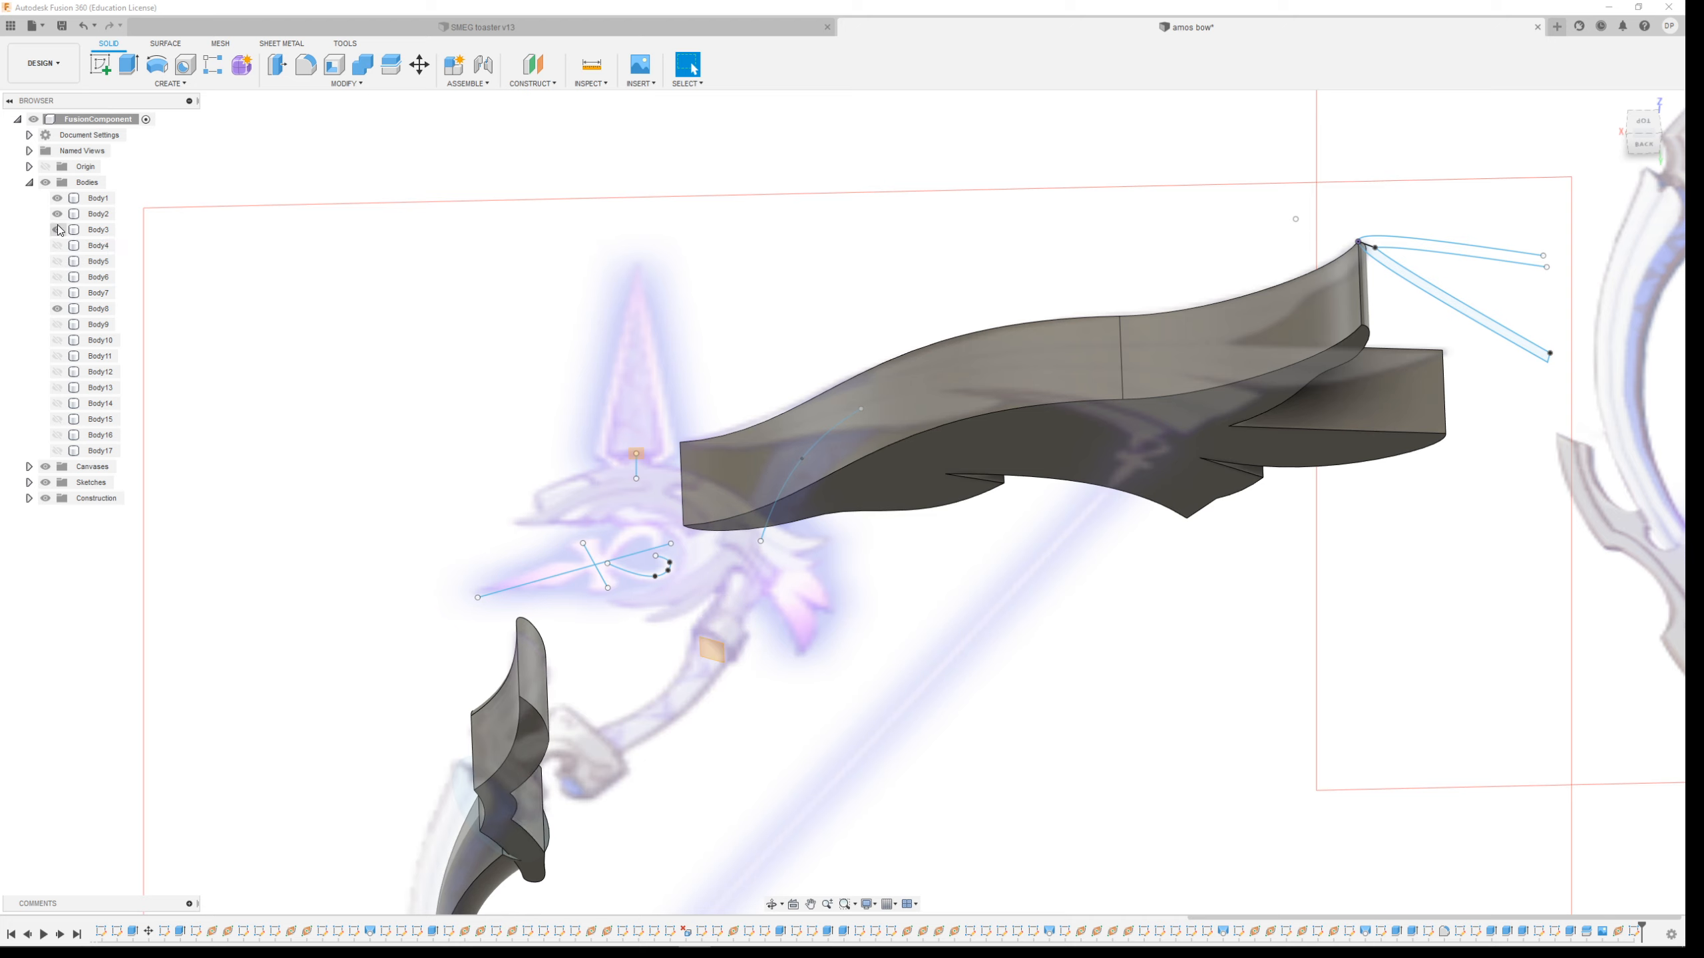
click(57, 213)
click(57, 197)
scroll(652, 461, down, 3)
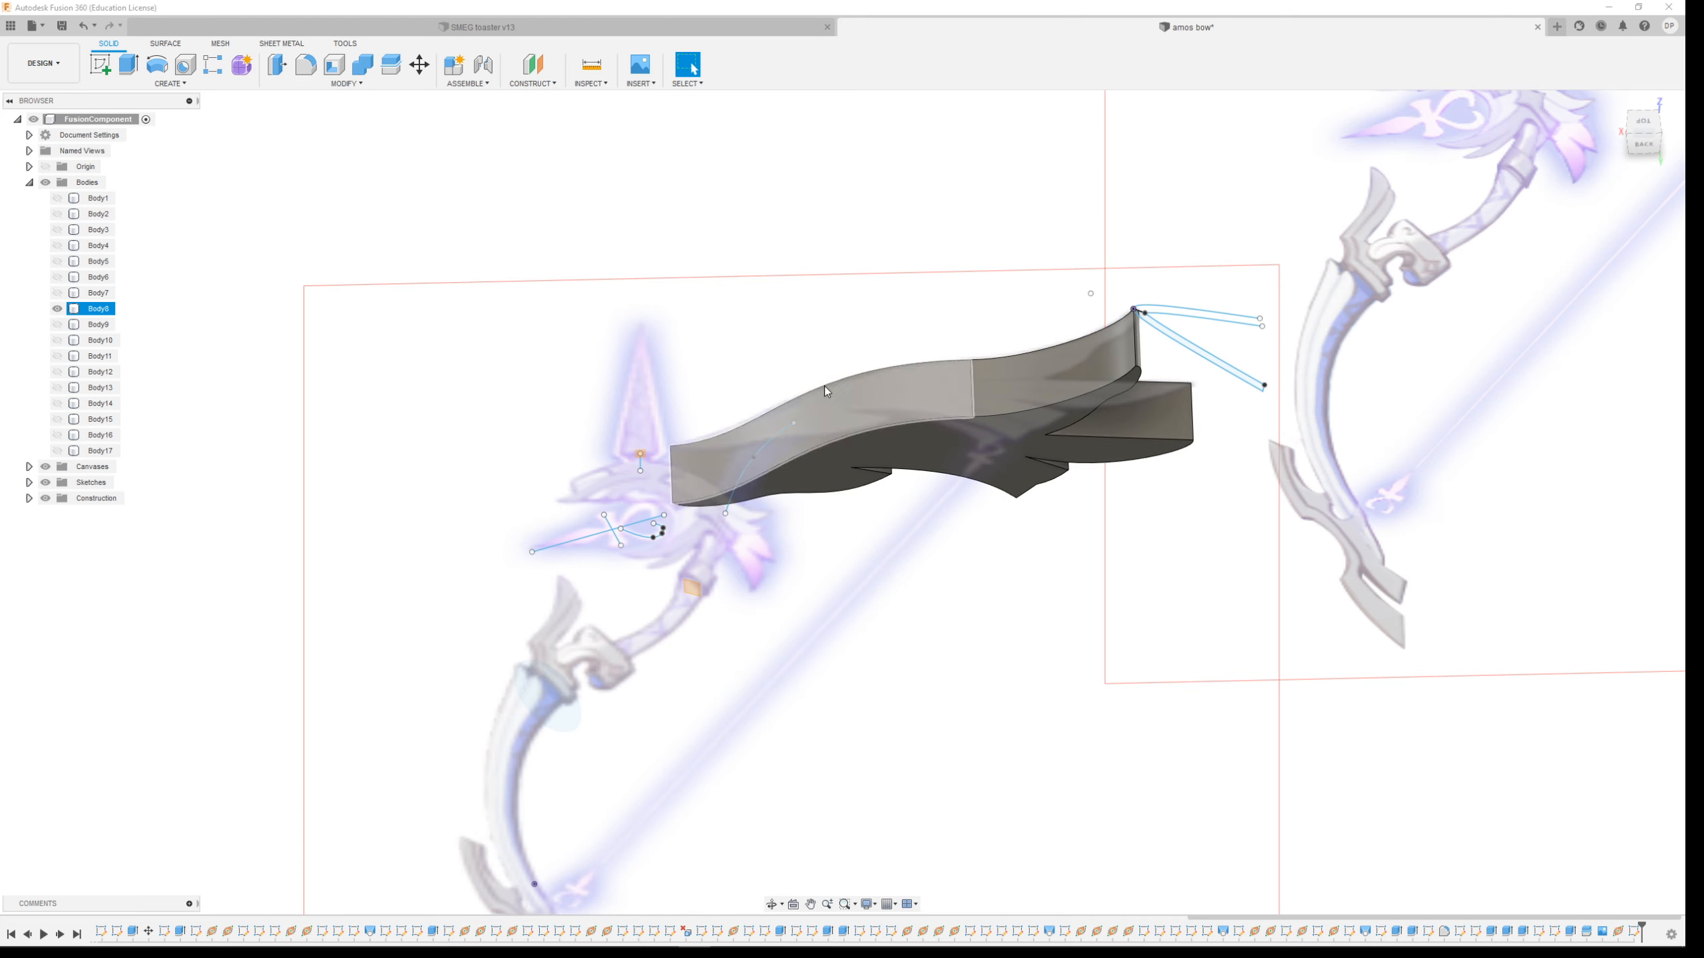
Sweep the tip profile along the upper limb's top edge path as an Intersect operation with the limb body
click(151, 83)
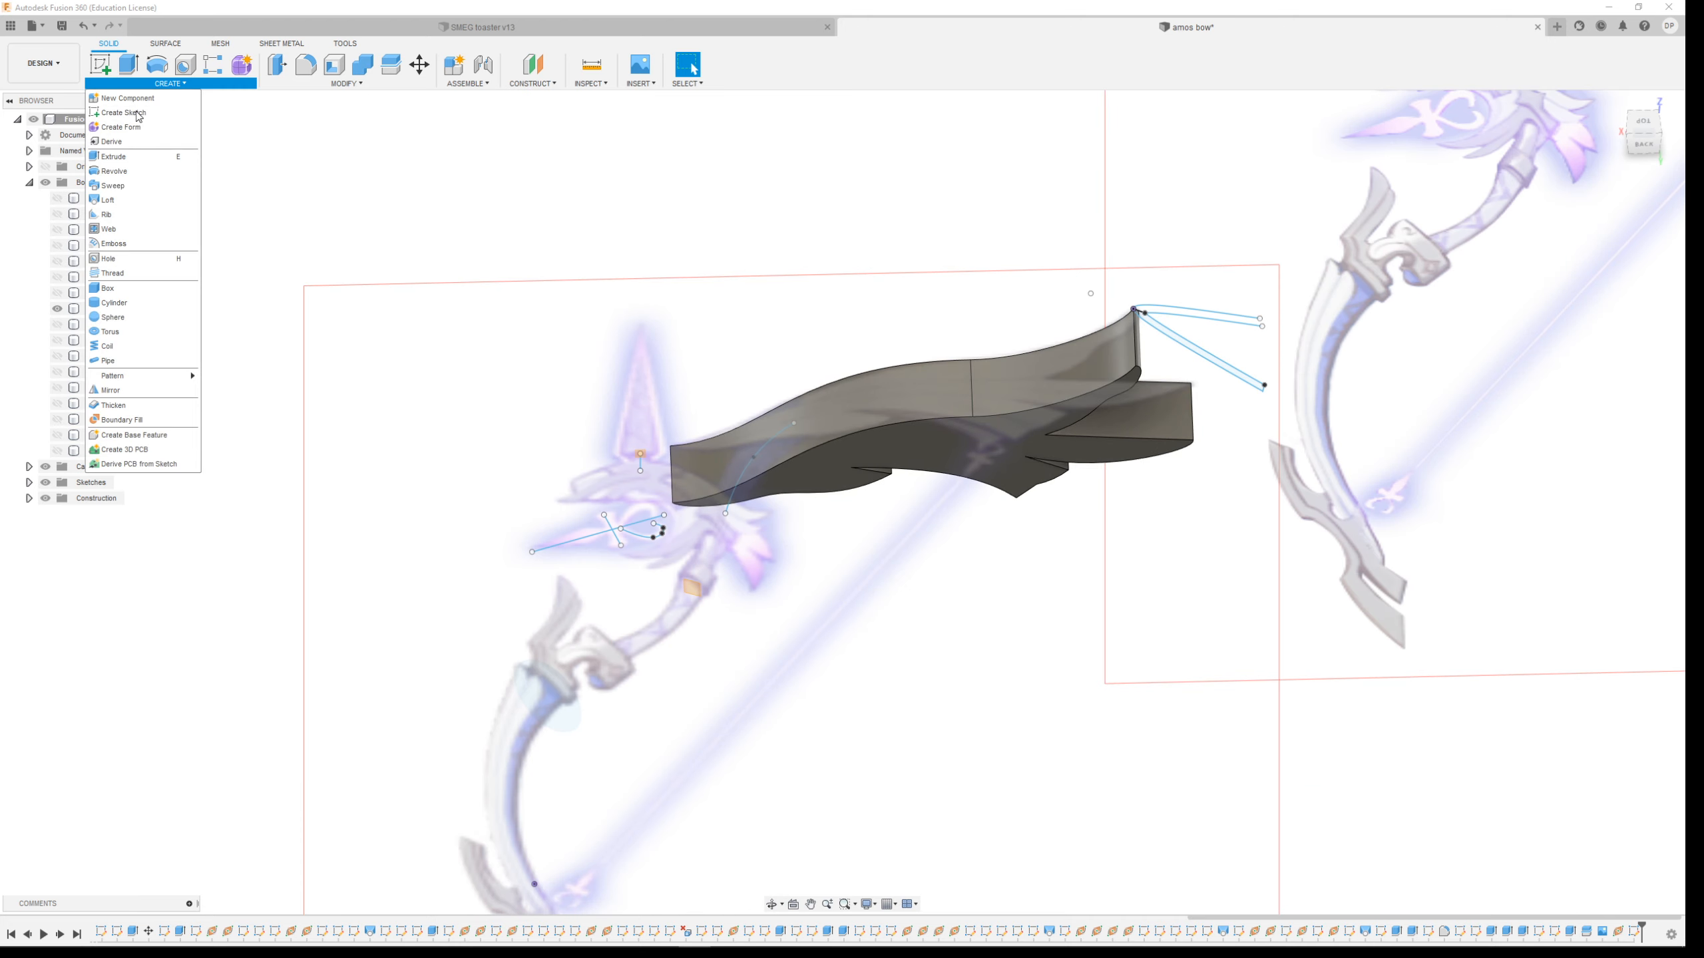
click(132, 184)
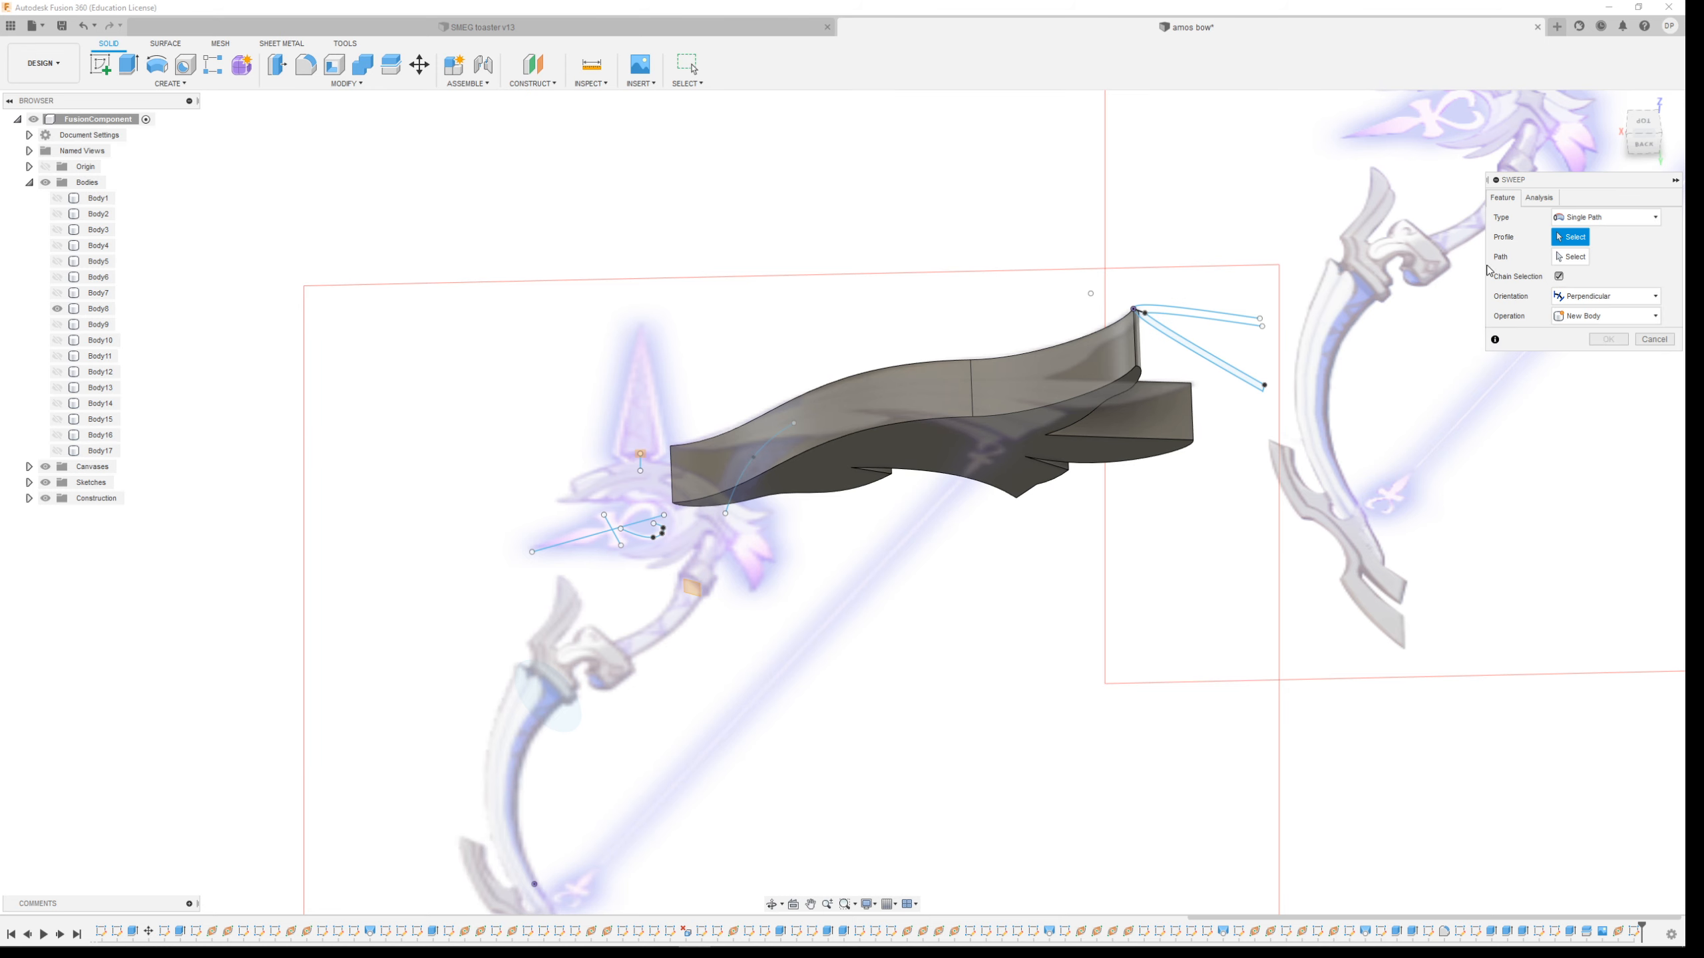
scroll(1409, 274, up, 4)
click(1010, 464)
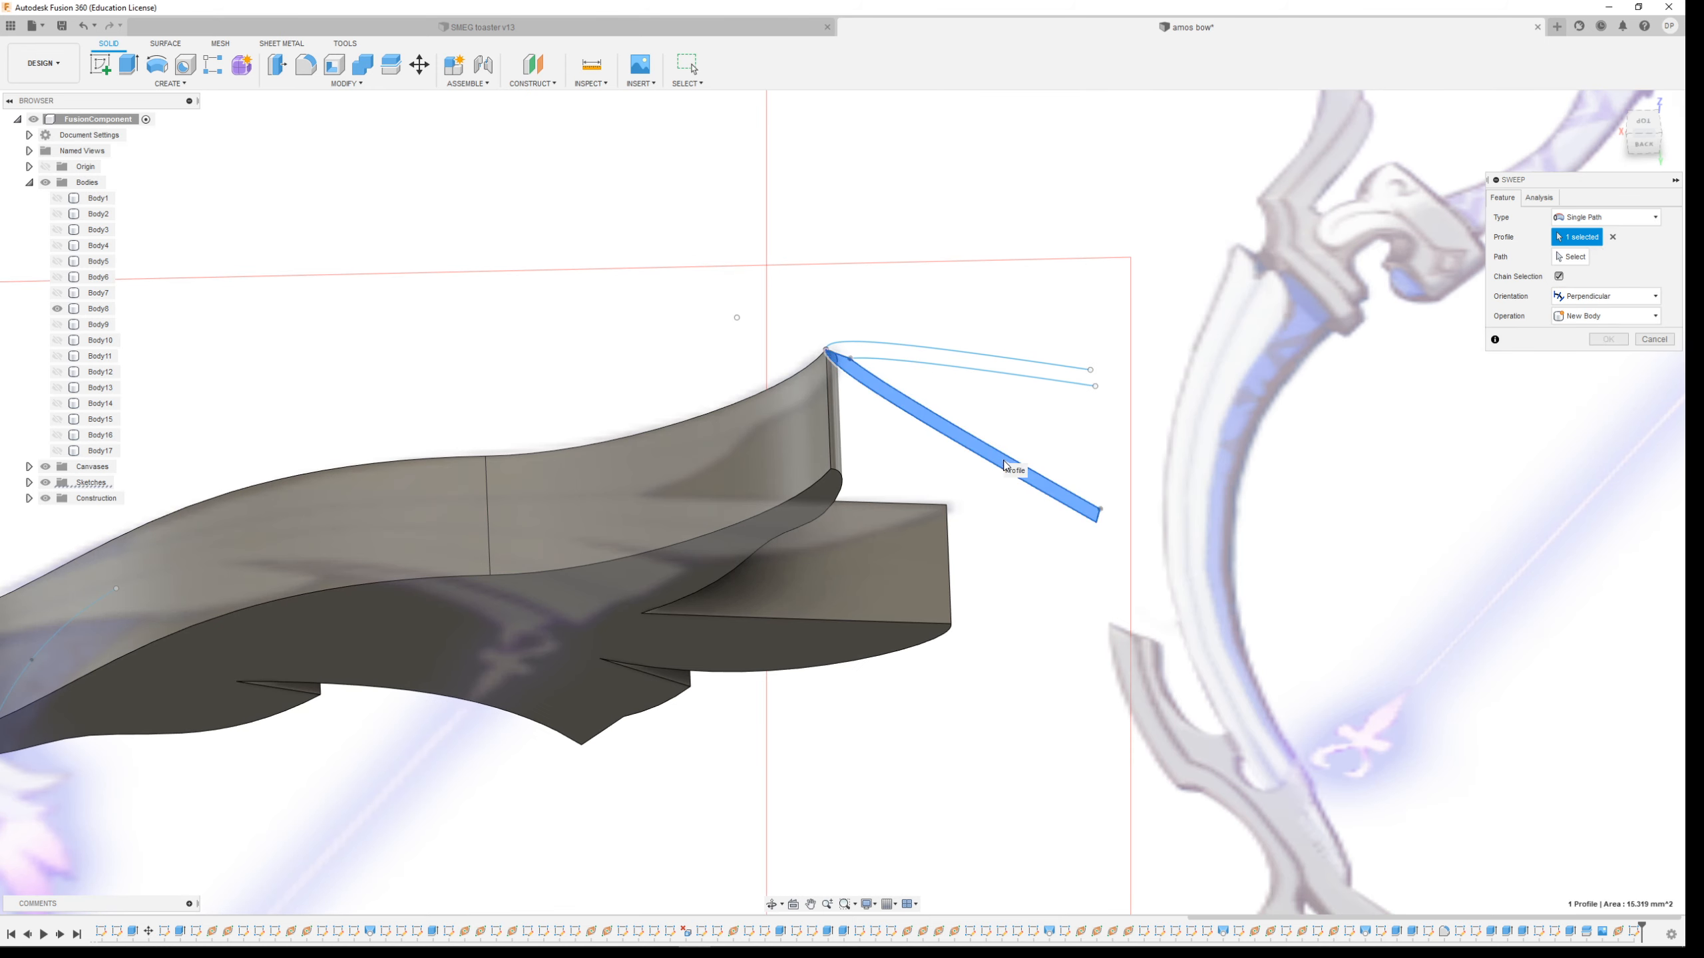
click(1566, 258)
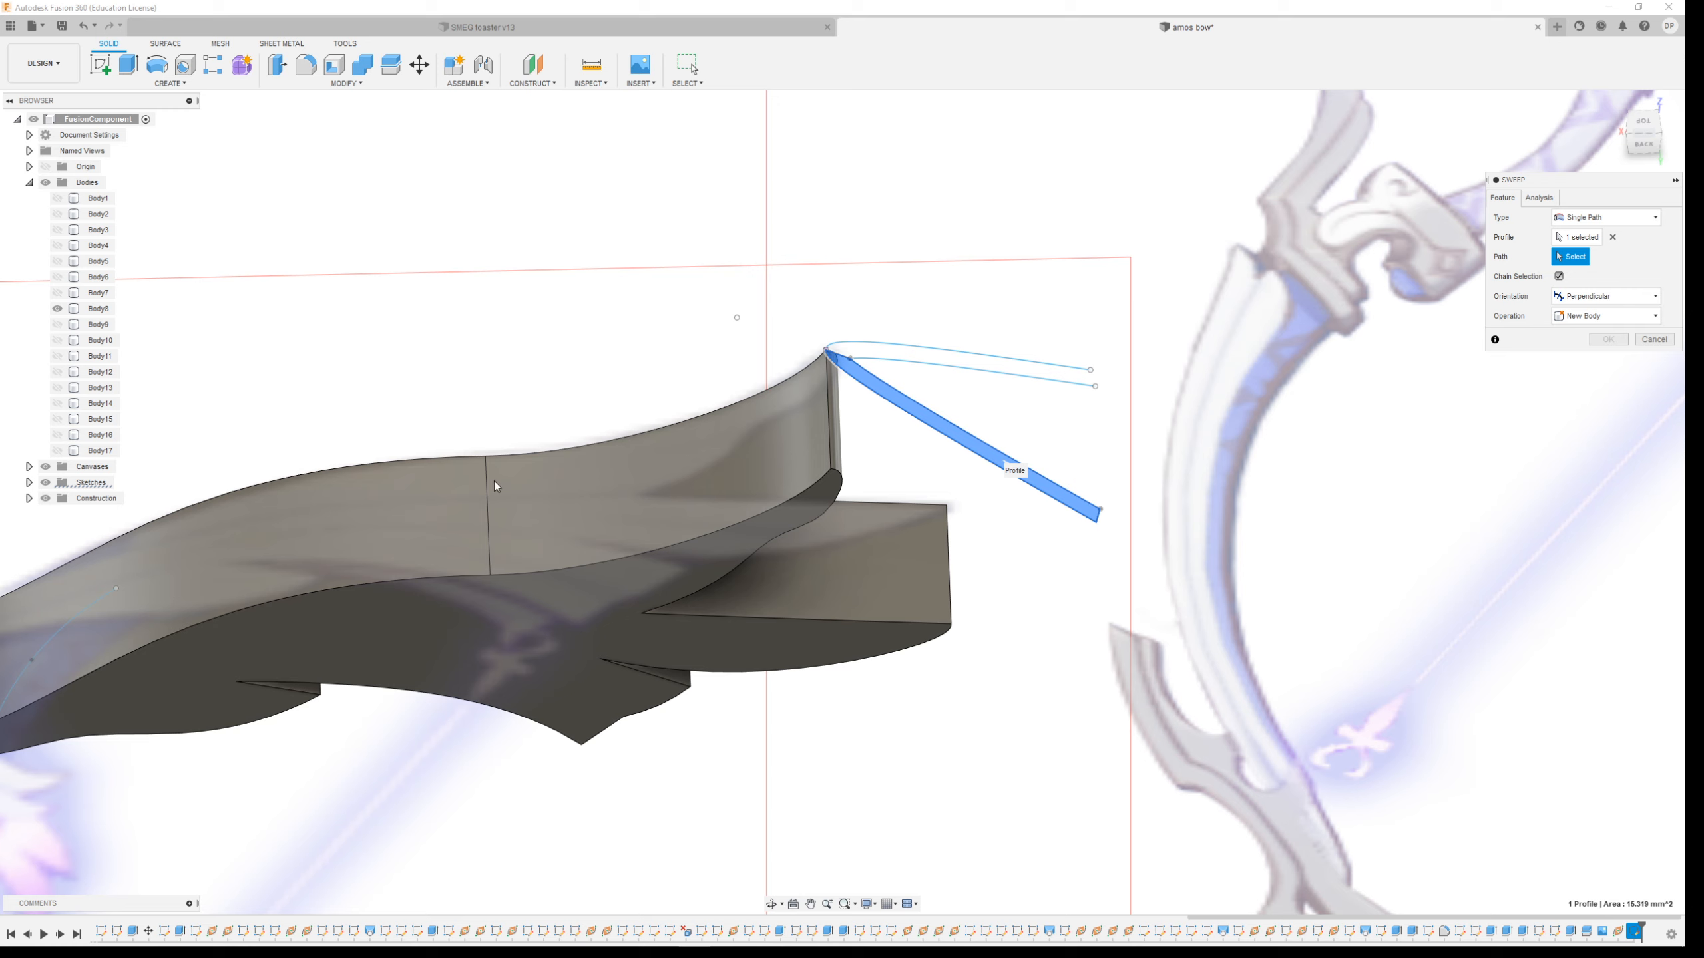
click(442, 459)
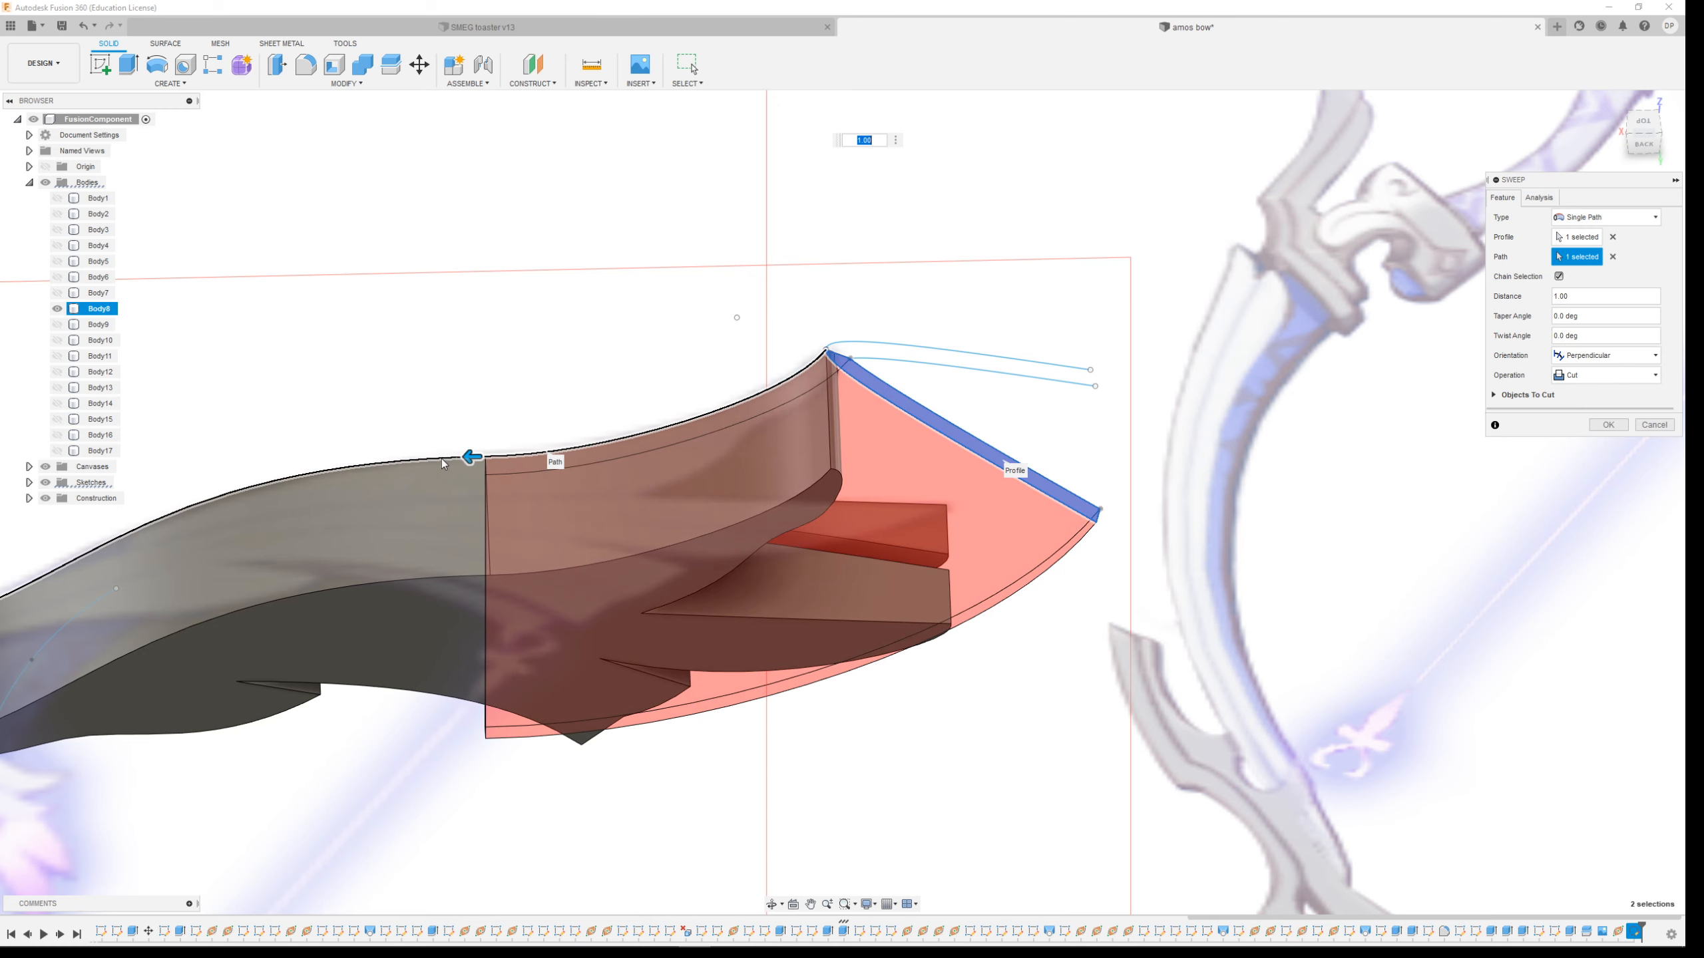
click(409, 462)
scroll(352, 342, down, 2)
scroll(497, 554, up, 2)
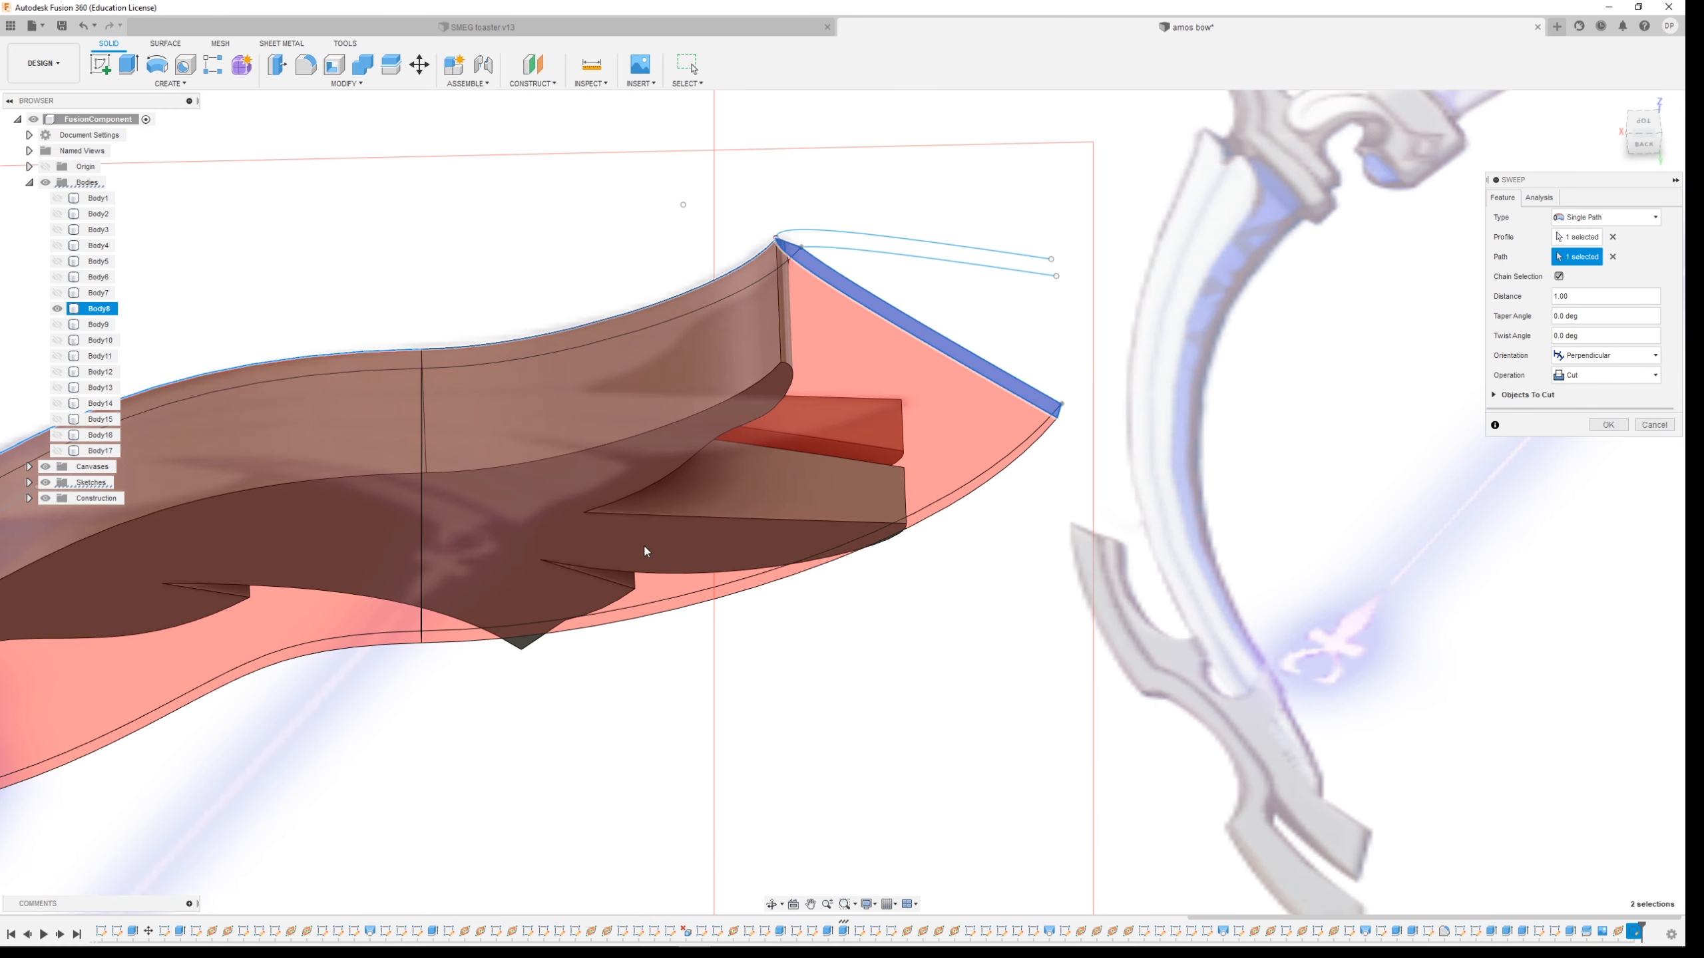
click(1574, 376)
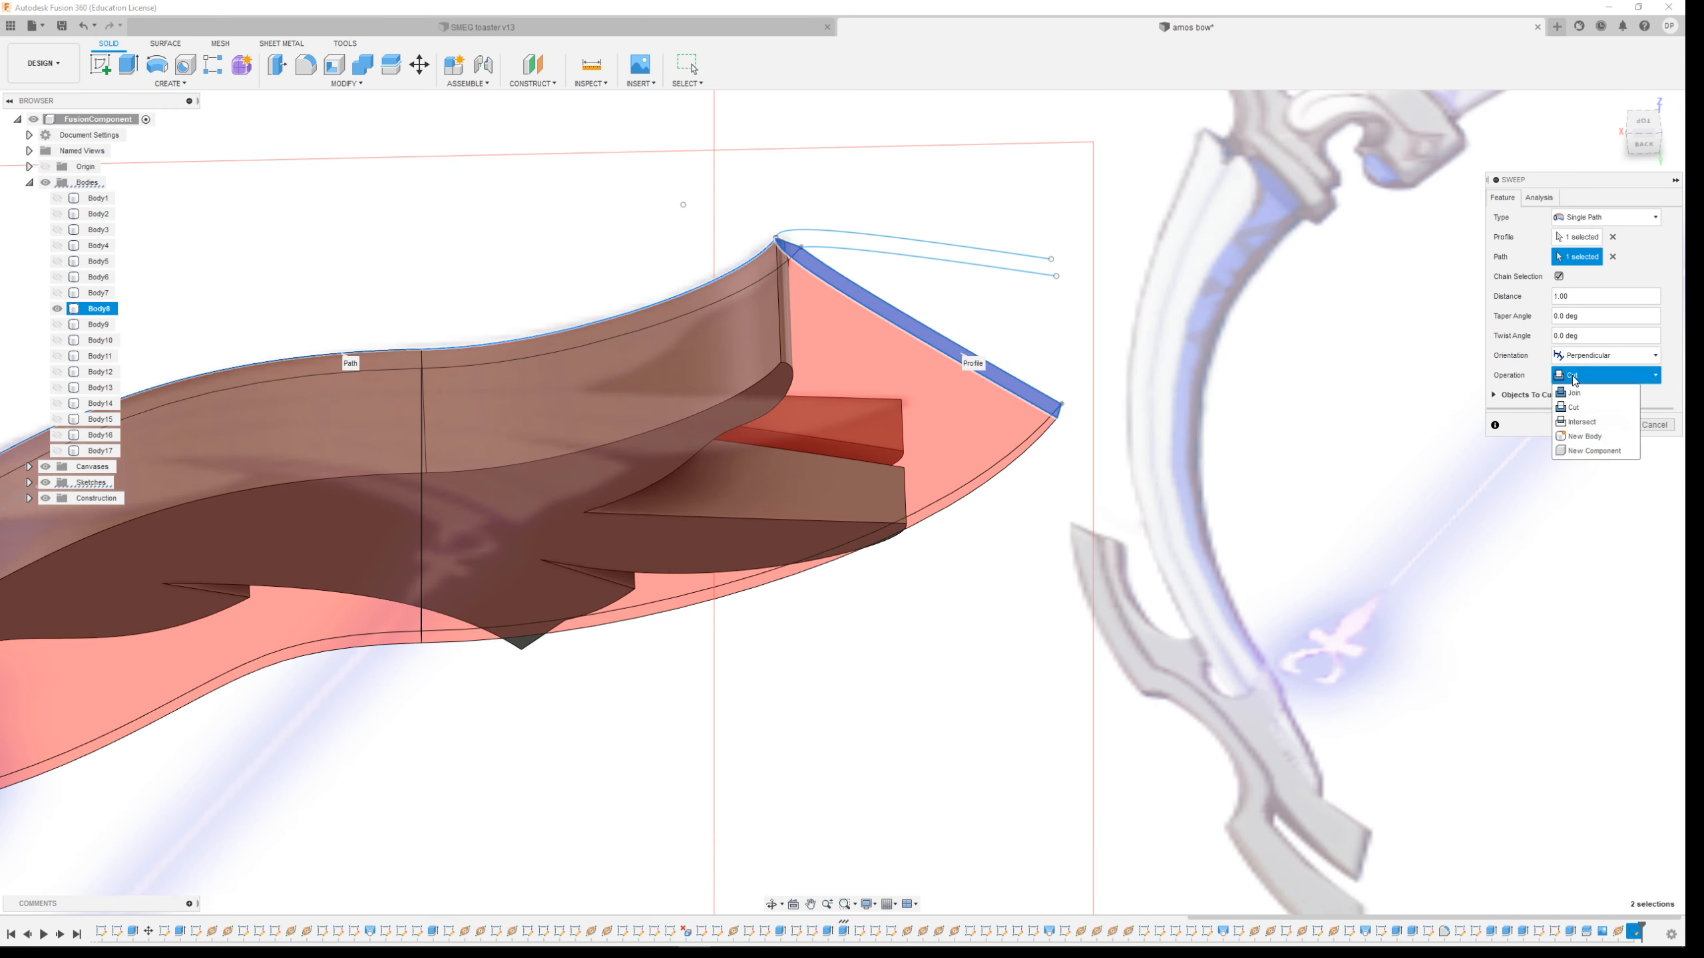
click(1584, 422)
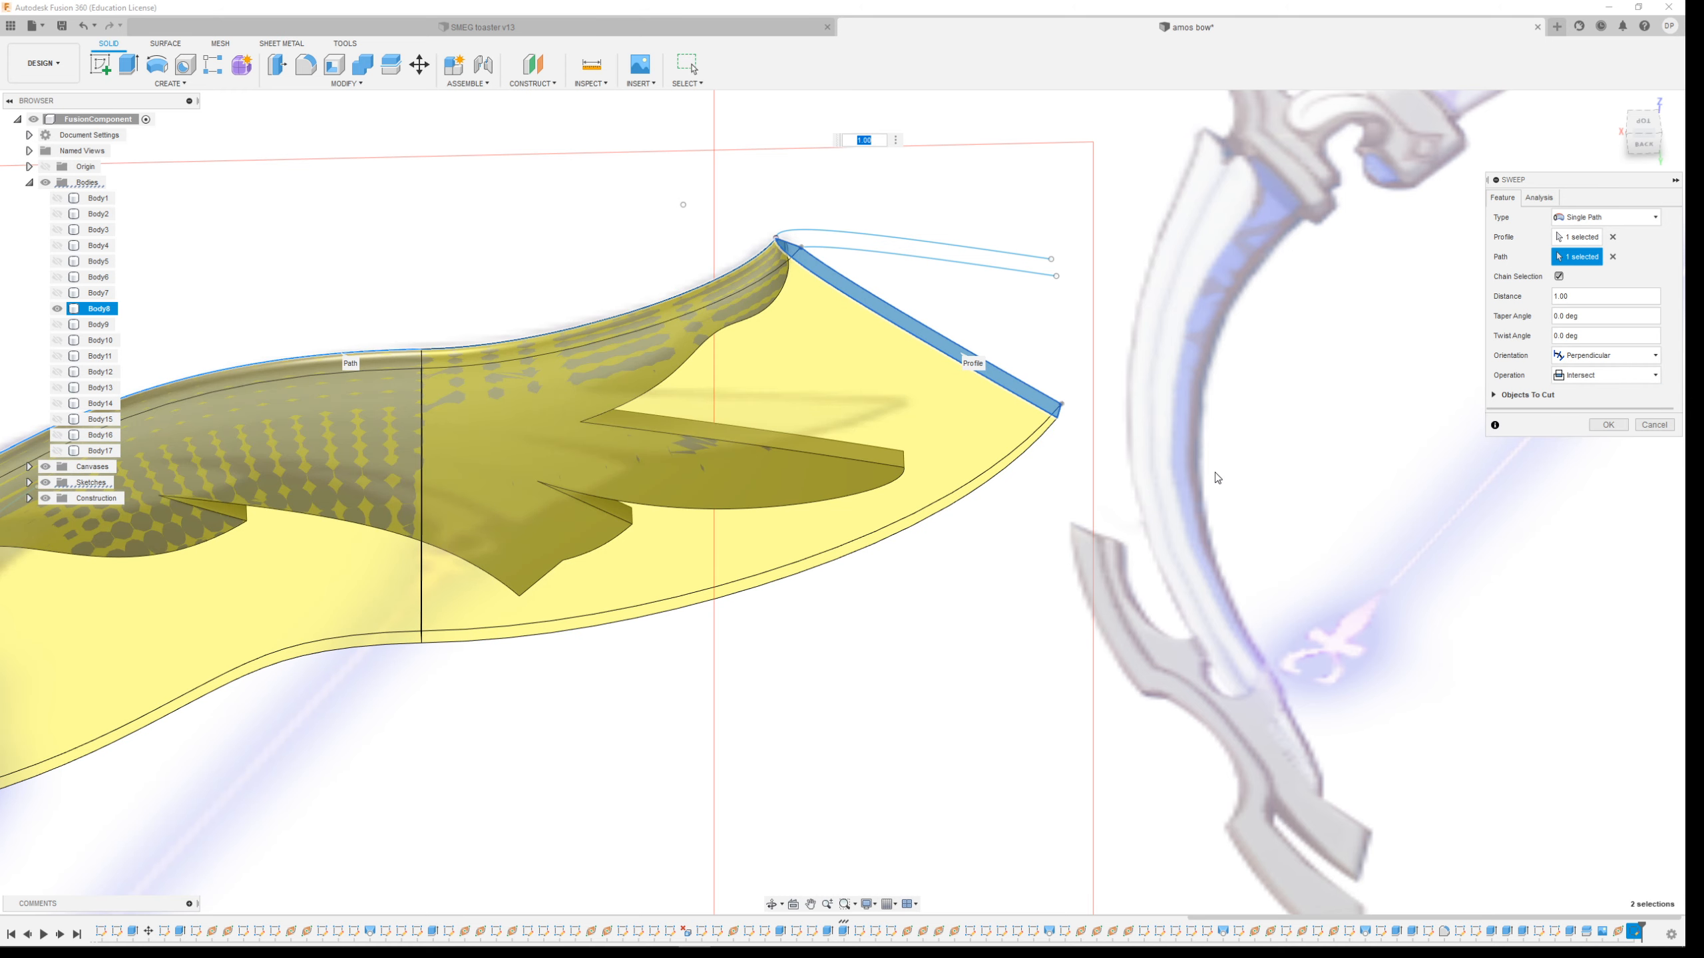
click(1608, 426)
Mirror the upper limb body, Body8, across the selected plane as a new body
shift+middle_drag(764, 526, 920, 464)
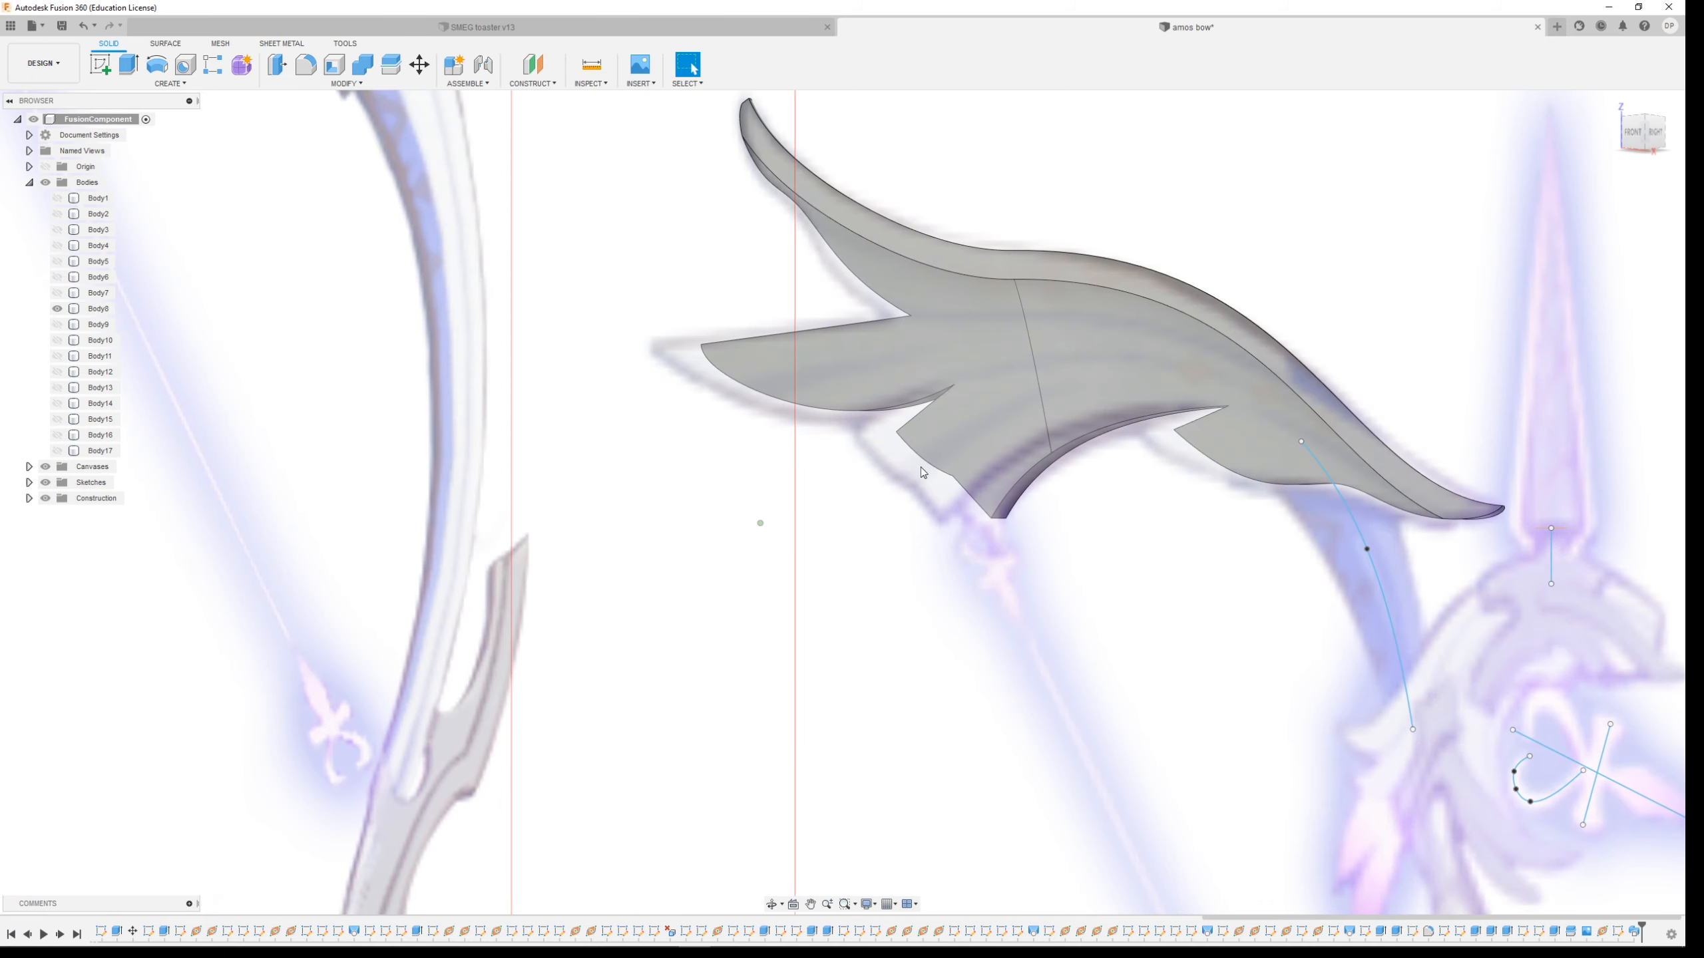
scroll(811, 478, down, 2)
shift+middle_drag(651, 331, 712, 382)
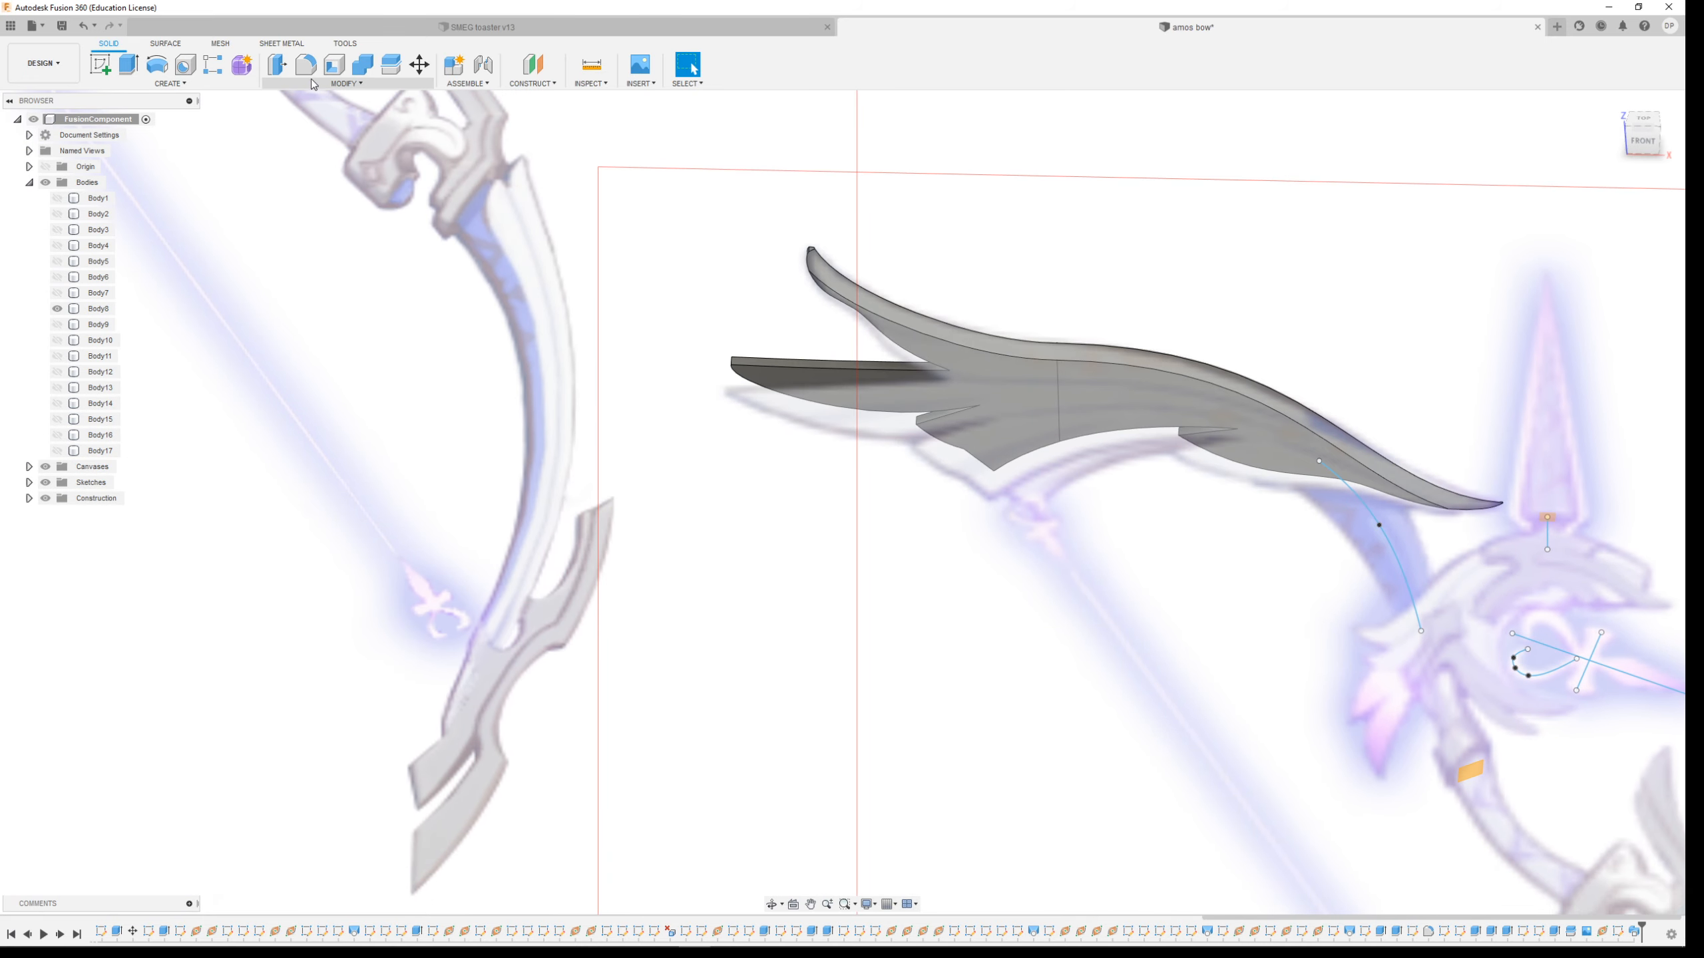
click(337, 85)
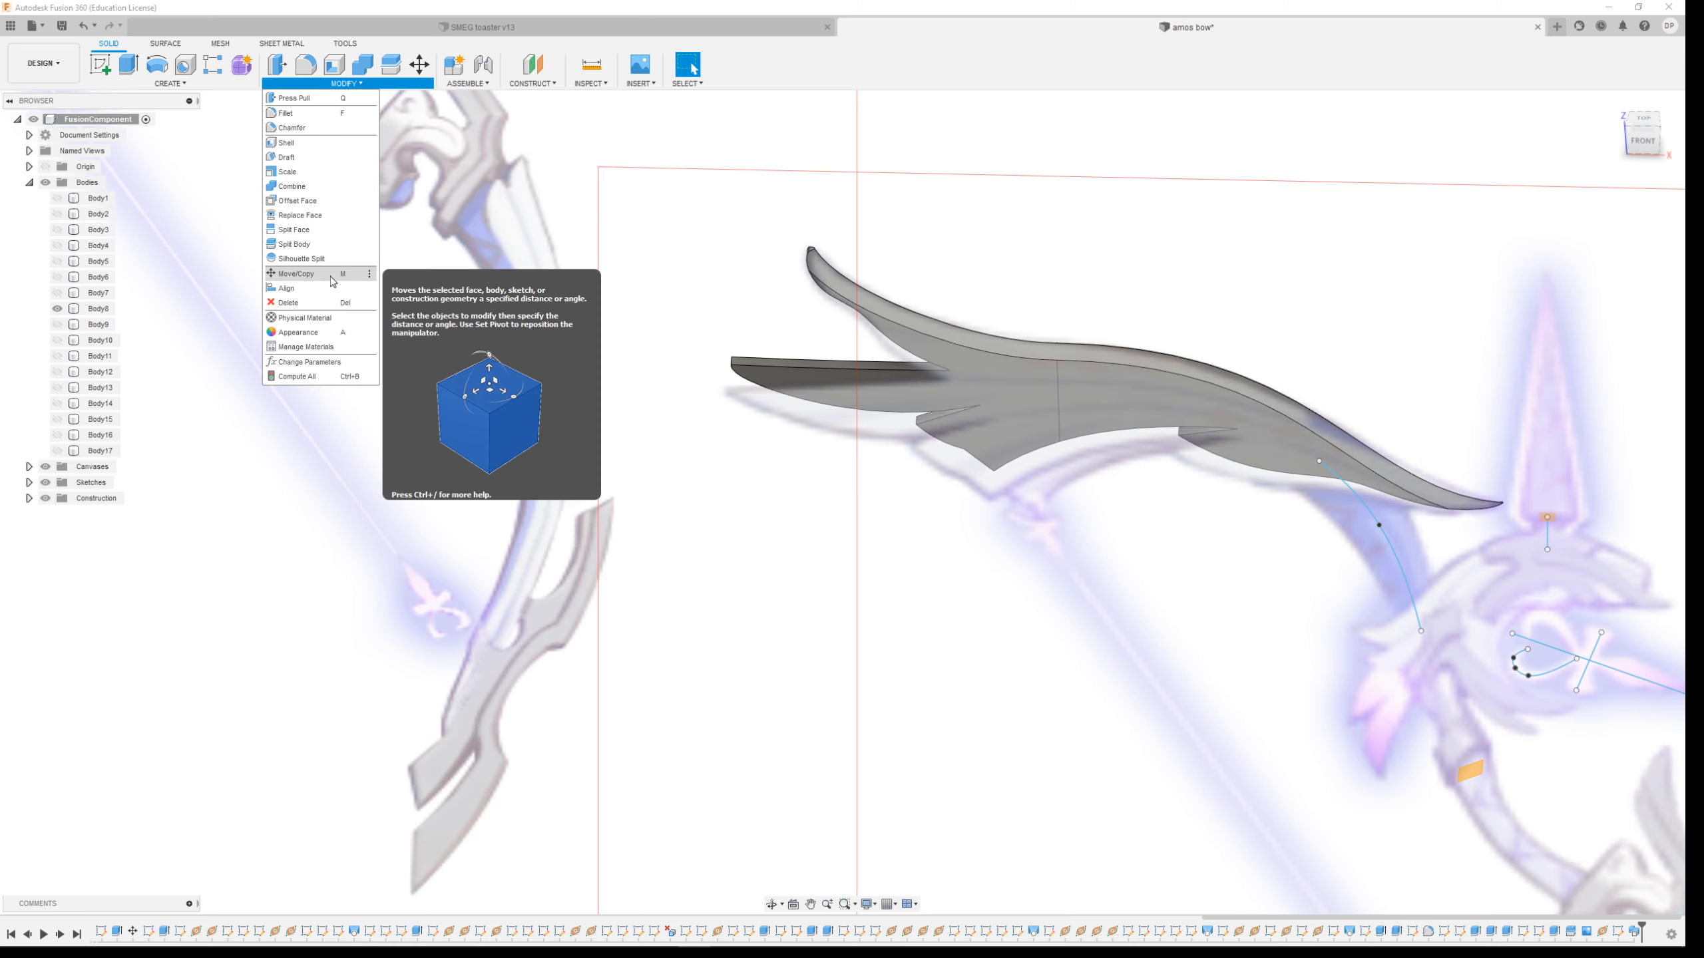
click(180, 86)
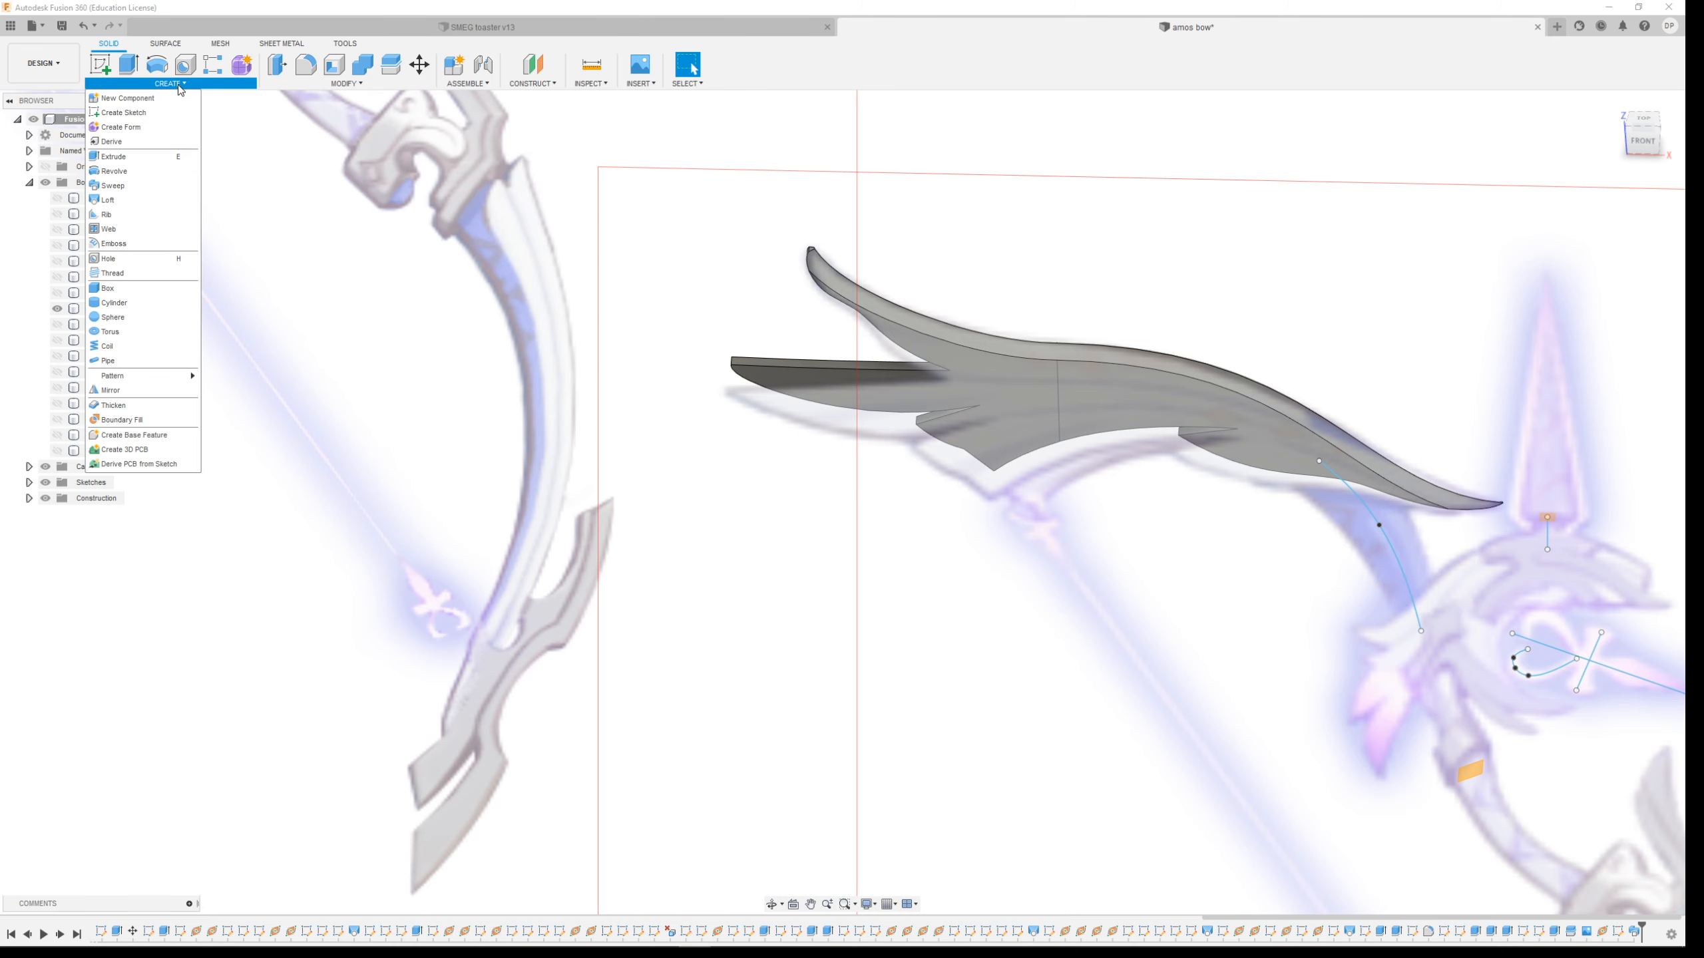
click(110, 390)
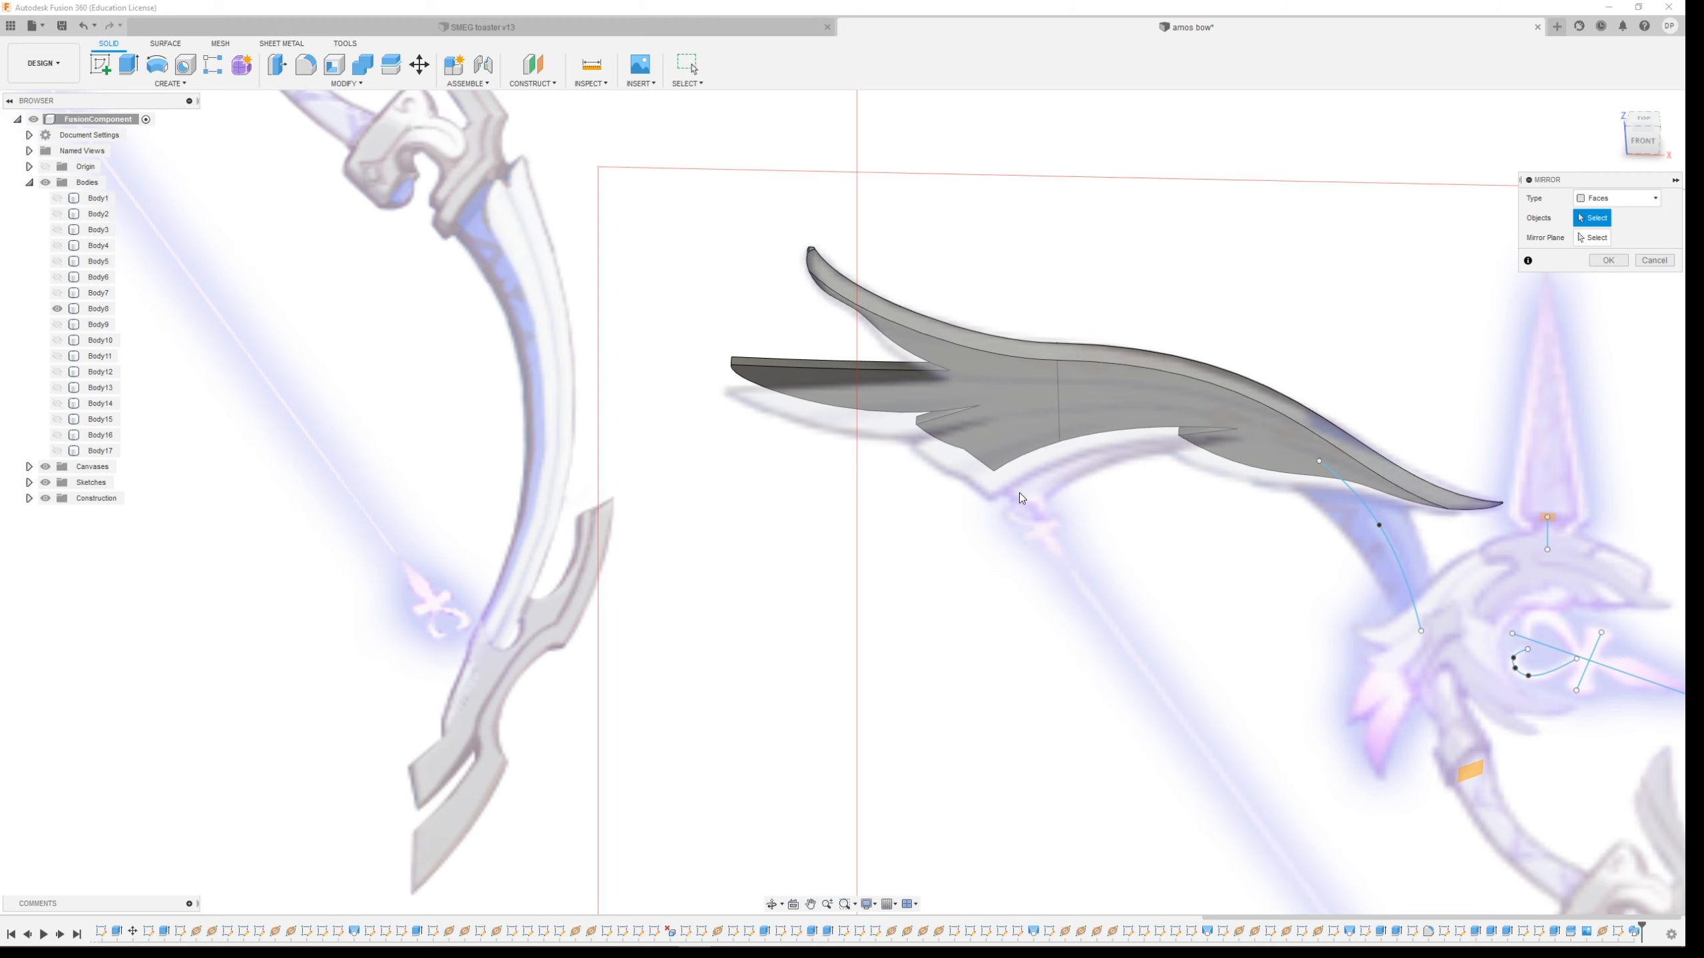
shift+middle_drag(1025, 426, 1176, 418)
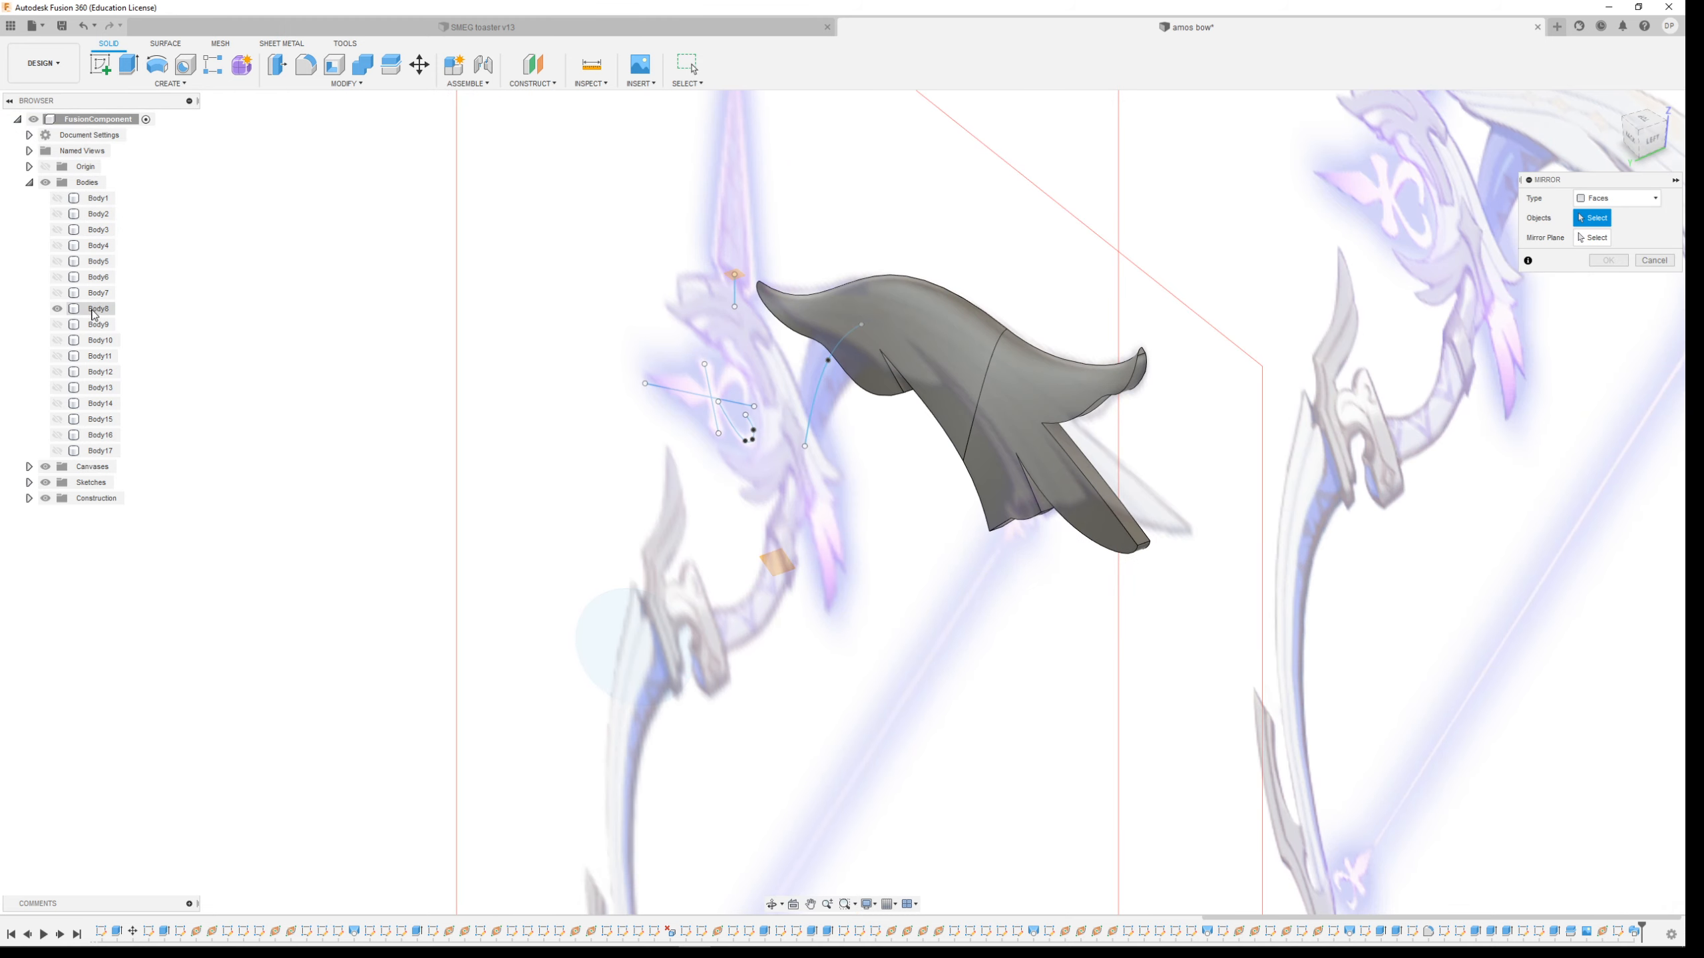
middle_drag(920, 434, 822, 449)
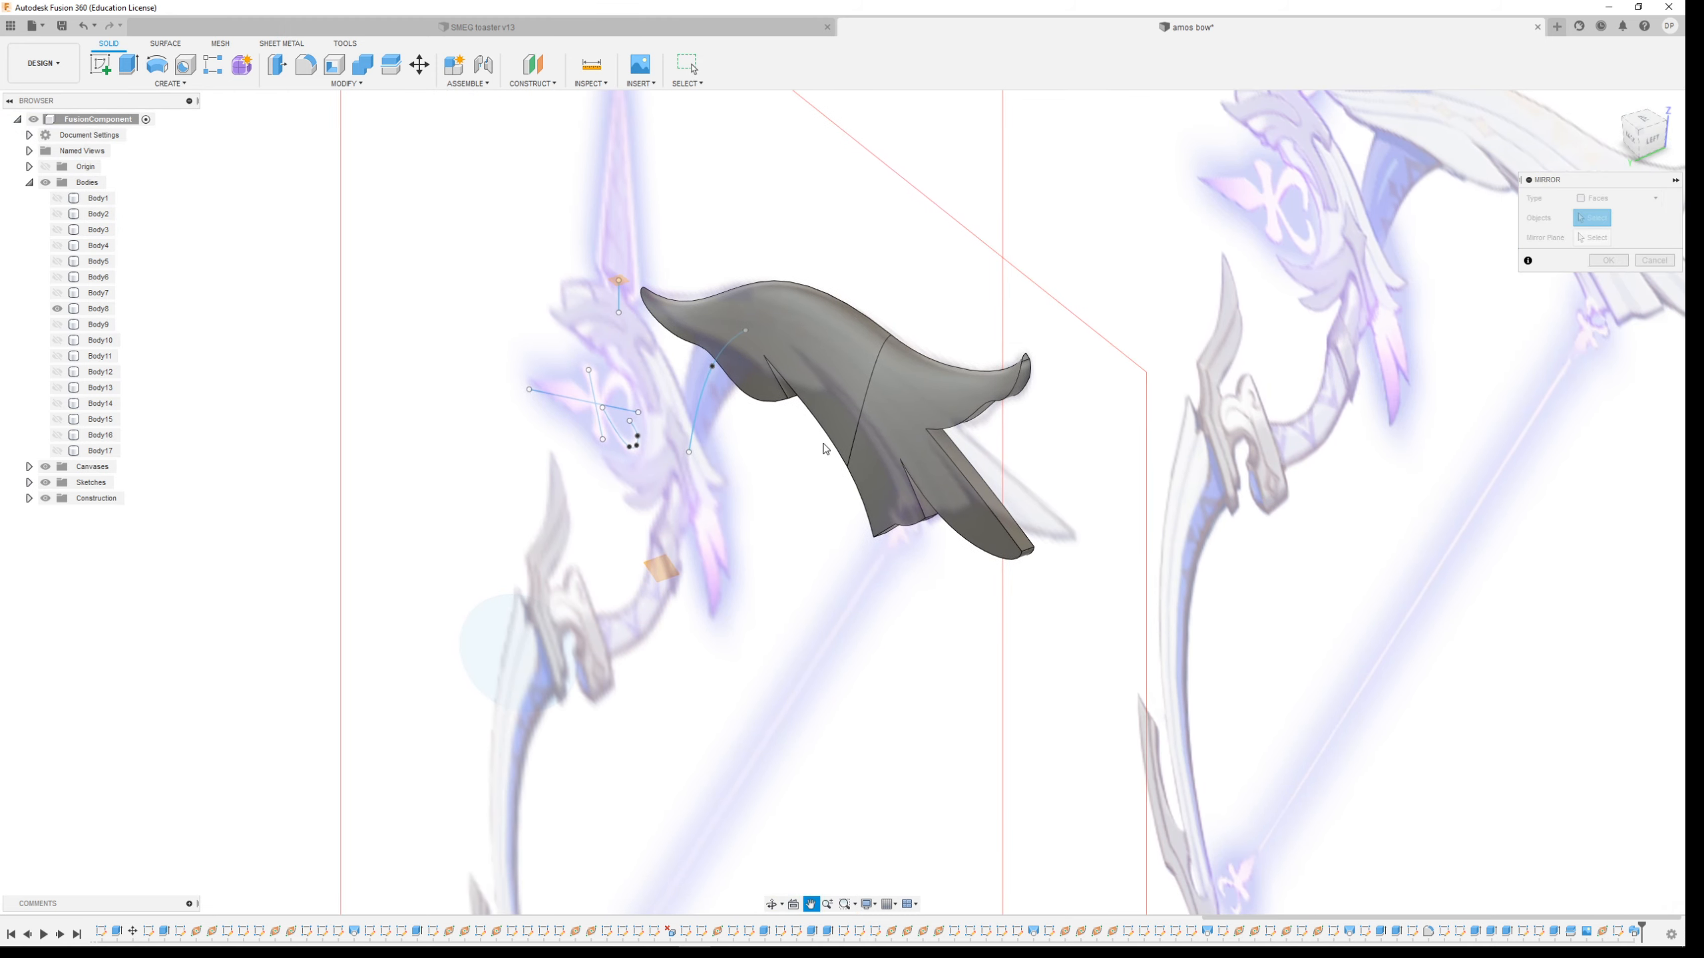
click(1610, 199)
click(1600, 231)
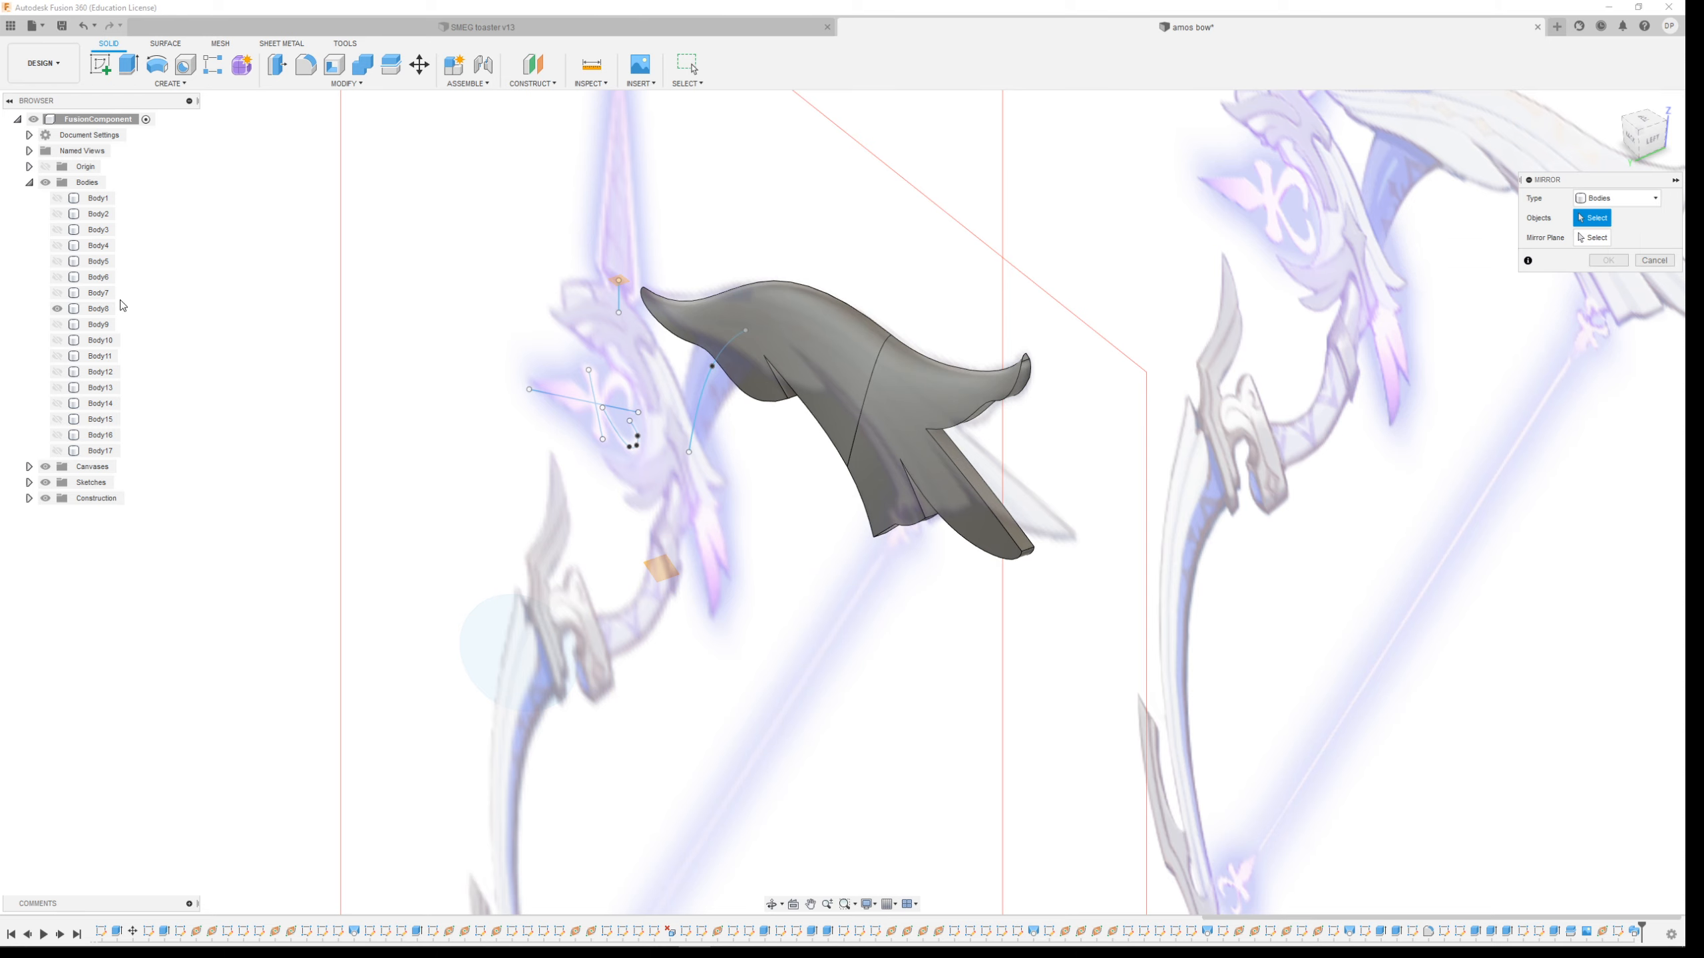
click(974, 416)
shift+middle_drag(973, 416, 1464, 647)
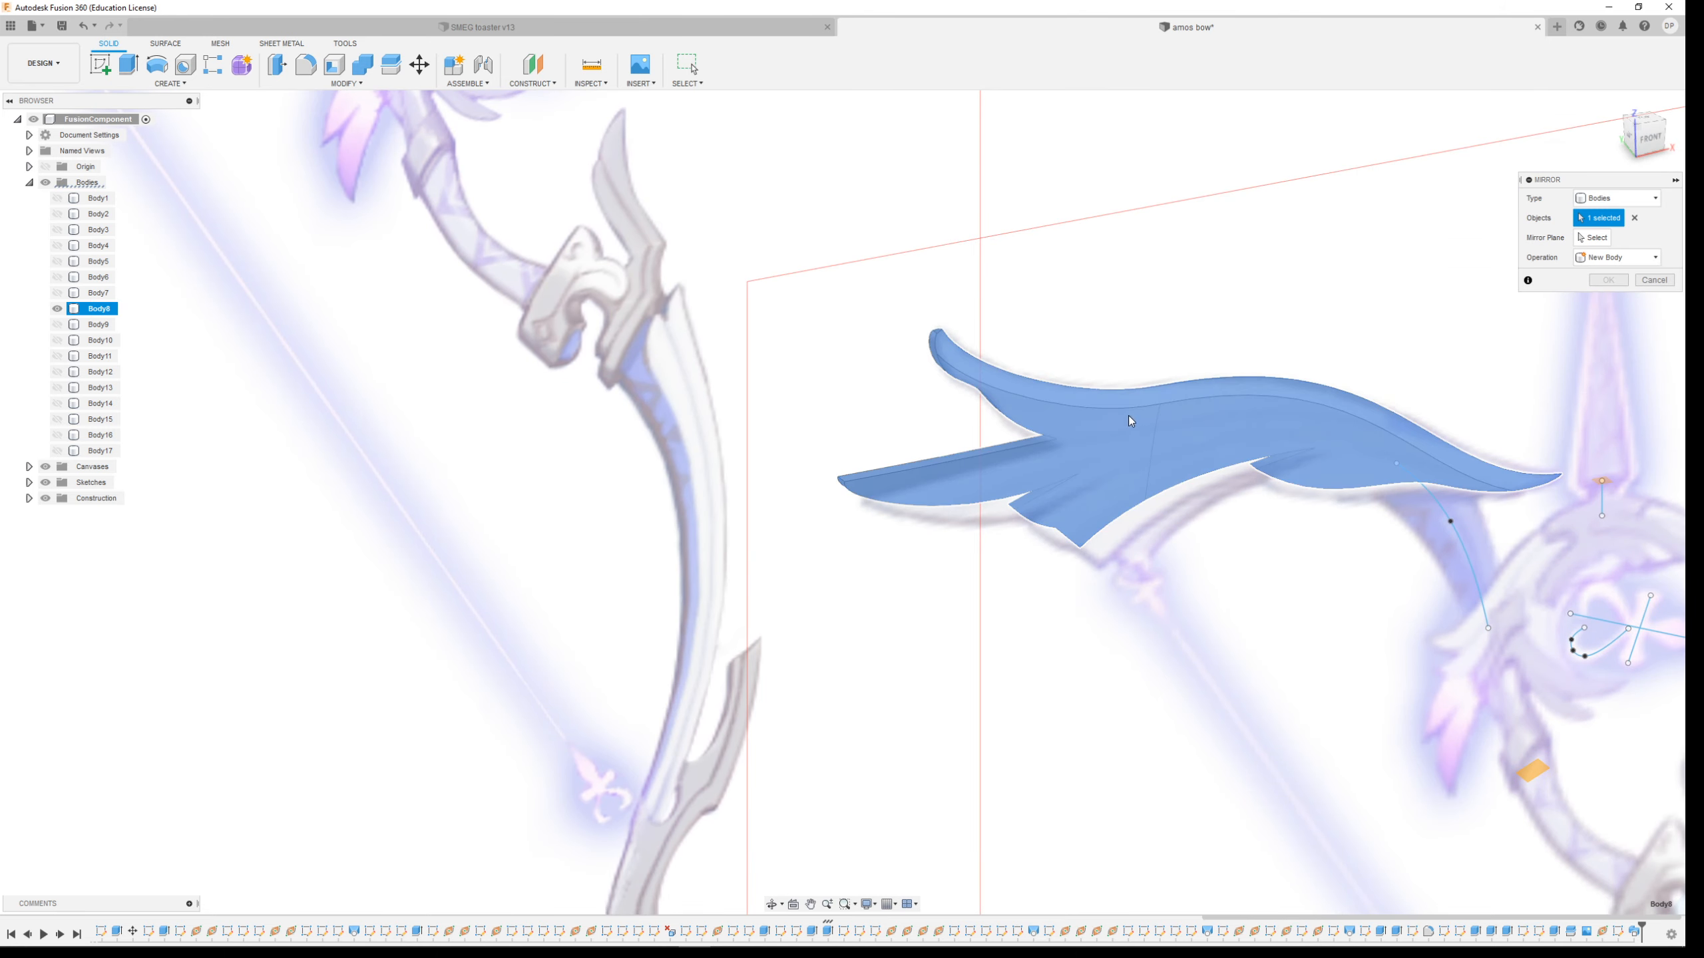
click(1593, 238)
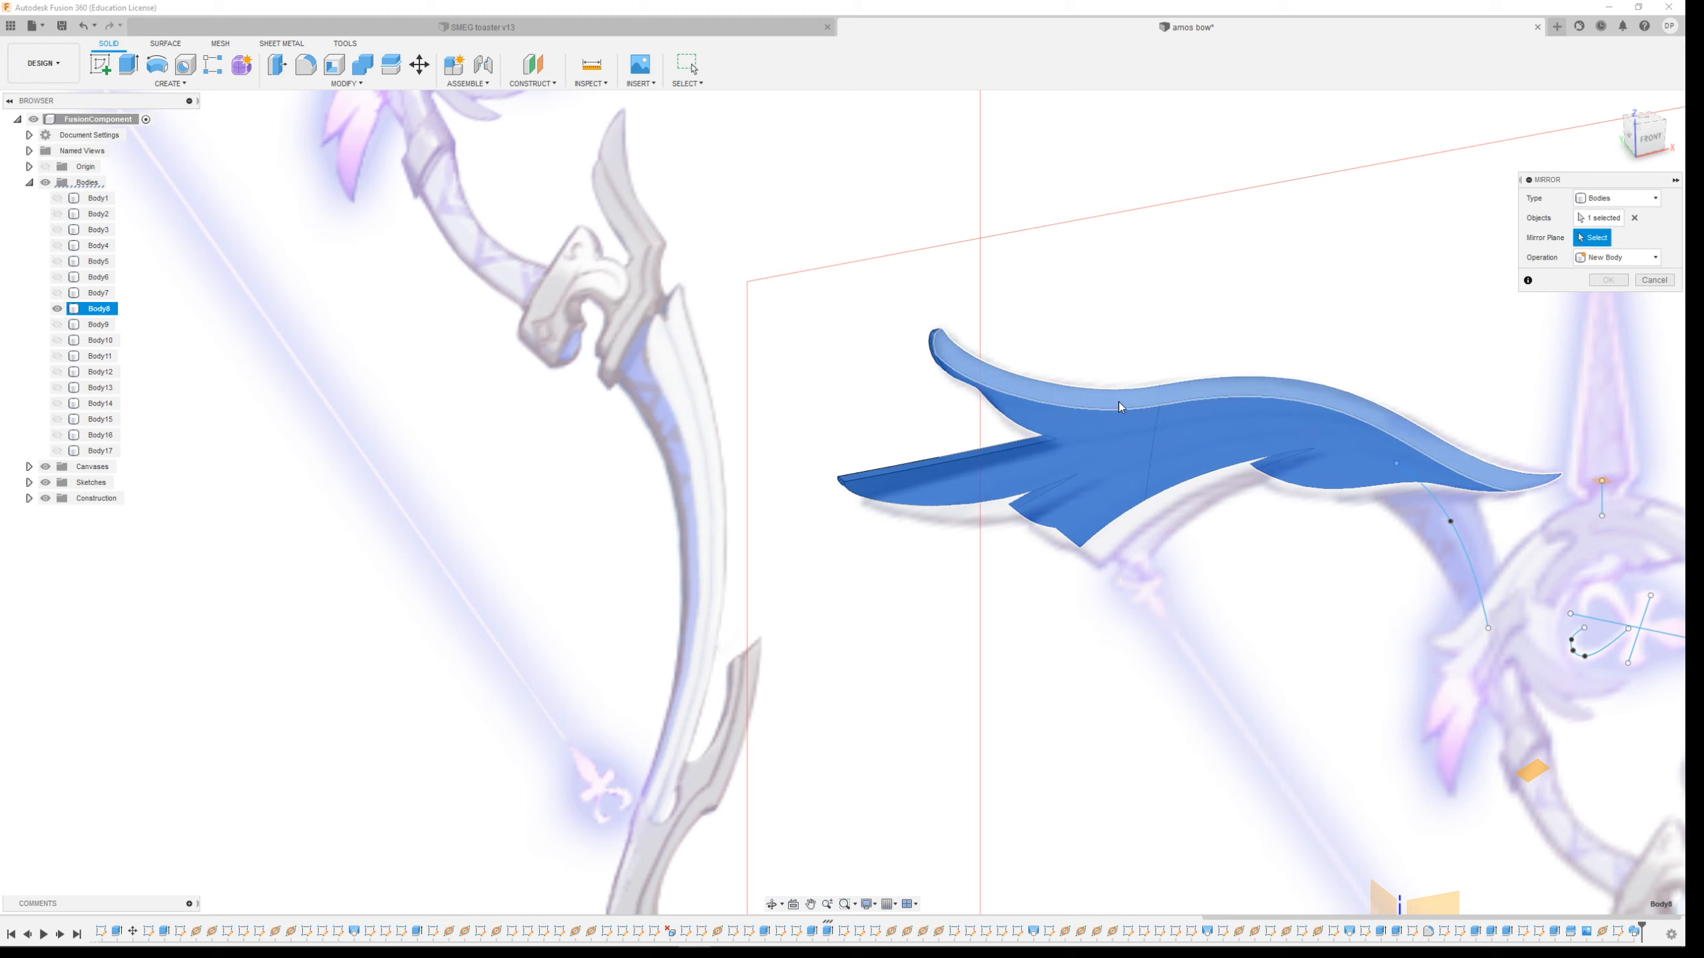
click(1210, 482)
shift+middle_drag(1203, 509, 1487, 473)
click(1608, 280)
Show all the hidden bodies again, leaving only Body16 hidden
mouse_move(1285, 604)
shift+middle_down()
mouse_move(1149, 583)
mouse_move(1016, 601)
mouse_move(1313, 590)
shift+middle_up()
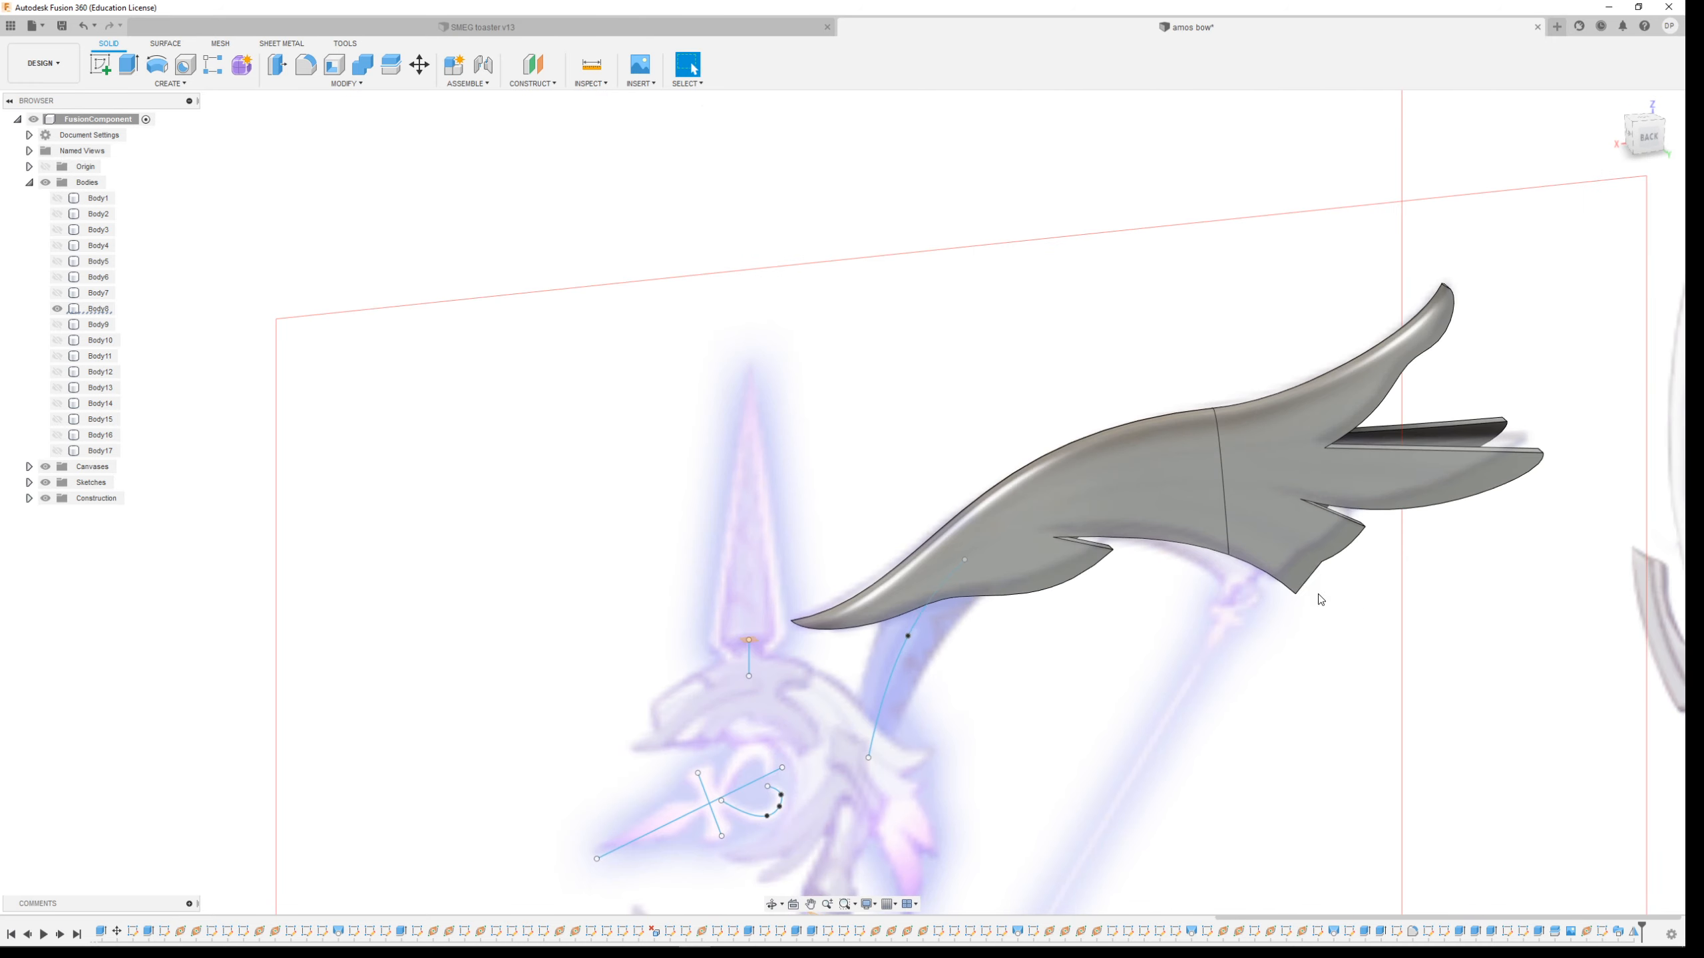
scroll(993, 590, up, 3)
shift+middle_drag(933, 694, 1087, 590)
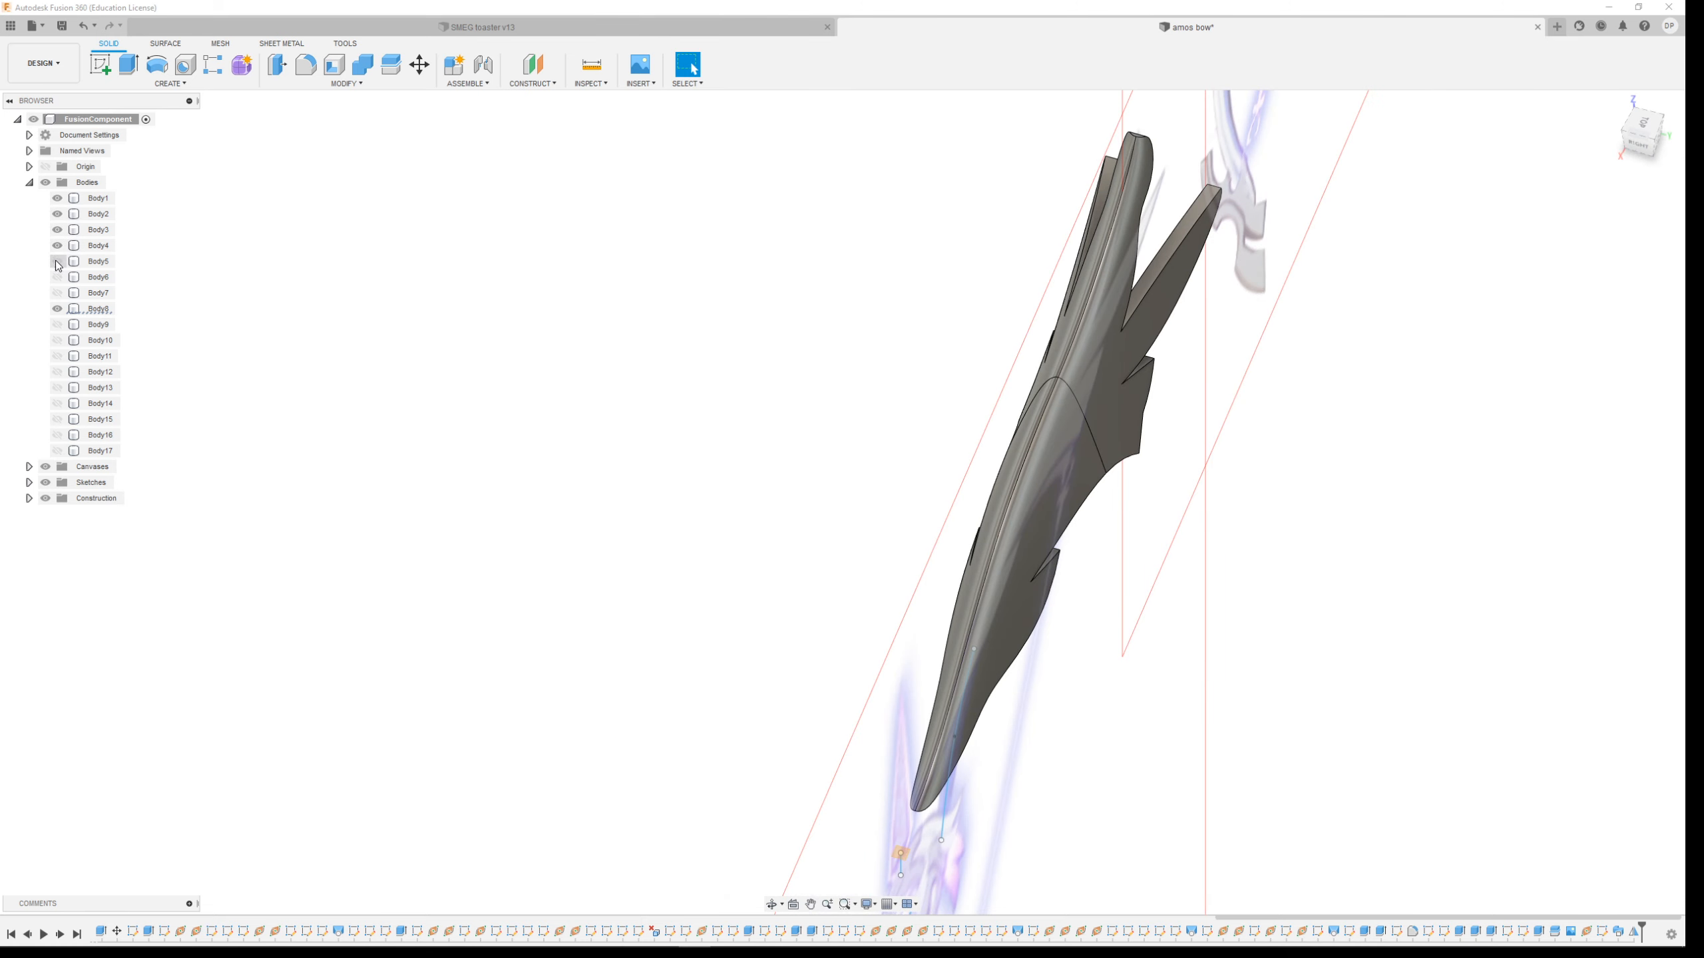
click(58, 277)
click(57, 293)
scroll(666, 403, down, 3)
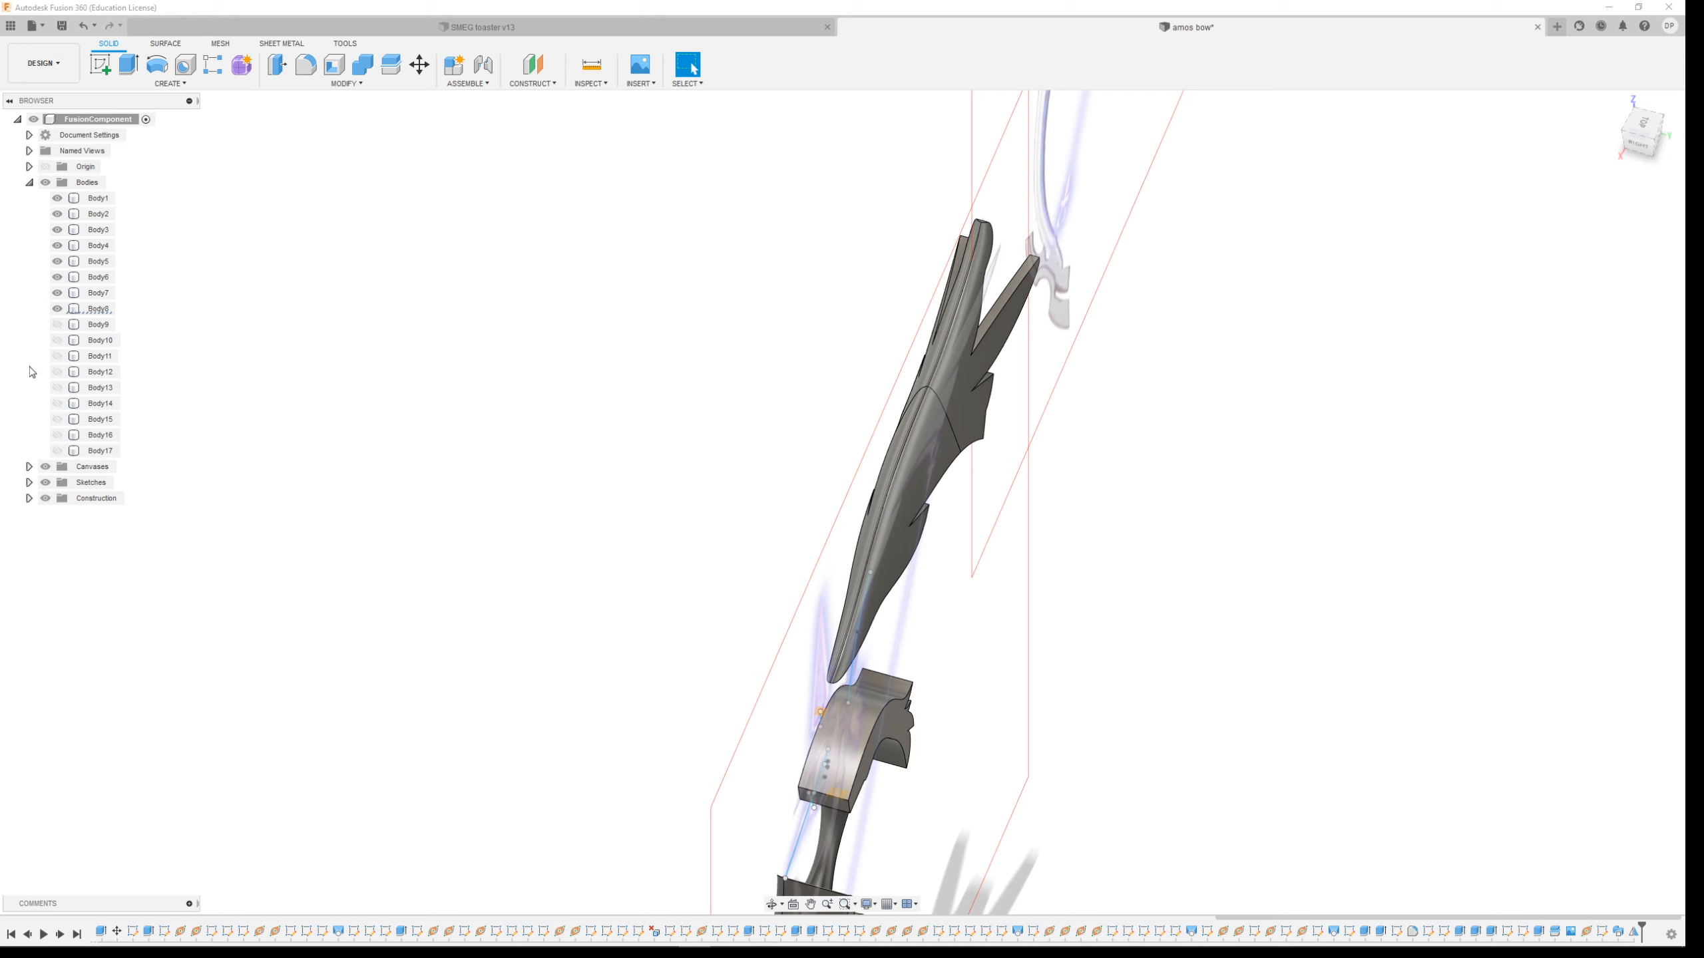
click(57, 340)
click(57, 356)
click(57, 325)
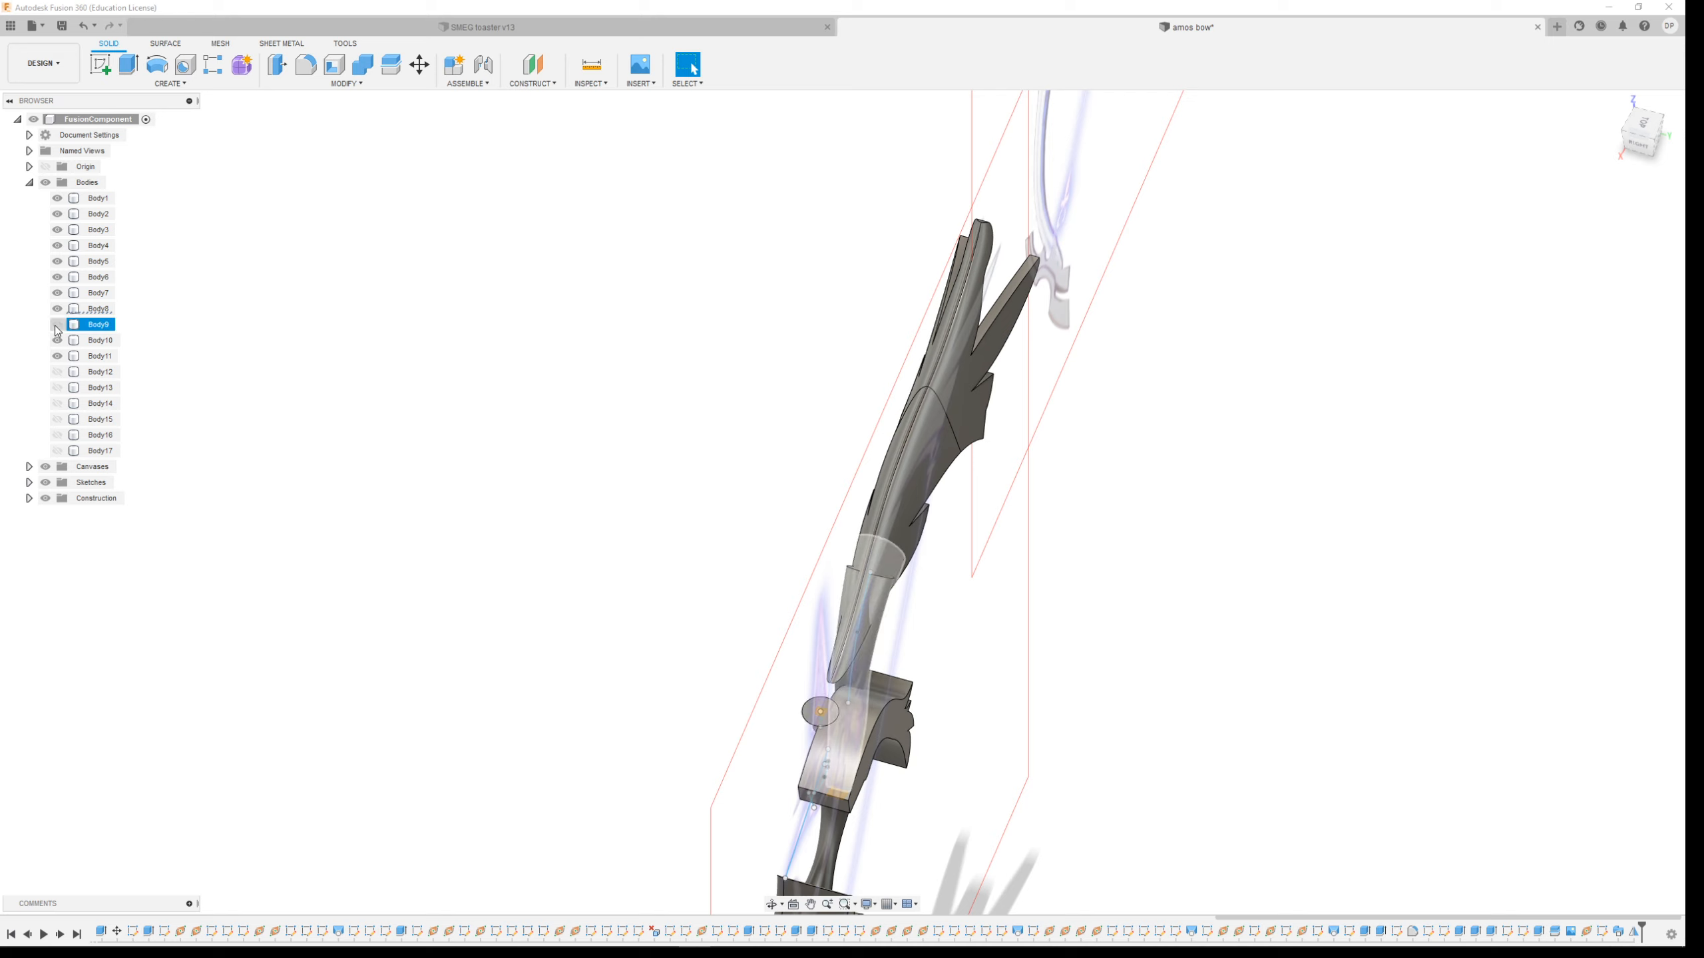
click(57, 372)
click(58, 387)
click(57, 404)
click(57, 419)
click(57, 435)
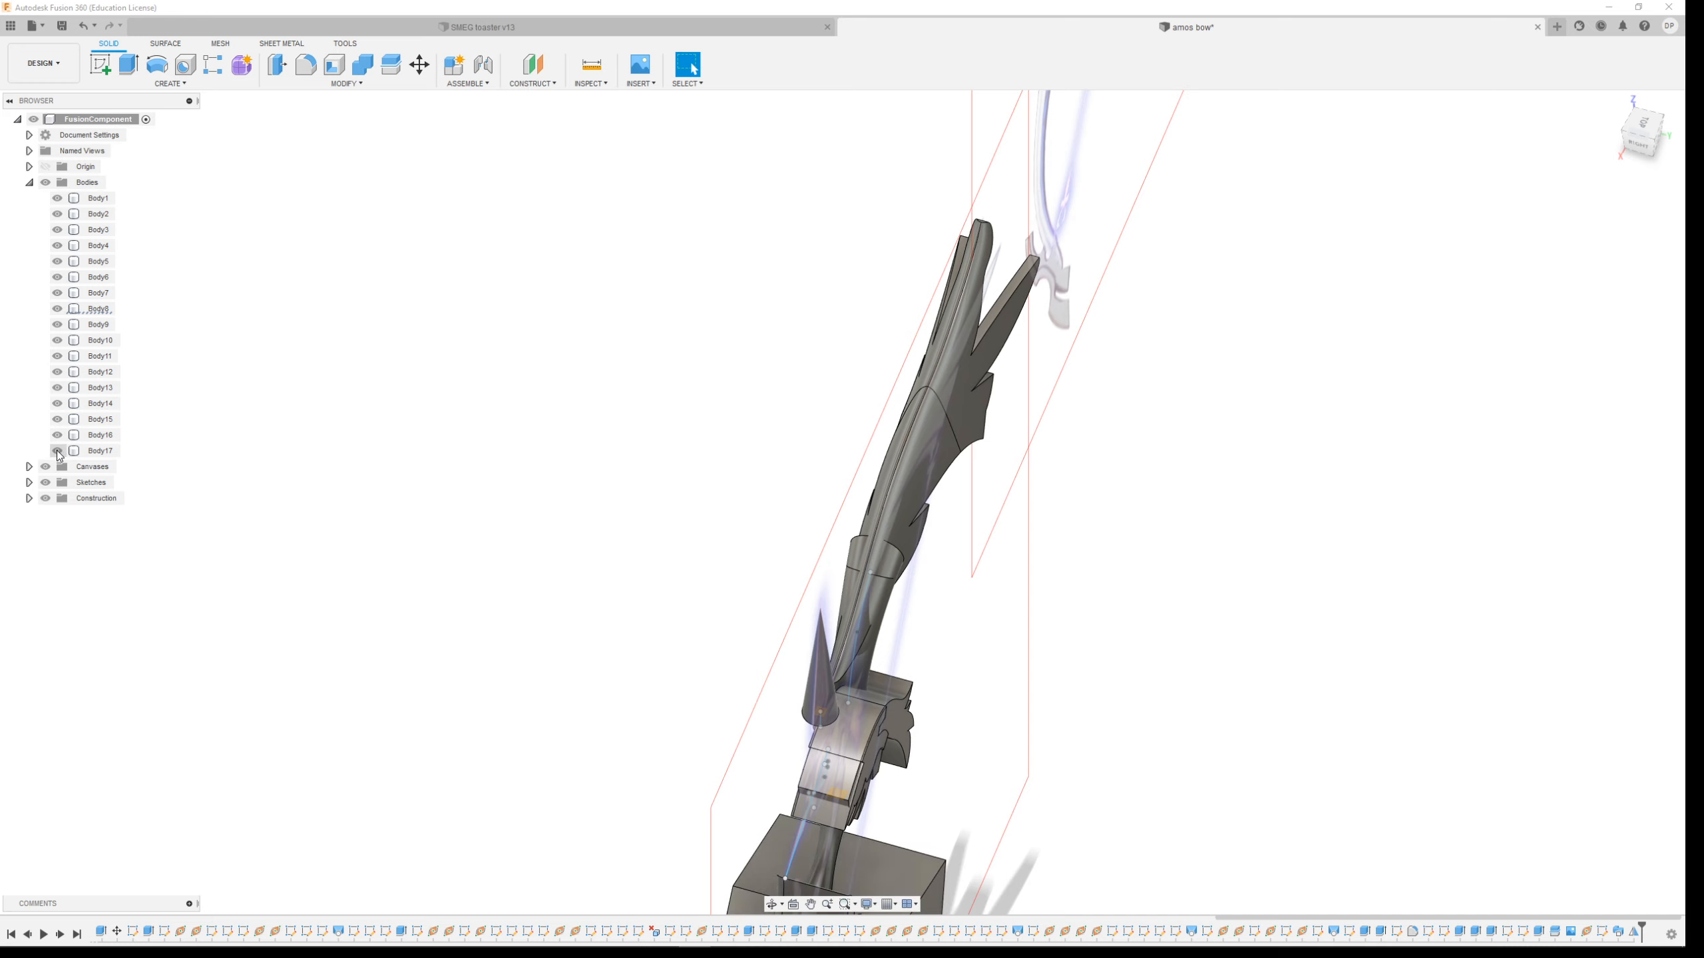
click(57, 434)
Zoom and orbit around the assembled bow to examine how the limb joins the grip
scroll(452, 361, down, 4)
scroll(747, 730, up, 2)
scroll(748, 734, up, 1)
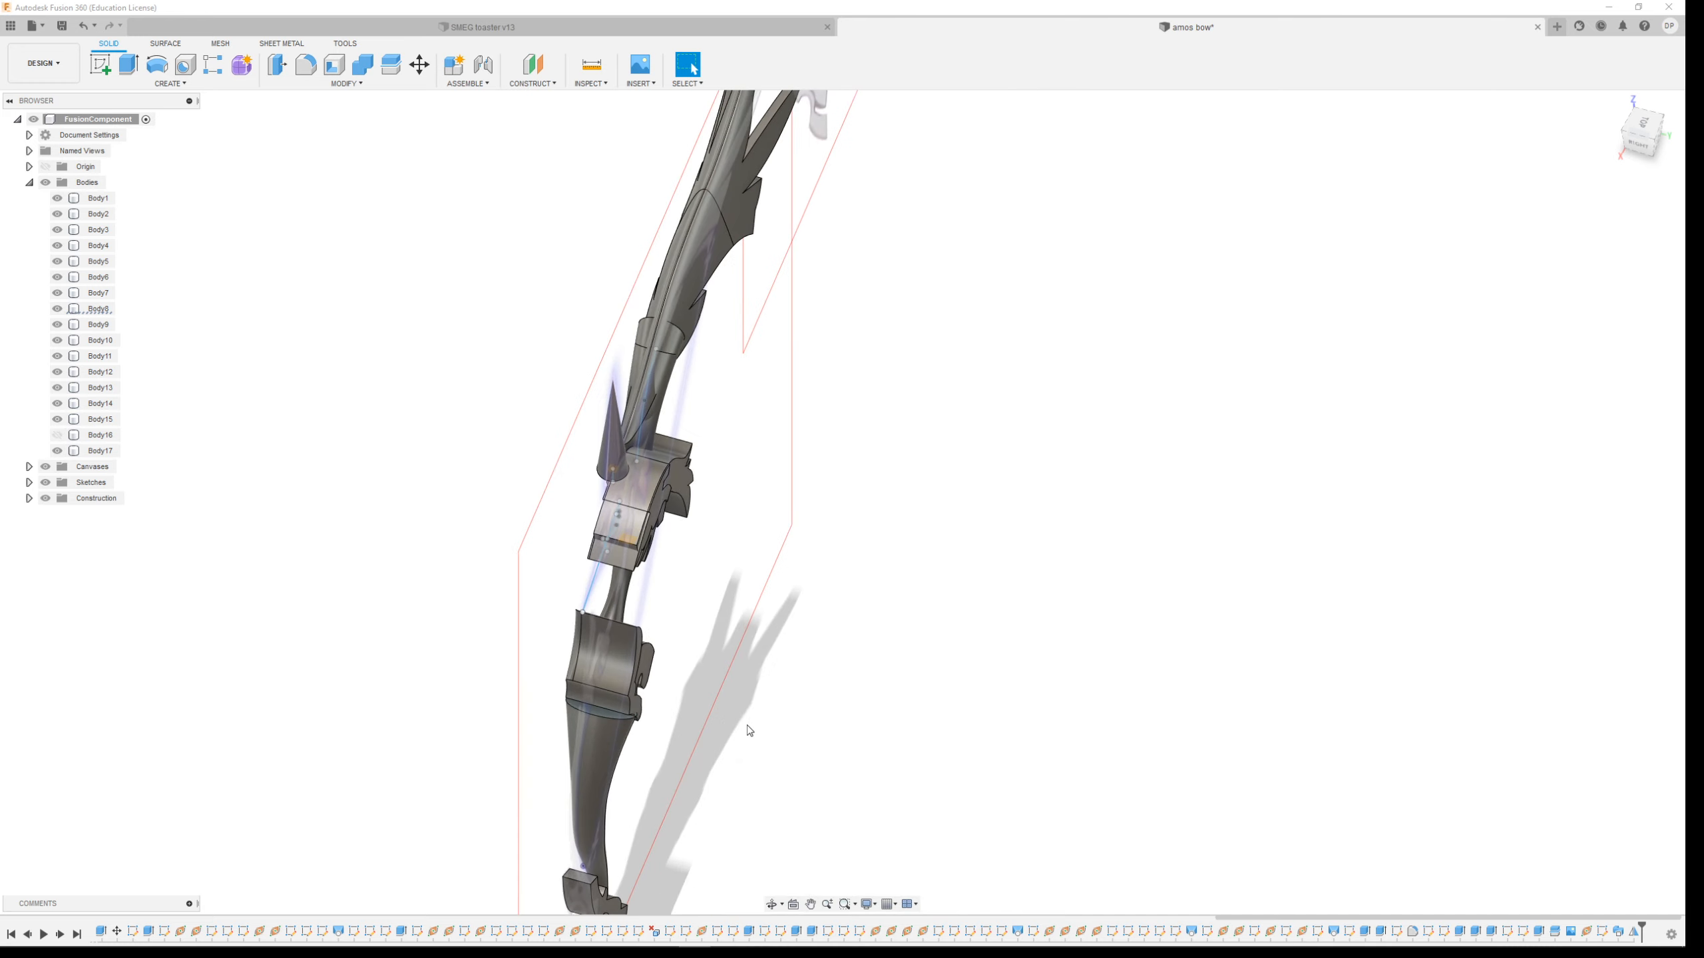
scroll(966, 292, down, 2)
scroll(821, 155, up, 5)
shift+middle_drag(1127, 295, 971, 474)
scroll(970, 475, down, 3)
scroll(796, 283, up, 6)
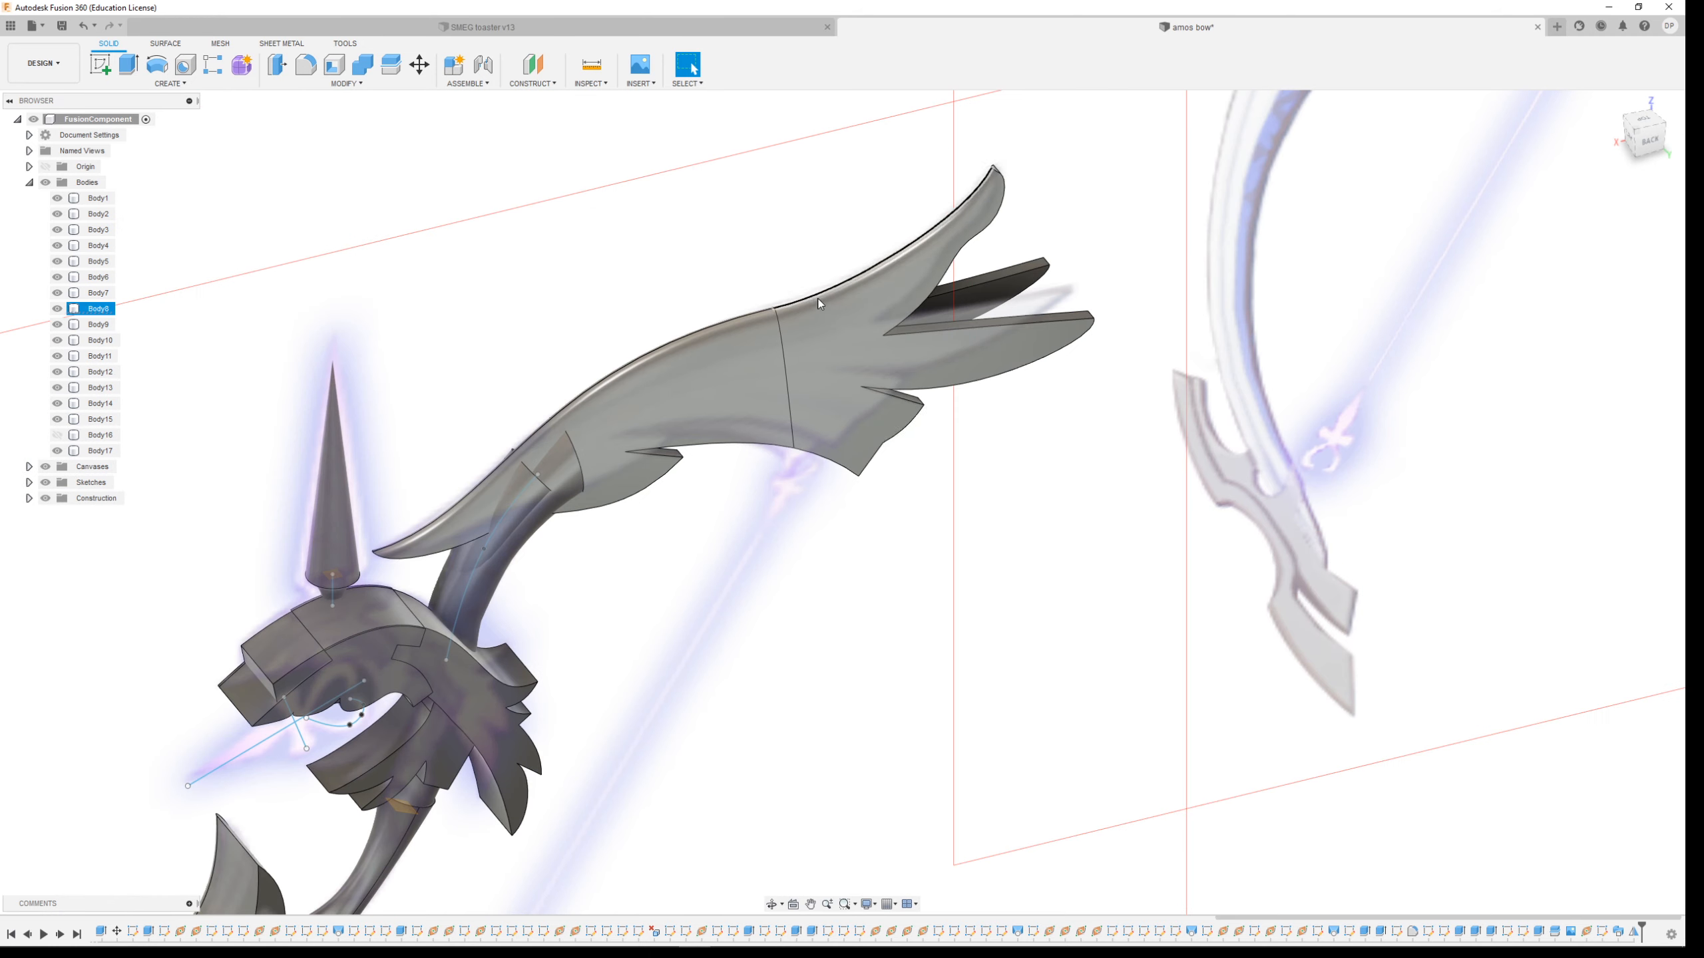
scroll(792, 394, down, 4)
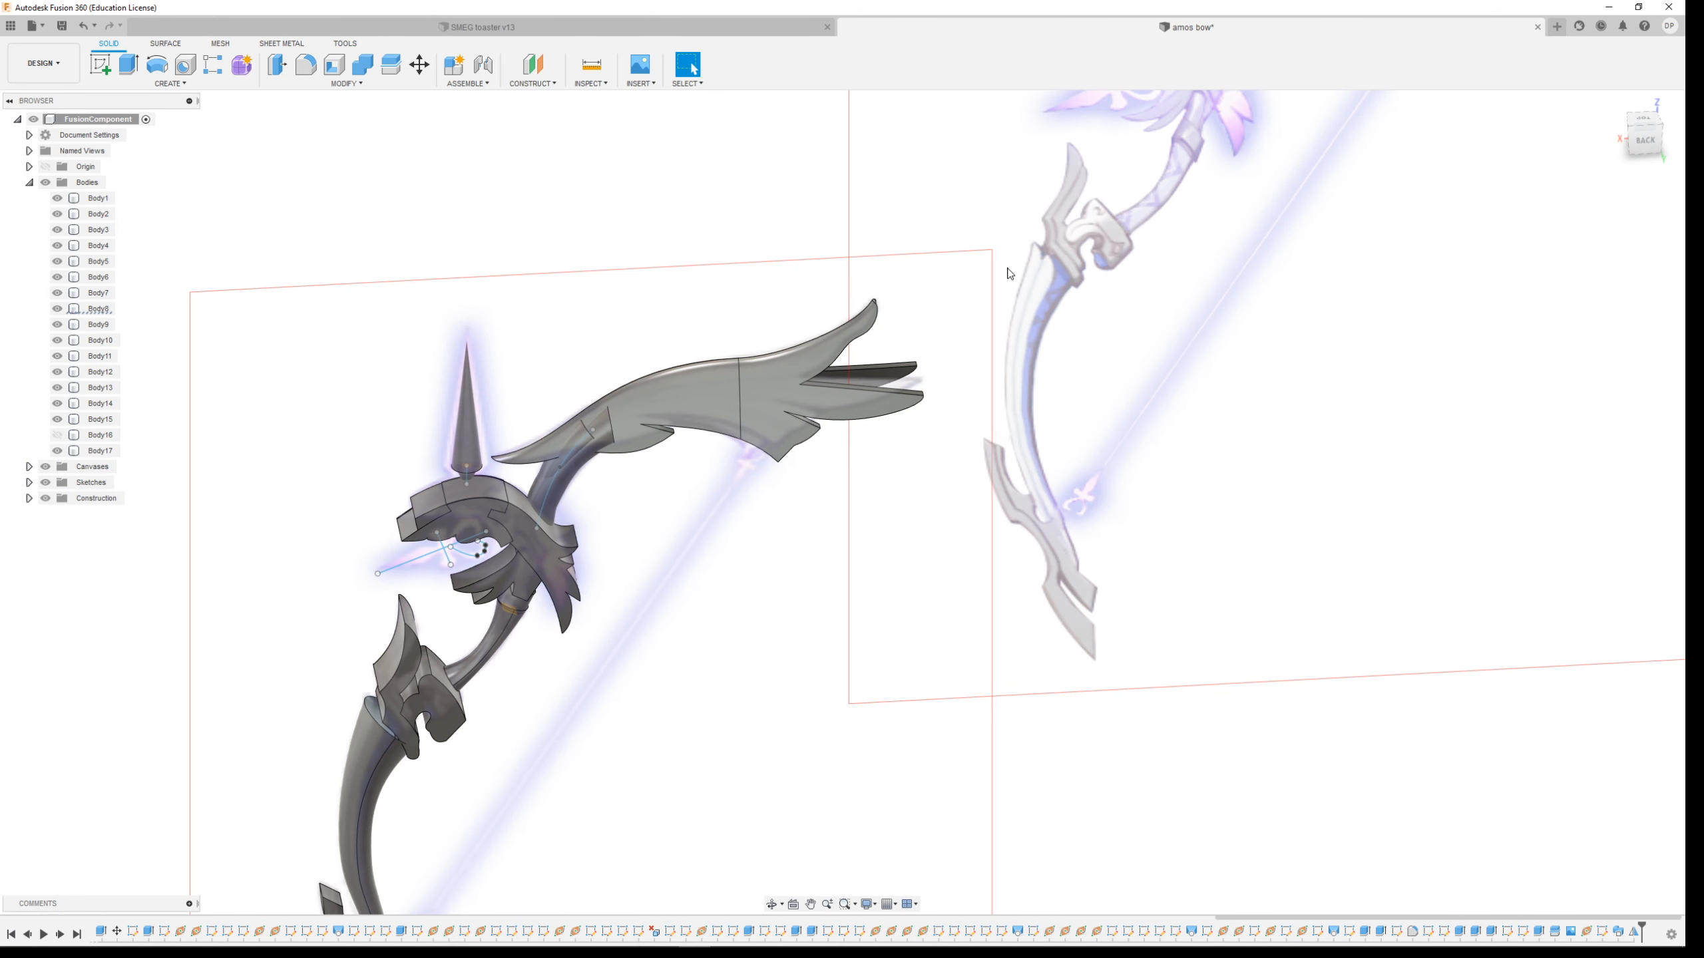
scroll(790, 578, down, 1)
scroll(1125, 169, up, 2)
scroll(1057, 506, down, 2)
scroll(1228, 294, up, 4)
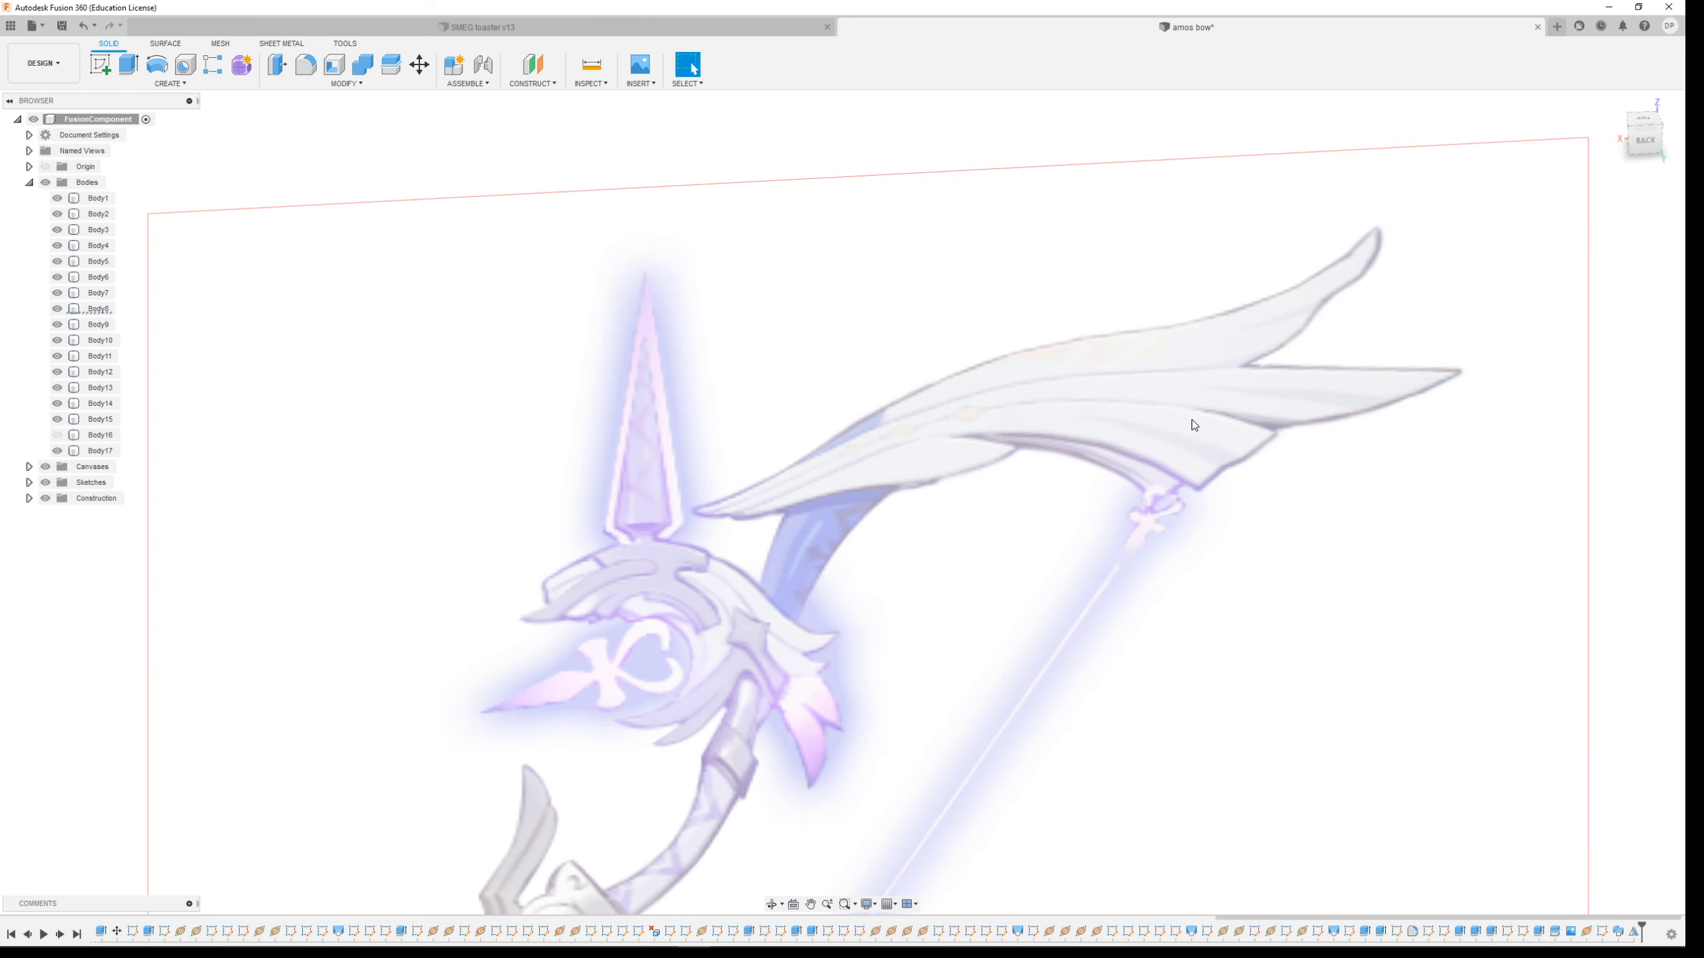
scroll(883, 530, down, 2)
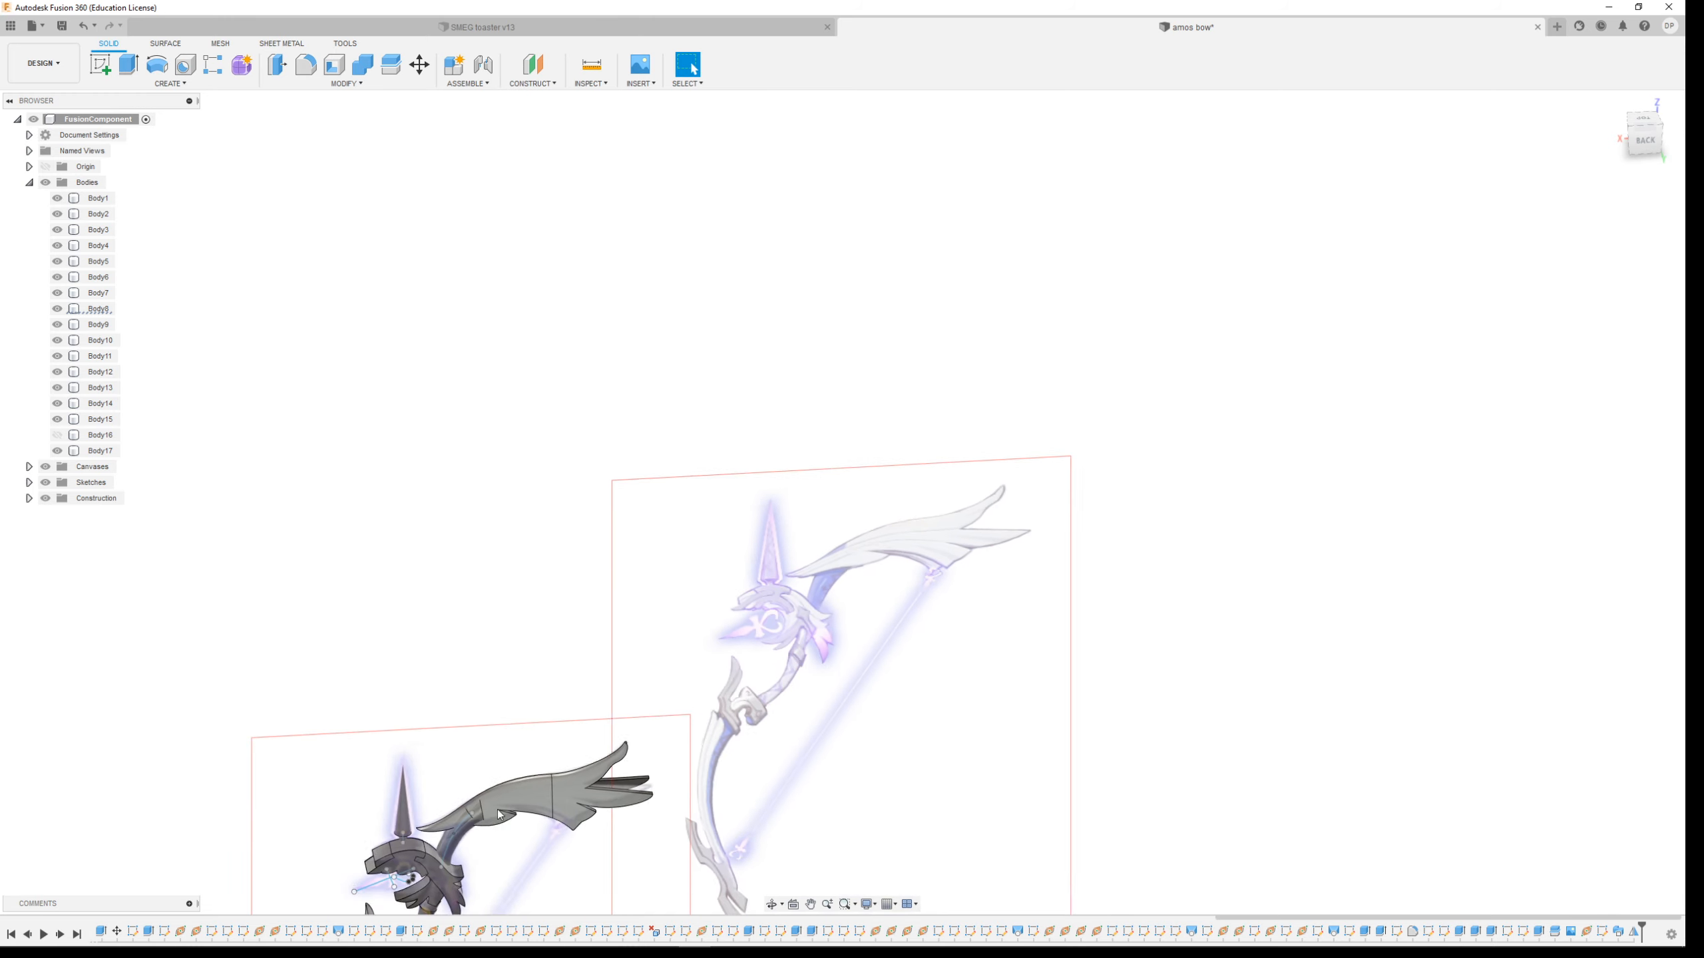
scroll(490, 787, up, 5)
Try to split Body9 and Body10 using the upper limb body as the splitting tool
shift+middle_drag(528, 689, 594, 689)
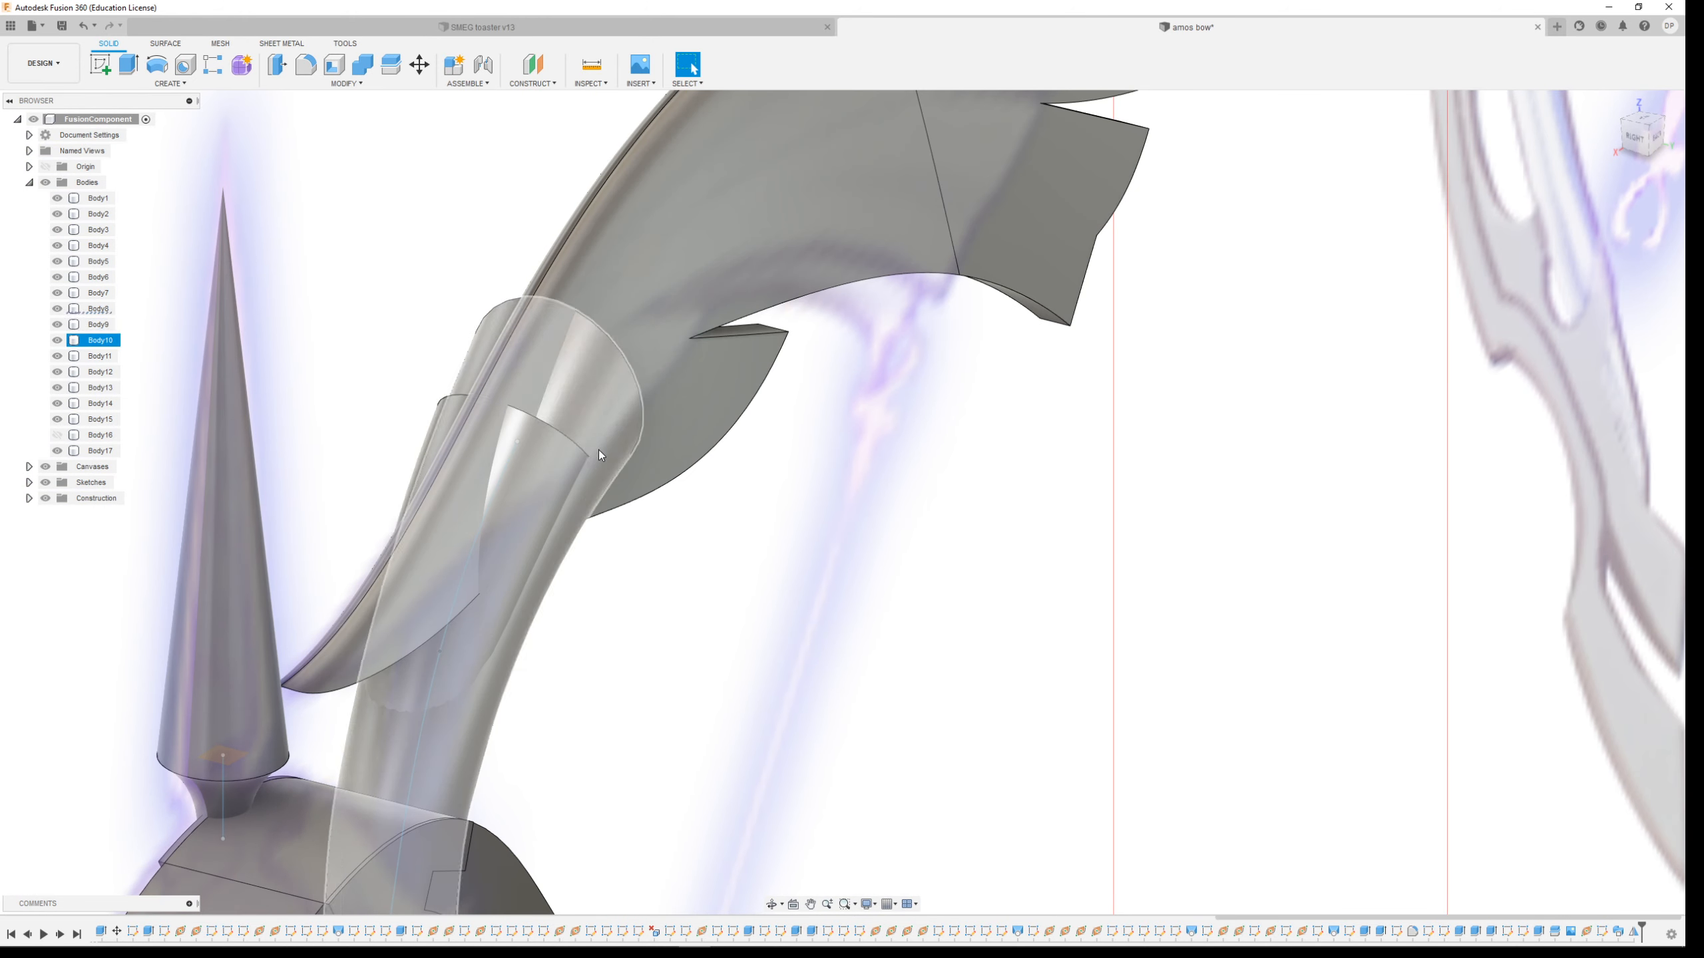
shift+middle_drag(787, 560, 691, 557)
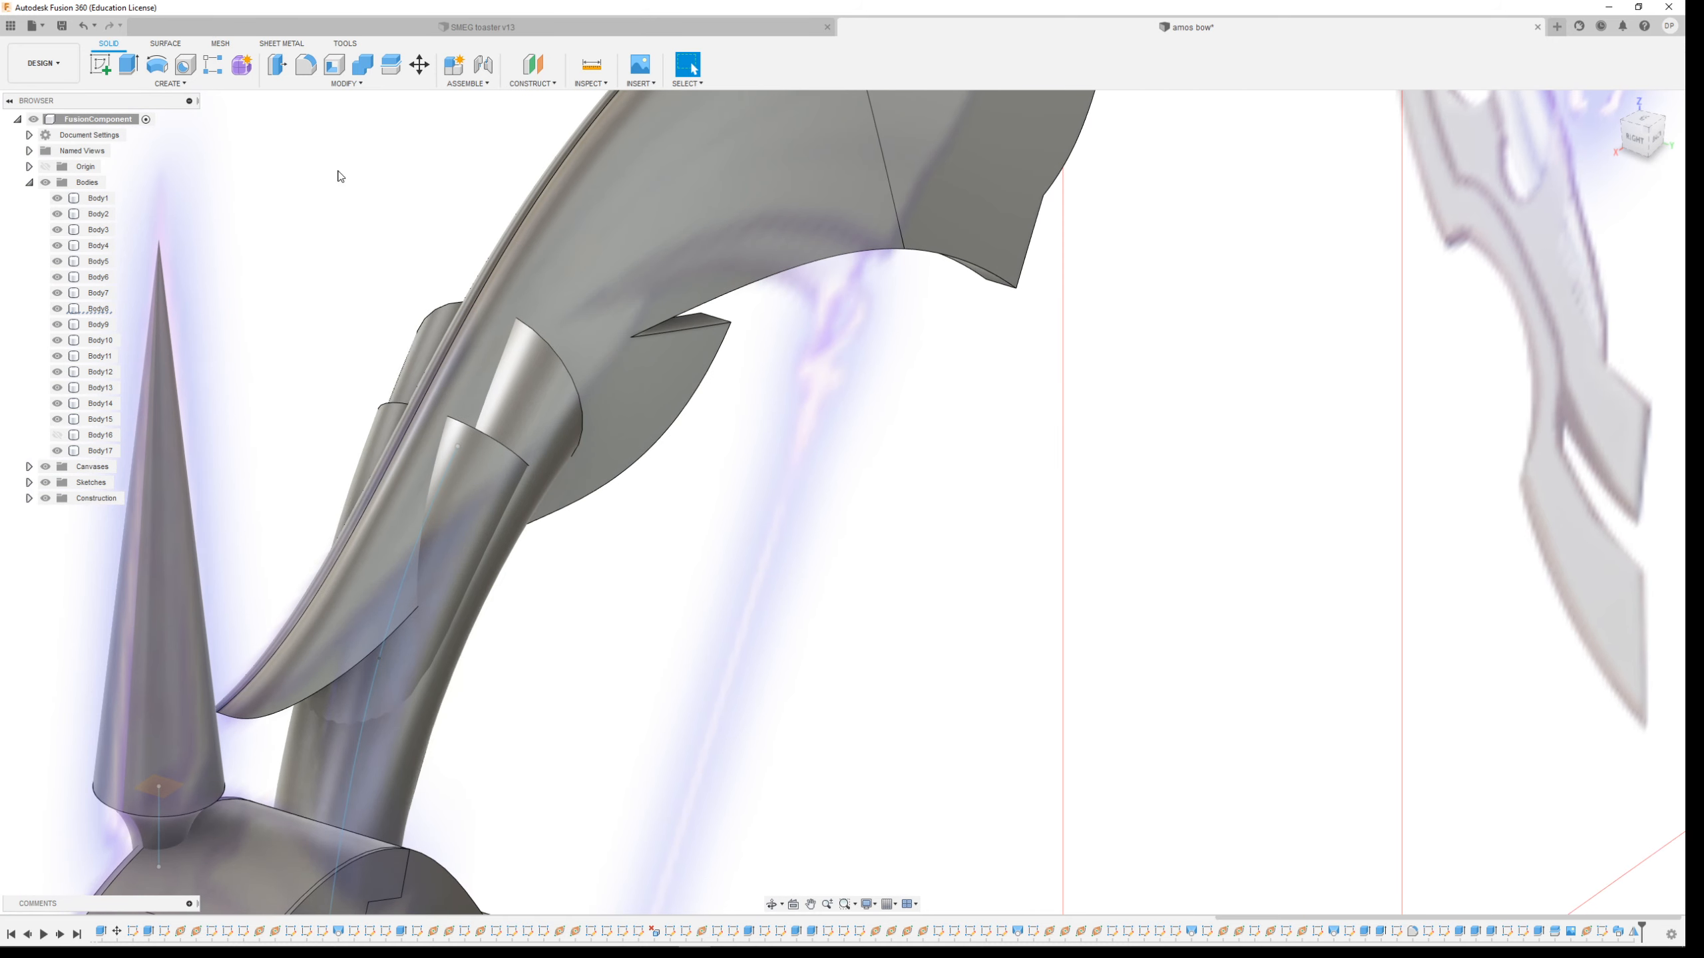
click(351, 85)
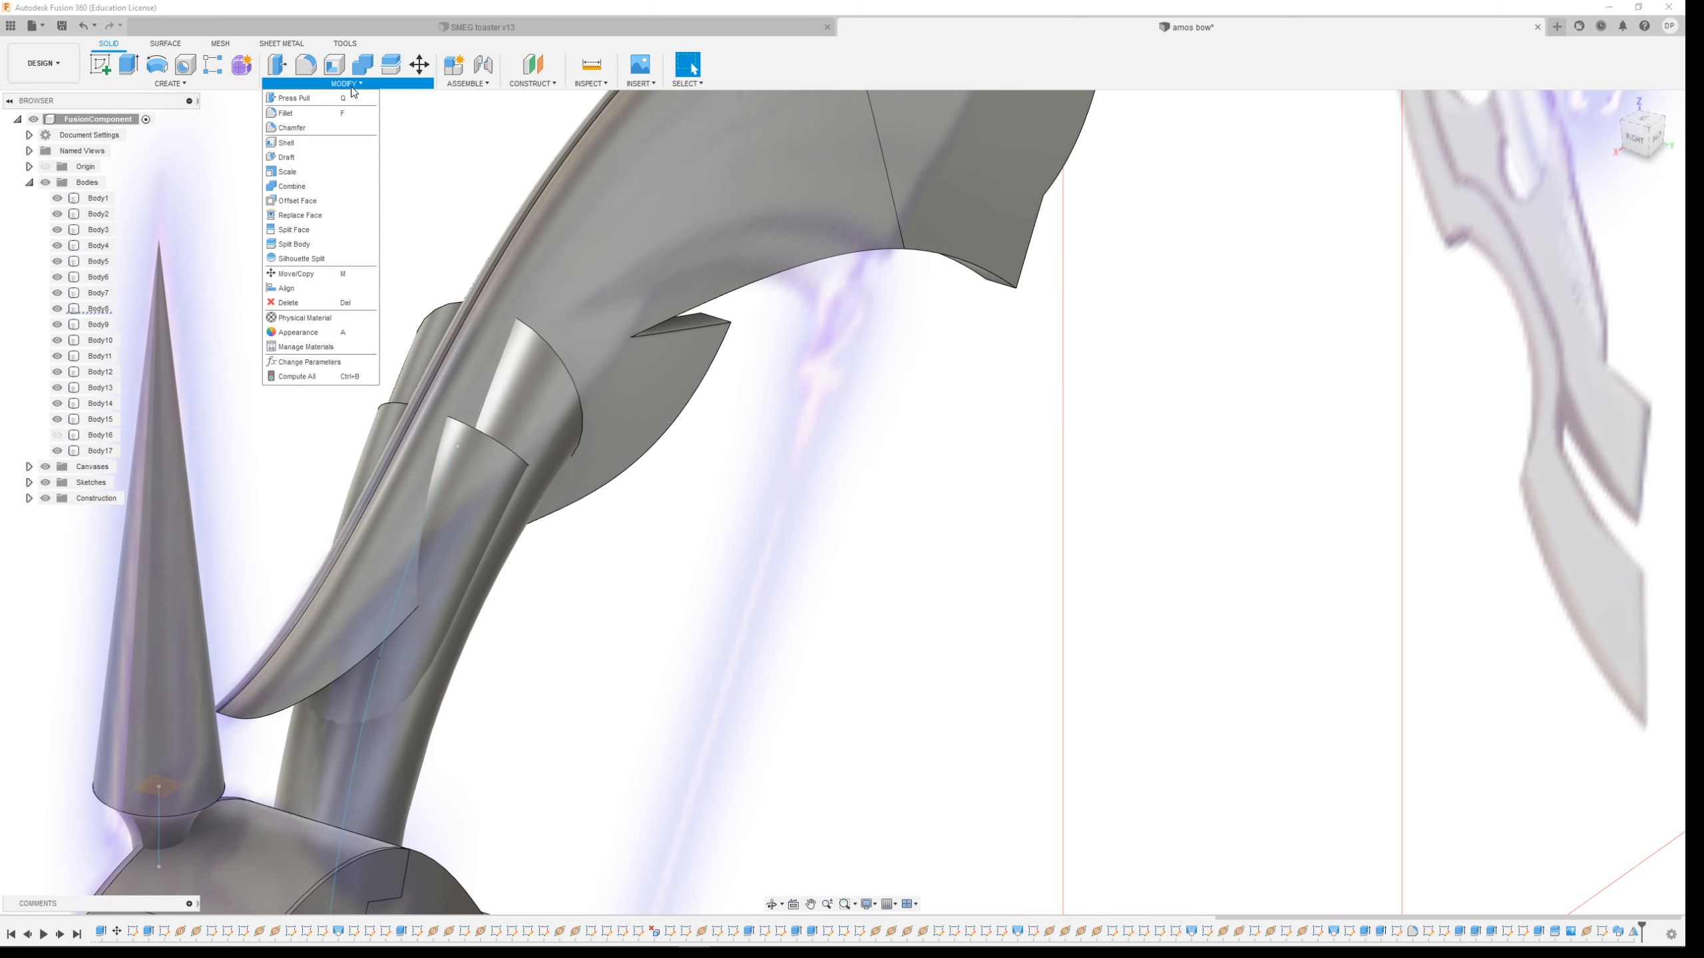
click(319, 243)
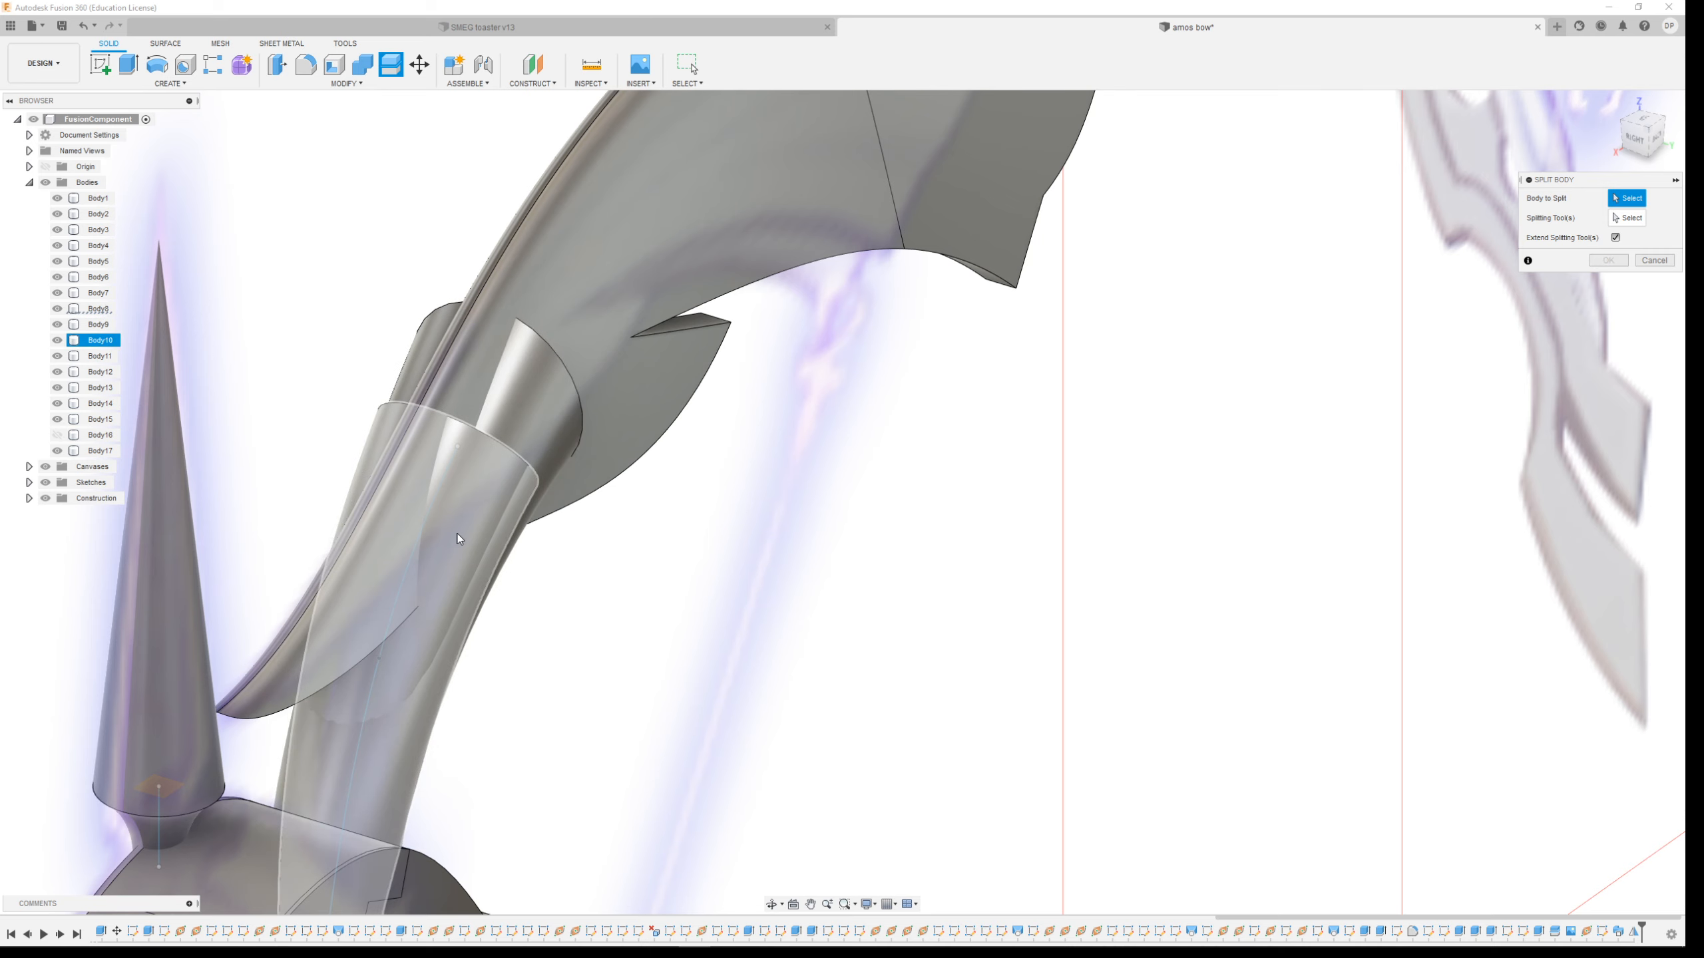
click(549, 427)
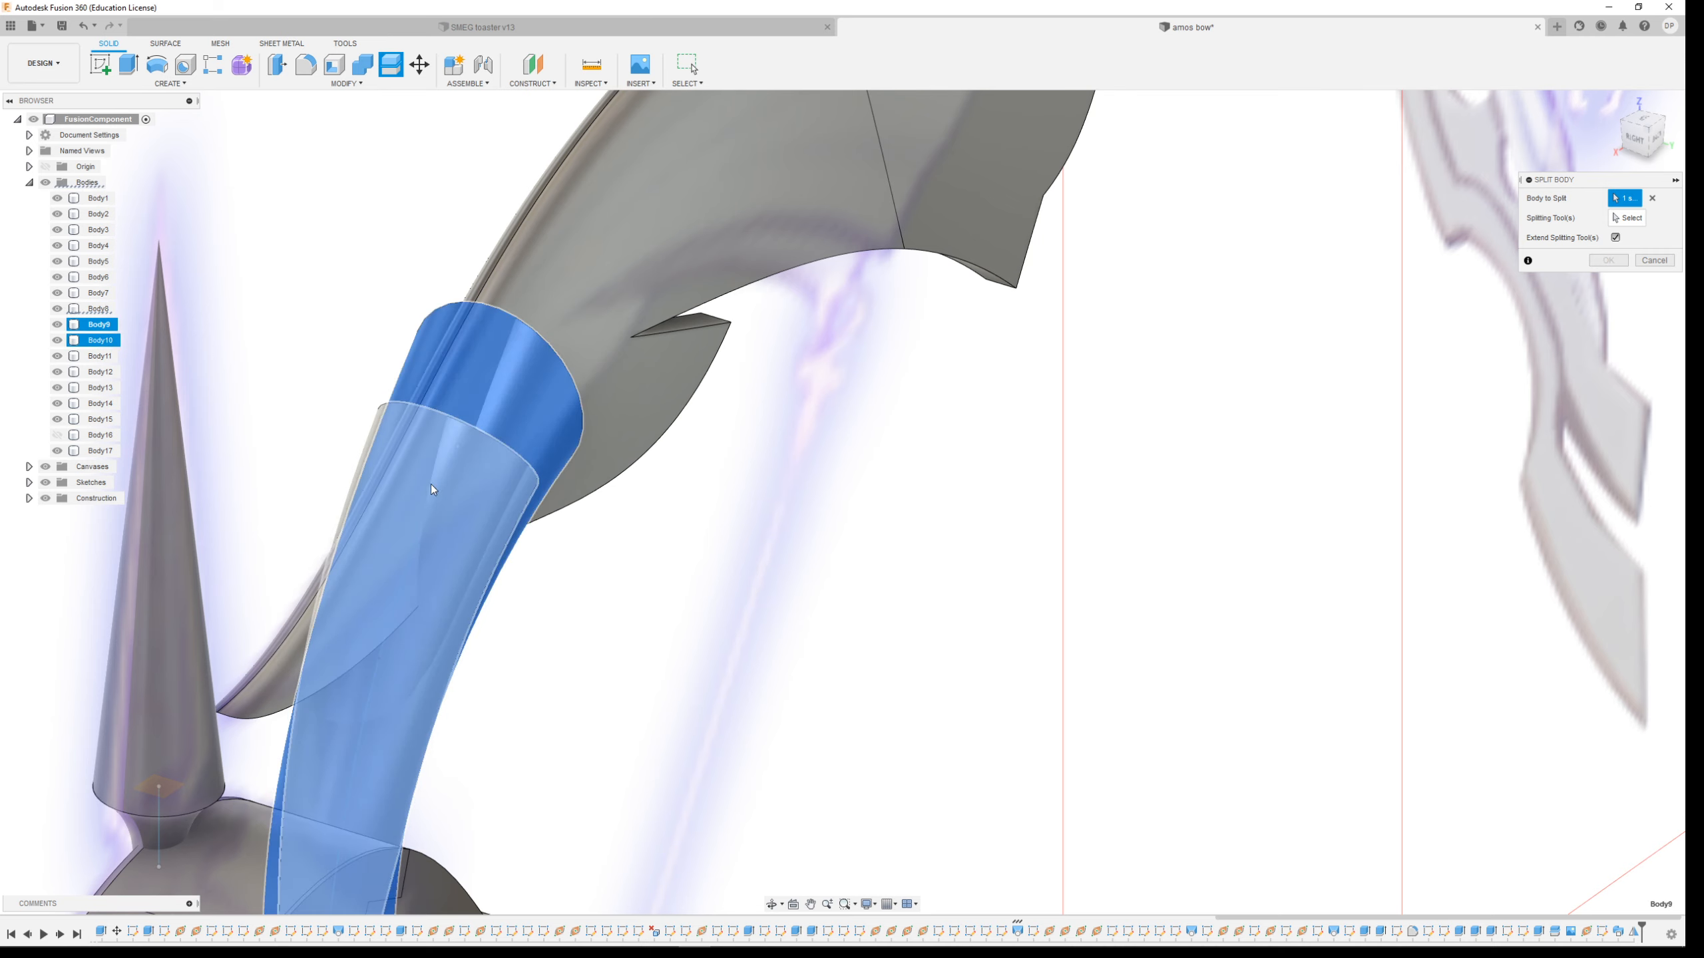
click(474, 476)
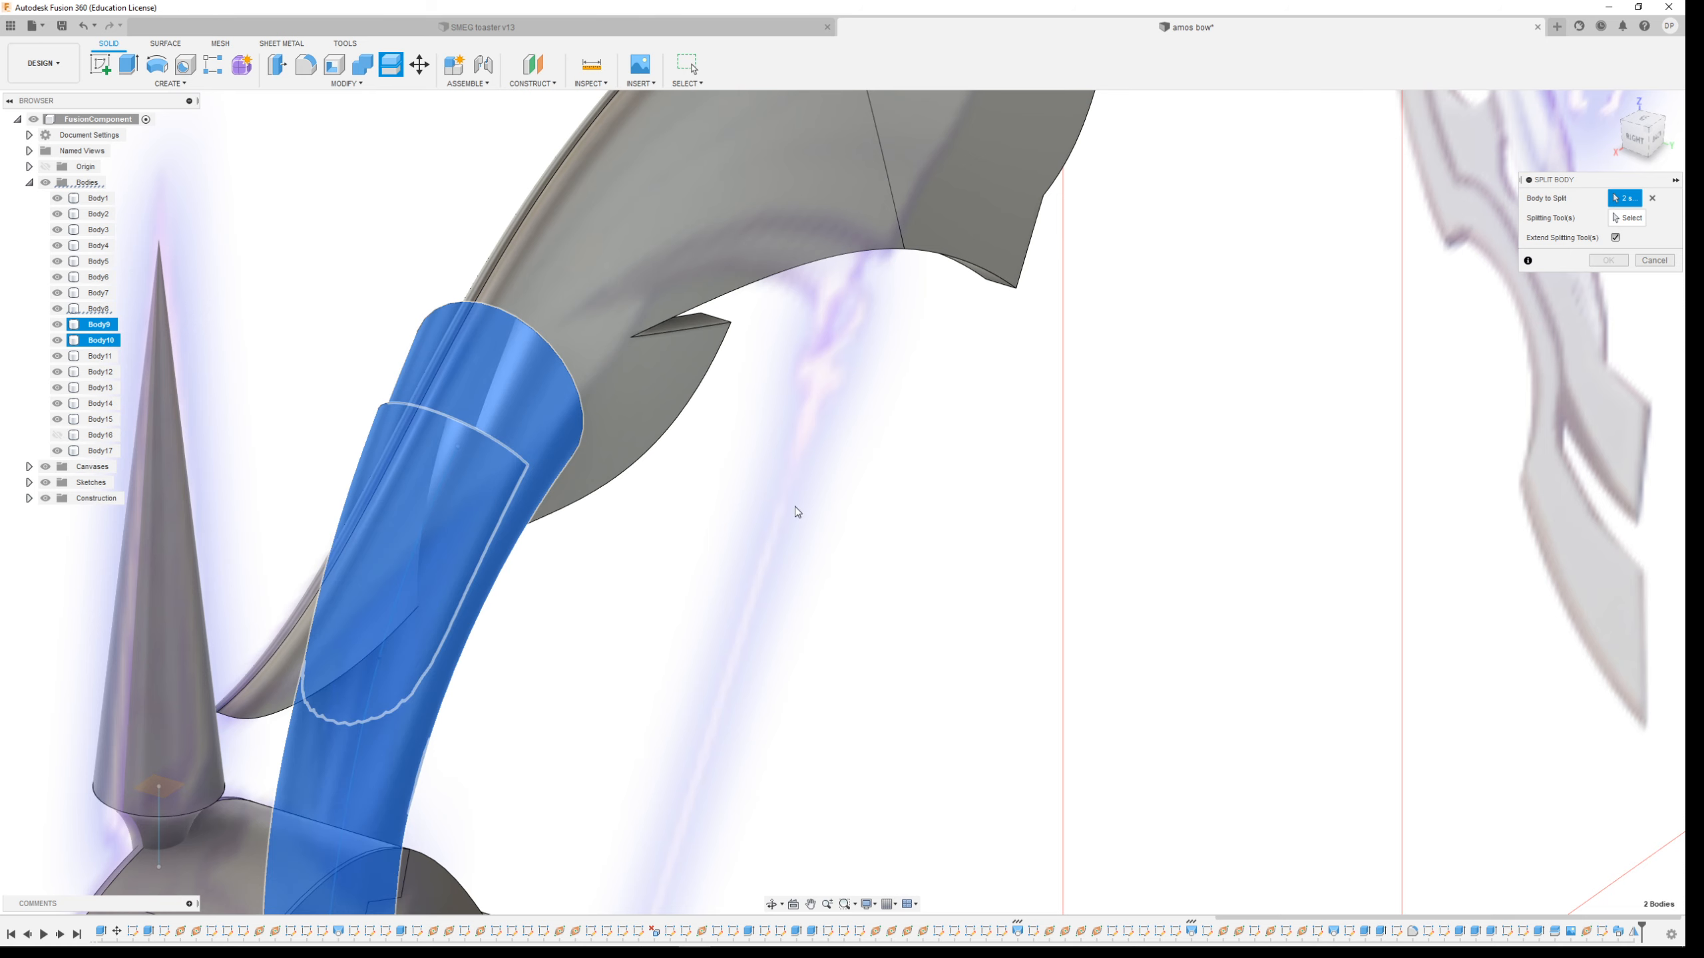
click(1632, 219)
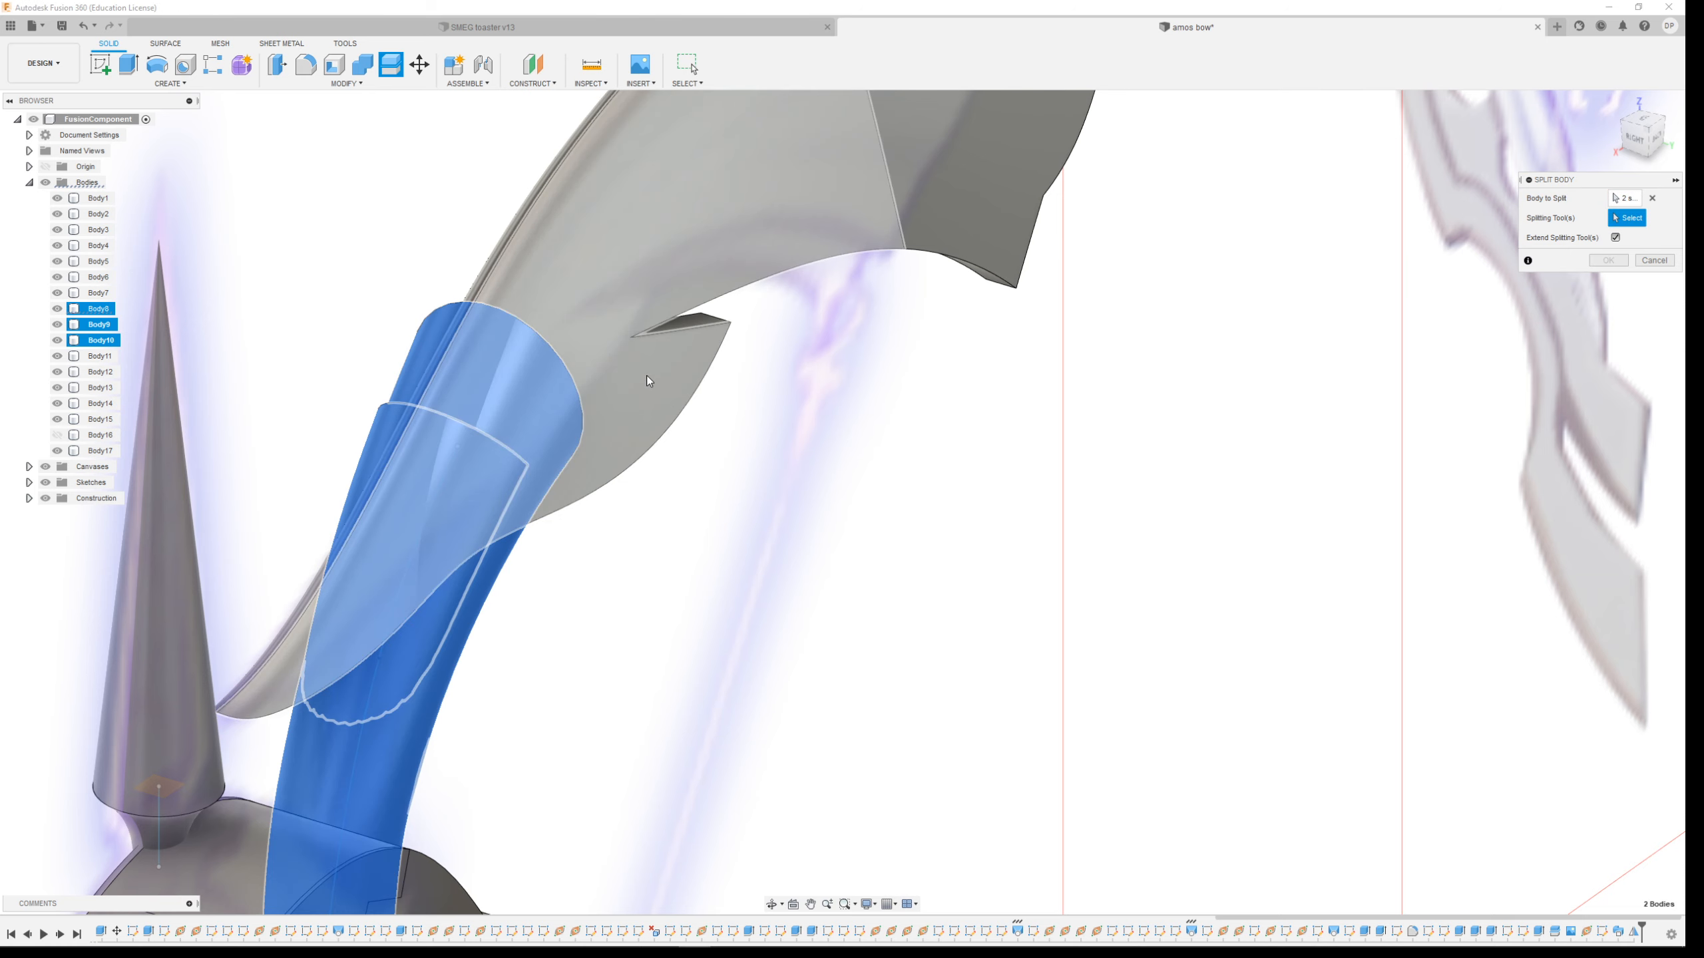
click(695, 409)
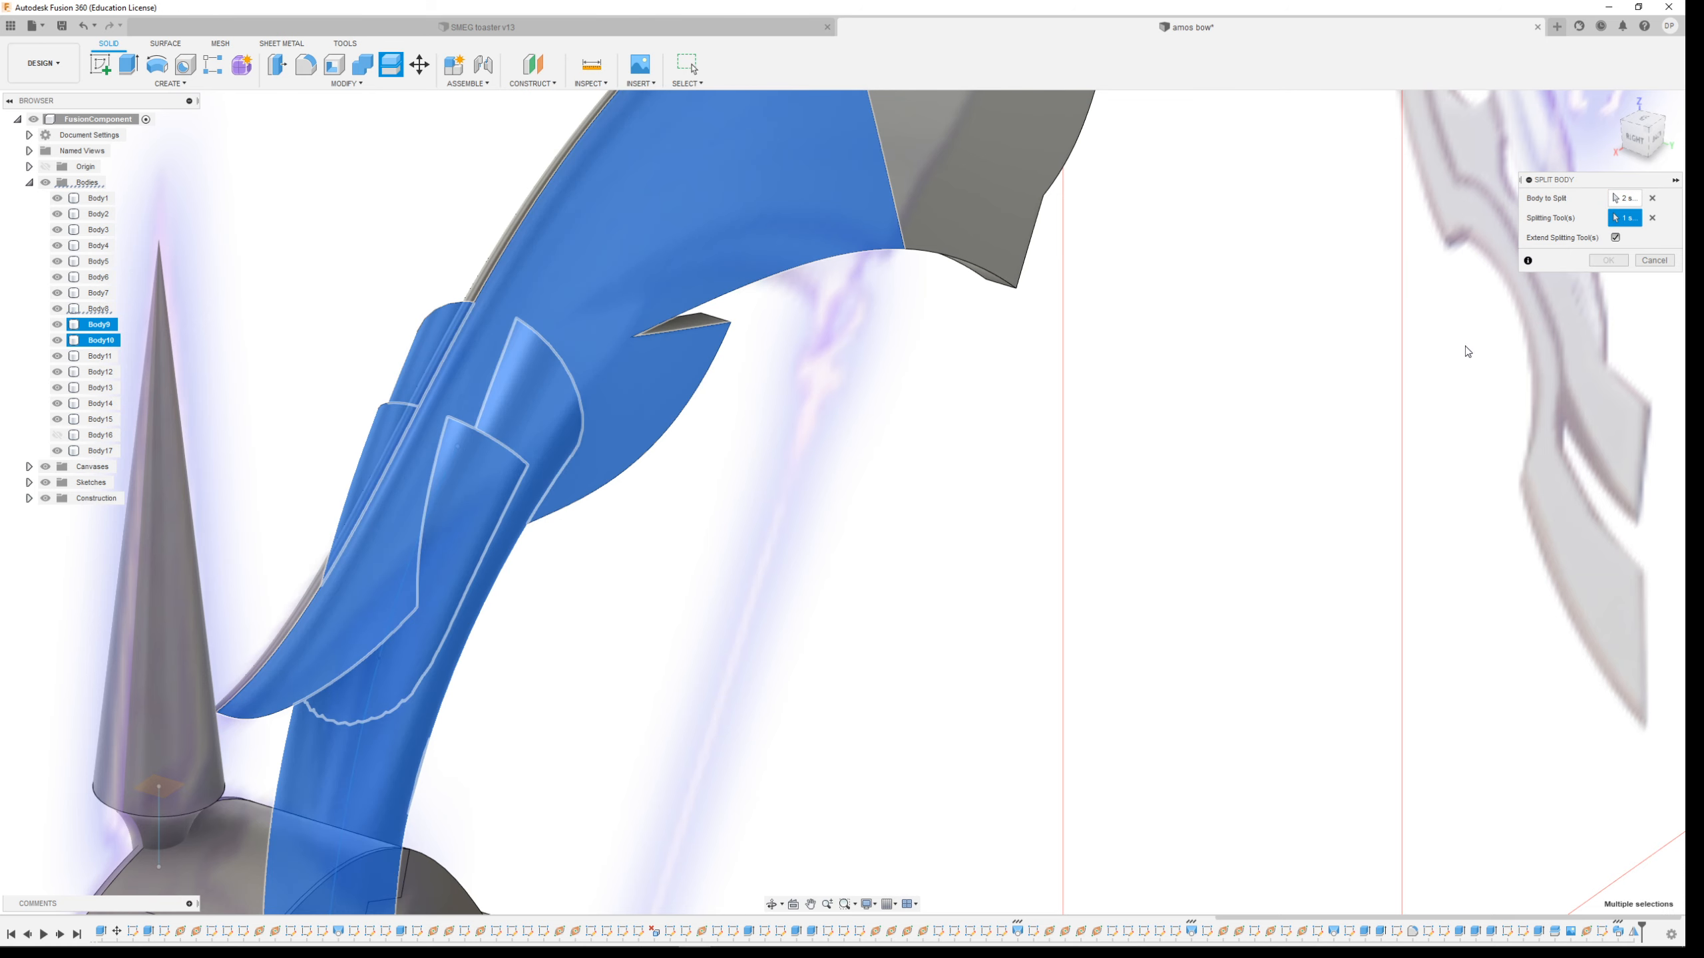
shift+middle_drag(1067, 406, 1345, 466)
click(1269, 430)
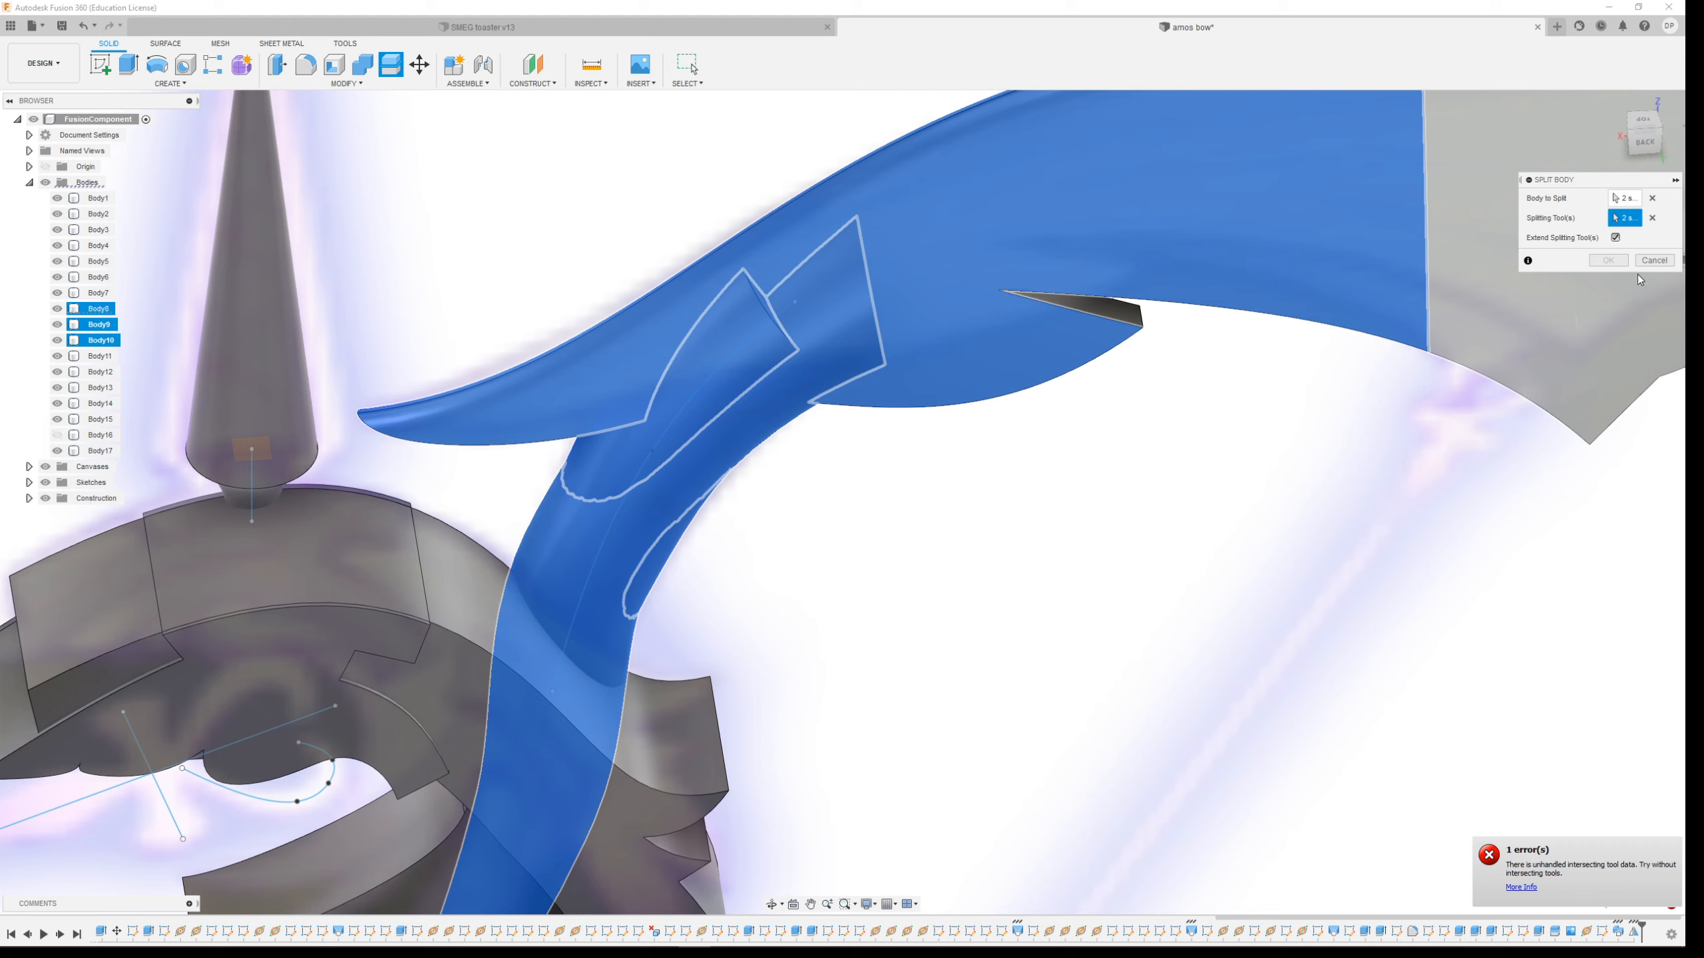
key(Escape)
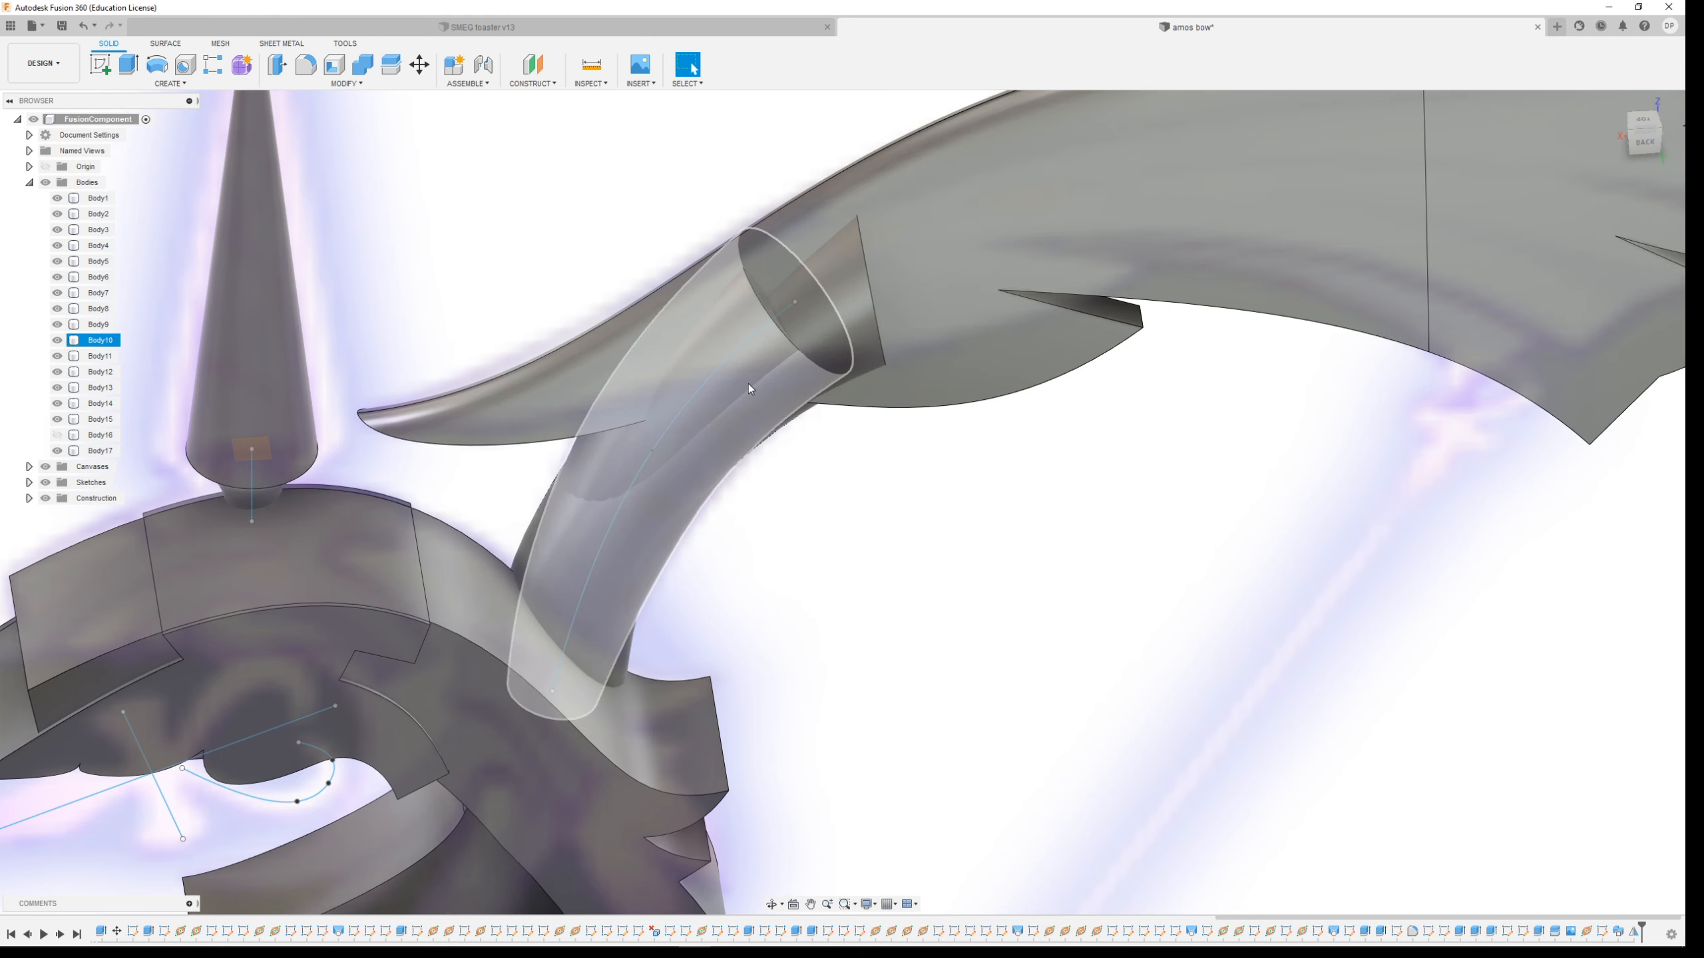
Select the grip bodies where they overlap the limb to inspect the joint
scroll(620, 622, down, 3)
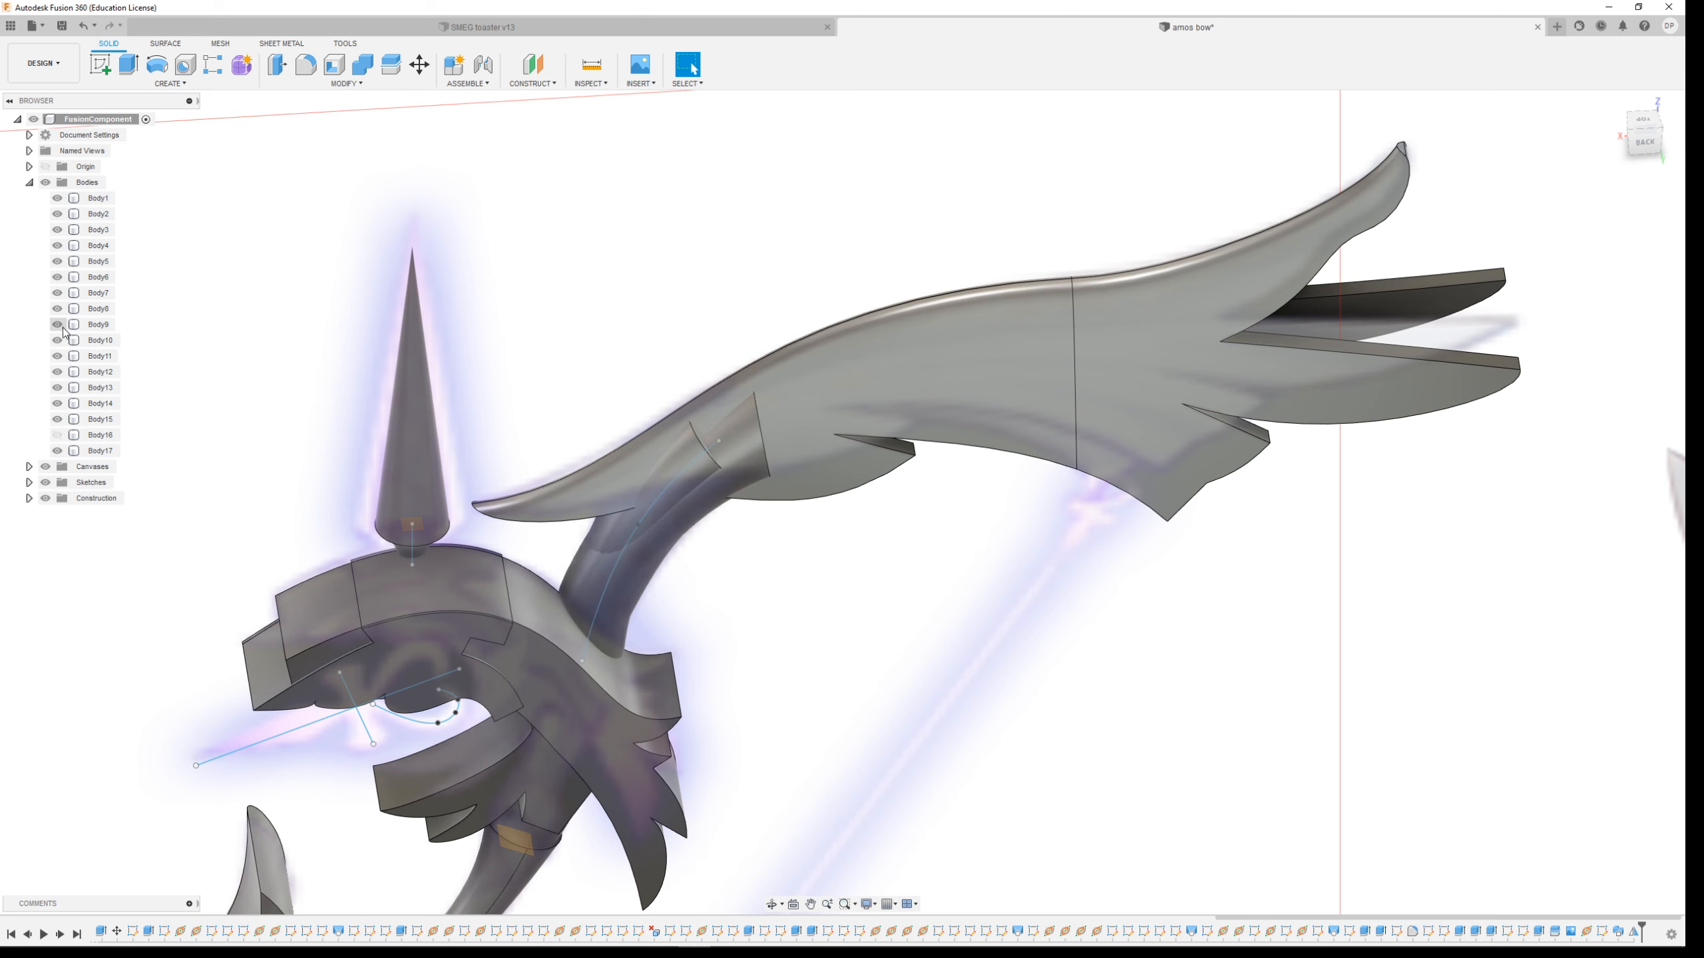
click(710, 457)
click(689, 466)
click(707, 481)
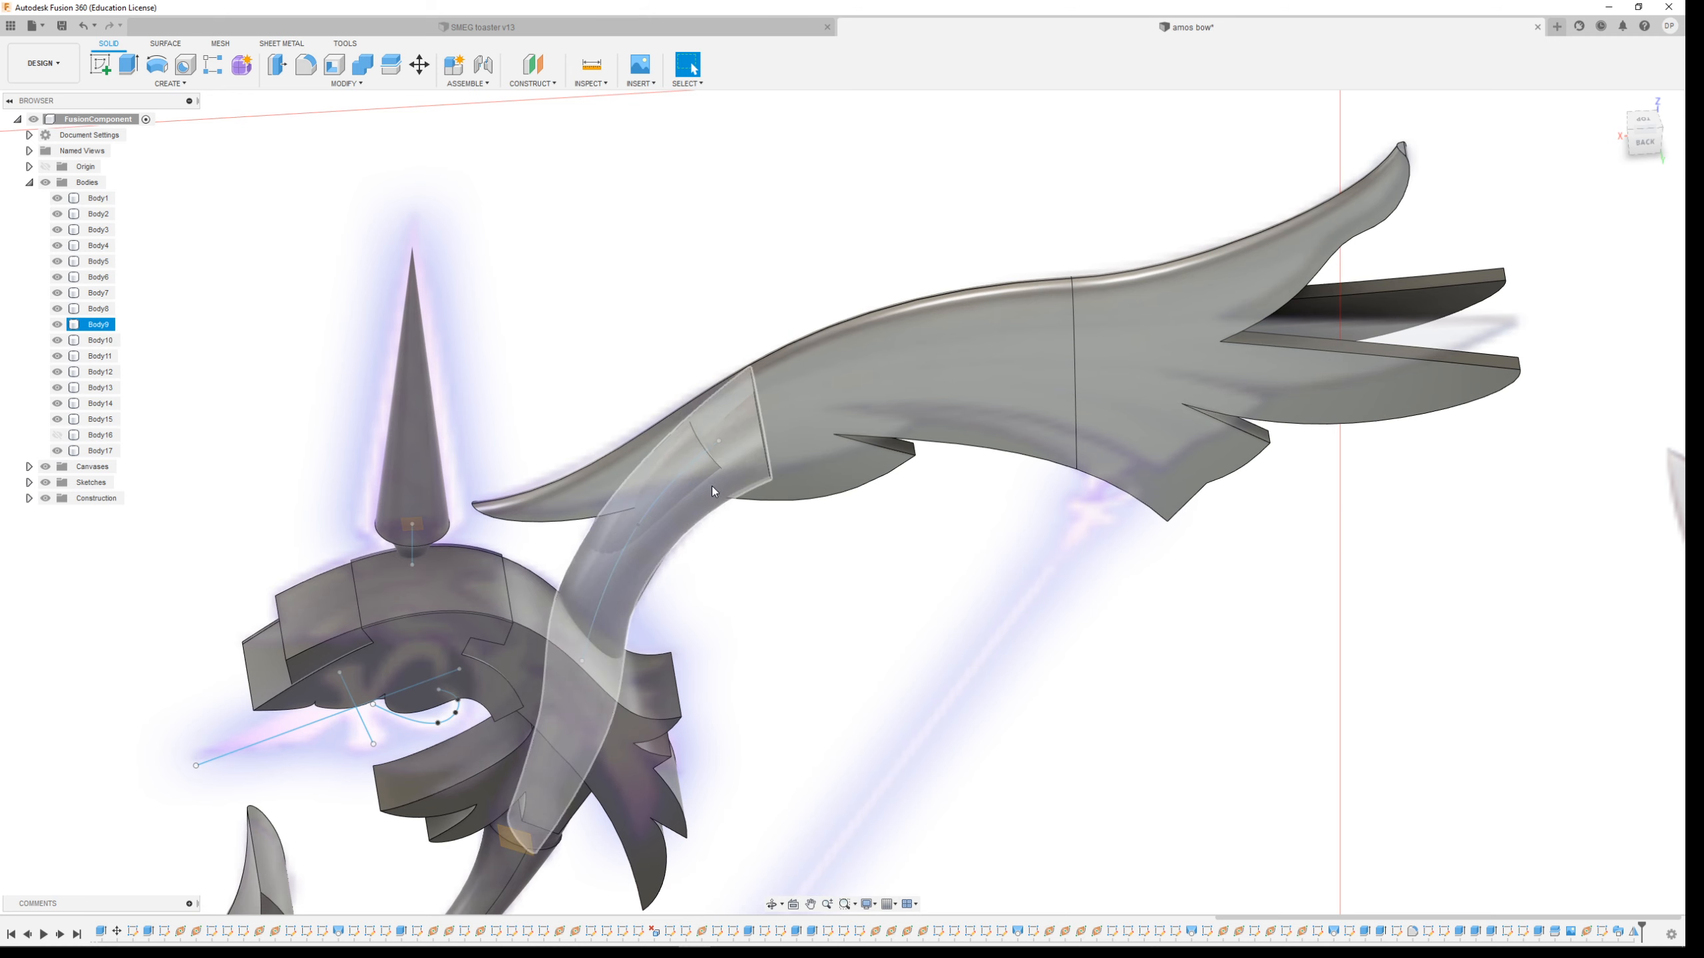
click(682, 475)
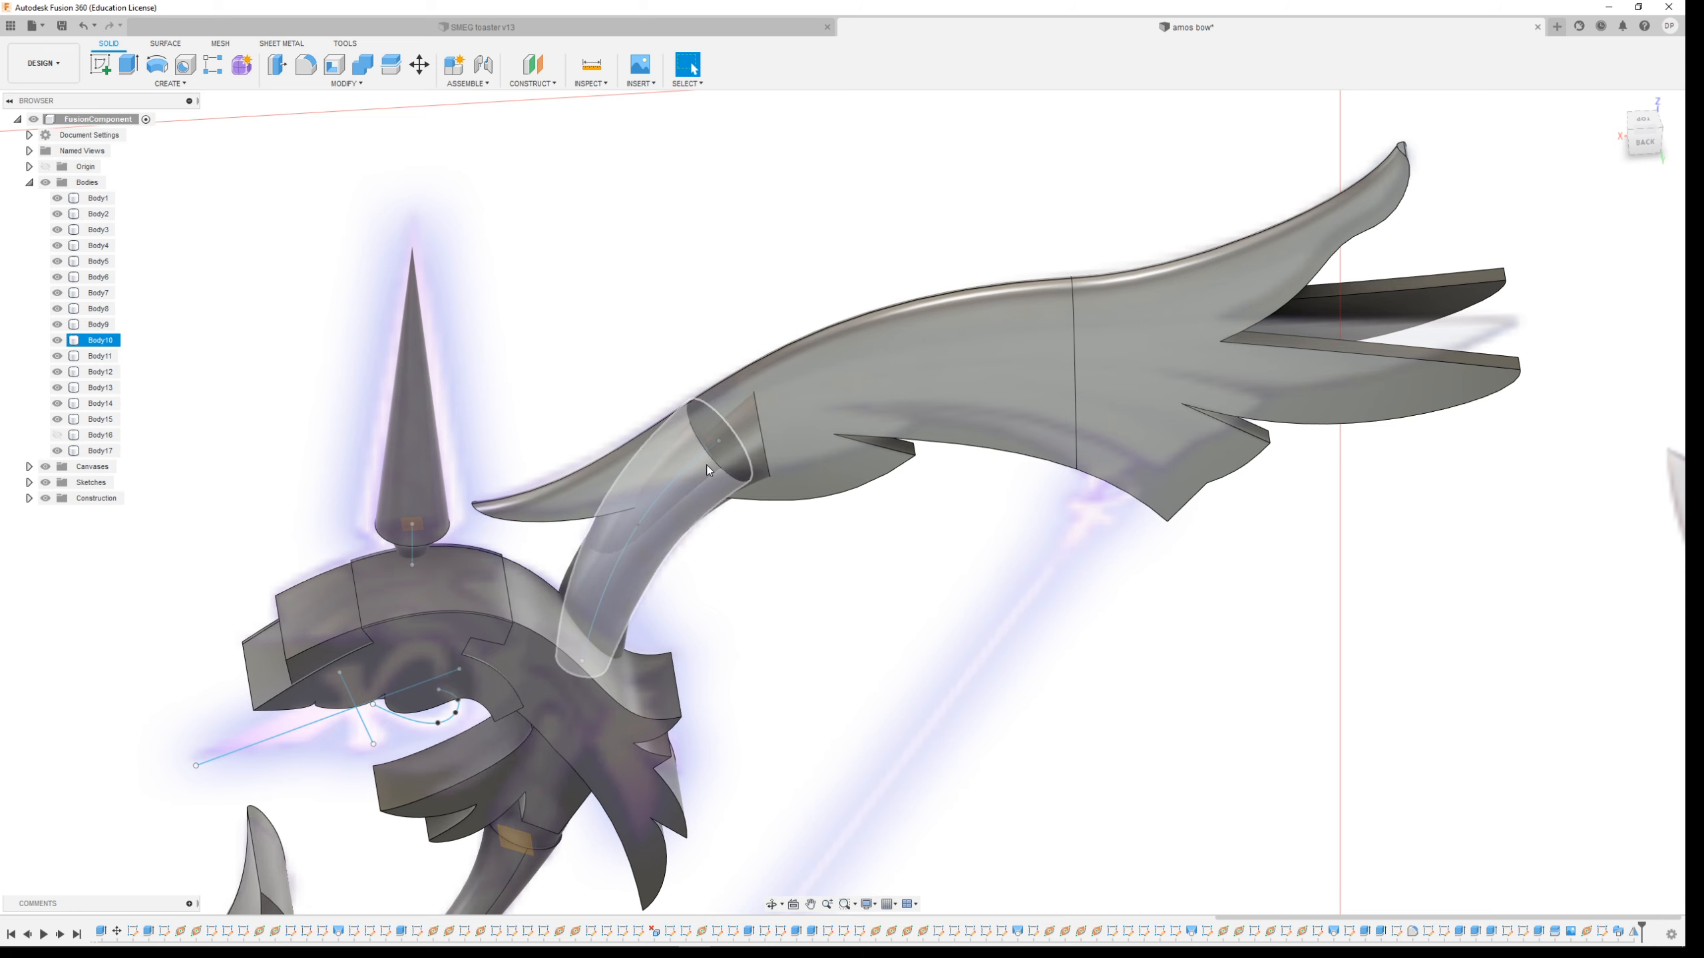
click(618, 513)
click(610, 536)
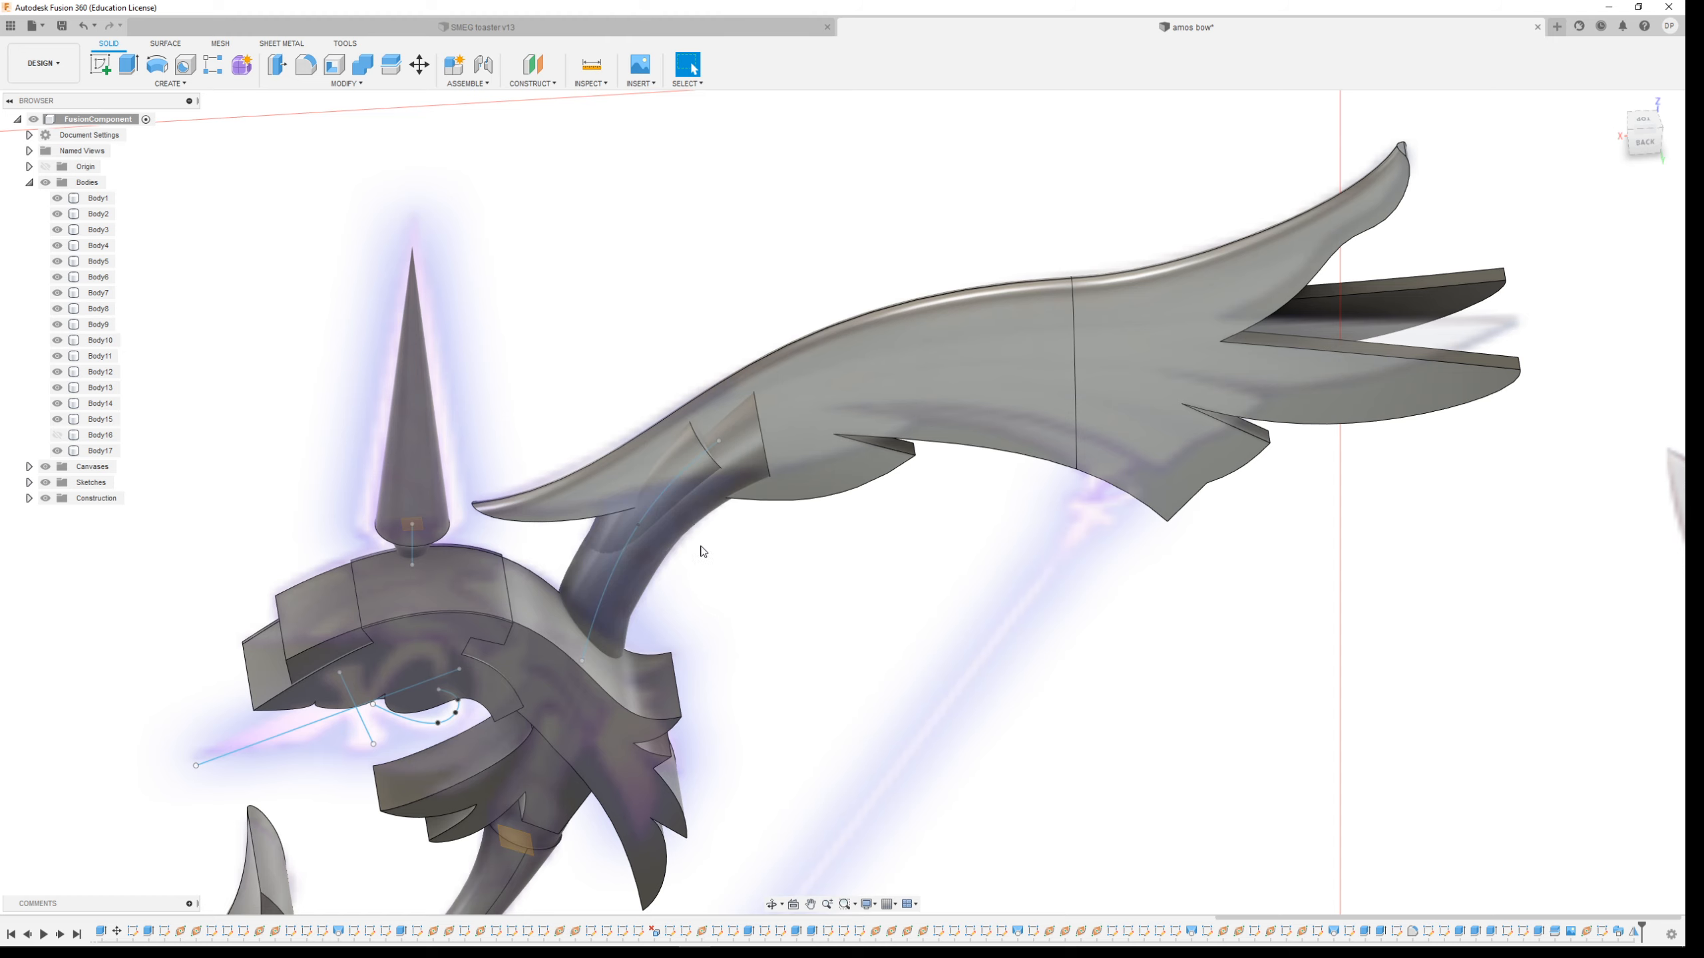
click(641, 550)
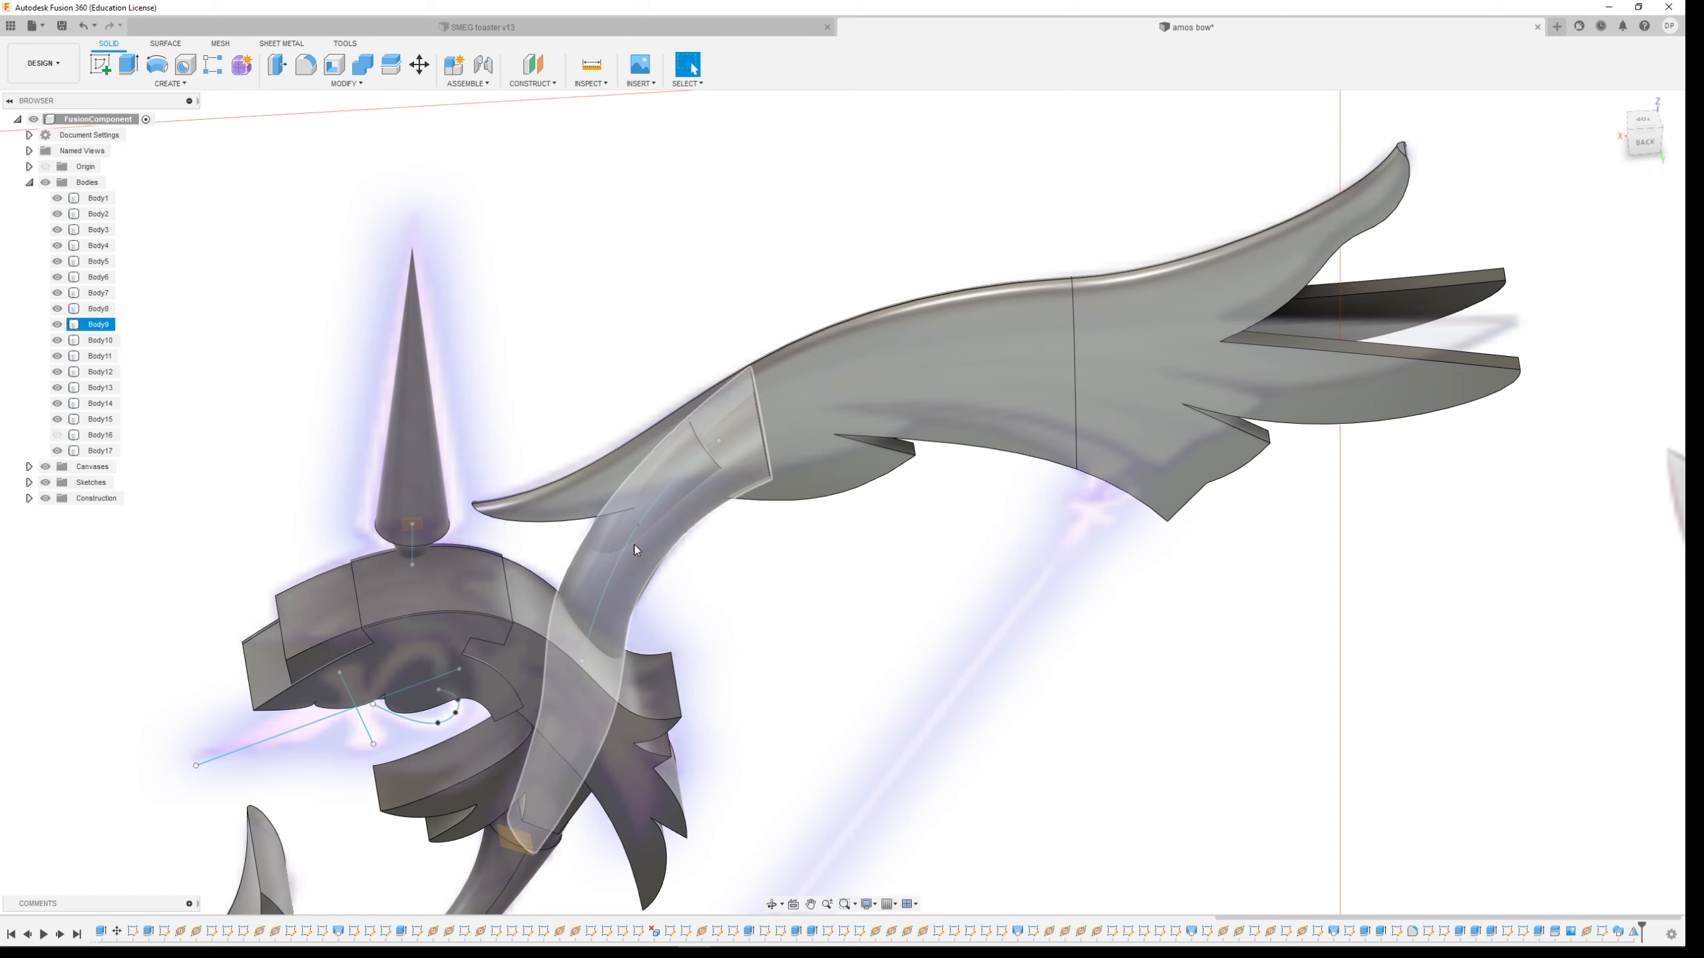
Hide Body10 and Body9 in turn and orbit around the limb joint to inspect where the limb meets the grip
click(644, 549)
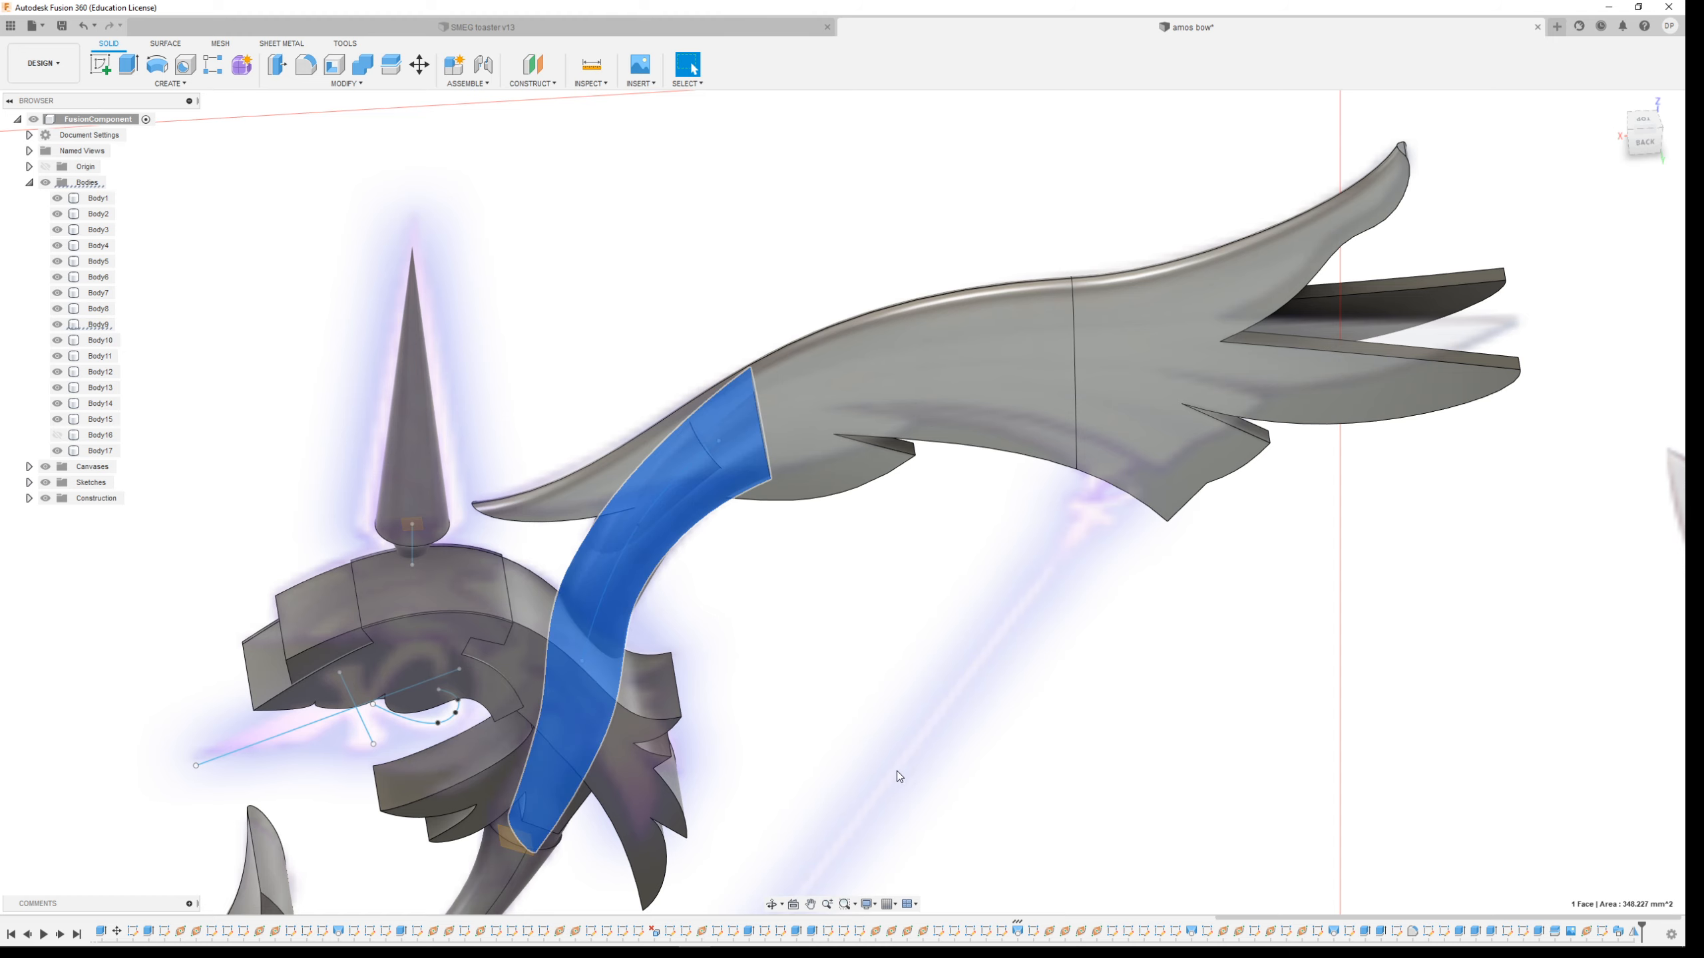
click(611, 537)
shift+middle_drag(638, 564, 828, 557)
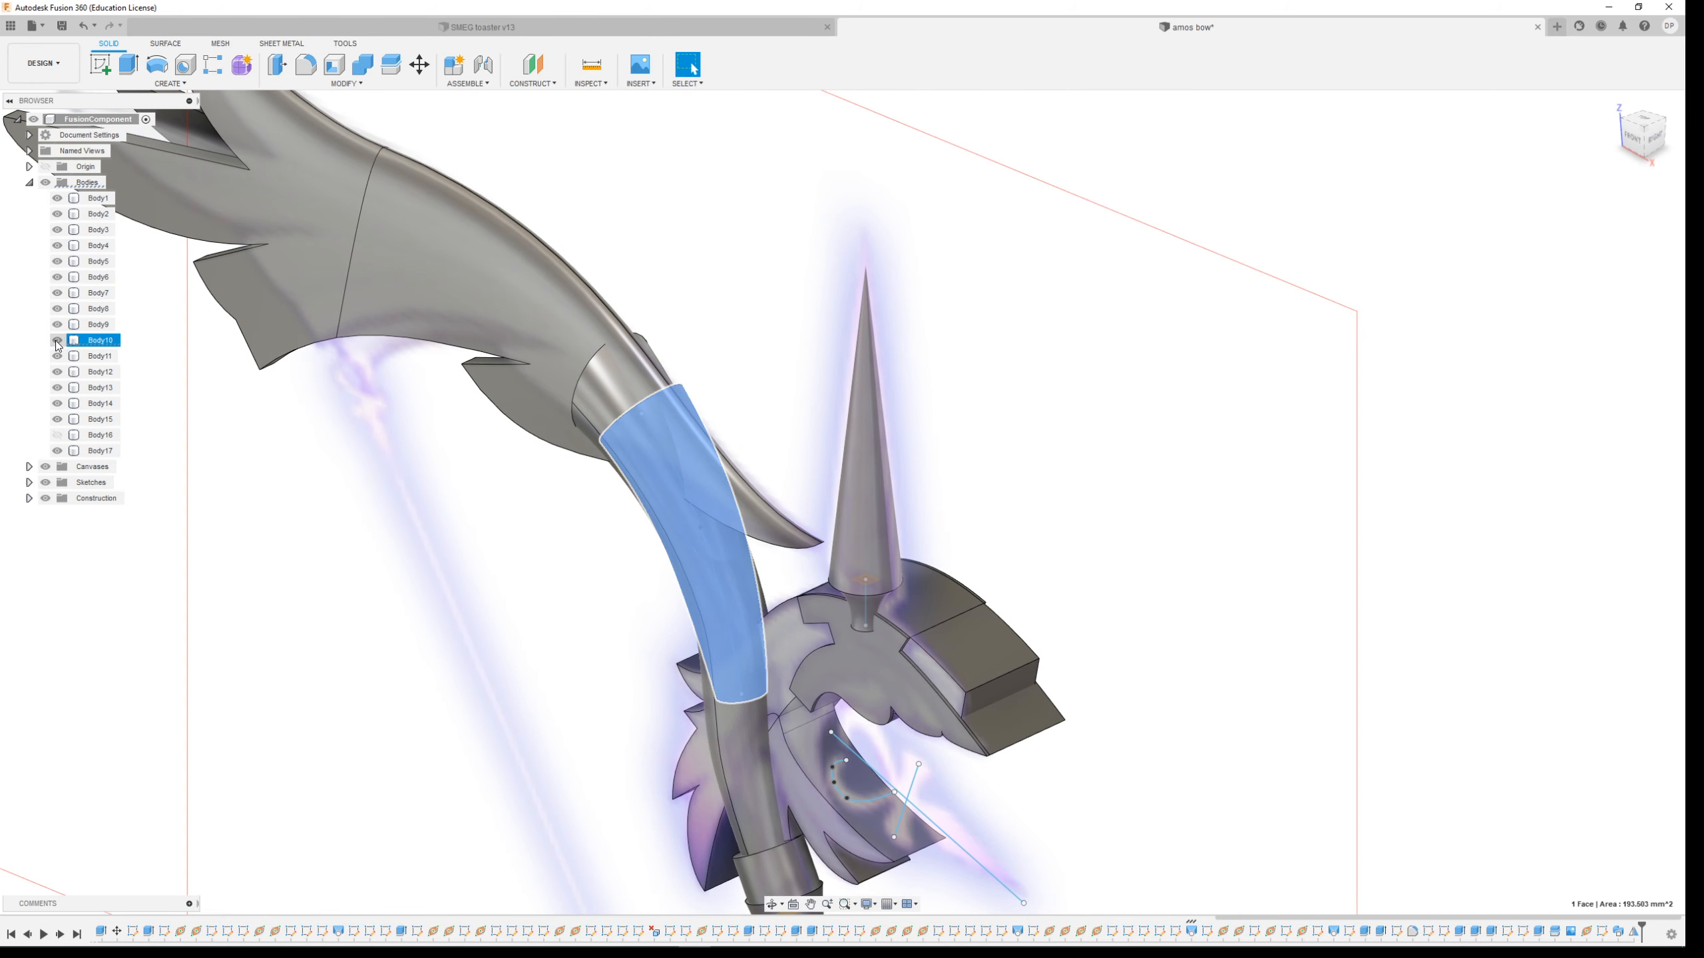
key(v)
shift+middle_drag(1128, 448, 1038, 455)
scroll(831, 574, down, 2)
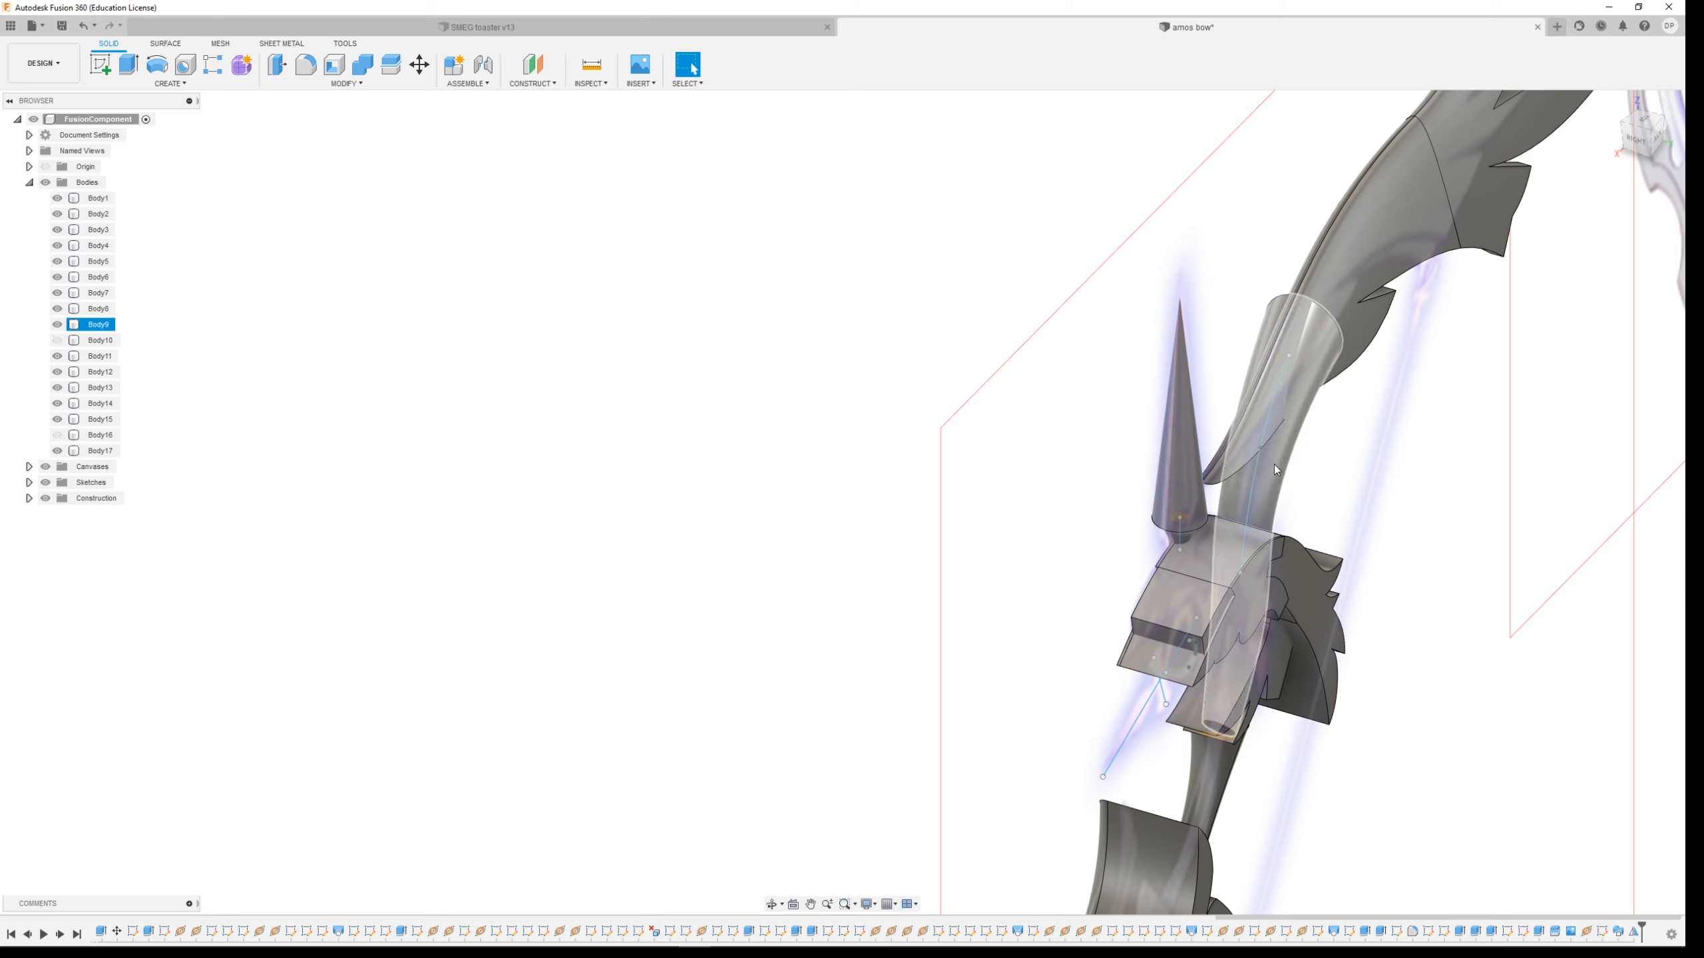
click(59, 341)
click(59, 325)
scroll(1301, 407, down, 3)
scroll(1498, 393, up, 4)
scroll(1025, 480, up, 6)
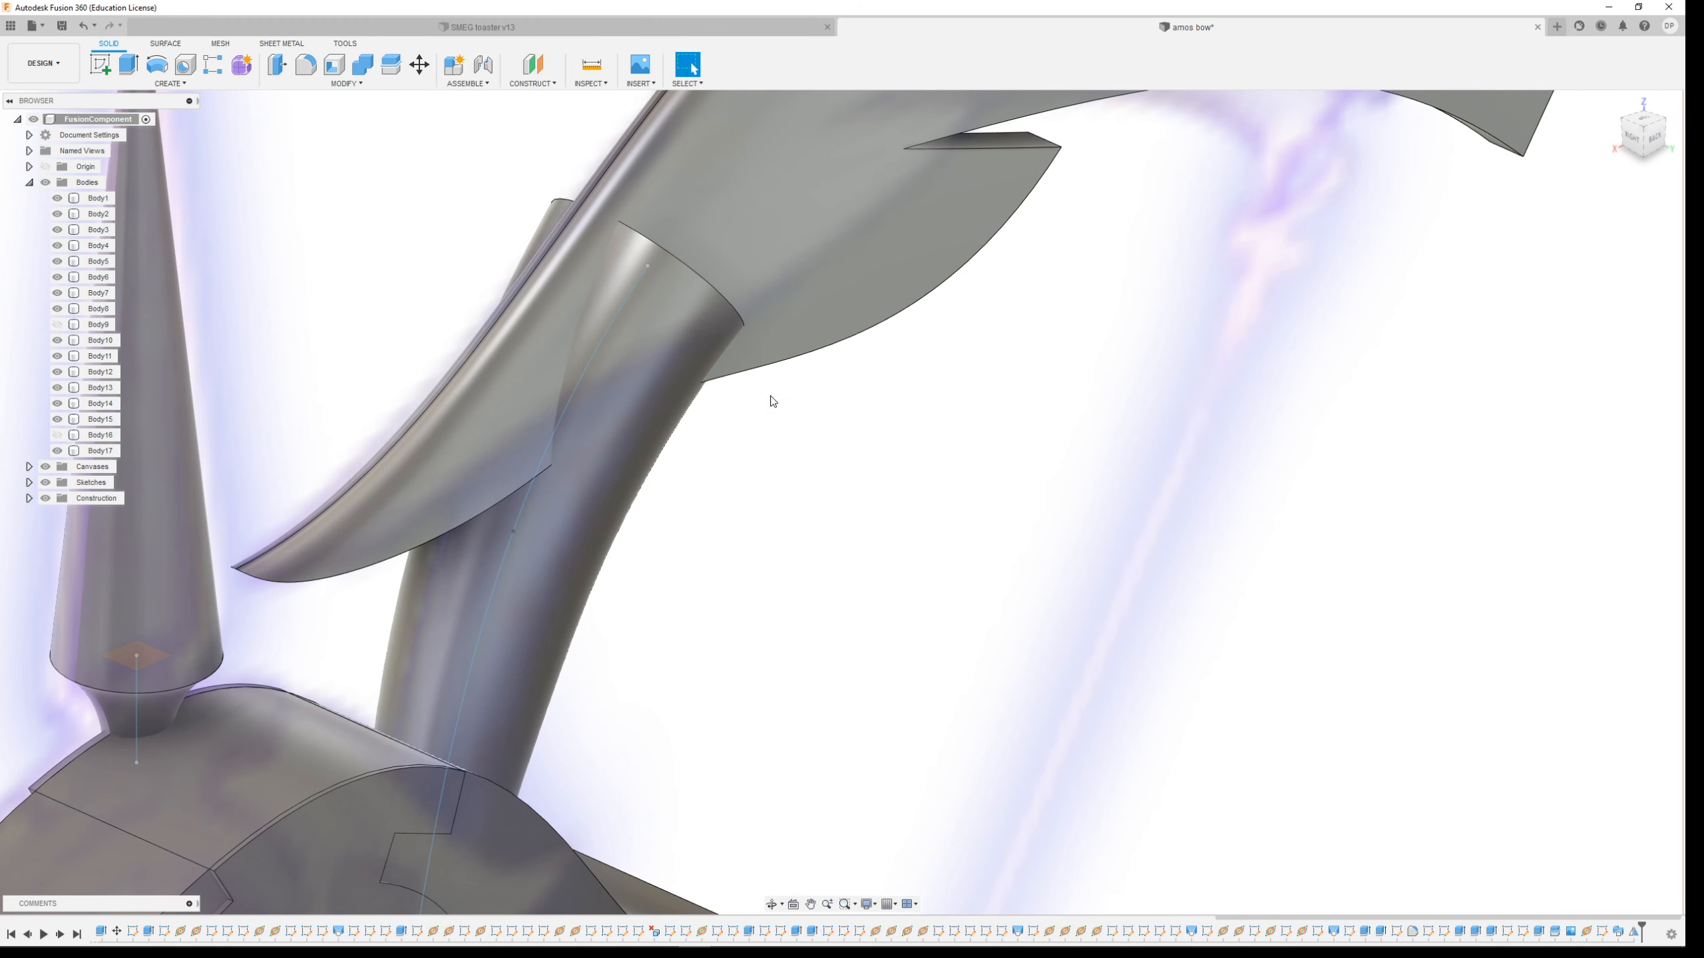
mouse_move(573, 376)
shift+middle_down()
mouse_move(600, 349)
mouse_move(563, 396)
shift+middle_up()
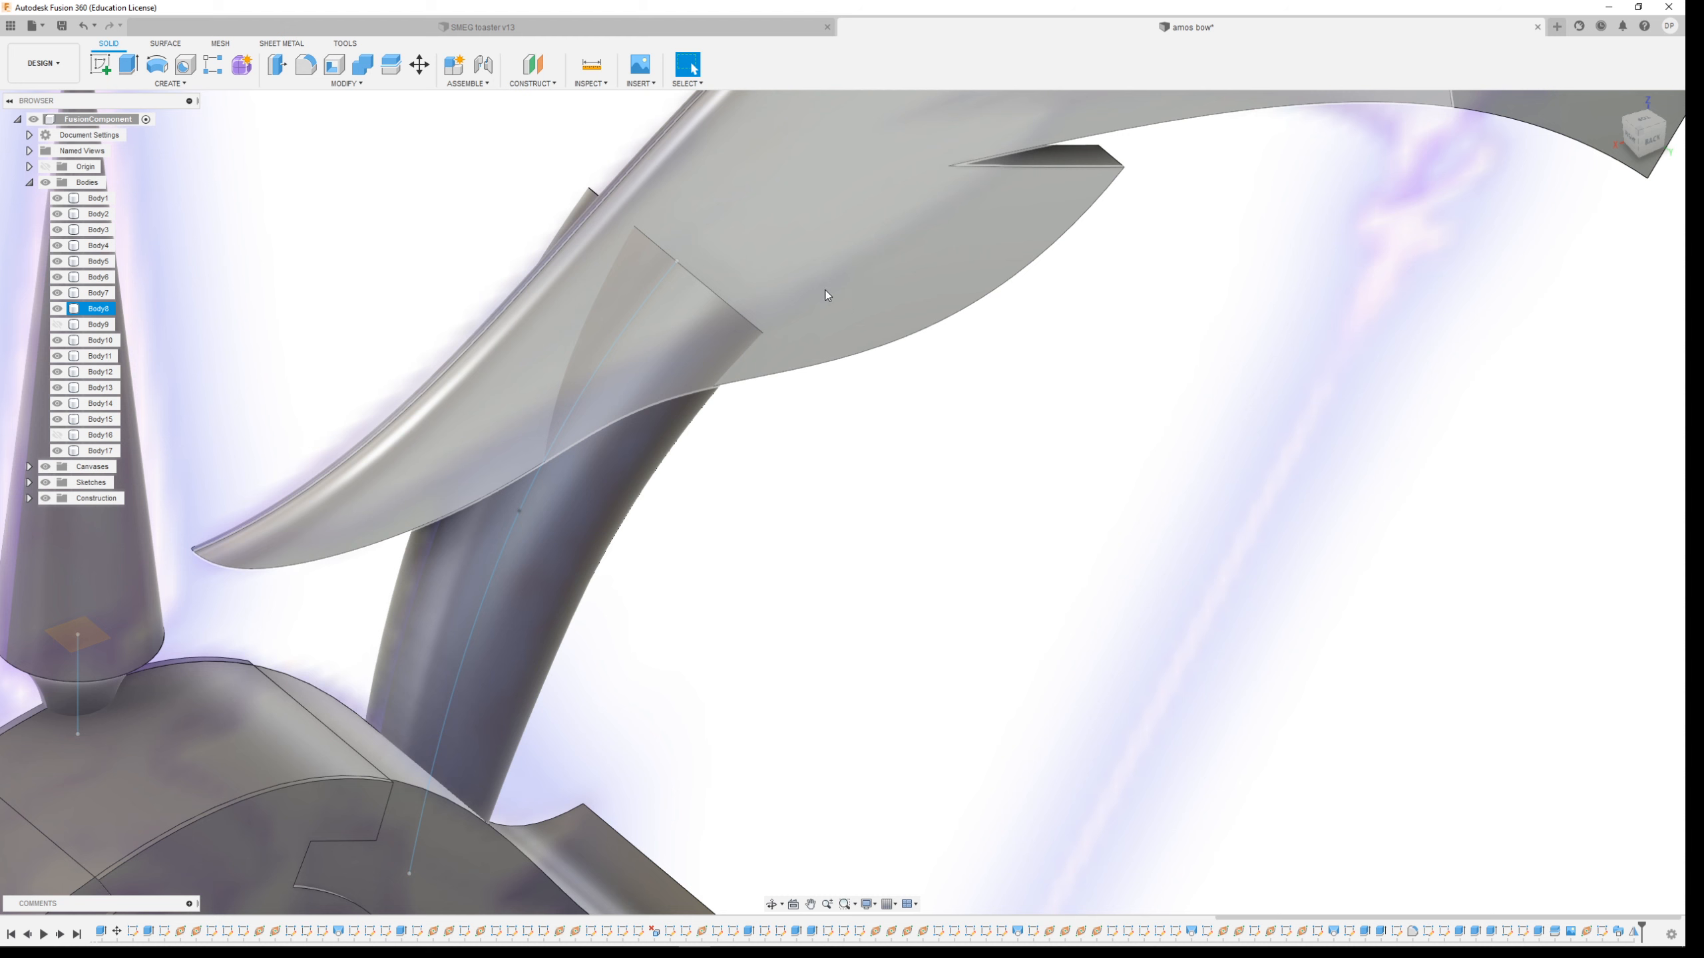
Try to split Body10 using the upper limb body as the splitting tool
click(353, 86)
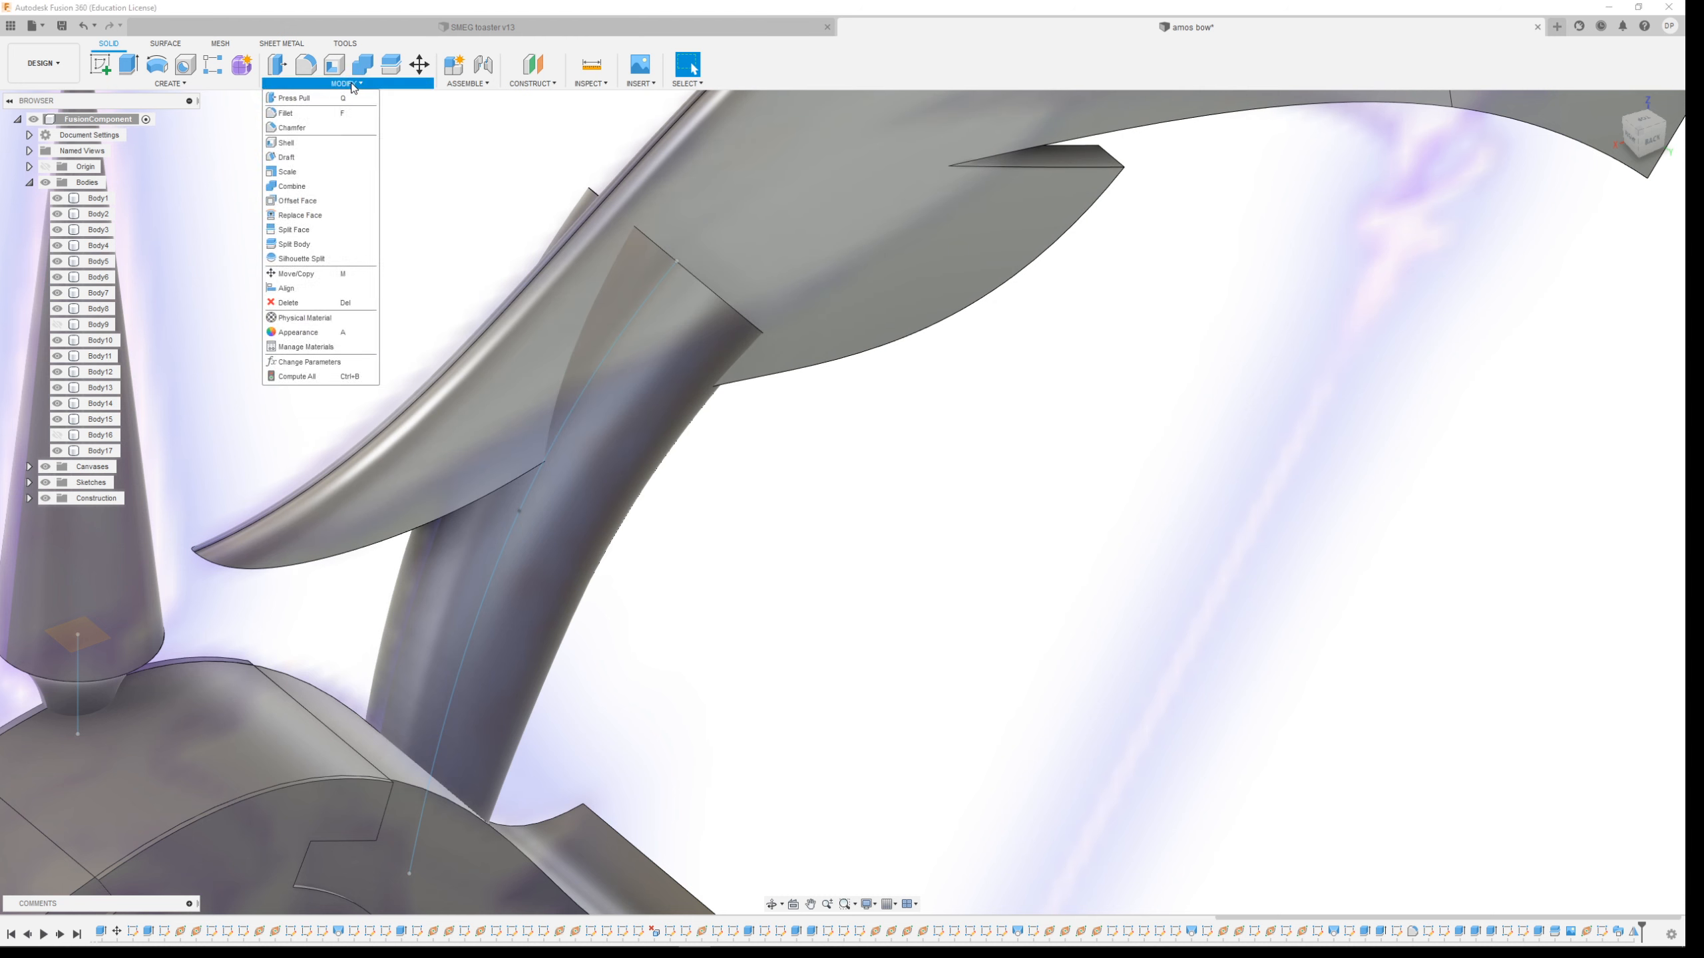
click(323, 243)
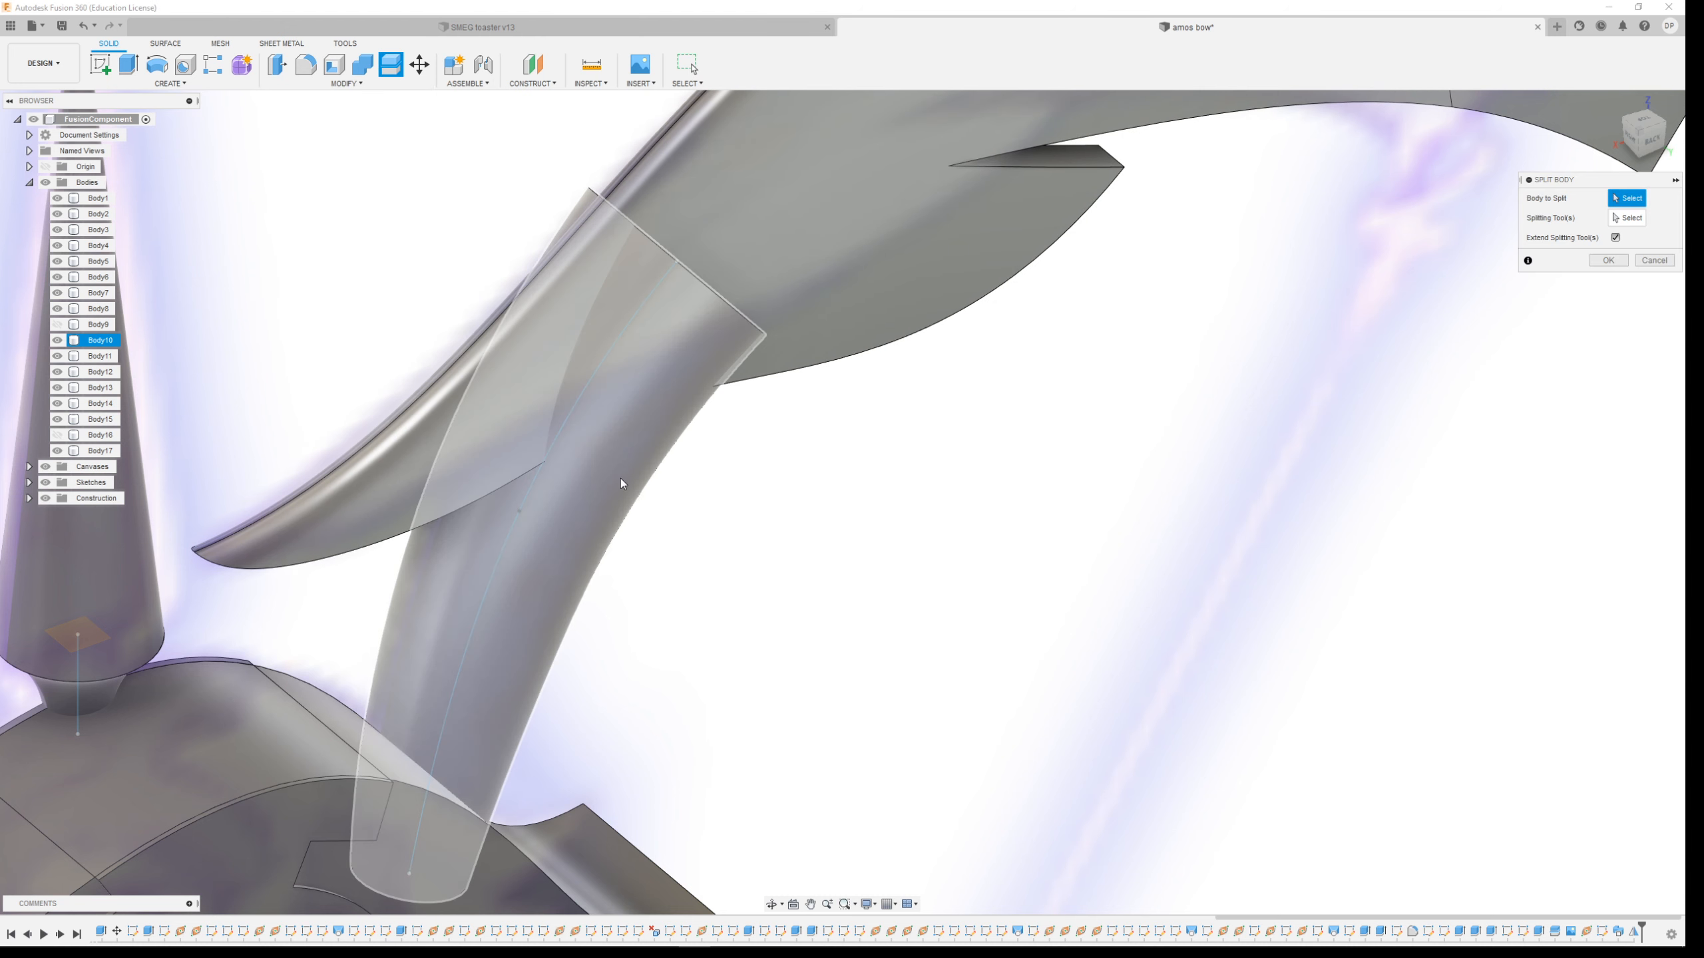
click(585, 497)
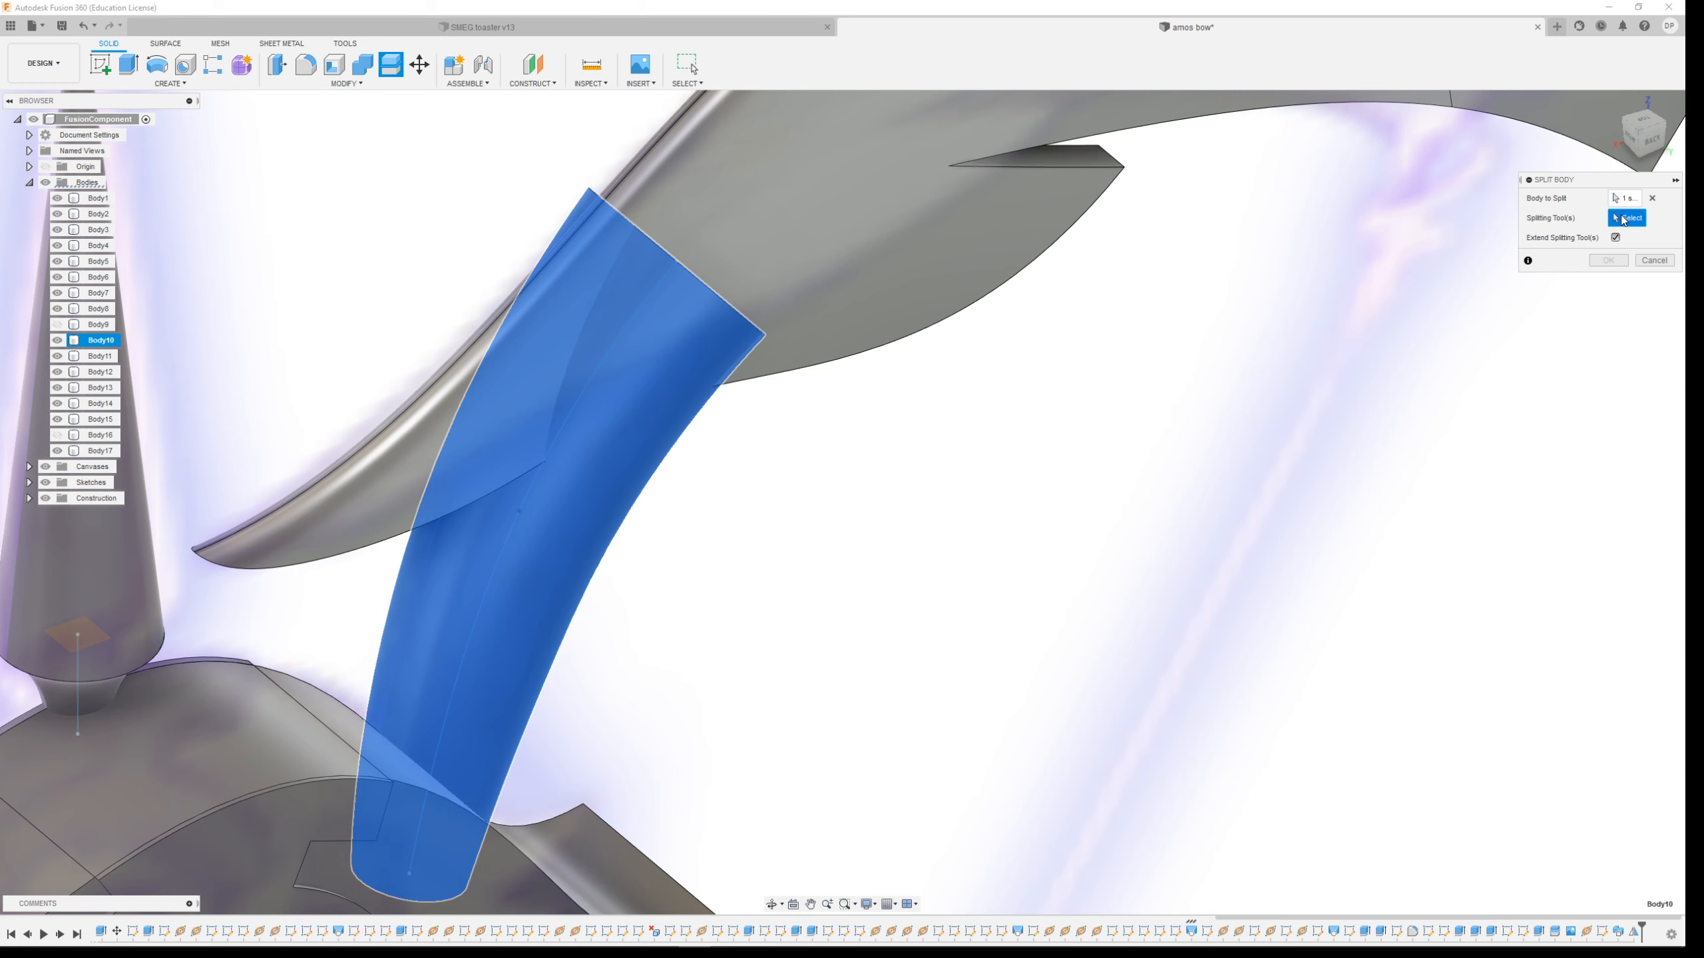
click(1626, 221)
click(911, 256)
mouse_move(900, 476)
shift+middle_down()
mouse_move(867, 488)
mouse_move(885, 478)
shift+middle_up()
click(892, 161)
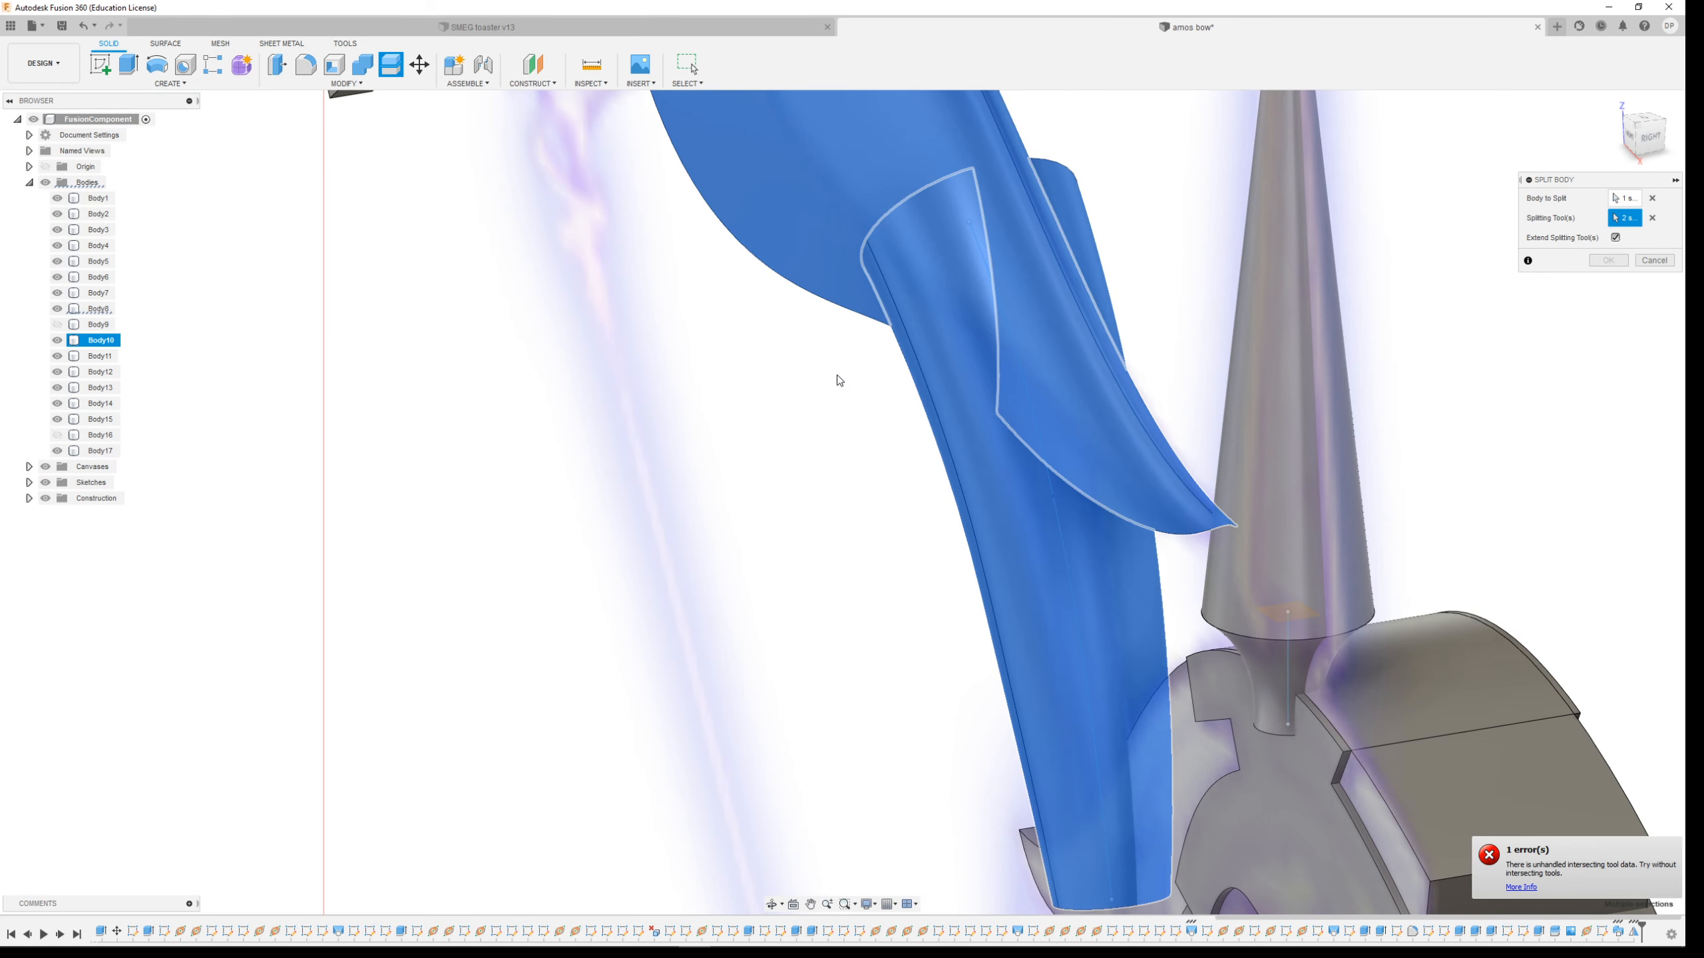
click(1652, 221)
shift+middle_drag(974, 402, 886, 404)
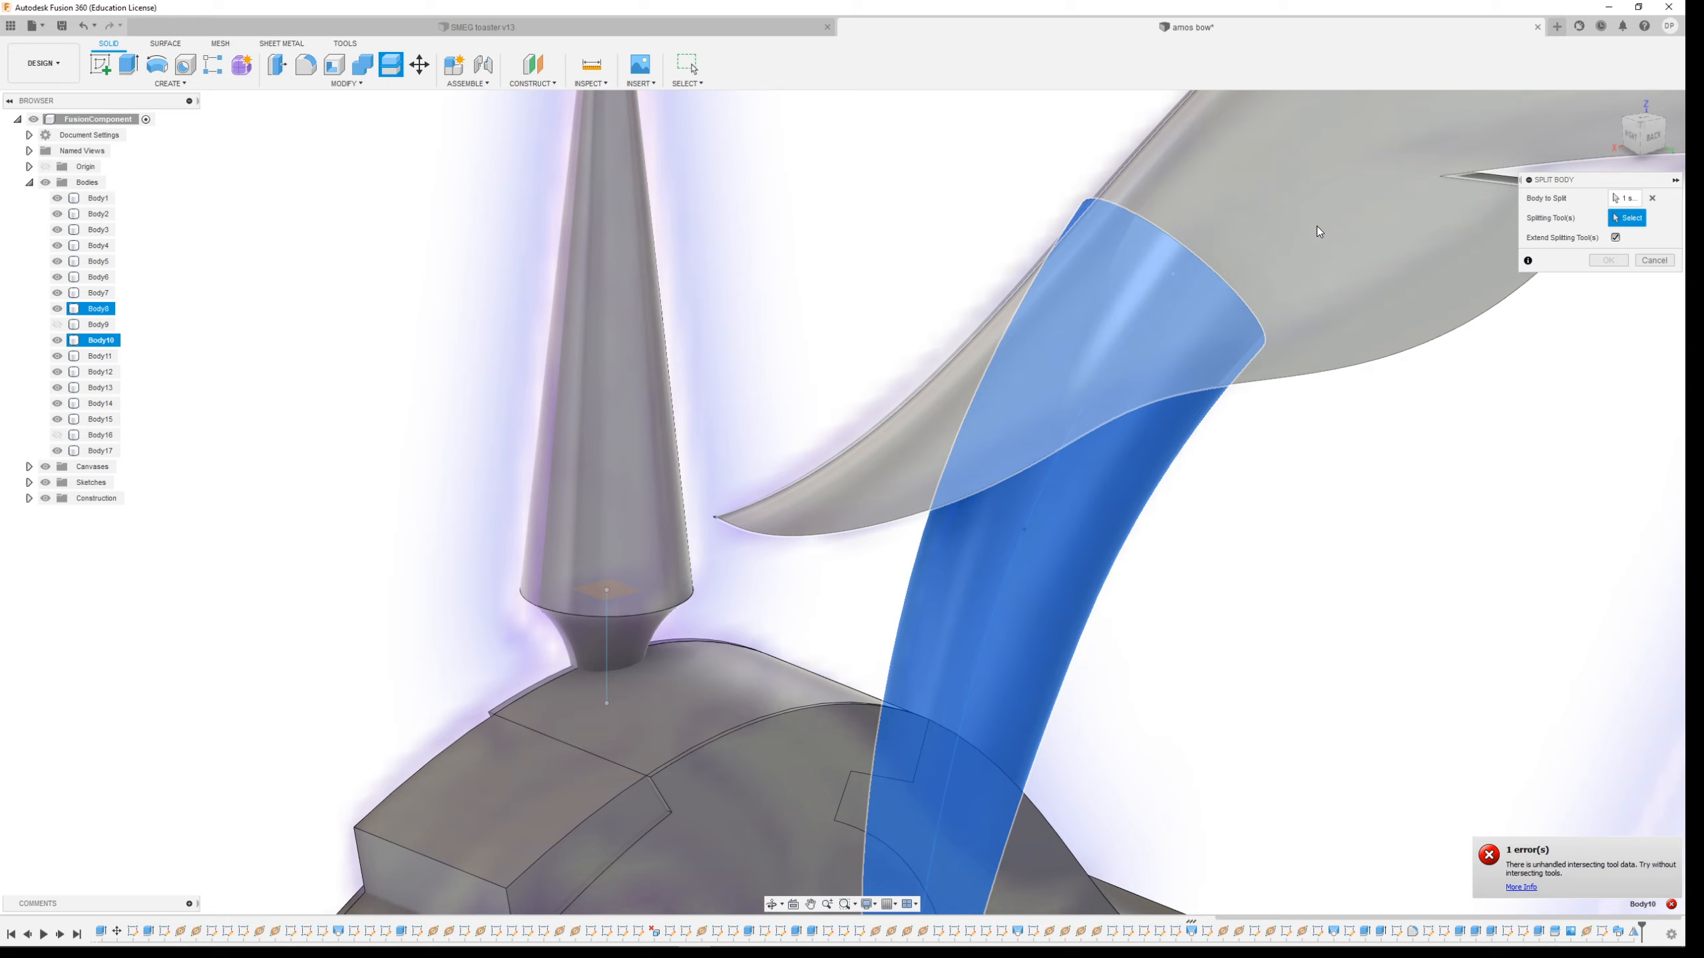
click(1316, 226)
shift+middle_drag(1228, 506, 1319, 483)
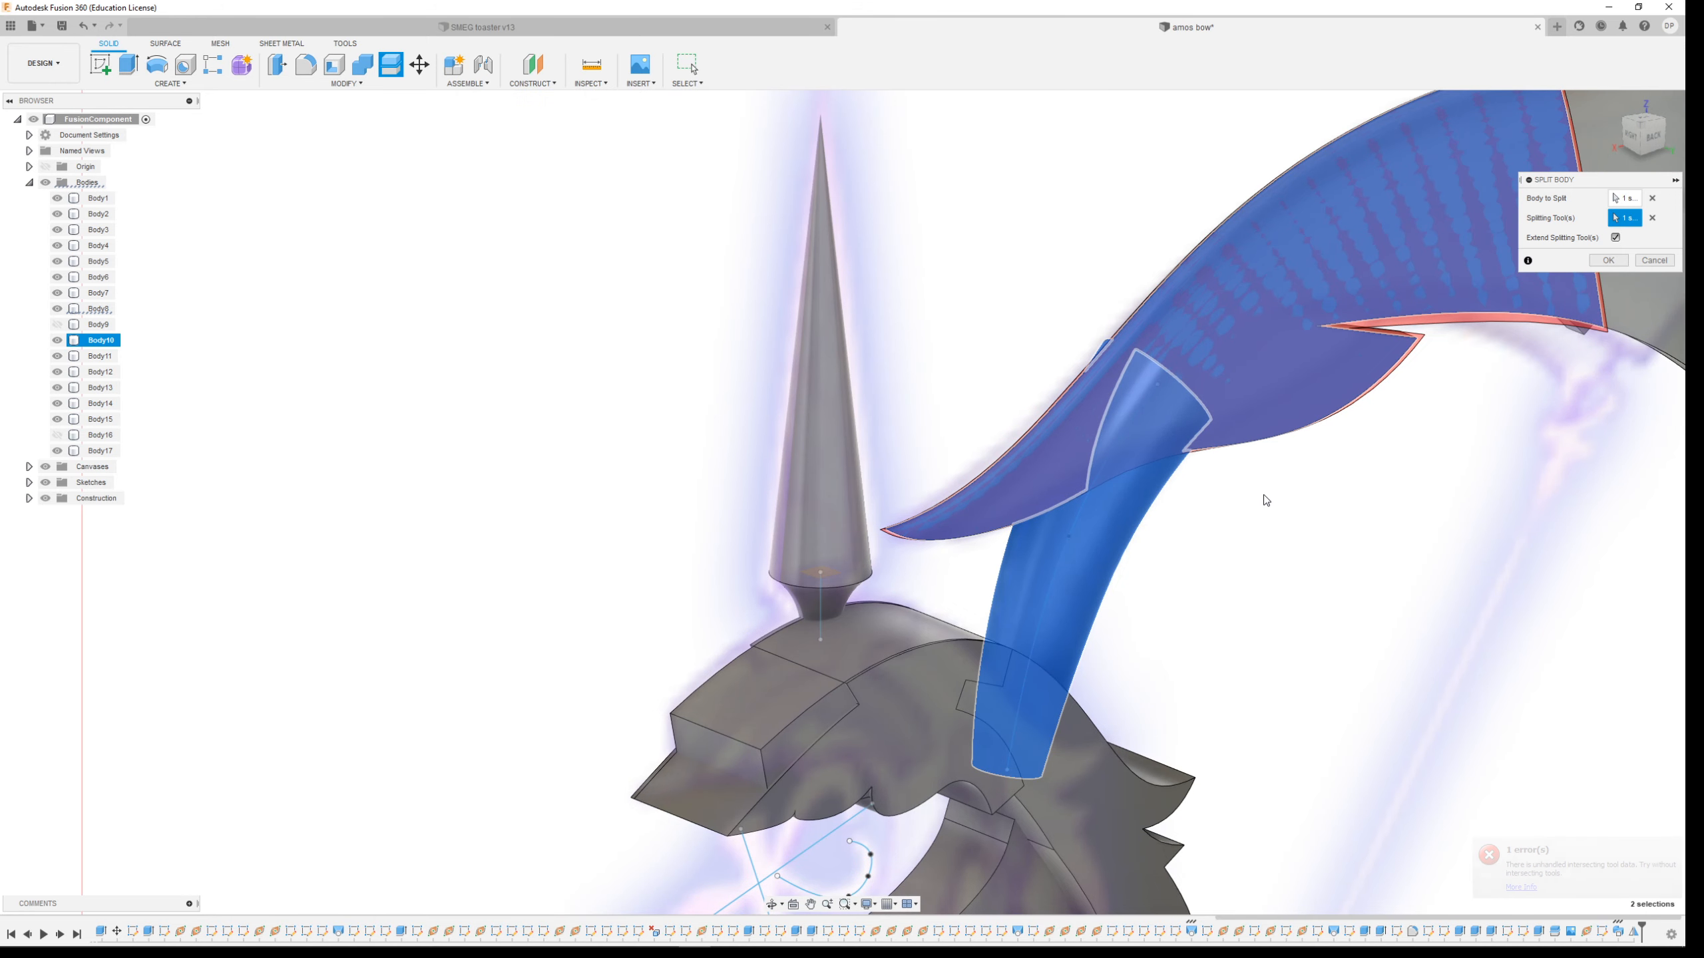
scroll(1264, 494, up, 3)
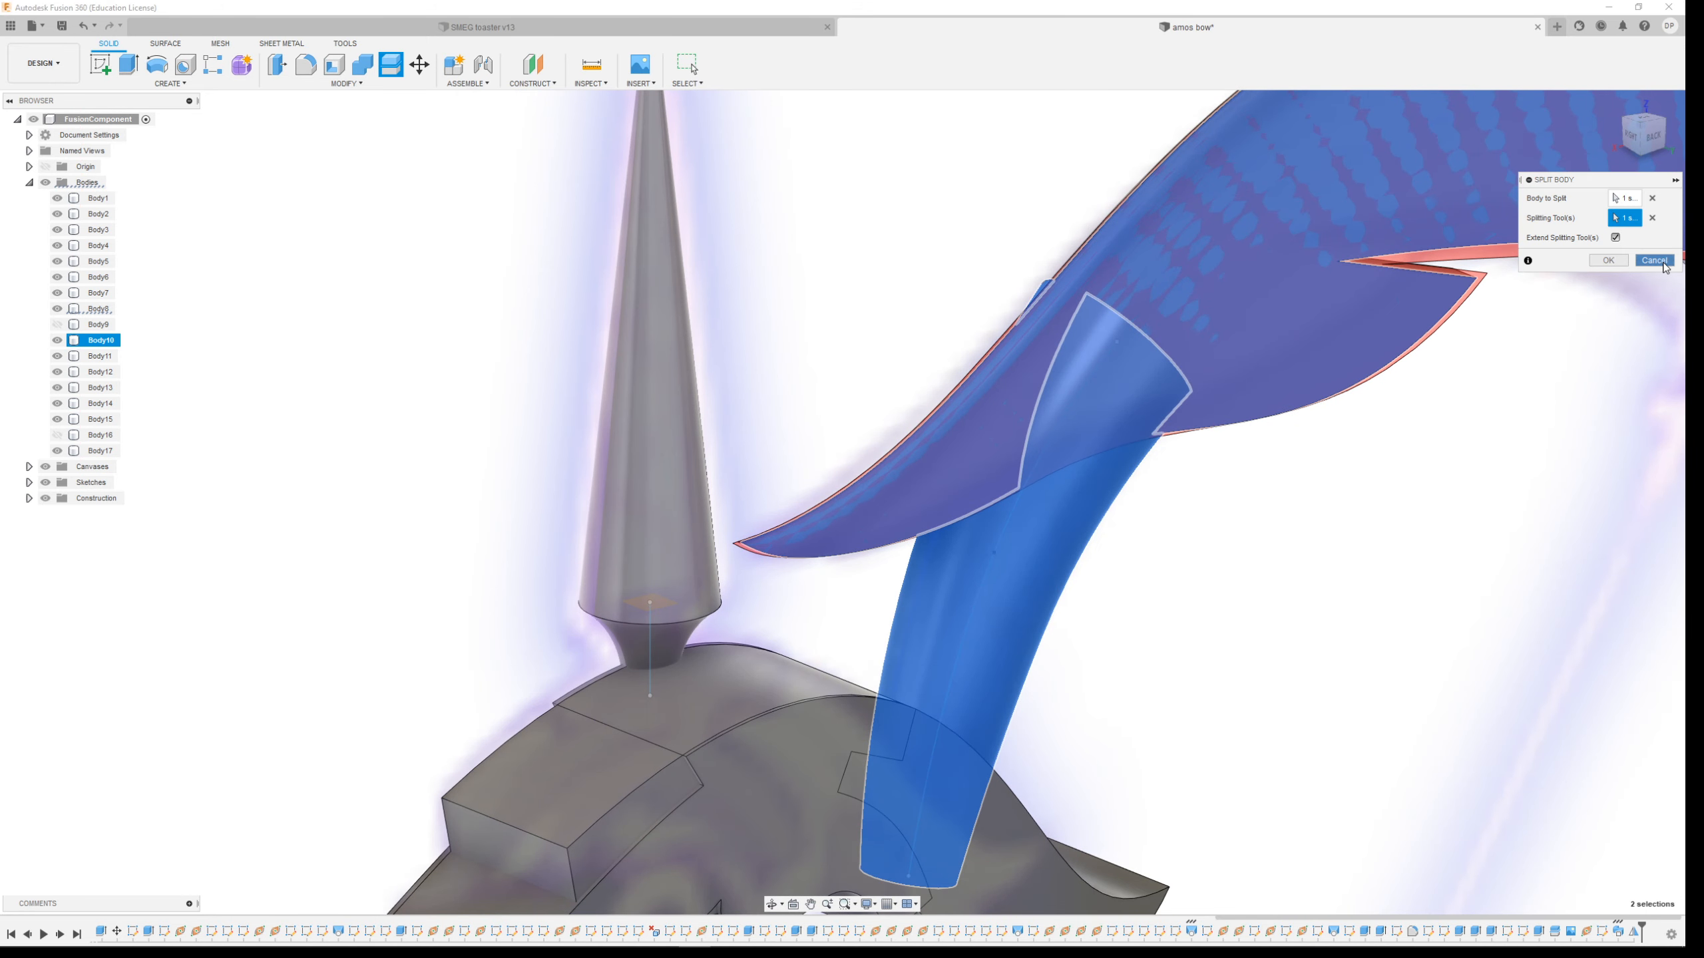
click(1654, 261)
Expand the sketches list and show Sketch68 with the limb-tip profile
scroll(1264, 572, up, 2)
shift+middle_drag(1296, 576, 1202, 586)
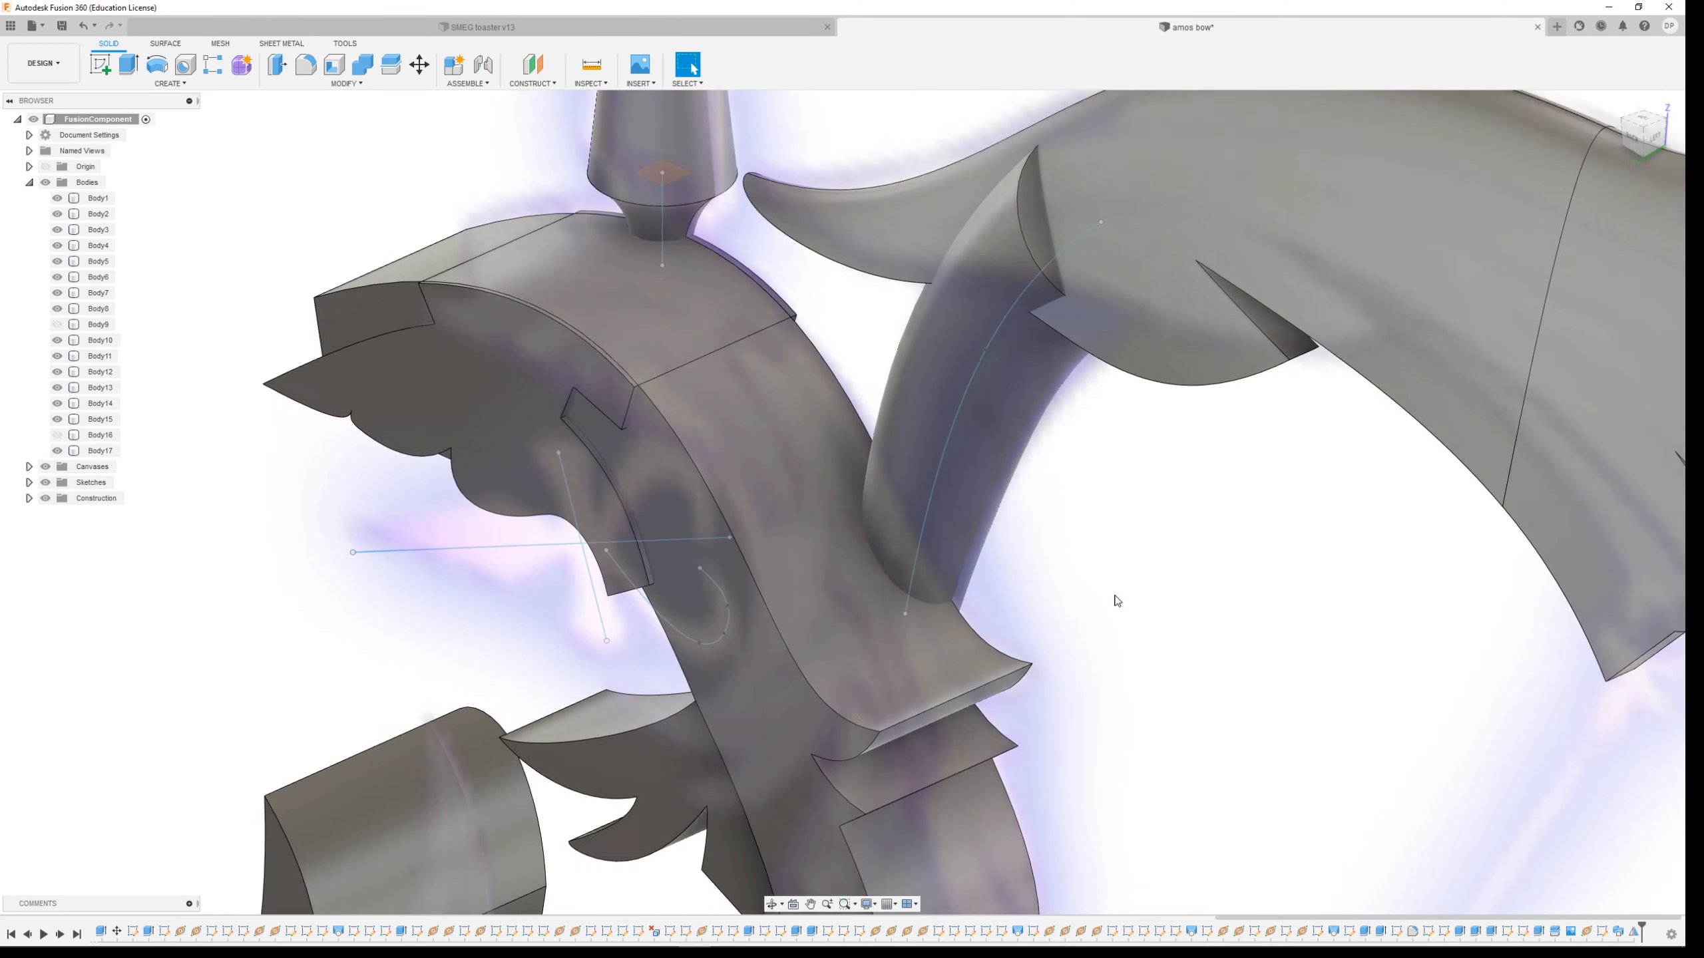
scroll(1117, 601, down, 5)
click(1427, 423)
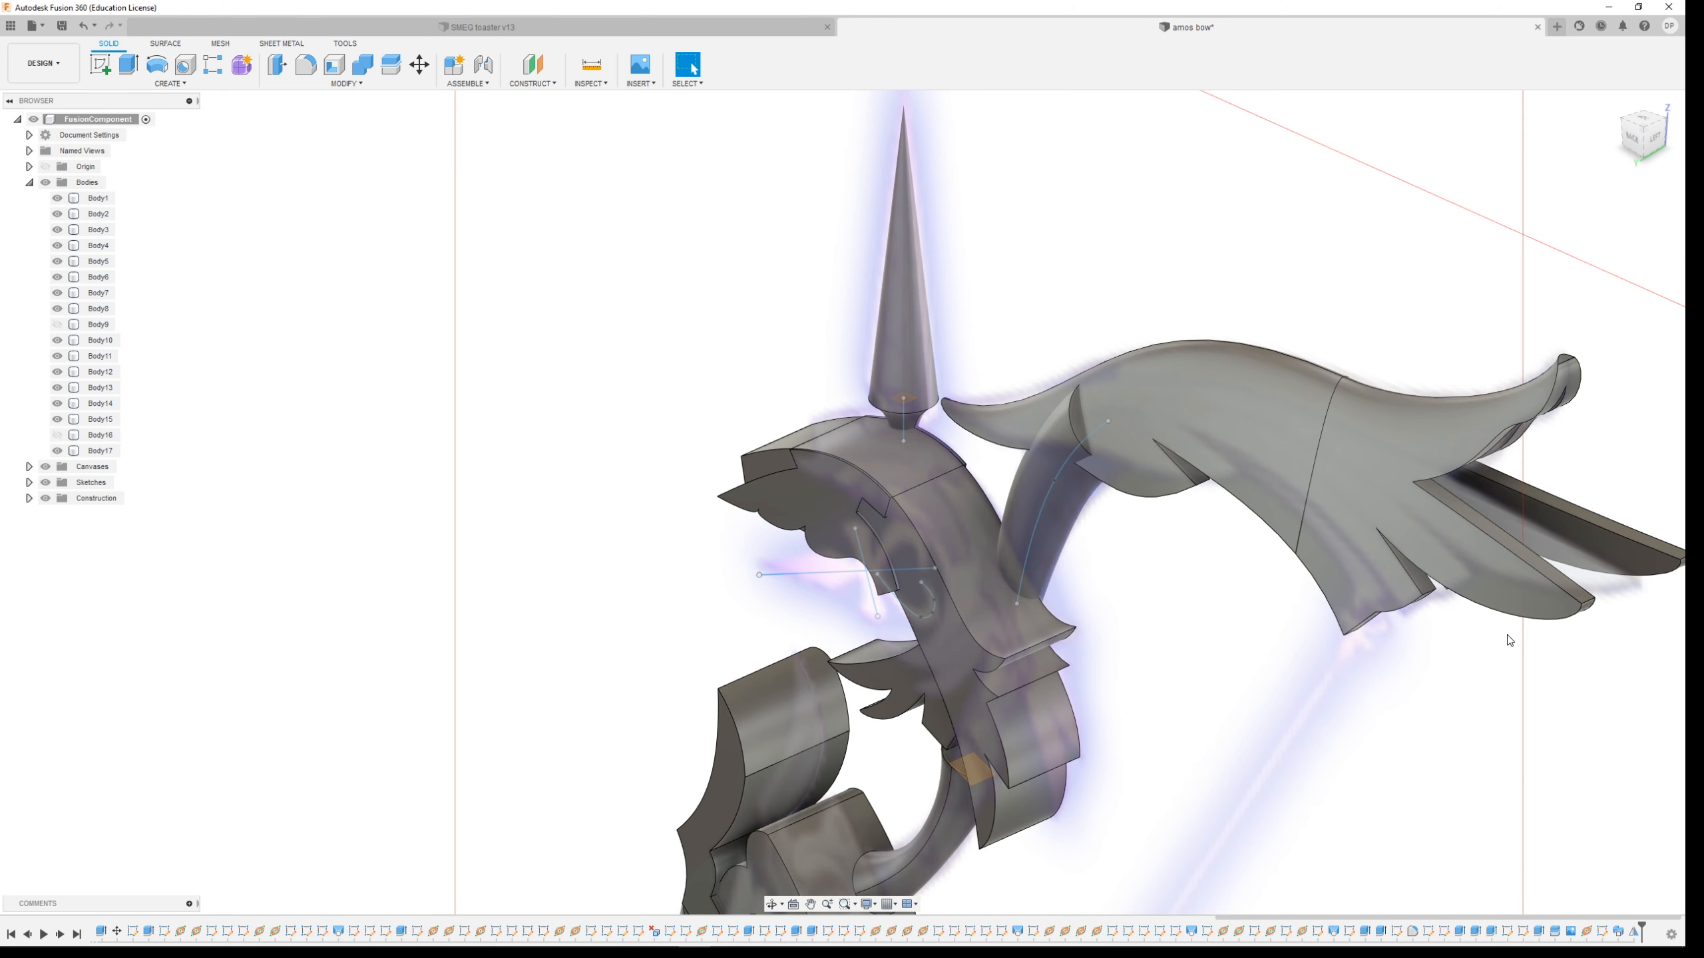
click(28, 482)
scroll(28, 483, down, 10)
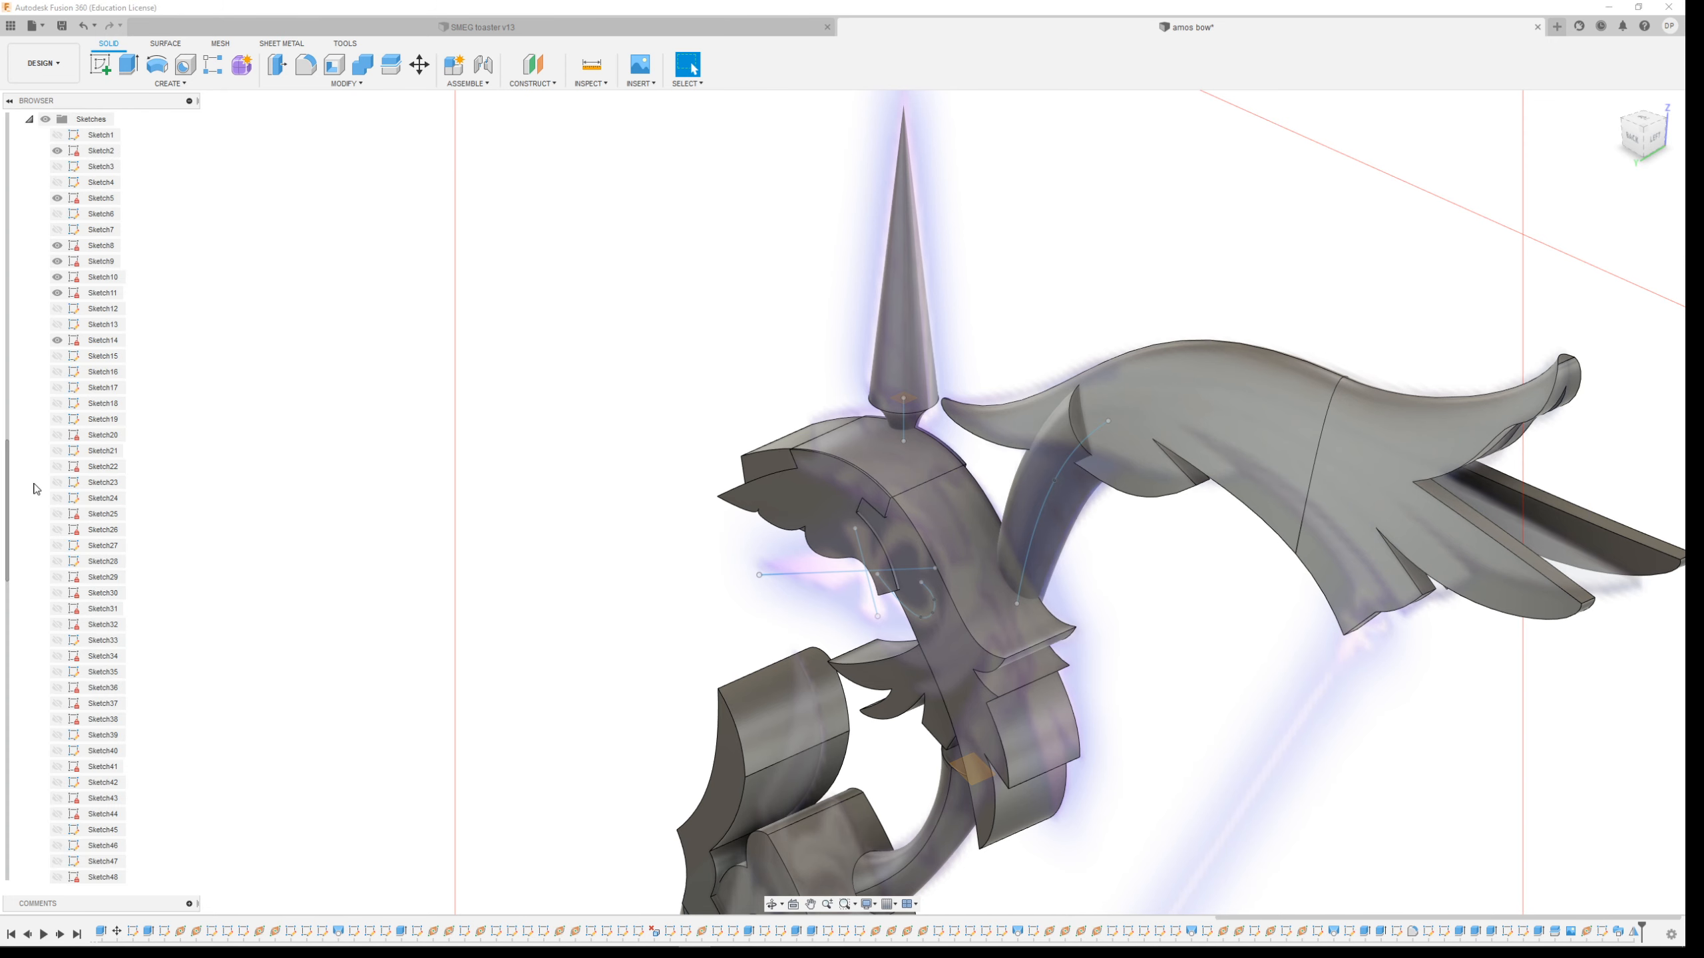
scroll(86, 848, down, 5)
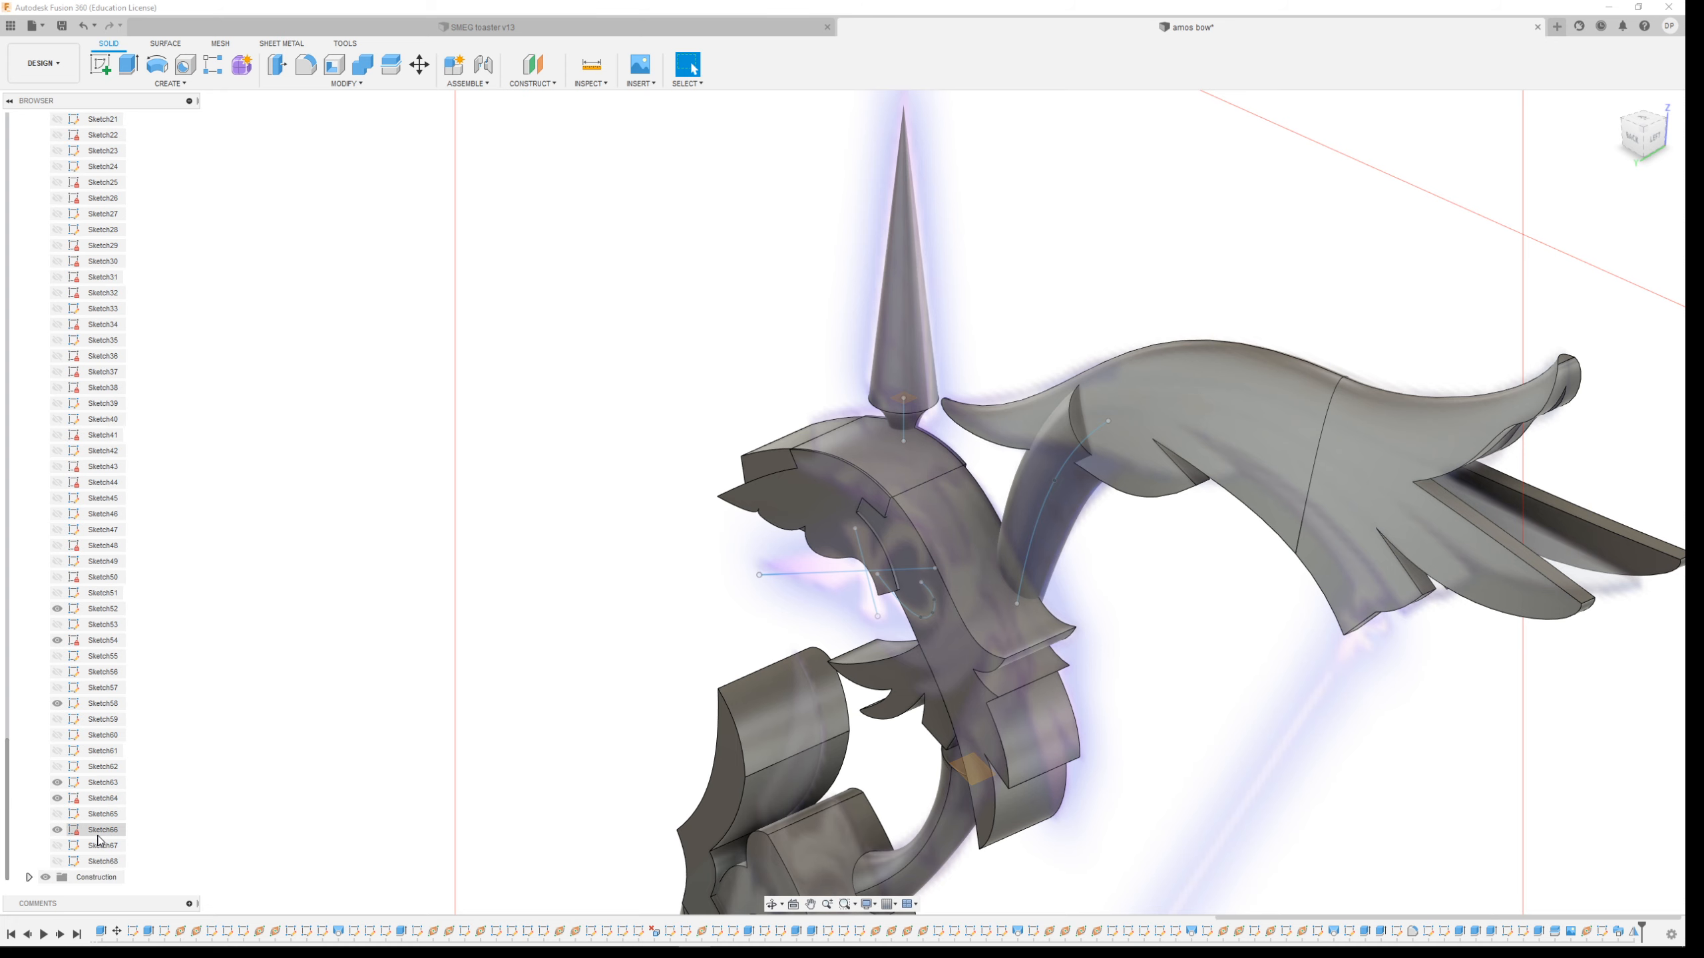
click(57, 861)
scroll(884, 489, down, 2)
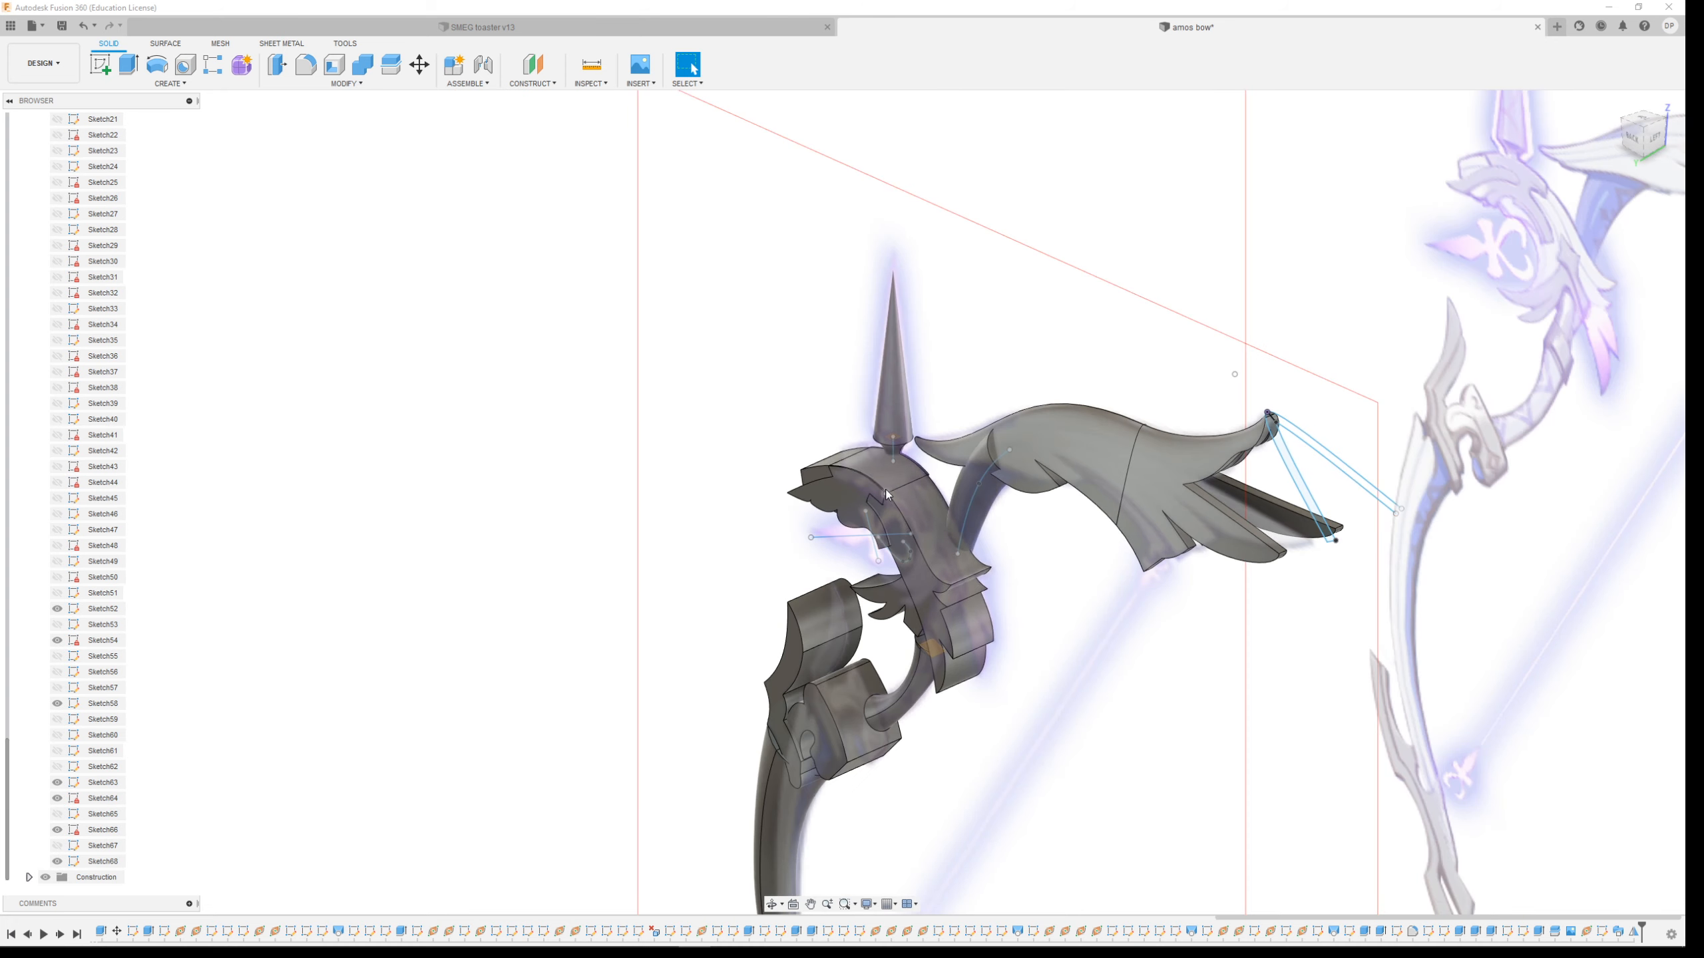
scroll(992, 440, up, 4)
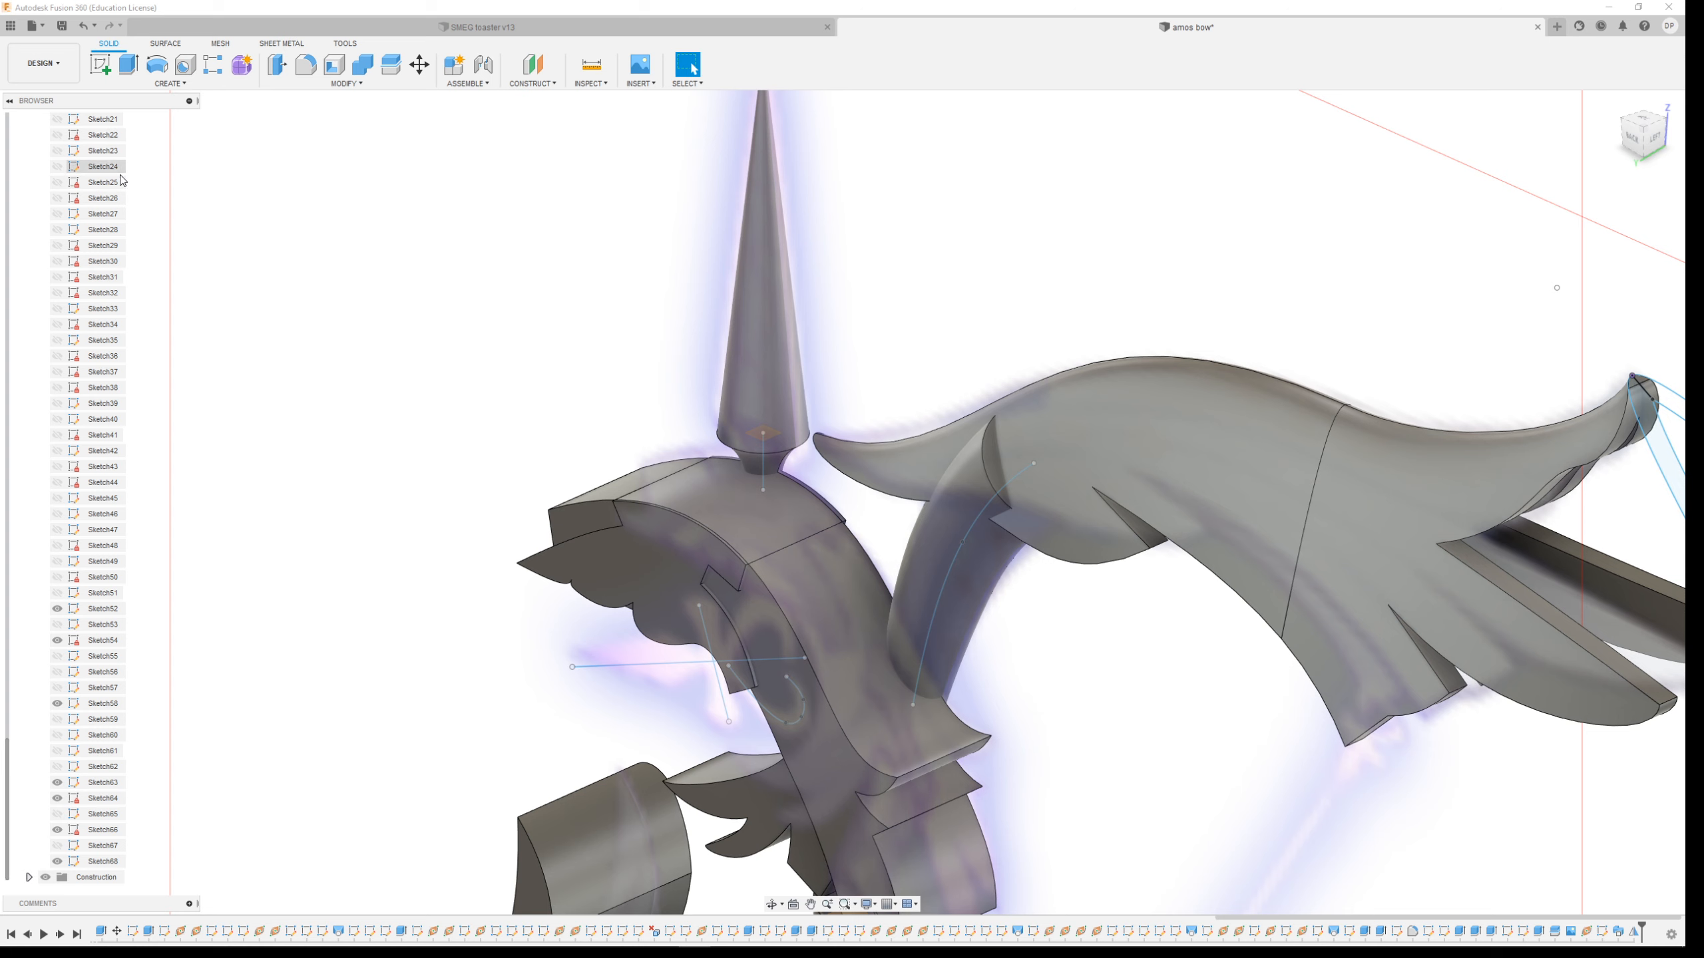
click(169, 84)
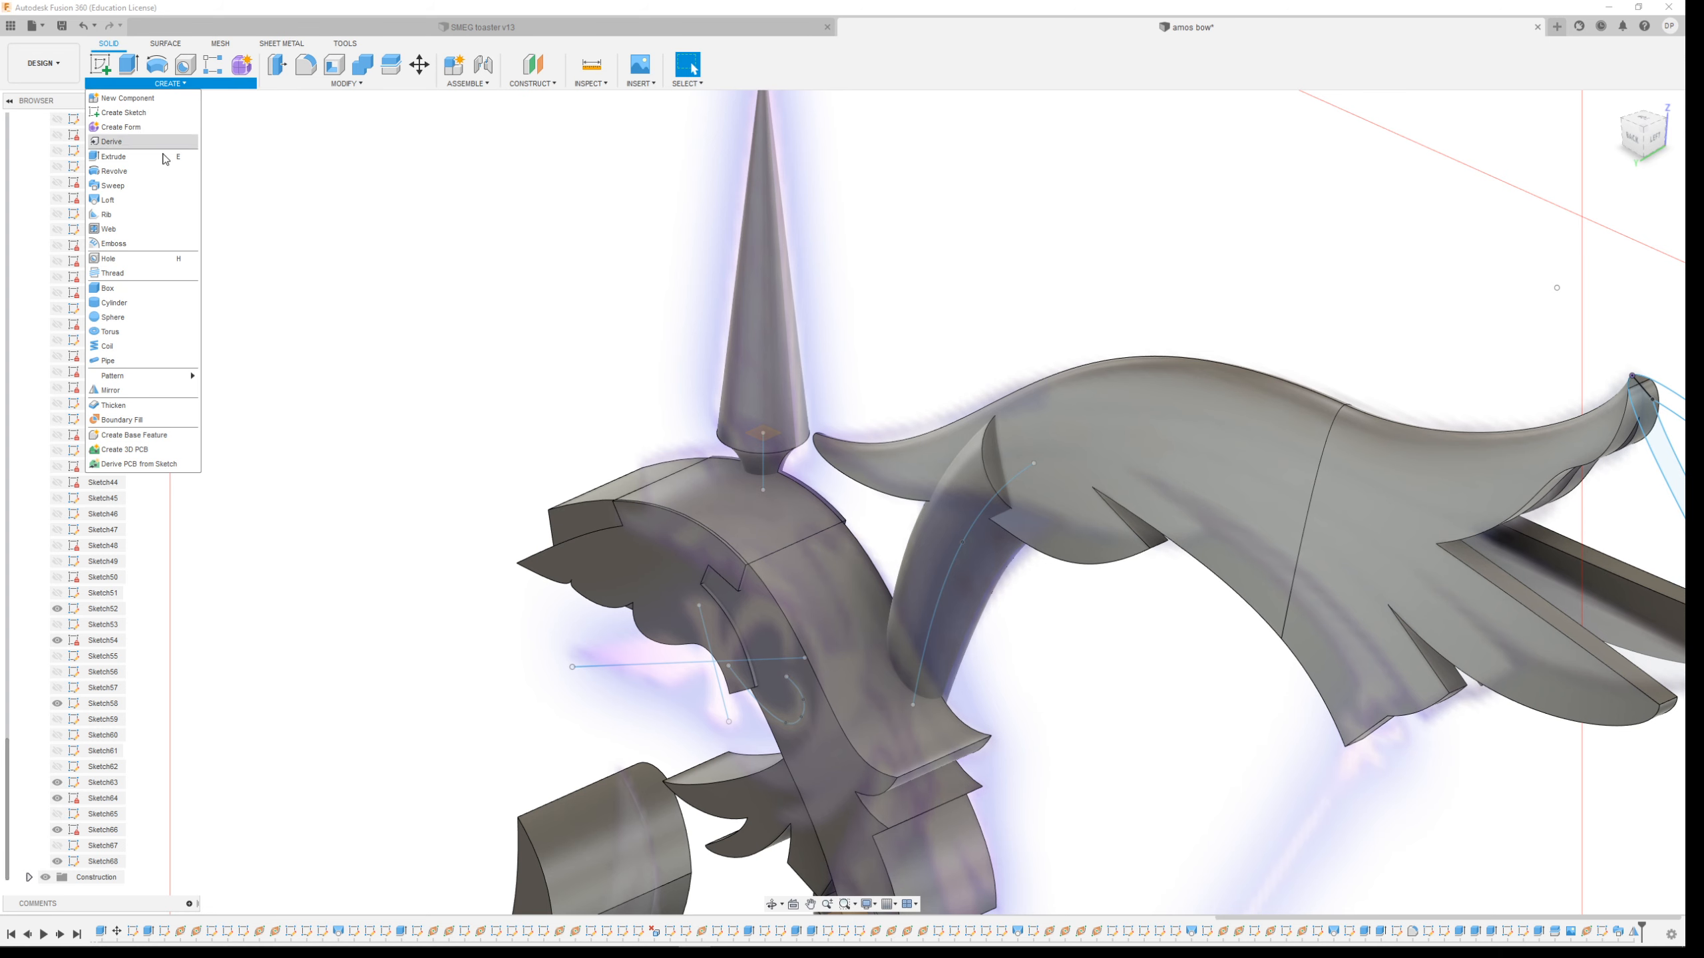
click(112, 185)
scroll(1427, 457, down, 2)
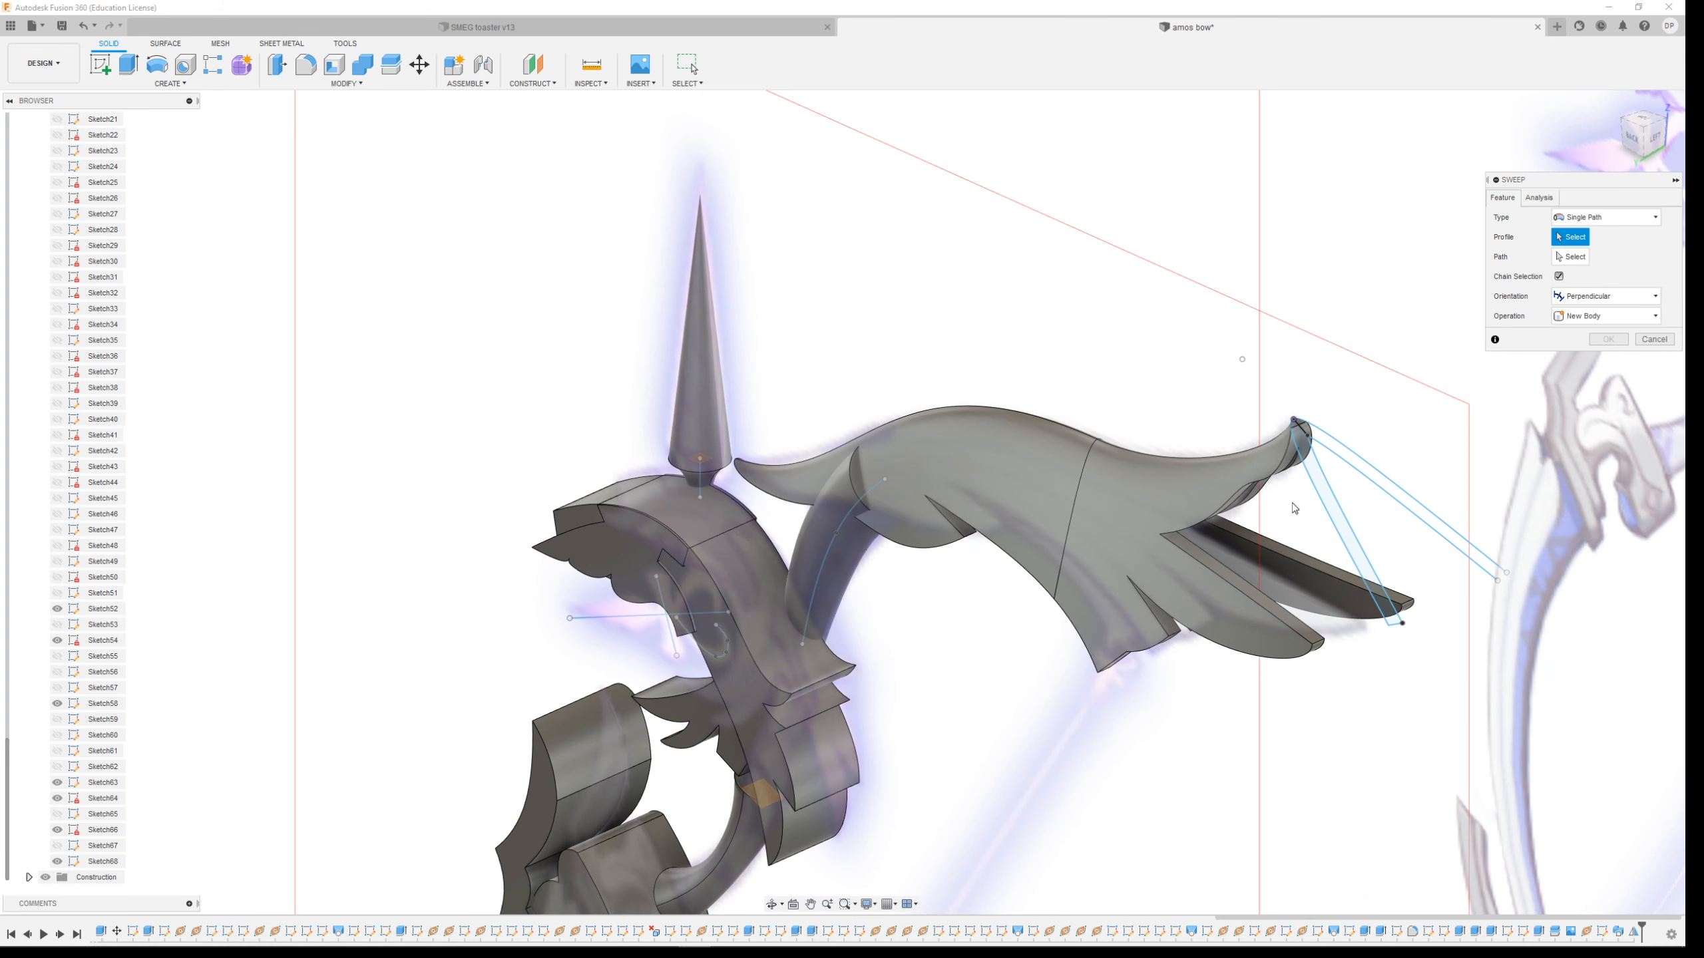
scroll(1427, 457, up, 2)
click(1344, 498)
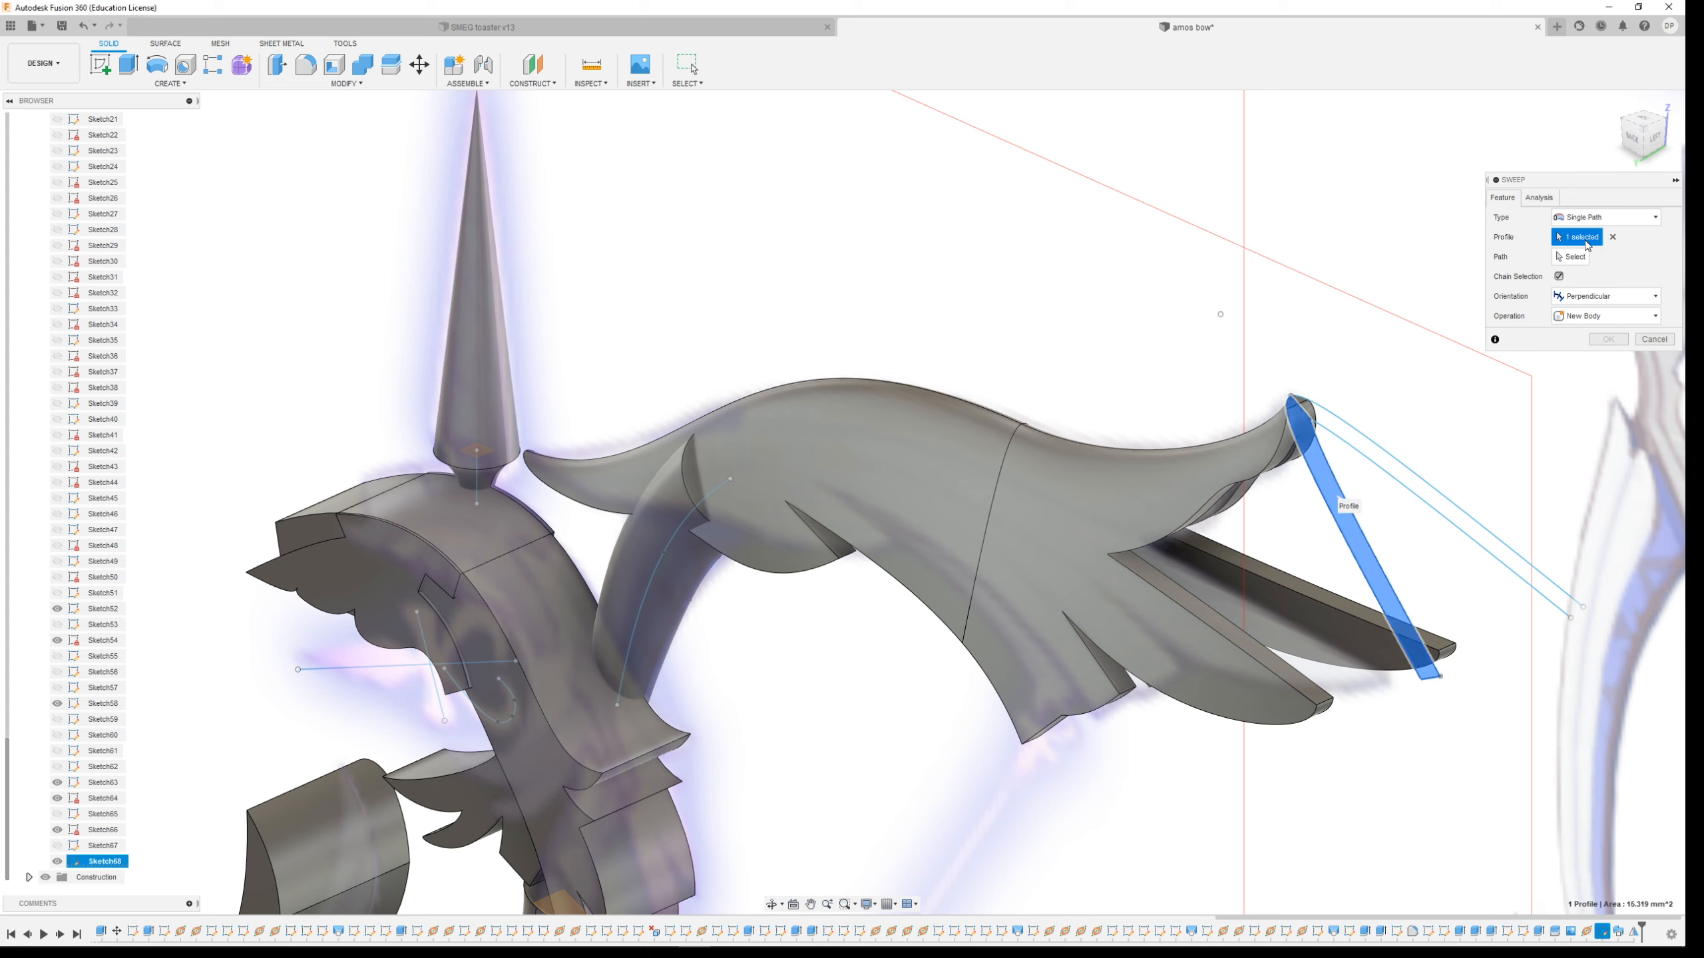
click(1651, 340)
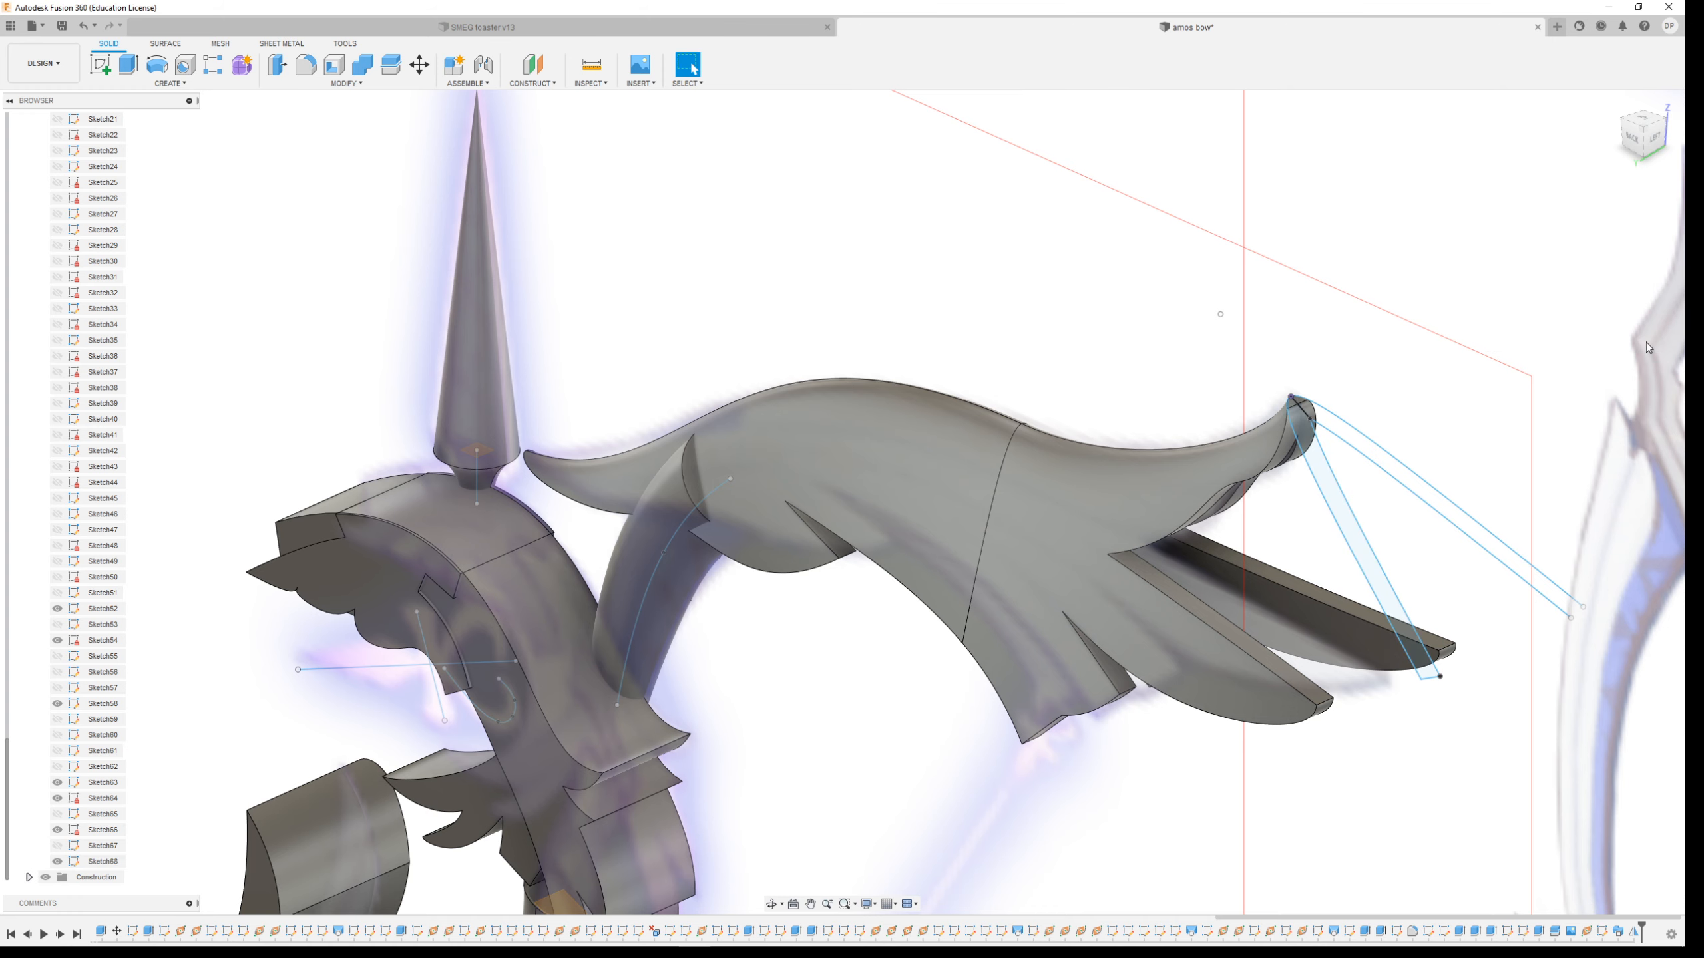
Create a new sketch on the plane of the limb-tip profile and finish it
click(99, 70)
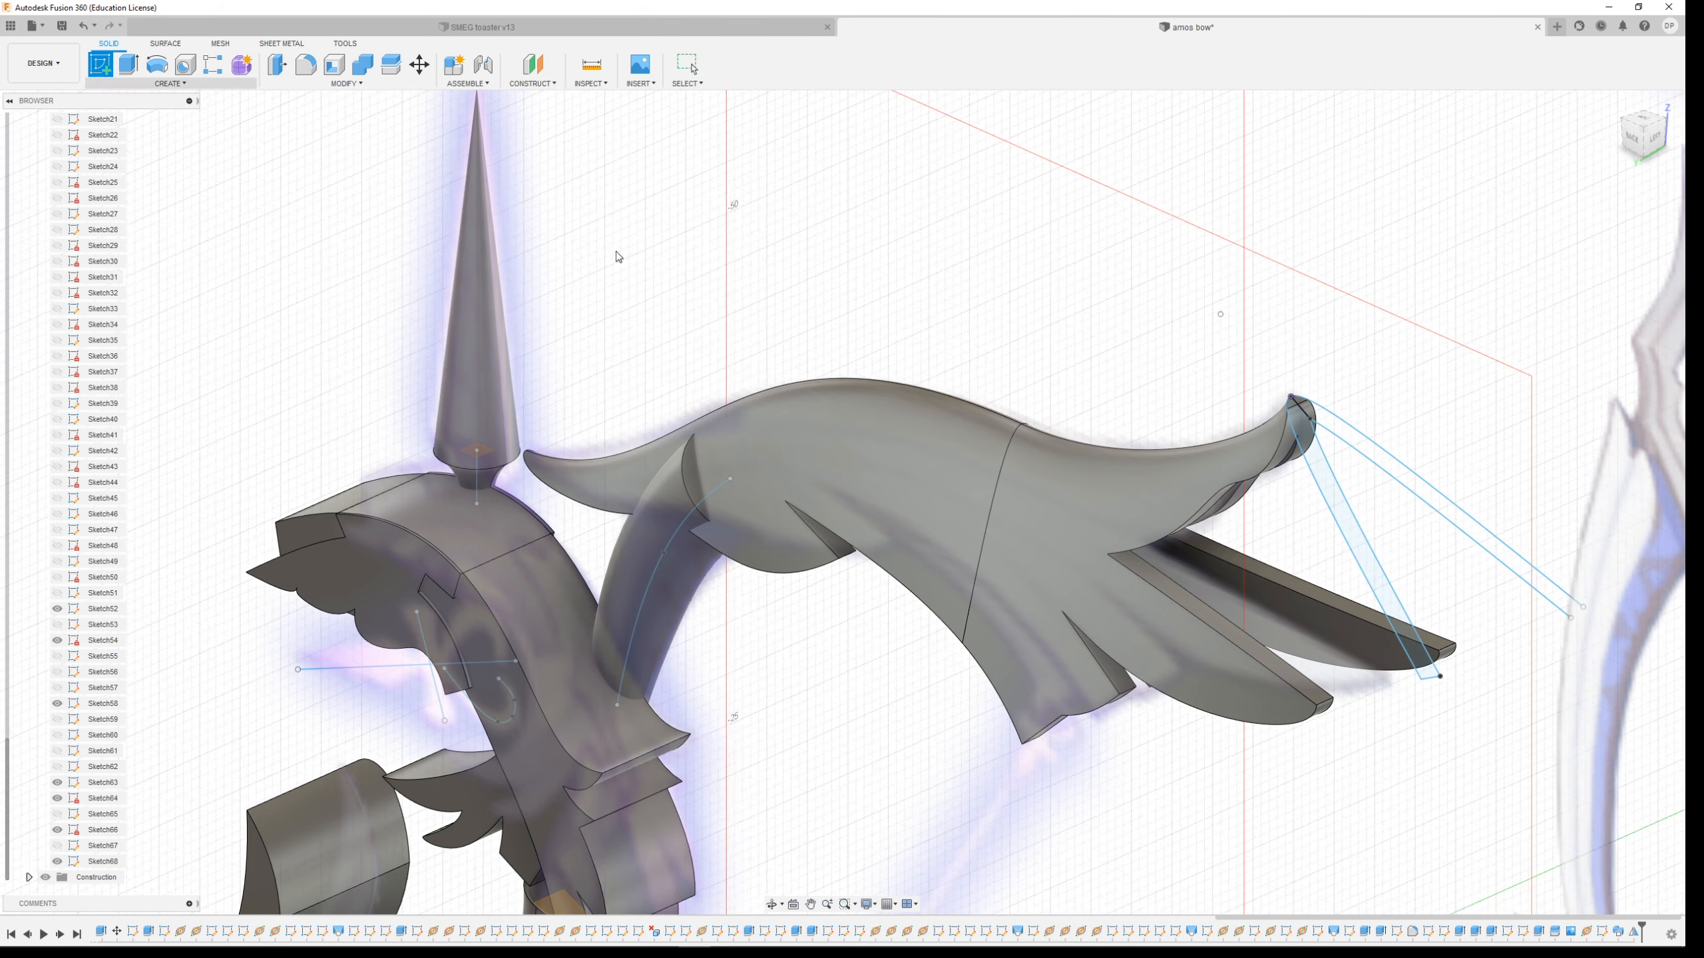
click(1431, 677)
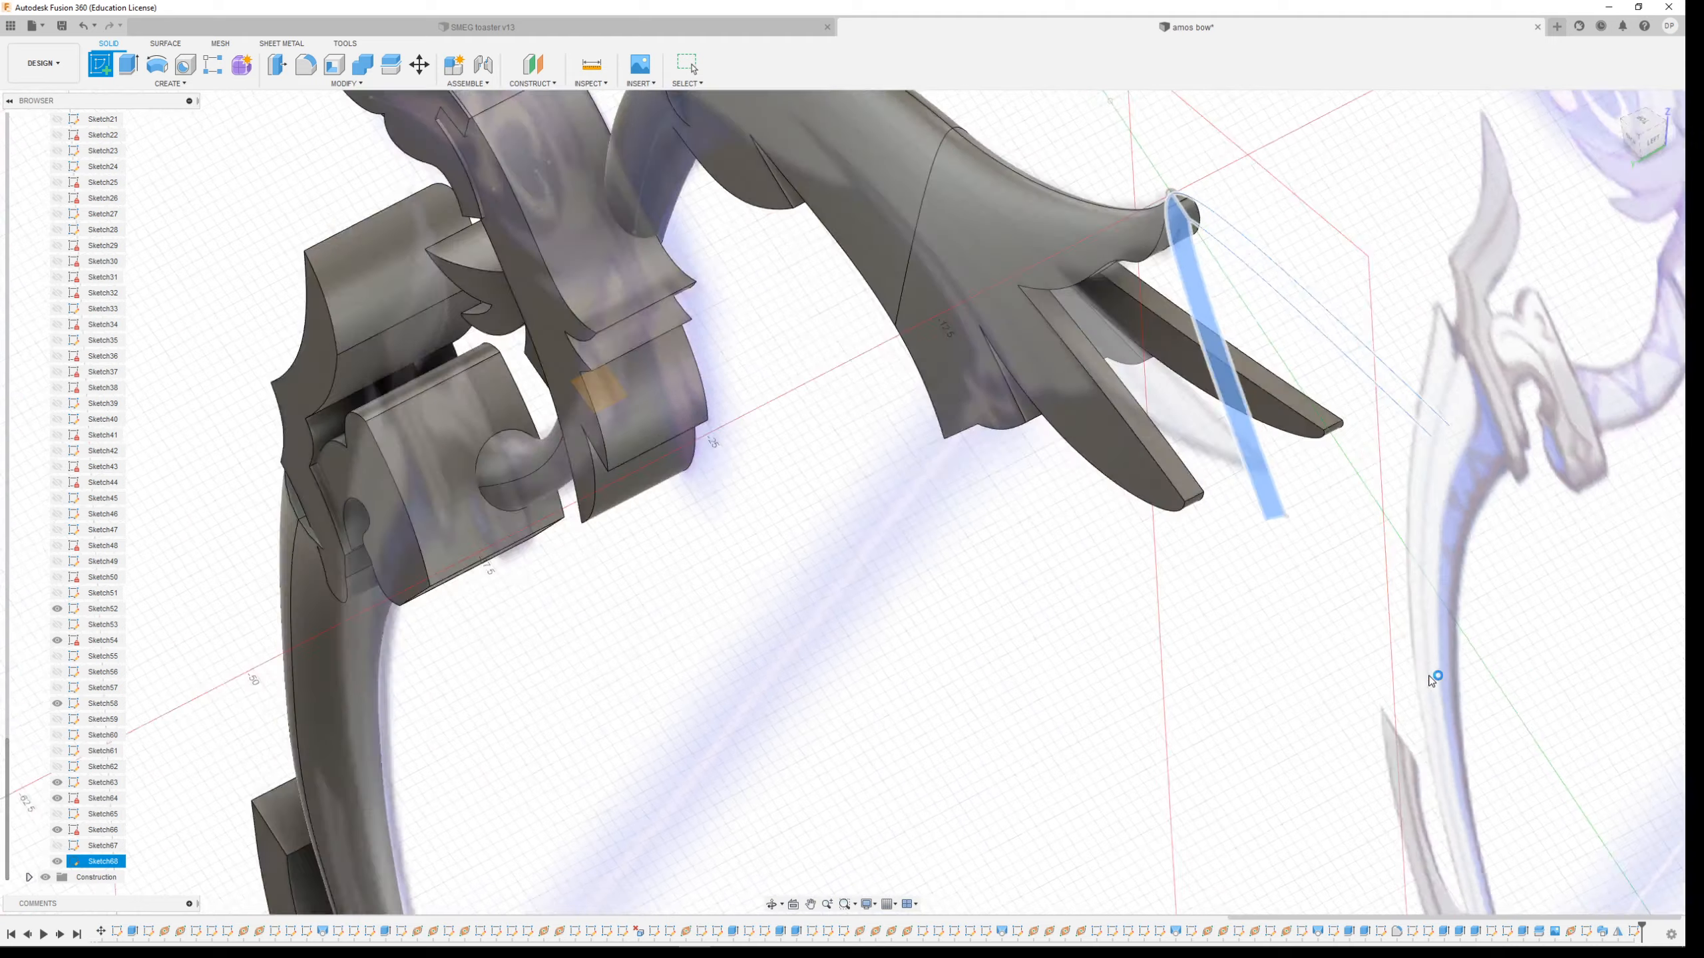
key(l)
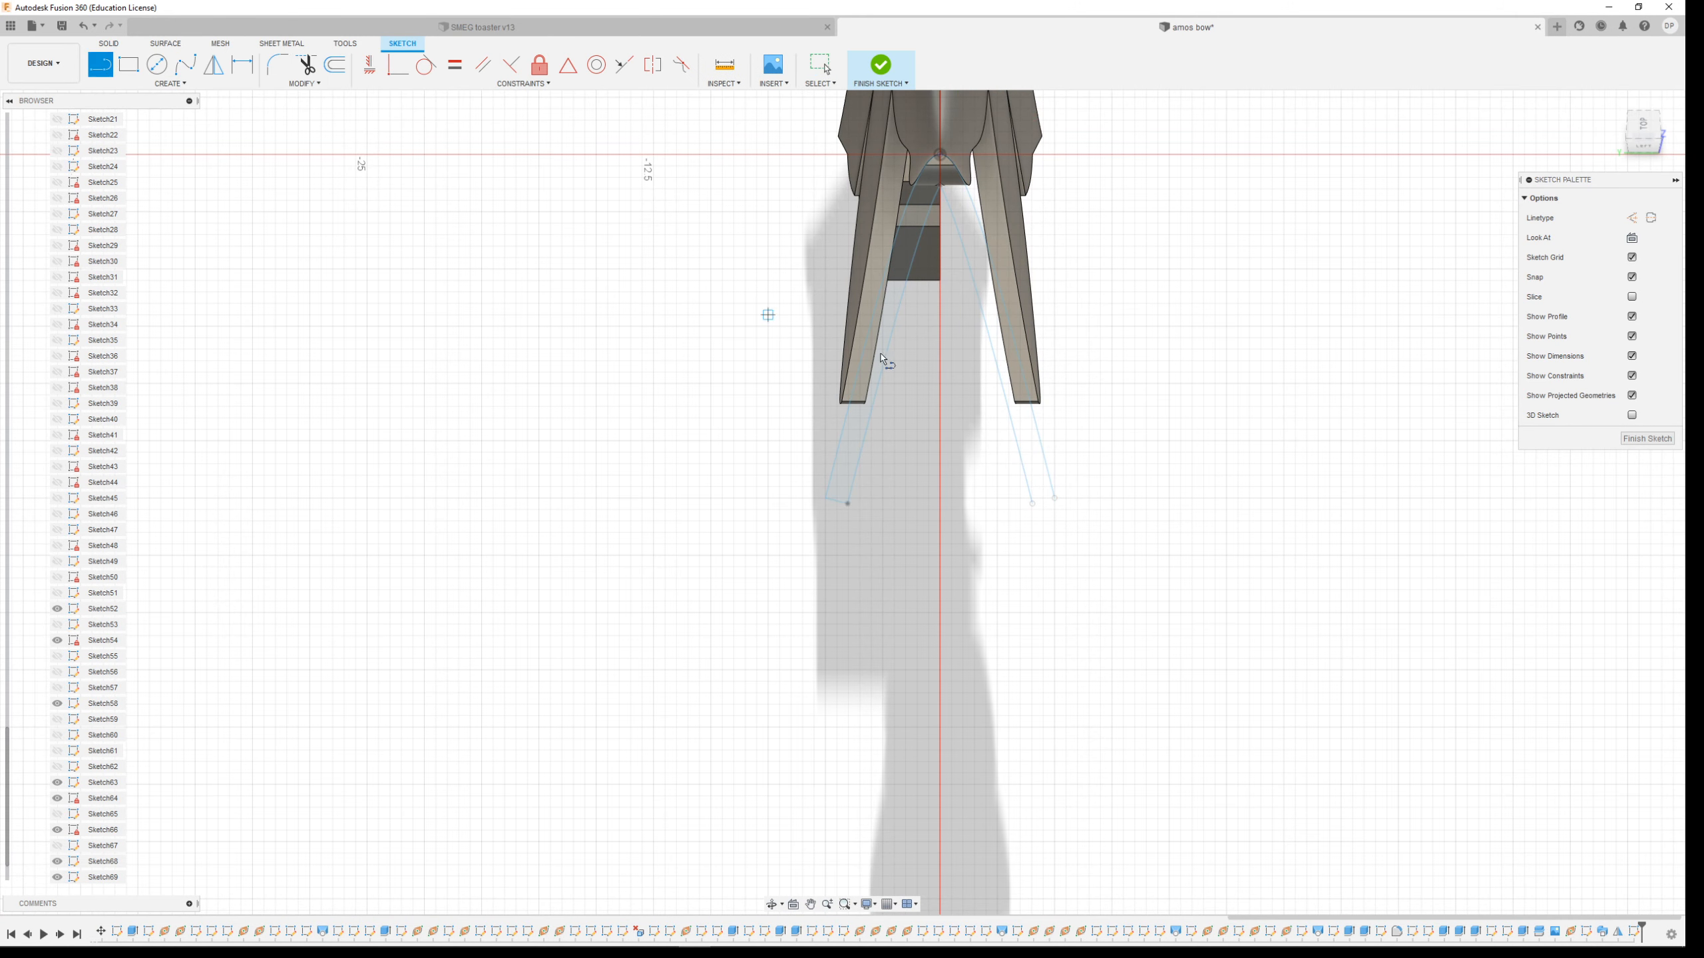
scroll(1043, 503, up, 3)
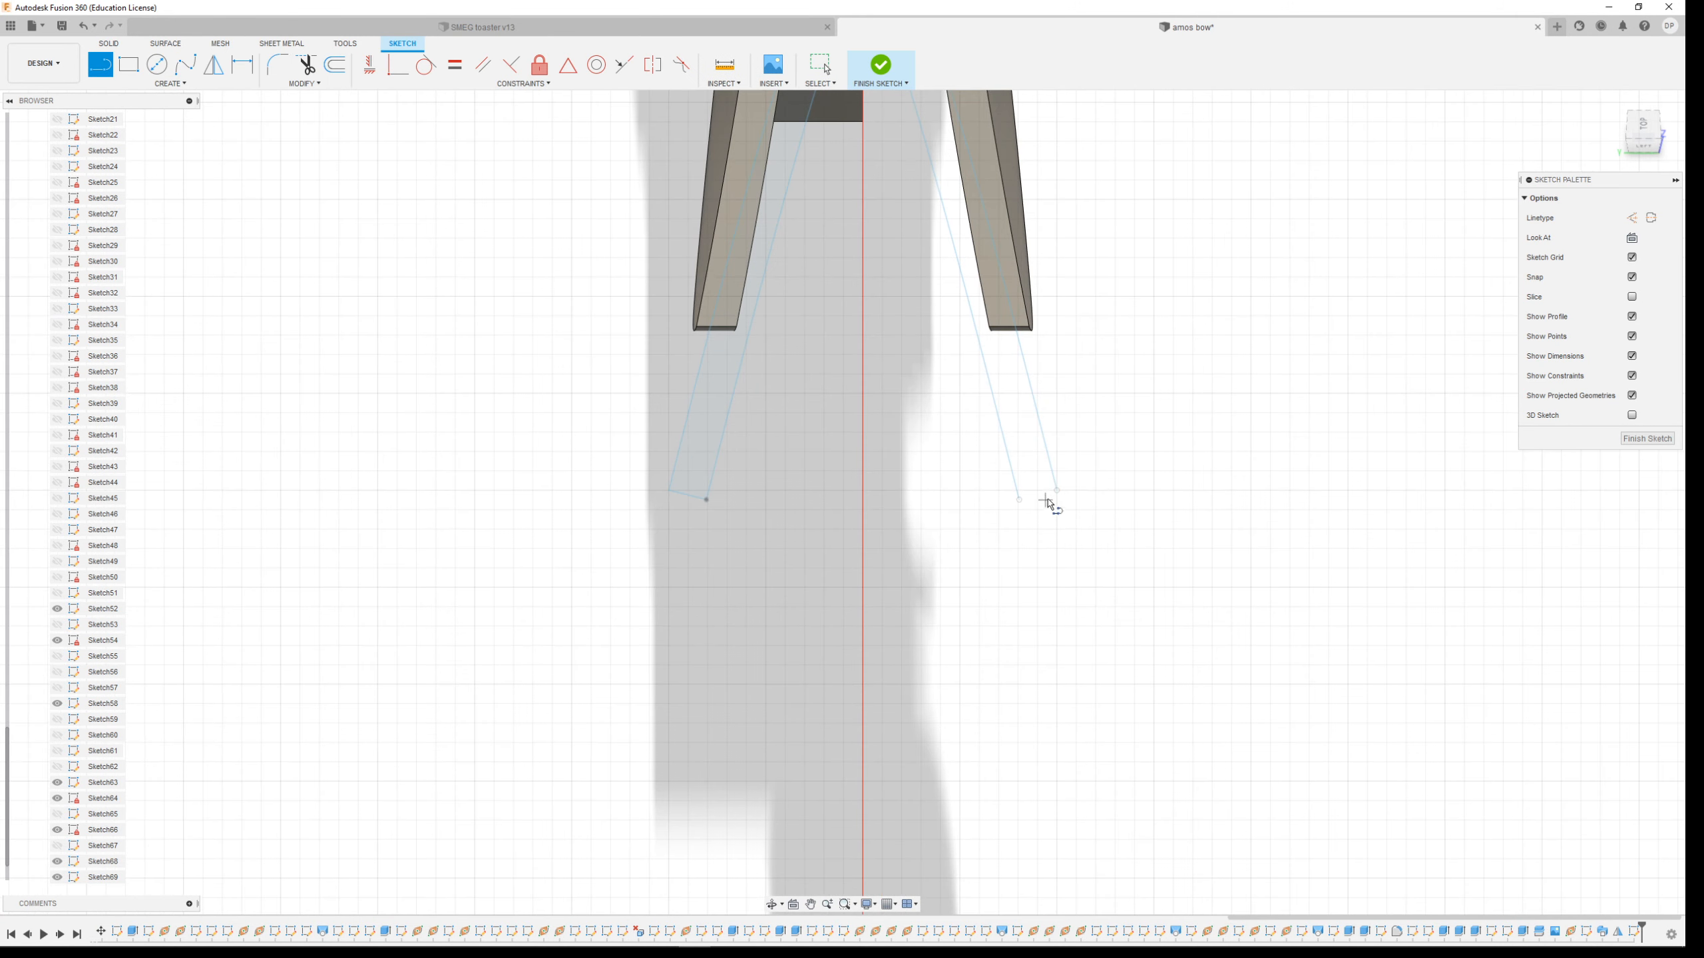
click(878, 67)
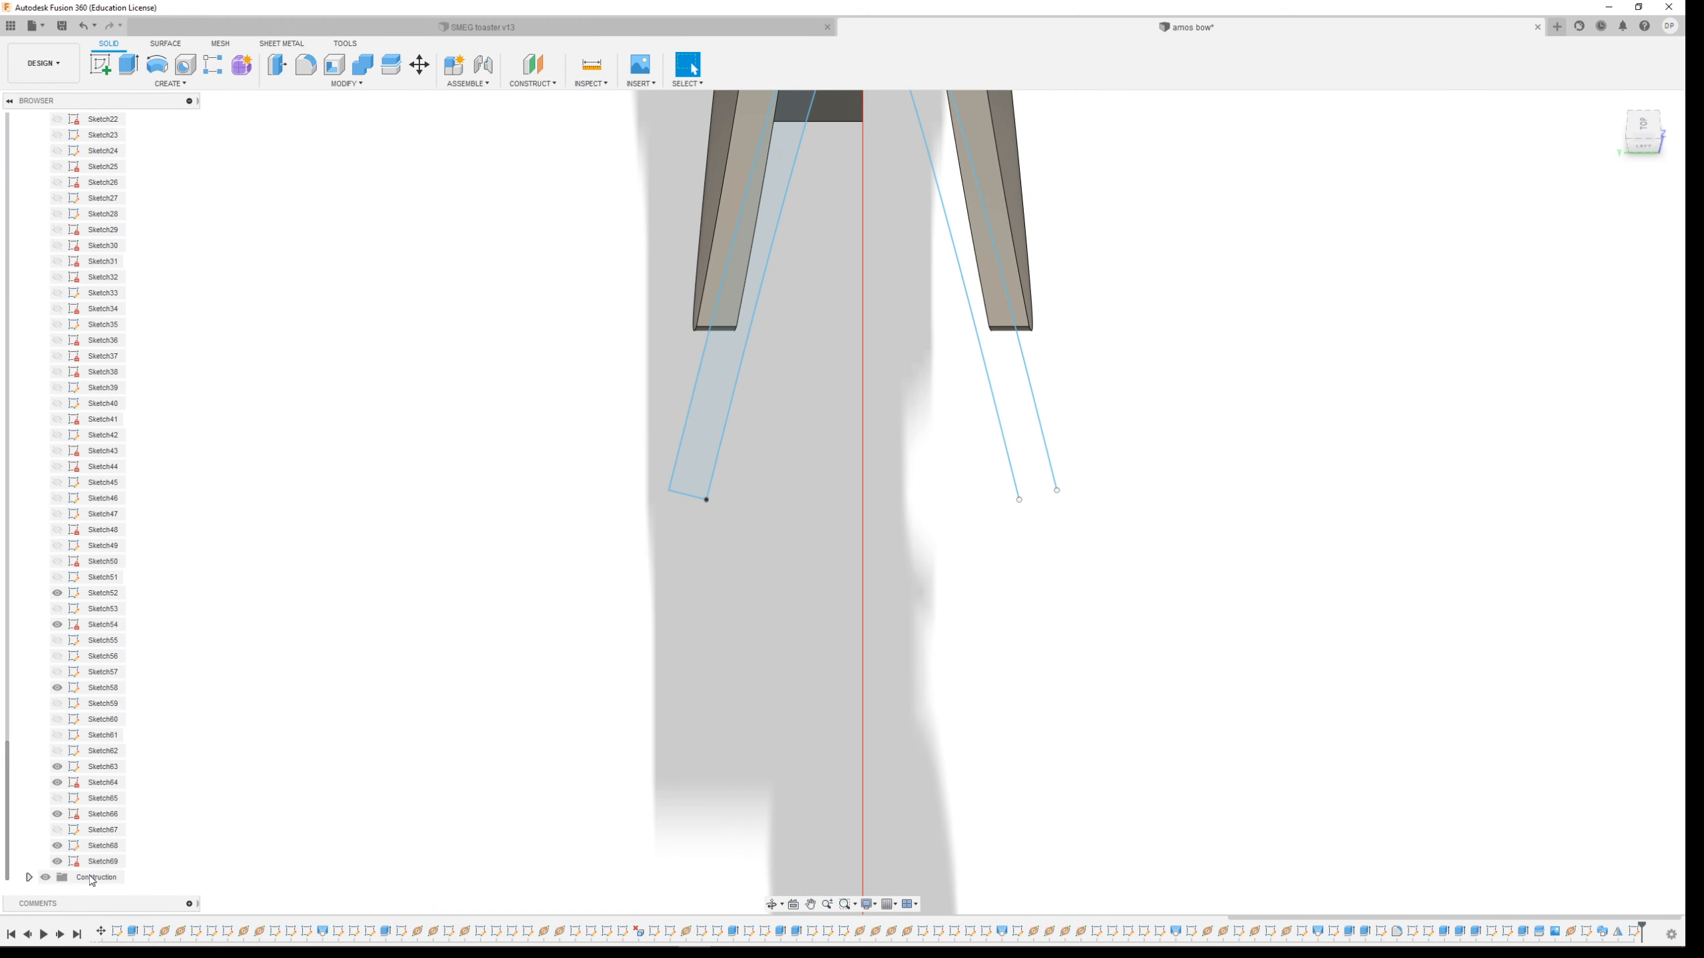
double_click(98, 865)
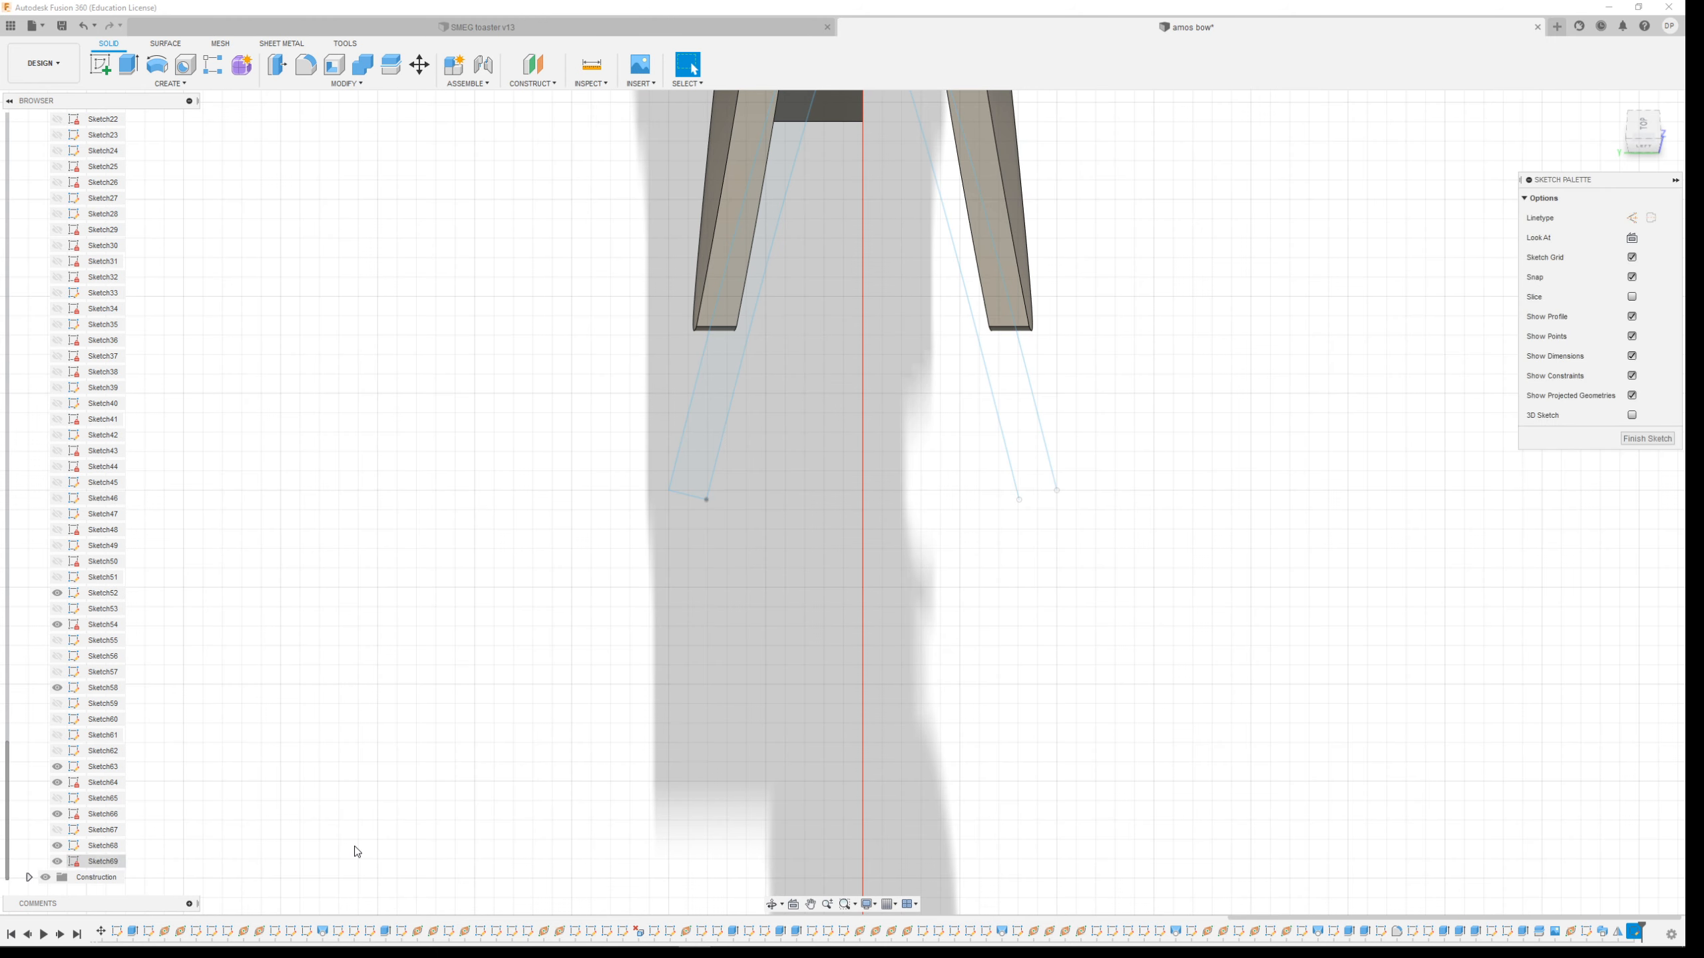
click(99, 64)
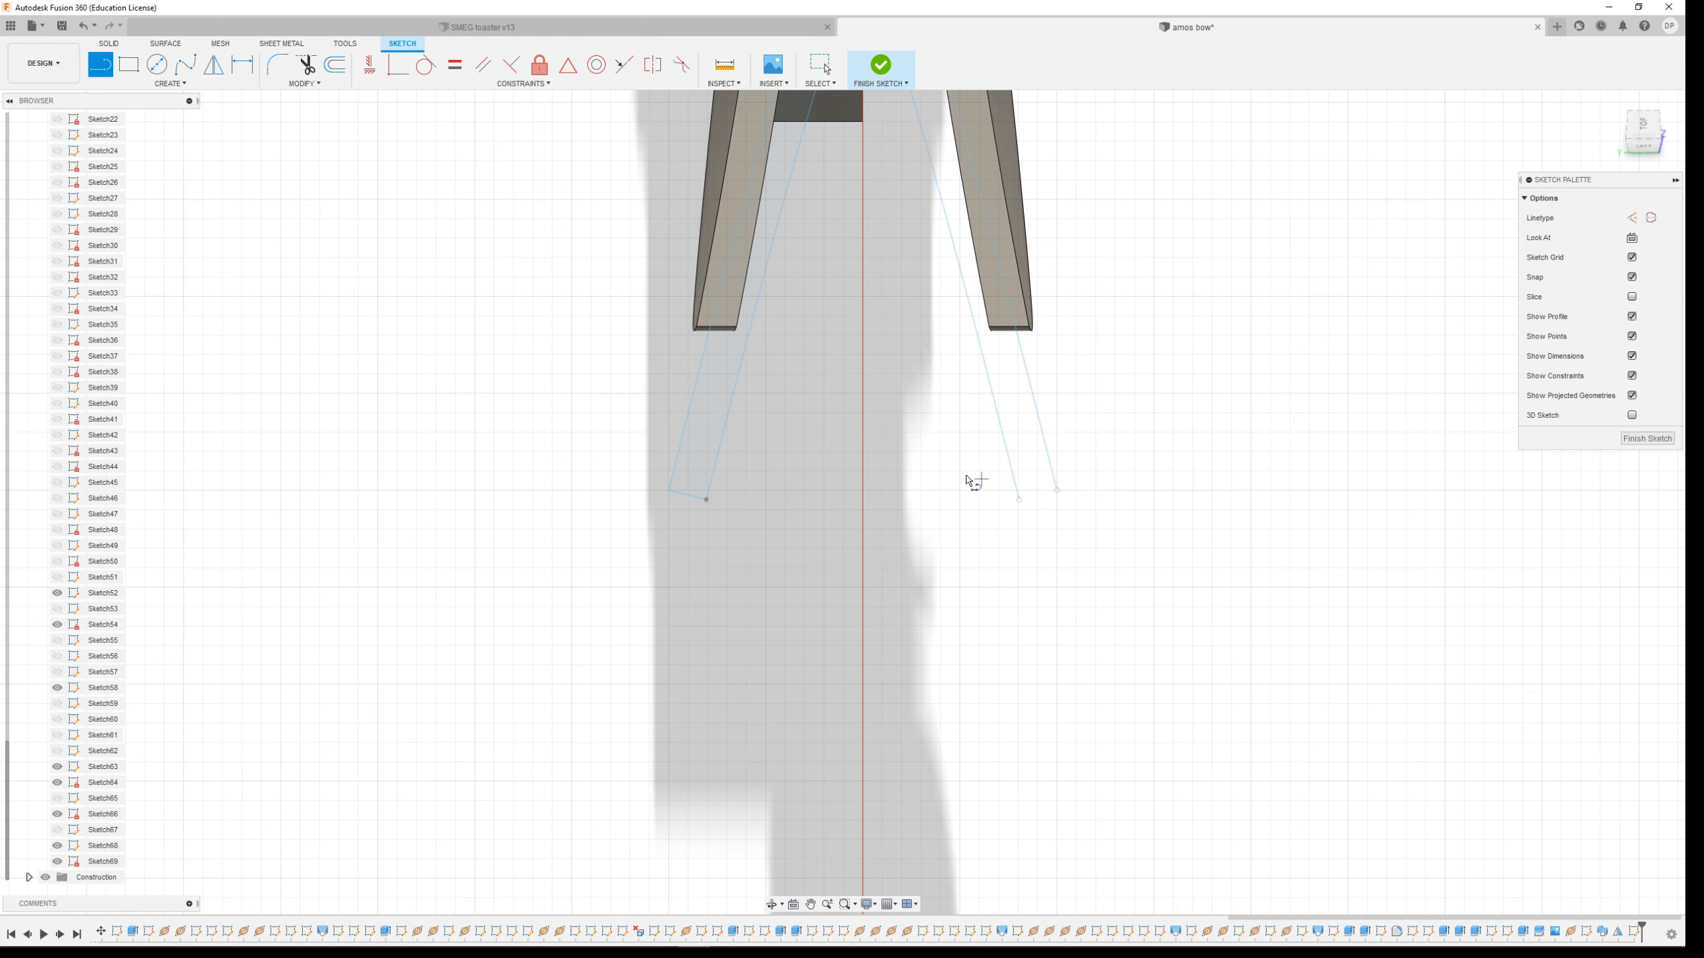
key(Escape)
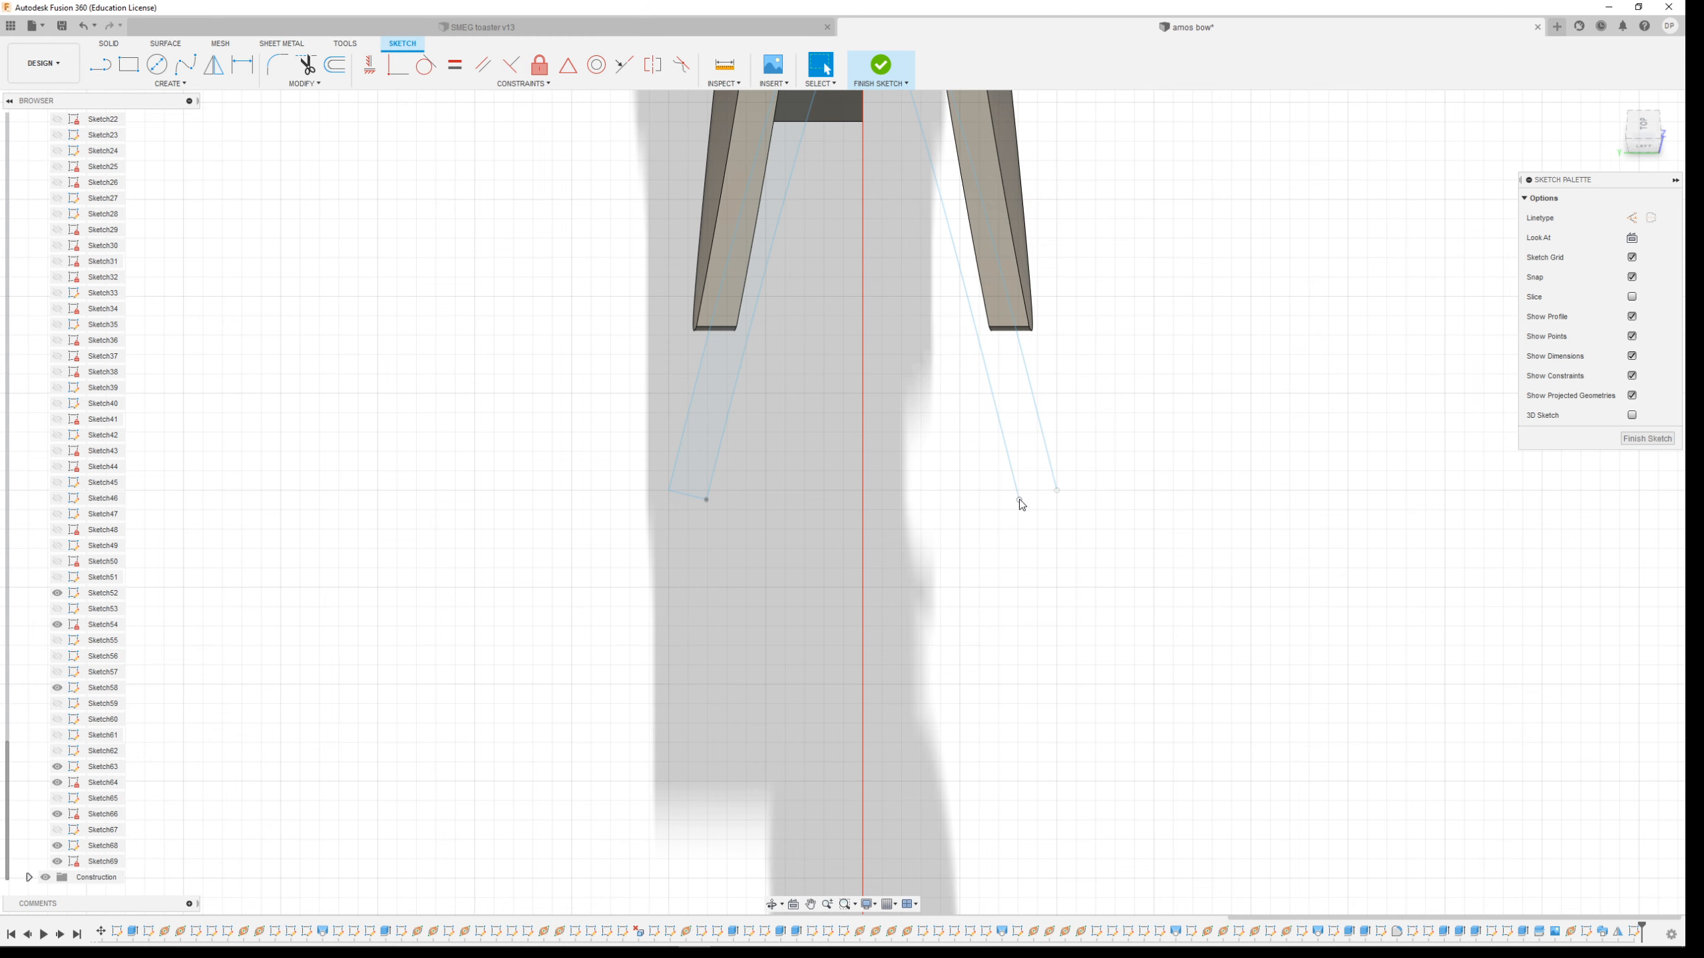
click(880, 64)
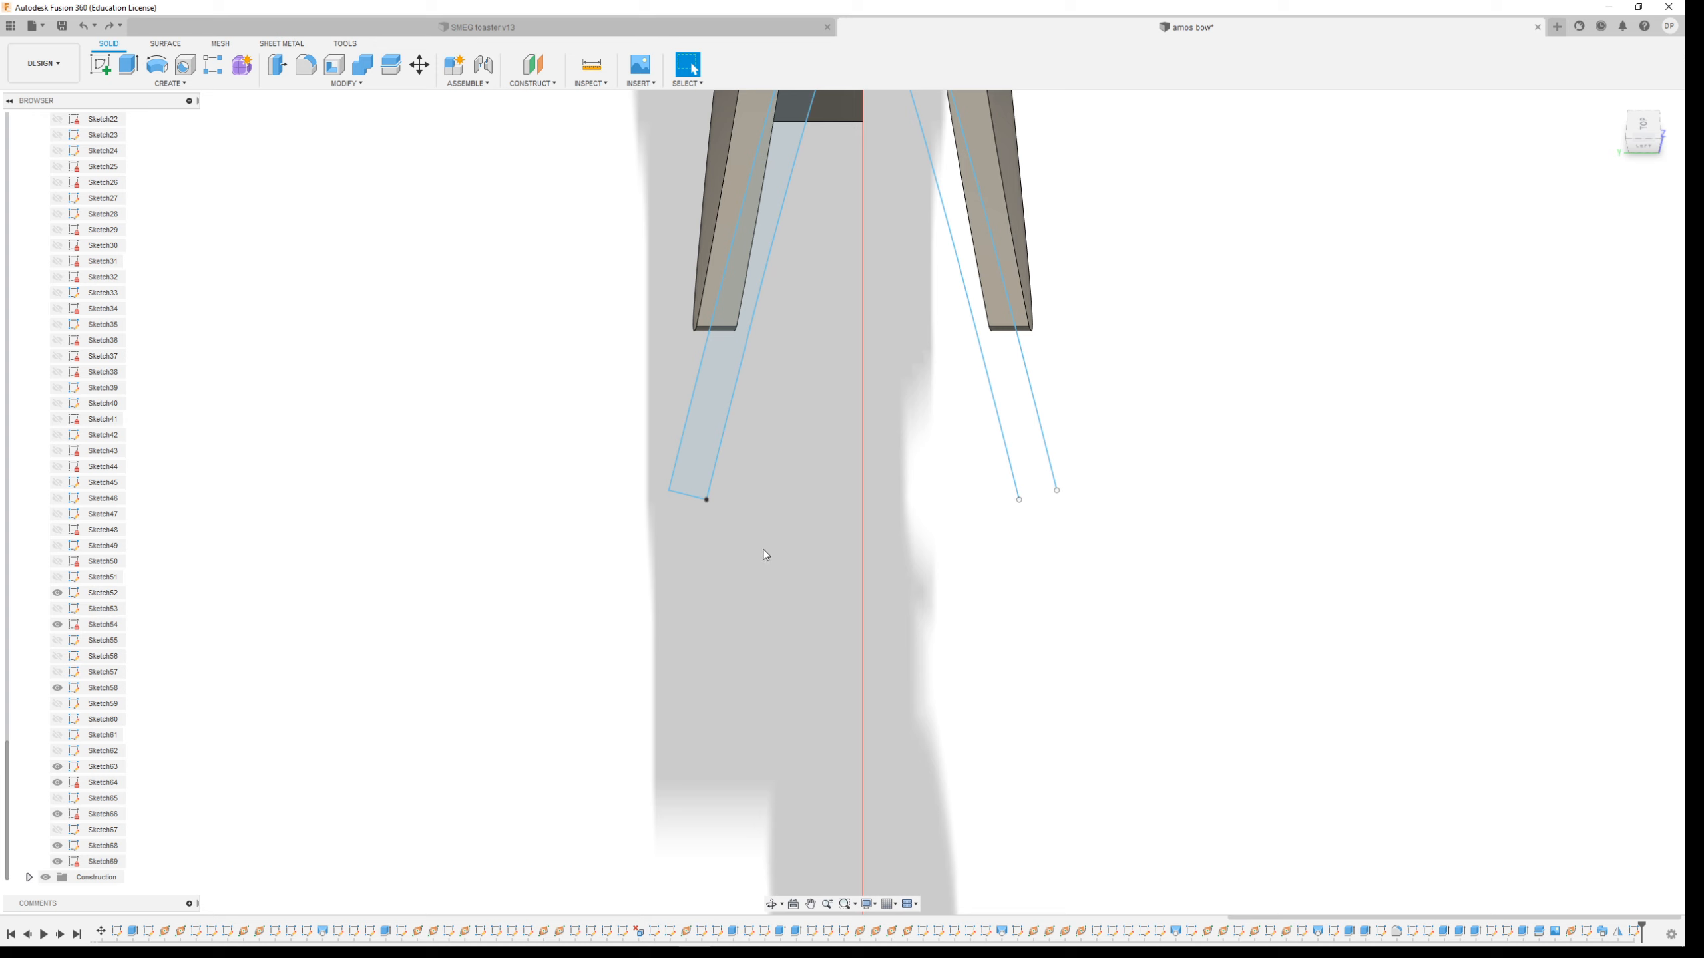
double_click(106, 862)
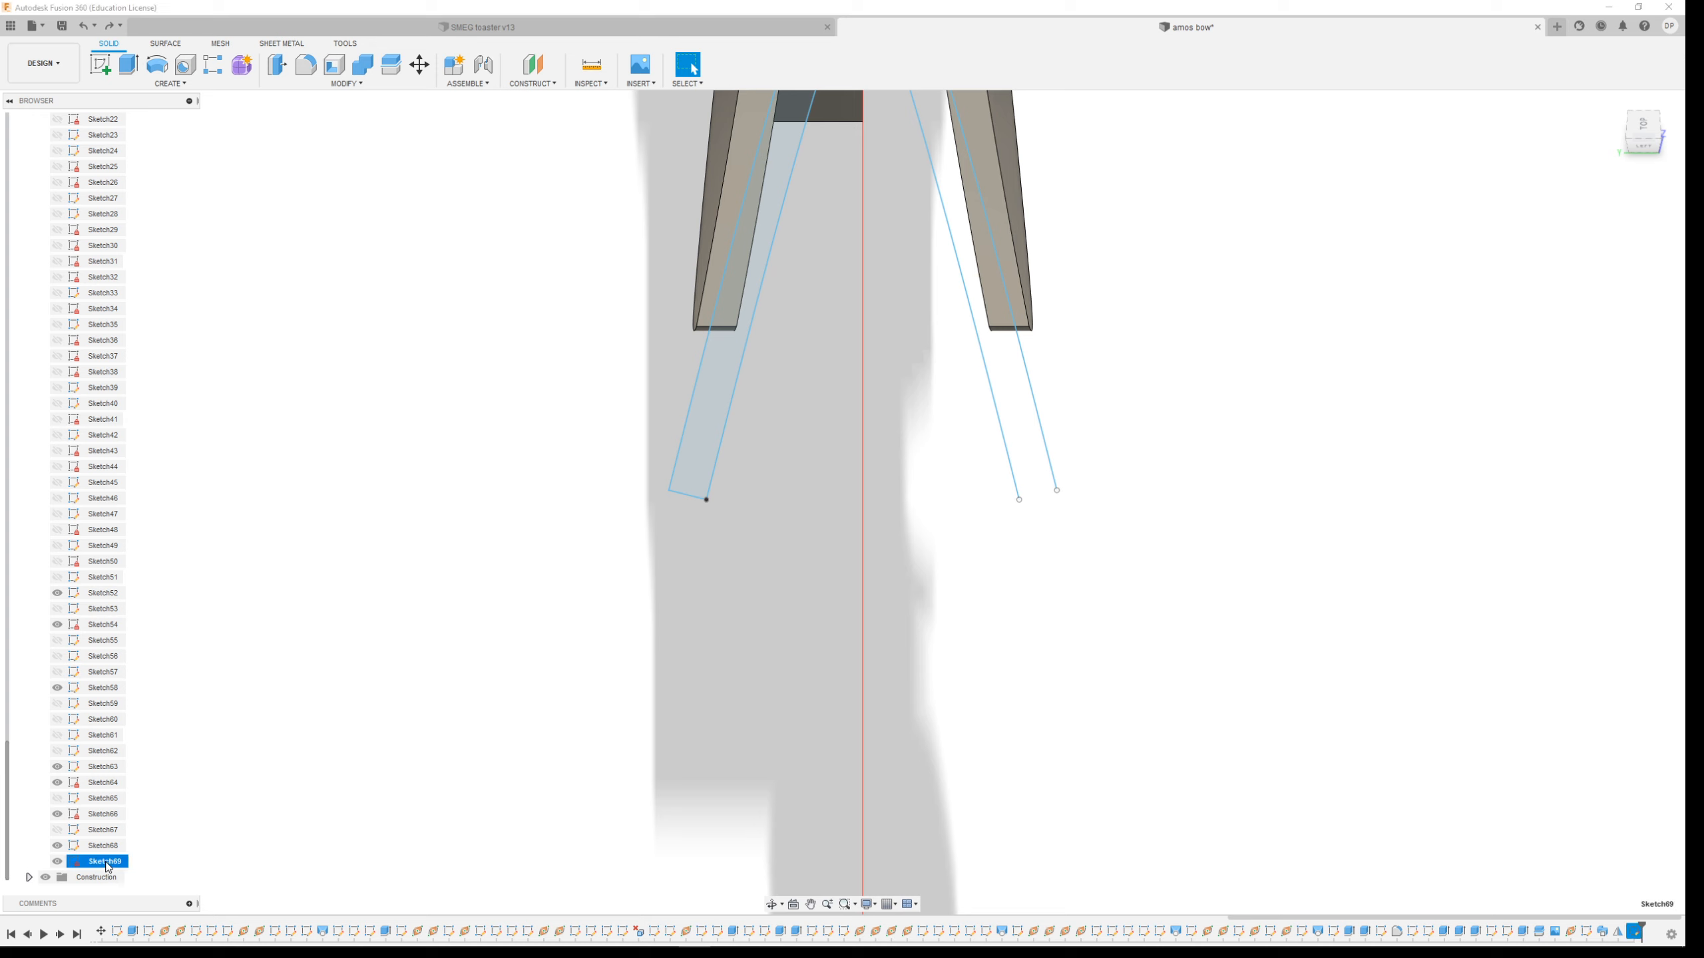
double_click(86, 862)
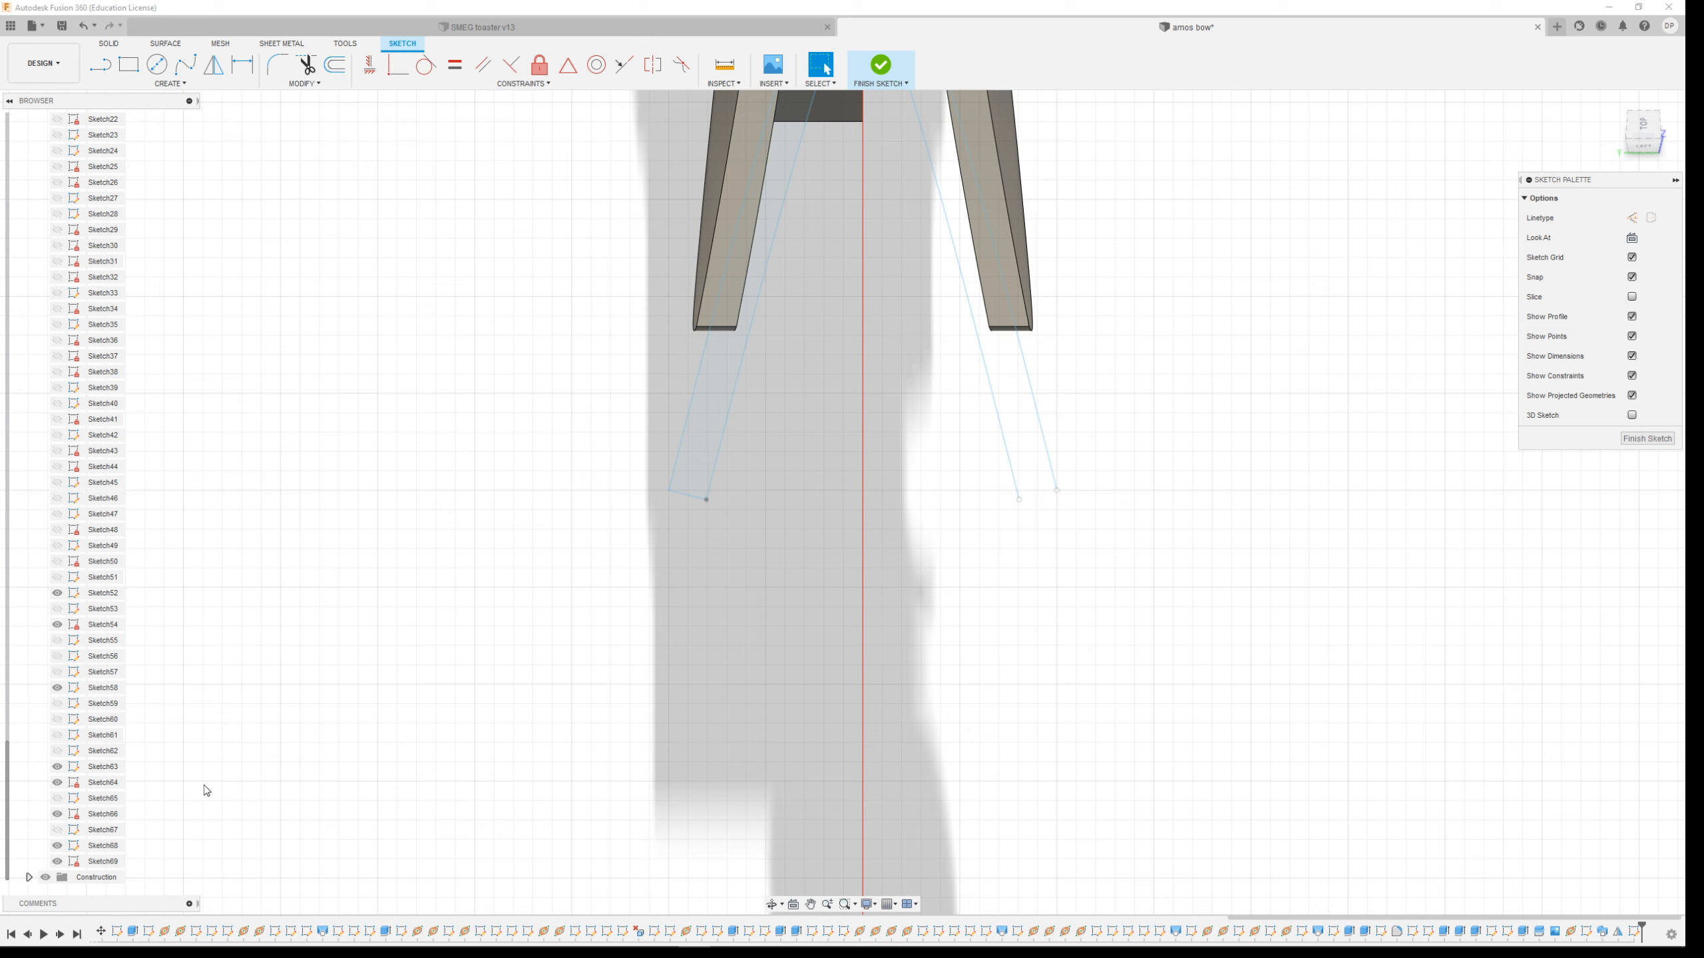
right_click(117, 861)
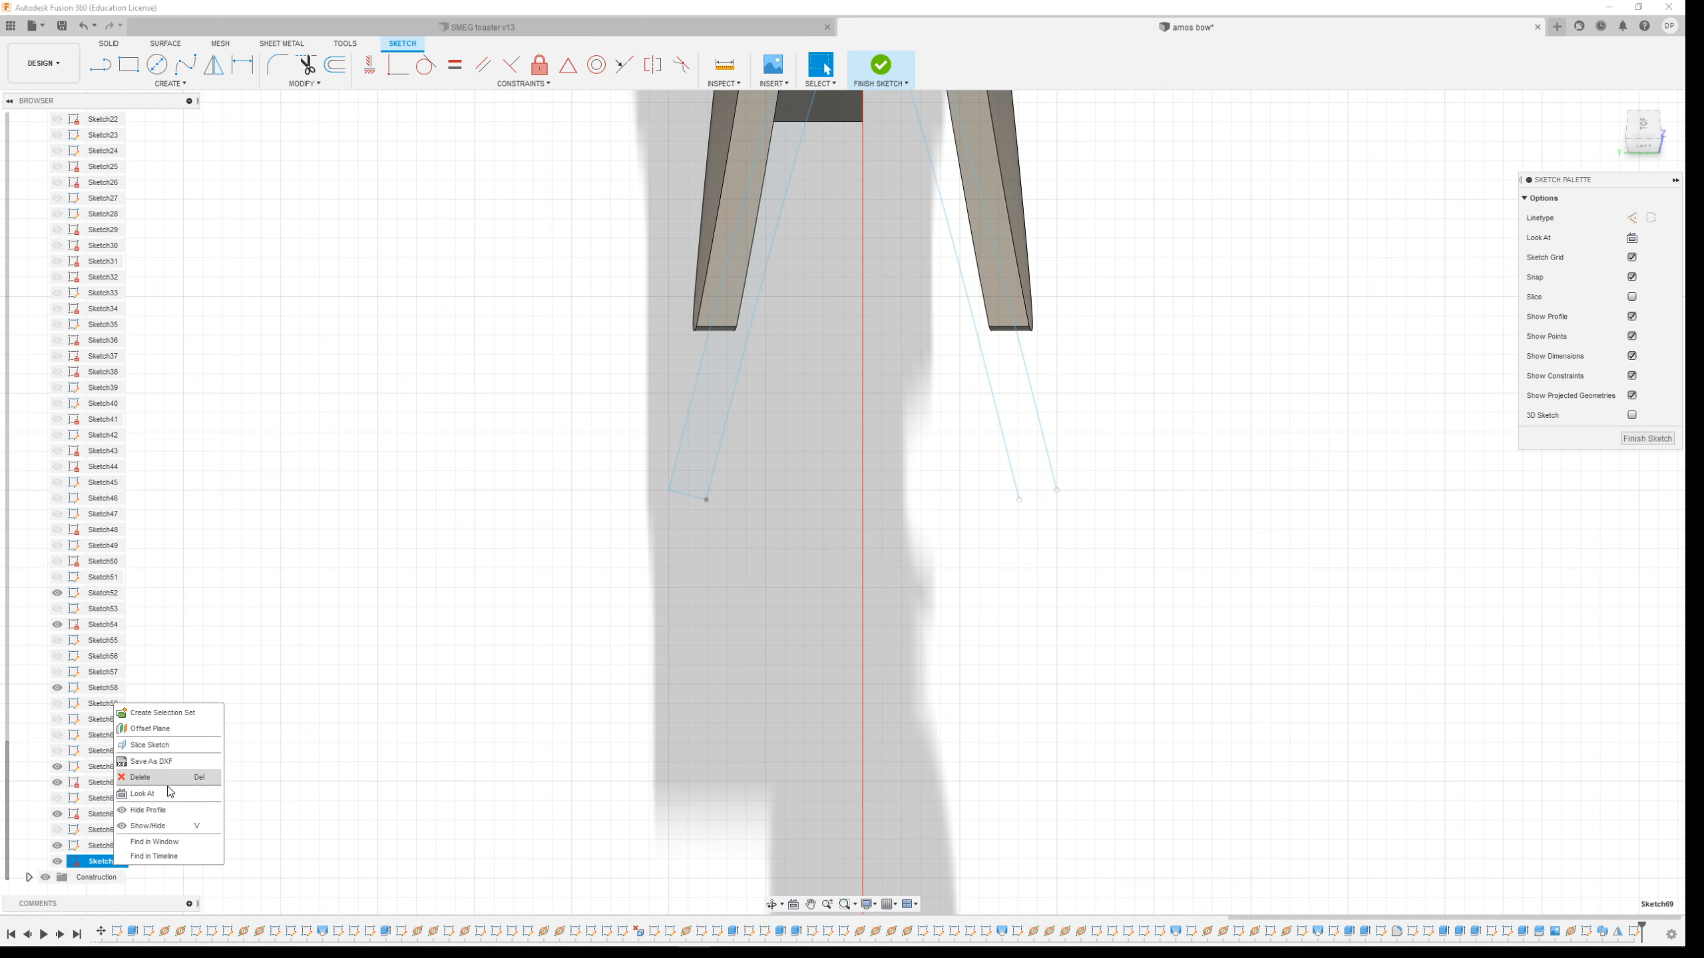
click(98, 67)
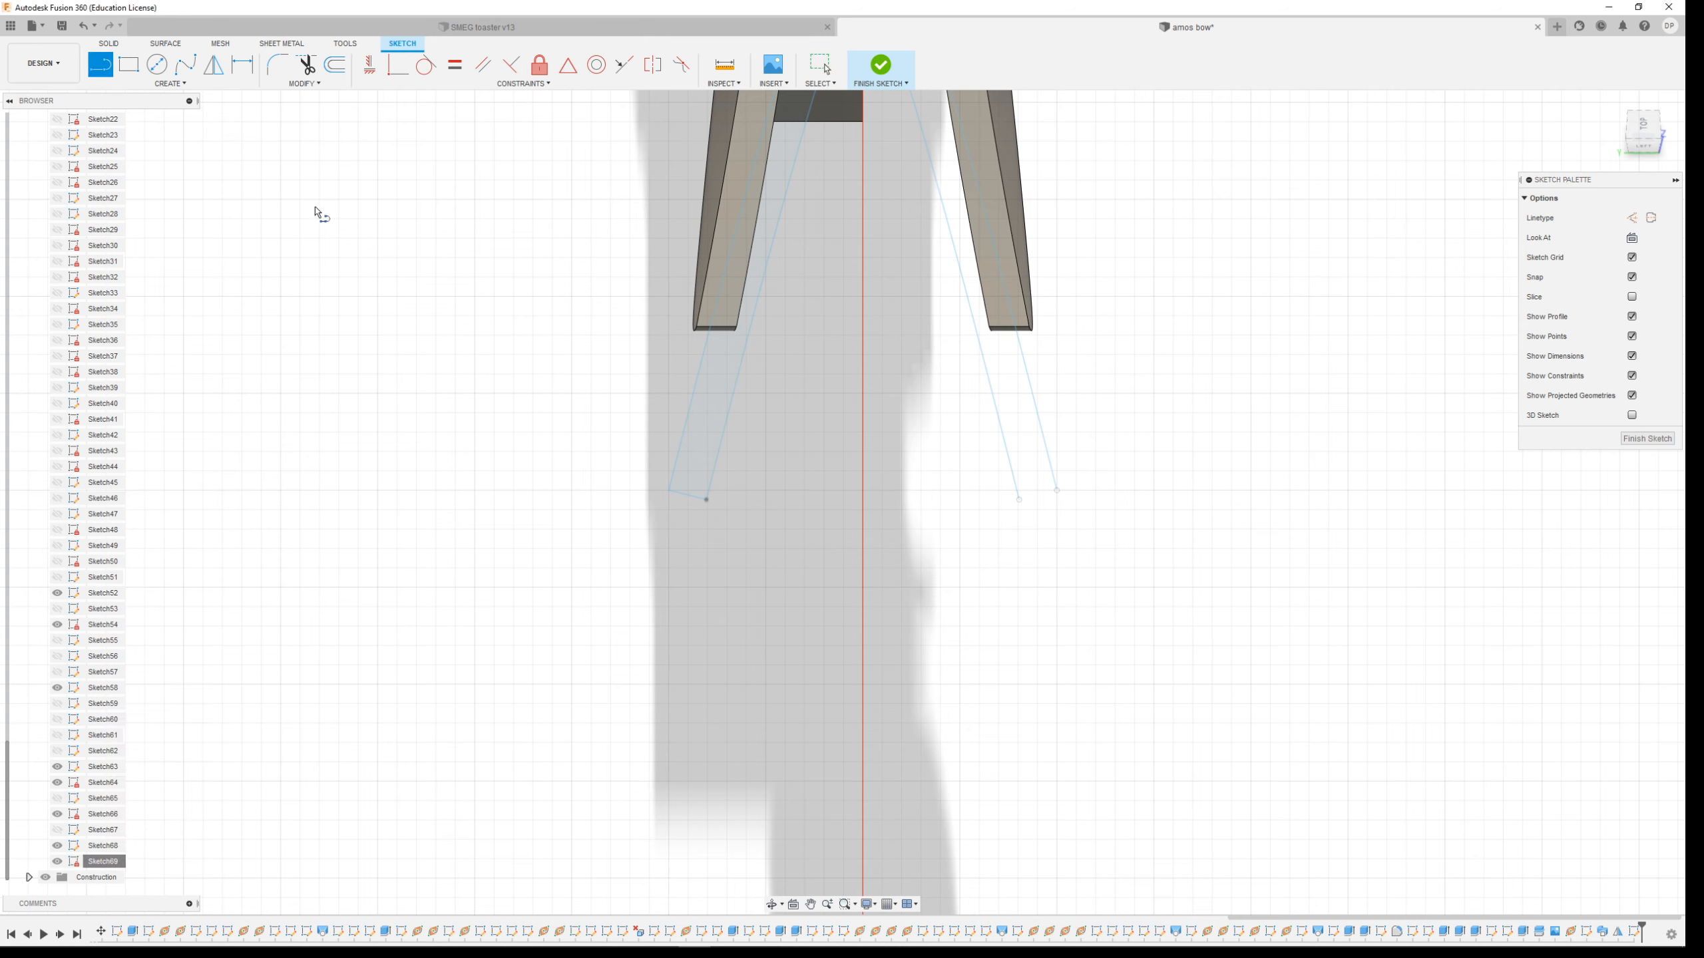
shift+middle_drag(818, 676, 835, 626)
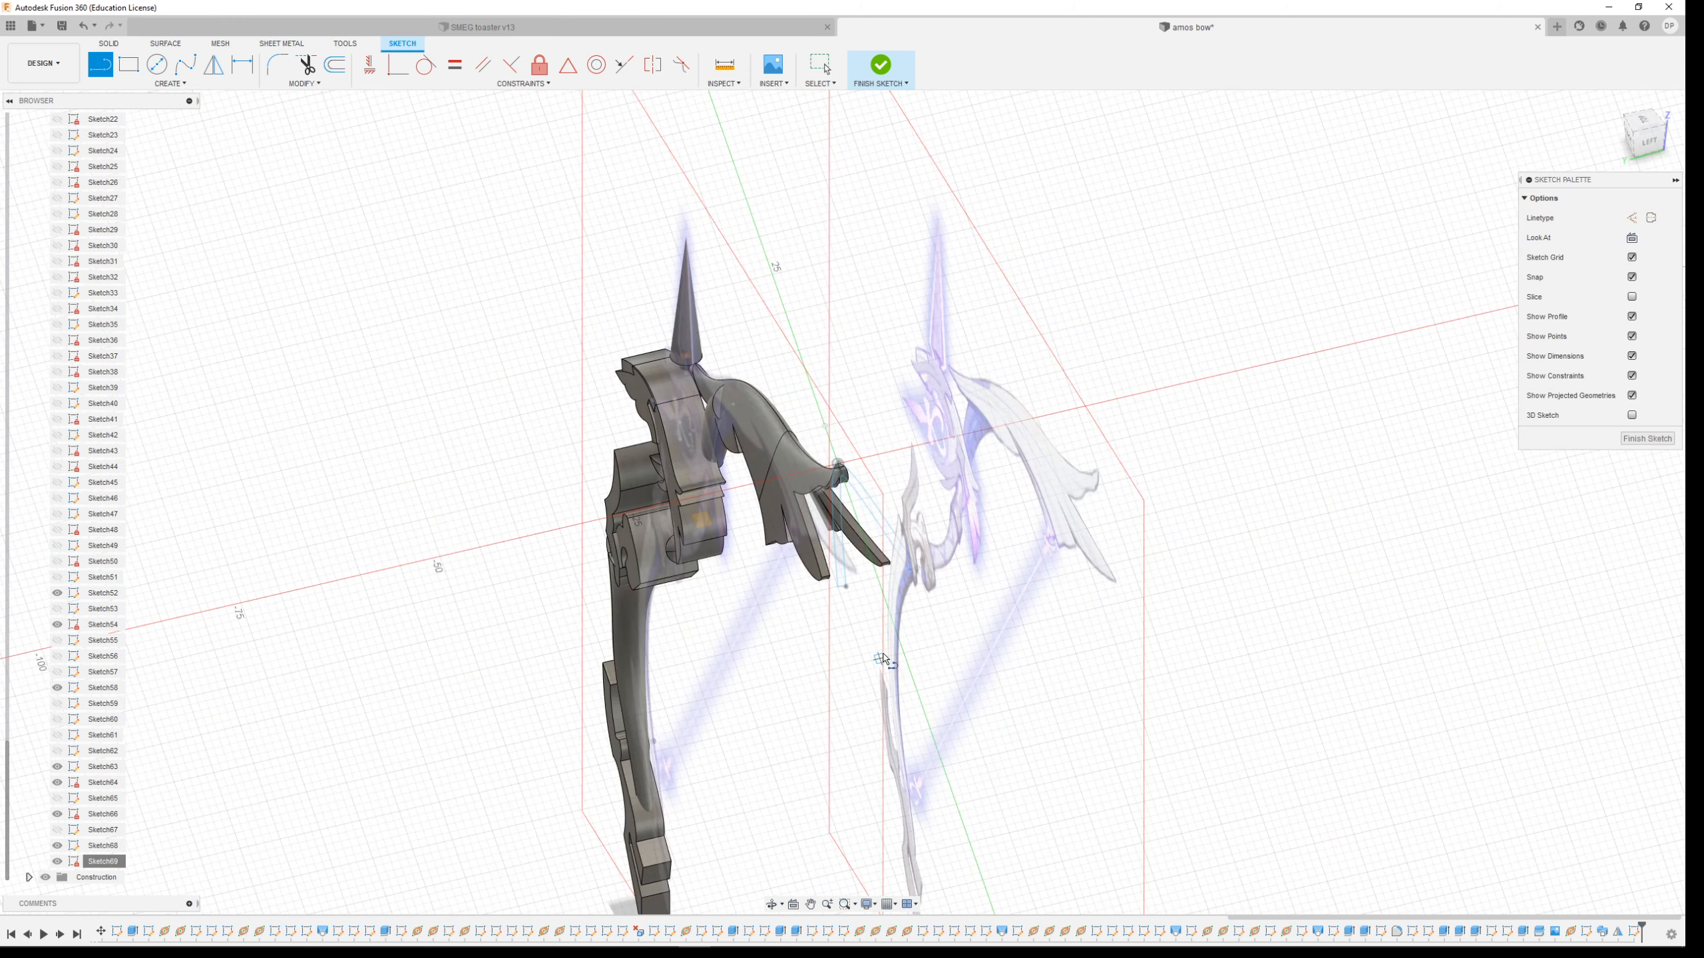
key(Escape)
middle_drag(800, 648, 852, 636)
click(879, 68)
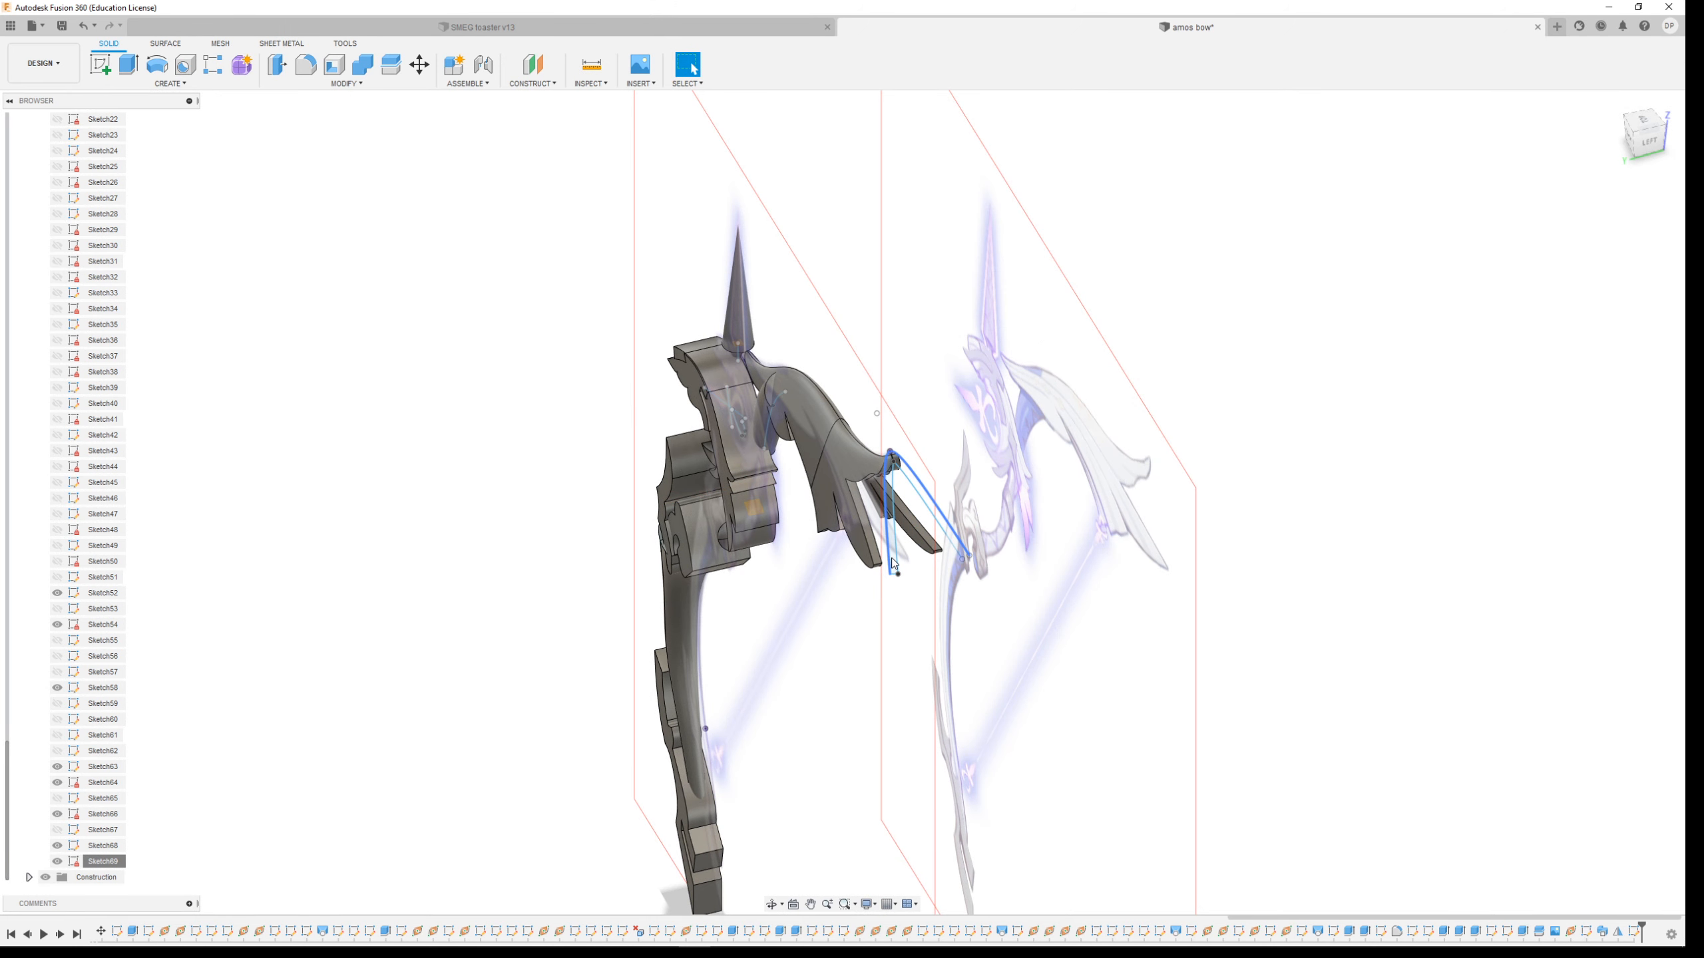
scroll(153, 787, up, 1)
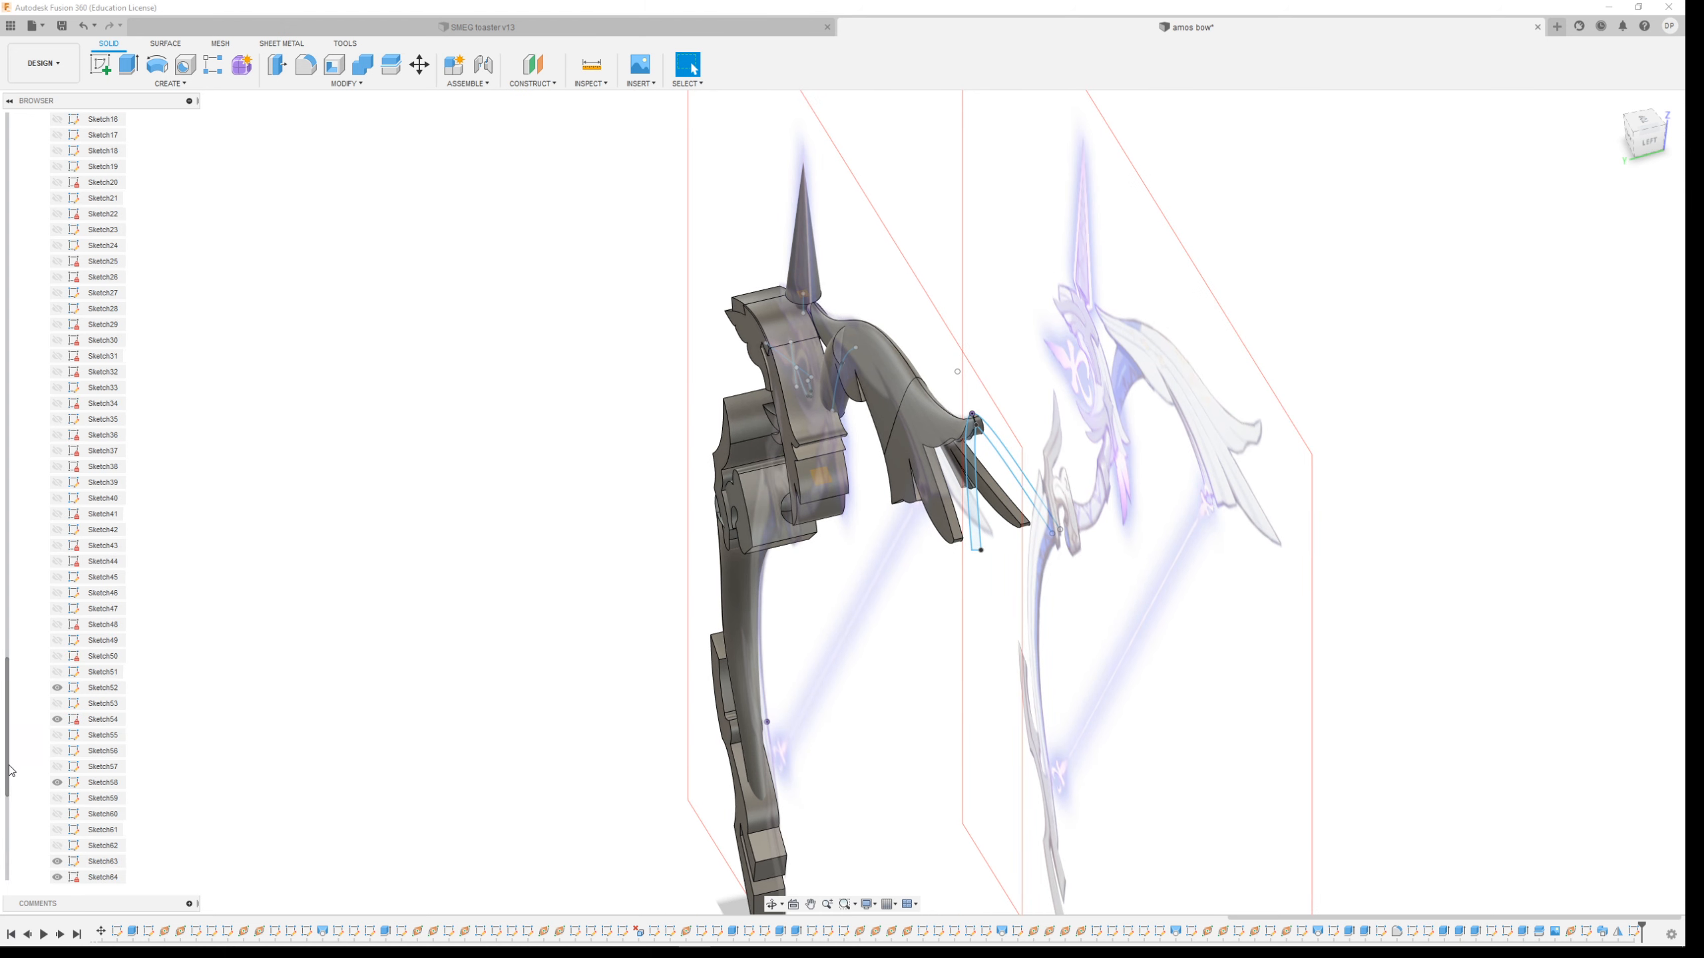
Edit Sketch68 and draw a line closing the open end of the second limb-tip profile
click(977, 527)
click(105, 847)
right_click(105, 849)
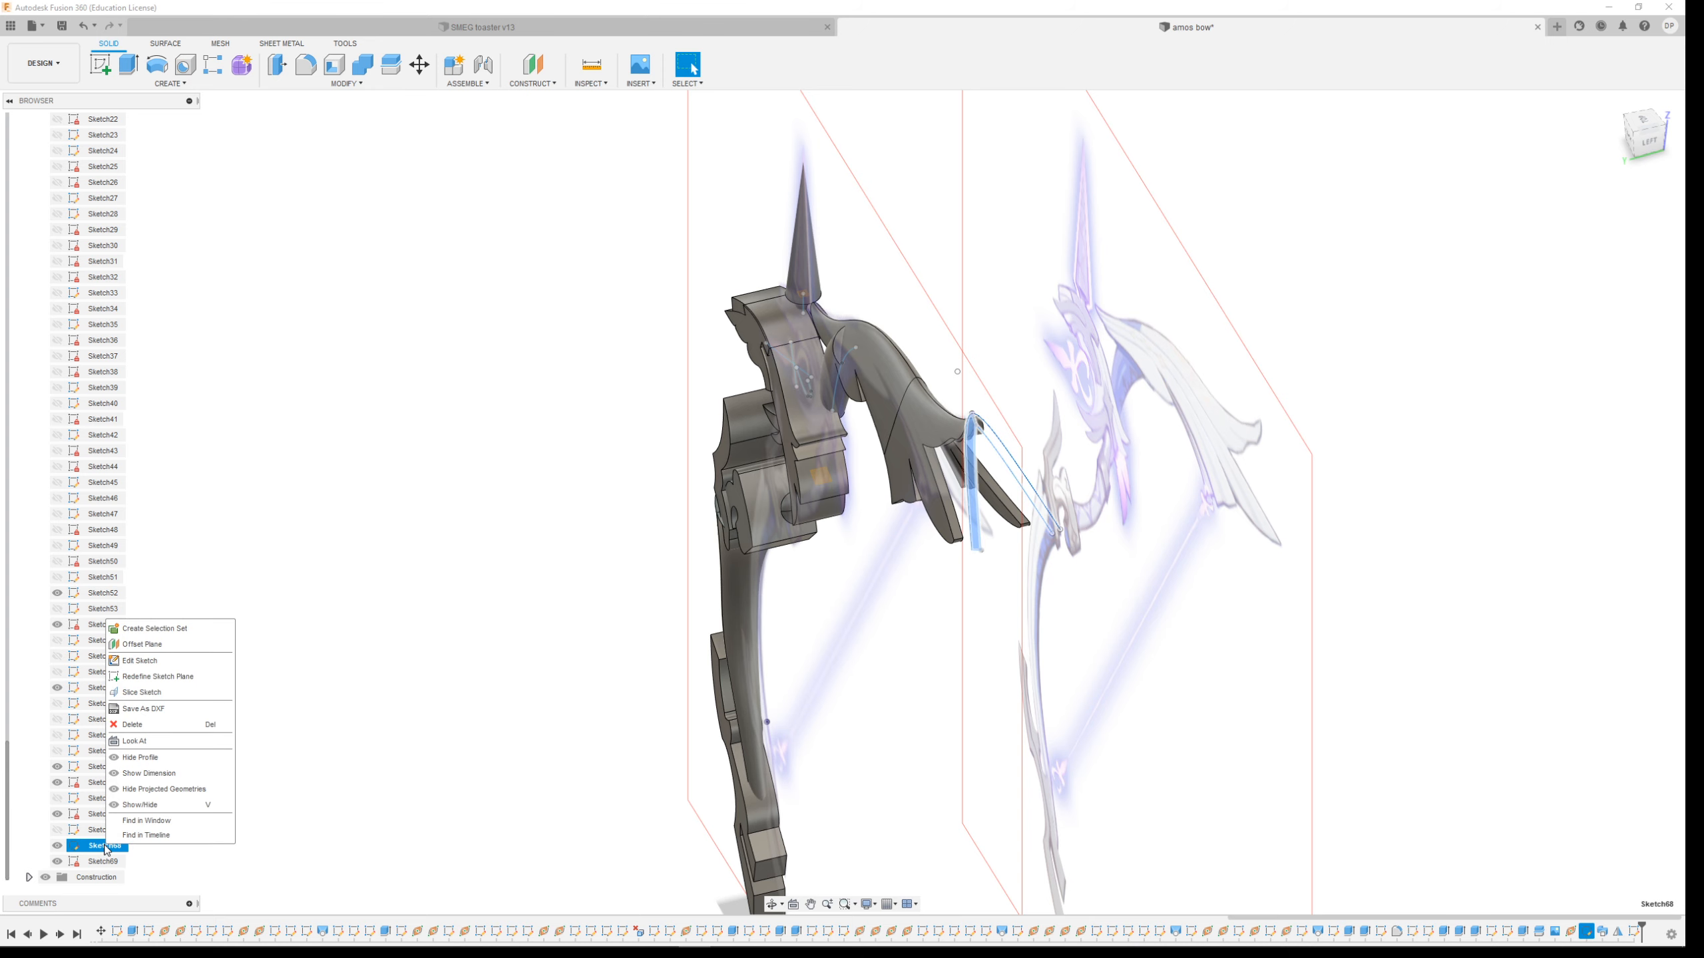
click(170, 665)
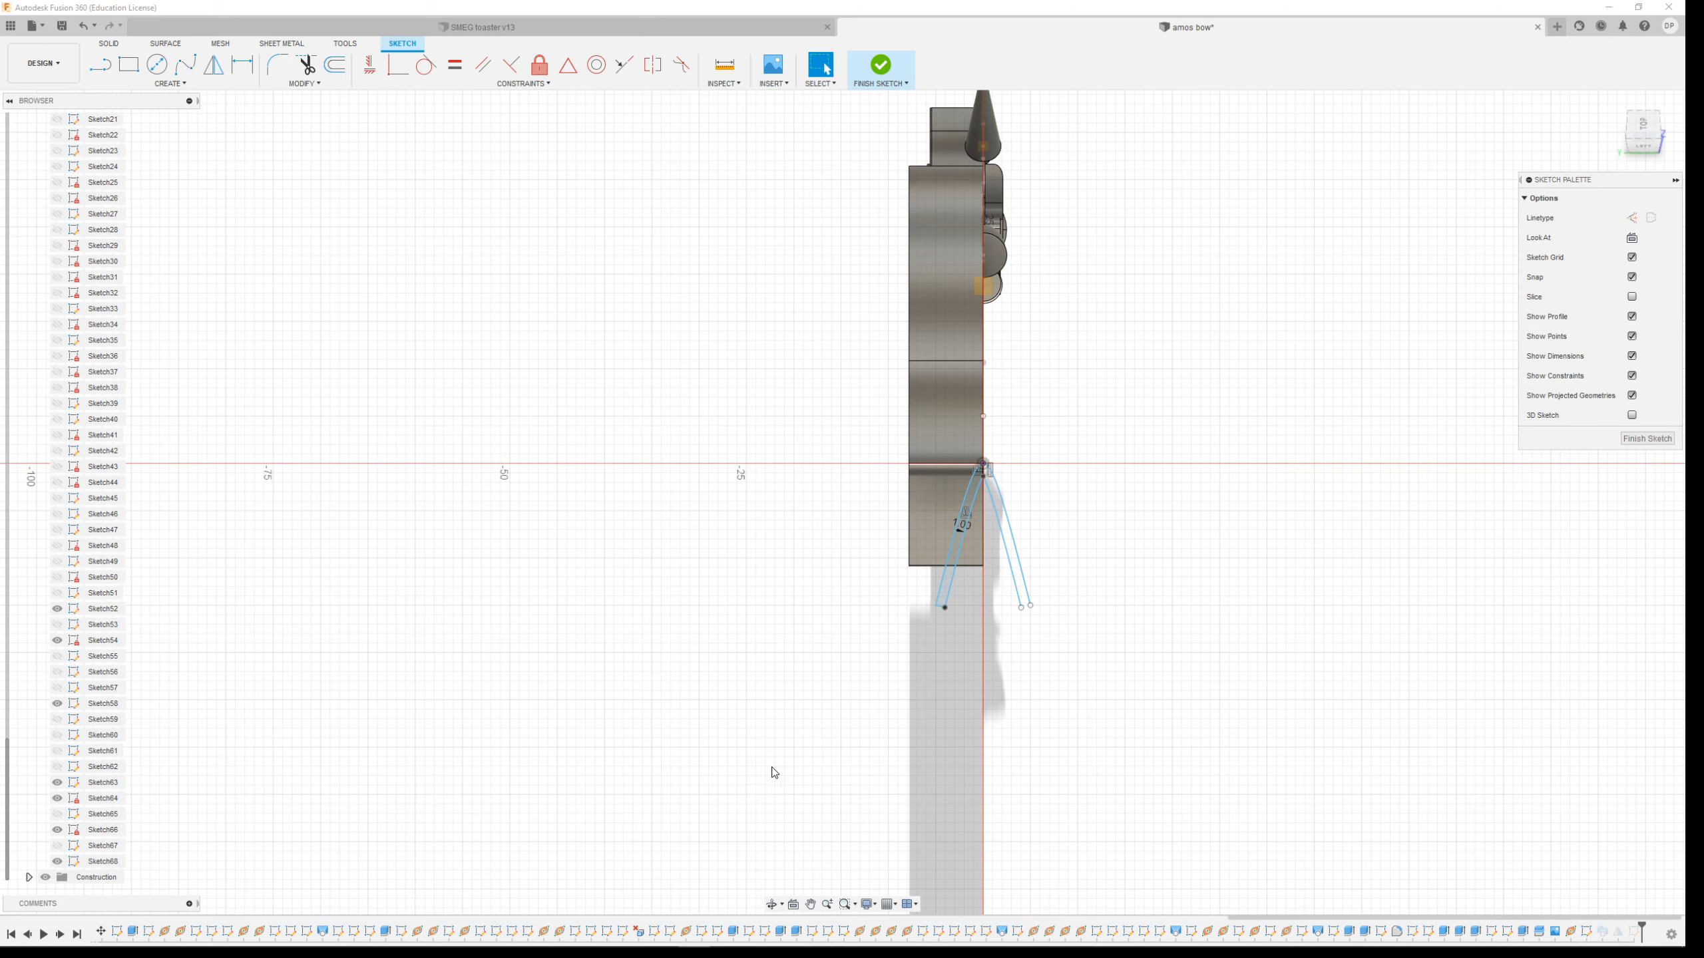
scroll(1099, 546, up, 3)
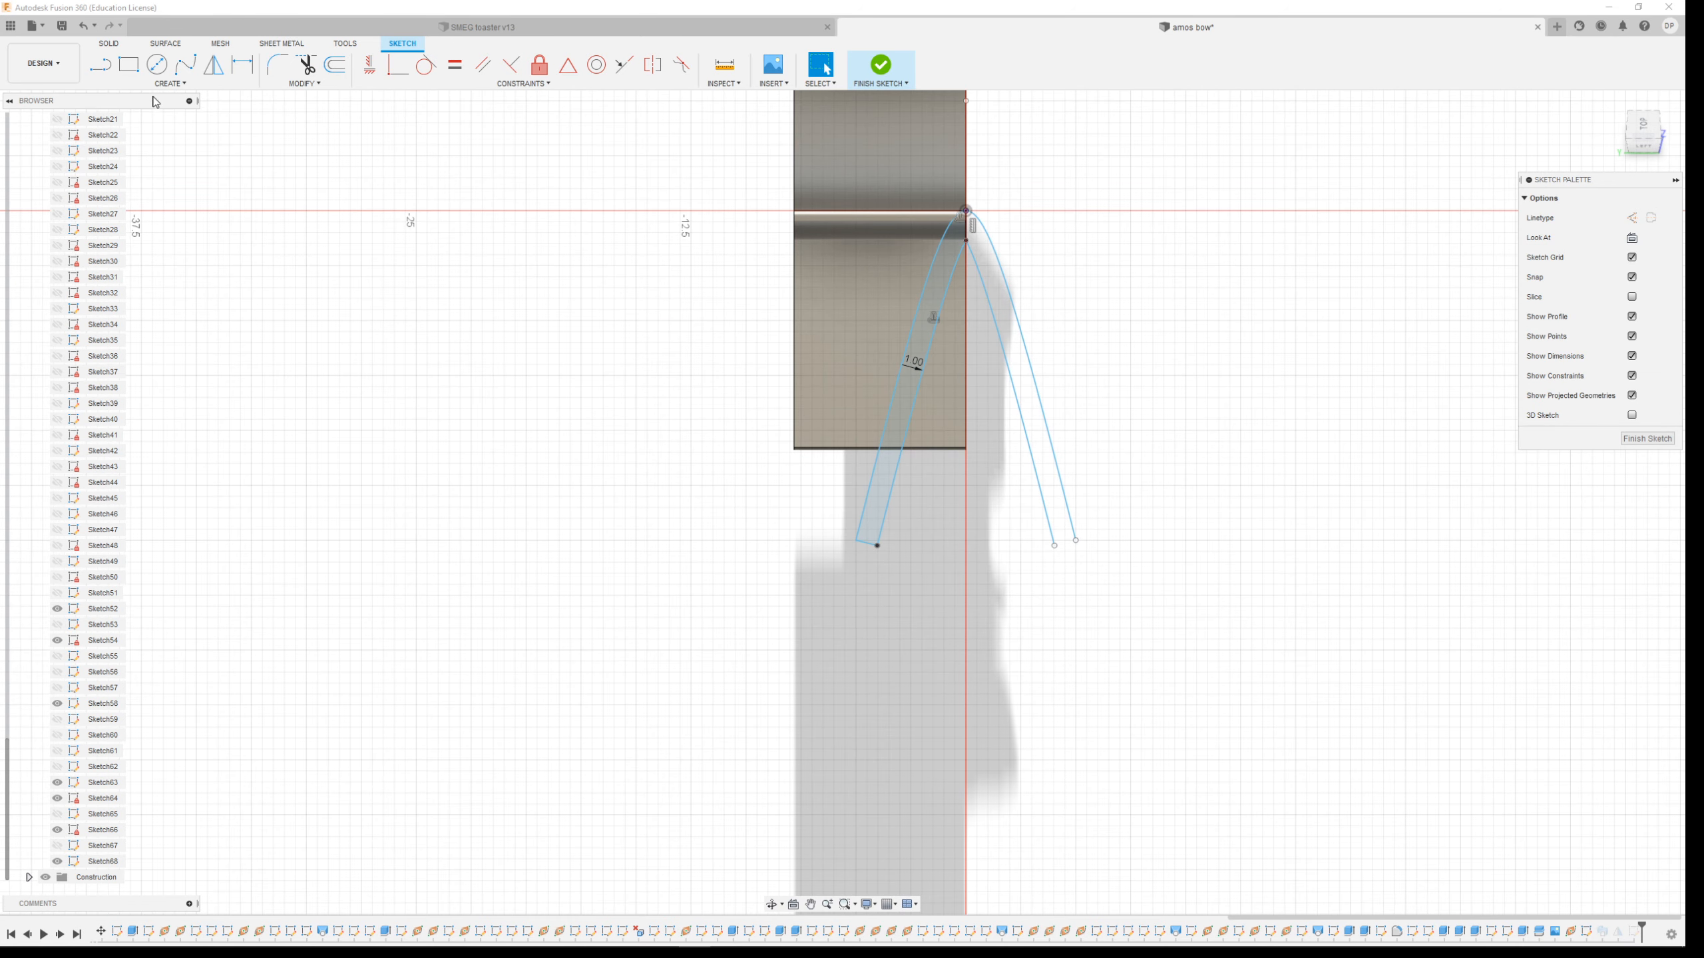
click(100, 65)
click(1054, 546)
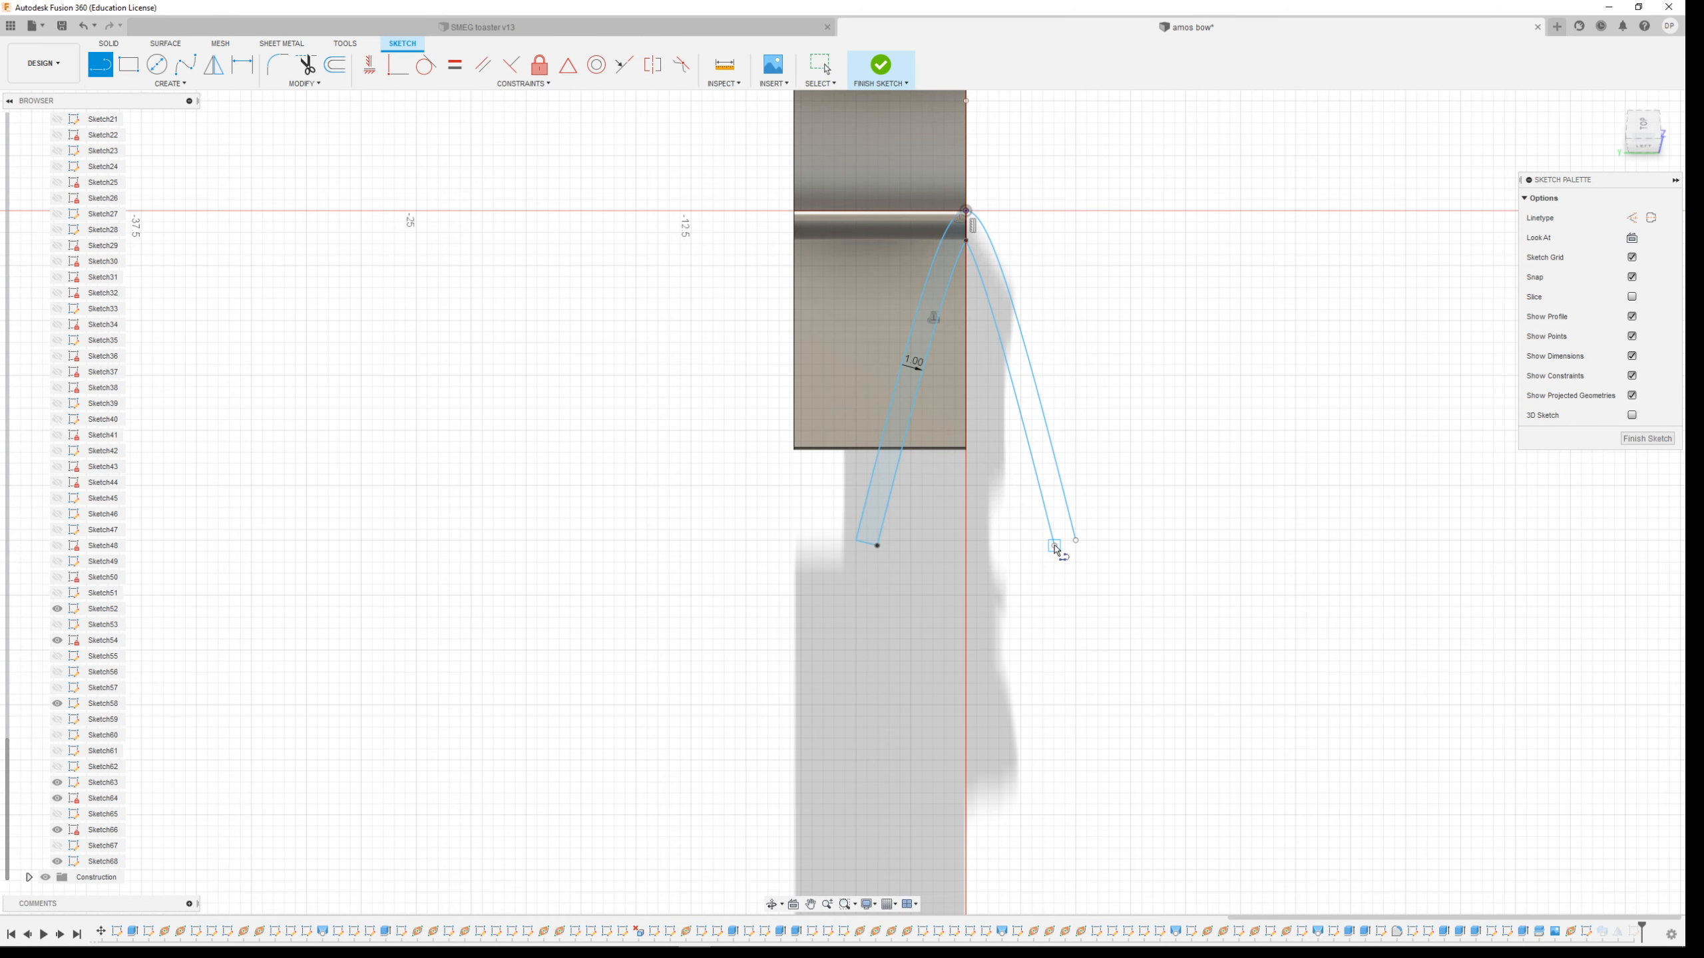
click(1076, 540)
click(880, 65)
Start a Sweep cut using both limb-tip profiles as profiles and the upper limb's edge curve as the path
shift+middle_drag(811, 559, 875, 547)
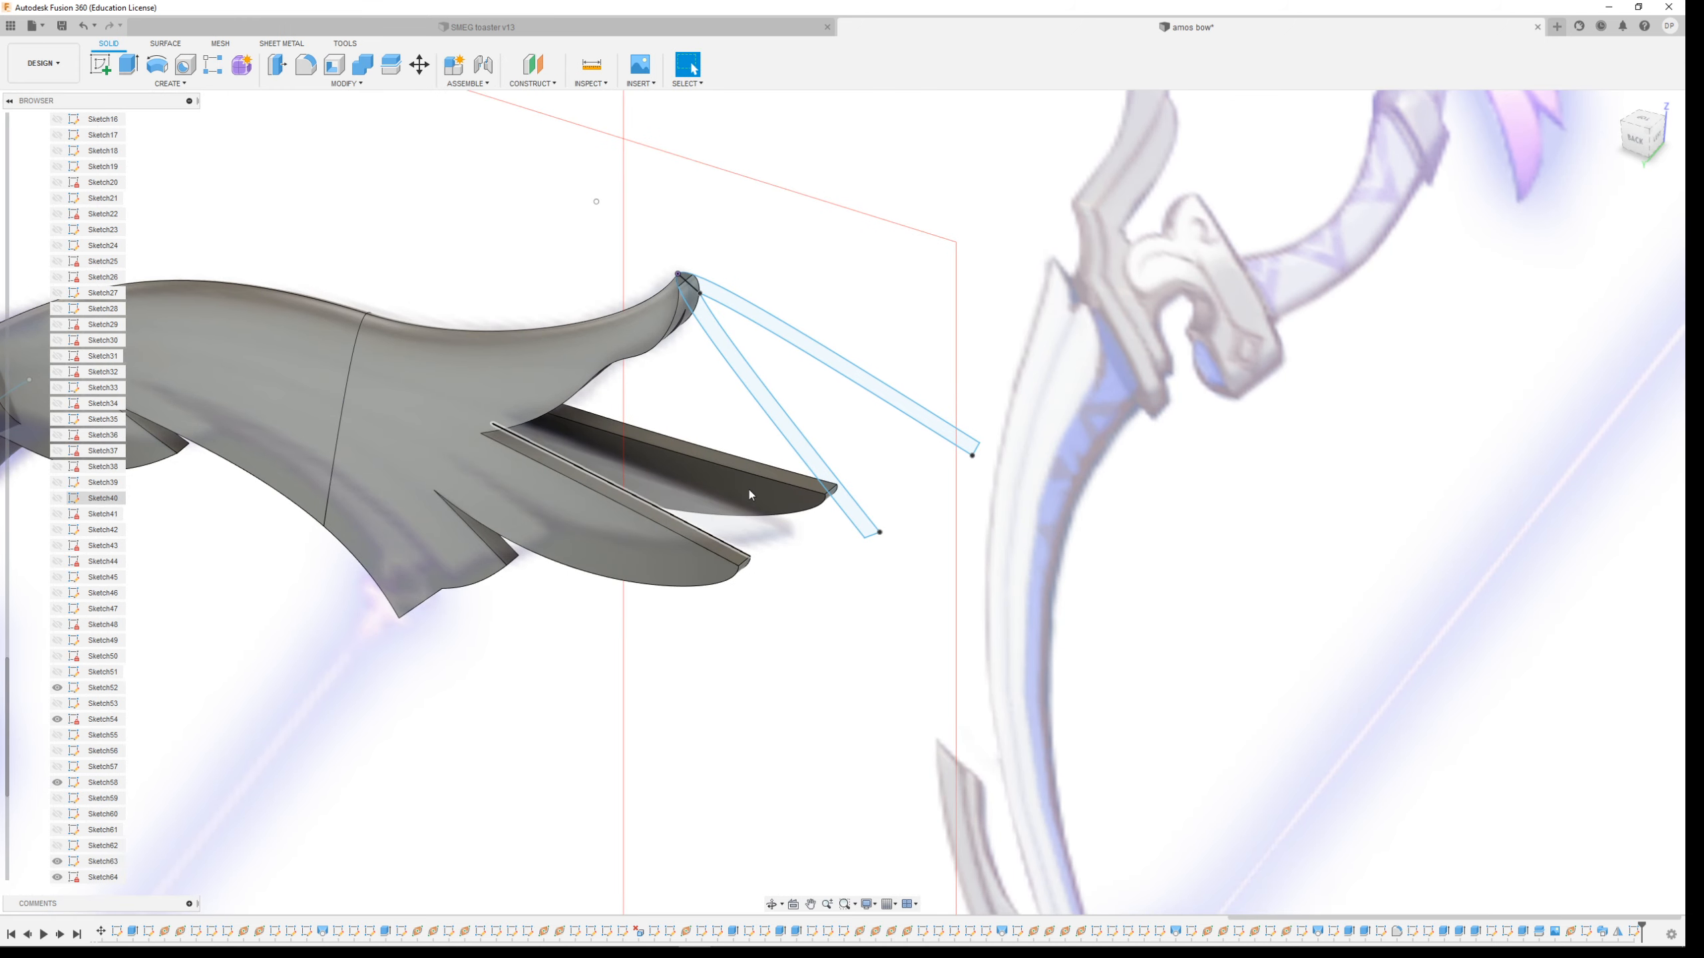
scroll(782, 198, down, 3)
scroll(864, 551, down, 2)
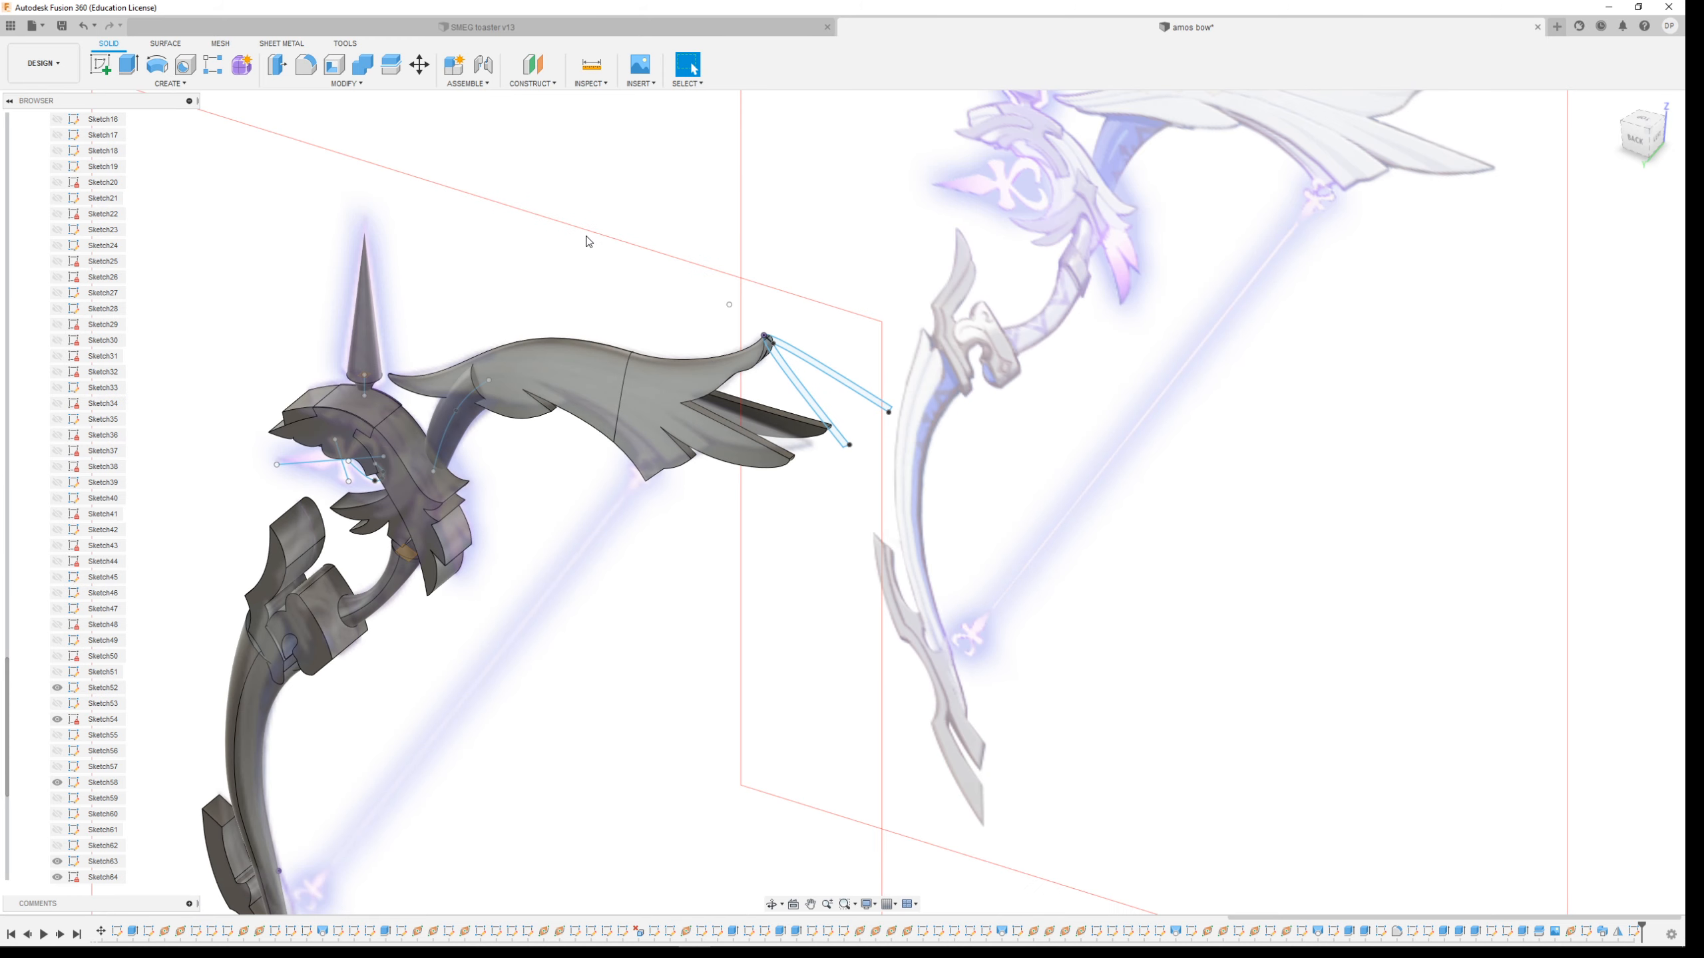
scroll(497, 275, up, 3)
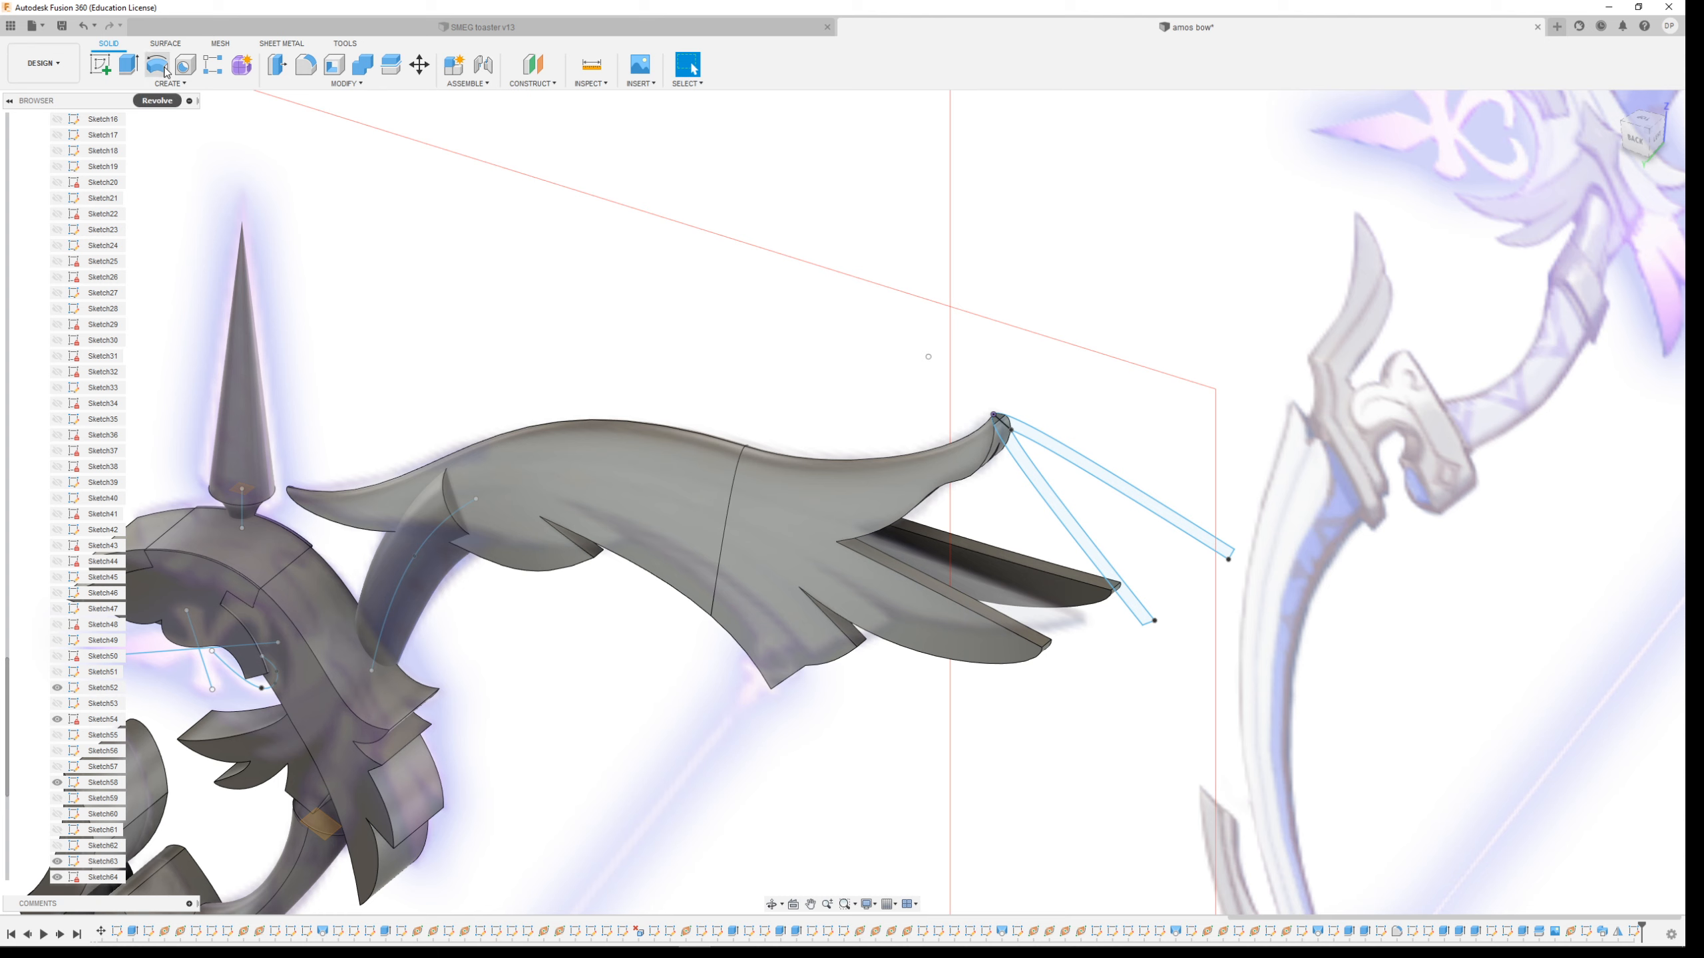
click(172, 84)
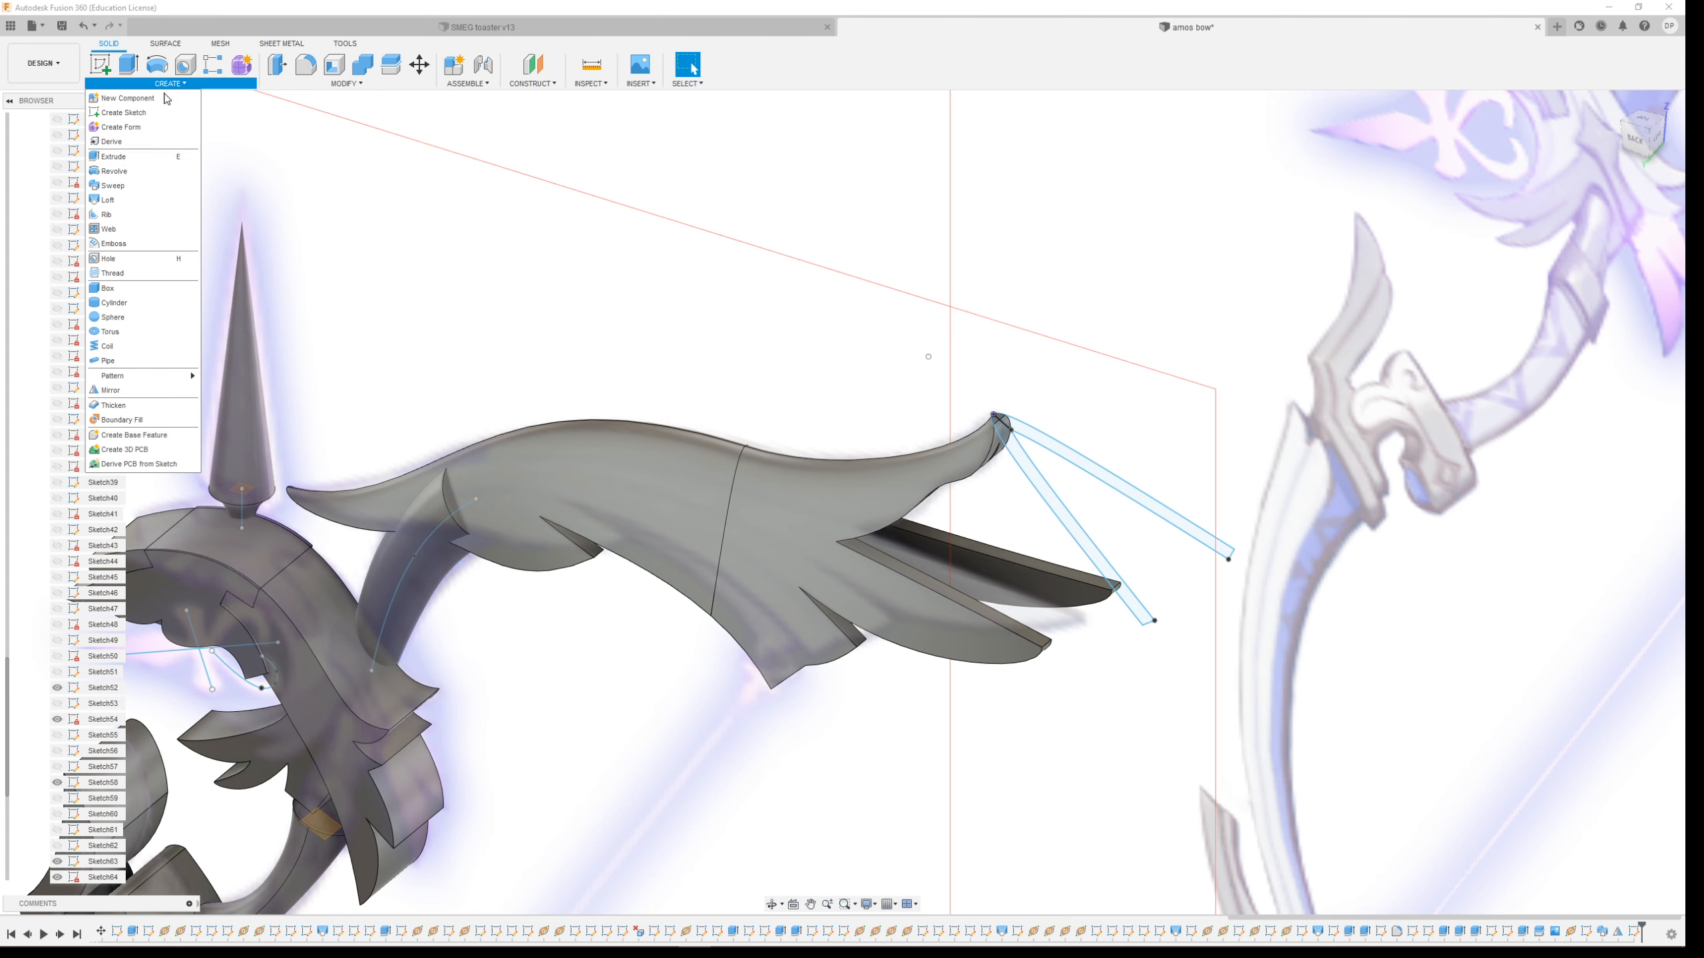
click(144, 186)
click(1006, 463)
click(1058, 451)
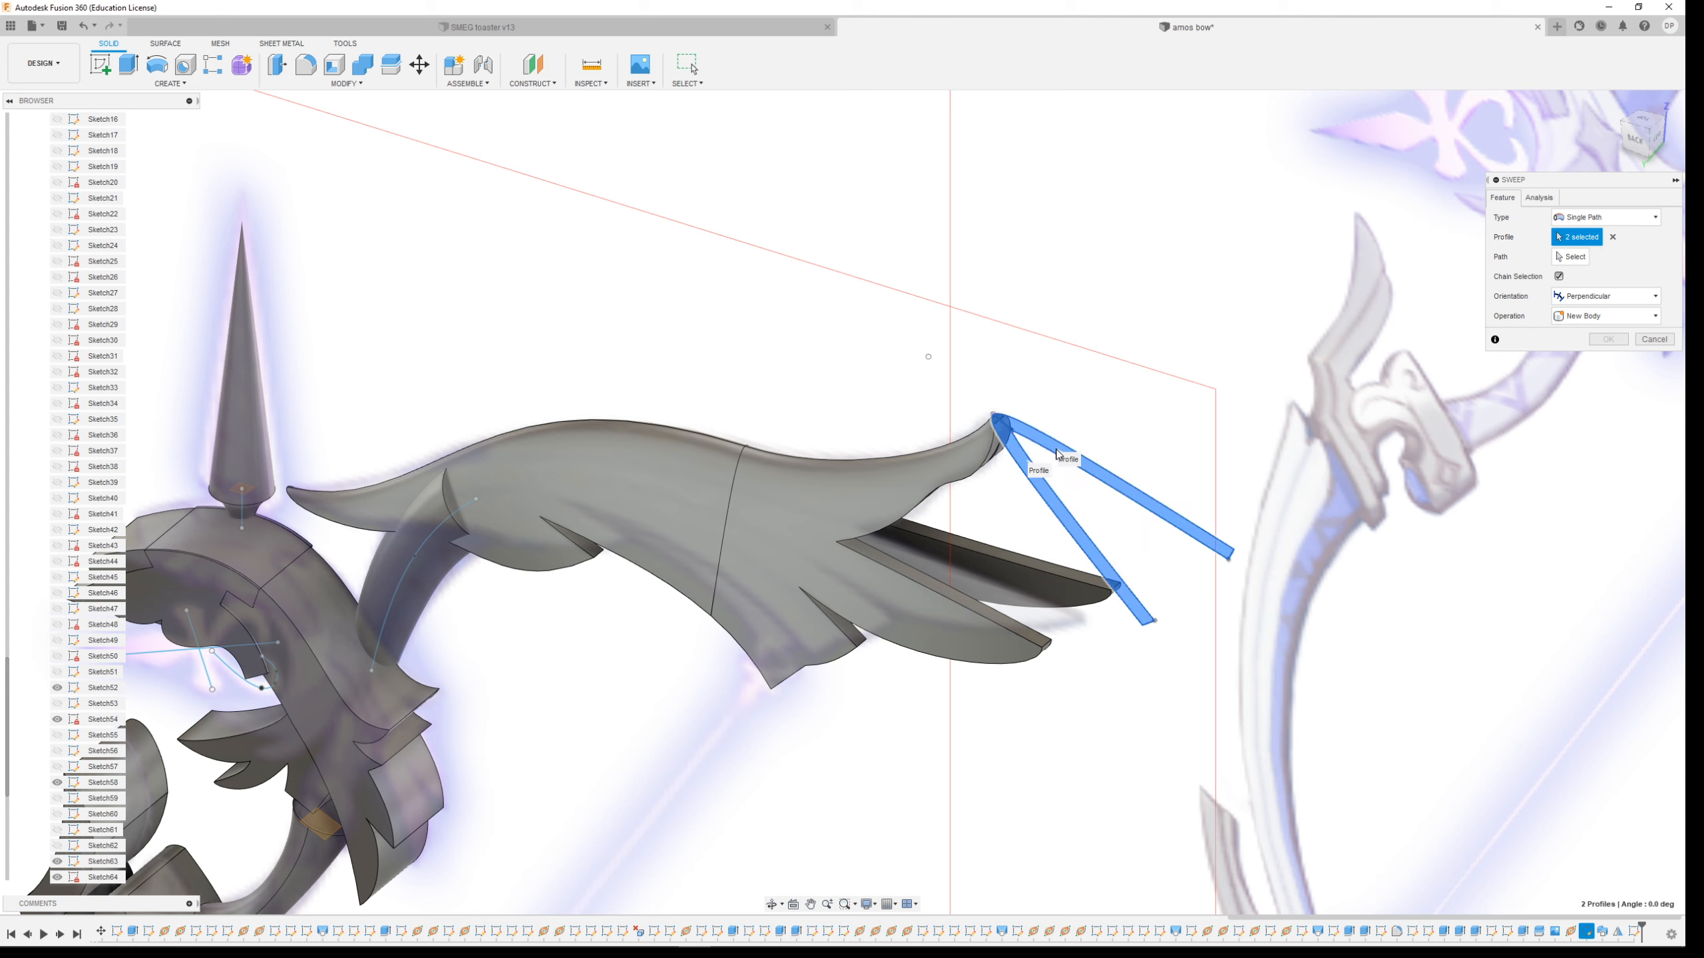
click(1568, 259)
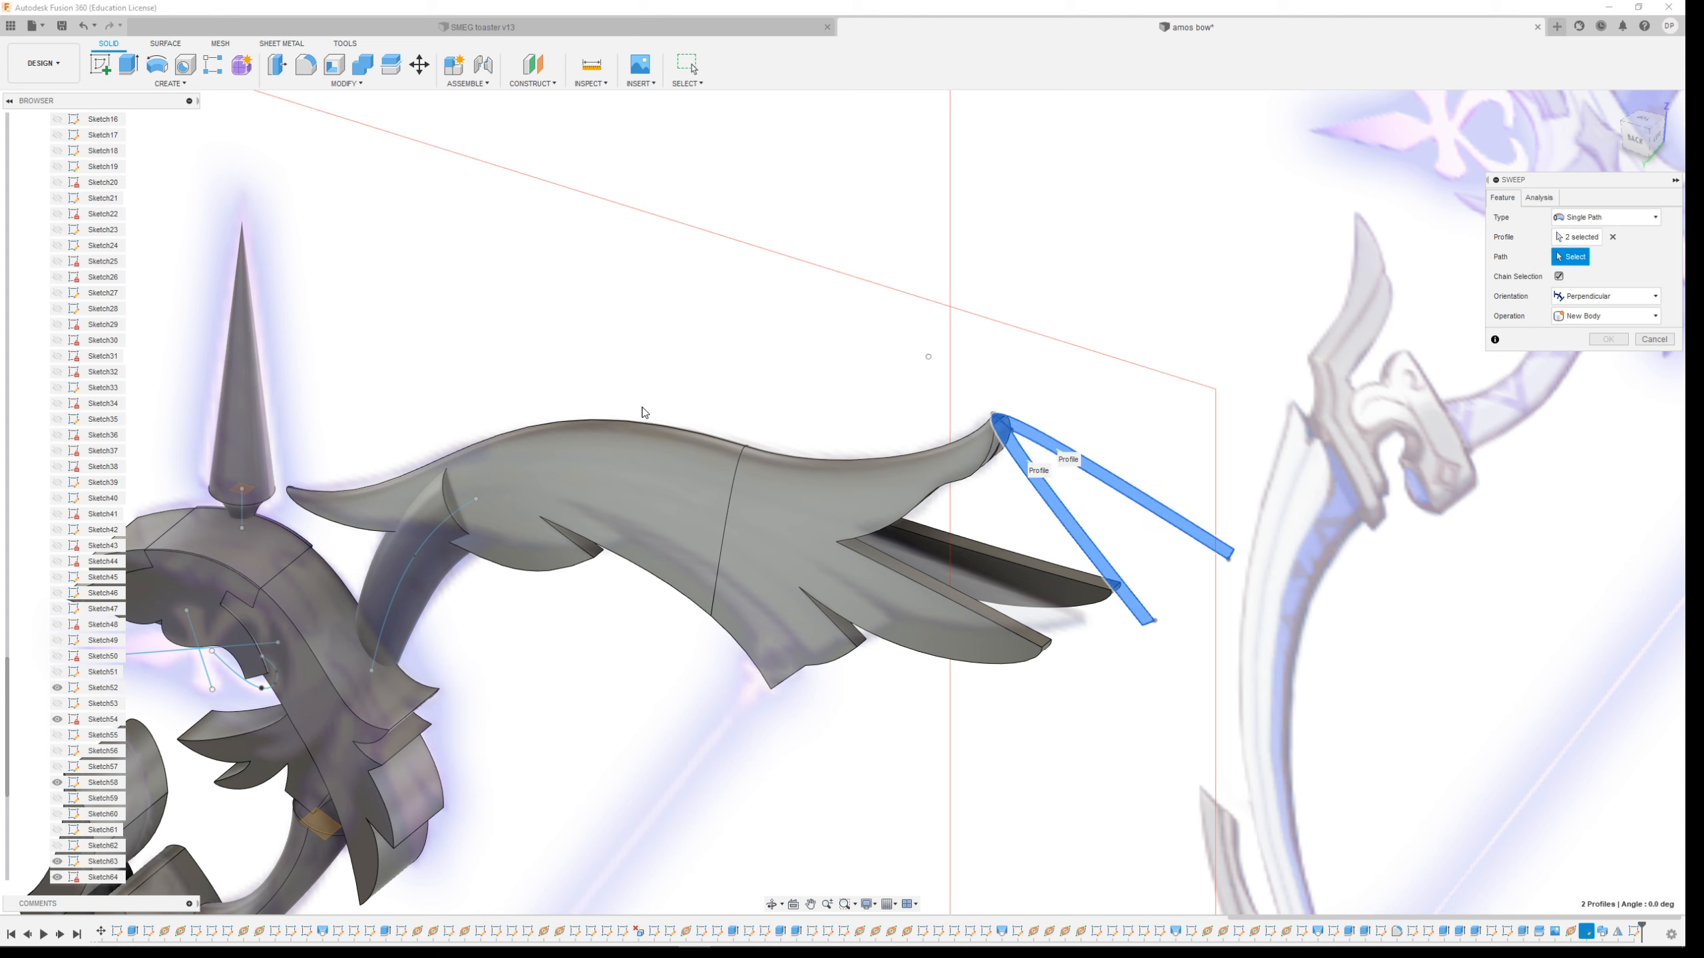
click(646, 423)
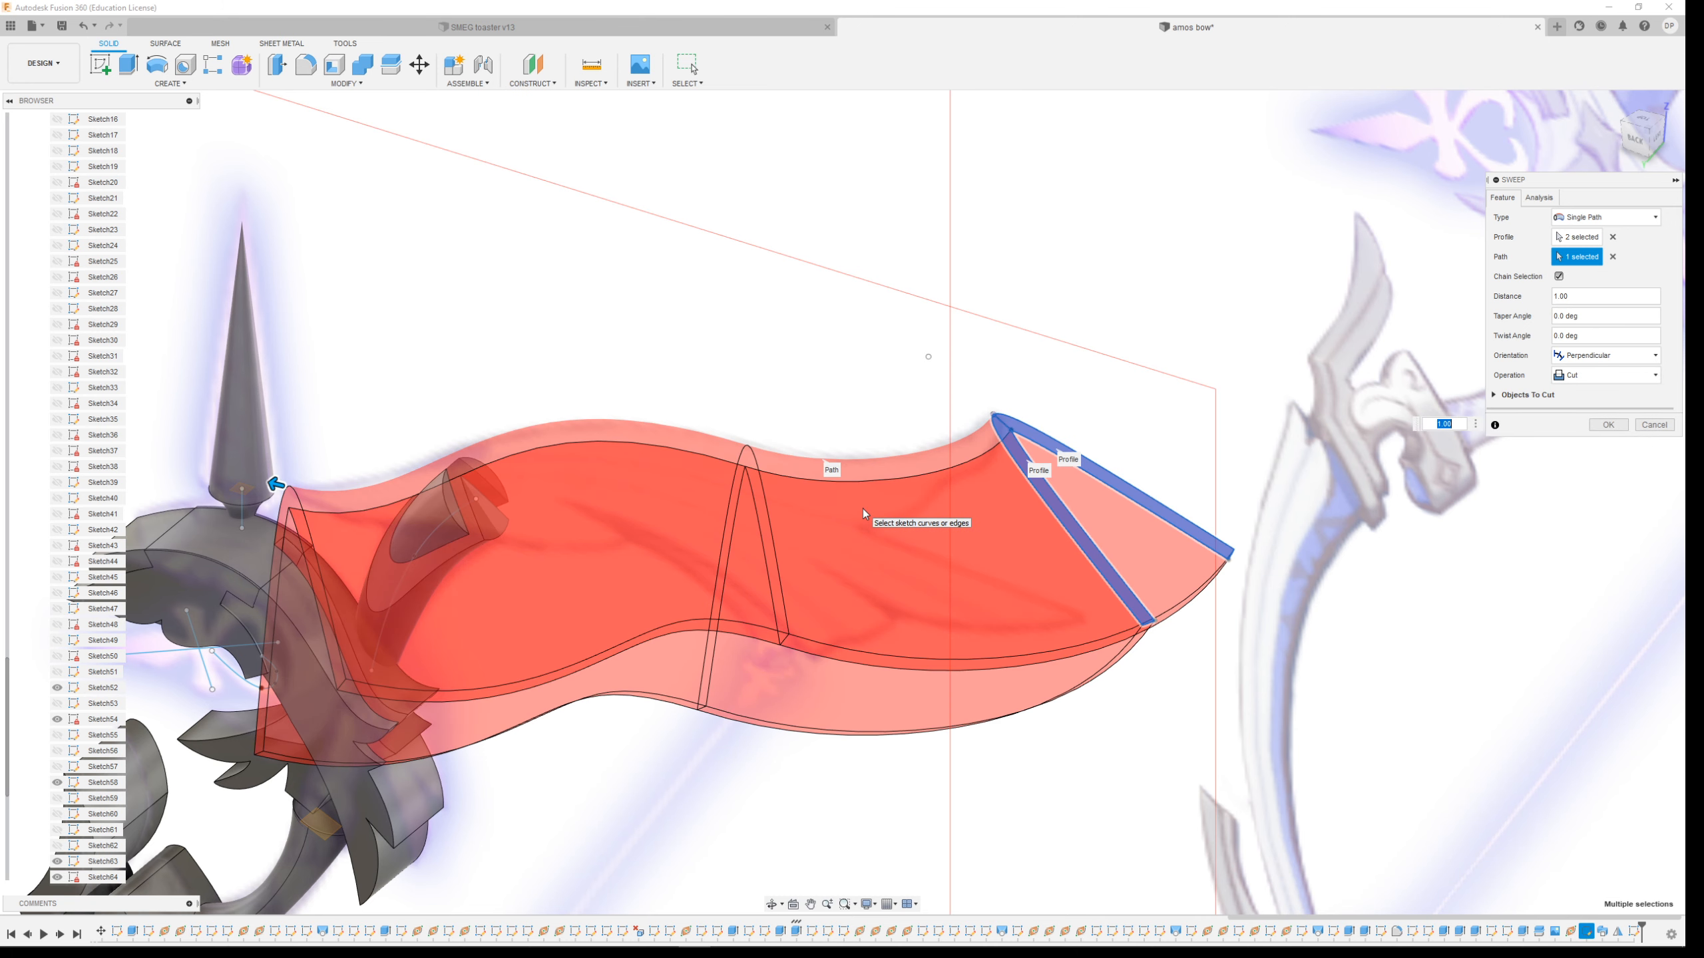
scroll(2, 578, down, 3)
scroll(94, 567, up, 9)
scroll(83, 389, up, 5)
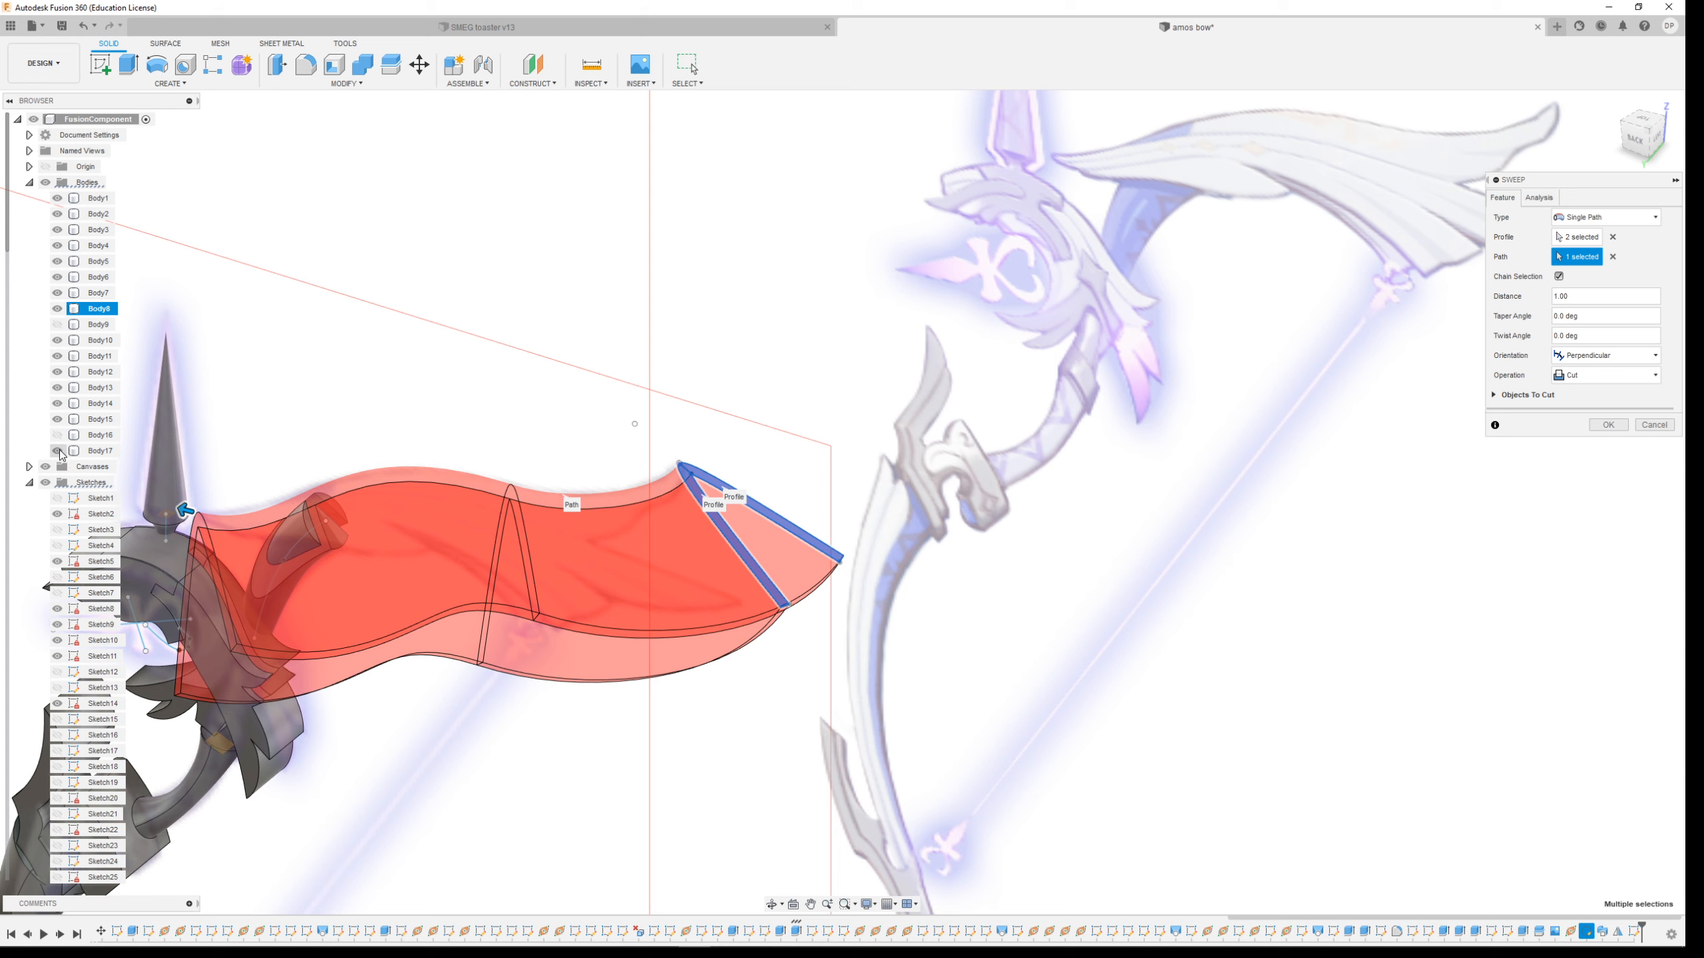
Toggle the visibility of Body12, Body10 and Body7 and confirm the sweep cut
click(58, 372)
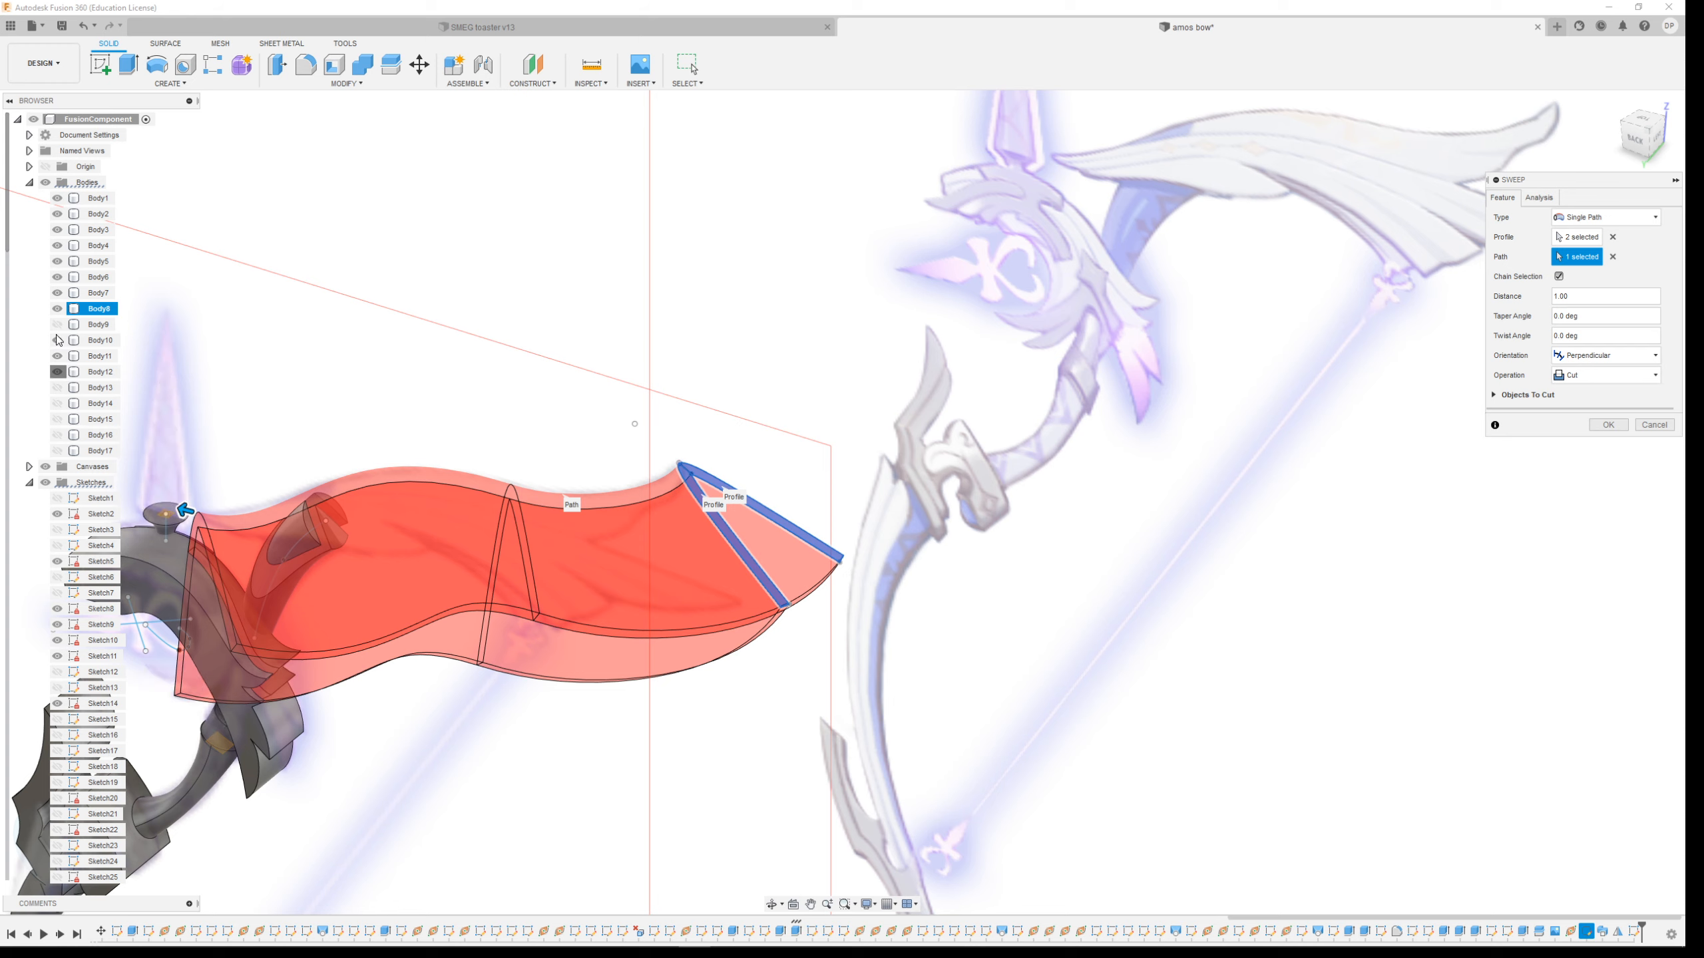
click(61, 342)
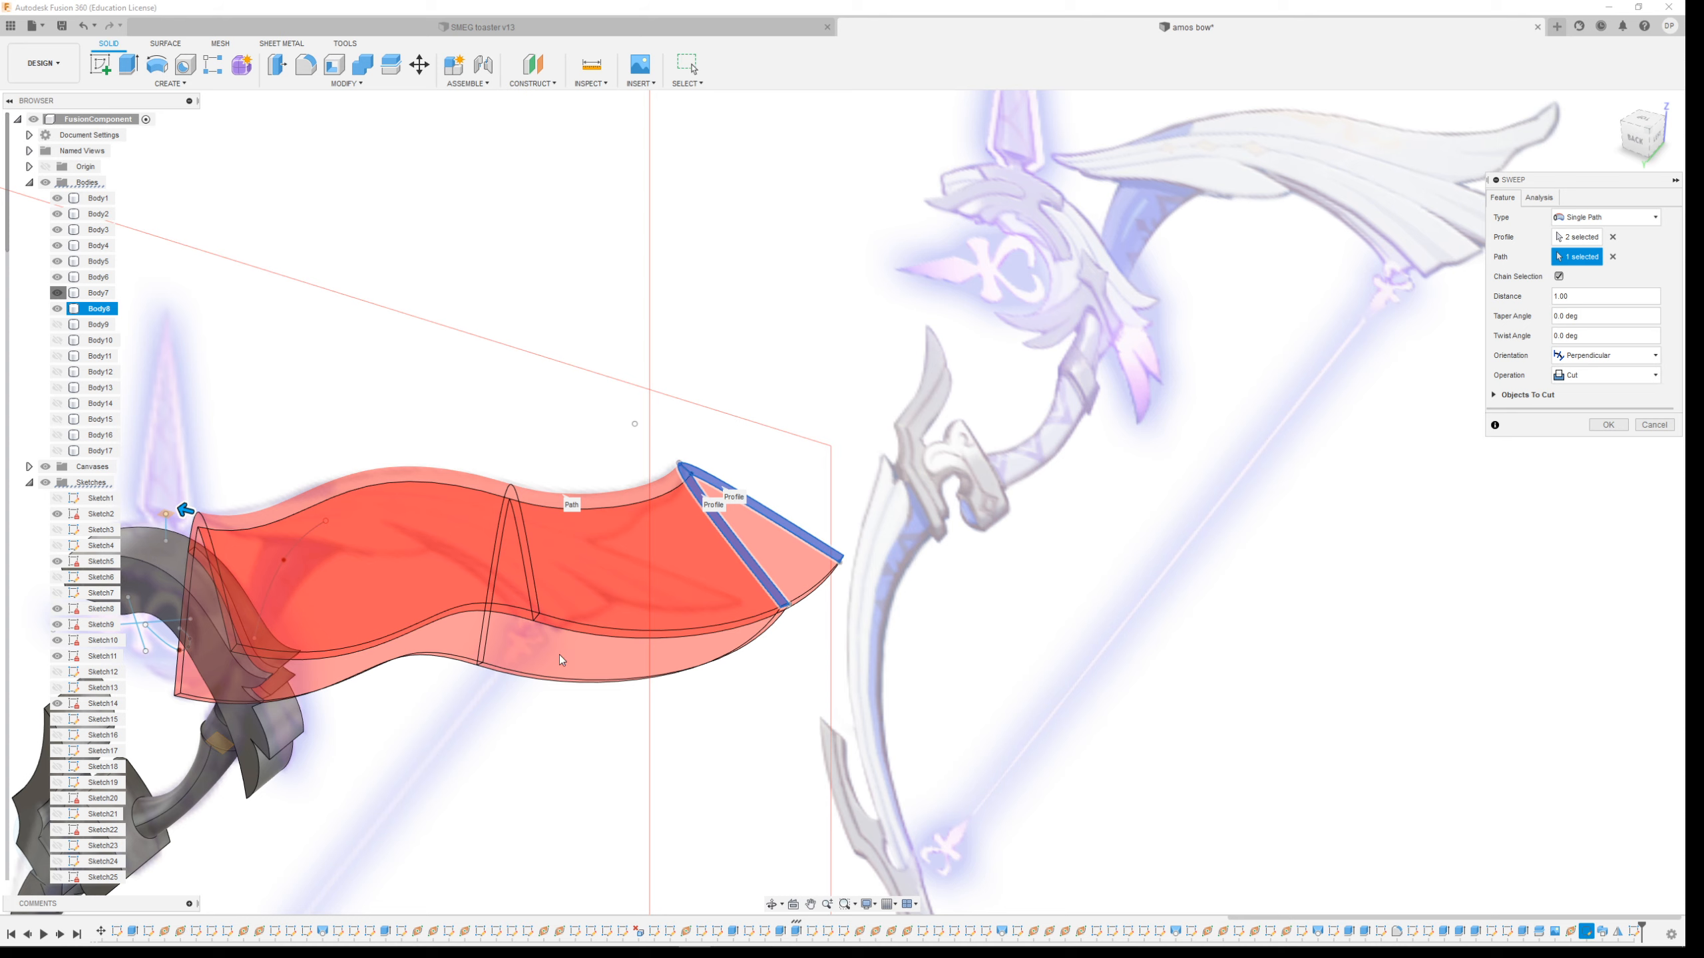
drag(40, 289, 44, 289)
scroll(45, 289, down, 5)
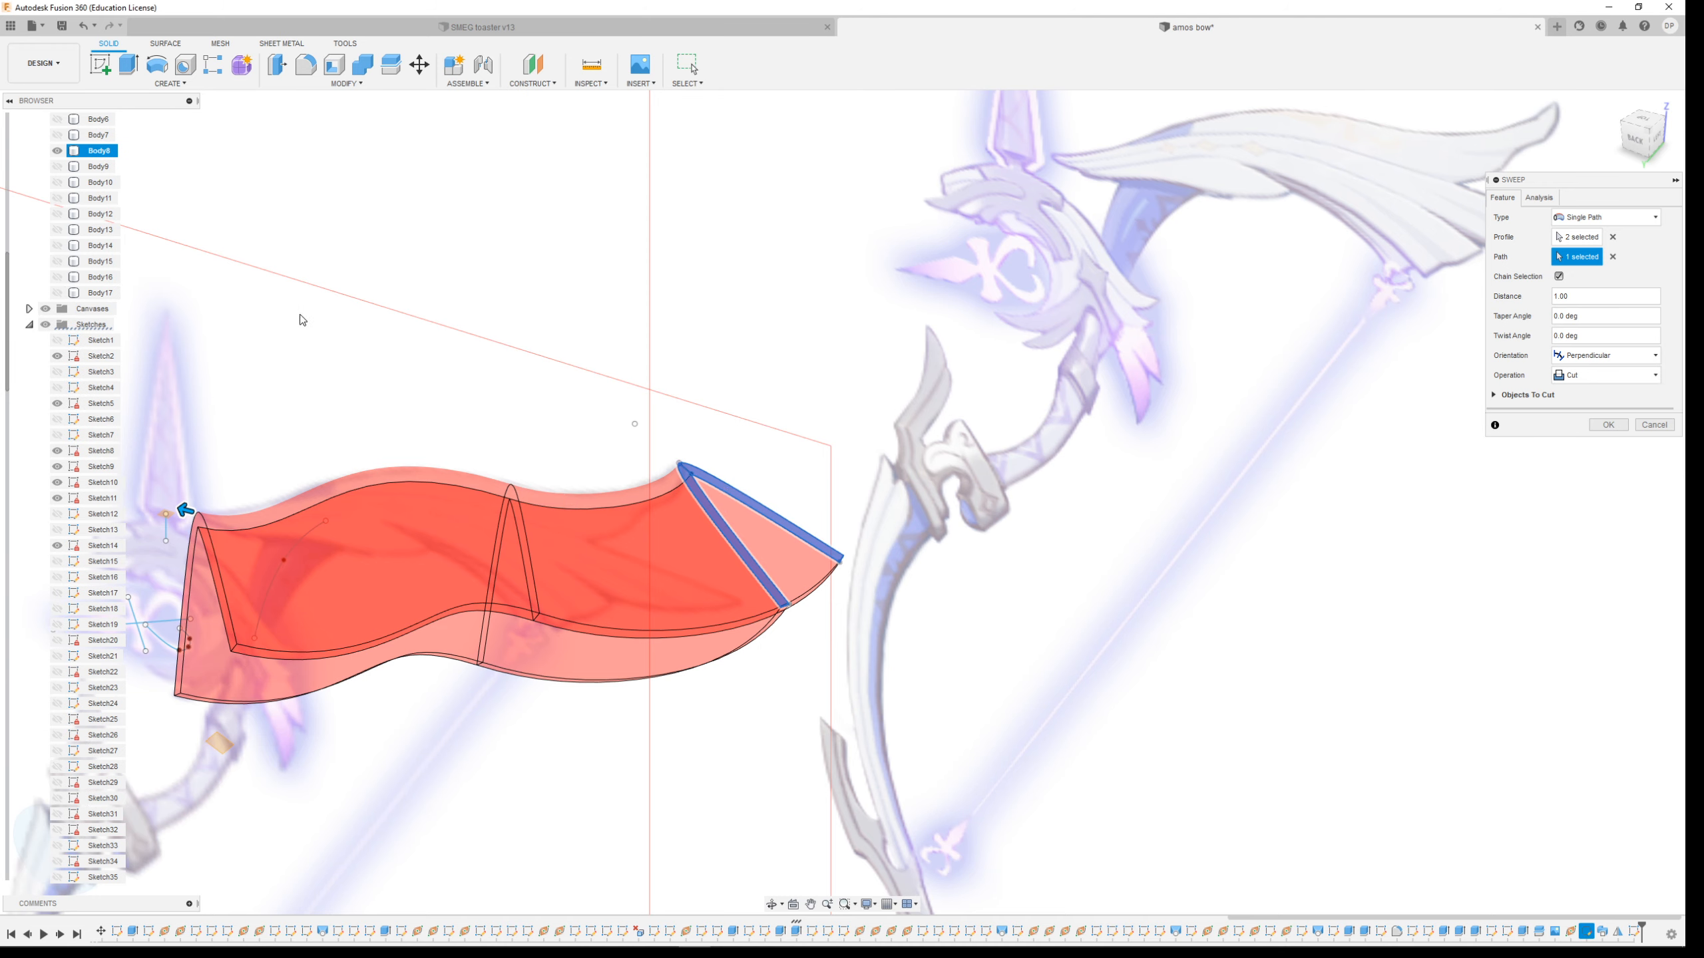
scroll(300, 316, down, 3)
scroll(79, 229, up, 3)
scroll(79, 230, up, 2)
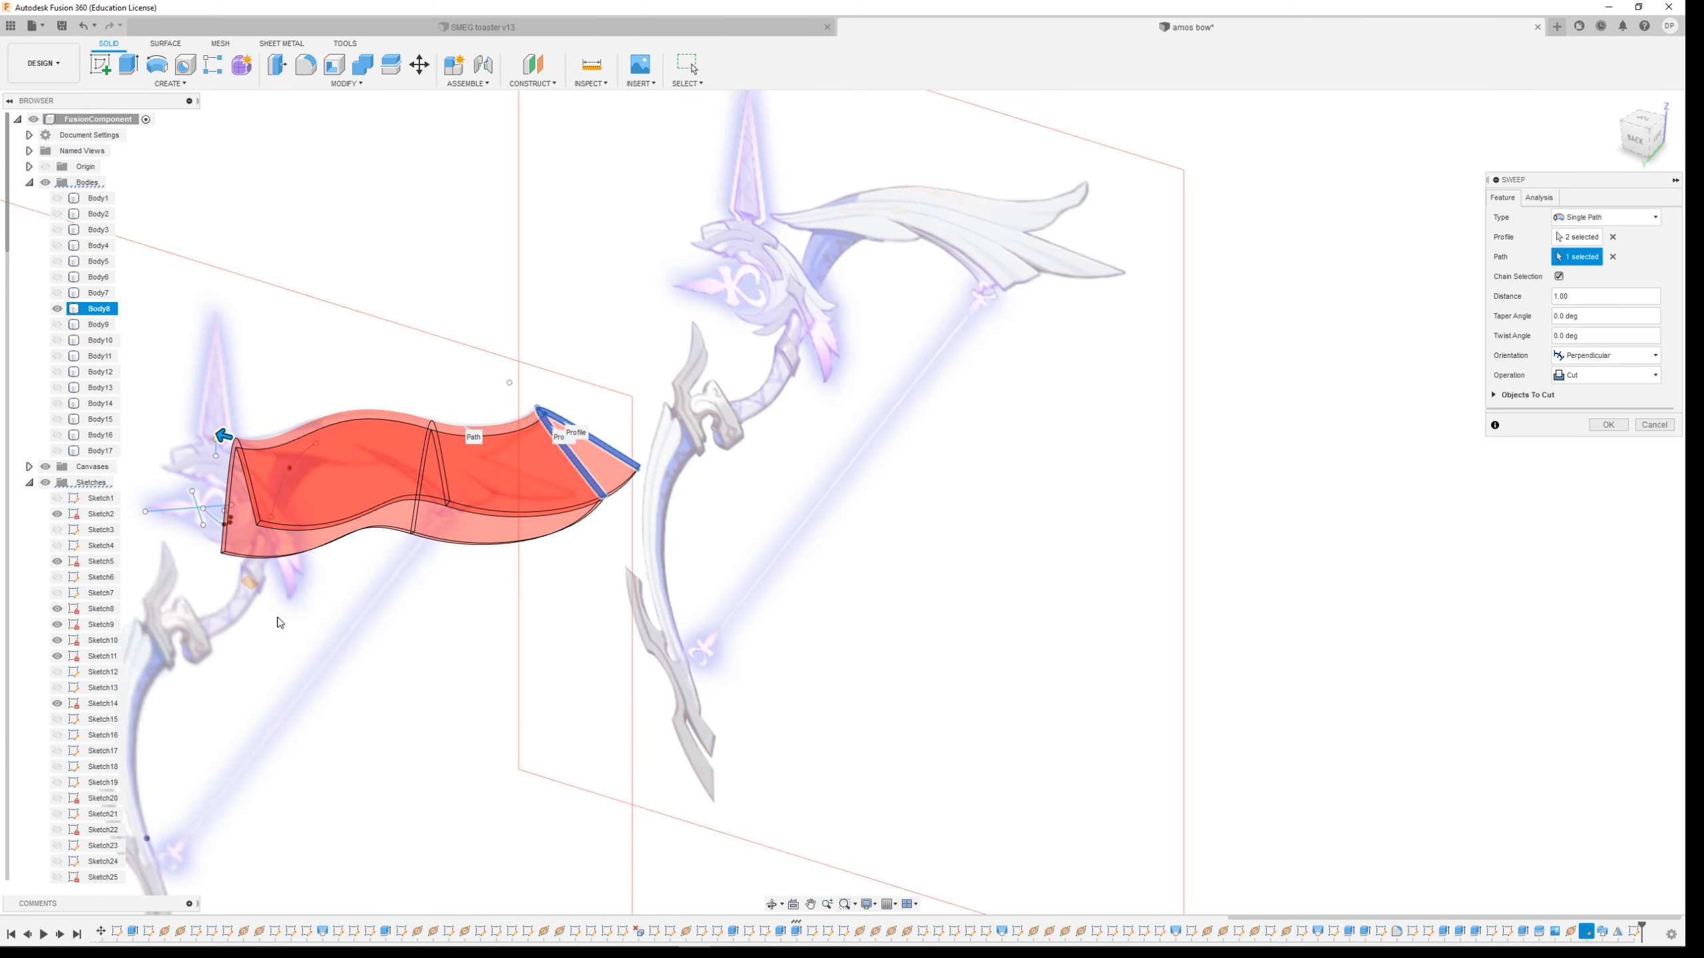
scroll(285, 590, up, 3)
scroll(422, 528, down, 2)
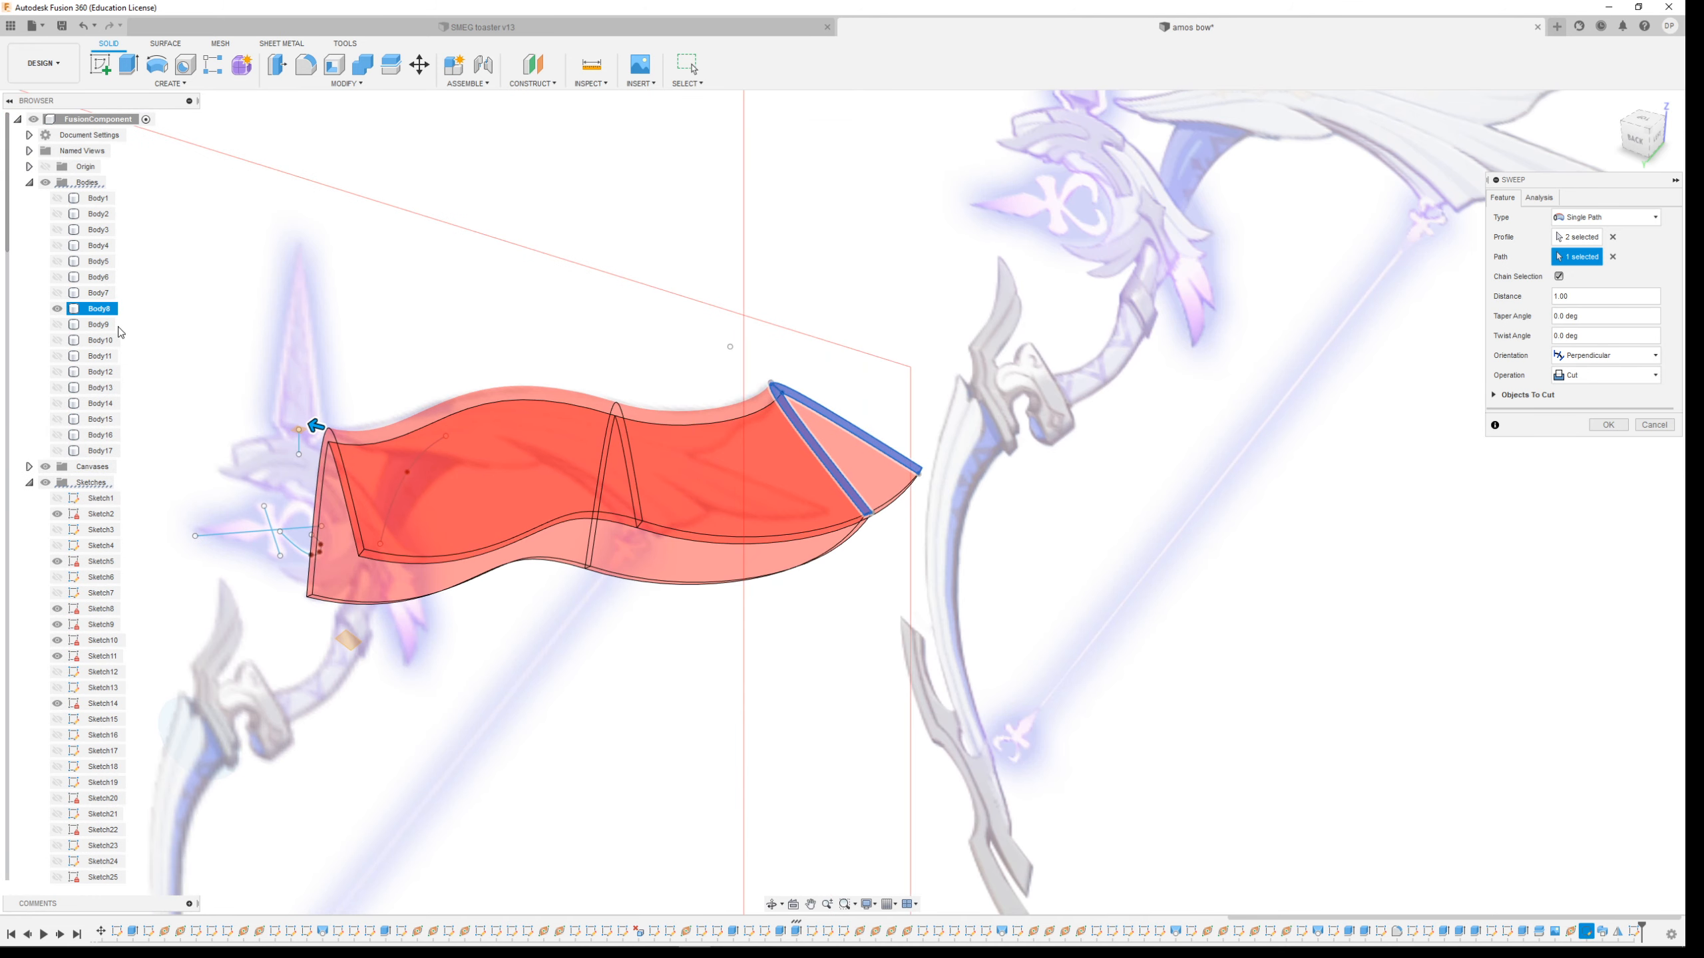
scroll(255, 437, up, 5)
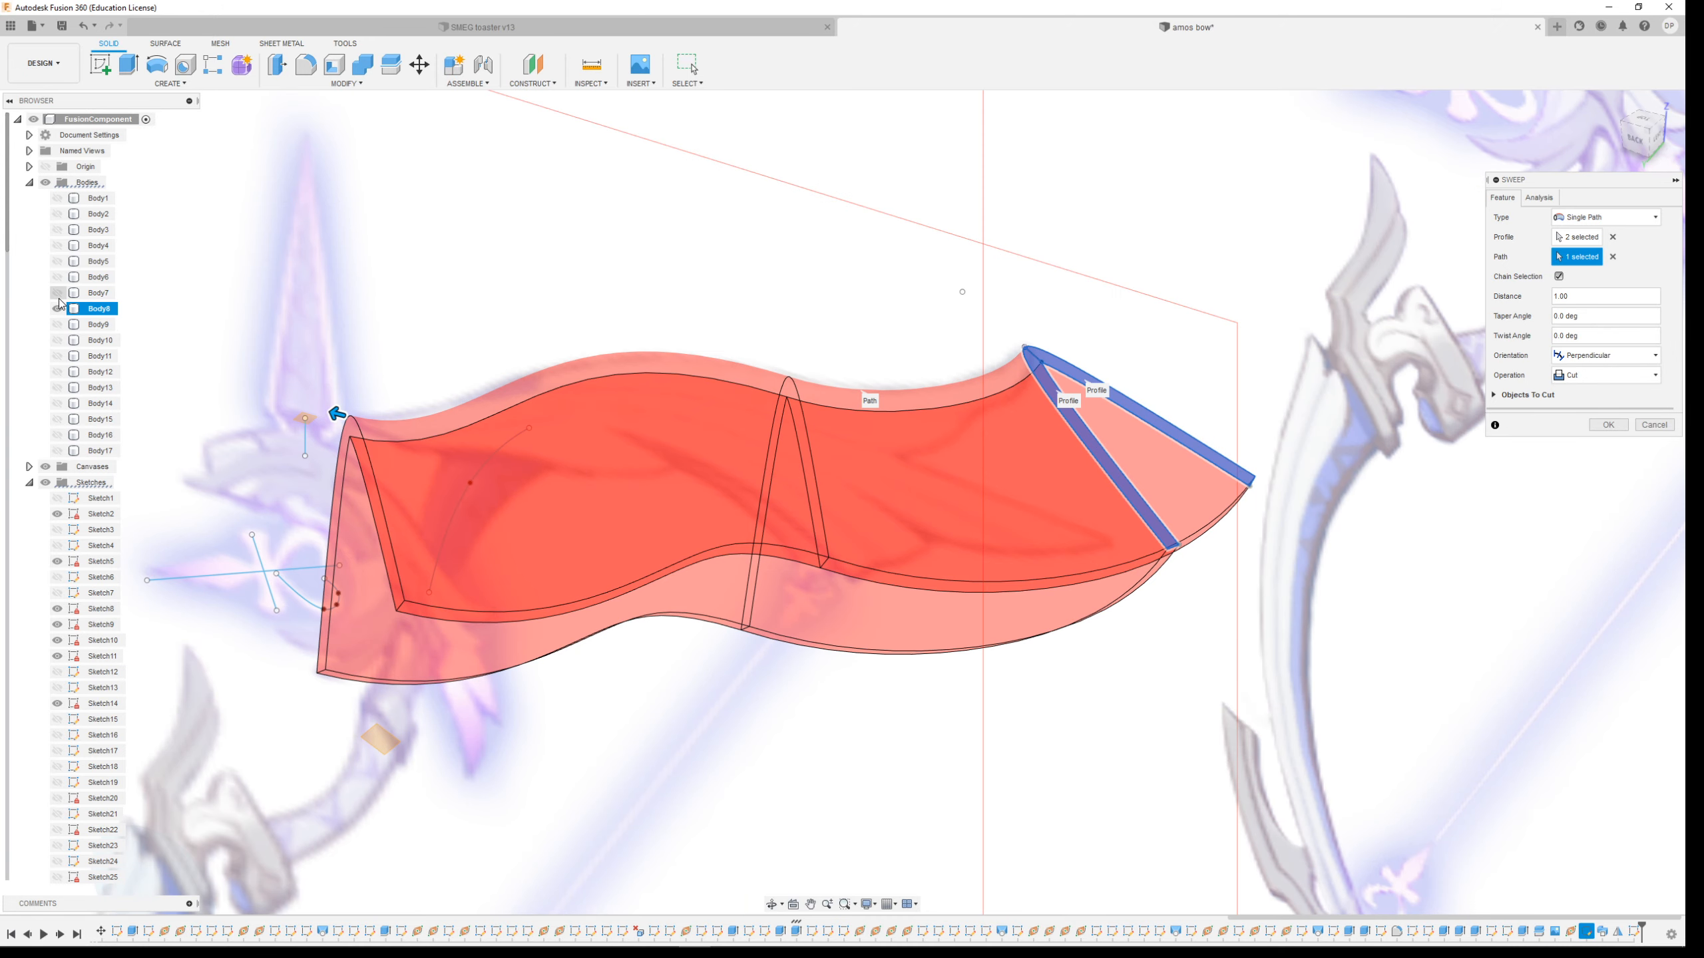
click(59, 294)
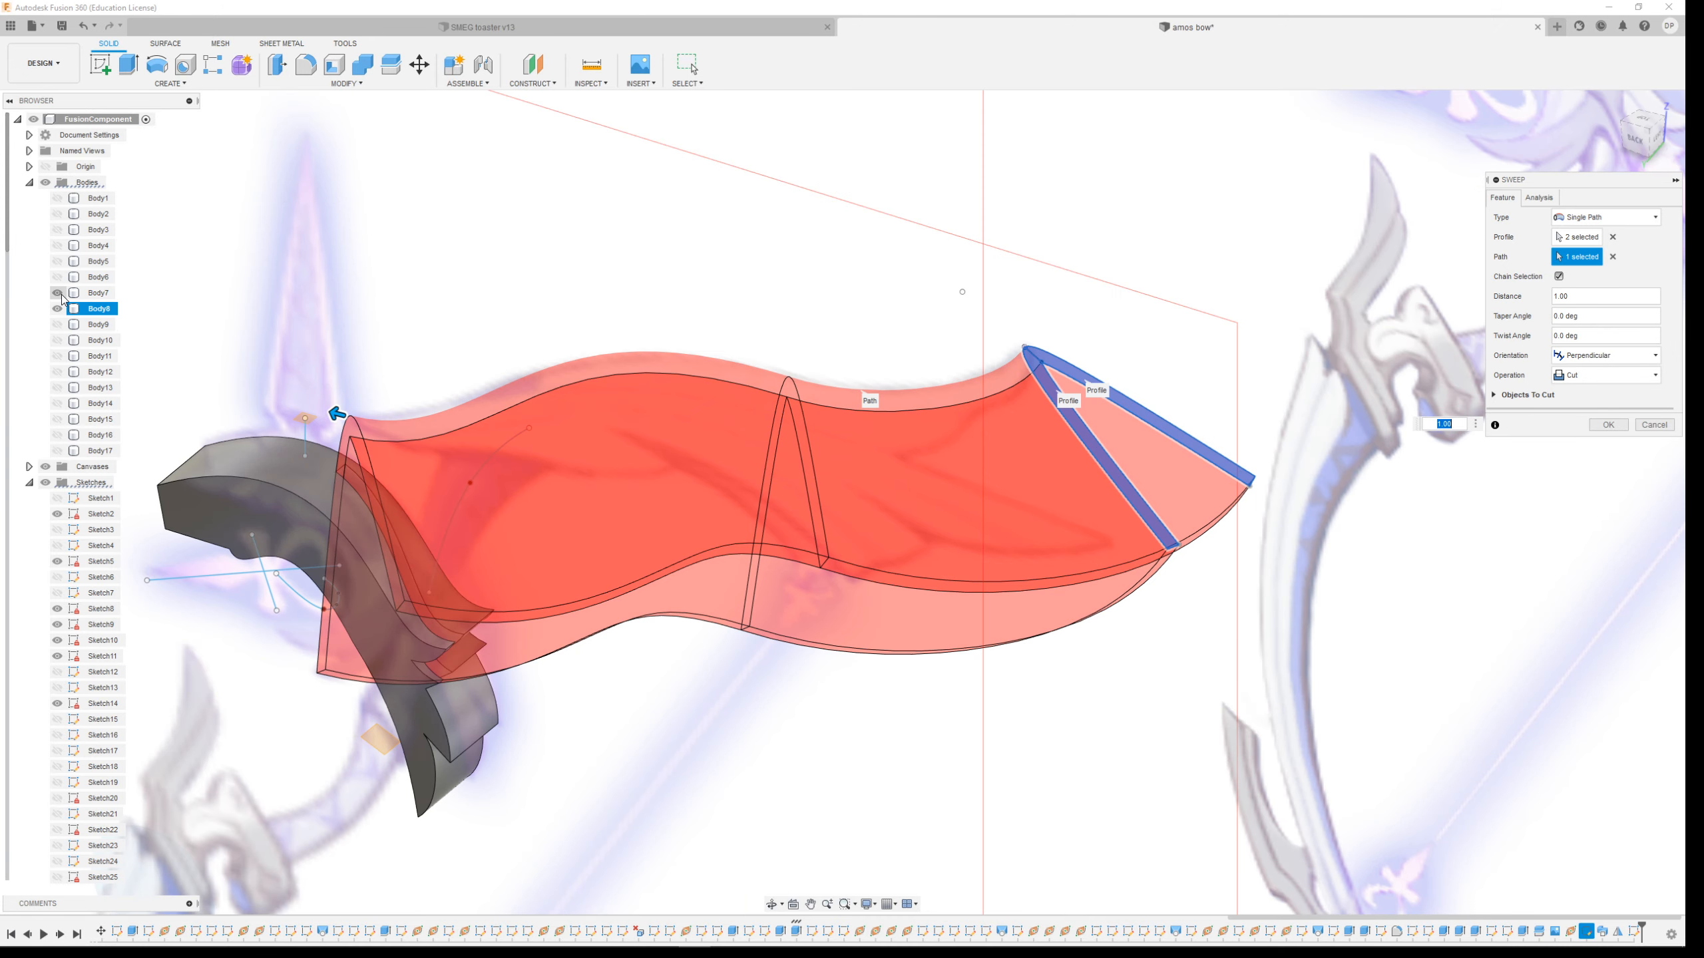
click(58, 341)
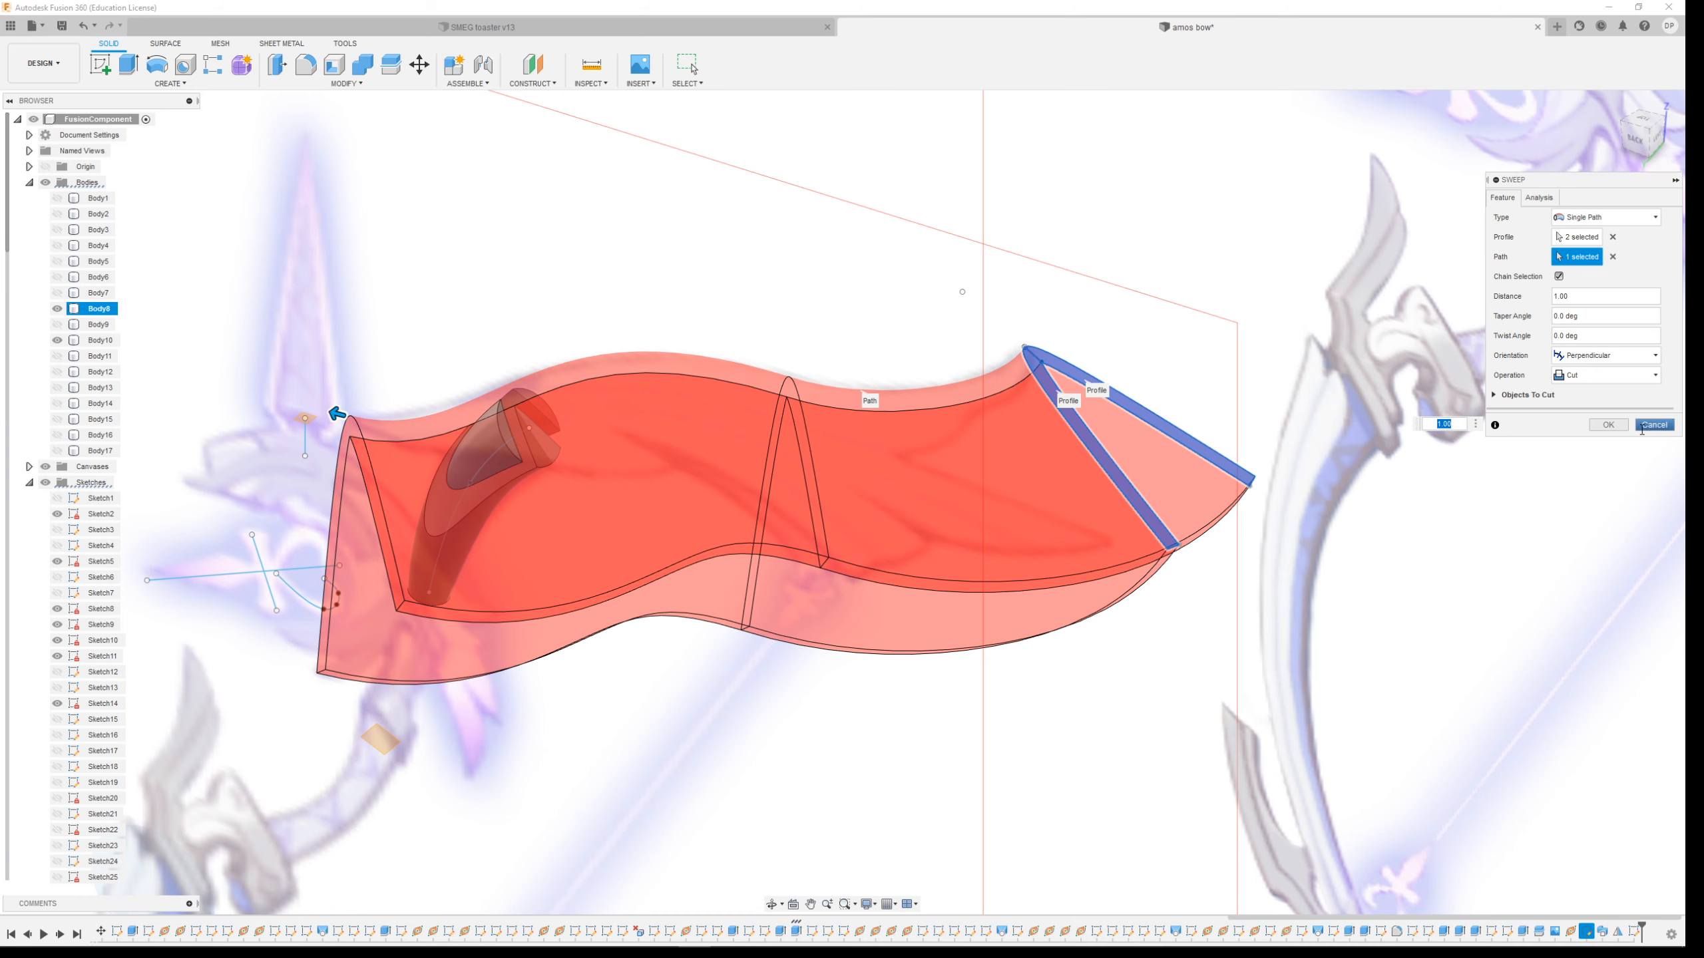
click(1609, 425)
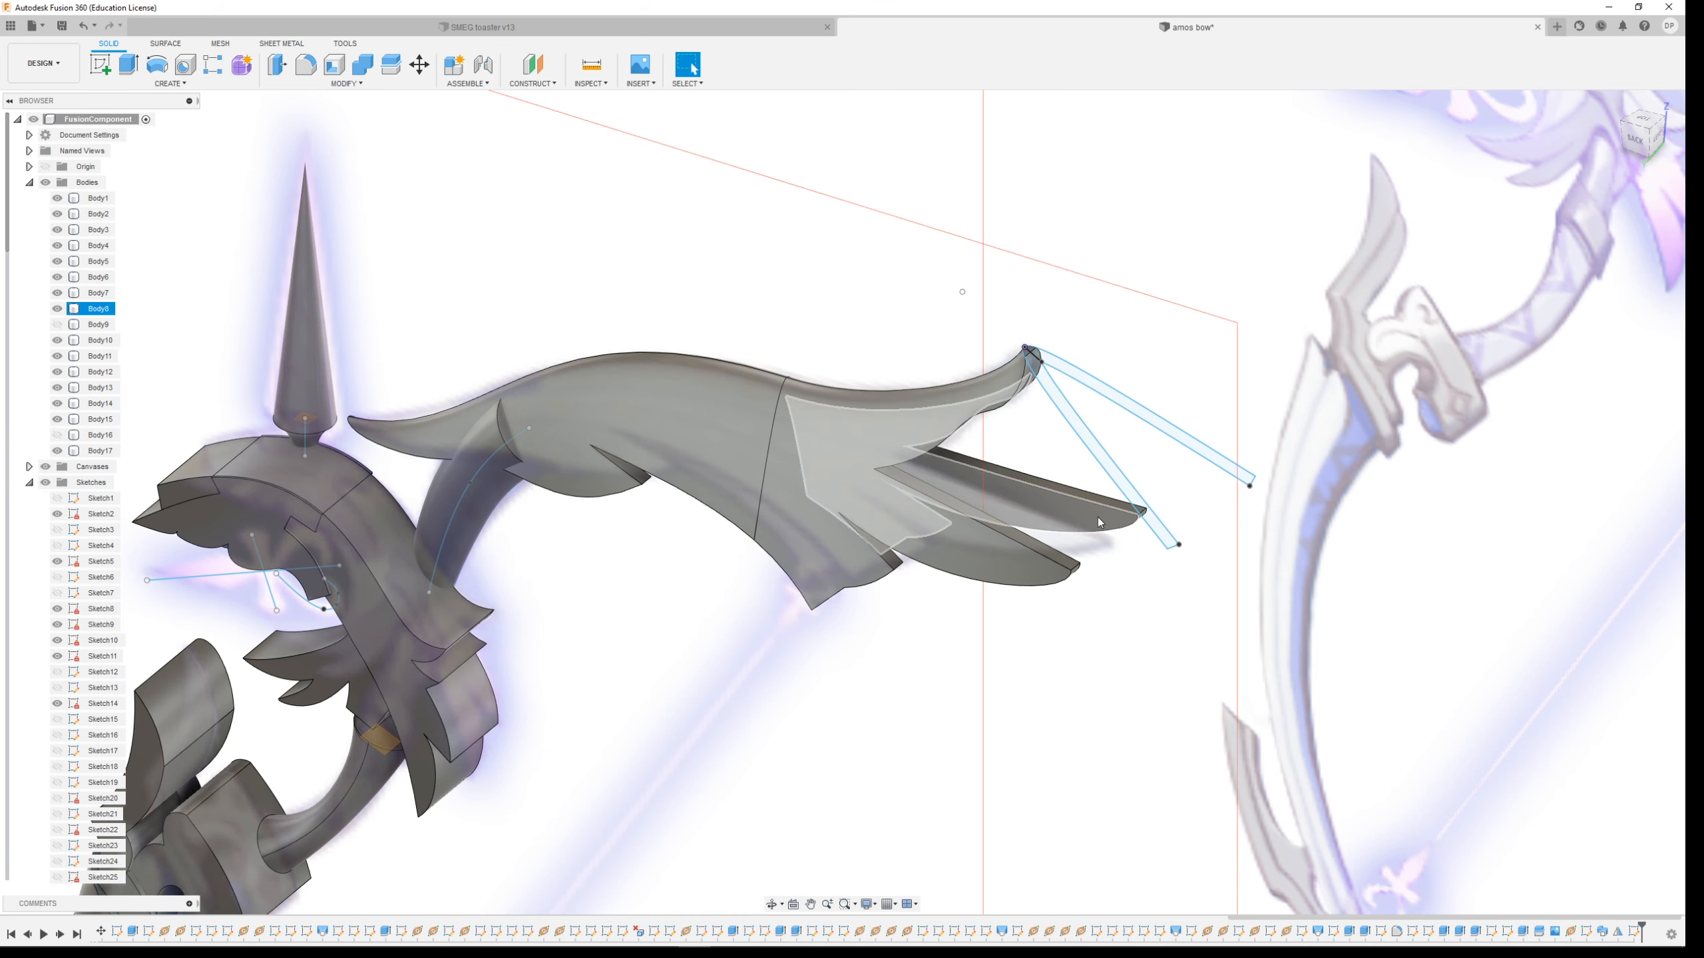
Edit the limb-tip sketch and draw a closed line outline enclosing both limb-tip profiles, then finish the sketch
scroll(1200, 455, up, 3)
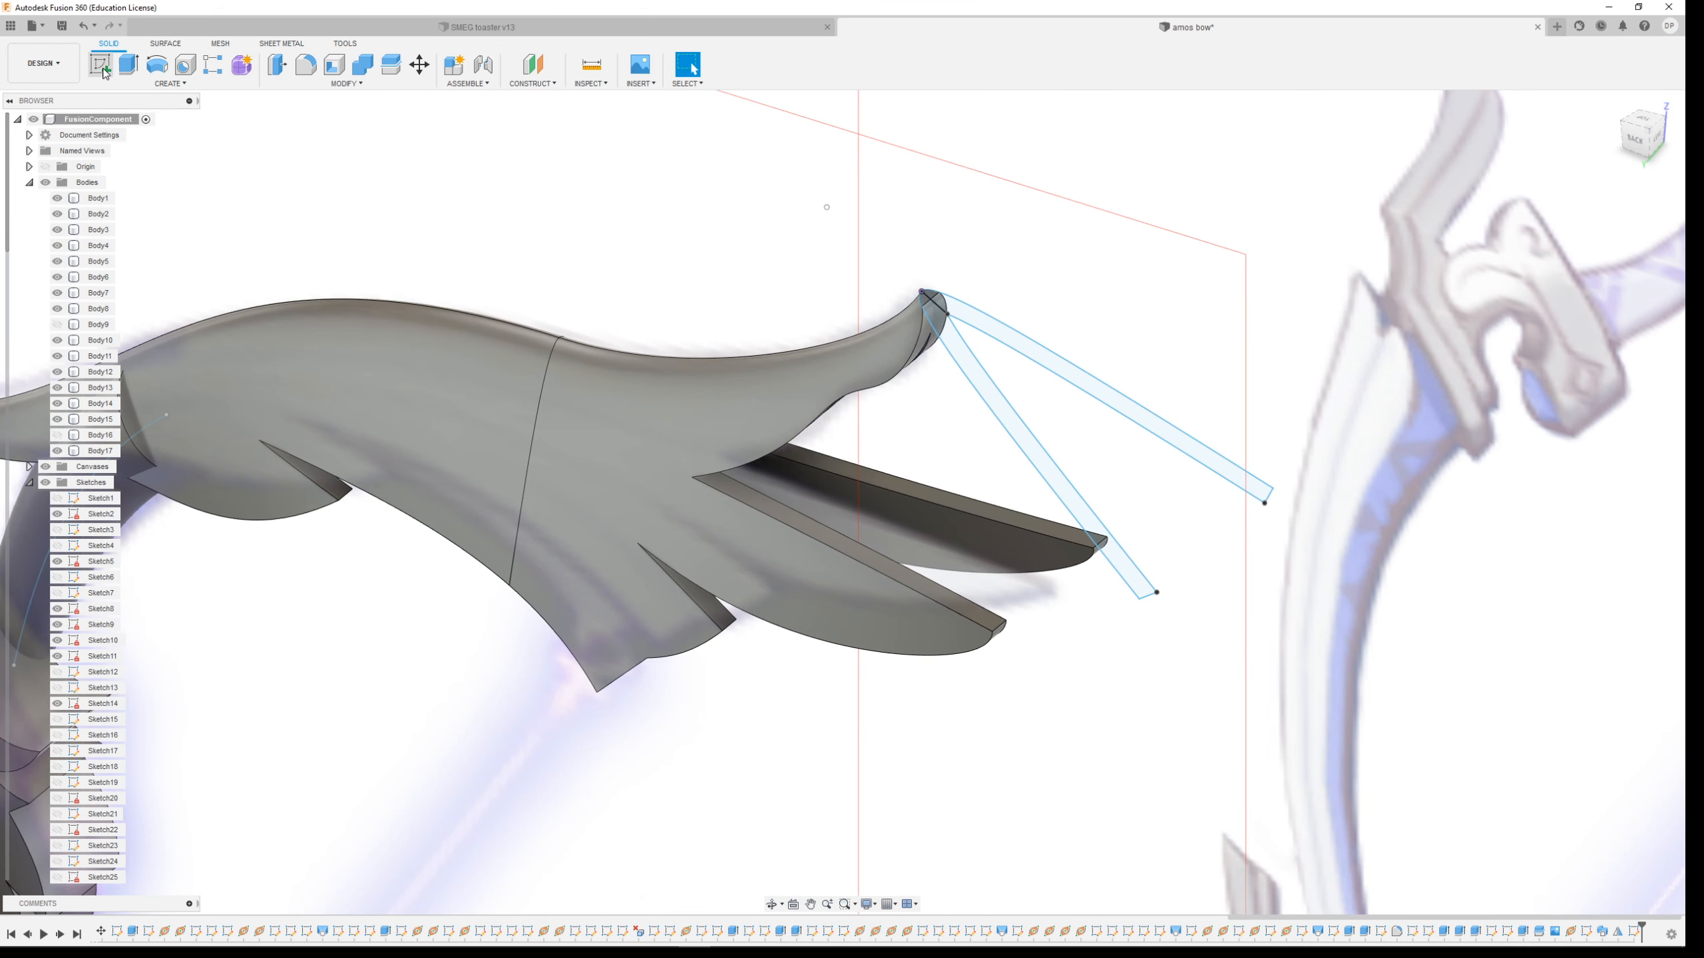
scroll(101, 681, down, 2)
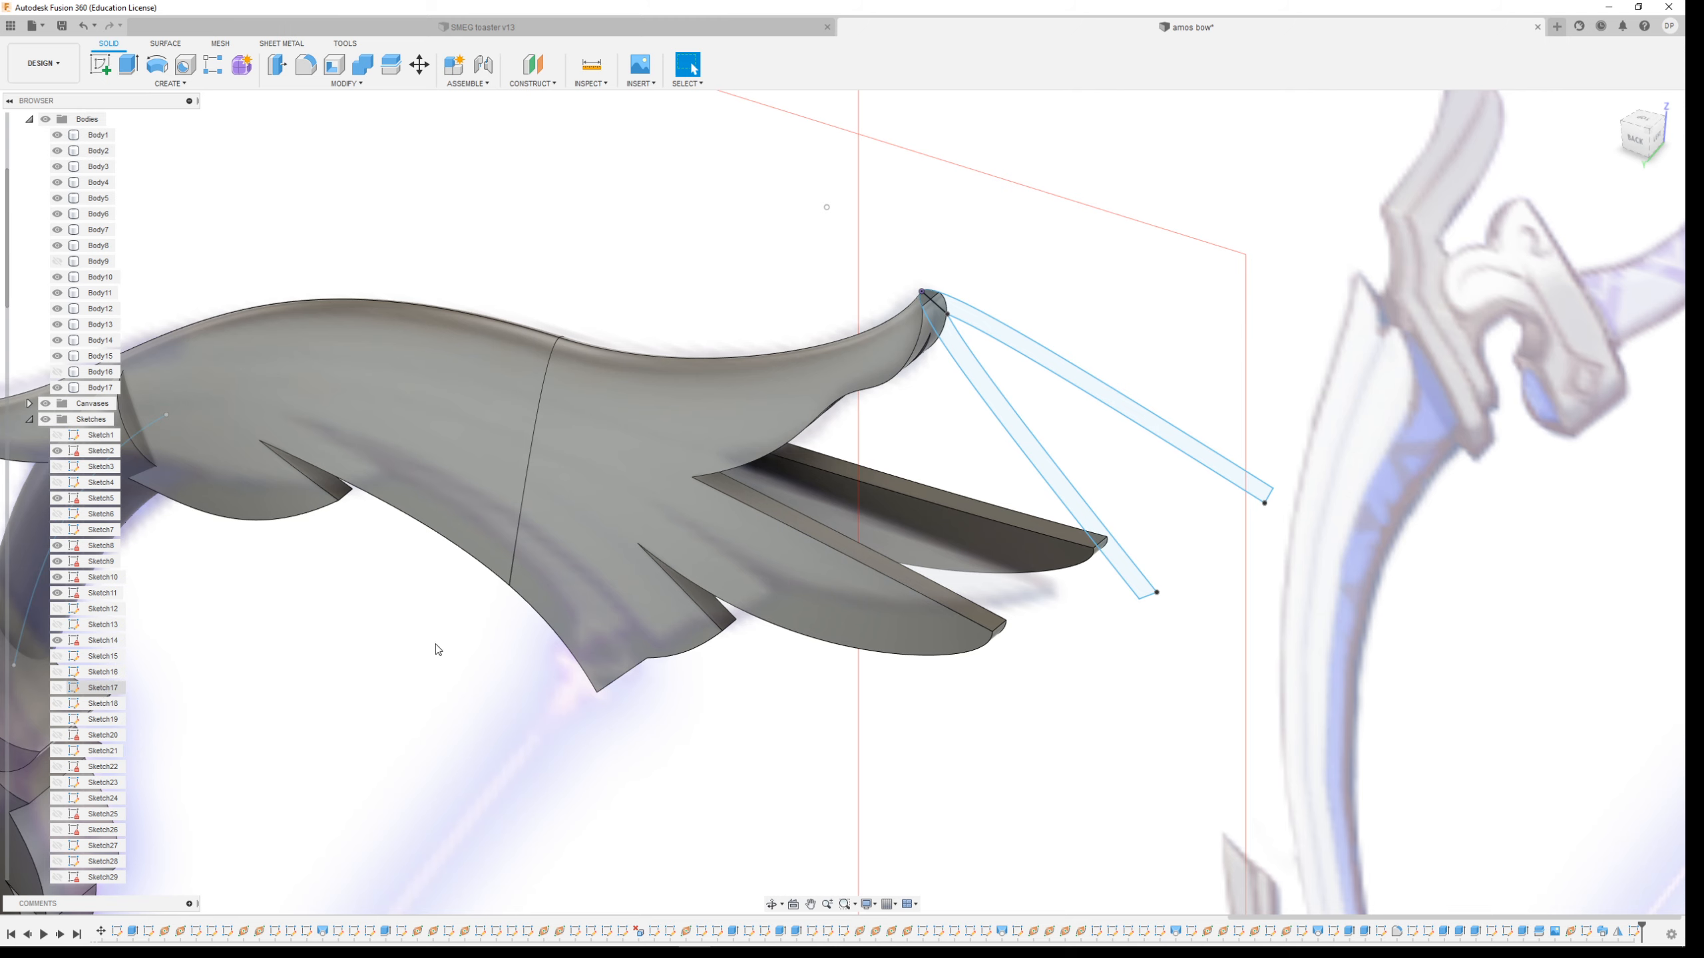
right_click(1046, 482)
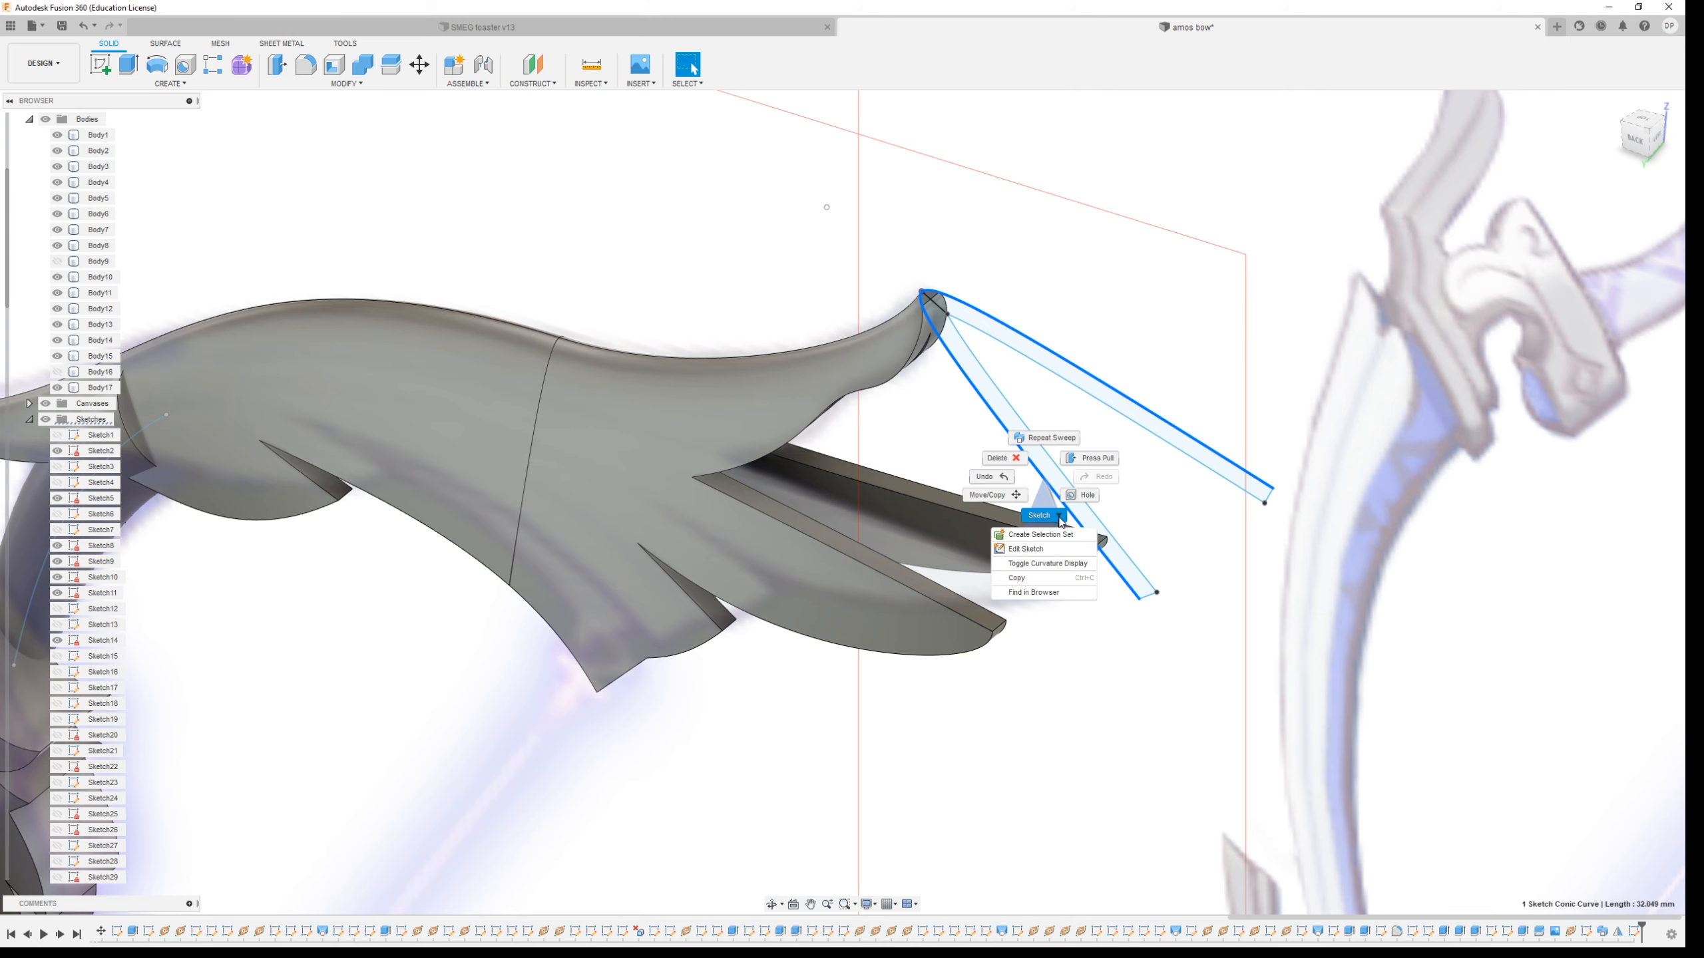
click(1036, 552)
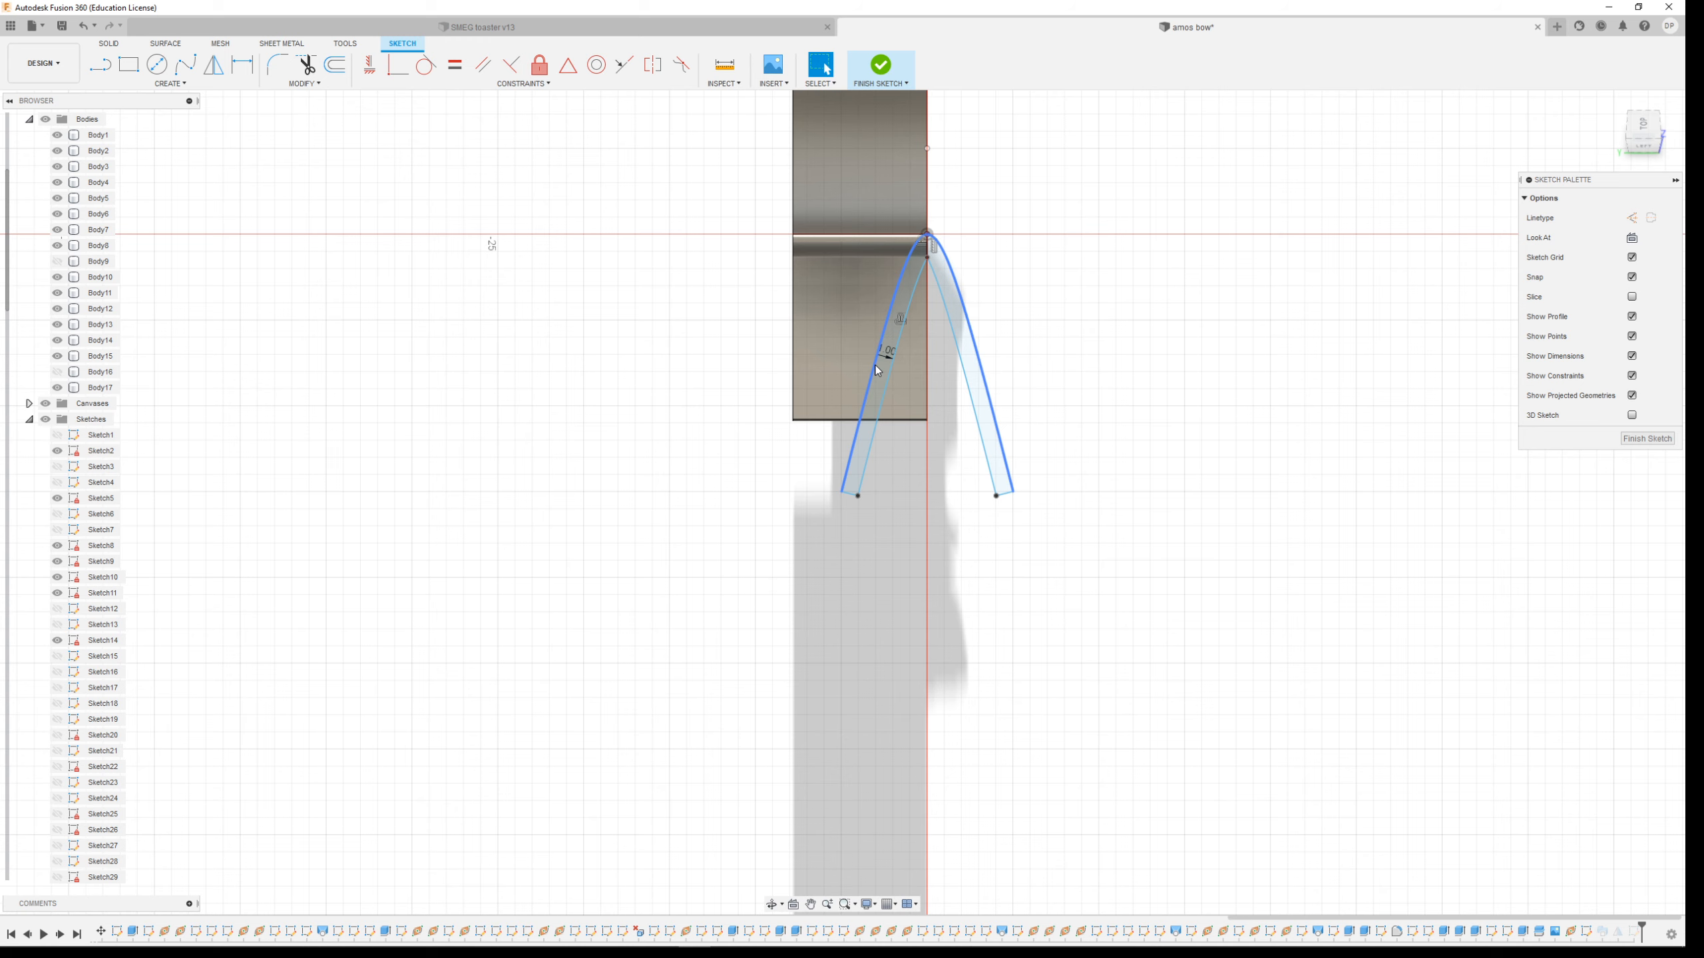
click(100, 65)
click(848, 493)
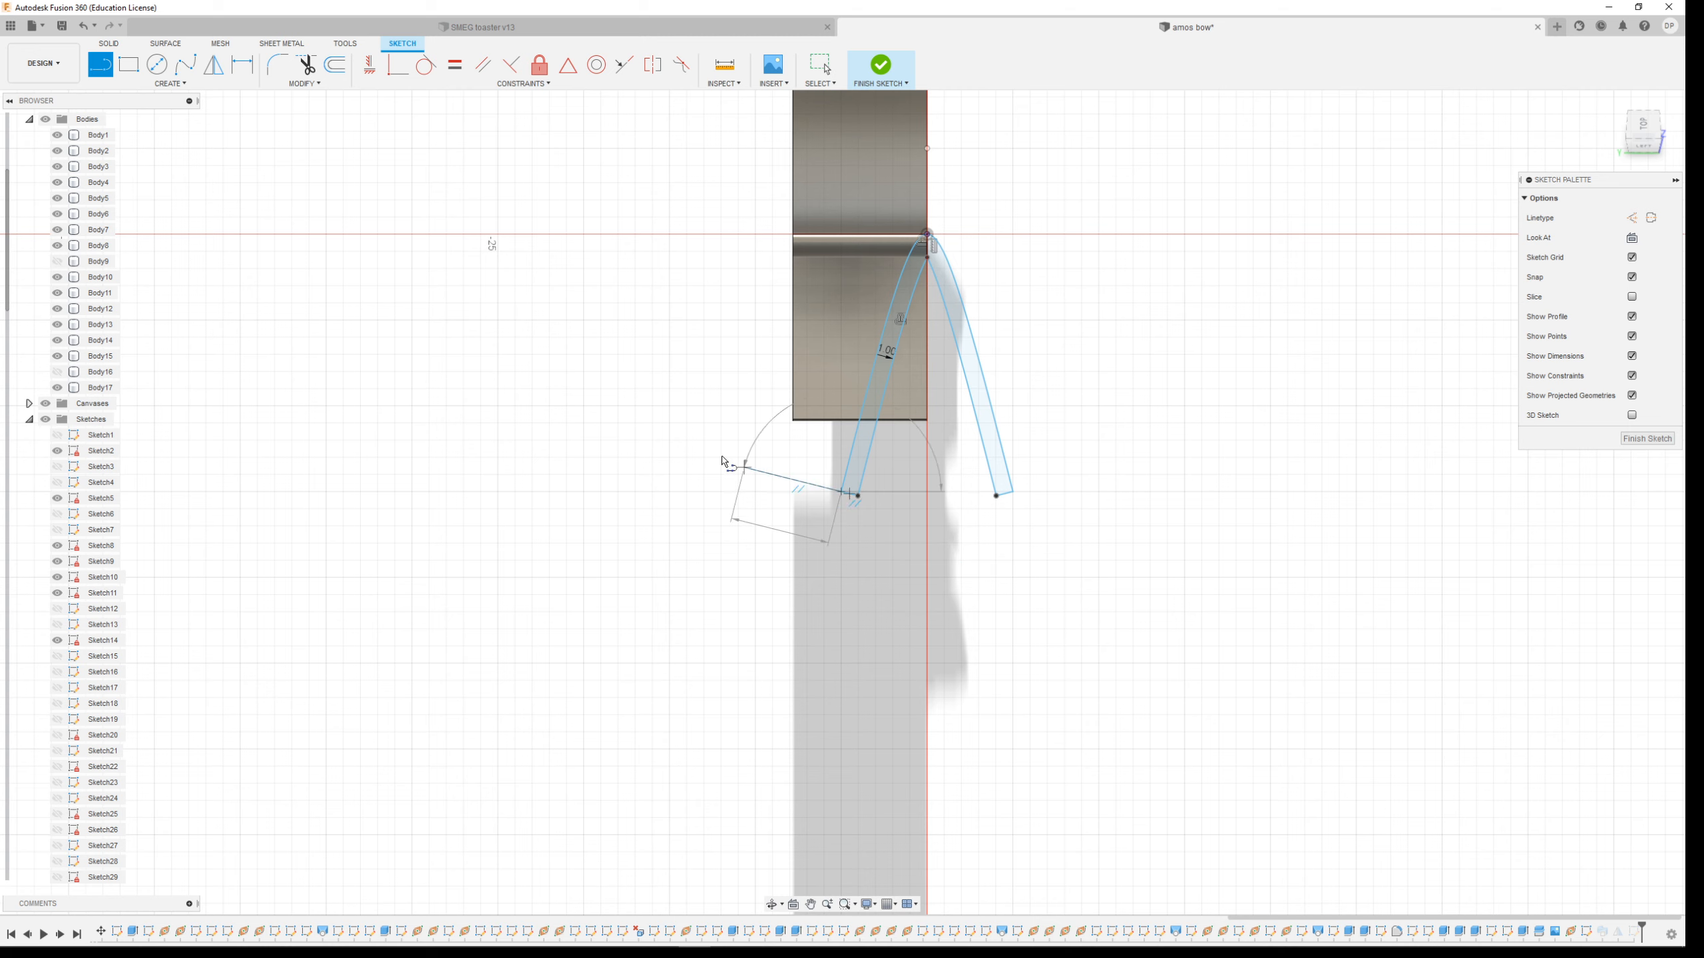
click(697, 445)
click(738, 165)
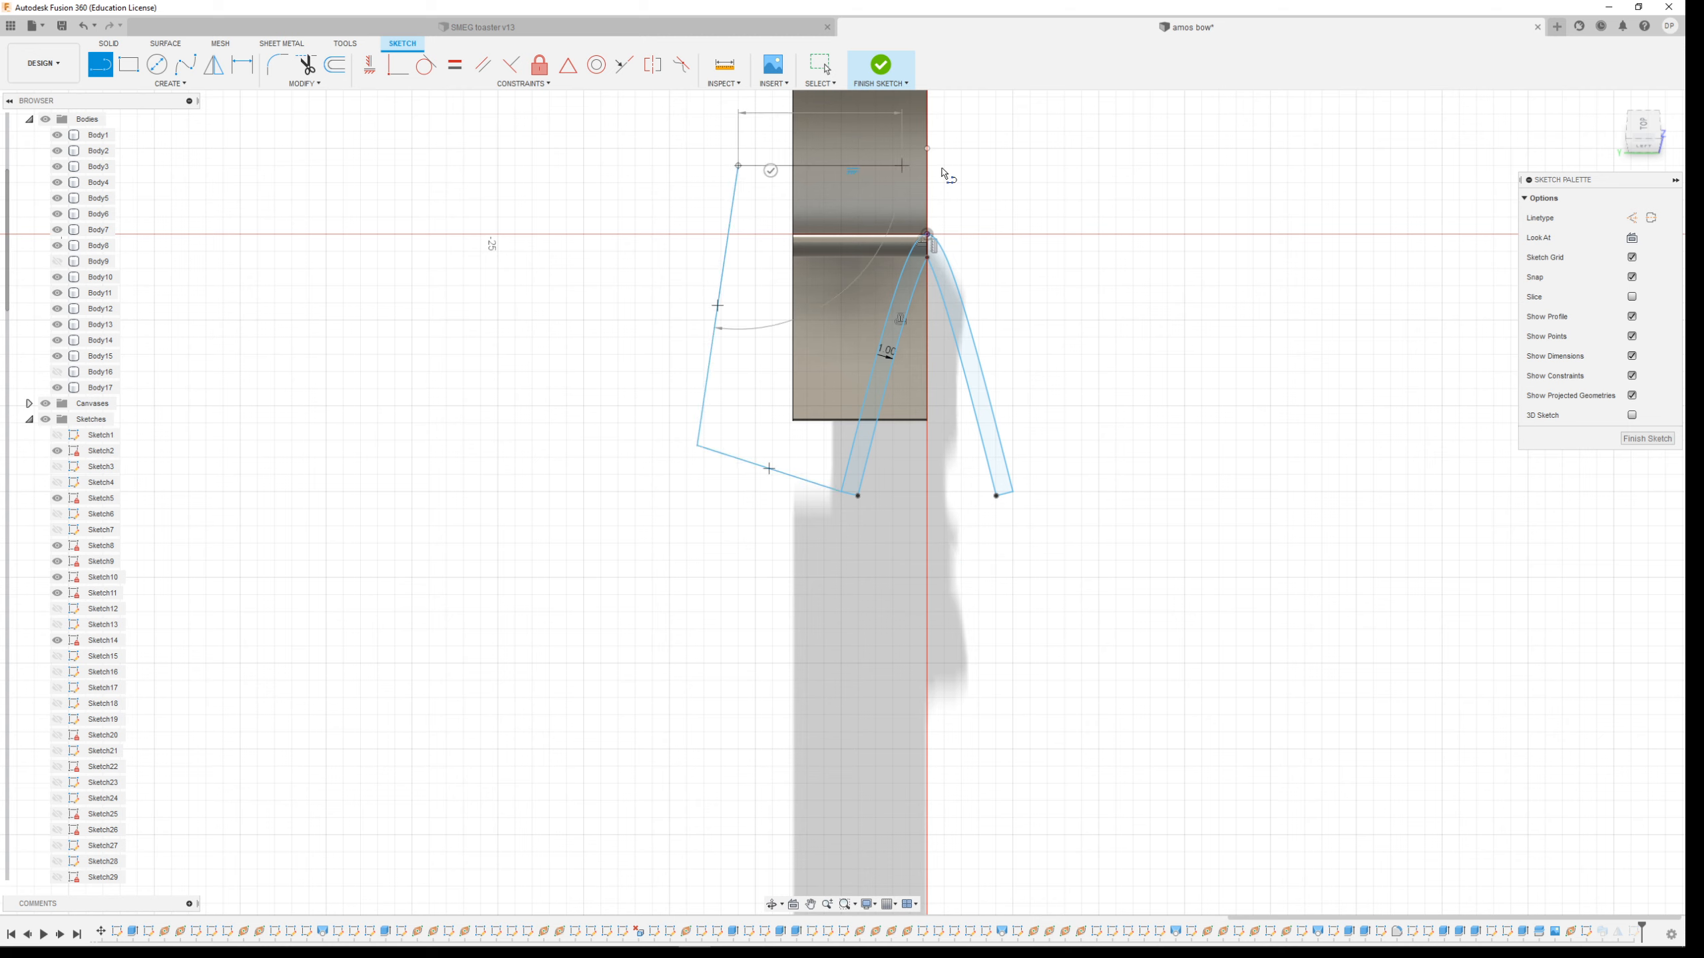
click(1081, 148)
click(1224, 400)
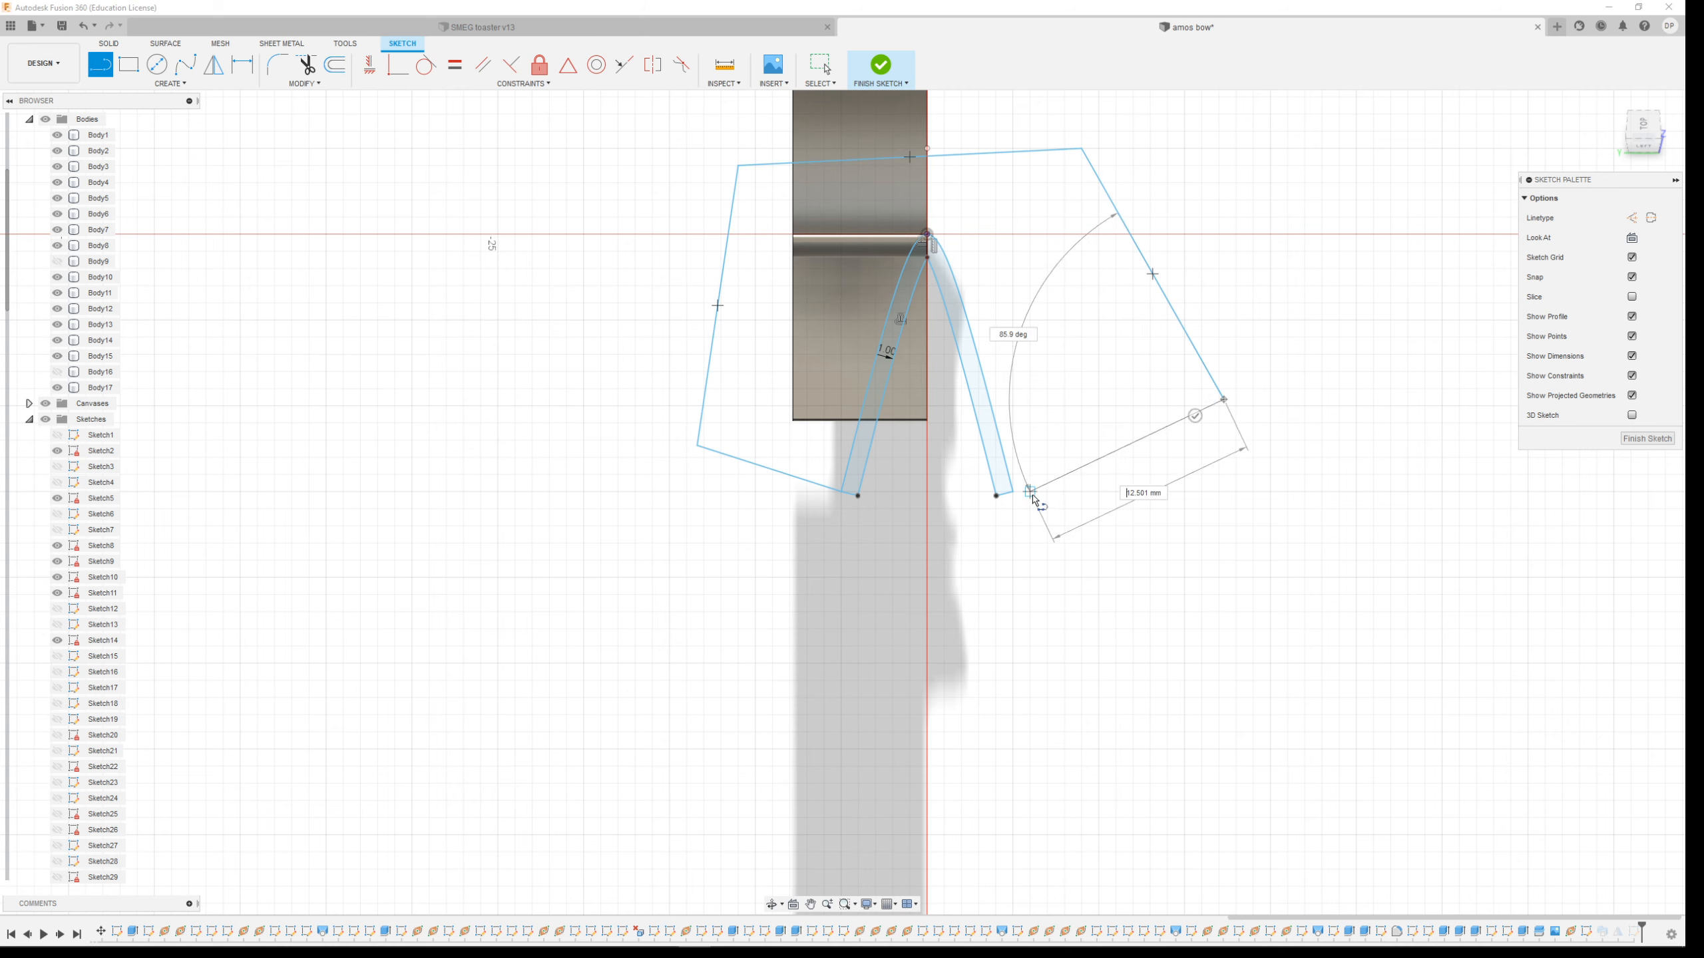
click(1013, 492)
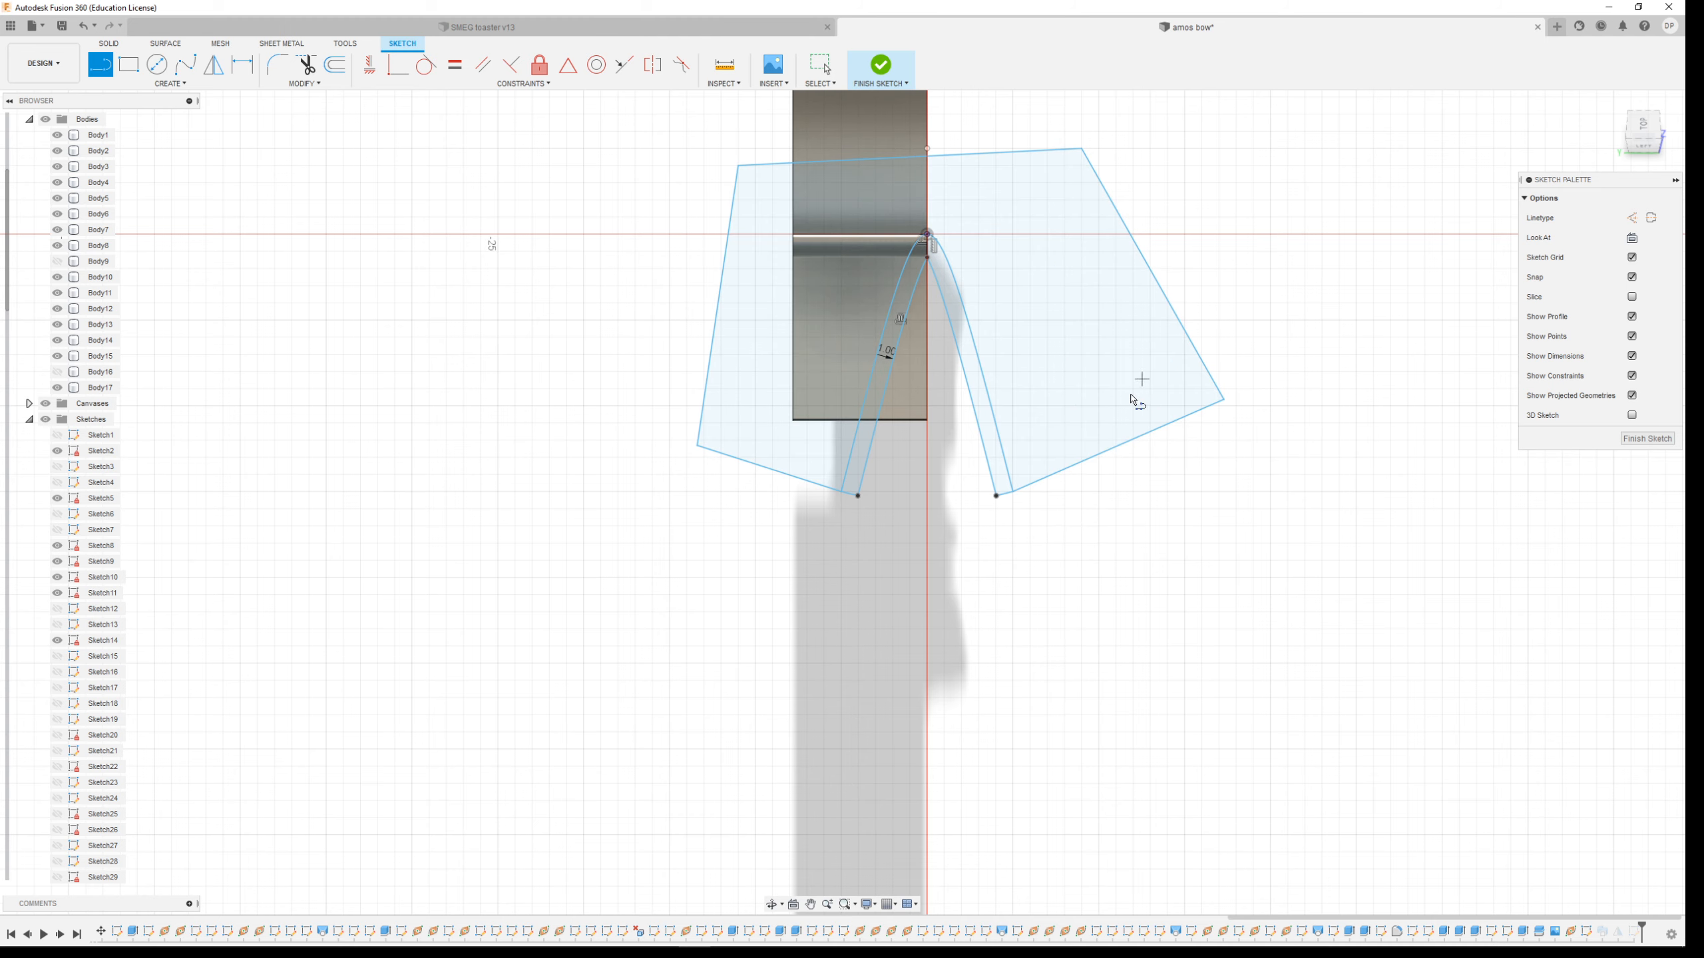
shift+middle_drag(1027, 476, 734, 391)
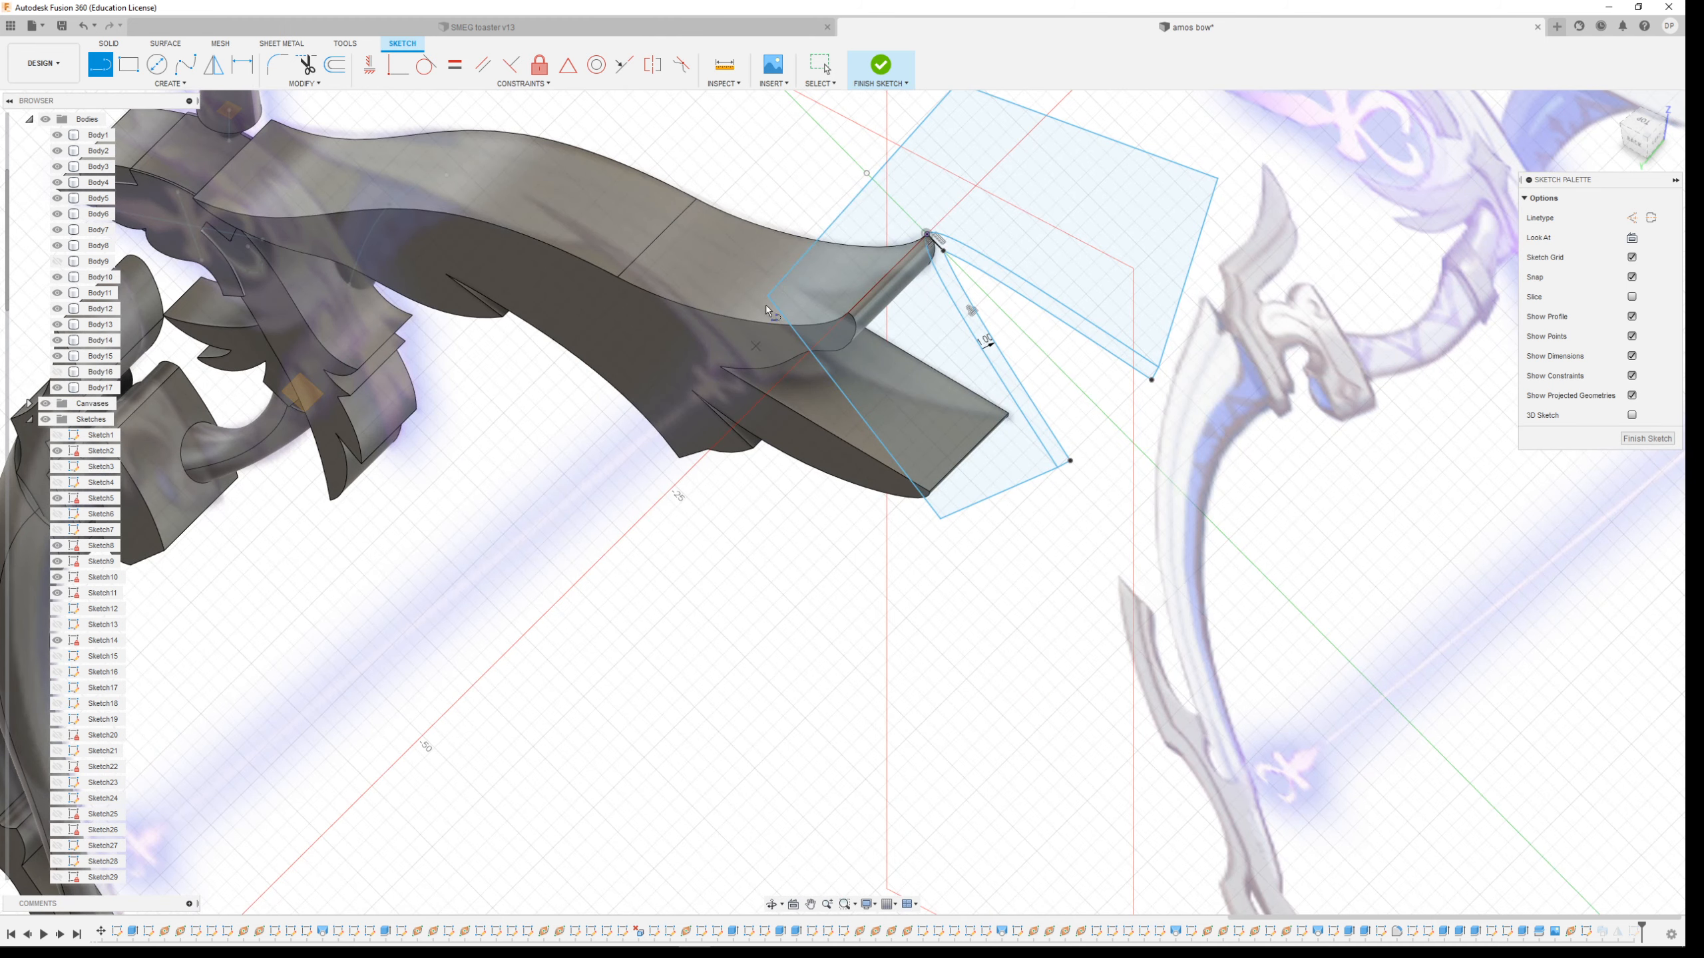
click(882, 69)
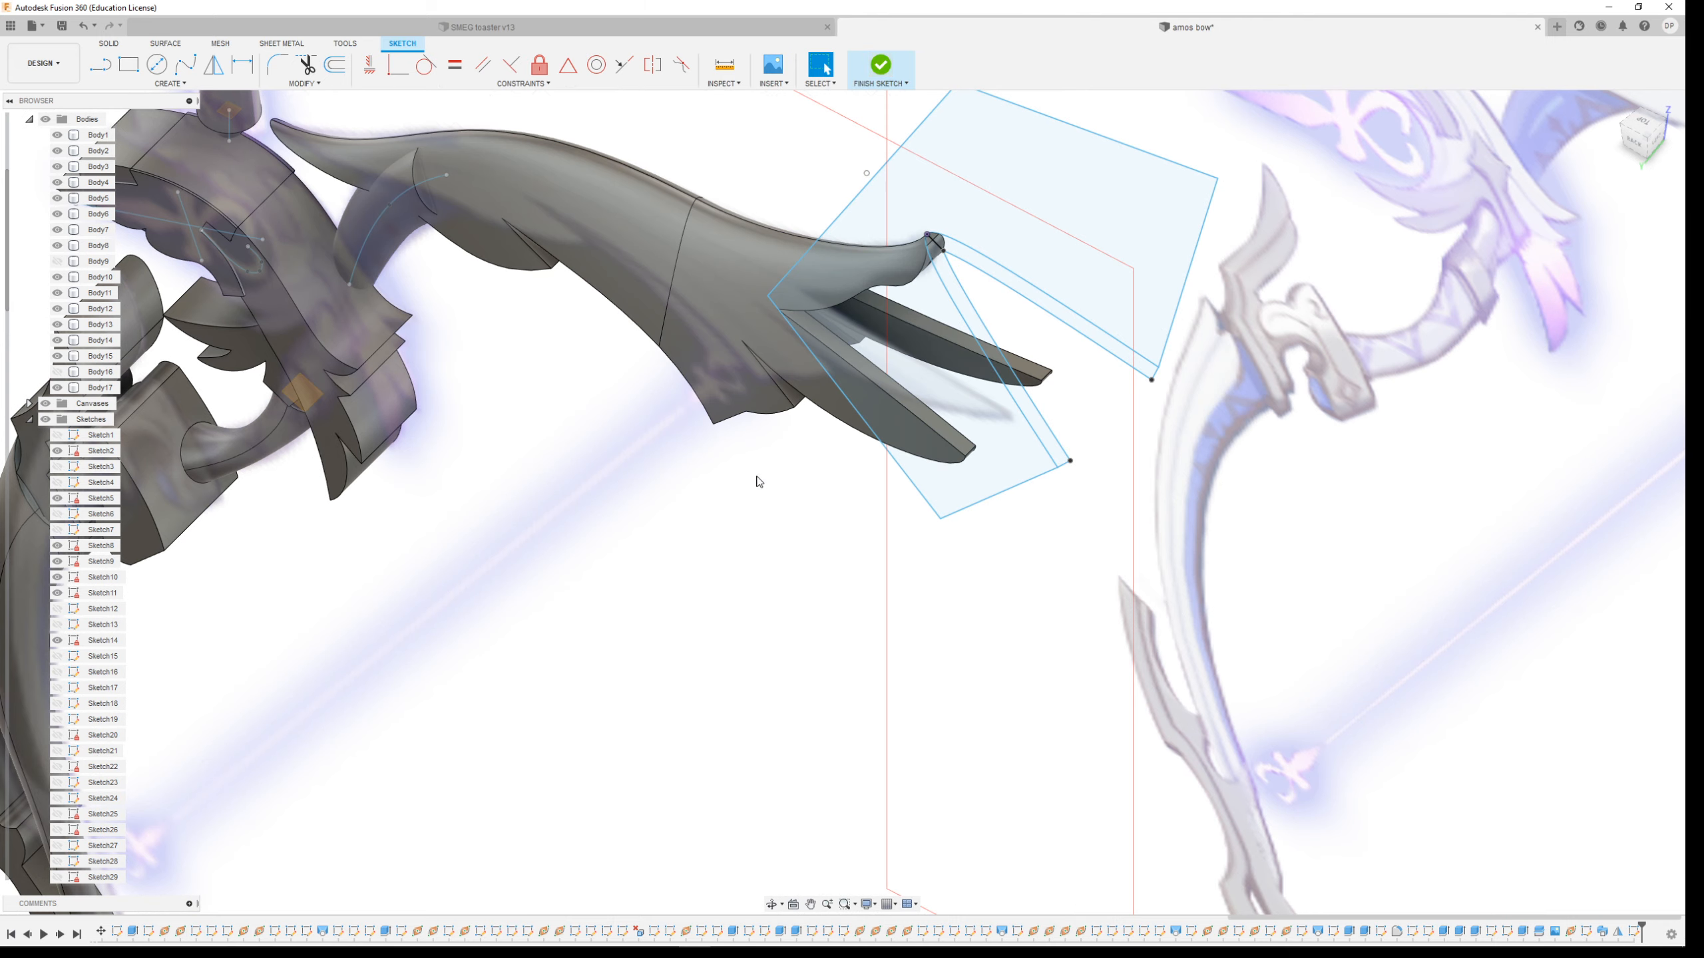
scroll(674, 453, down, 4)
scroll(457, 313, up, 2)
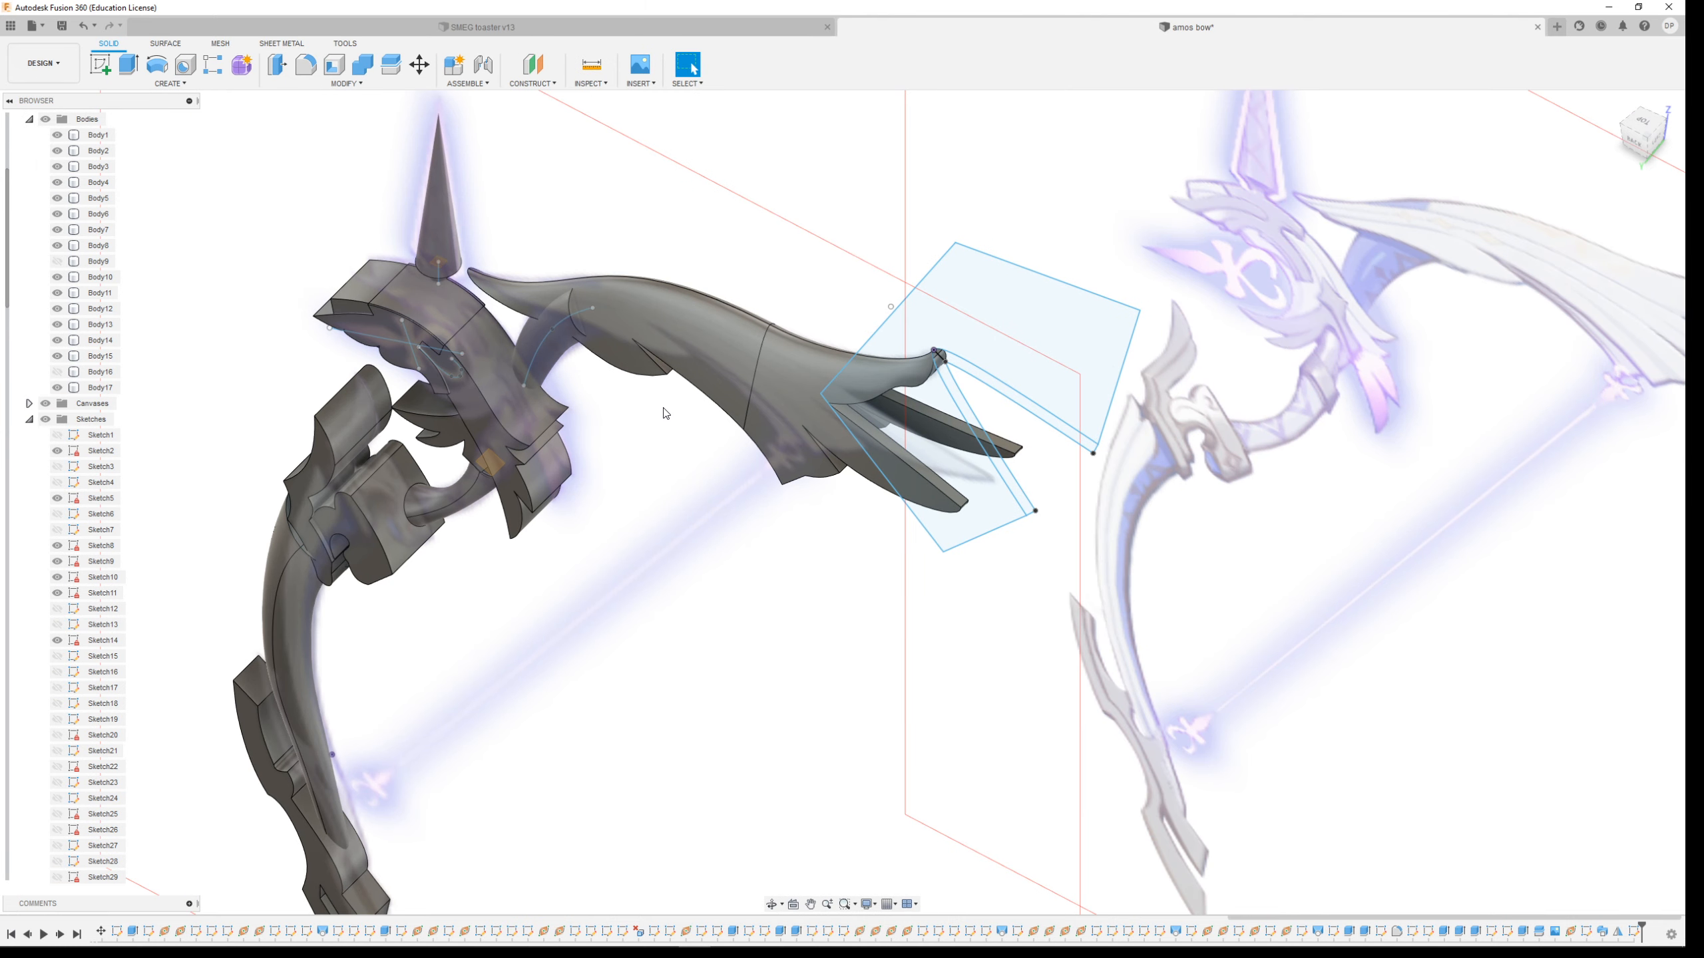
shift+middle_drag(669, 421, 700, 396)
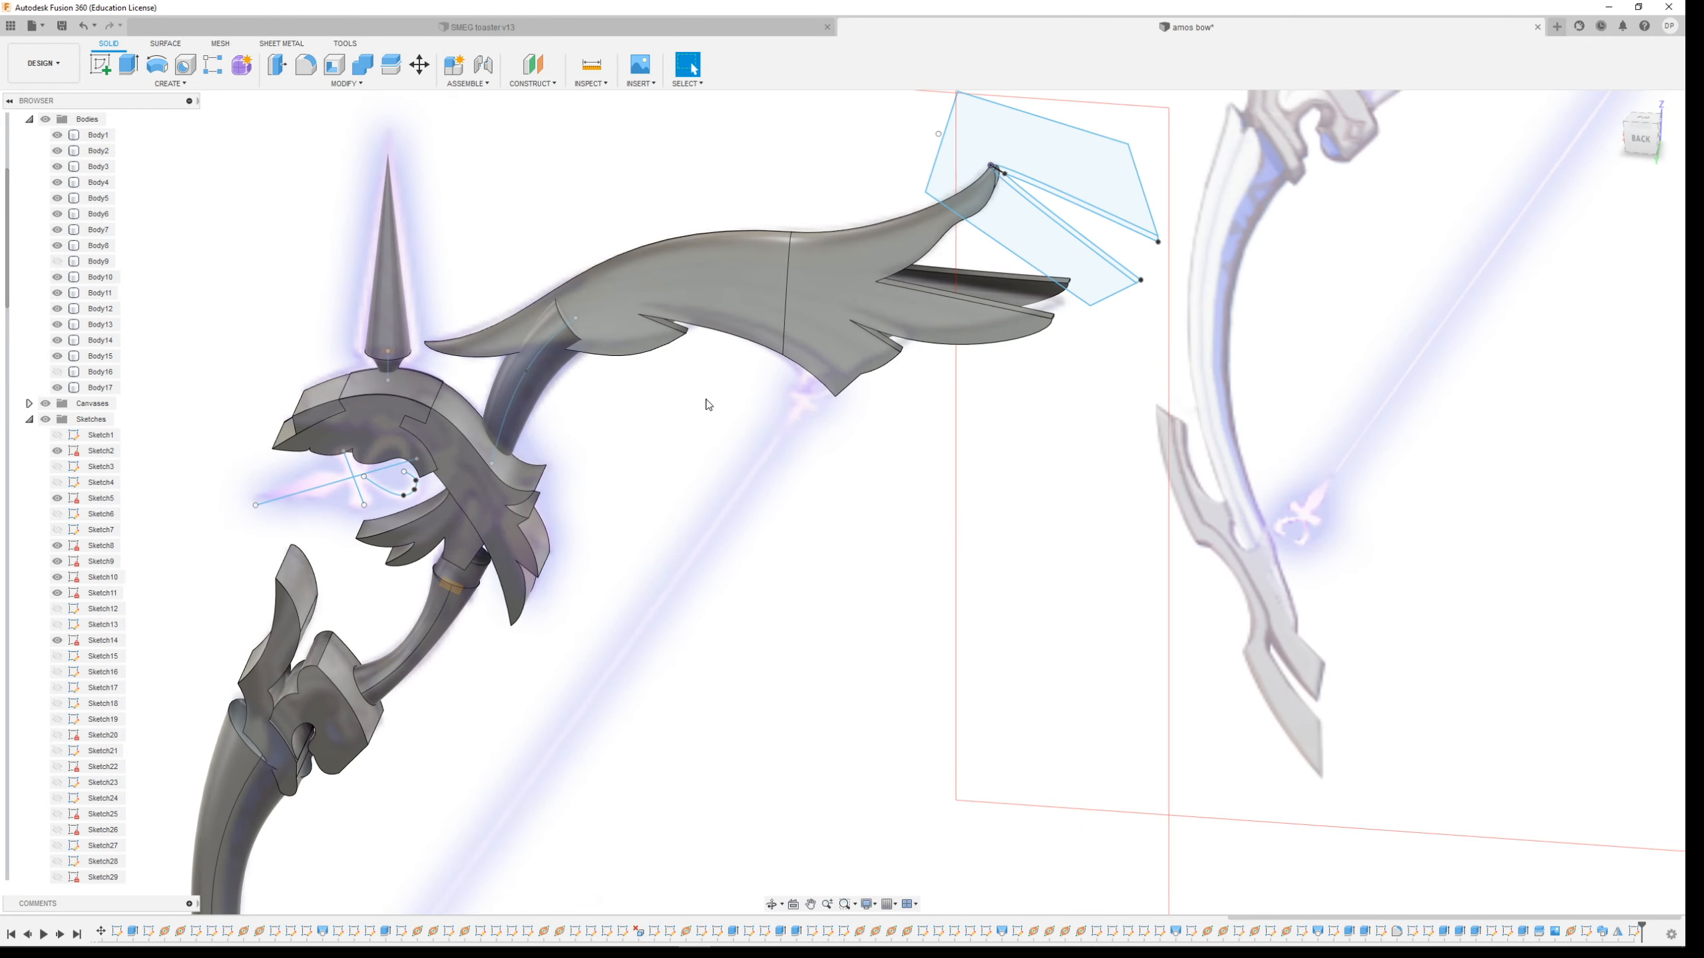
shift+middle_drag(870, 403, 836, 416)
click(165, 83)
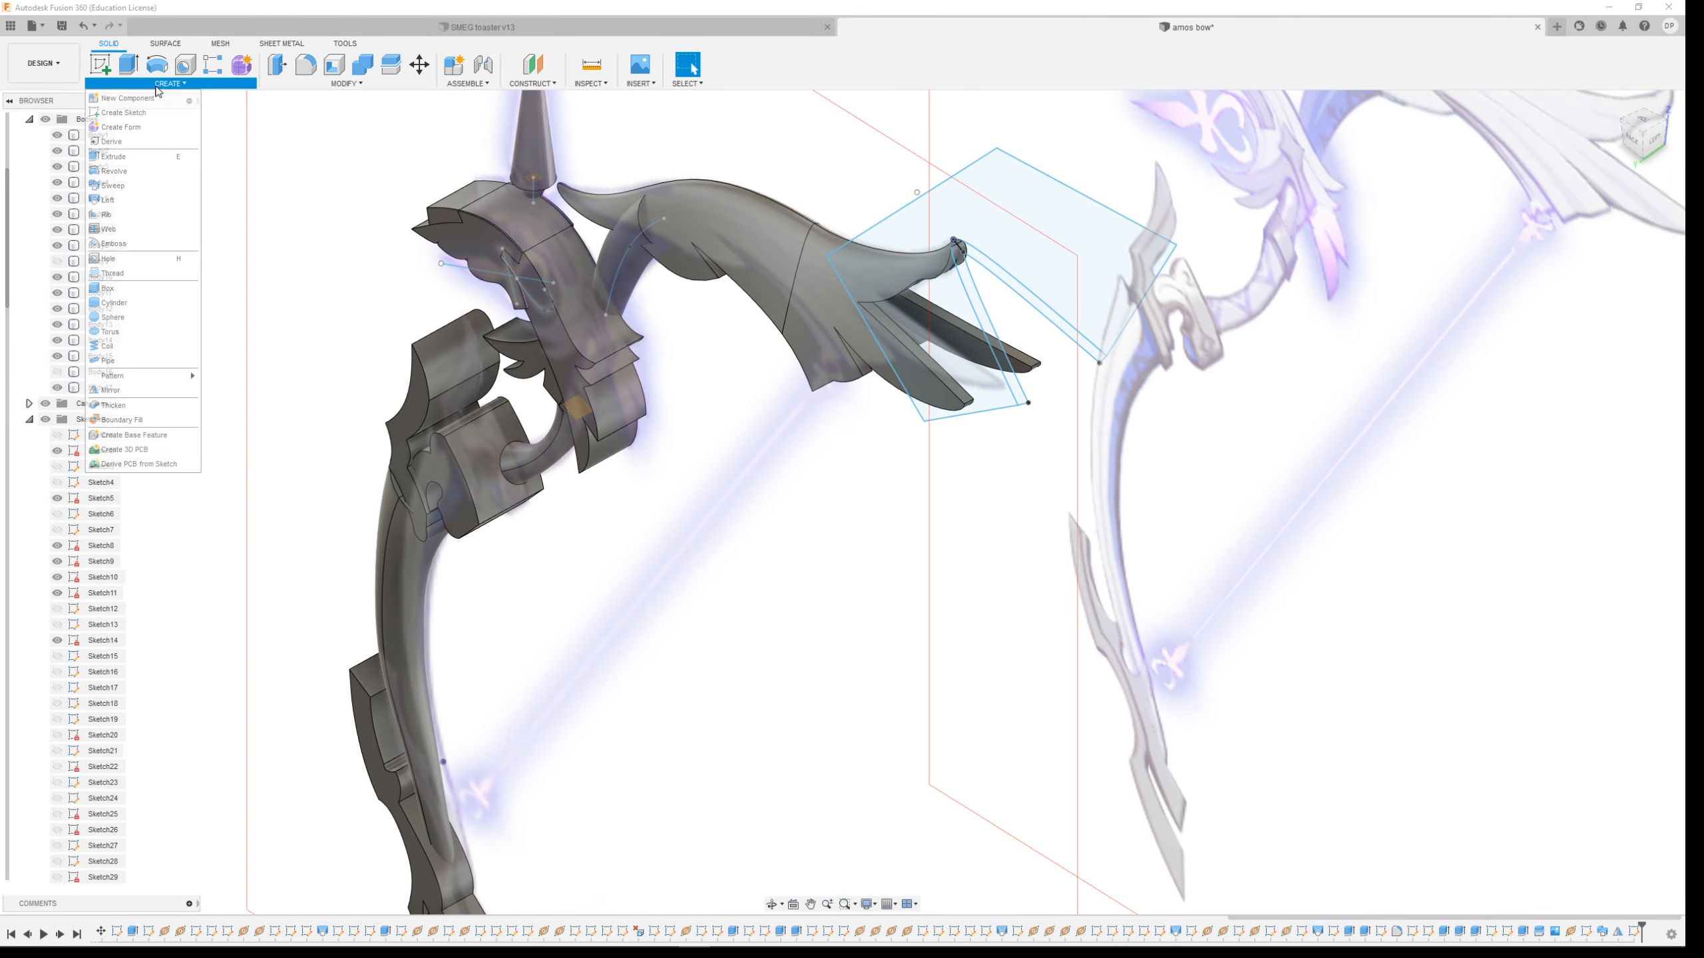
click(141, 185)
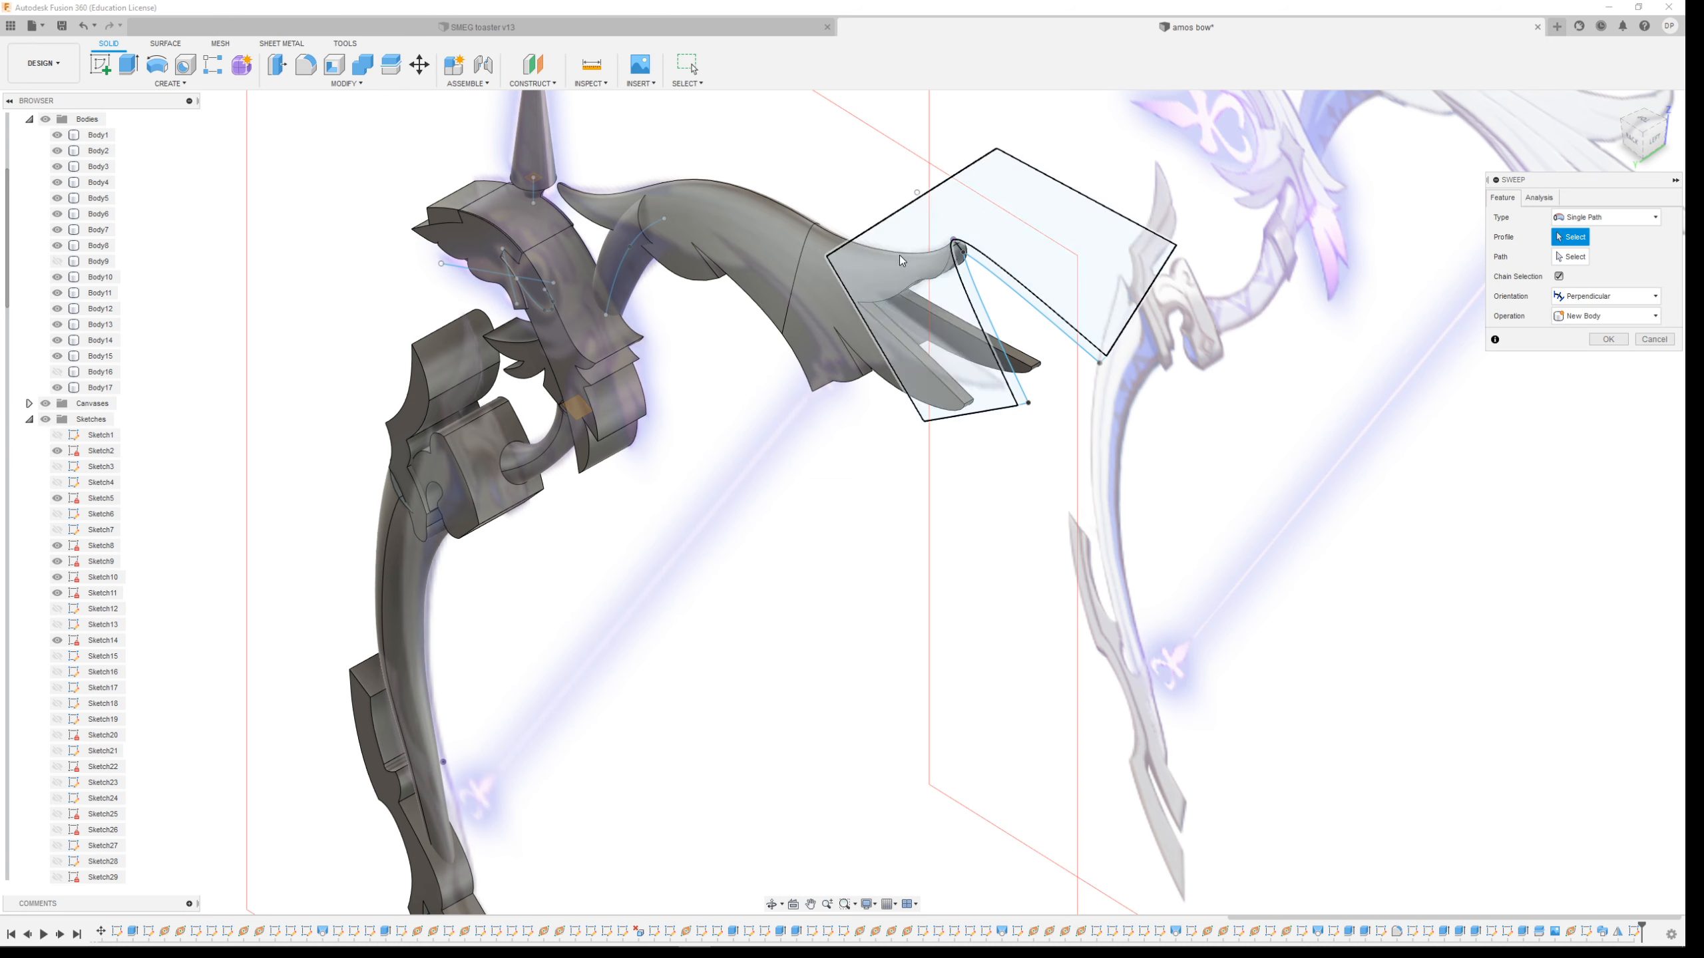
click(1044, 219)
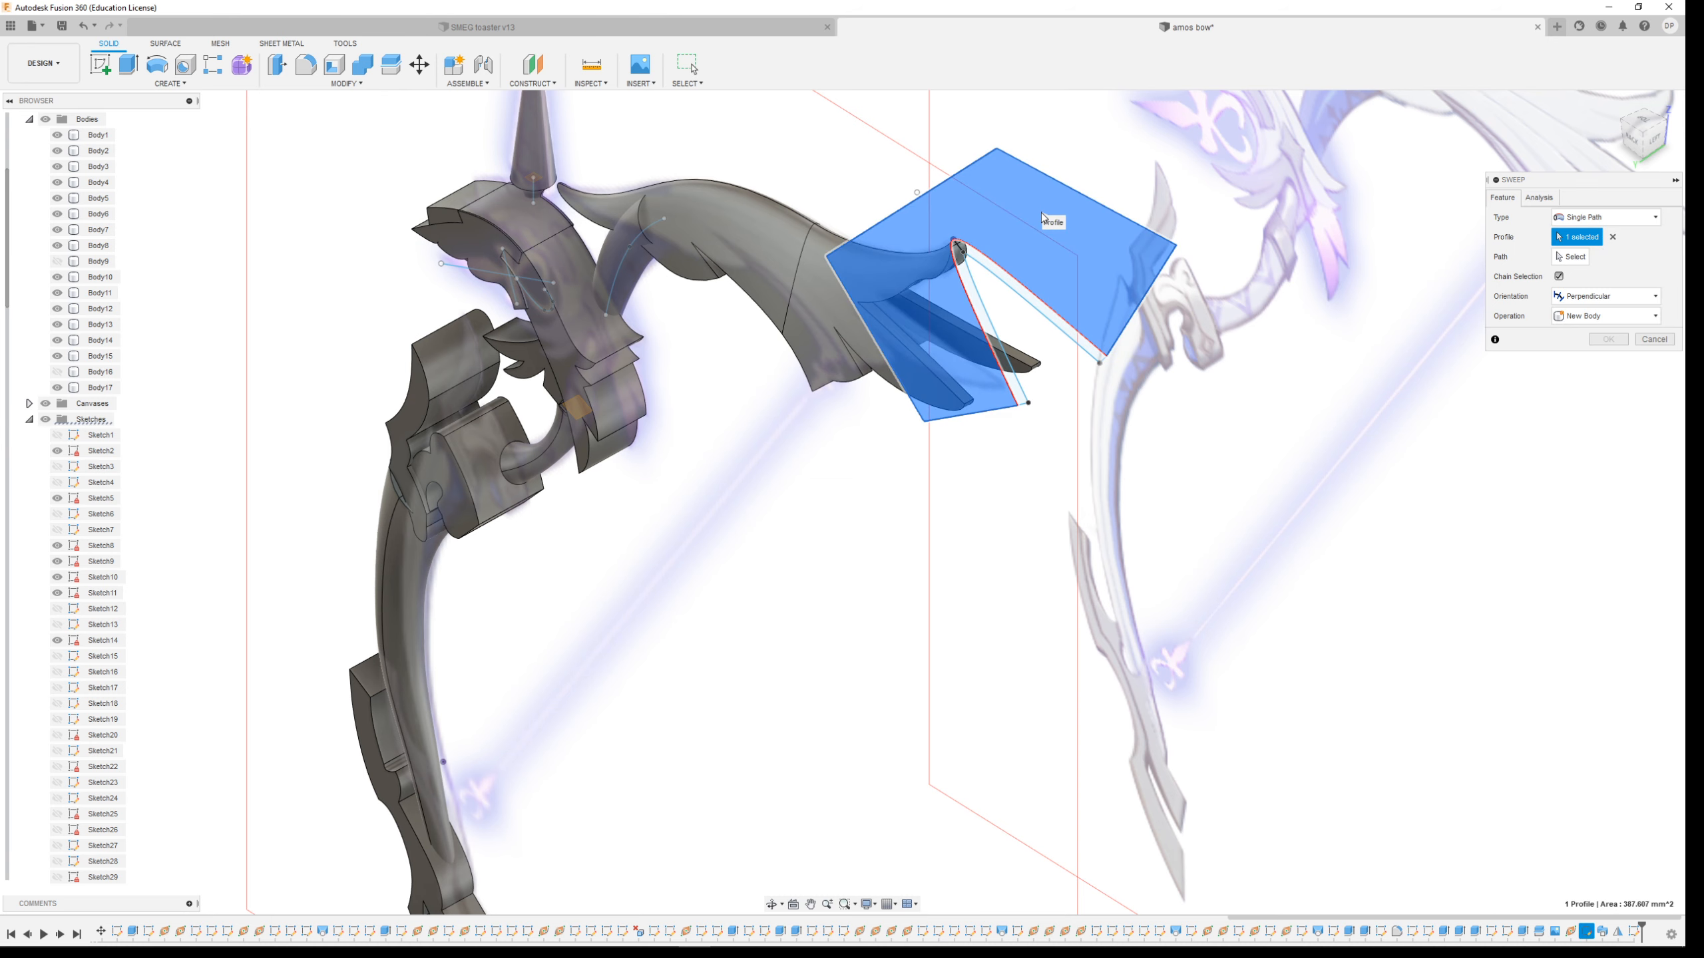
shift+middle_drag(1000, 315, 818, 151)
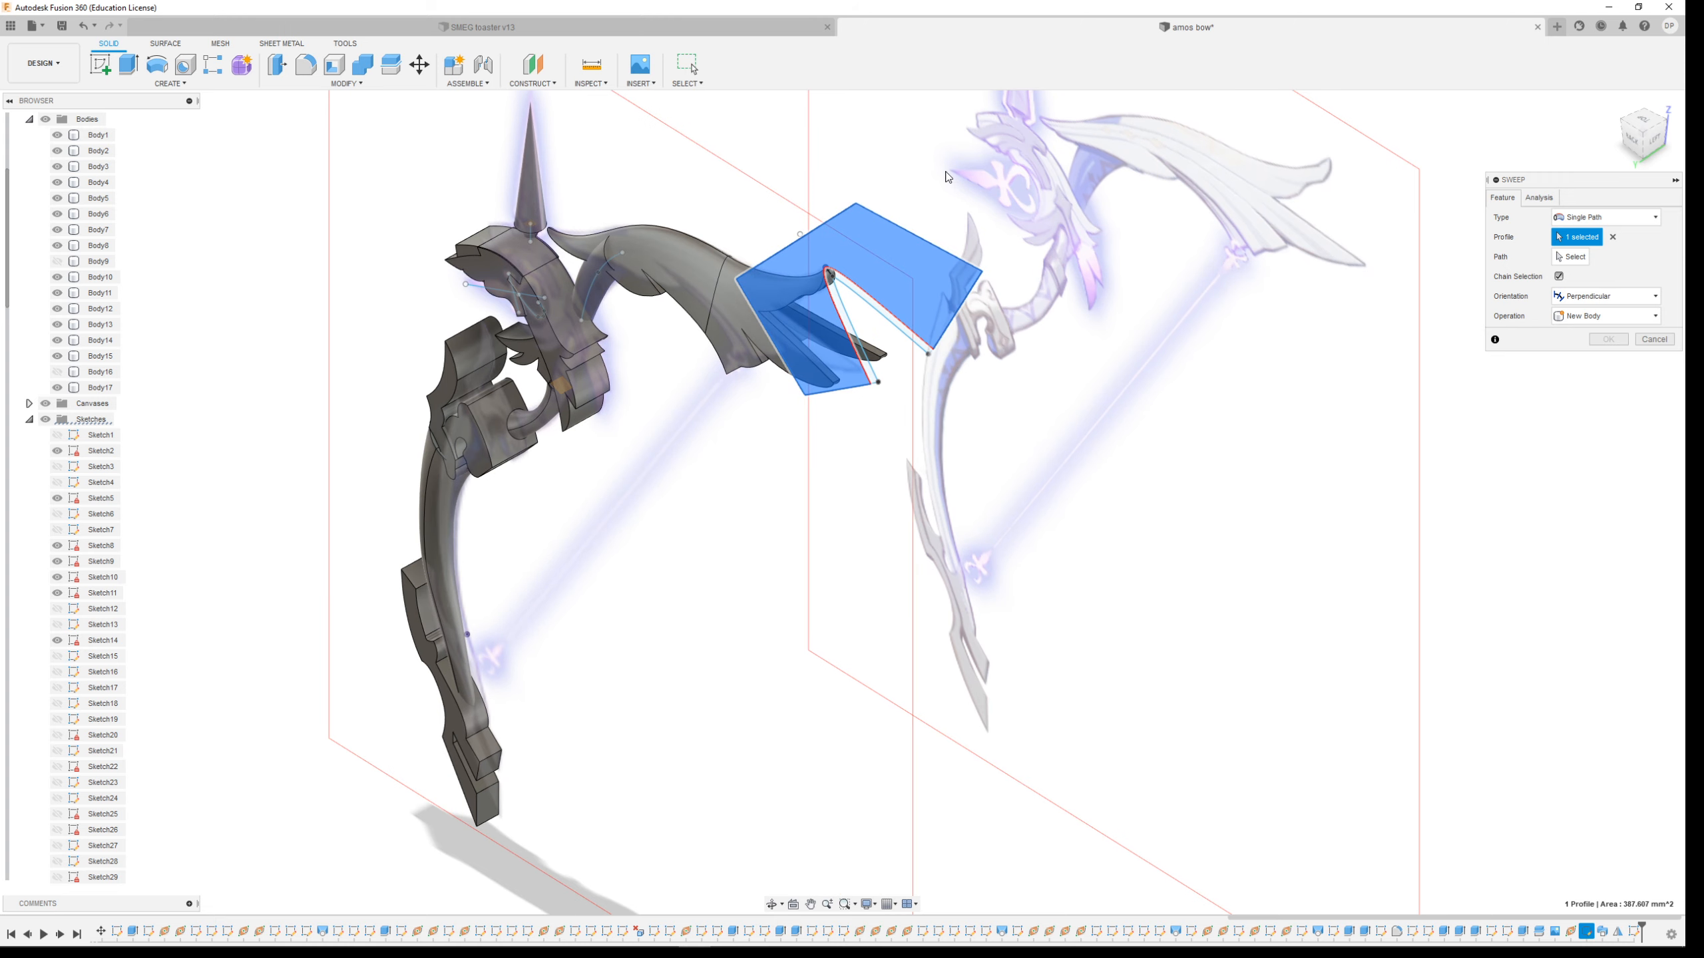
click(1569, 256)
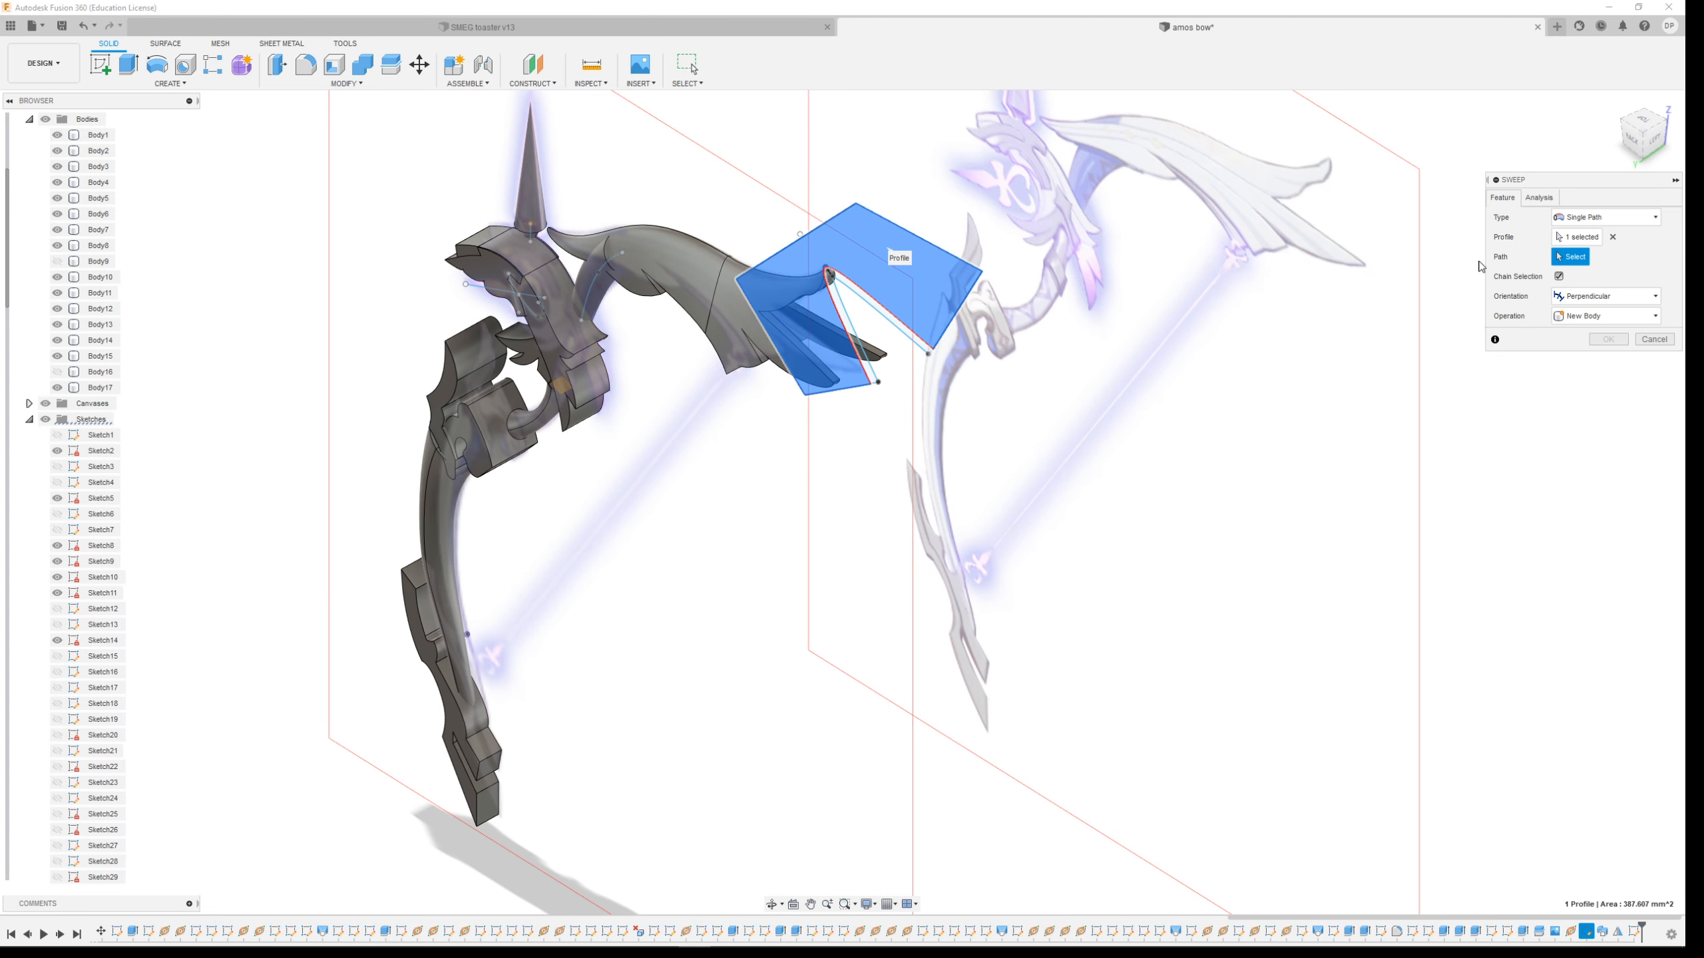
click(660, 231)
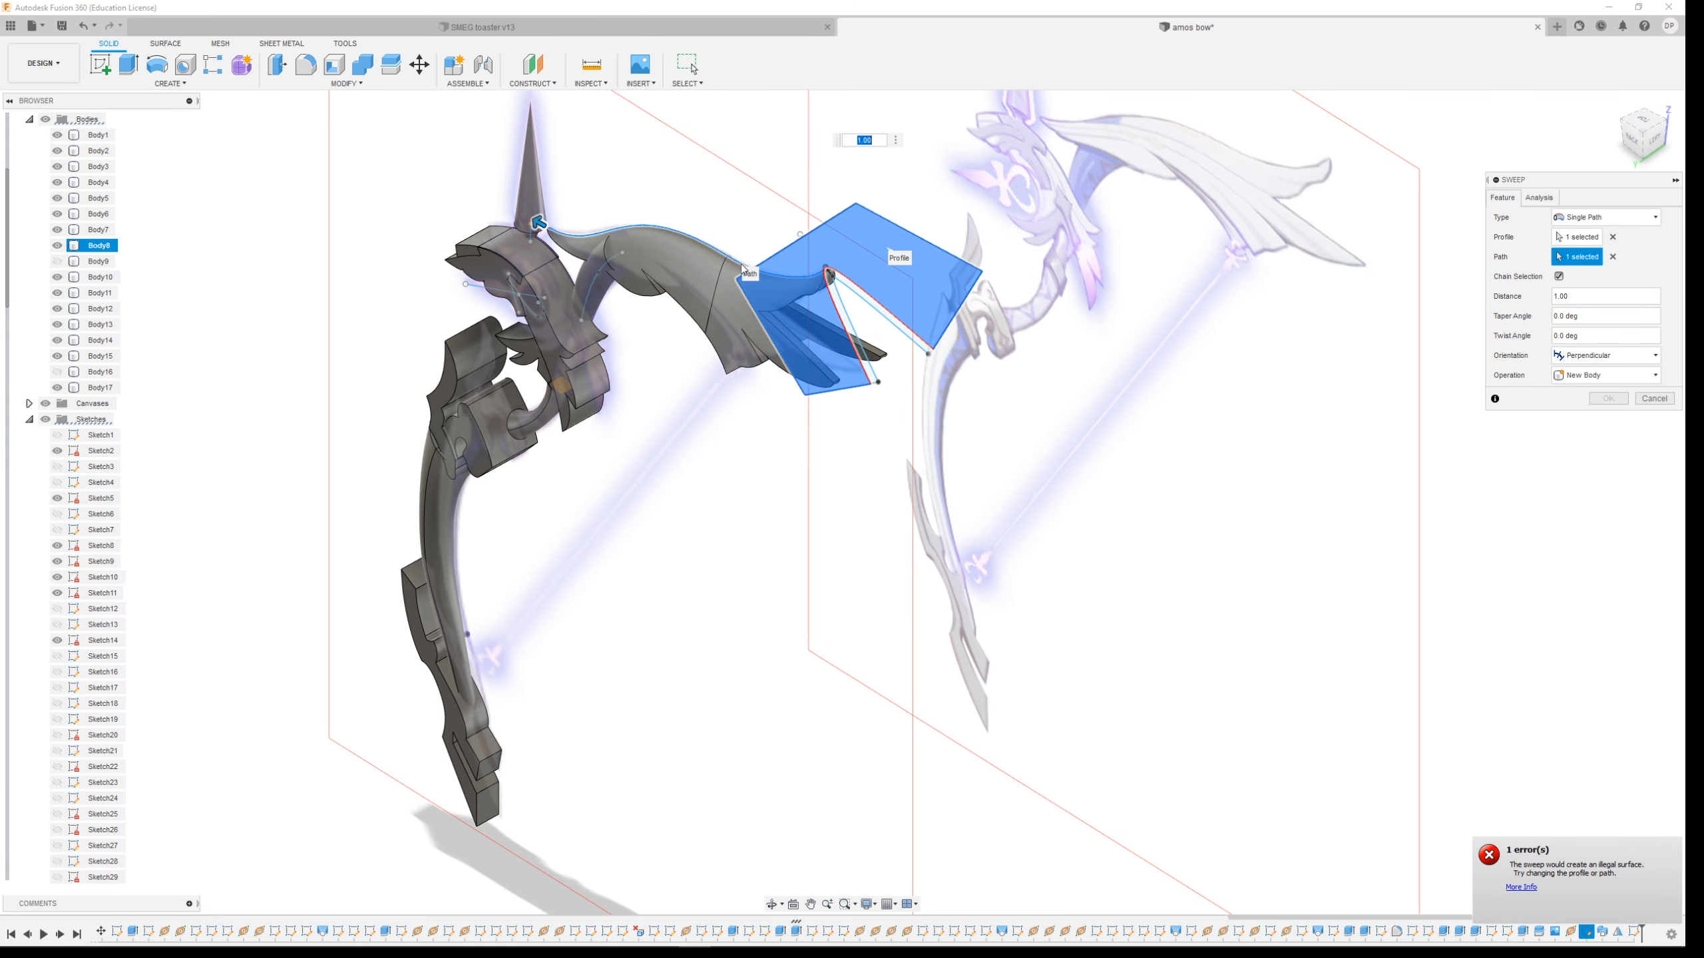
shift+middle_drag(708, 177, 907, 315)
scroll(796, 410, up, 4)
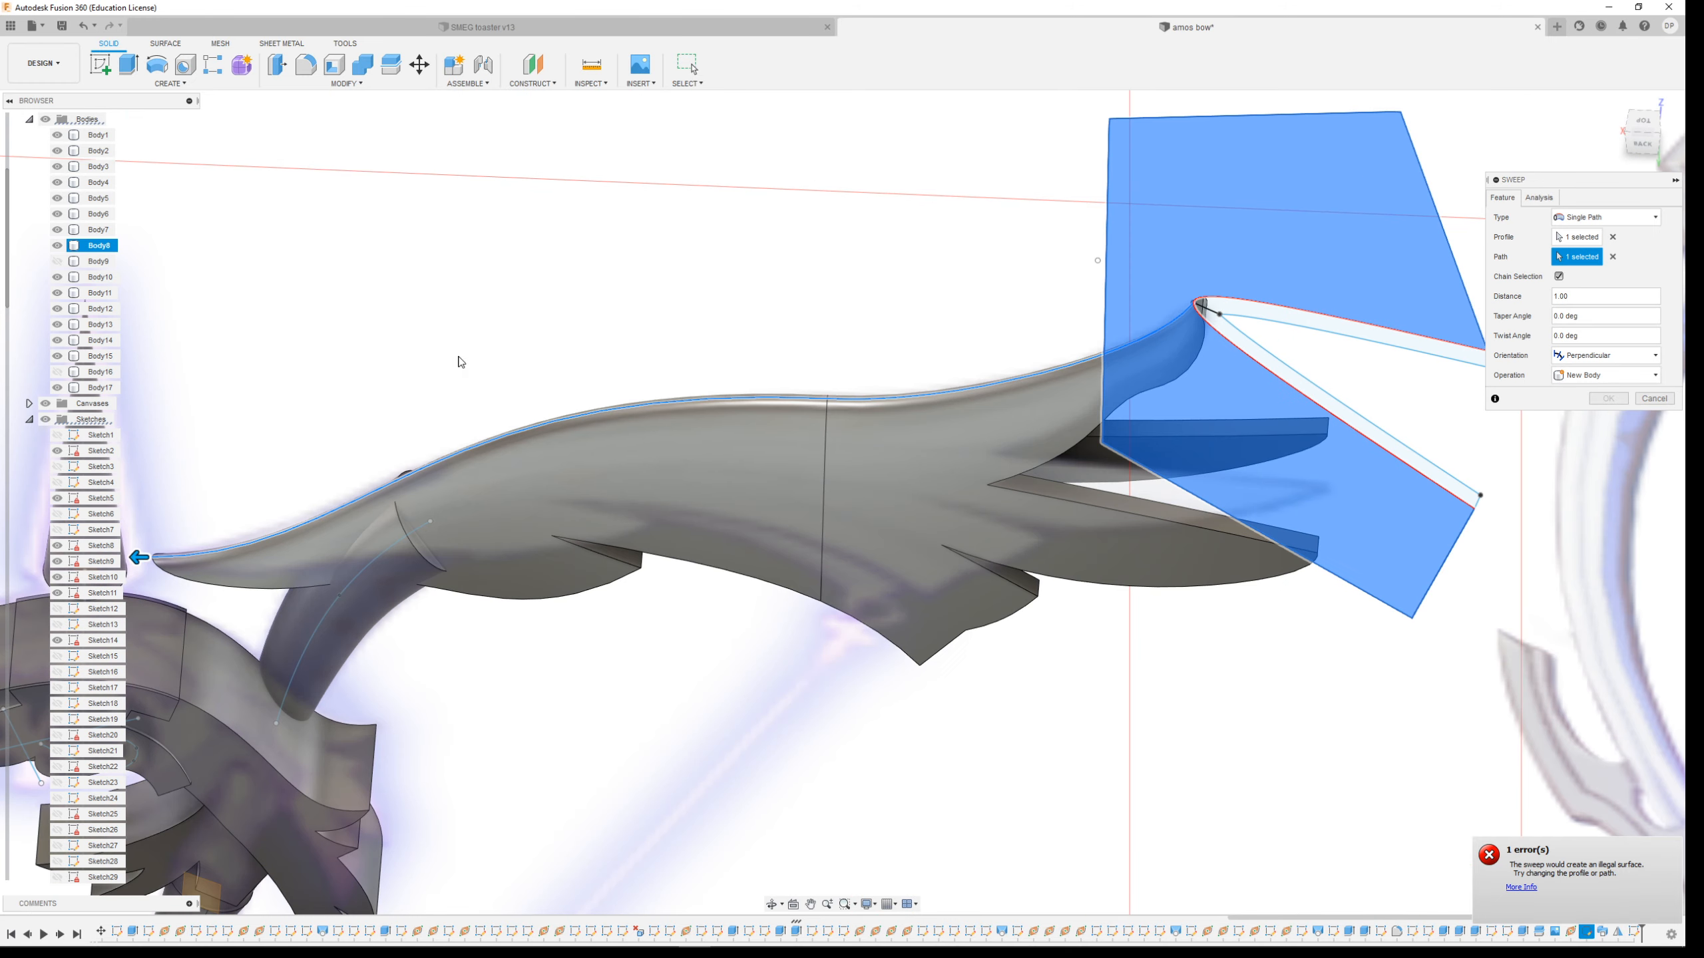
scroll(1210, 266, up, 5)
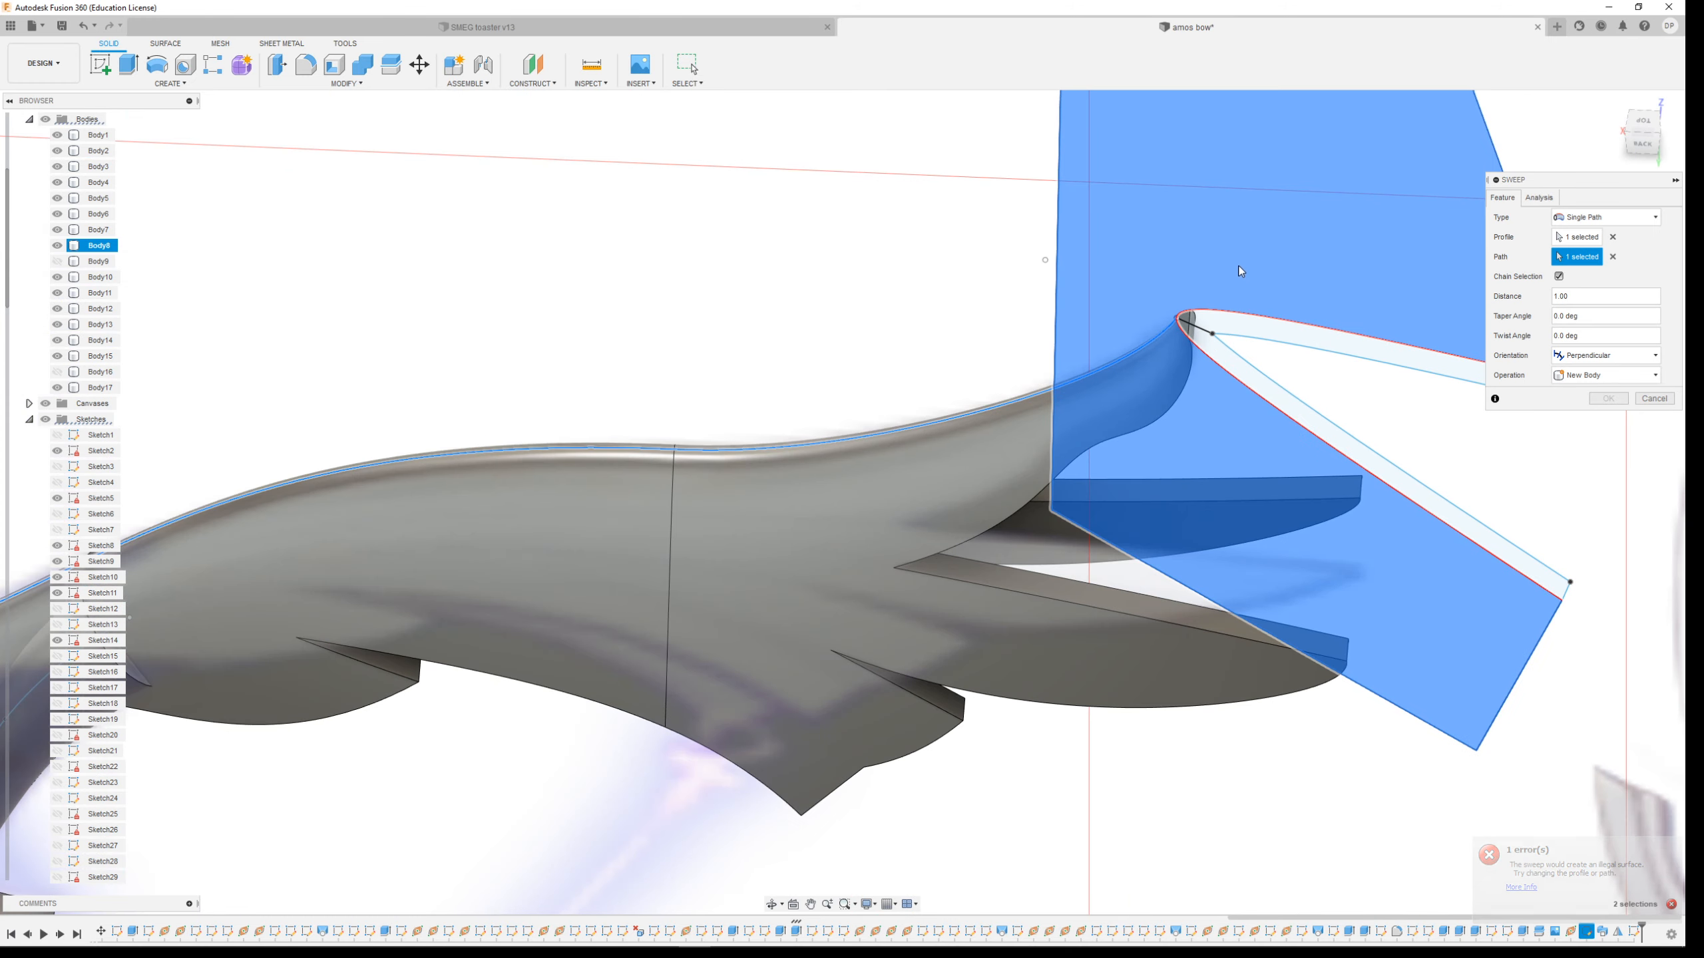
scroll(1132, 381, up, 5)
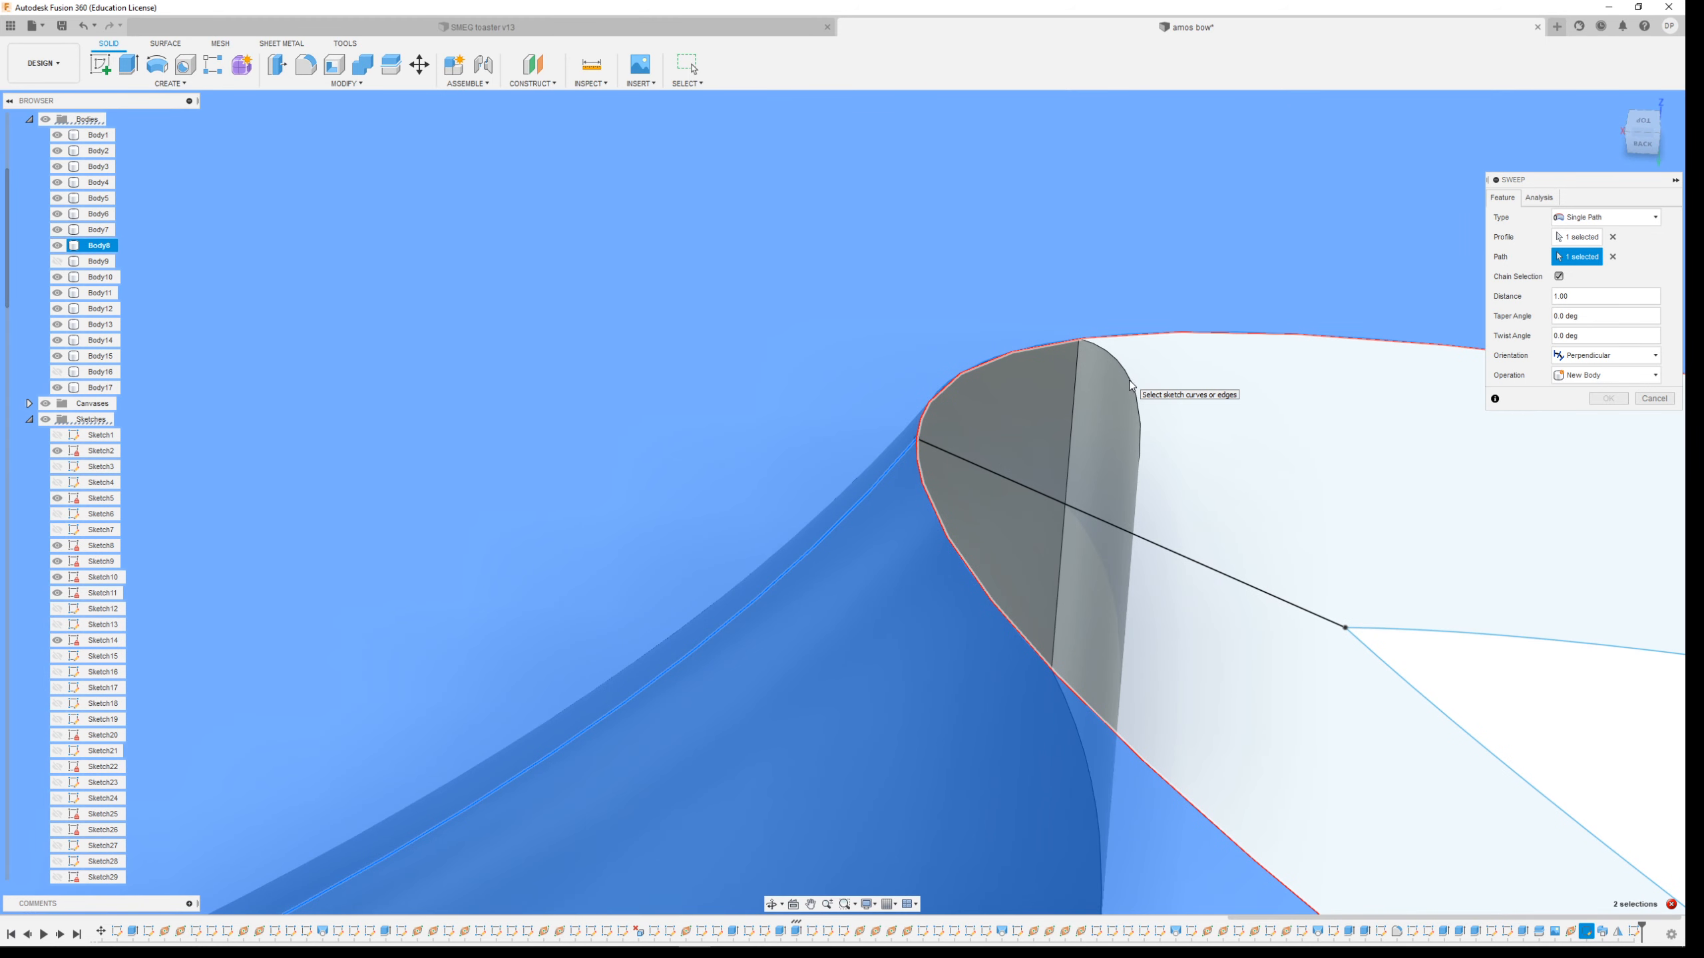
scroll(1030, 500, down, 3)
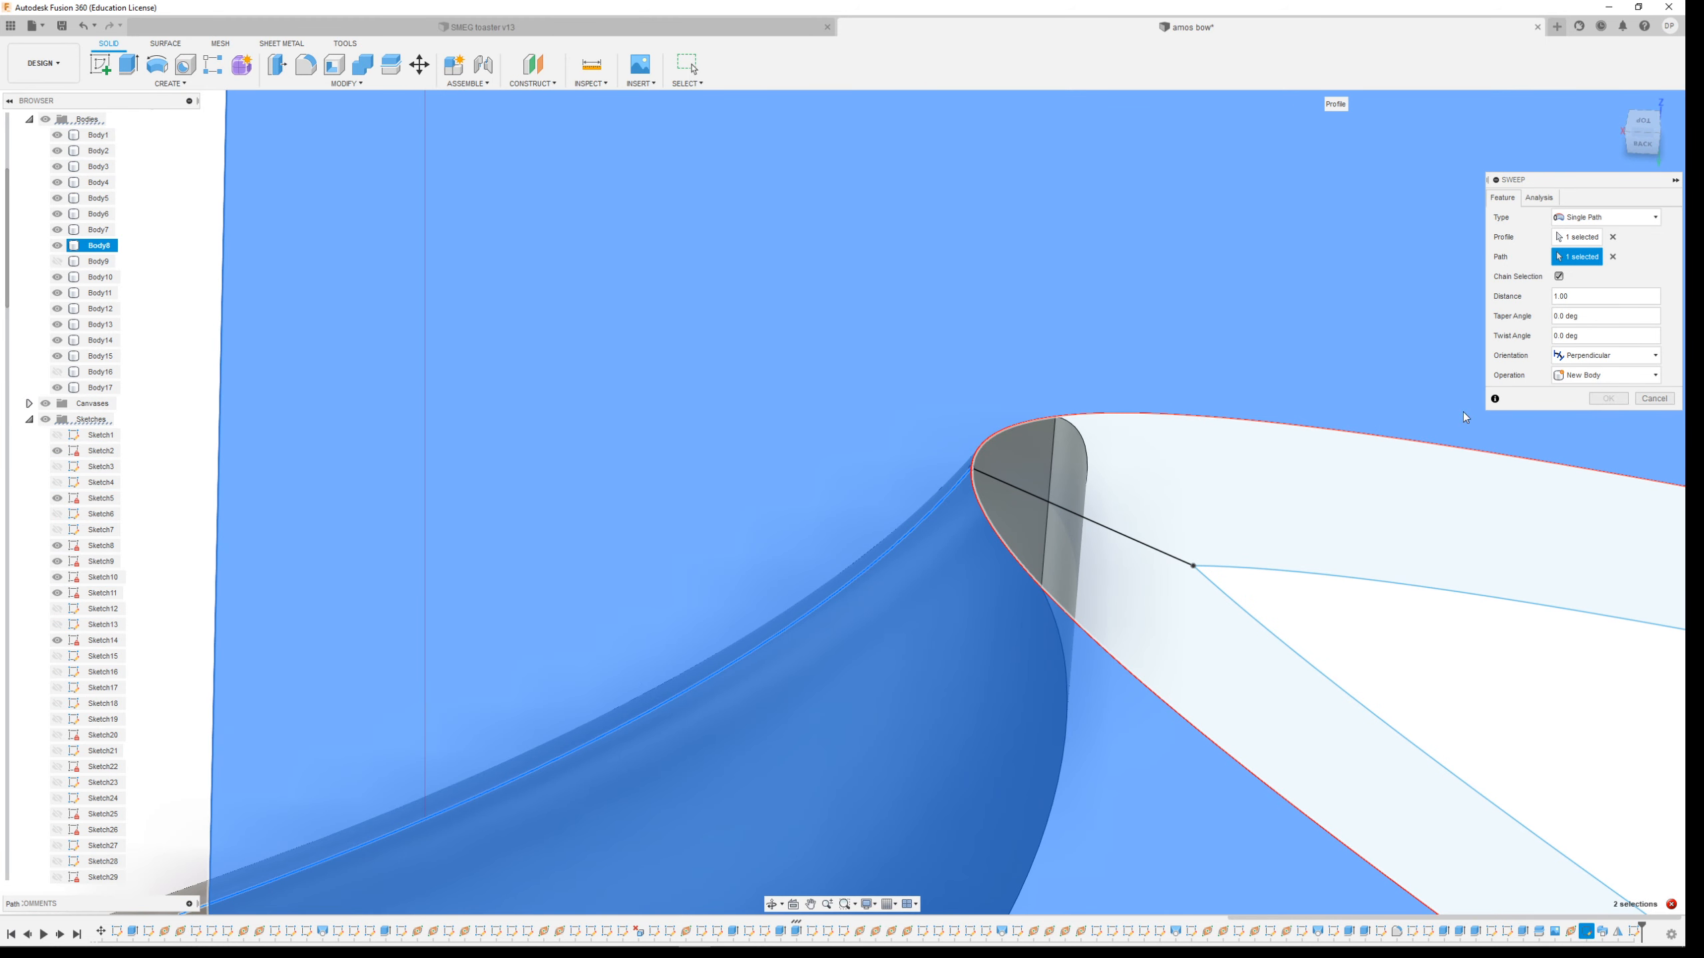
scroll(960, 362, down, 8)
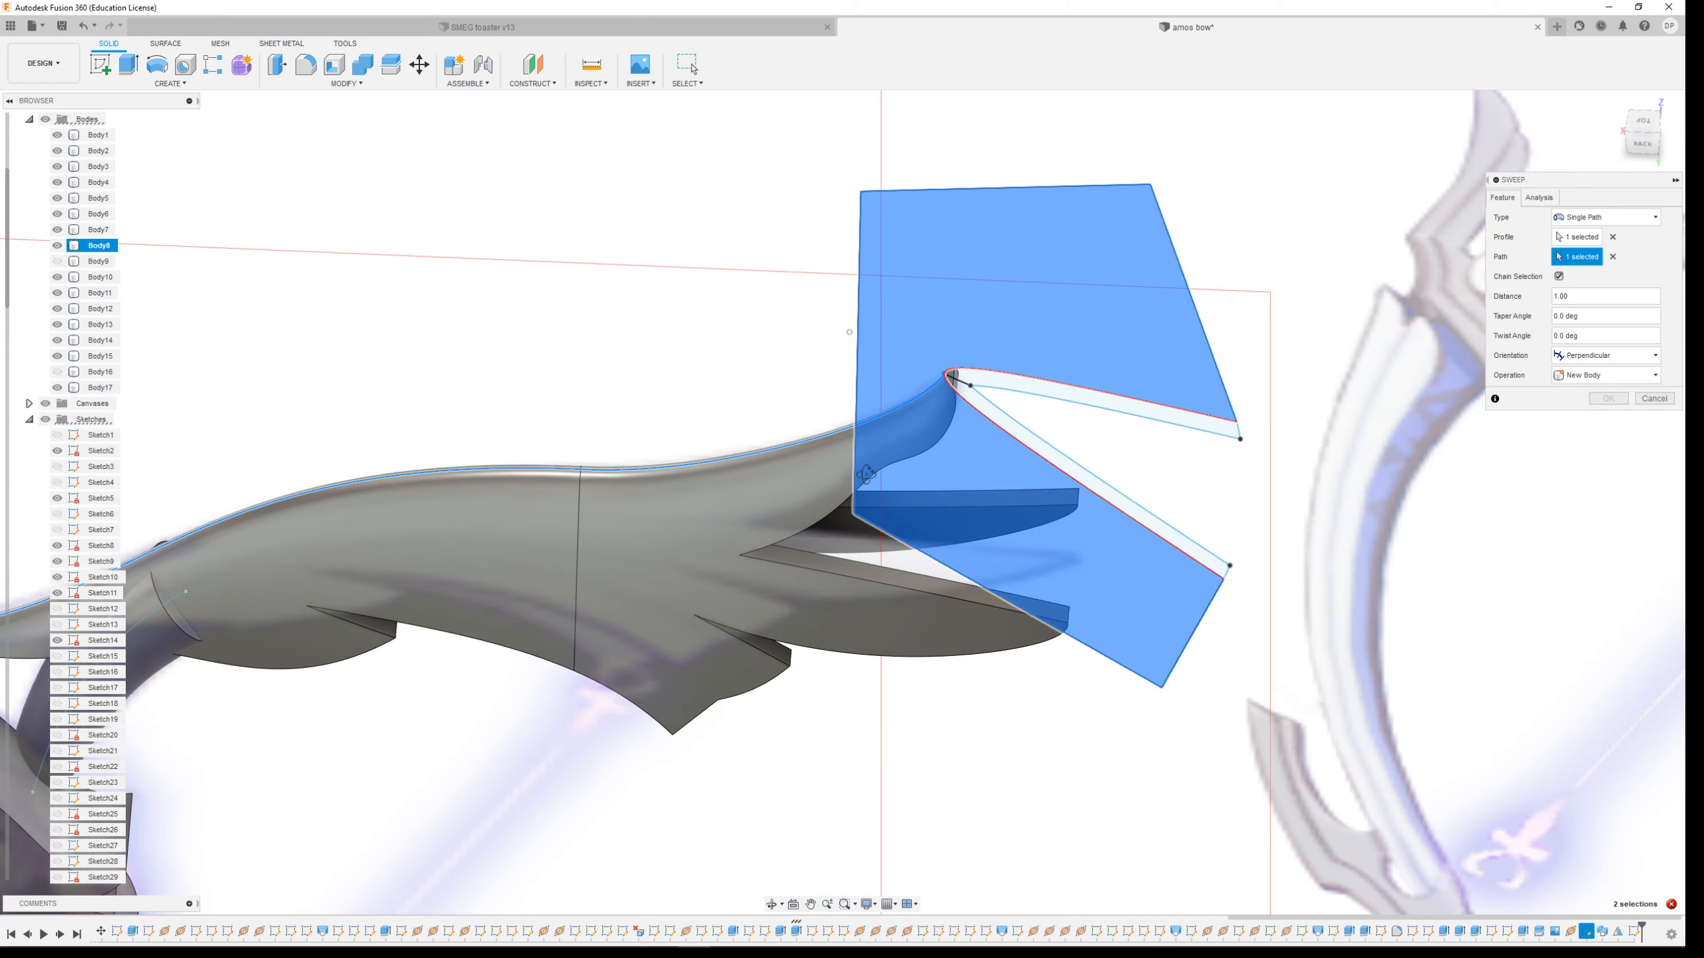
shift+middle_drag(865, 475, 912, 463)
click(1609, 376)
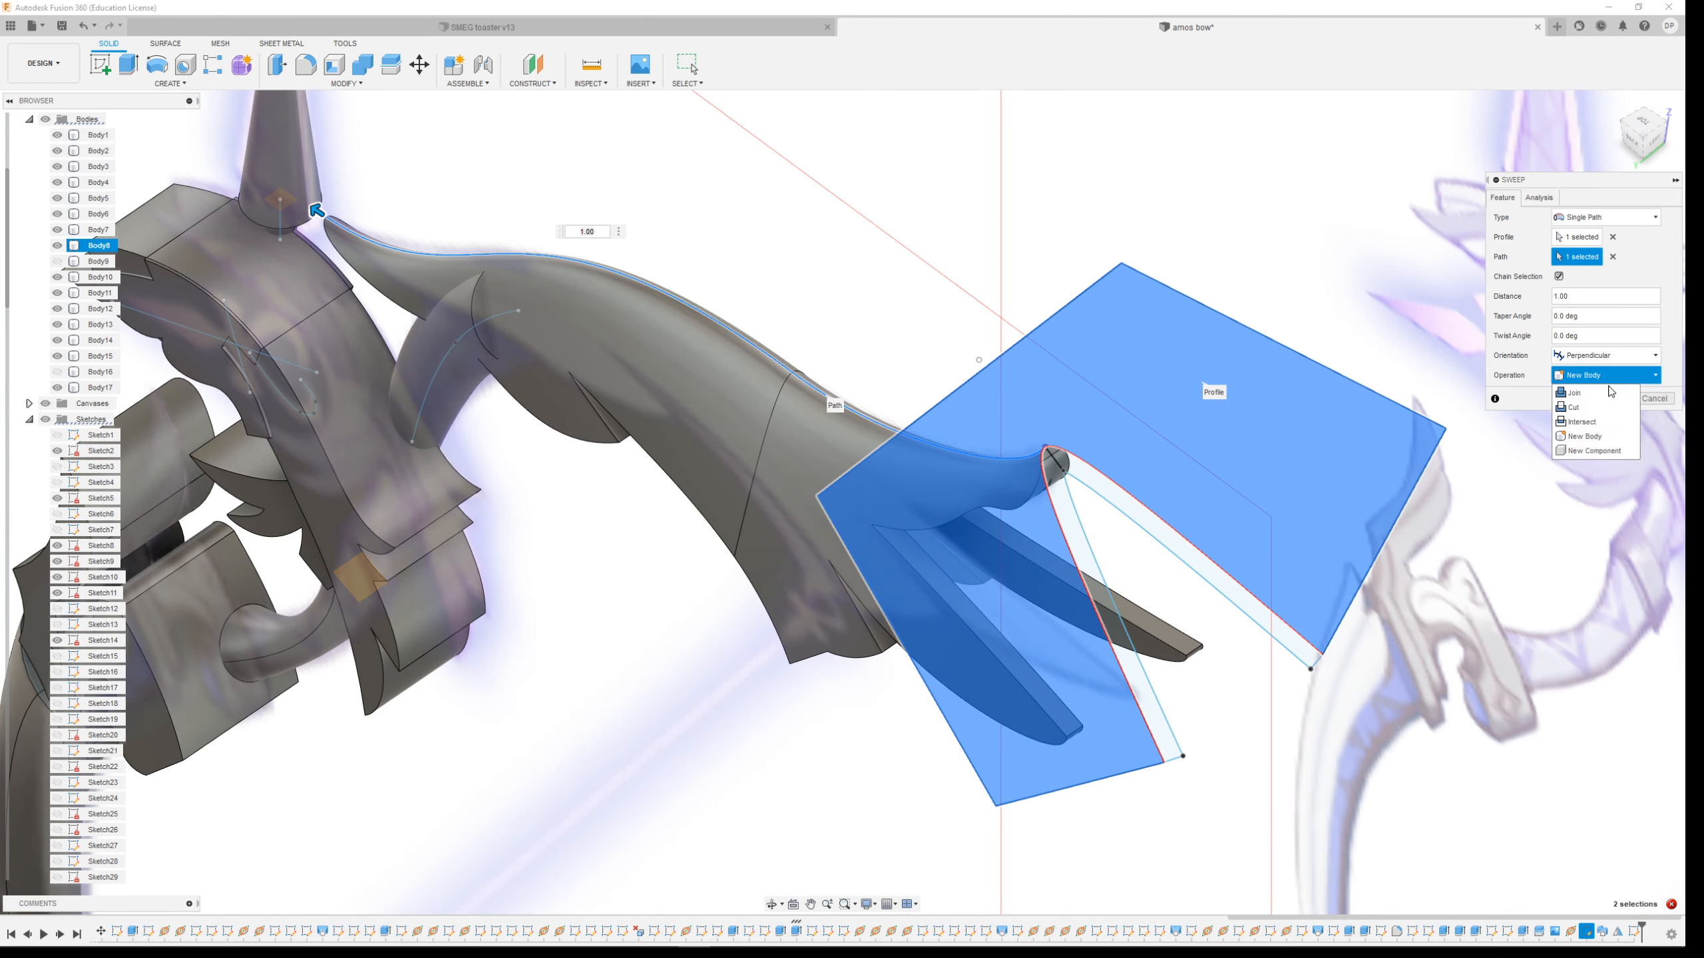
click(1606, 407)
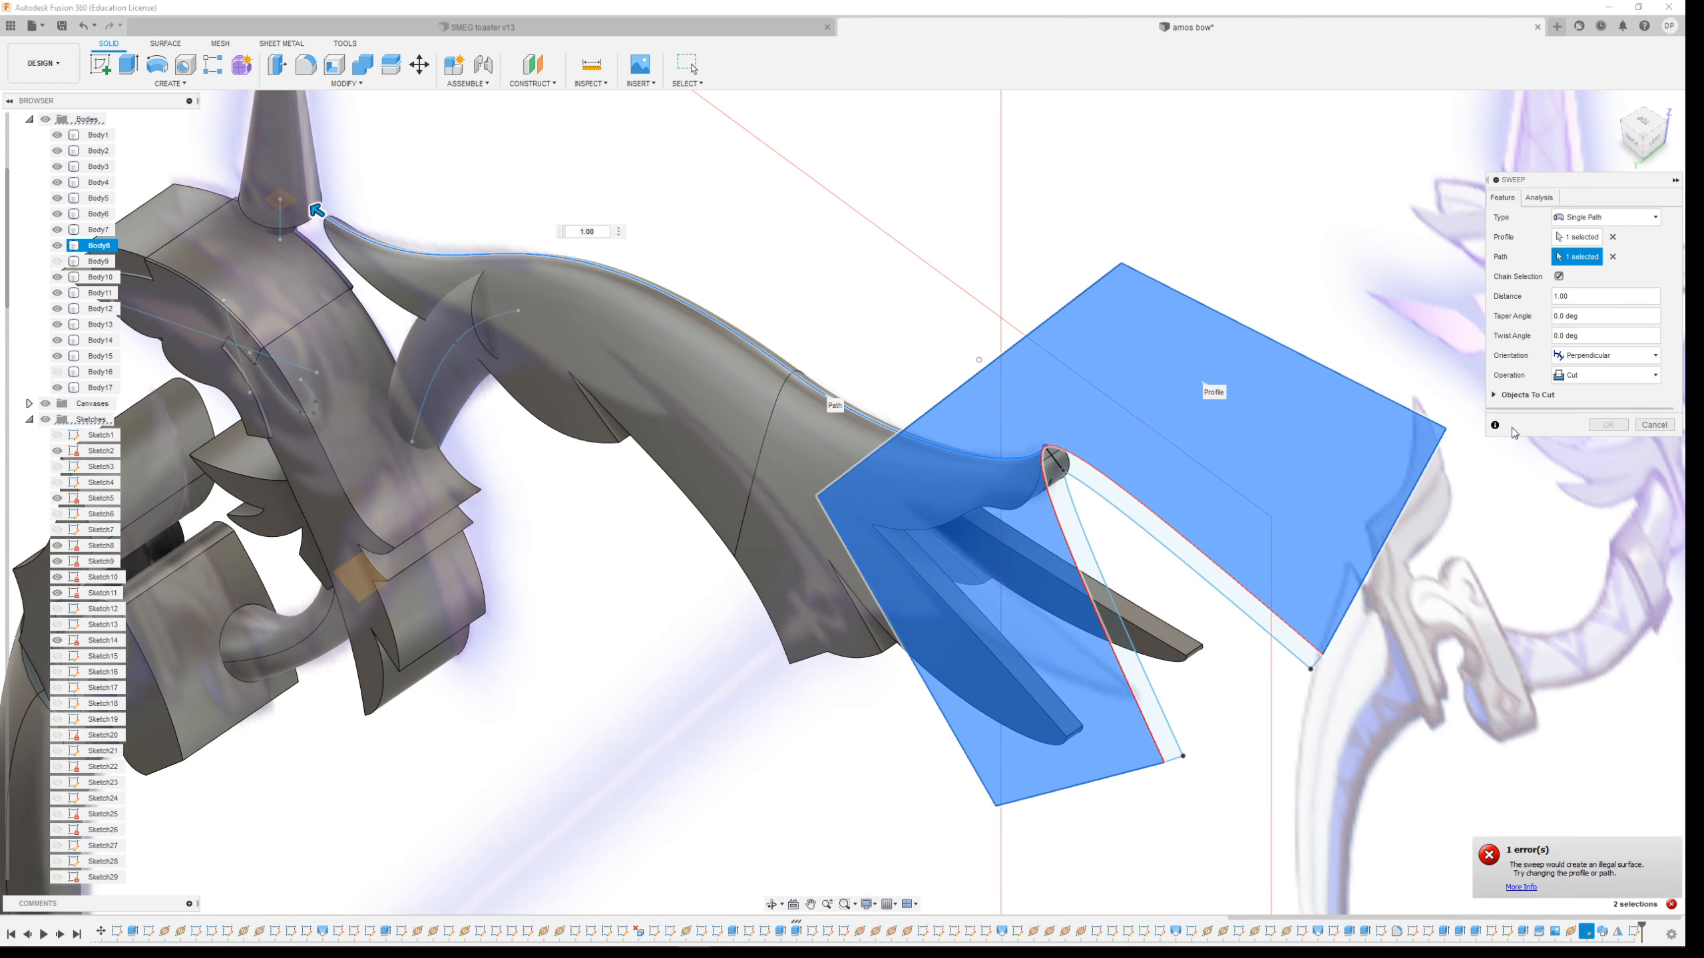
click(1652, 425)
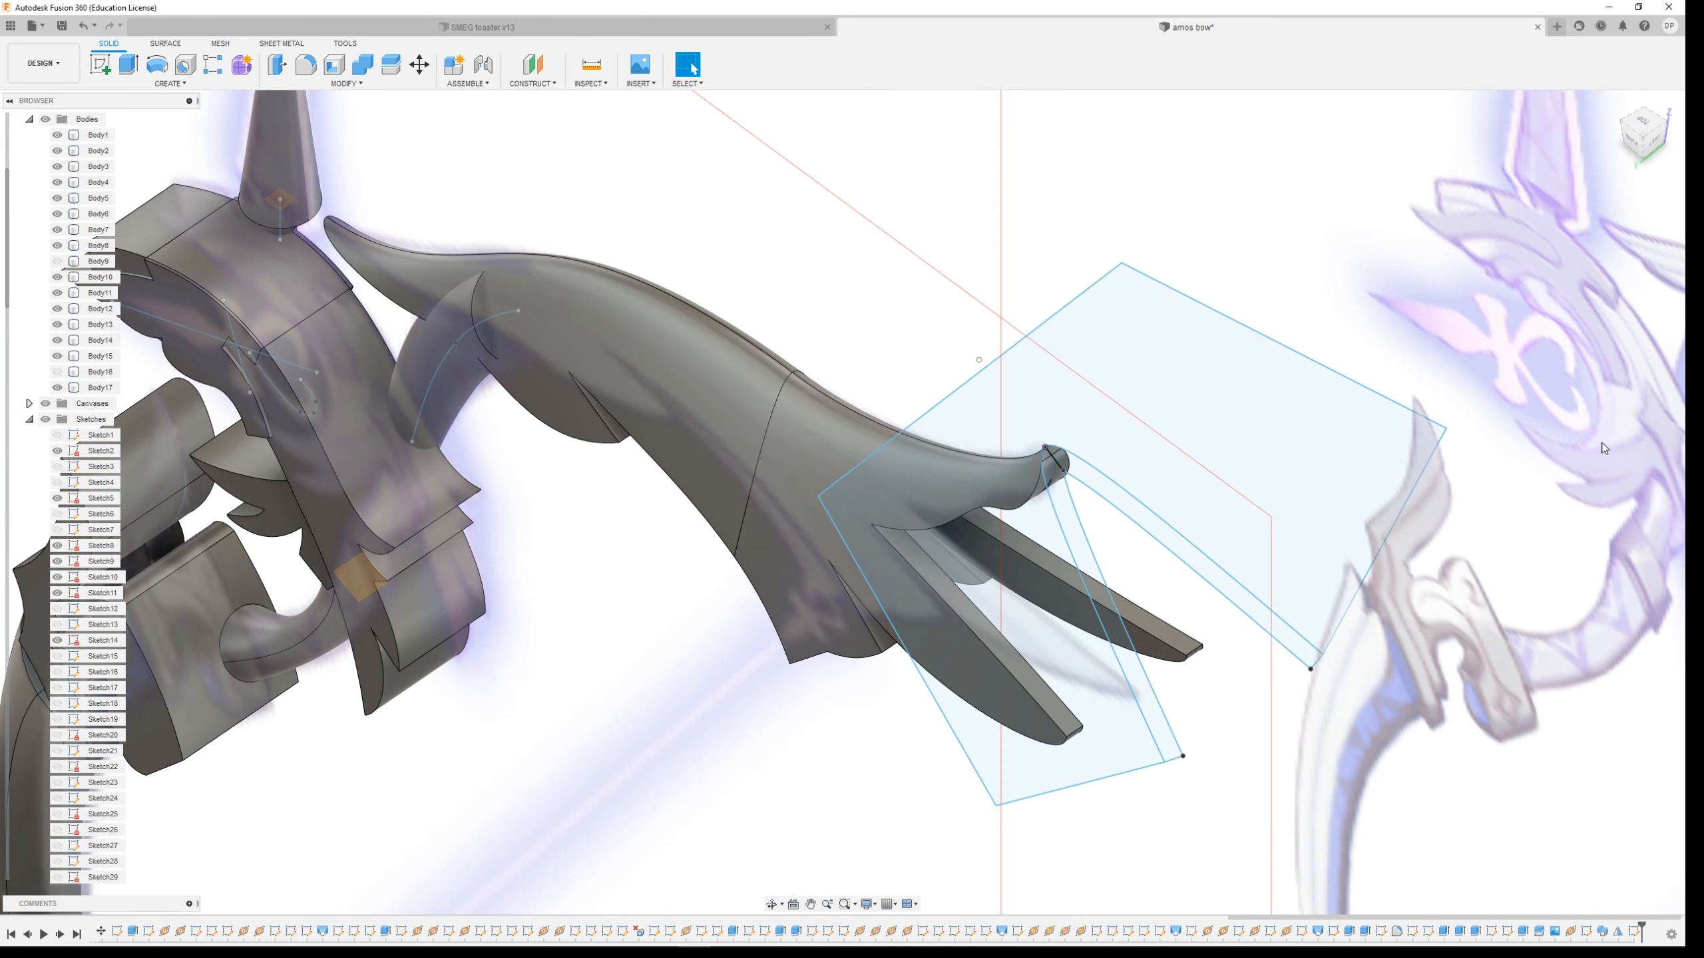
click(1081, 551)
ctrl+click(1095, 475)
ctrl+click(1102, 444)
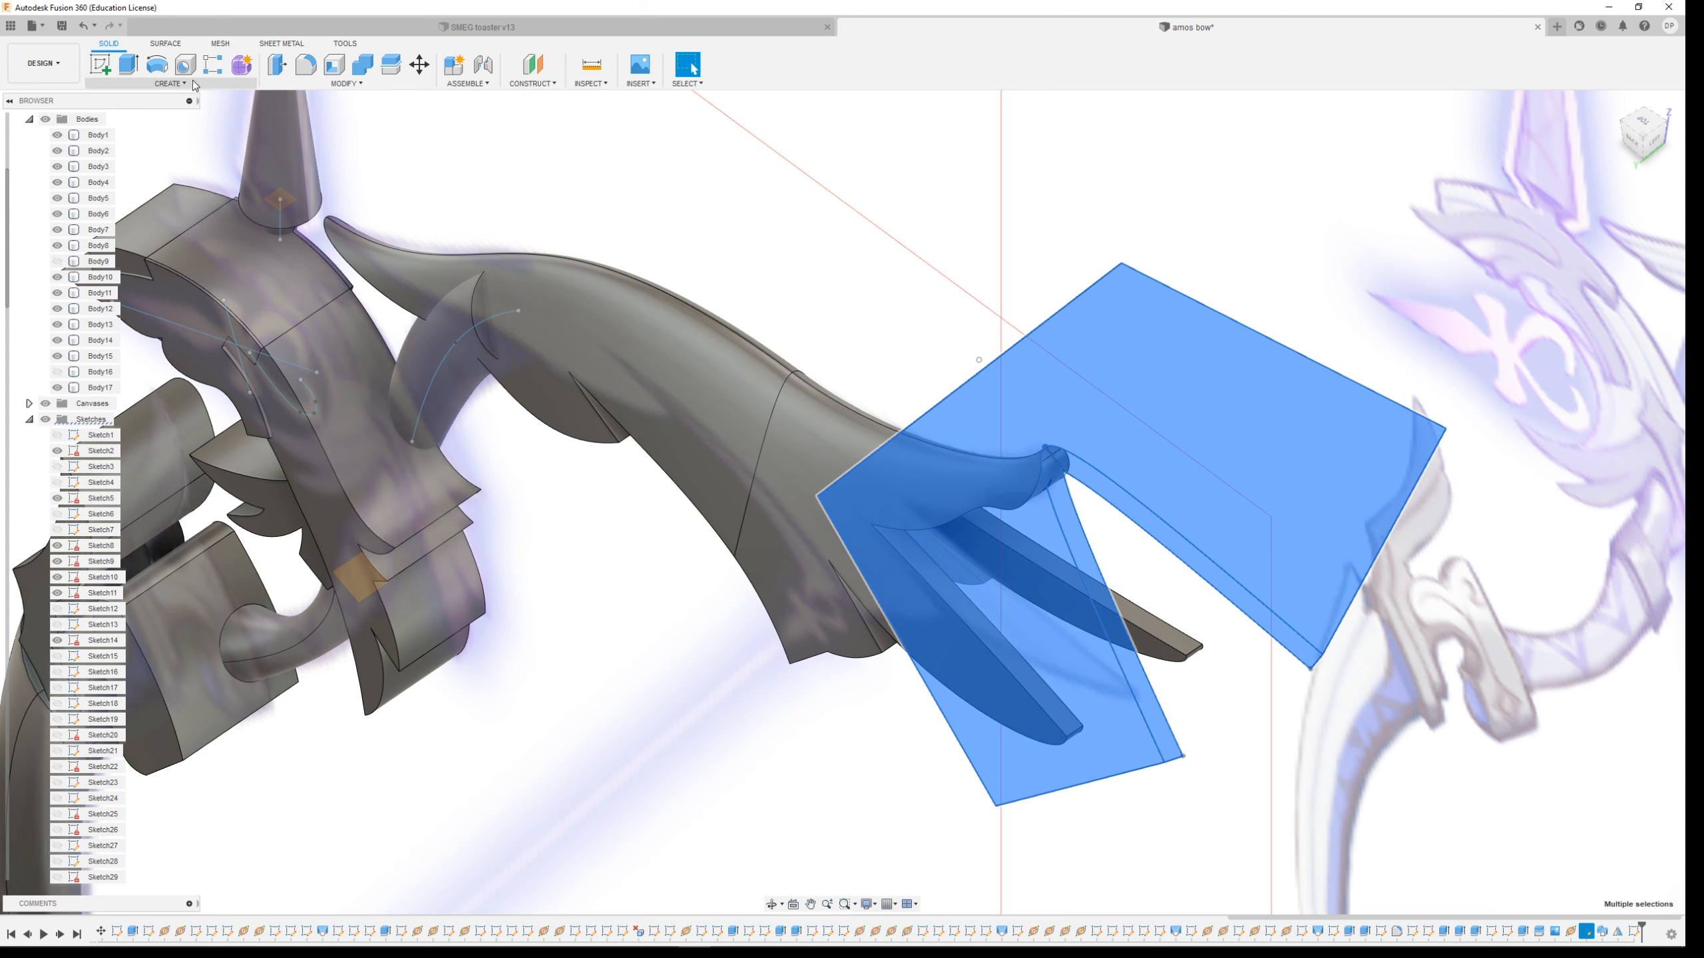
click(195, 83)
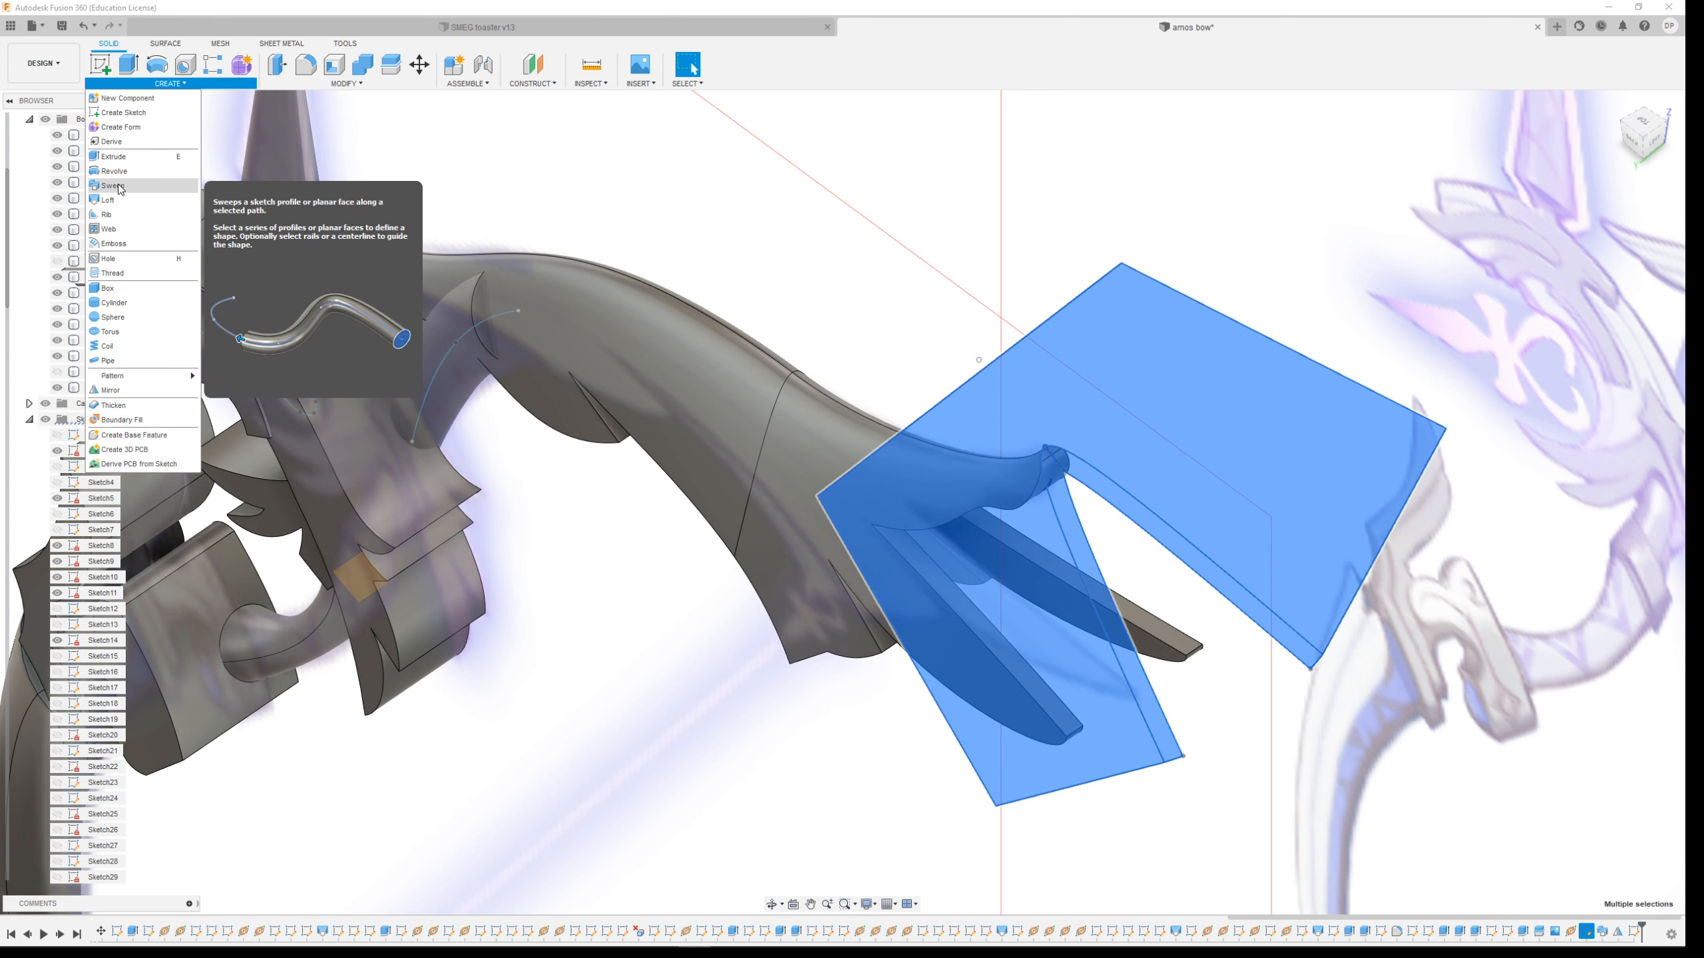
click(112, 186)
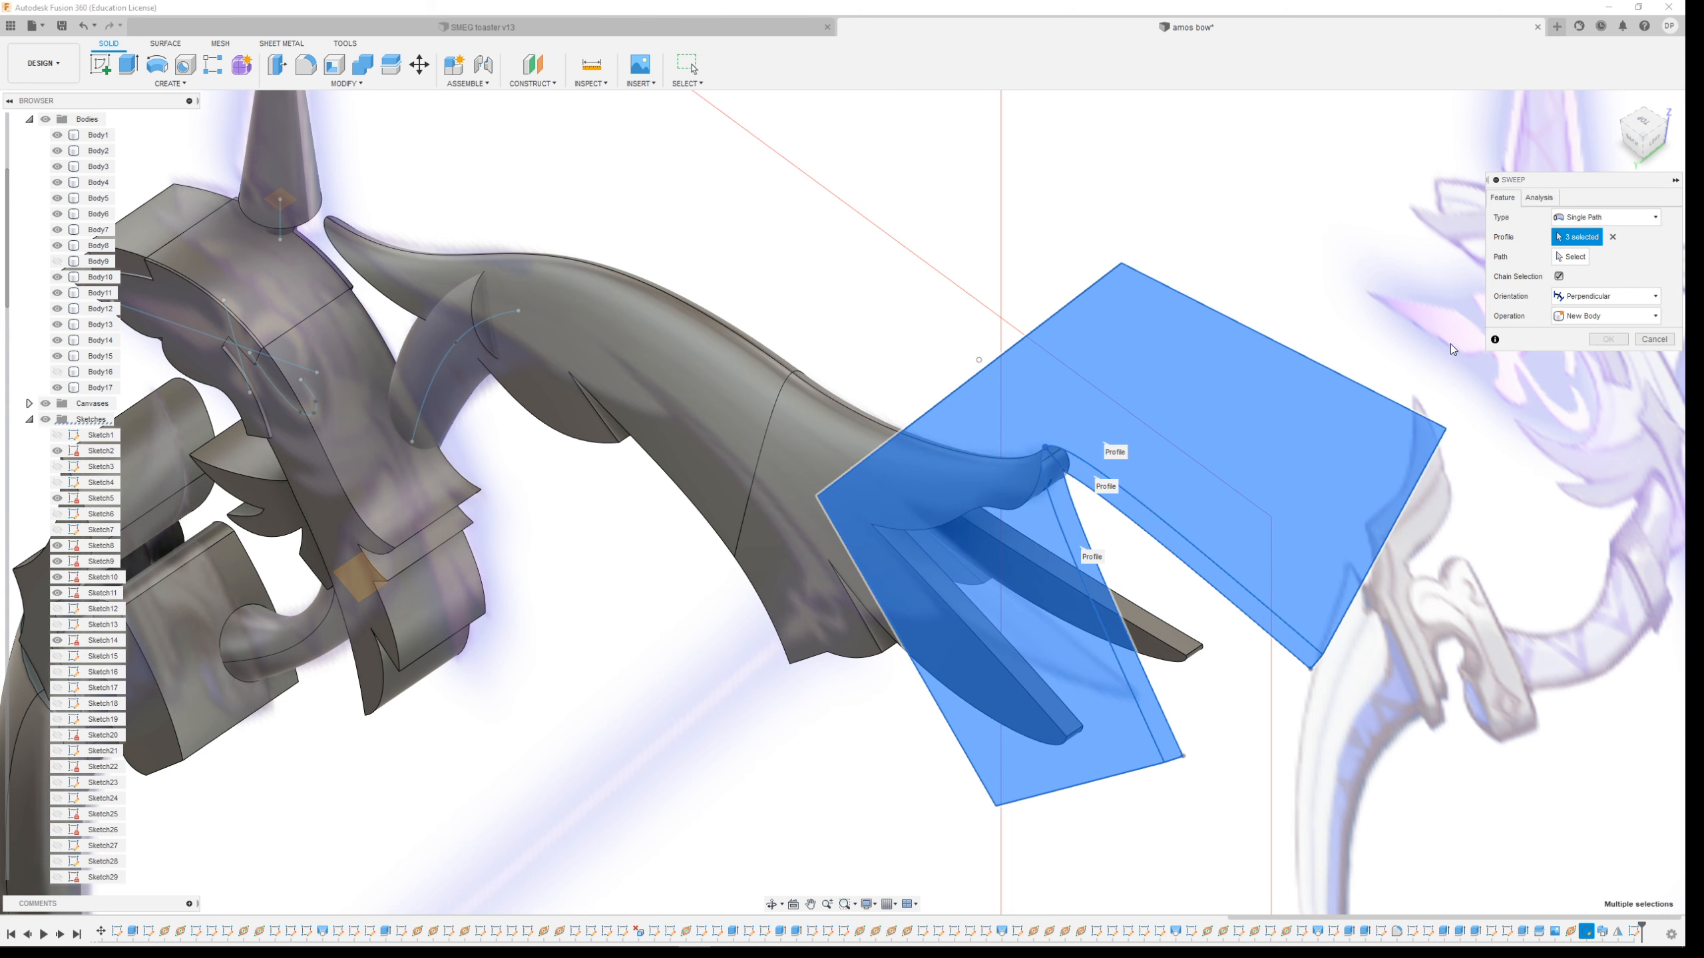
click(1570, 260)
click(862, 416)
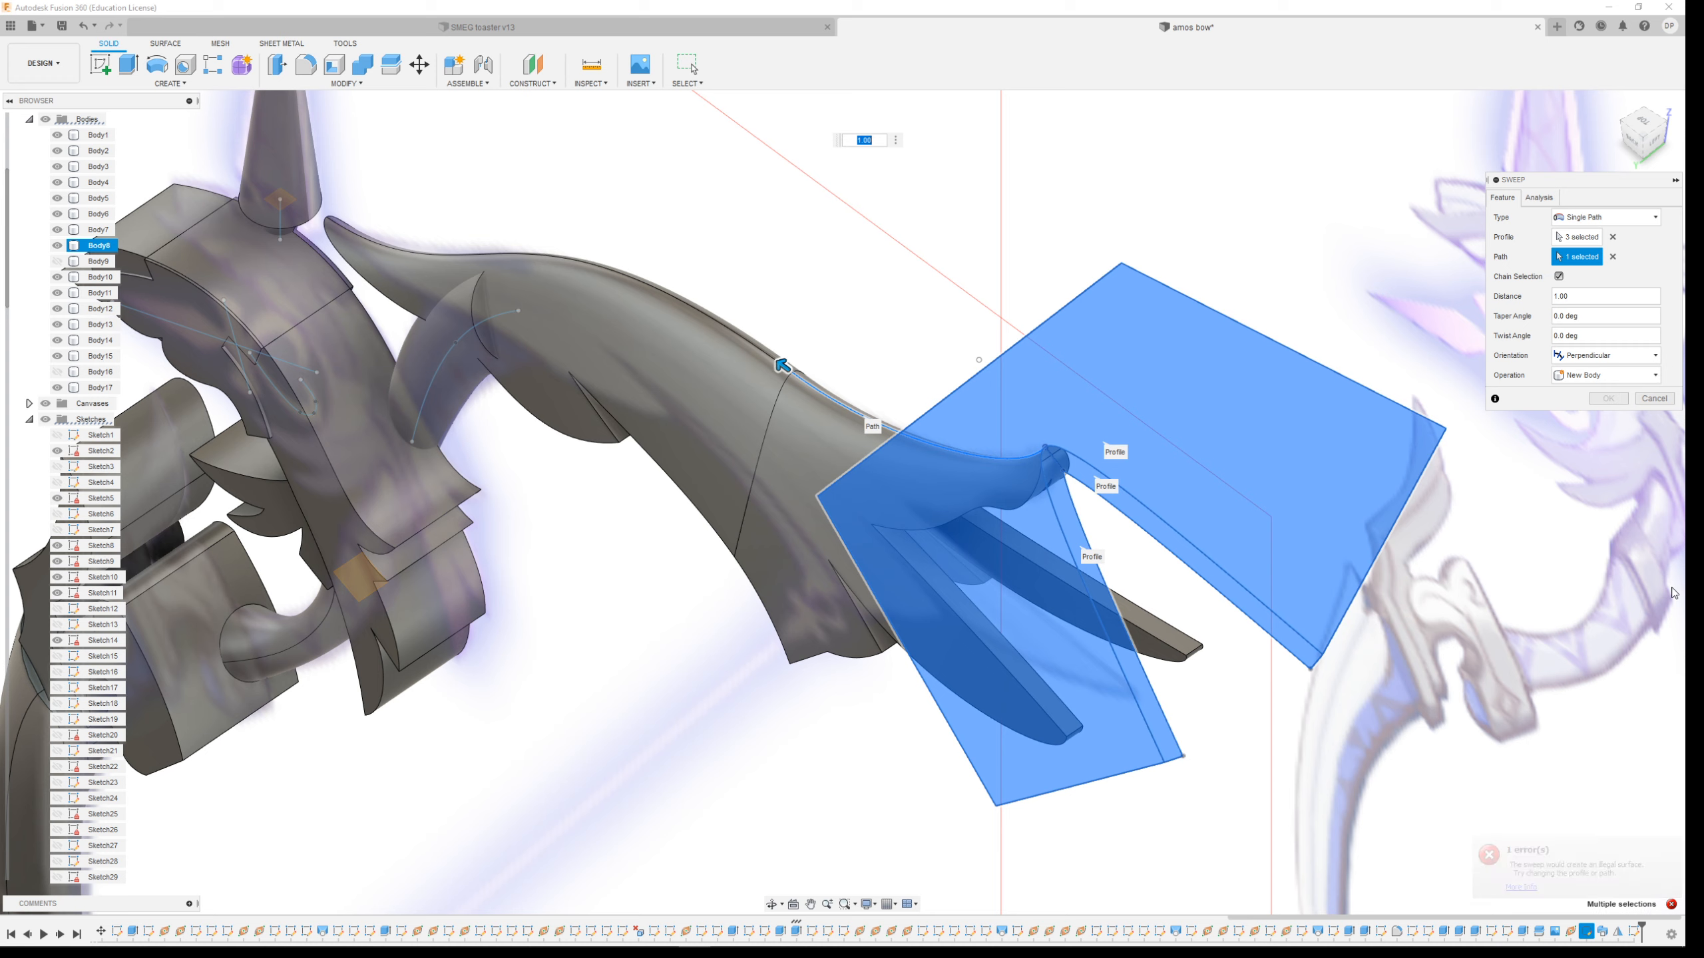
click(1654, 400)
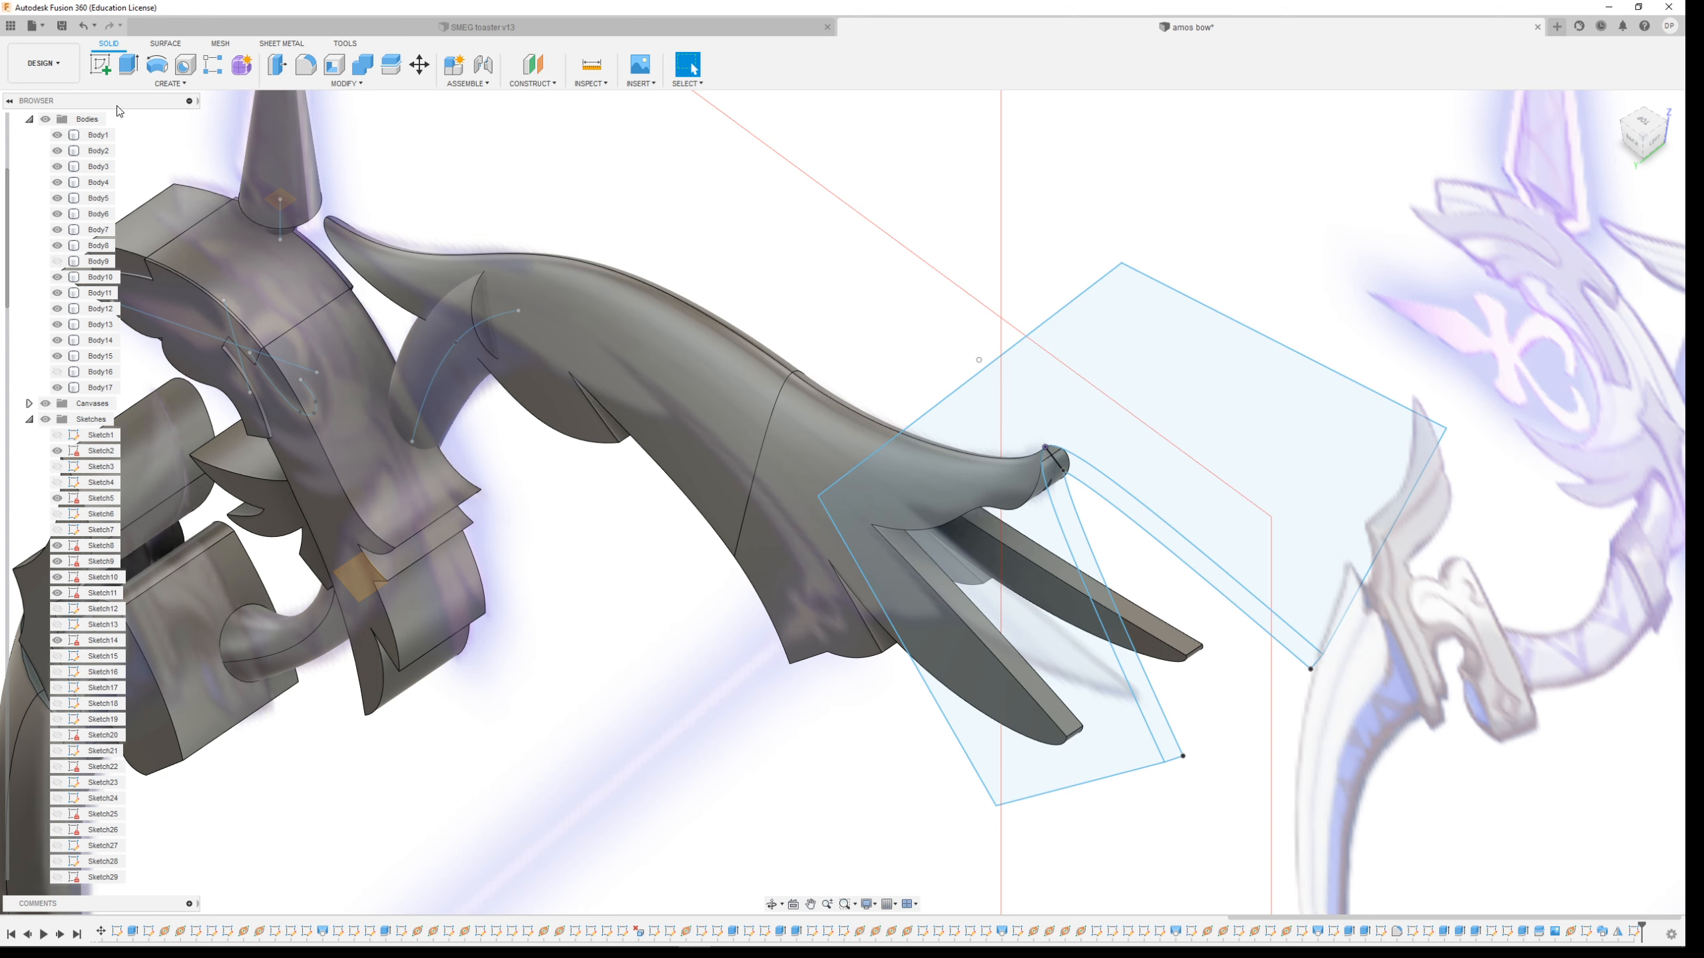
Start a Sweep using both limb-tip profiles as profiles and the upper limb's edge curve as the path
click(170, 84)
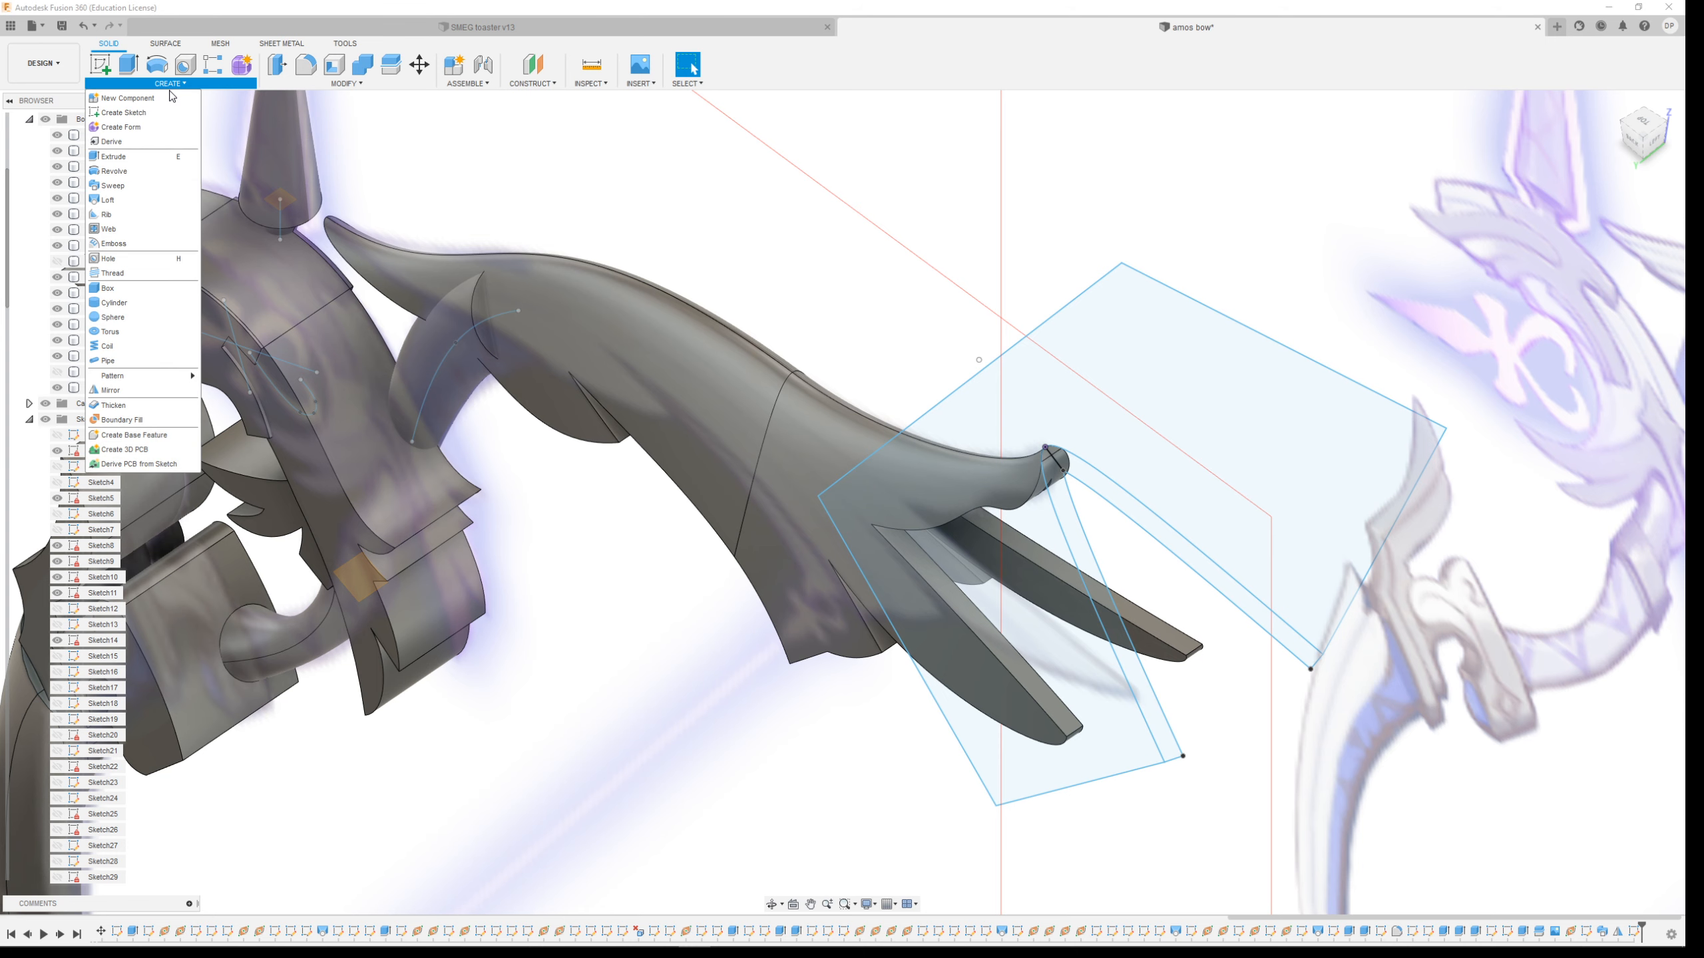
click(118, 187)
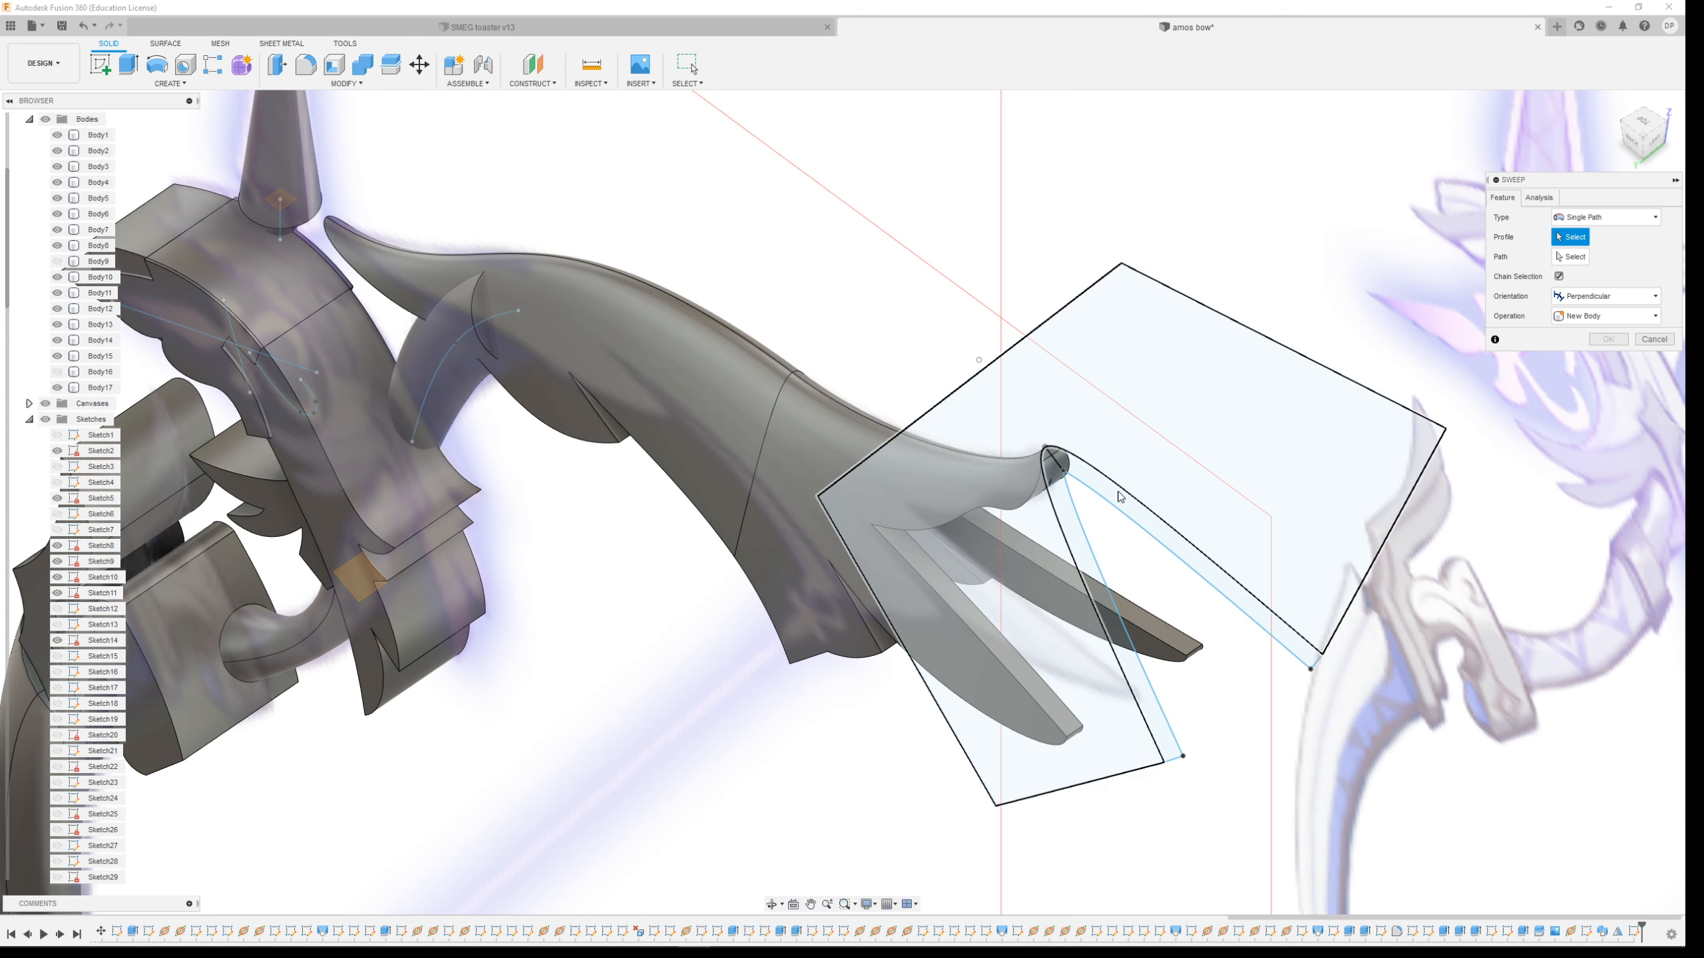
click(1078, 512)
click(1102, 490)
click(1553, 260)
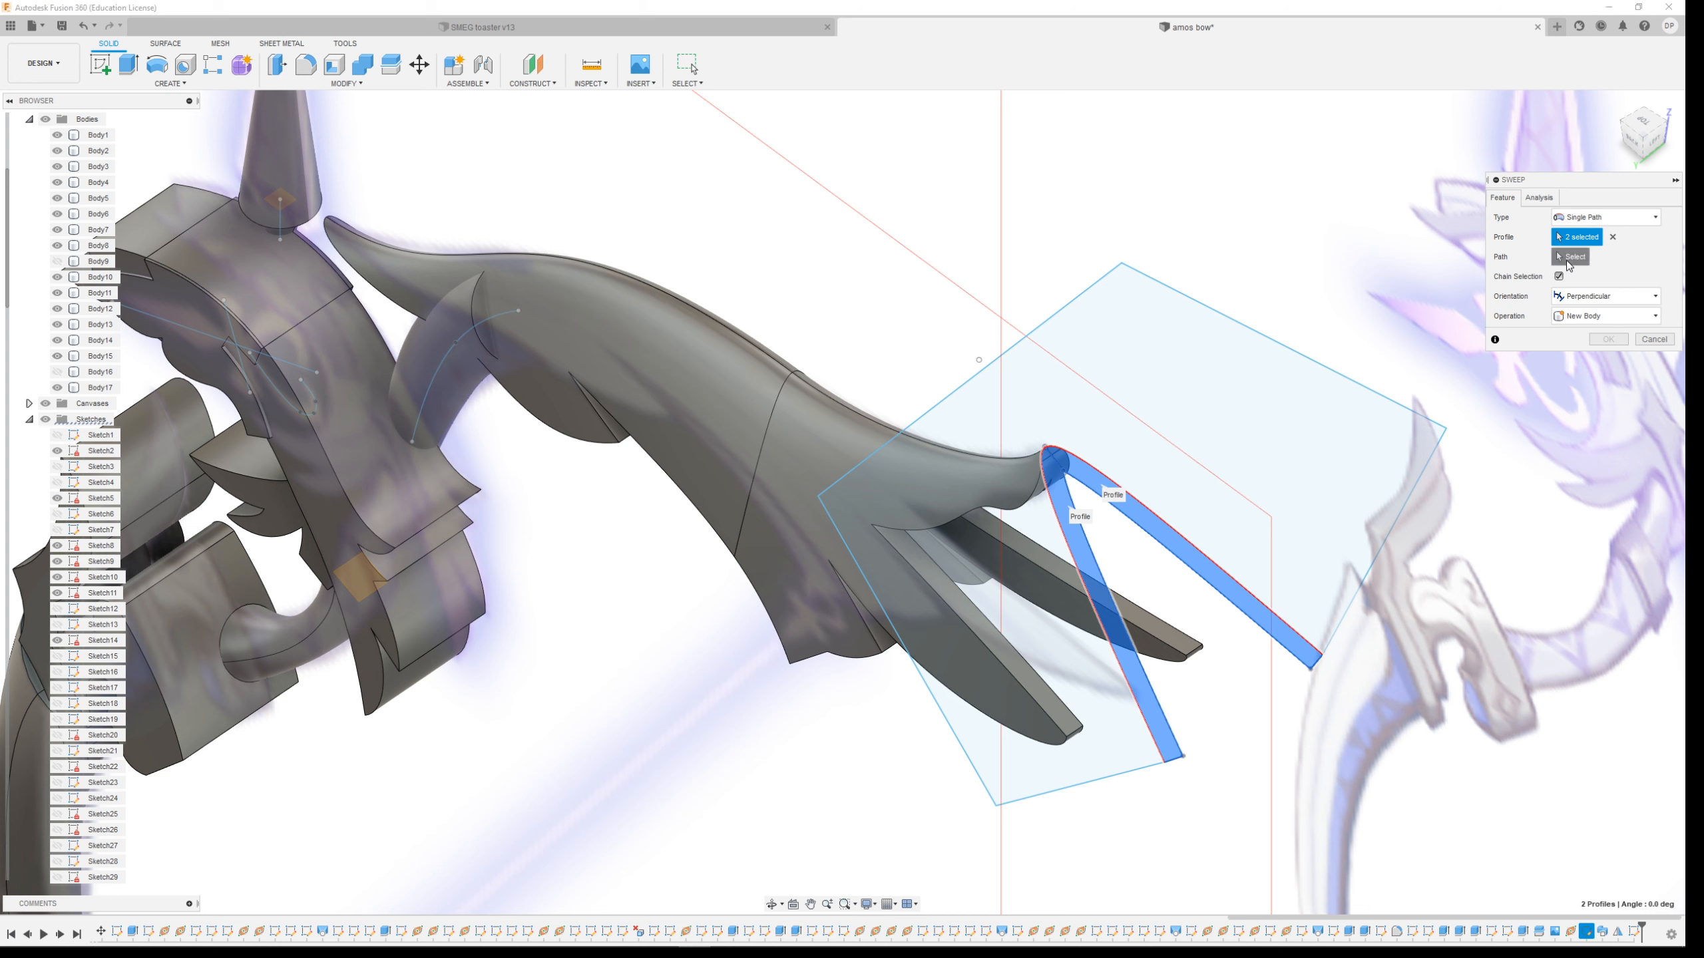
click(877, 422)
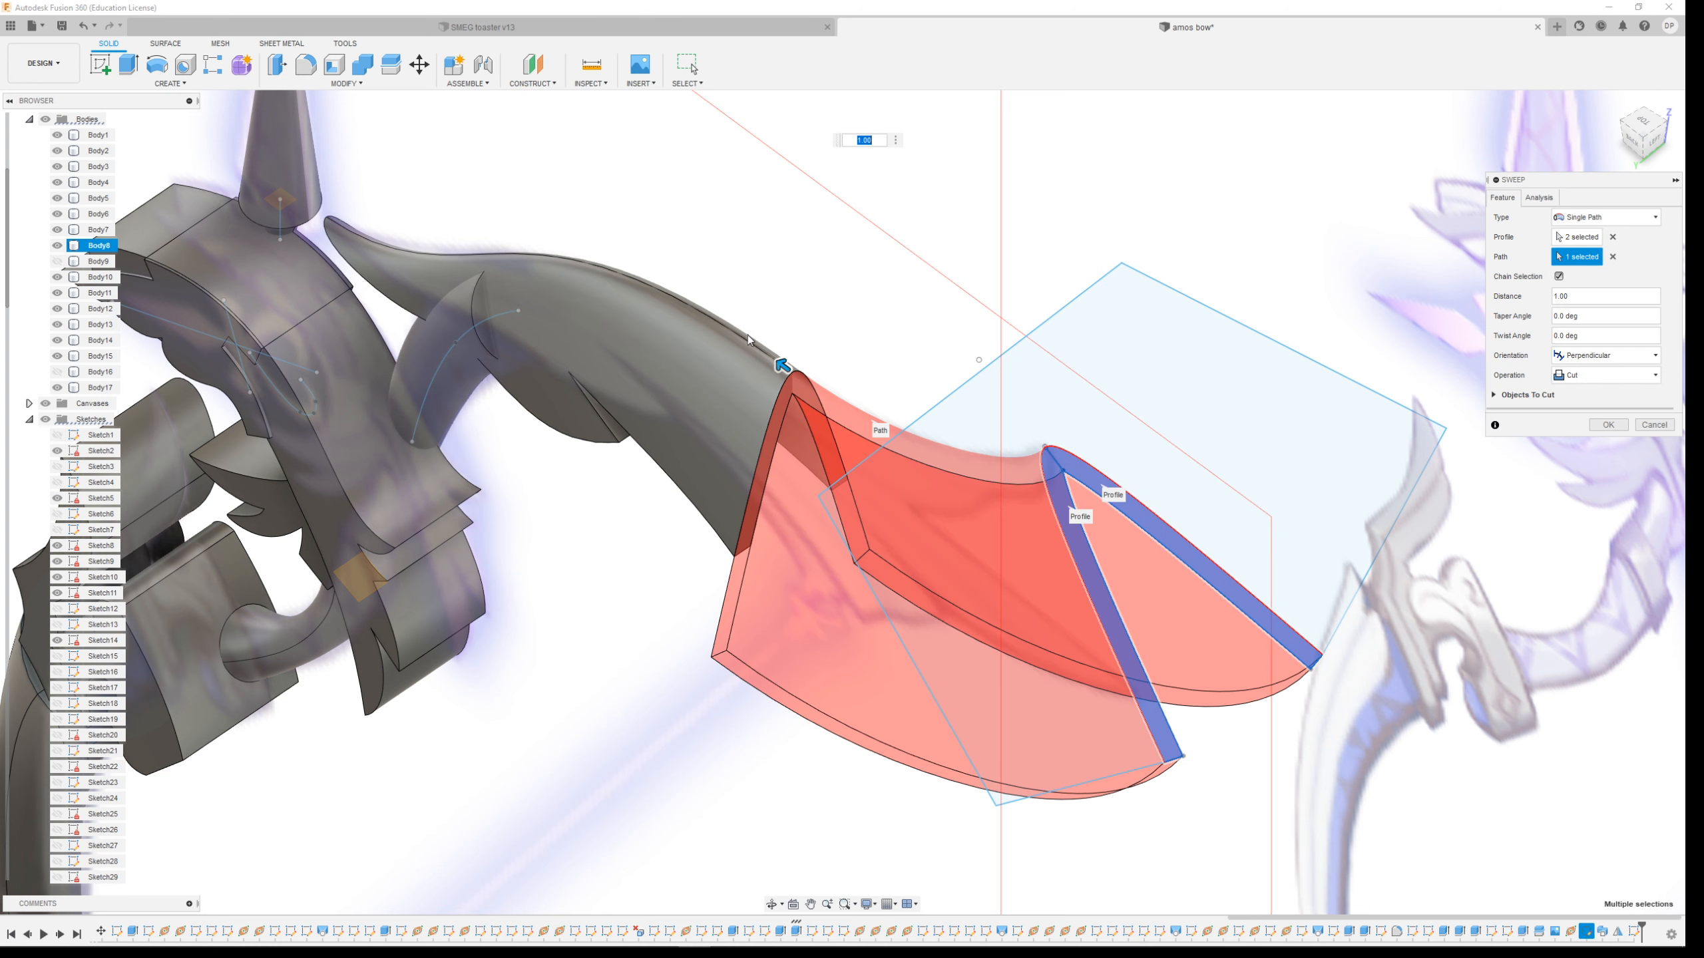
Set the sweep's operation to New Body
scroll(410, 253, up, 4)
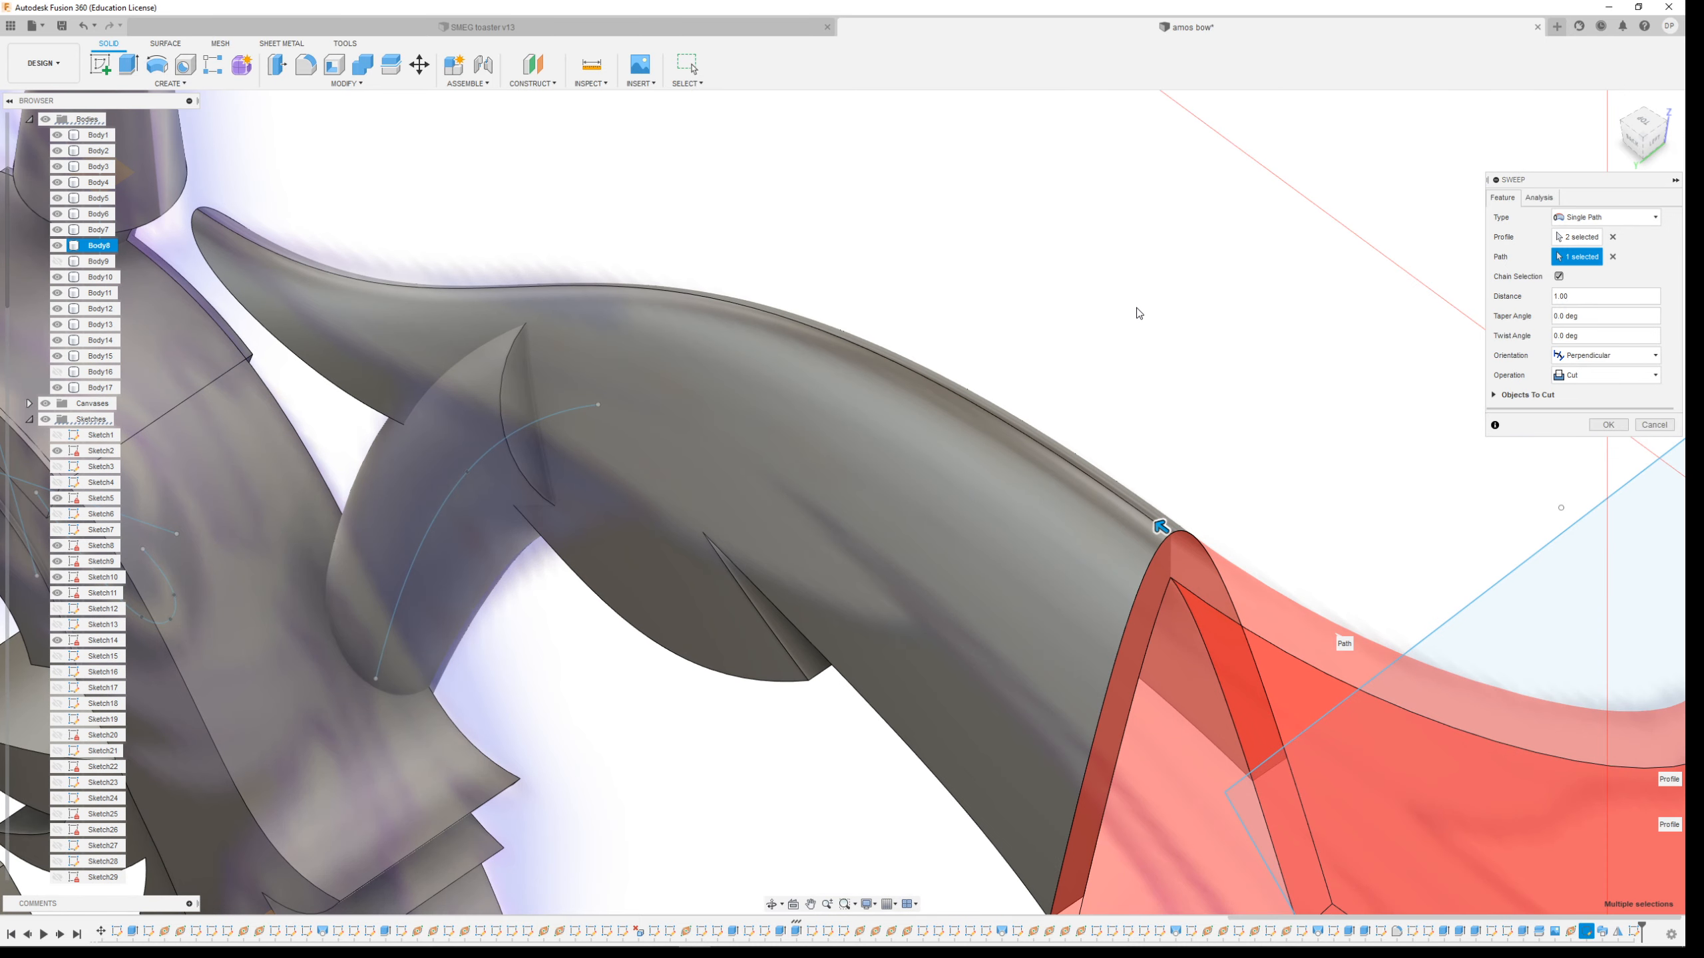
click(1604, 375)
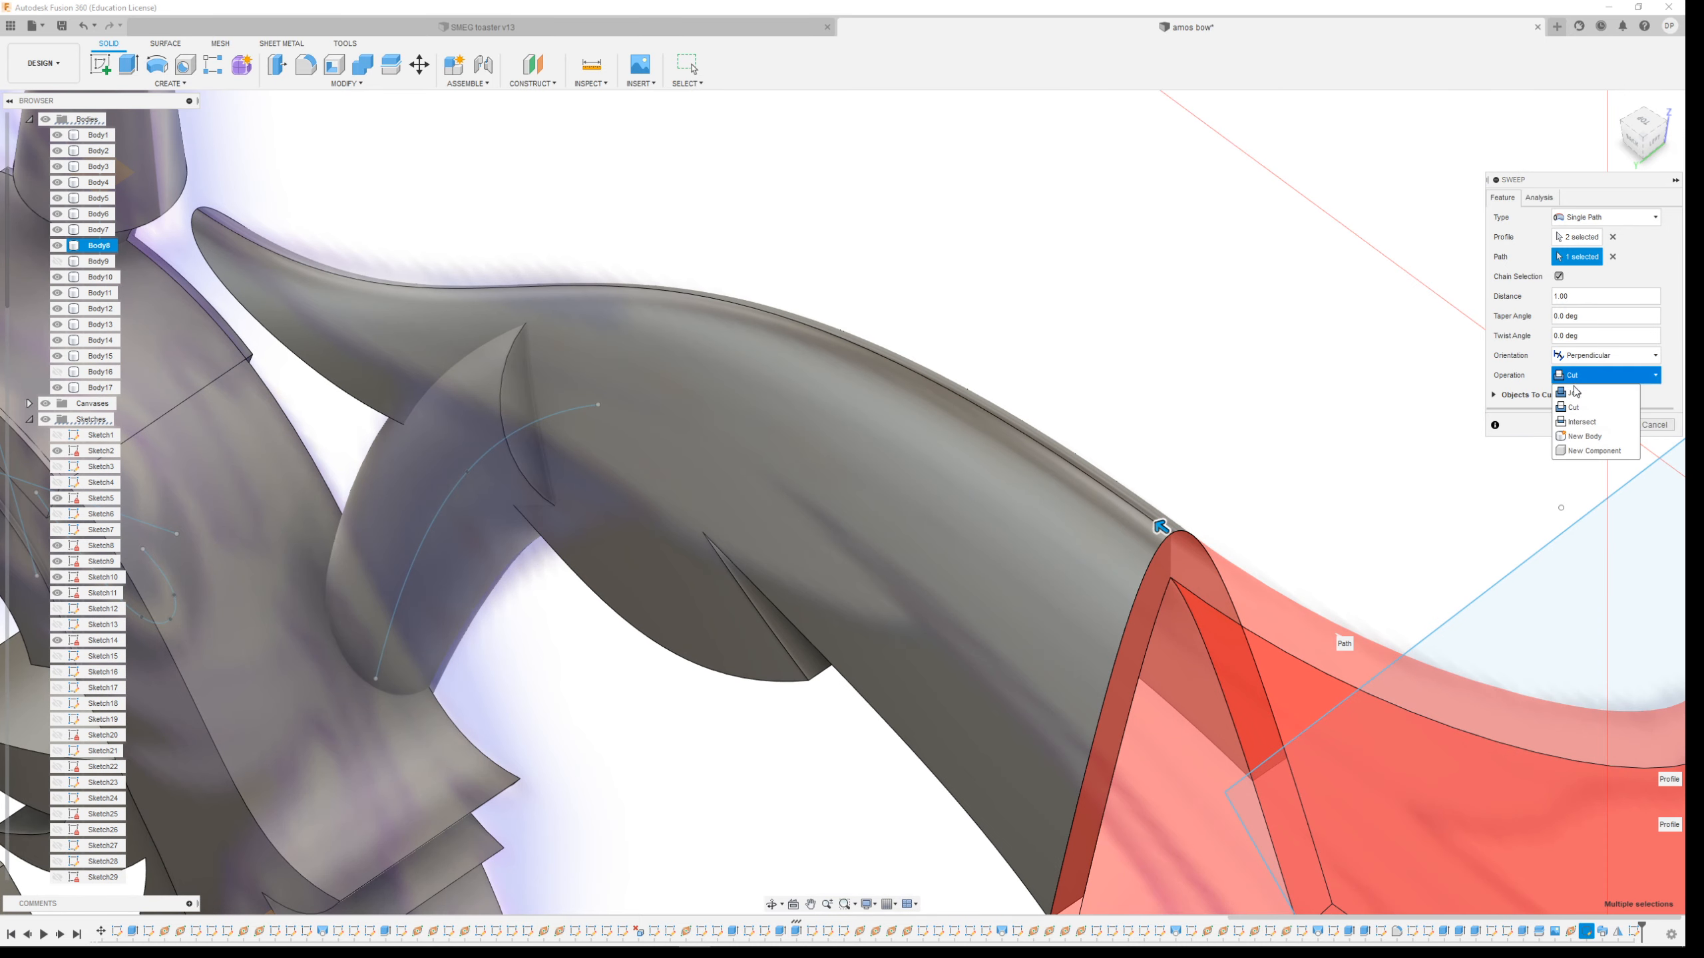
click(1586, 437)
Toggle Body17's visibility and confirm the sweep as a new body
scroll(1155, 440, down, 2)
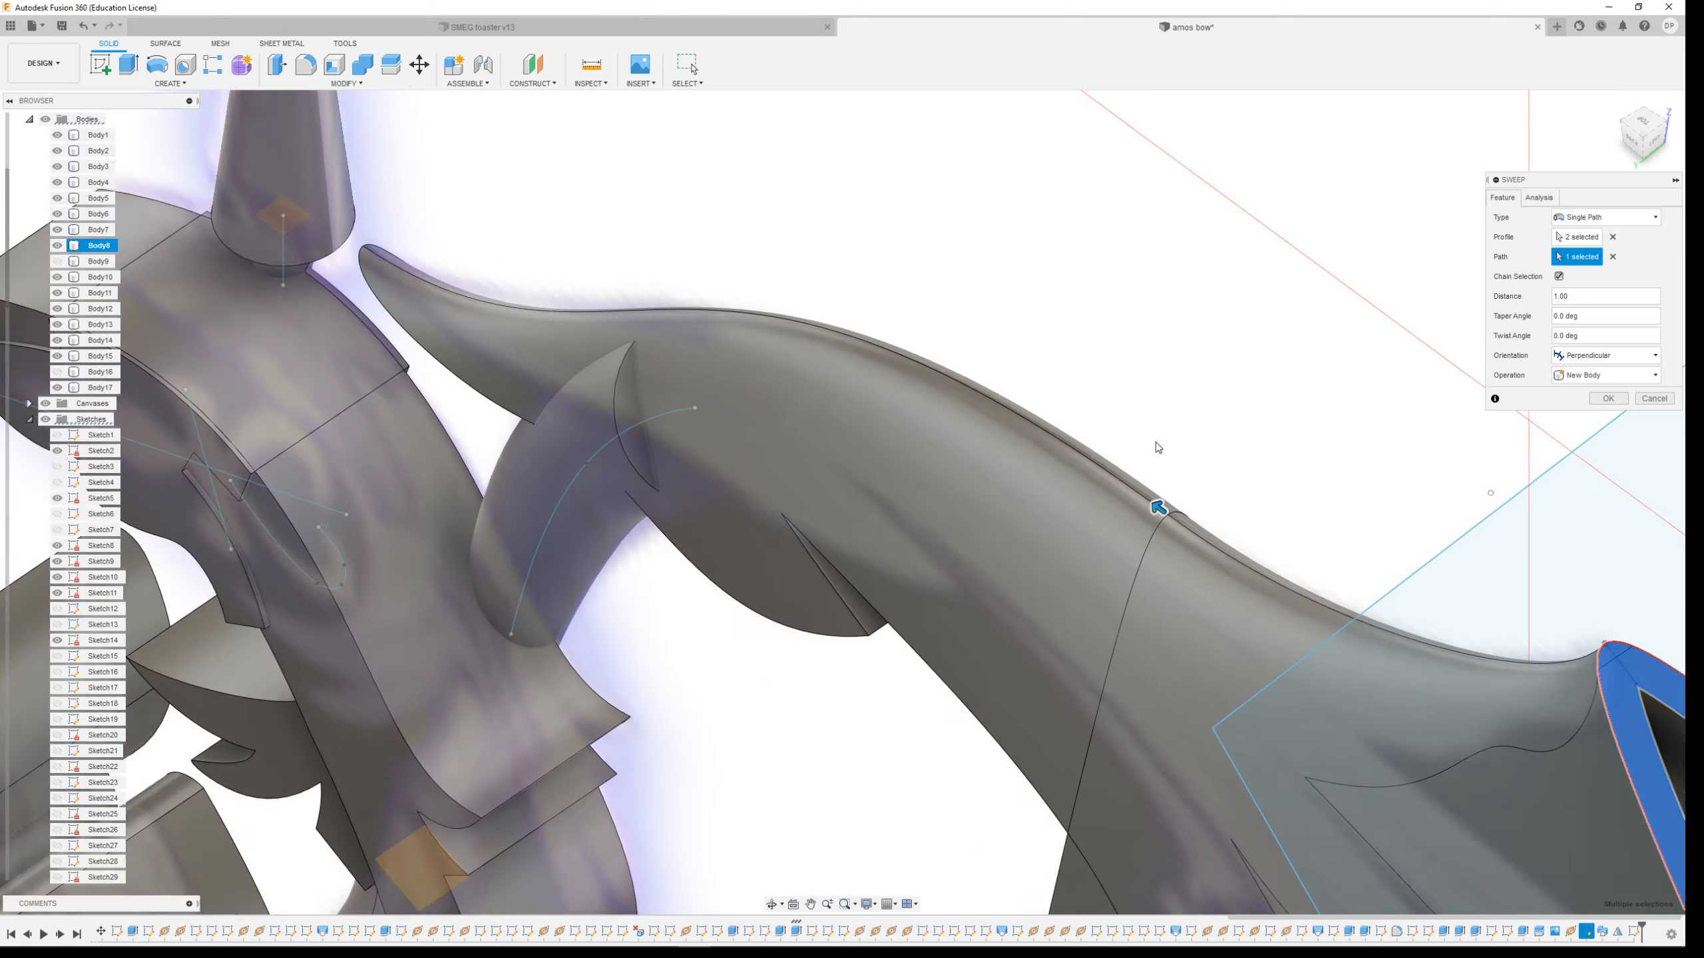
scroll(1156, 440, up, 4)
shift+middle_drag(865, 464, 1080, 375)
scroll(1077, 376, up, 3)
scroll(1040, 389, down, 5)
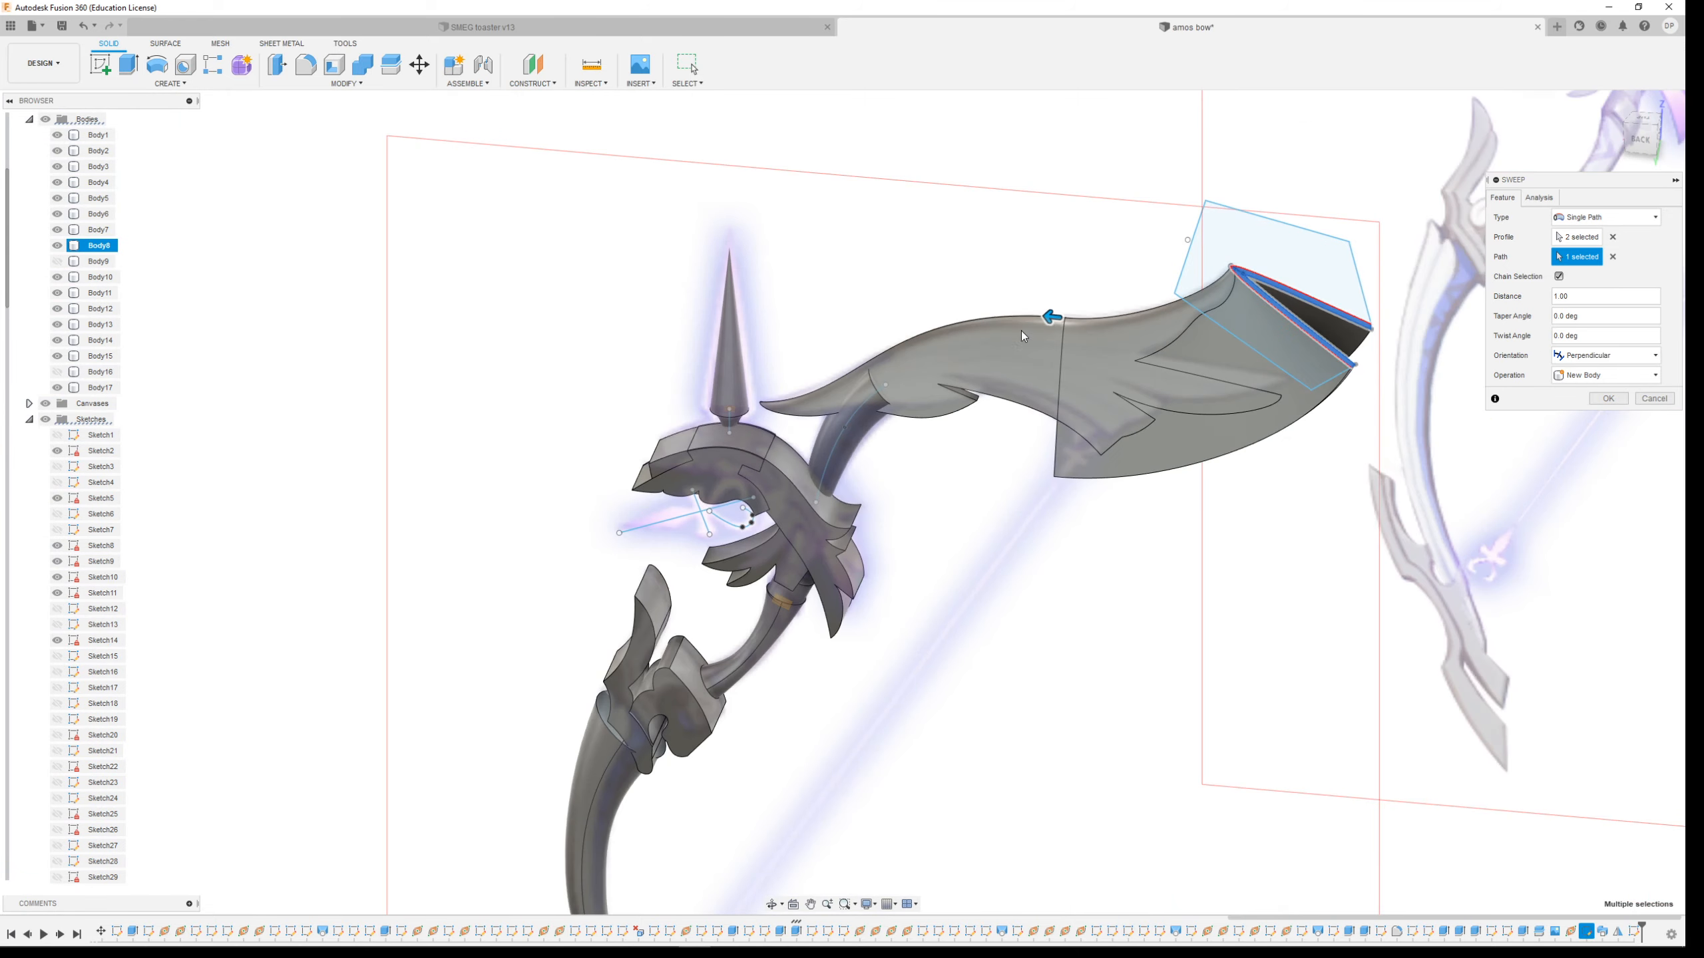
scroll(1073, 376, up, 3)
shift+middle_drag(1003, 402, 1041, 391)
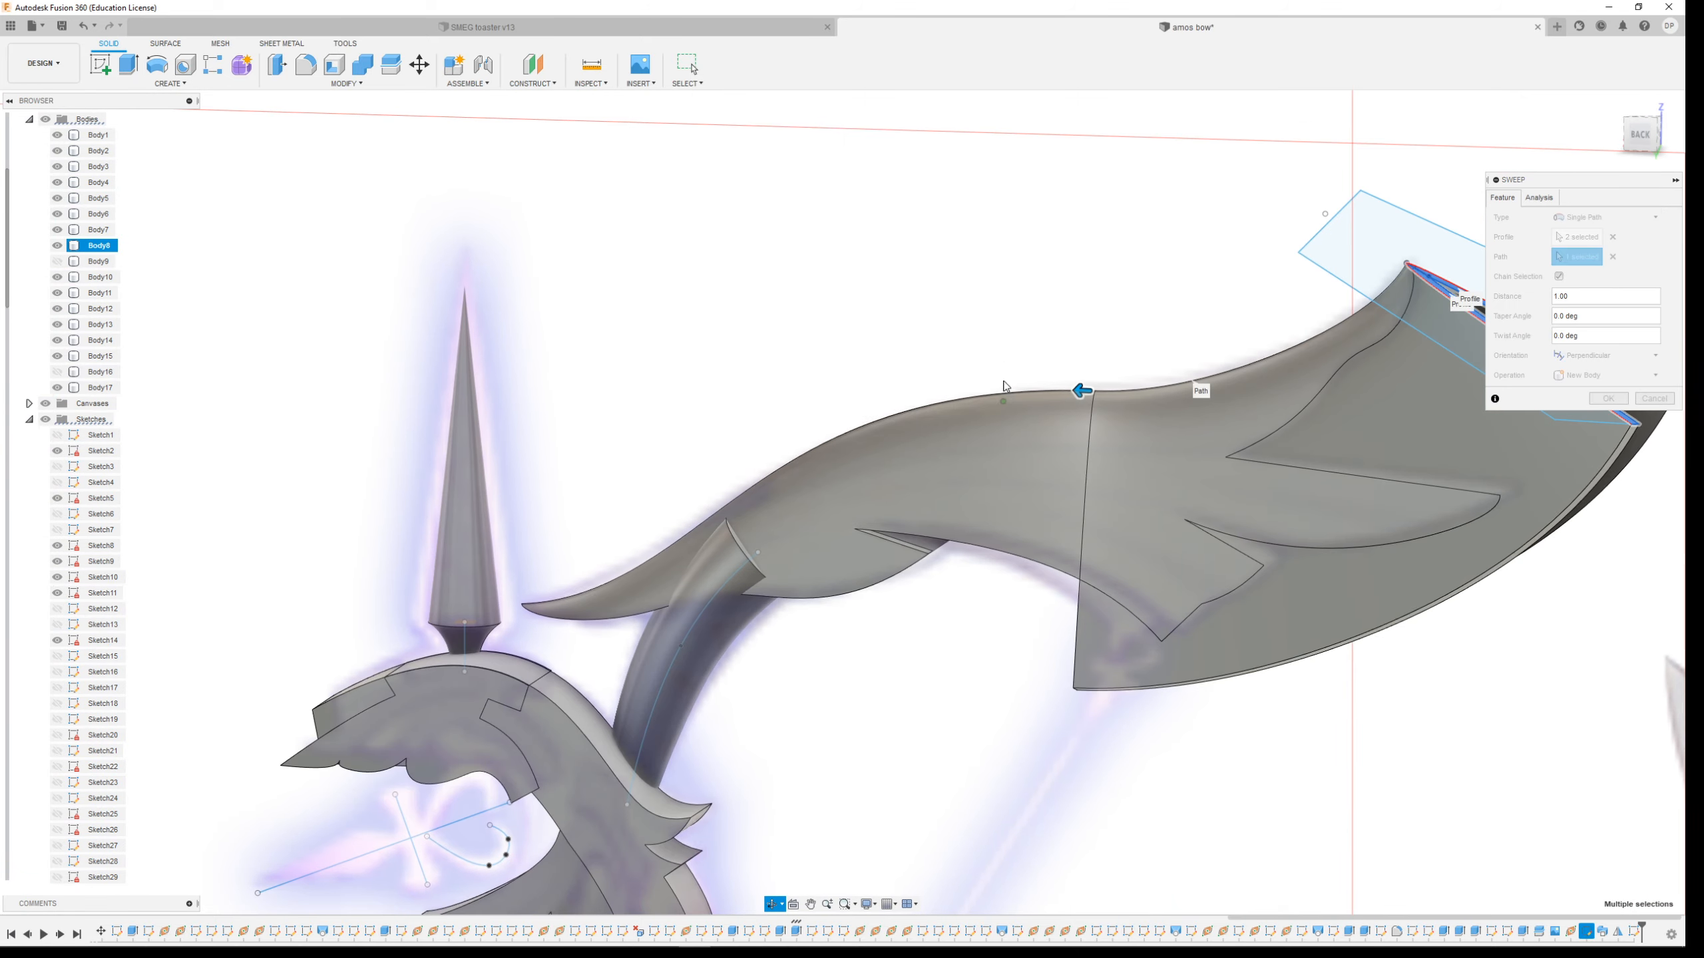
shift+middle_drag(1061, 316, 817, 495)
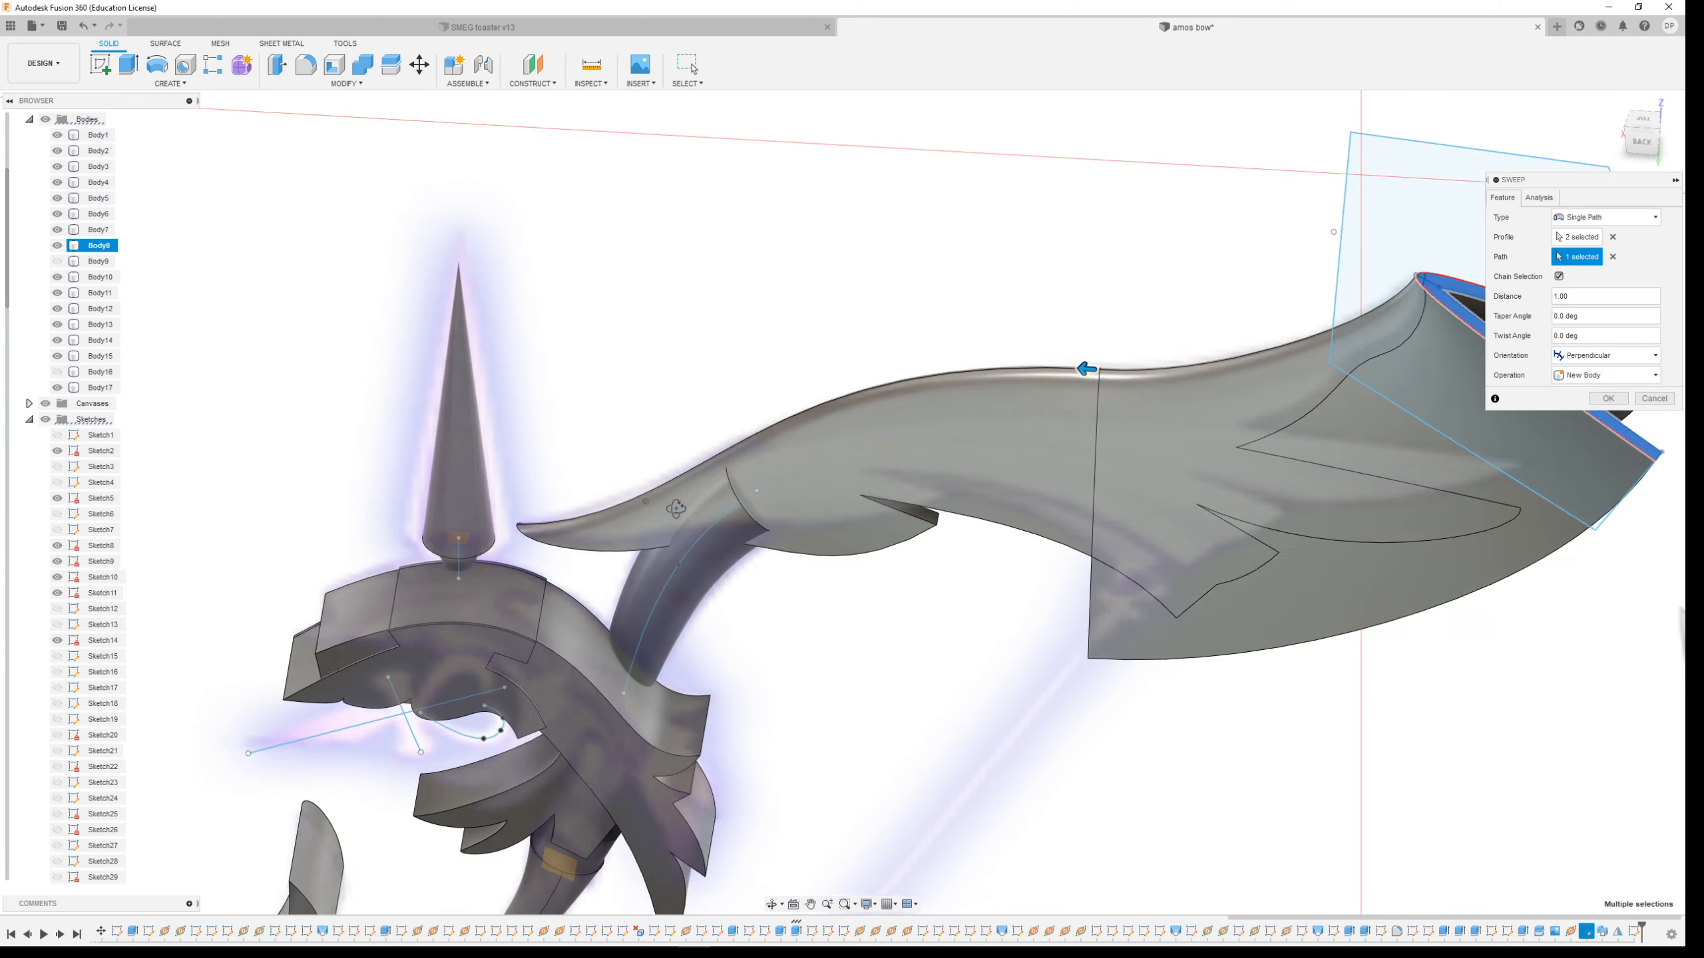
shift+middle_drag(600, 502, 676, 458)
shift+middle_drag(885, 459, 844, 433)
scroll(889, 521, down, 8)
scroll(685, 249, up, 2)
scroll(686, 249, up, 3)
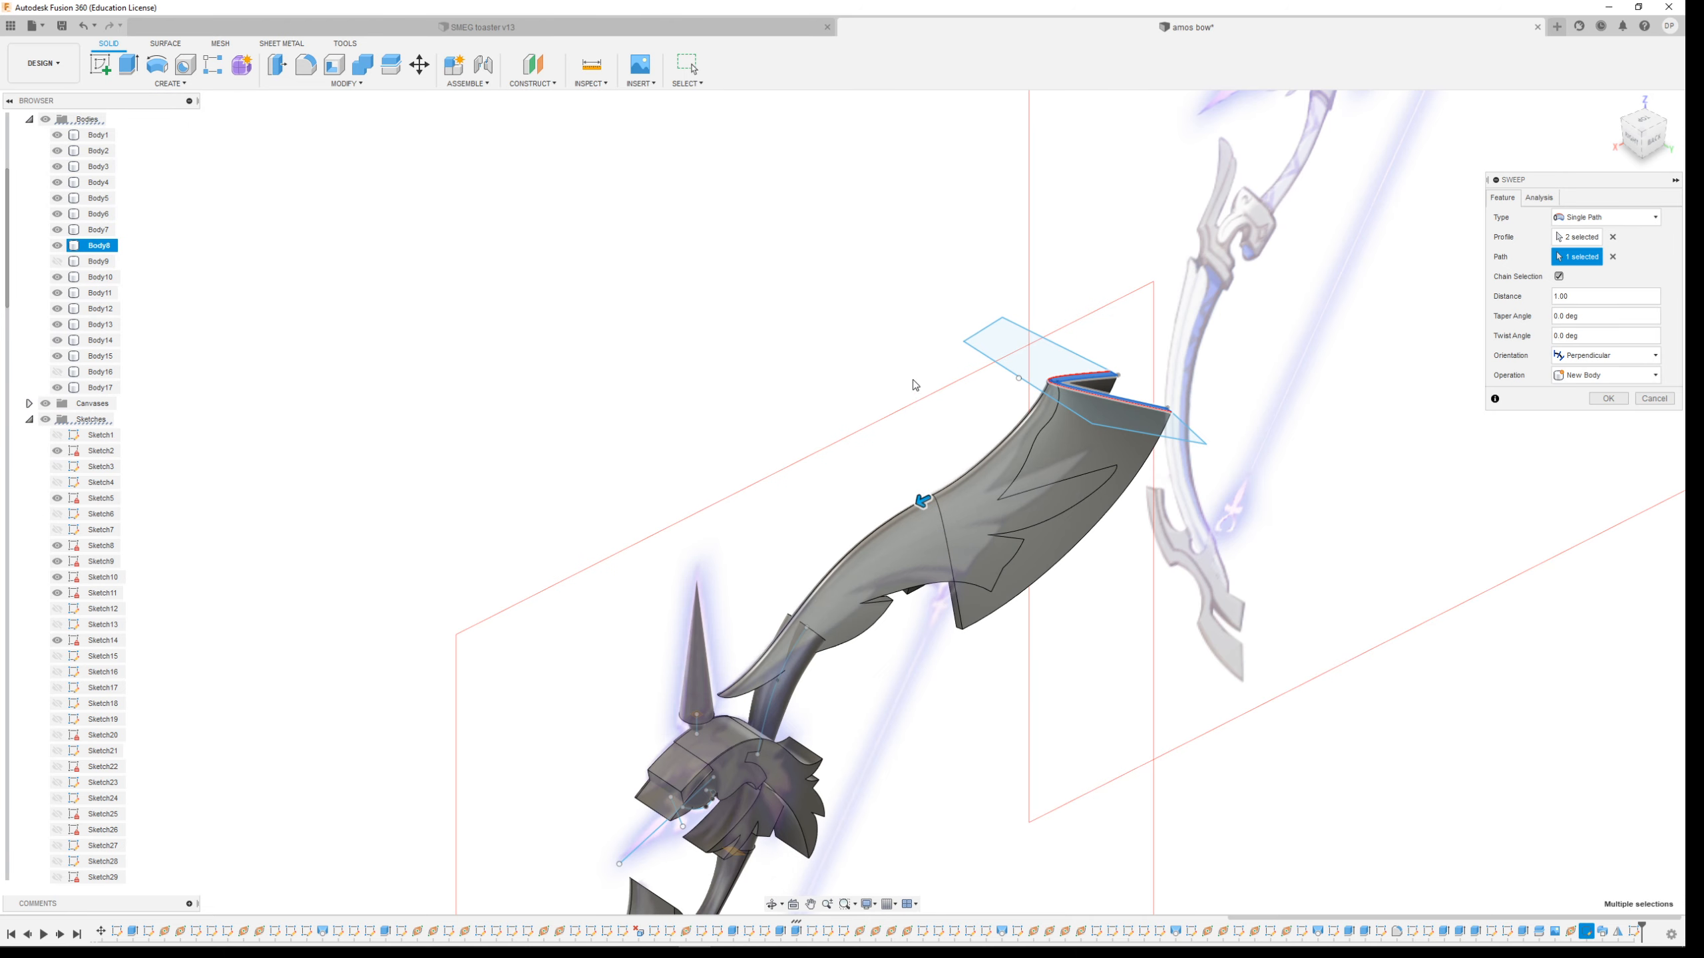
scroll(949, 429, up, 5)
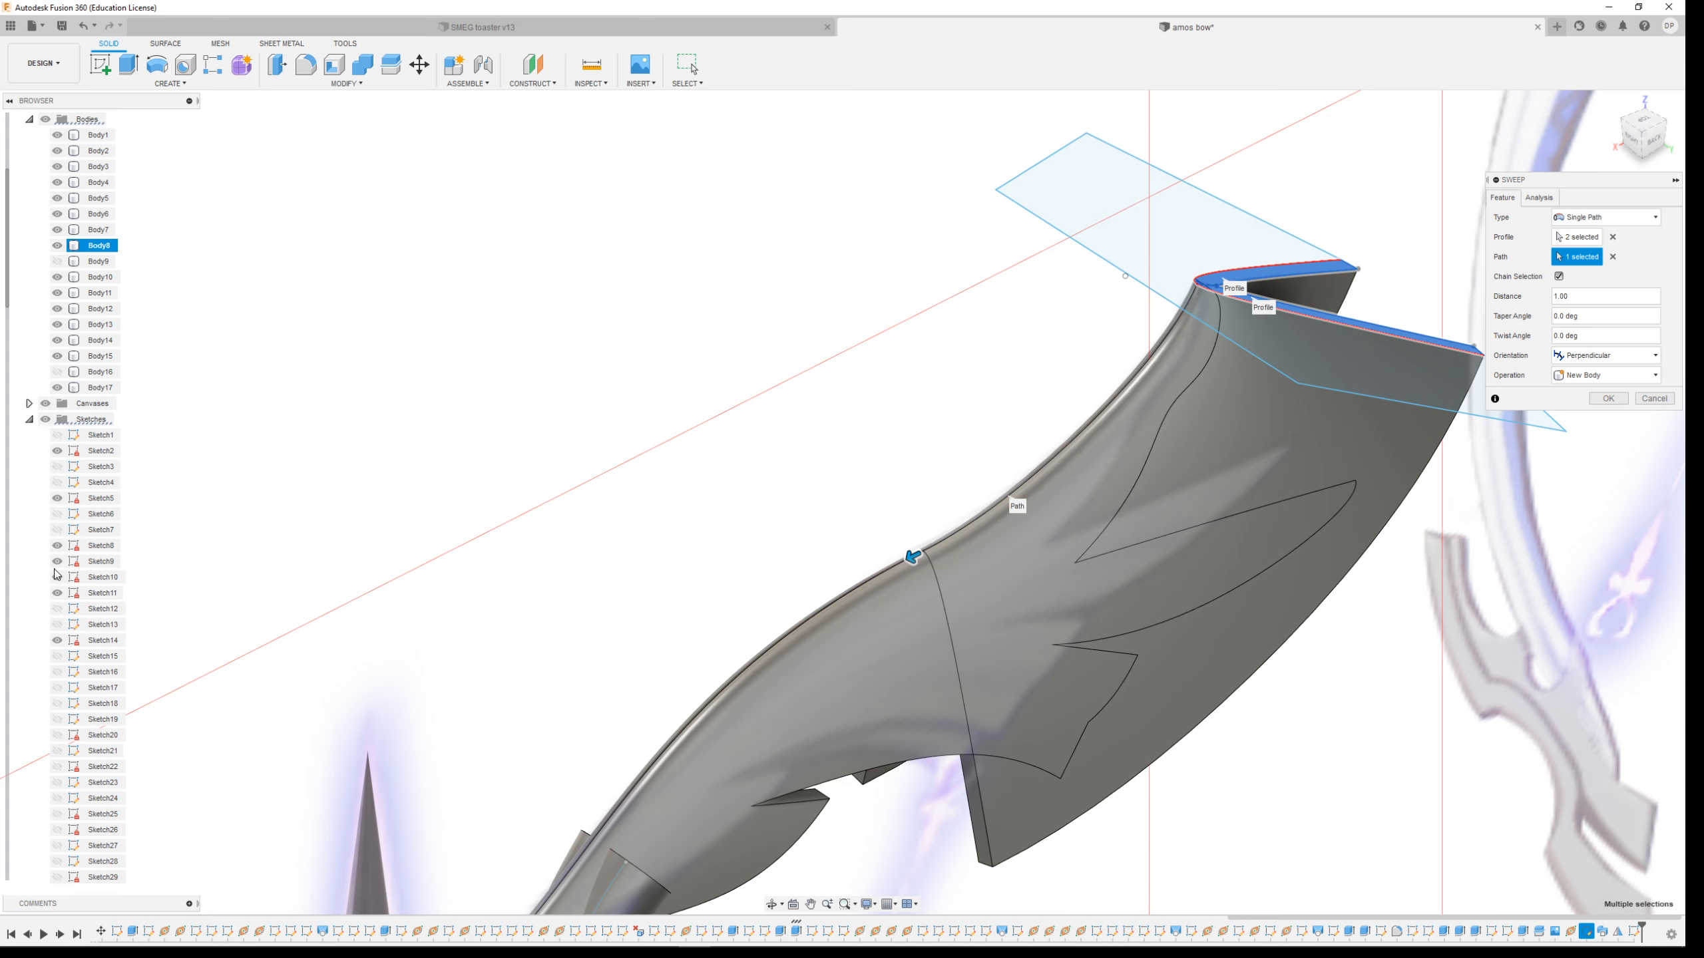
click(60, 388)
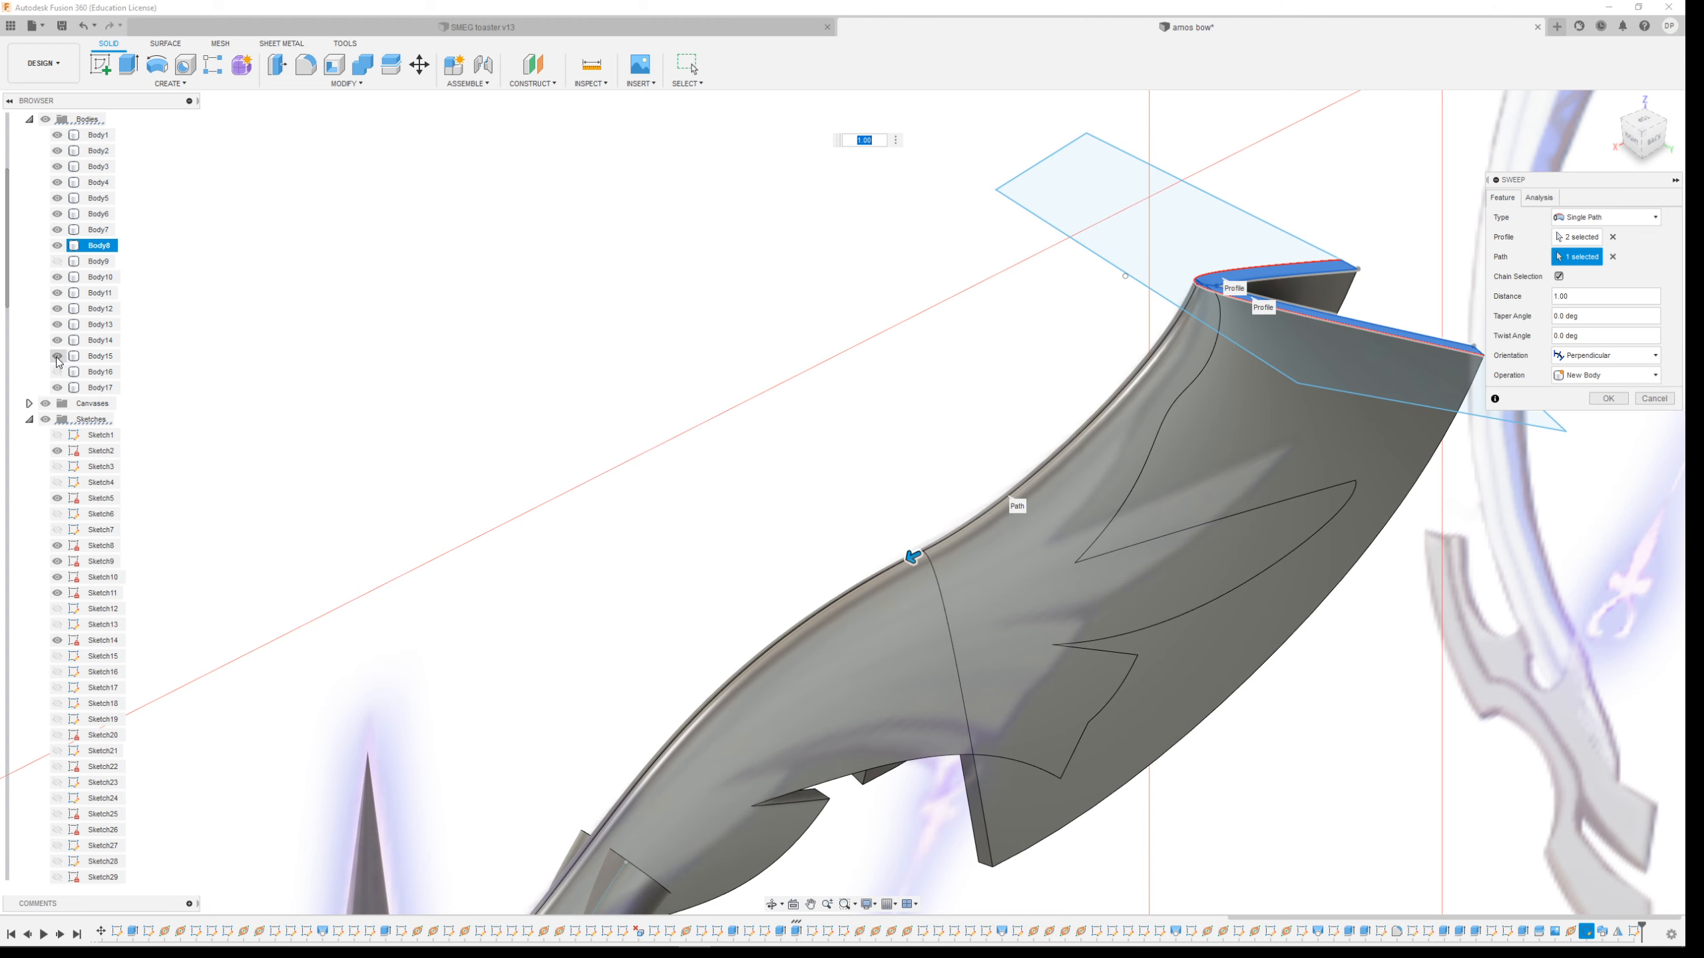
mouse_move(1126, 605)
middle_down()
mouse_move(1051, 551)
mouse_move(978, 450)
middle_up()
click(305, 844)
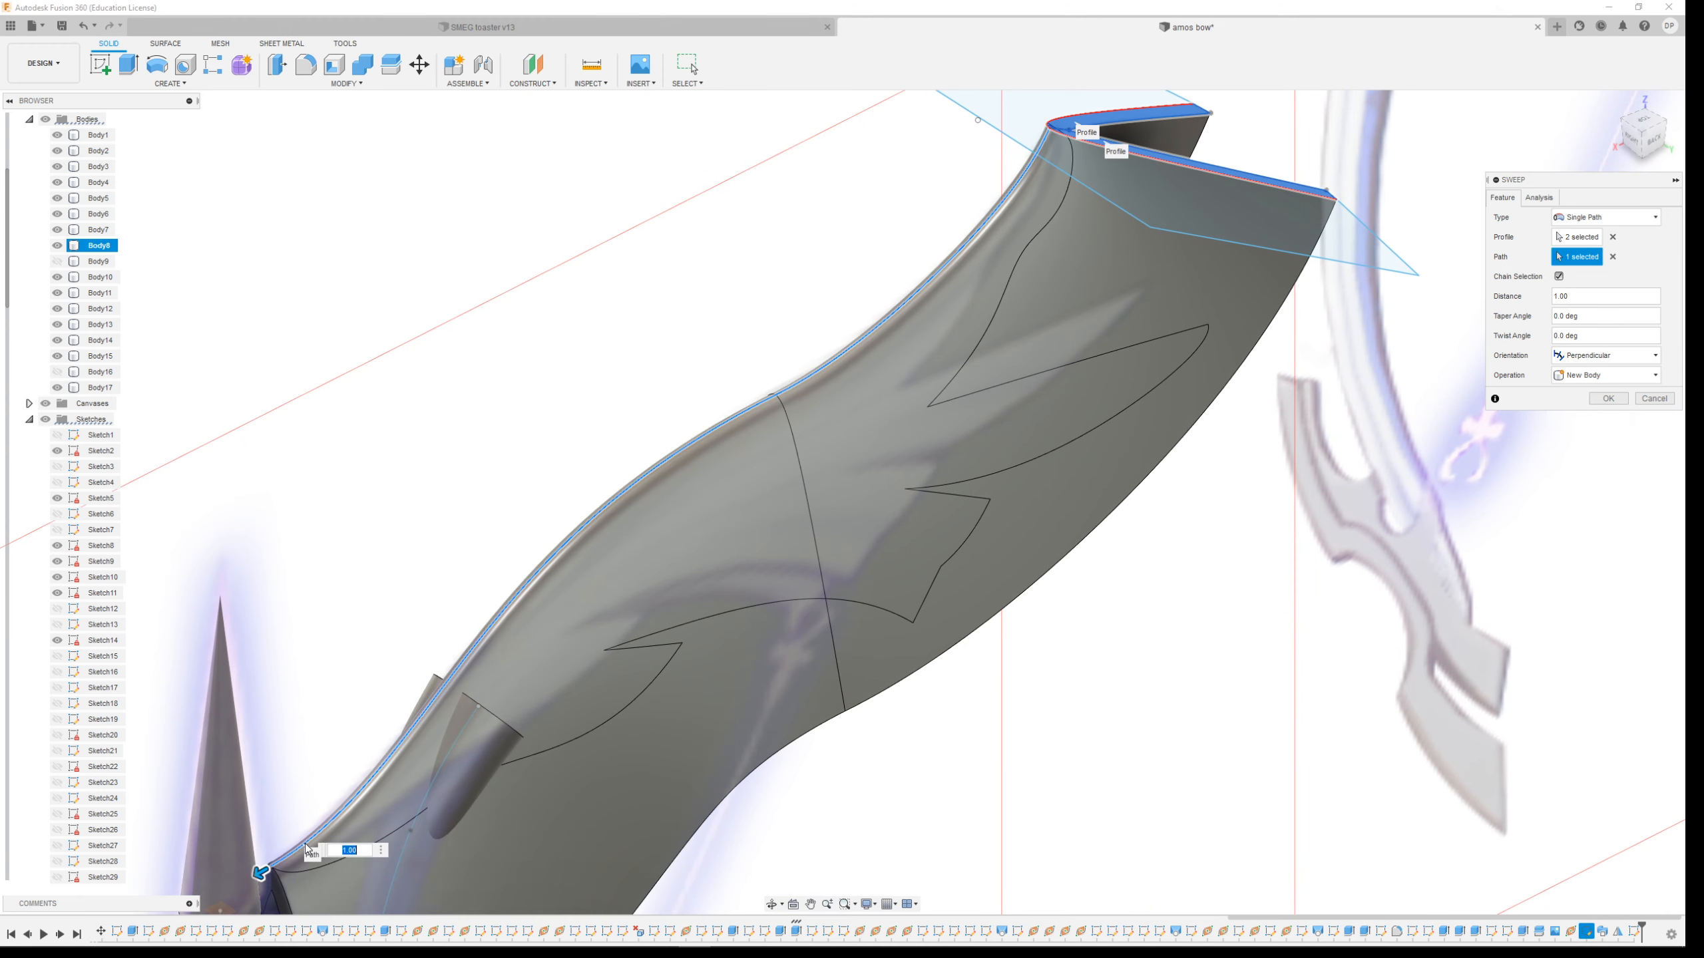
scroll(887, 458, down, 3)
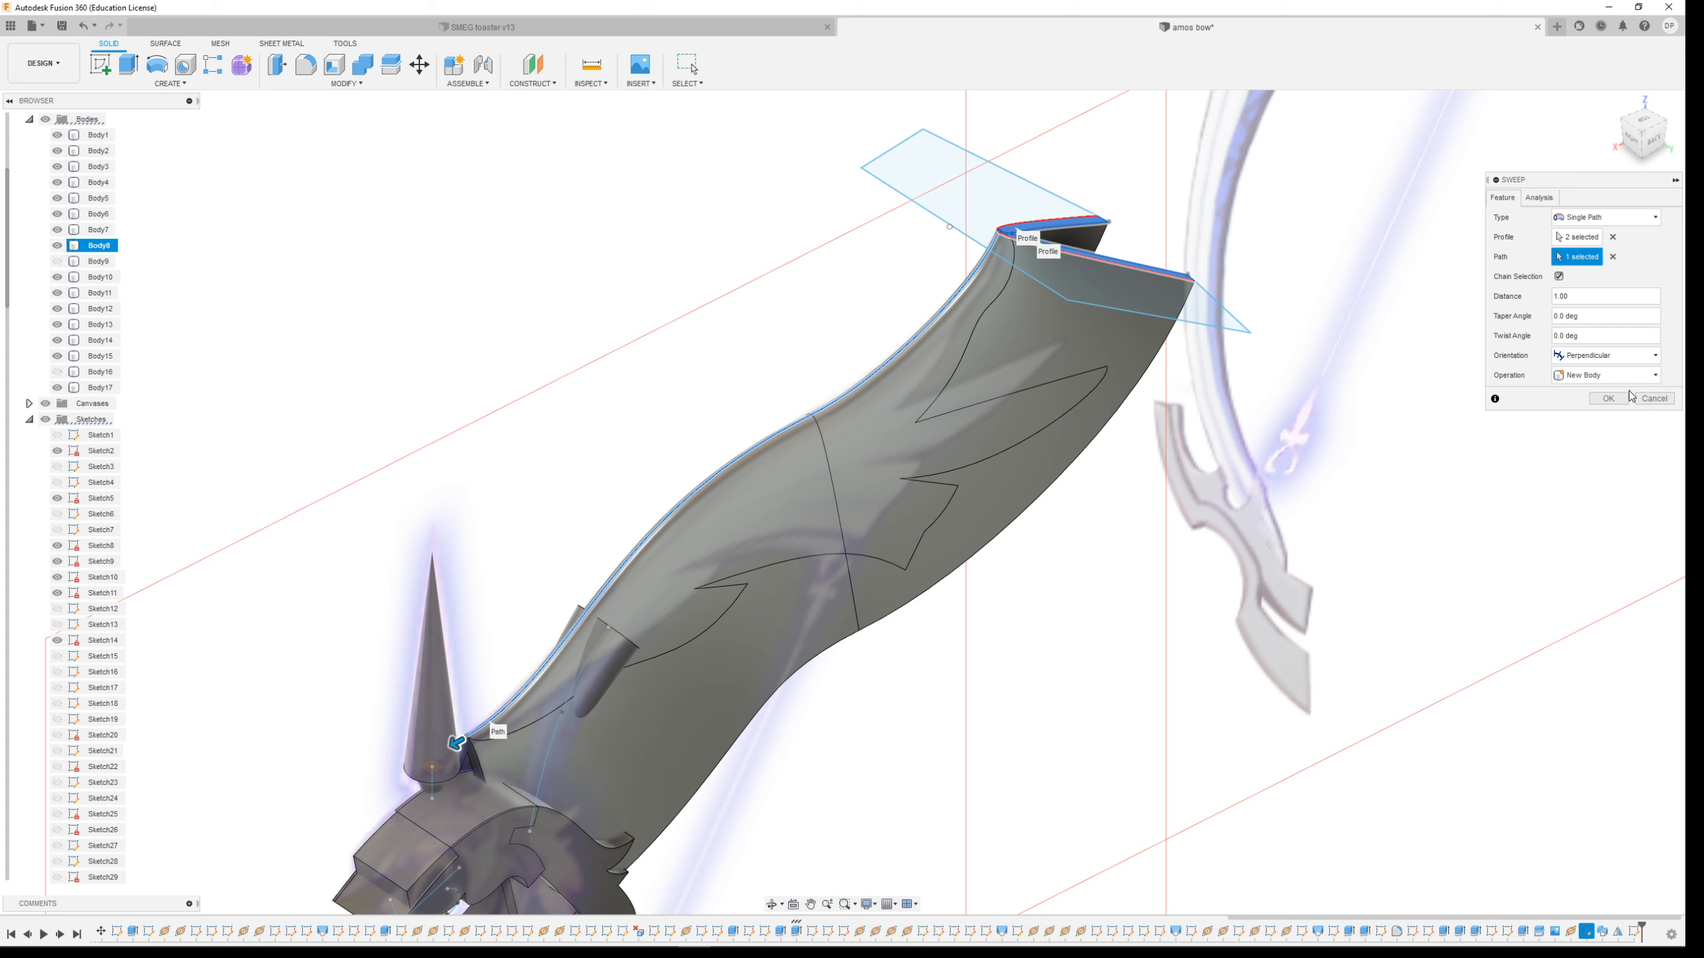
click(1608, 398)
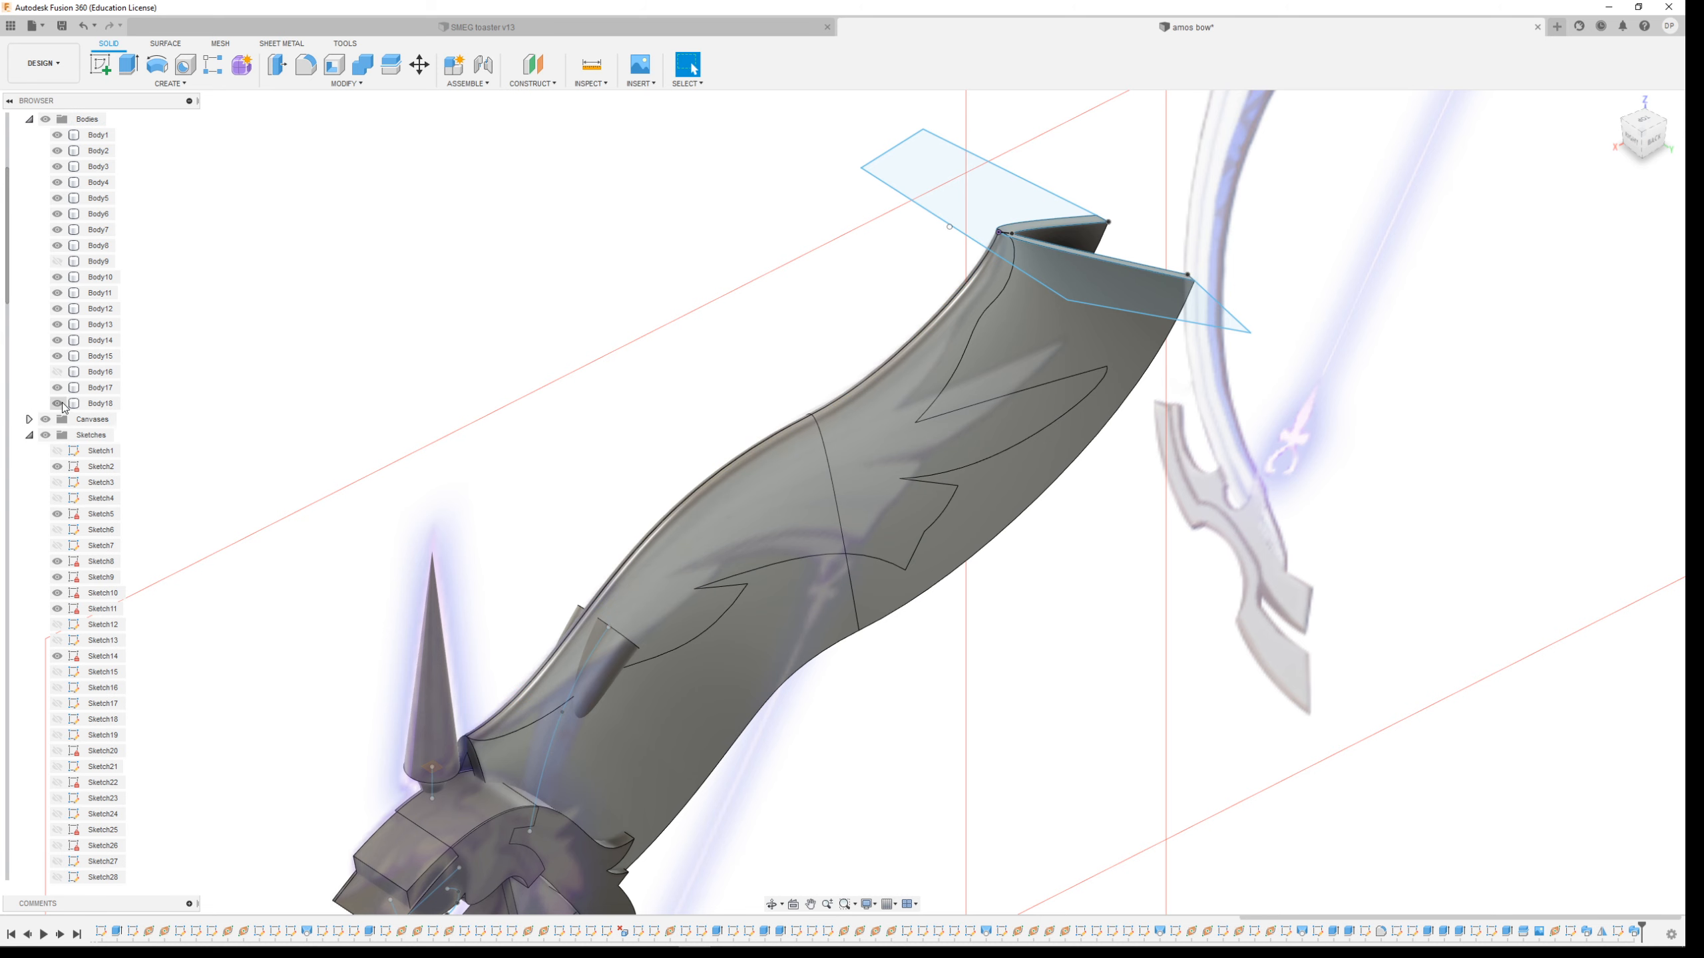
Toggle the visibility of Body17 and the new swept Body18 to compare them against the limb
click(57, 388)
click(58, 404)
click(58, 404)
click(58, 404)
click(57, 405)
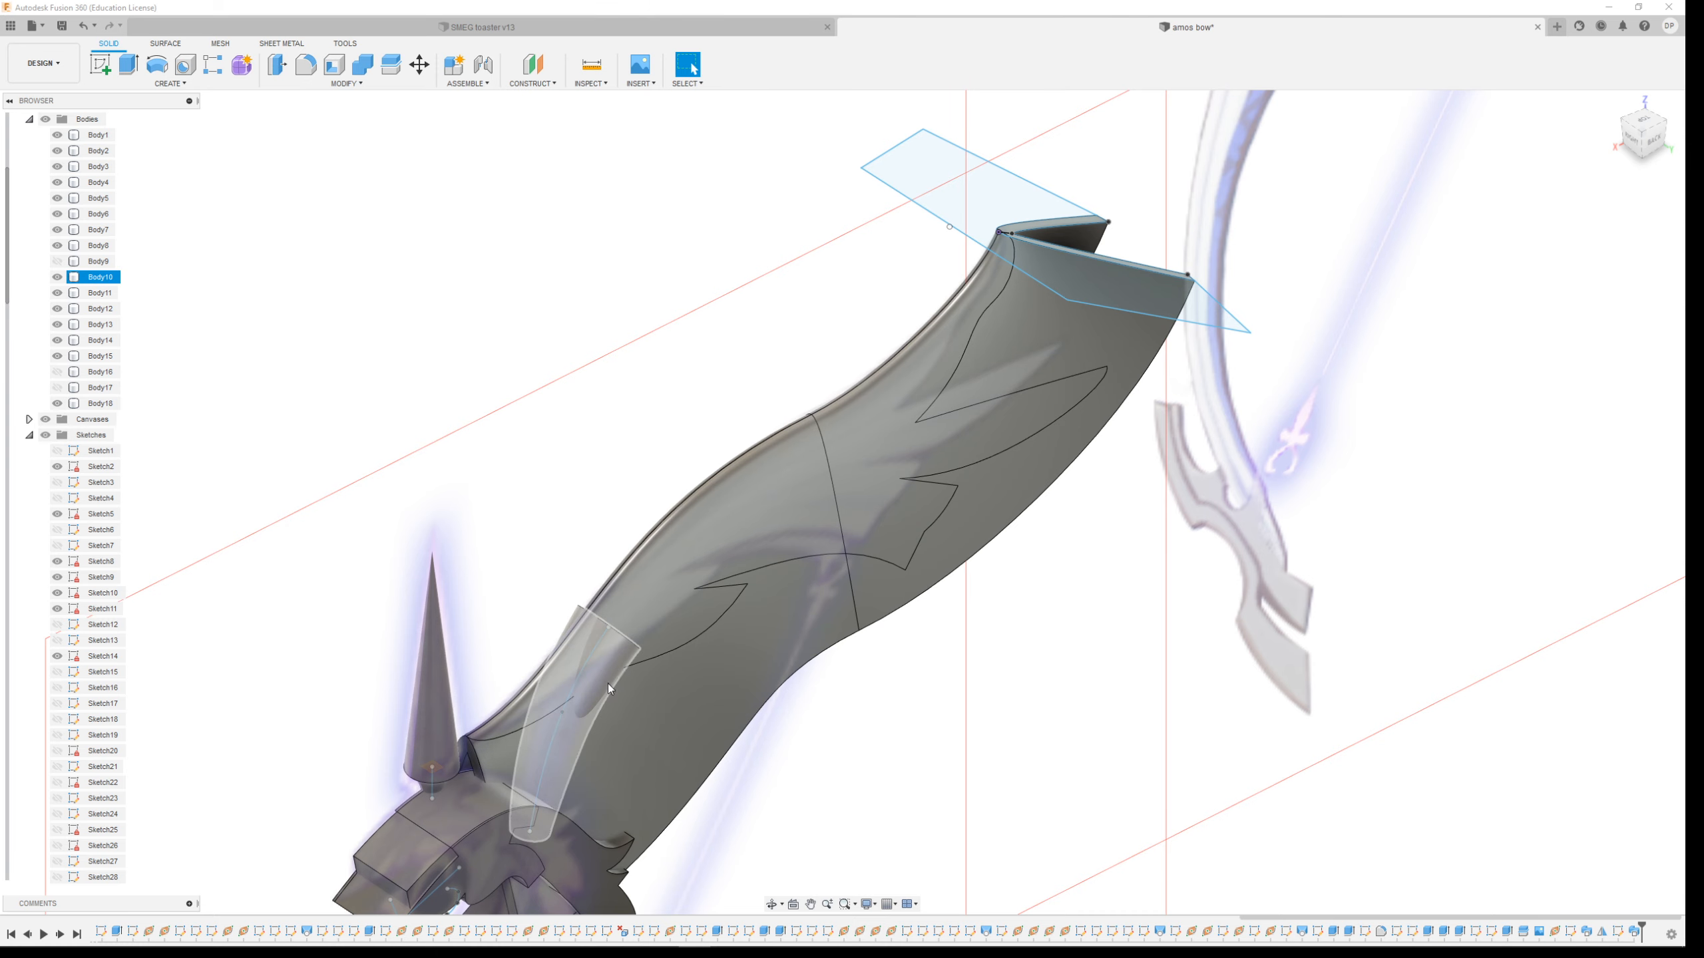
click(58, 405)
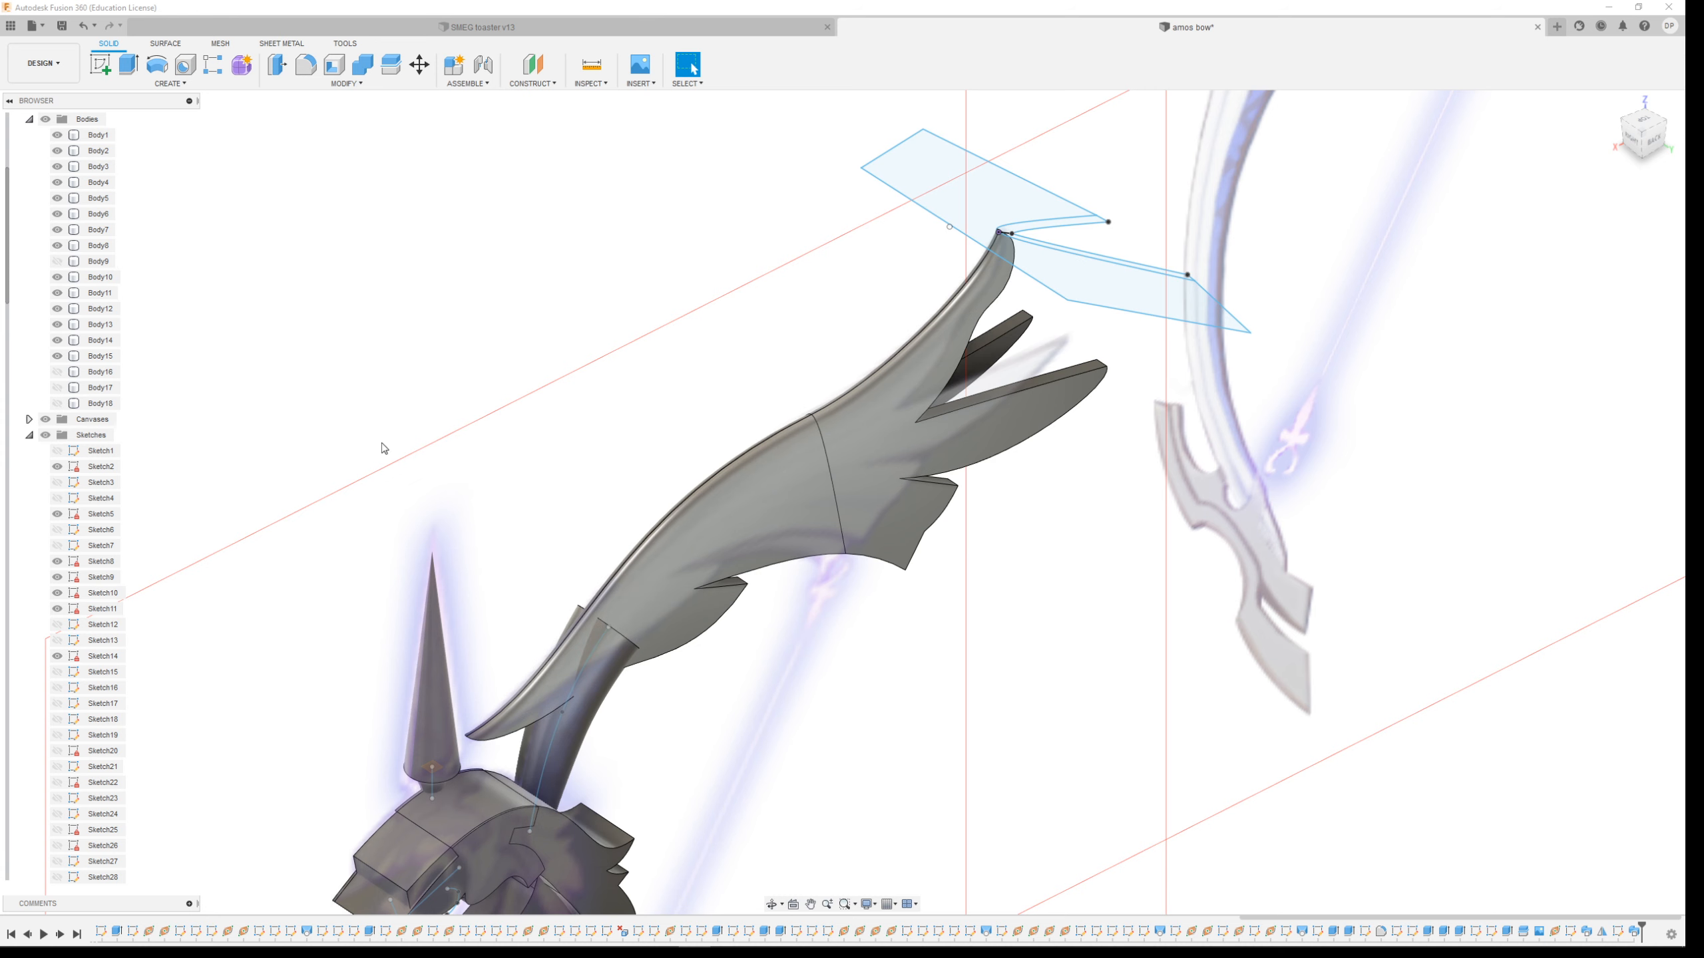
Split Body10 using the swept Body18 as the splitting tool
click(344, 83)
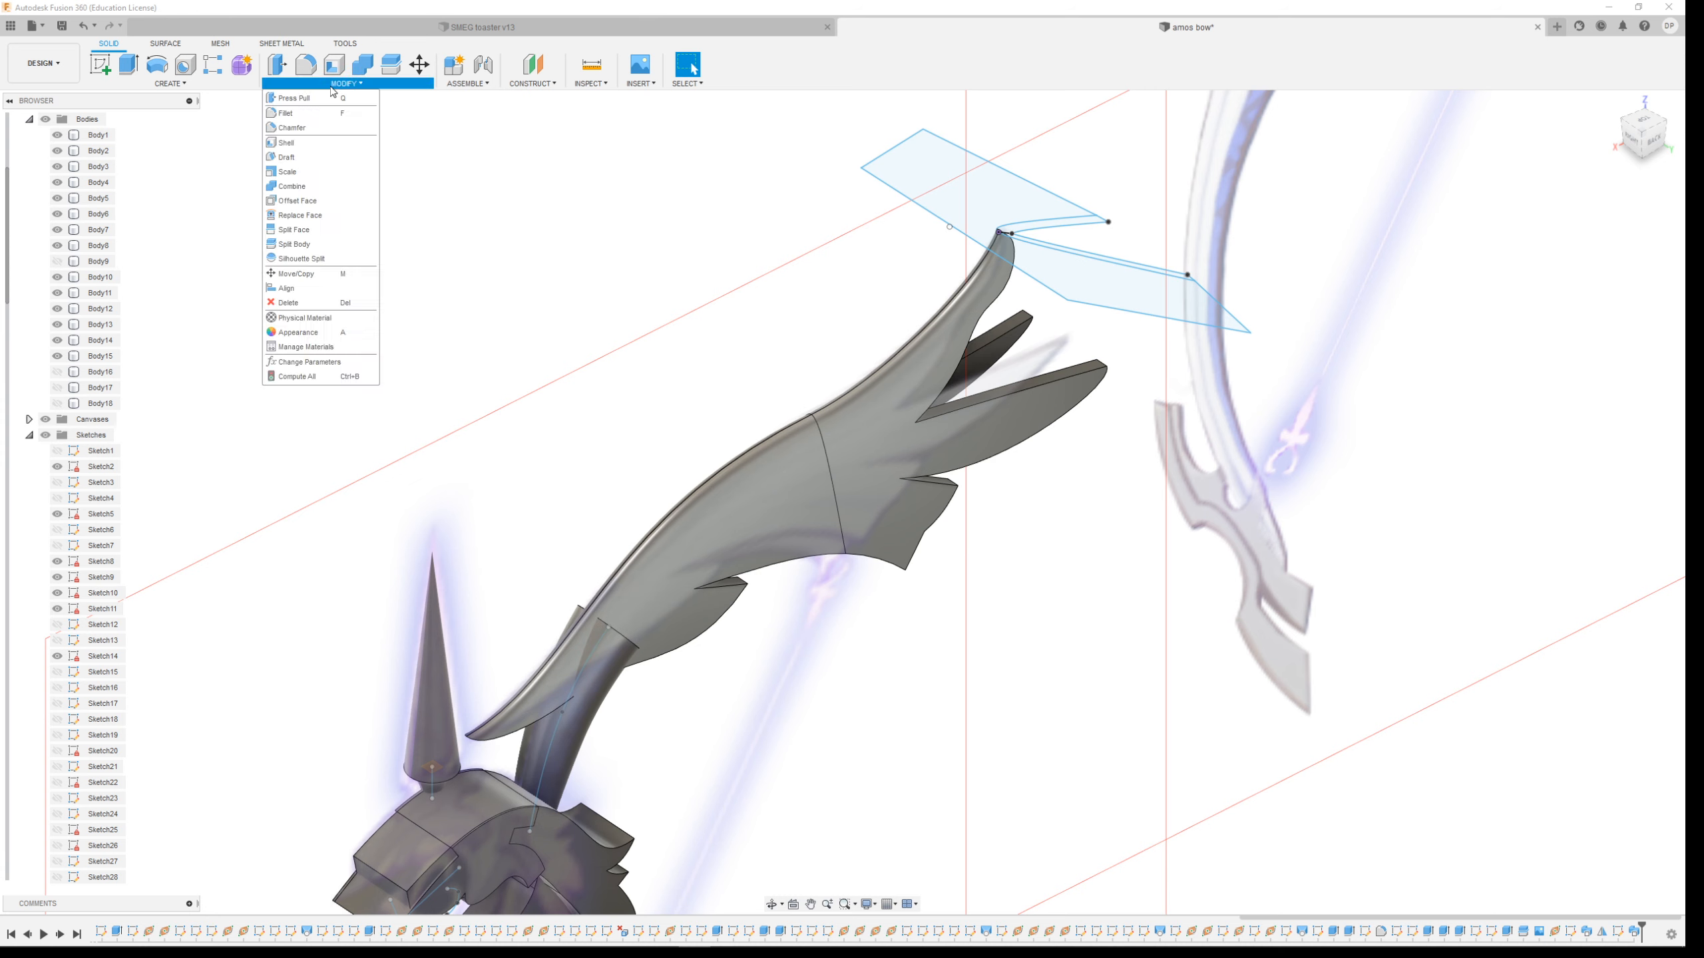
click(304, 244)
click(590, 665)
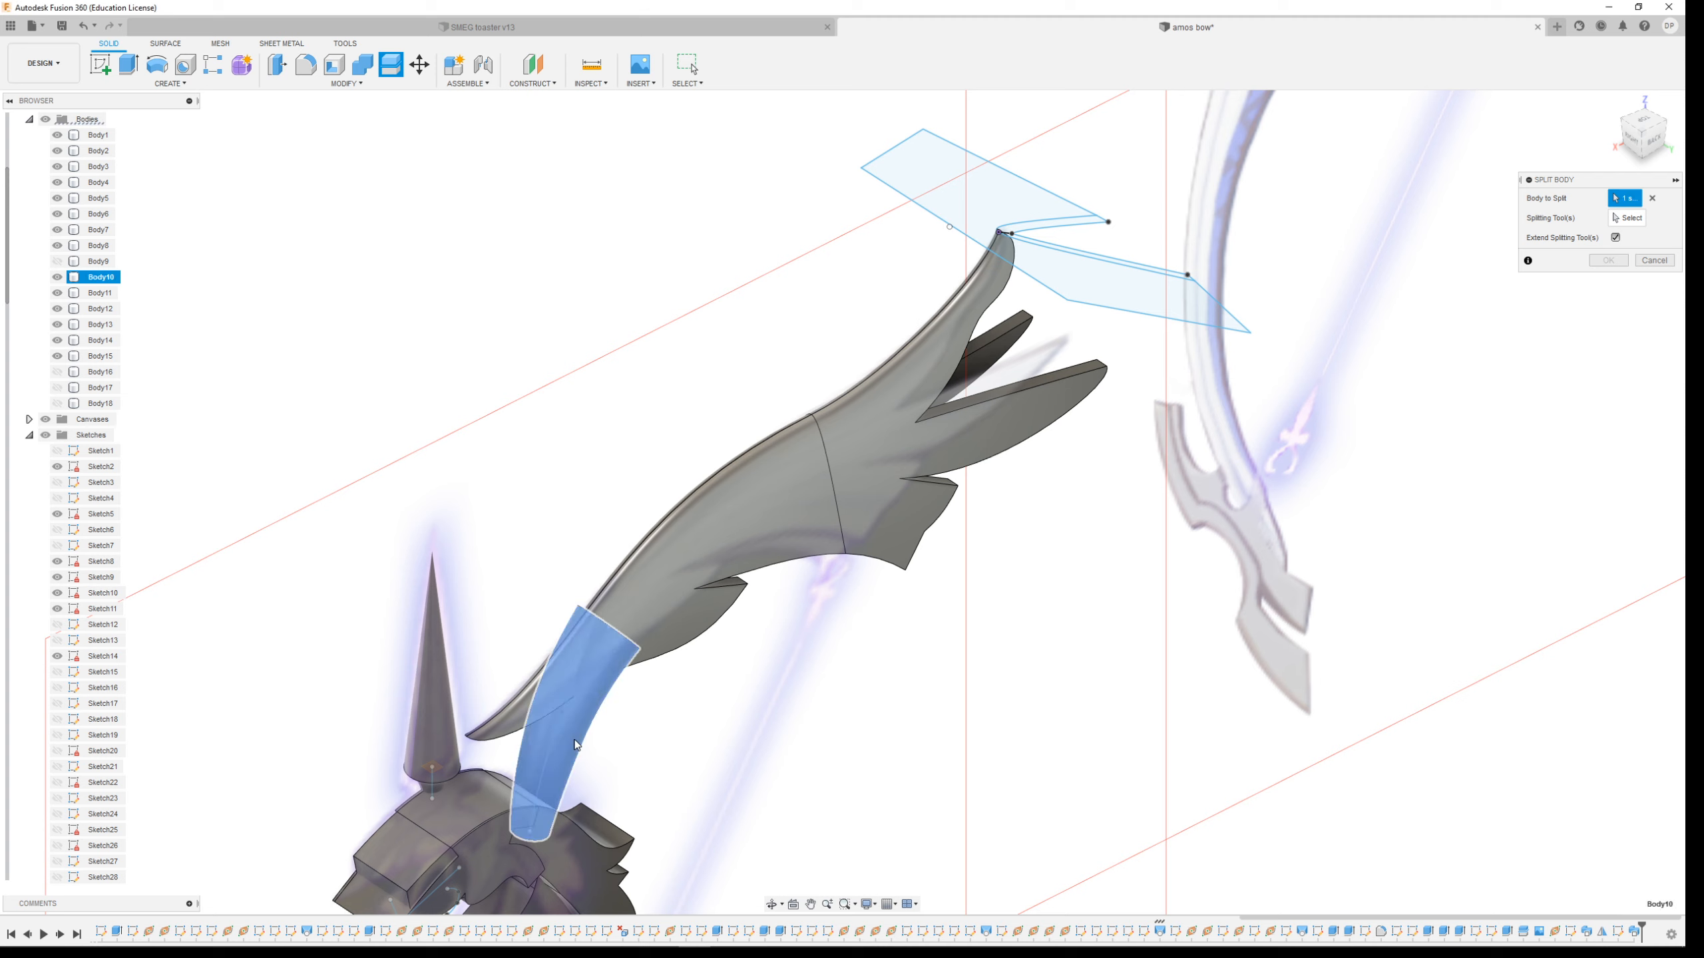
click(1626, 218)
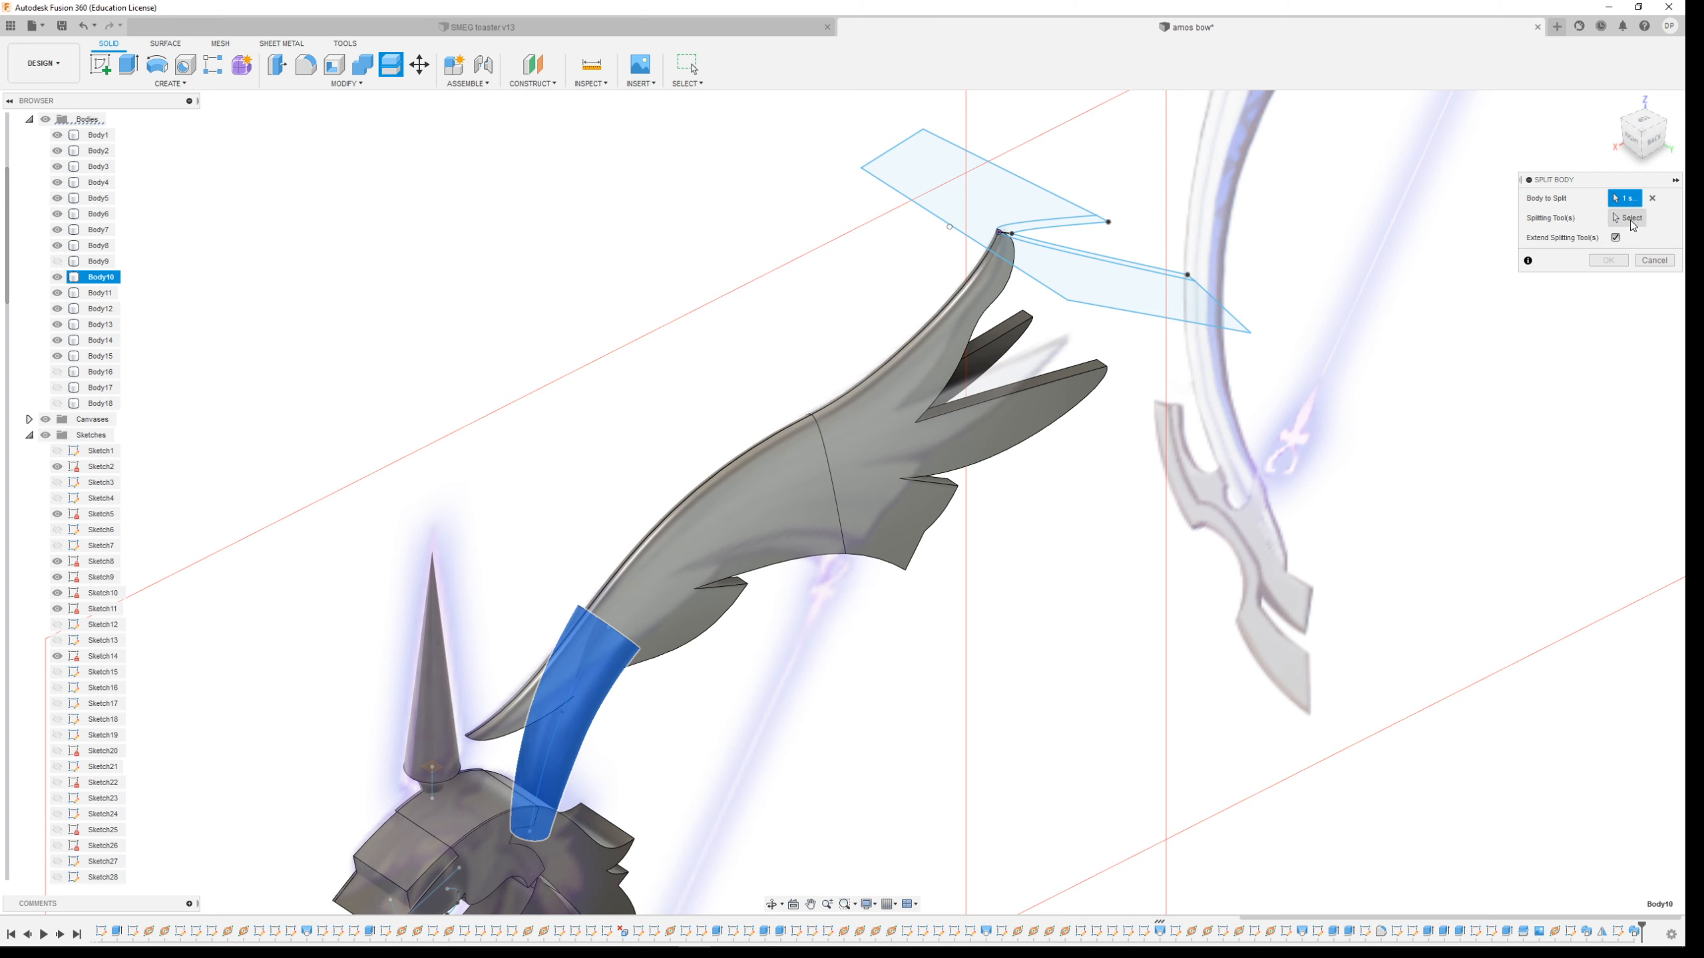
click(81, 408)
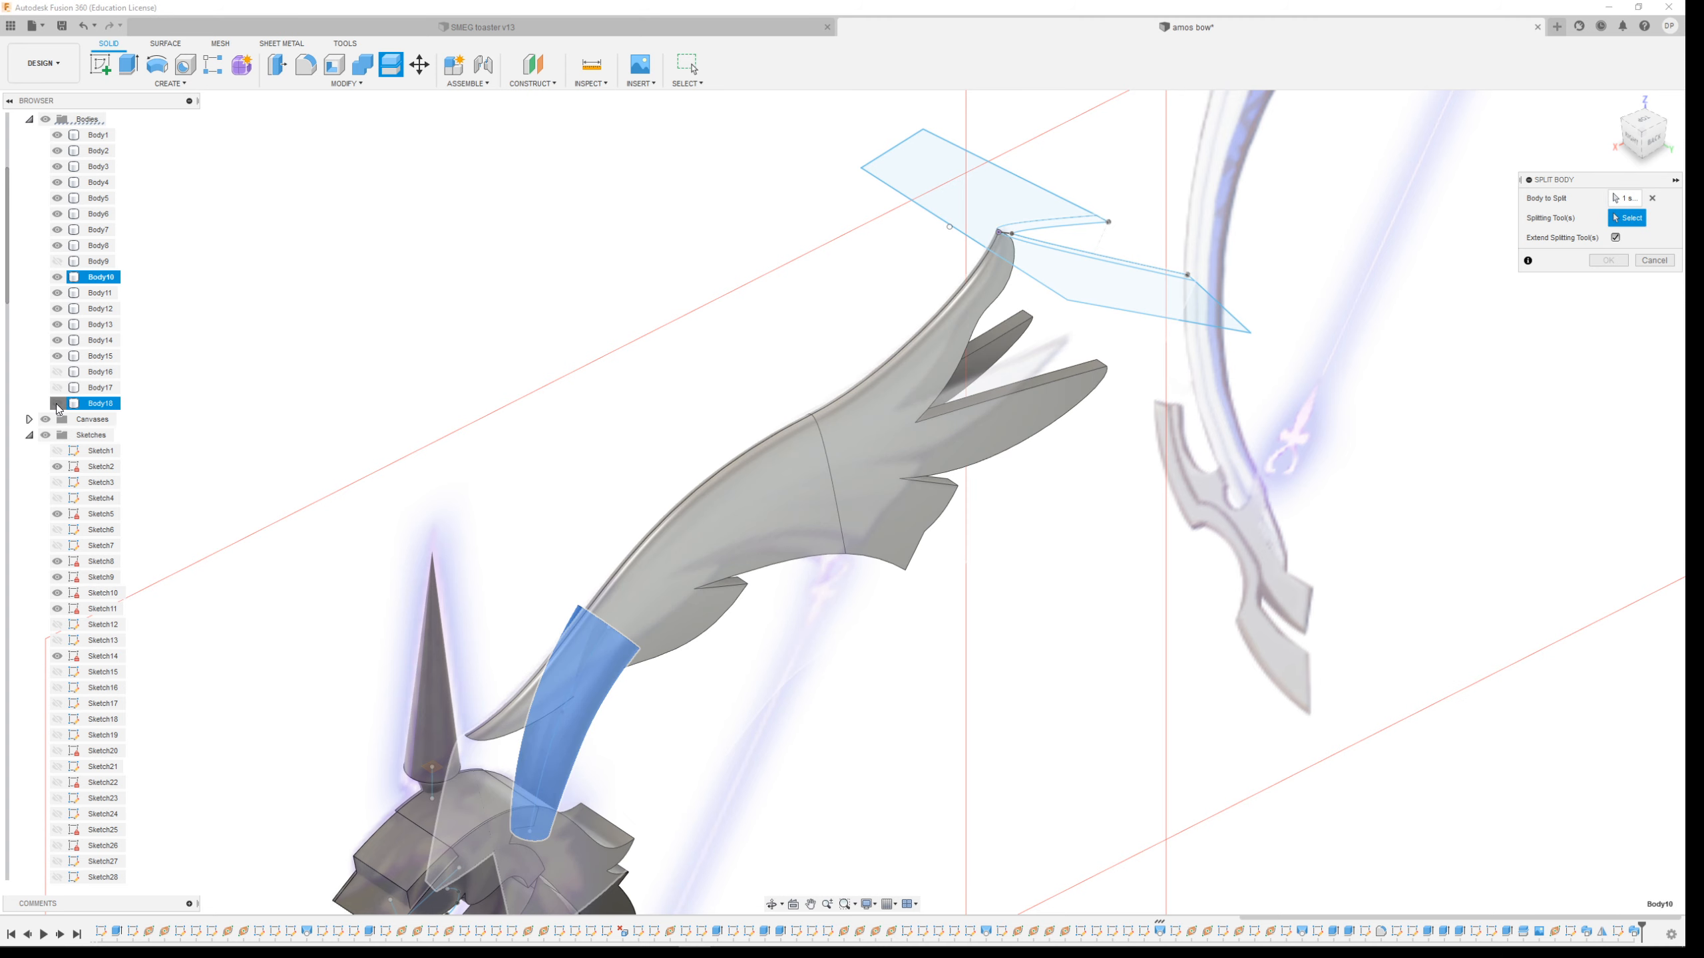
click(694, 690)
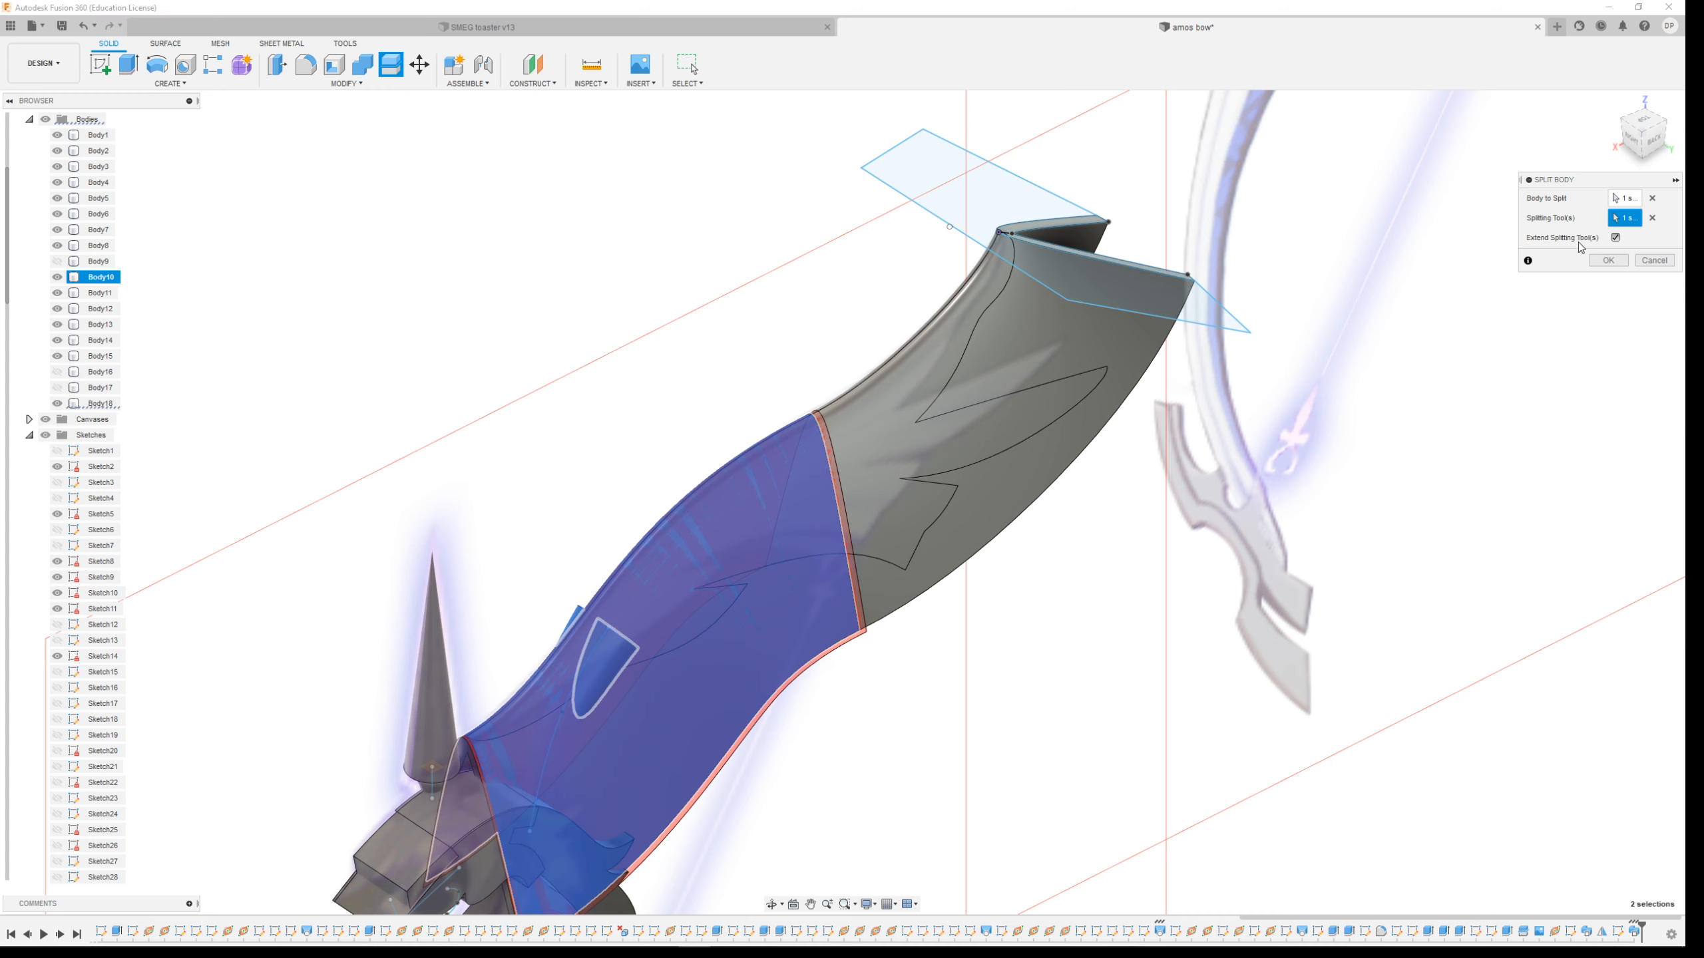
click(1609, 260)
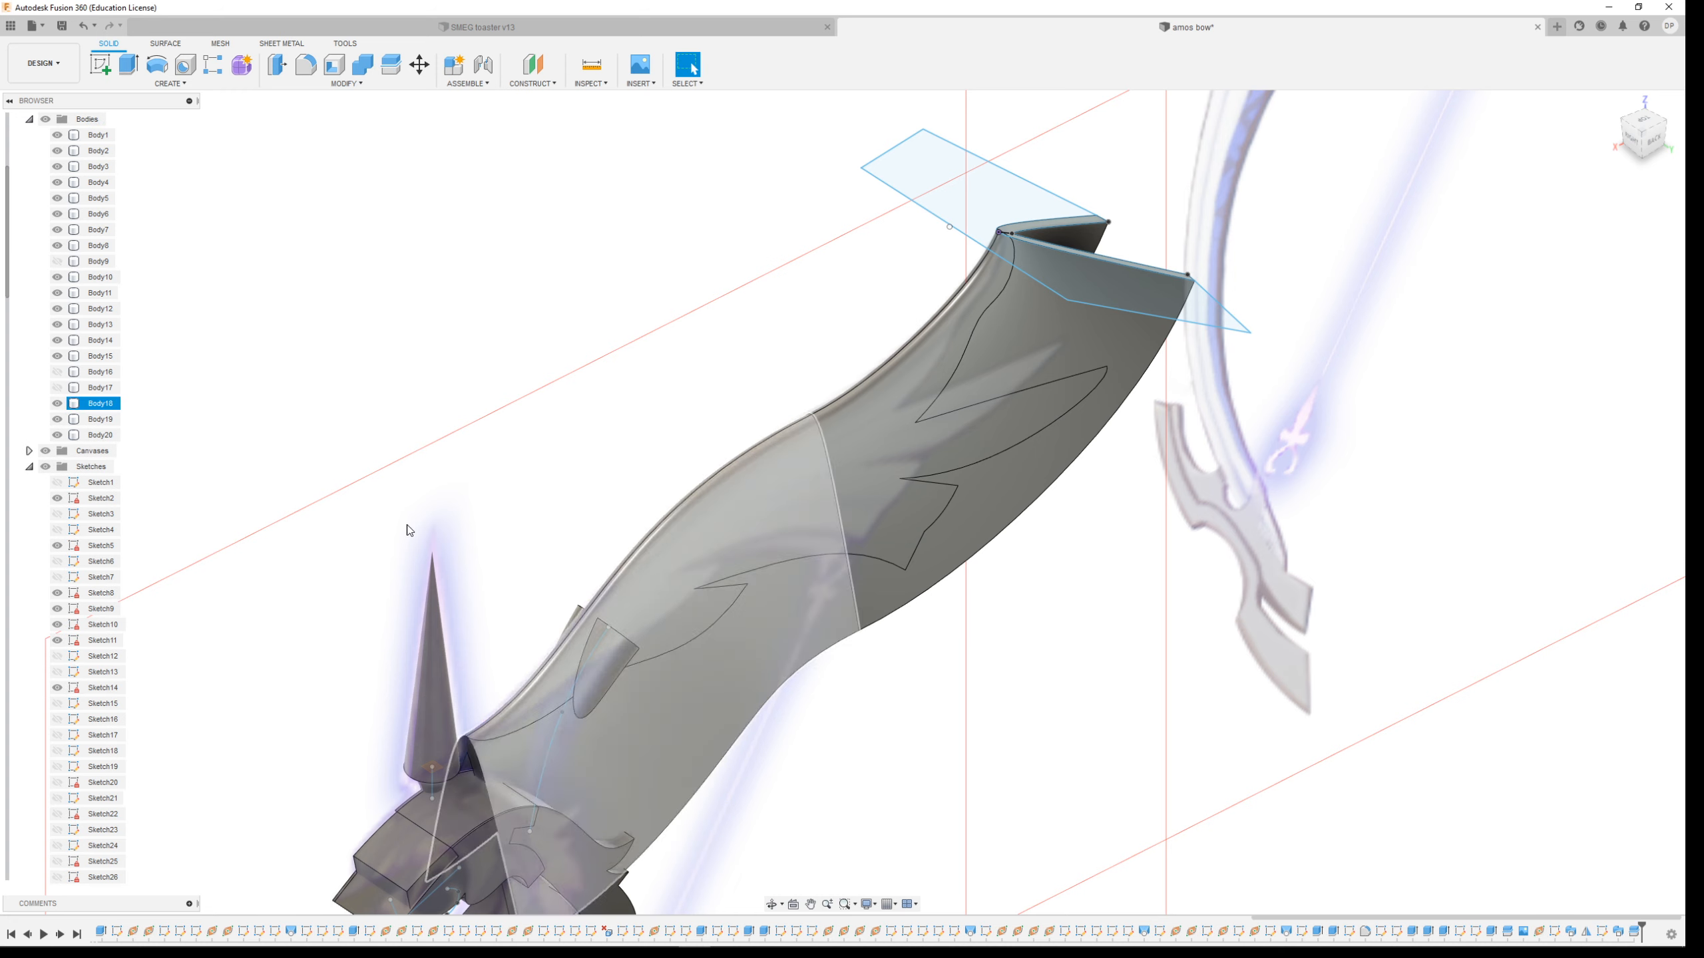
Toggle the visibility of Body19 and Body20 to examine where Body10 meets the upper limb
click(62, 436)
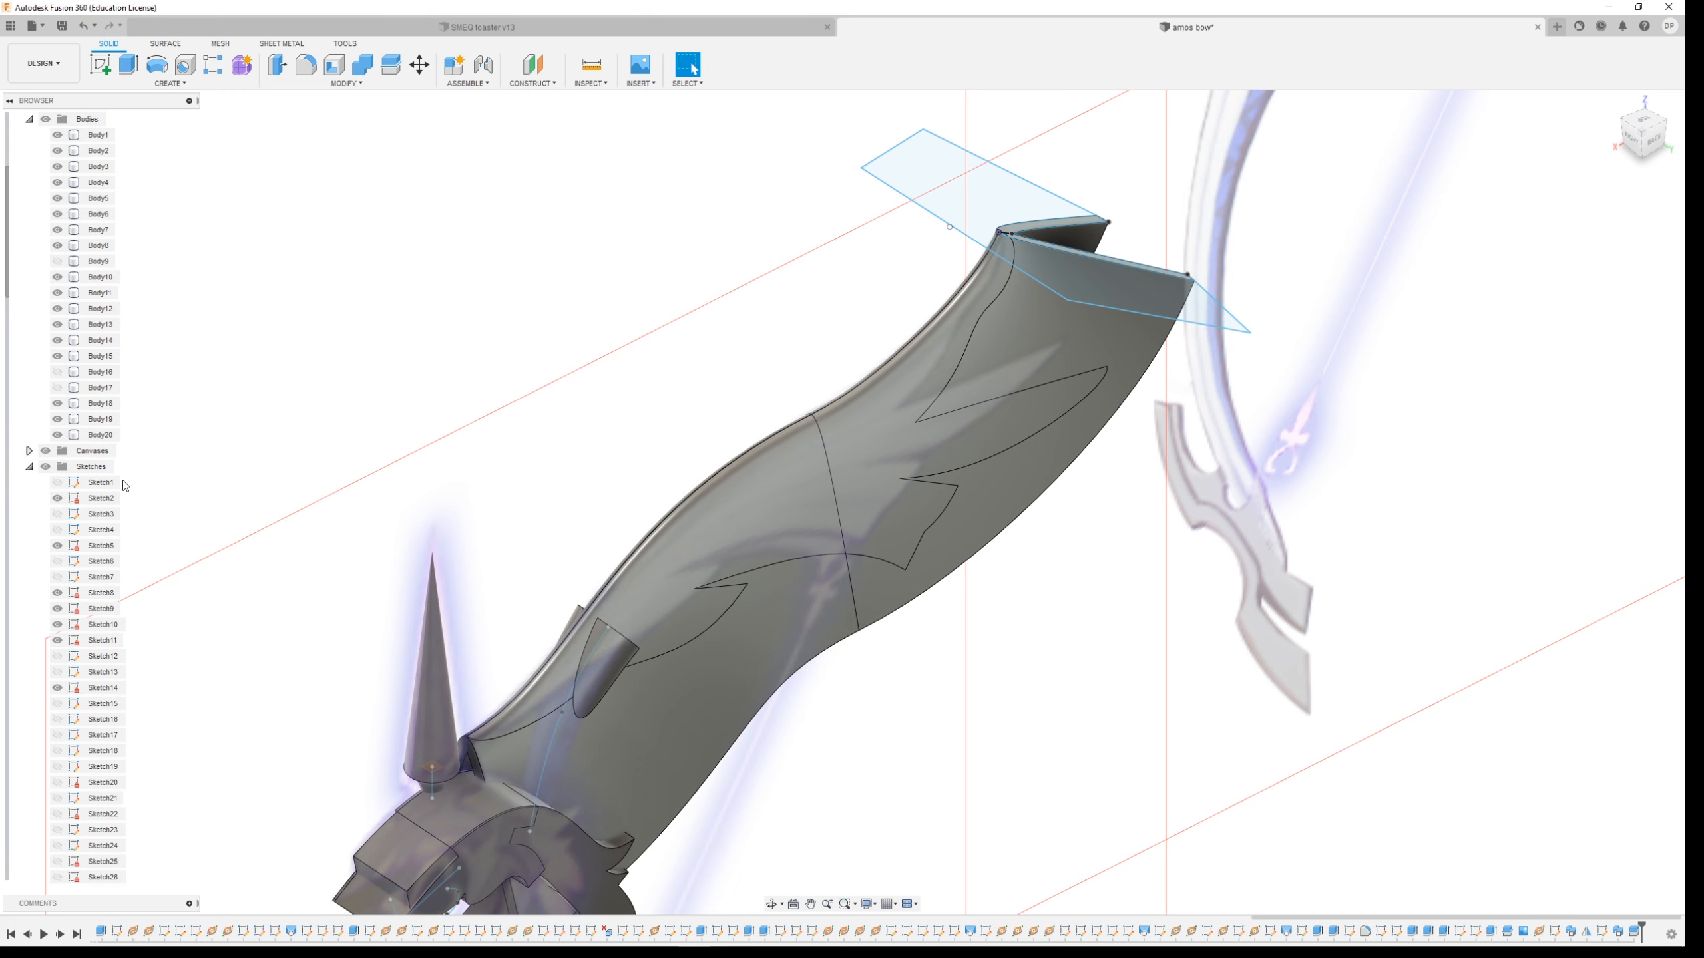
click(58, 419)
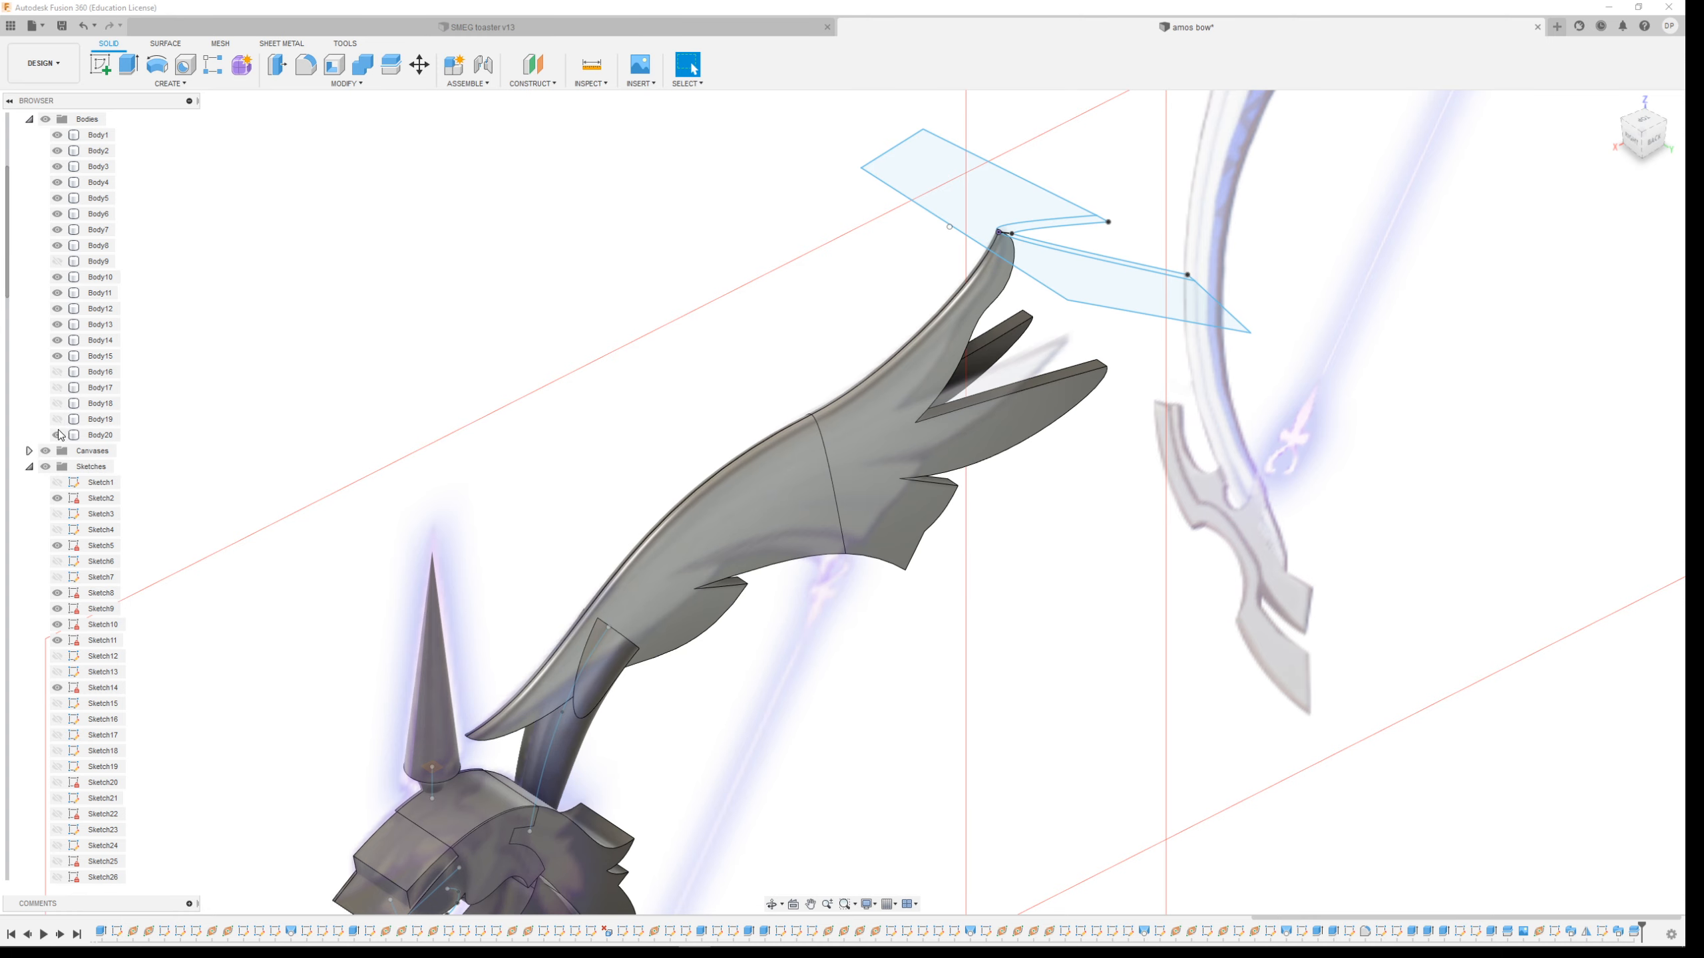
click(58, 434)
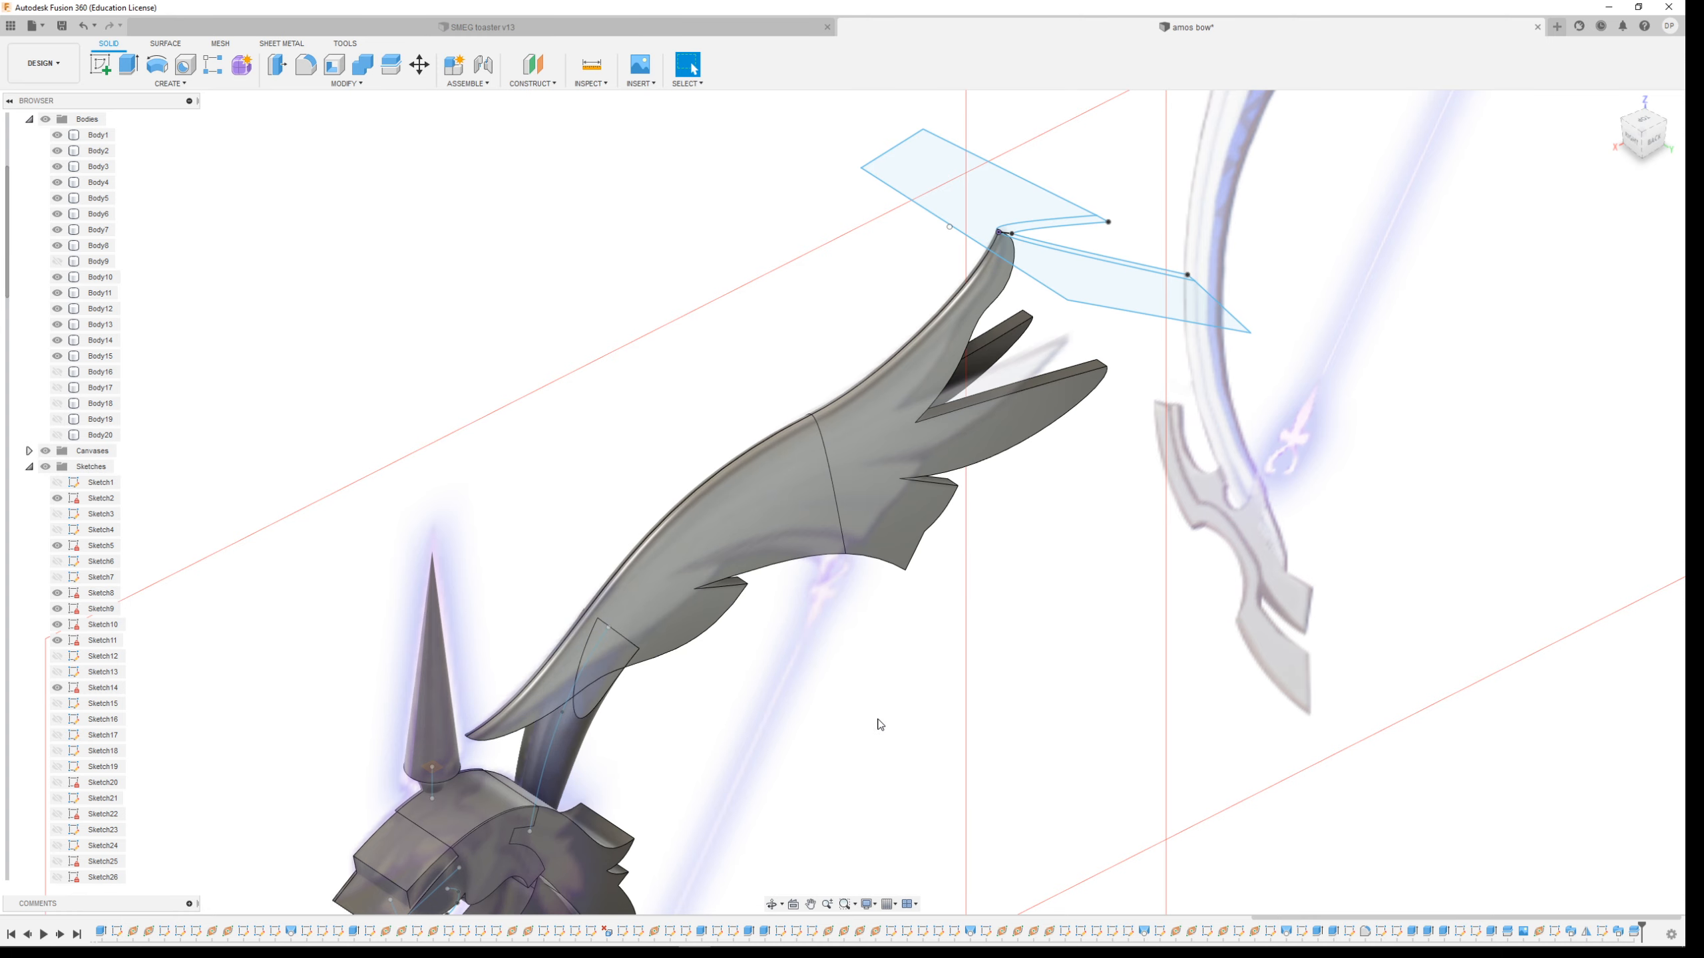
shift+middle_drag(901, 740, 815, 681)
scroll(403, 577, up, 5)
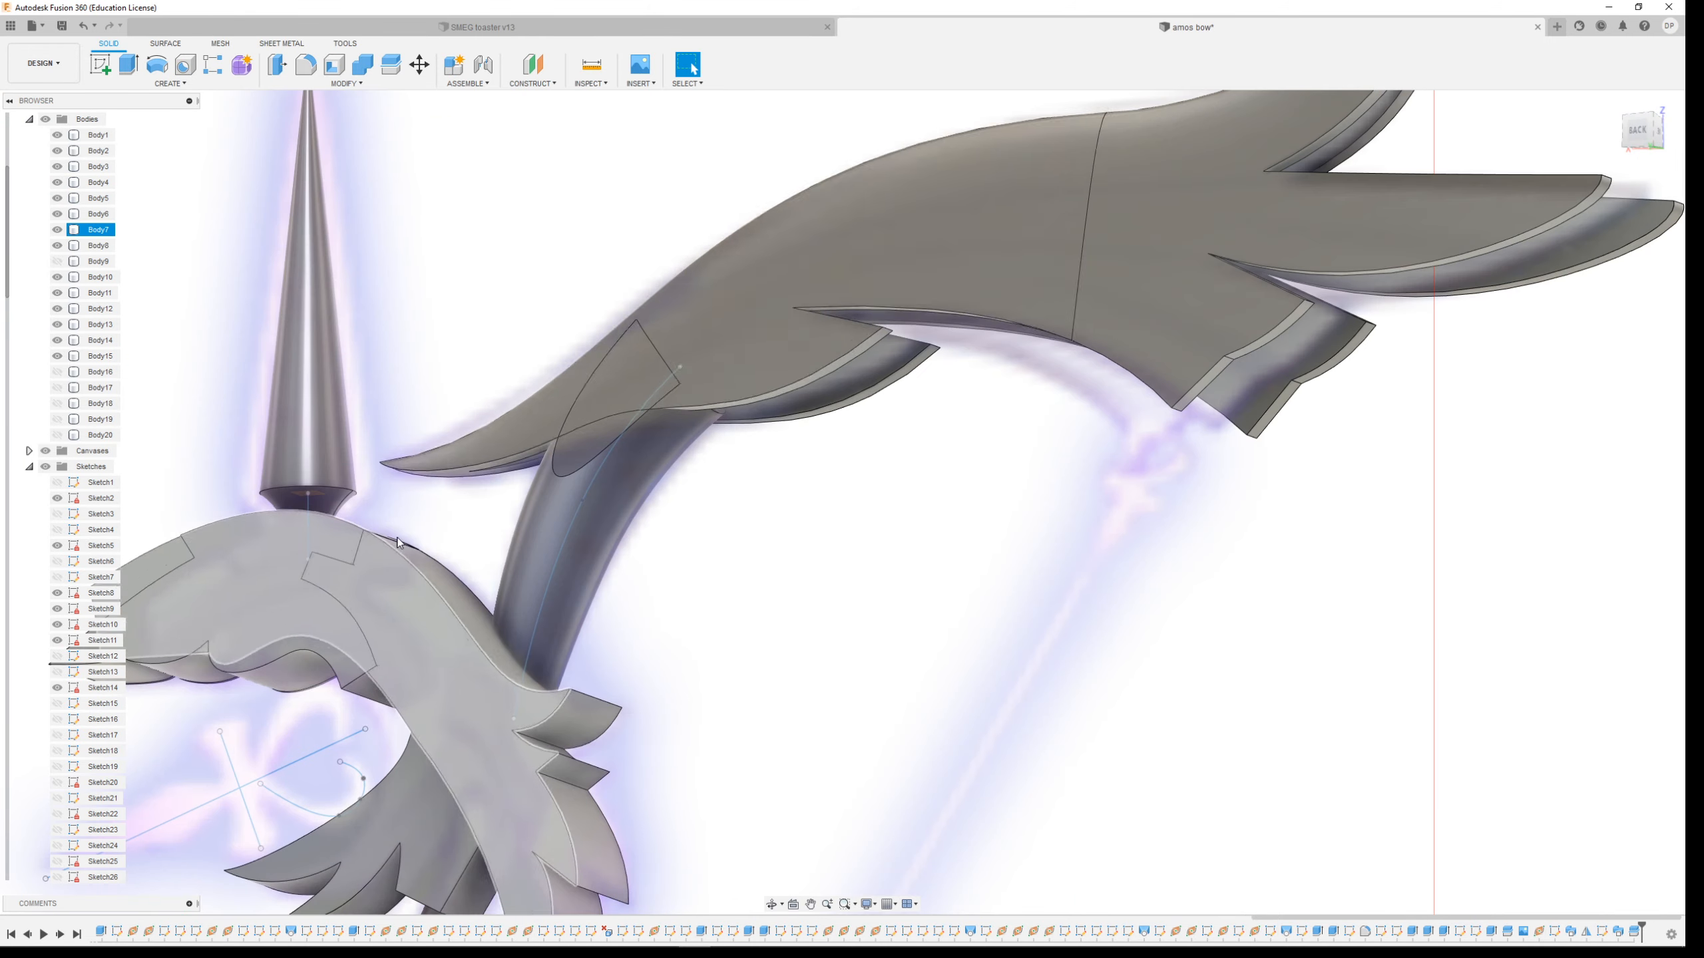
shift+middle_drag(676, 417, 878, 469)
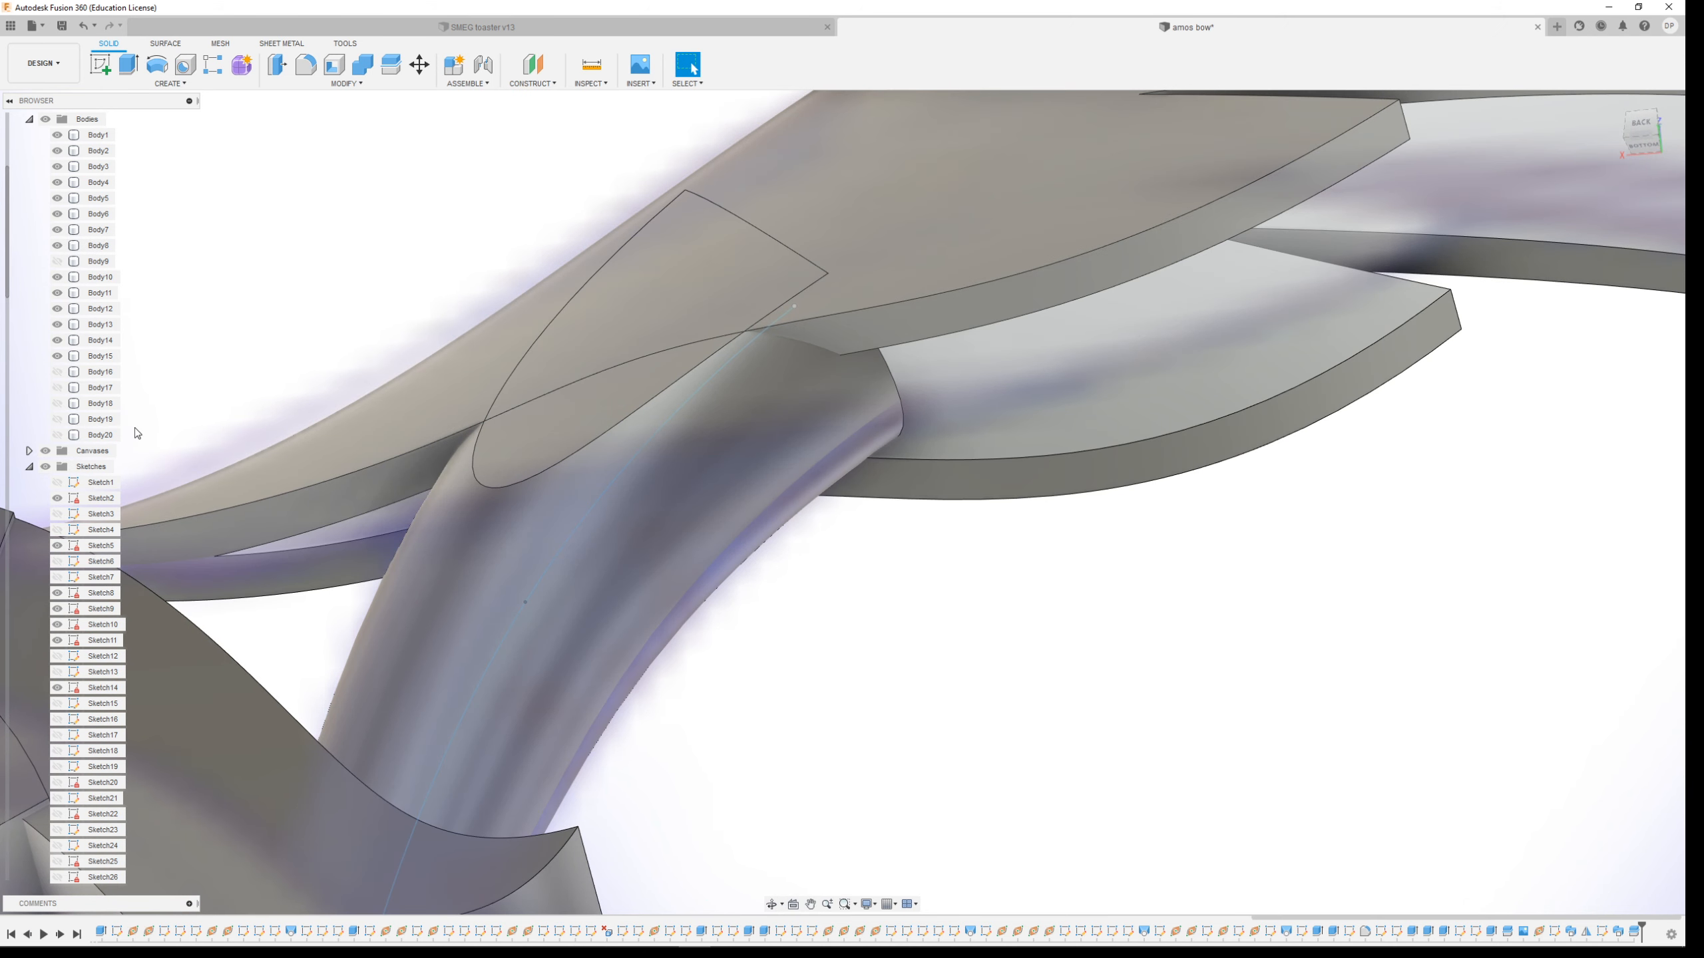
Split Body10 again using the upper limb body as the splitting tool
click(543, 626)
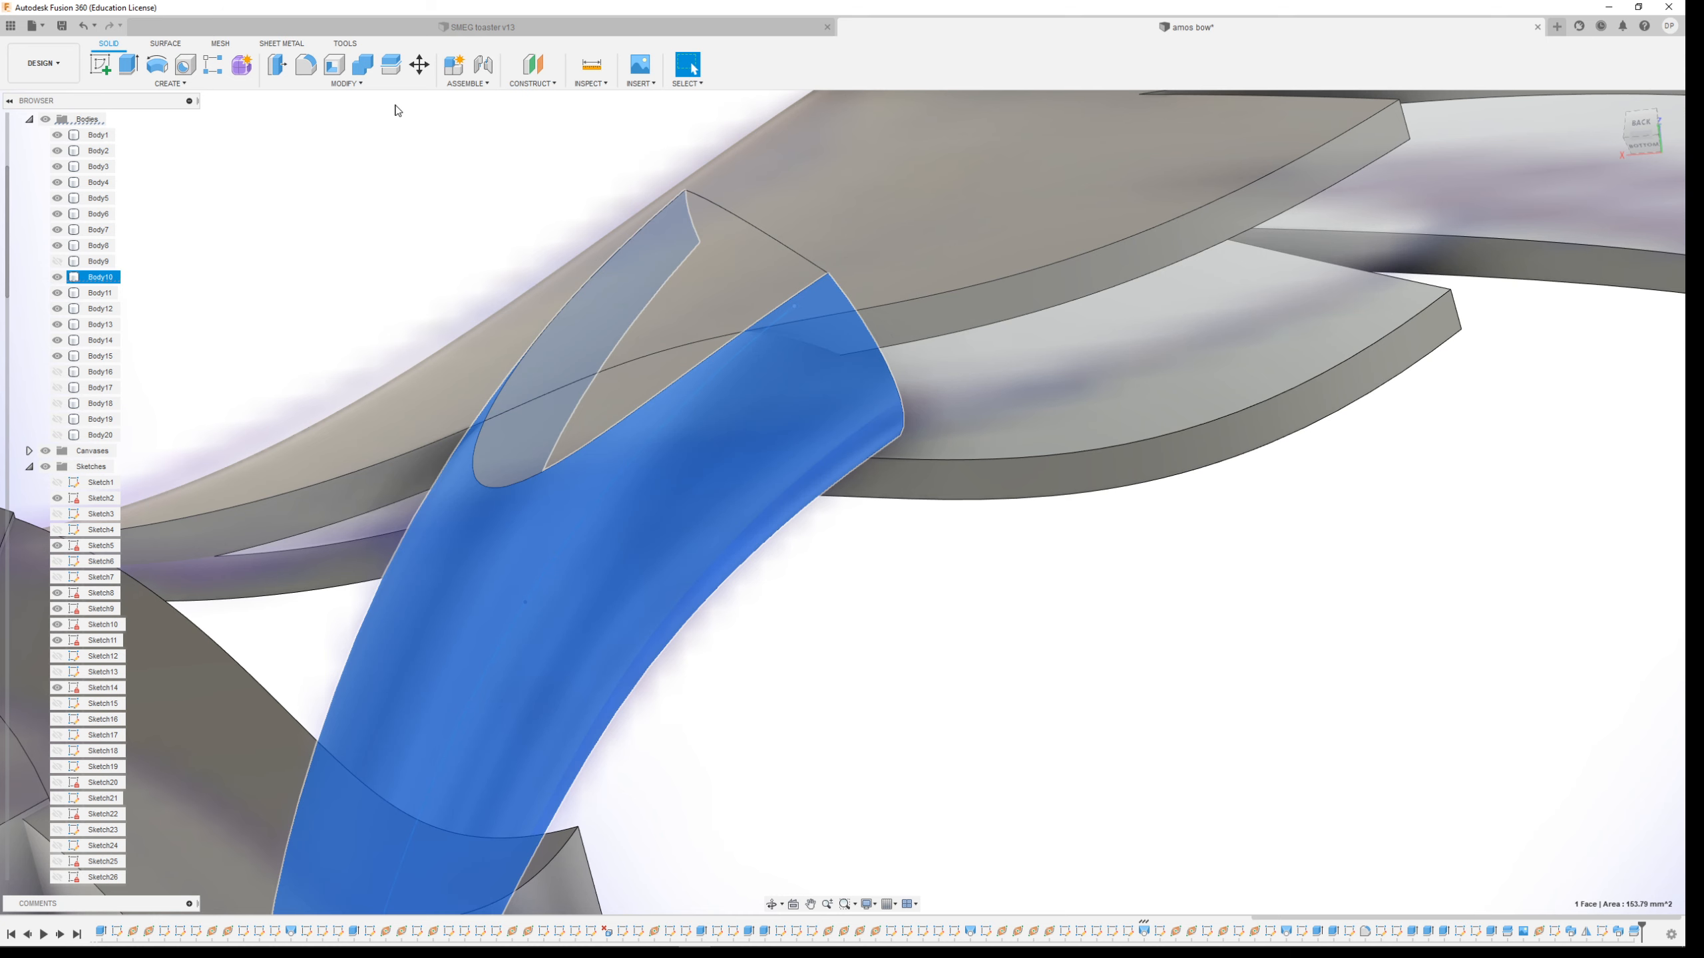
click(347, 85)
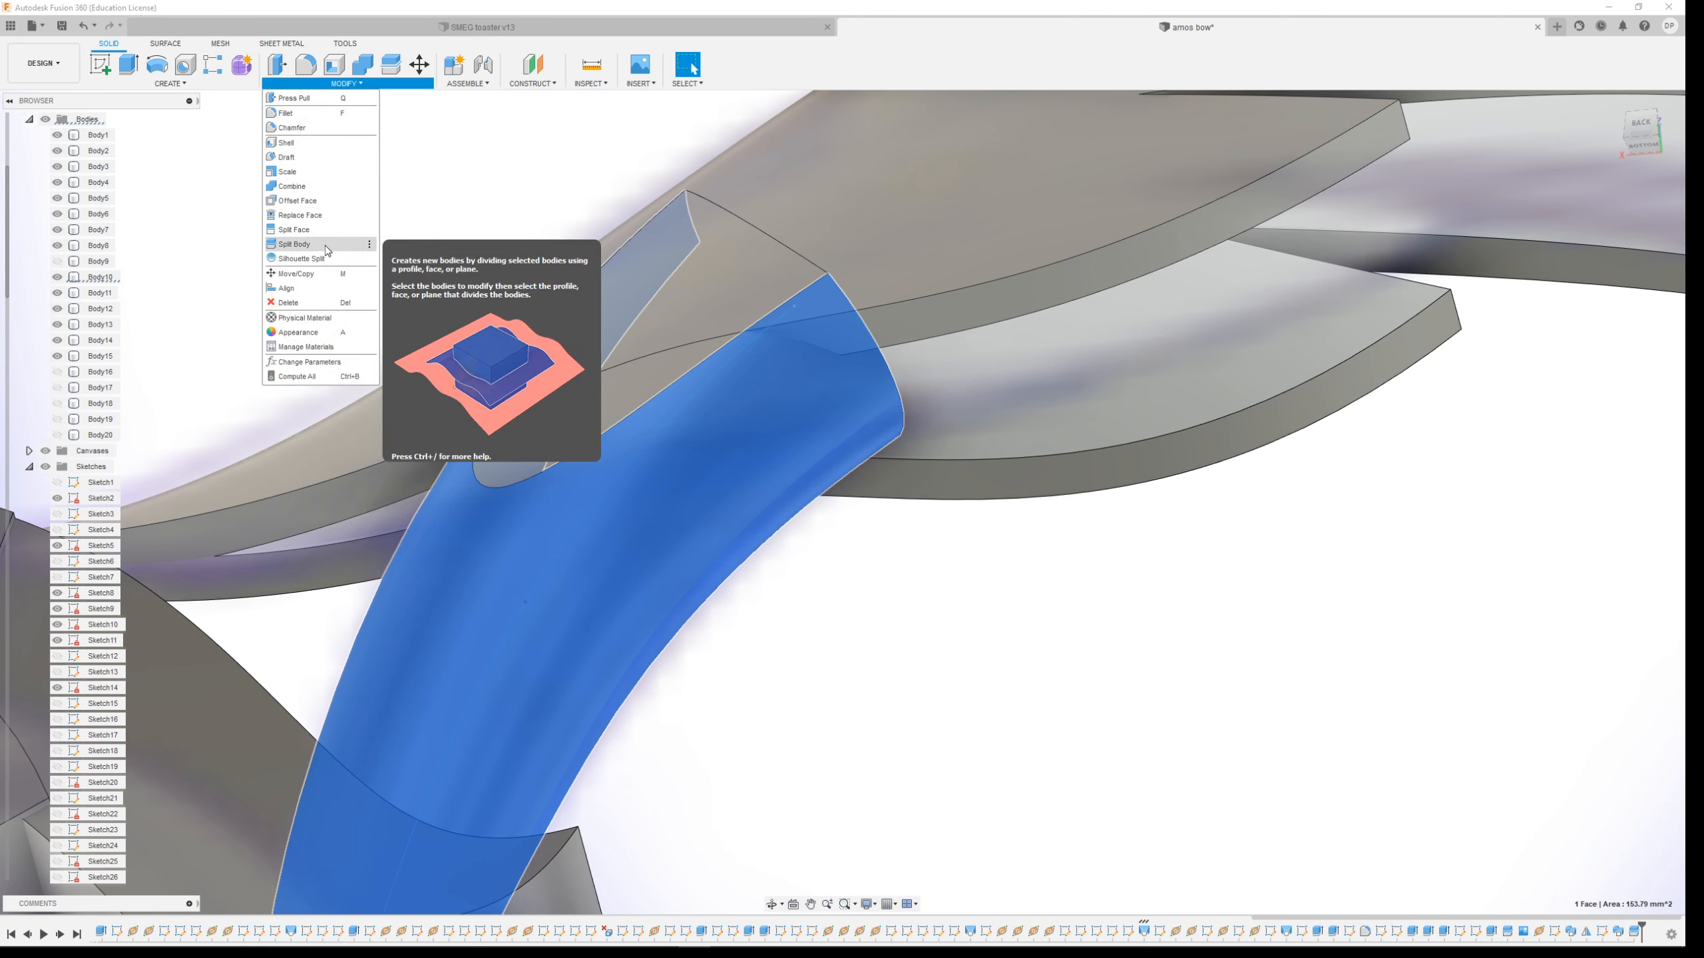
click(325, 245)
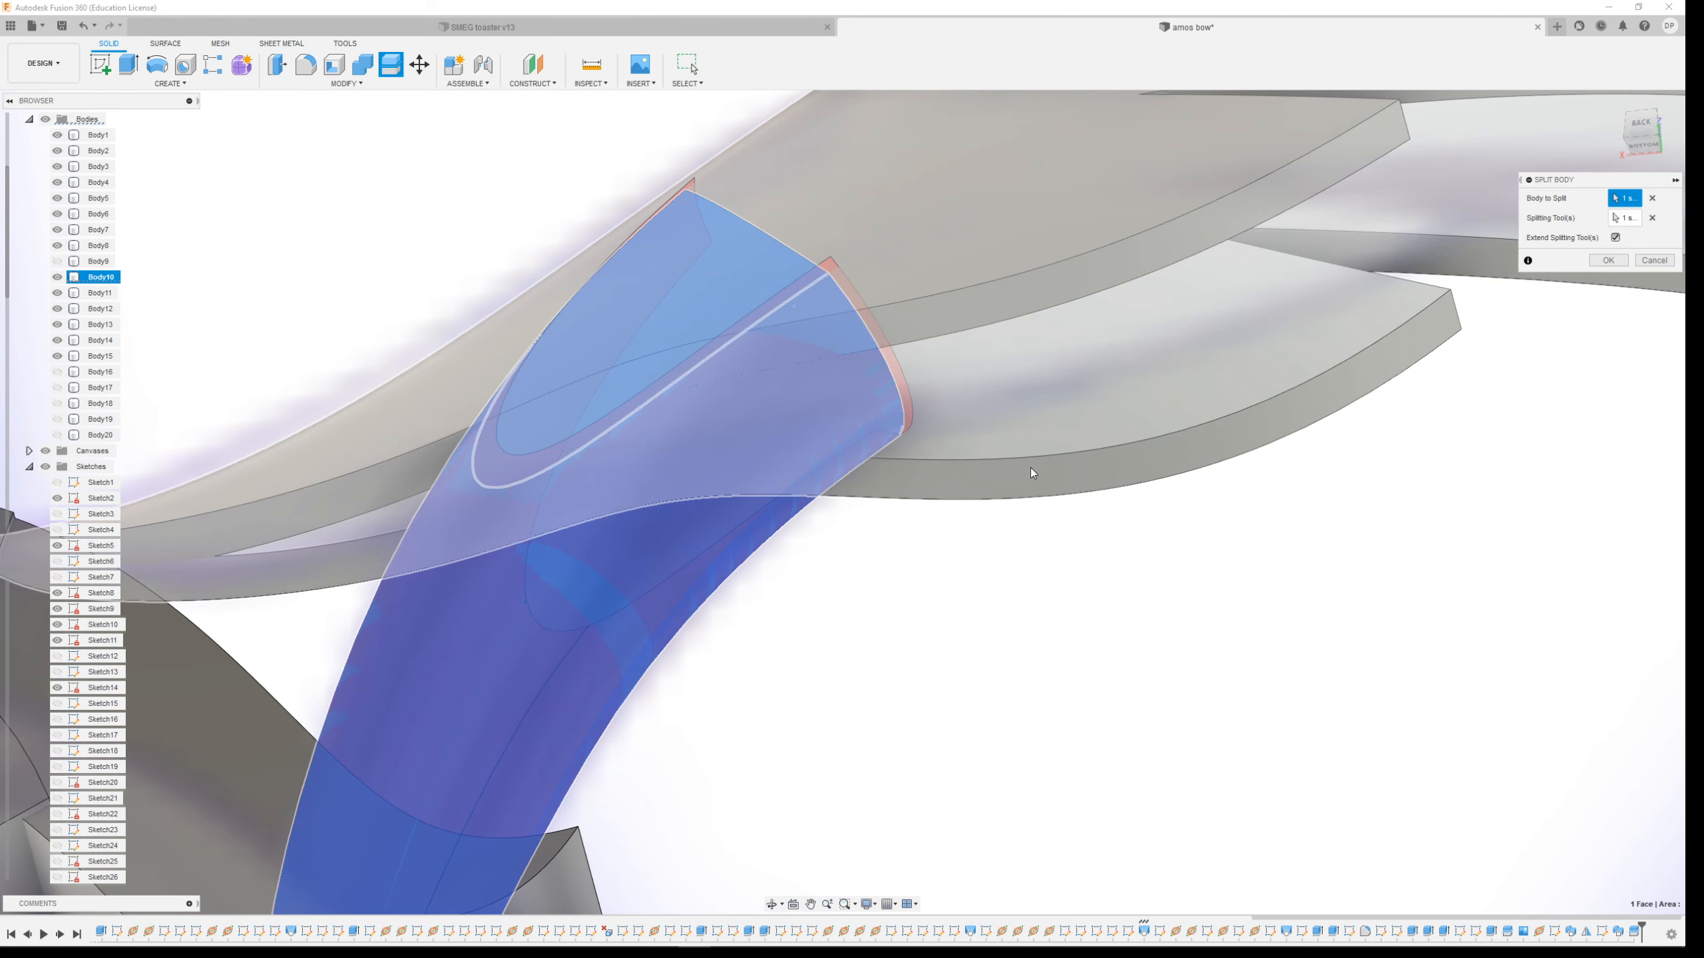
click(1652, 218)
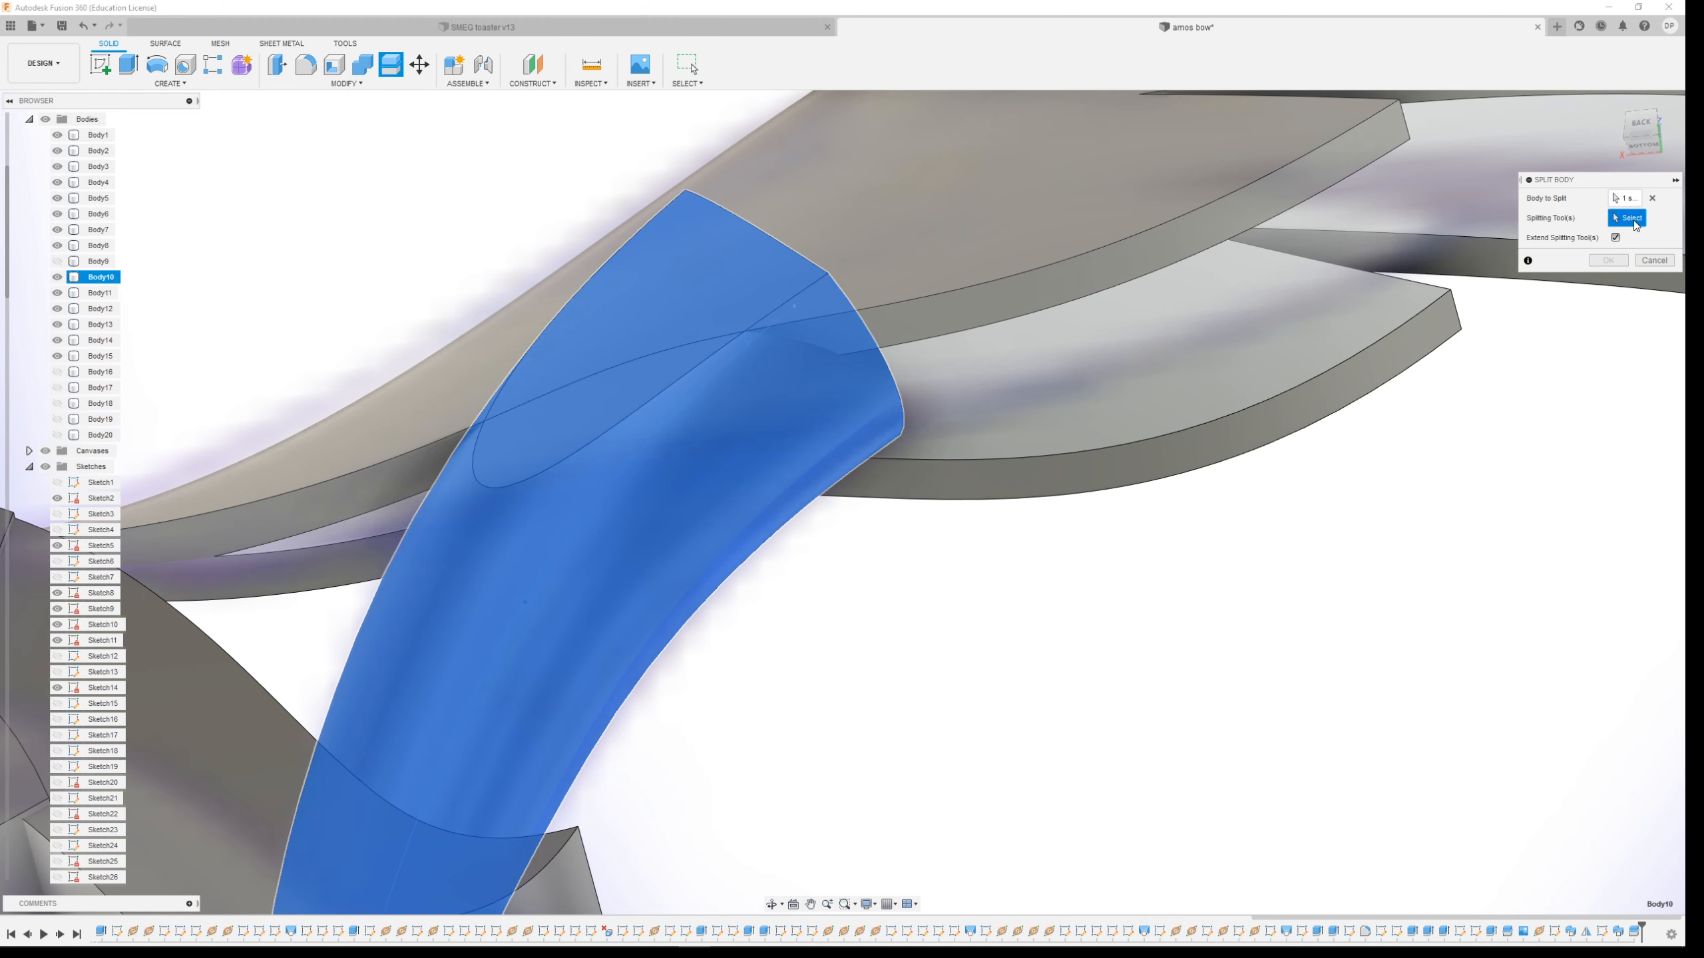
click(958, 302)
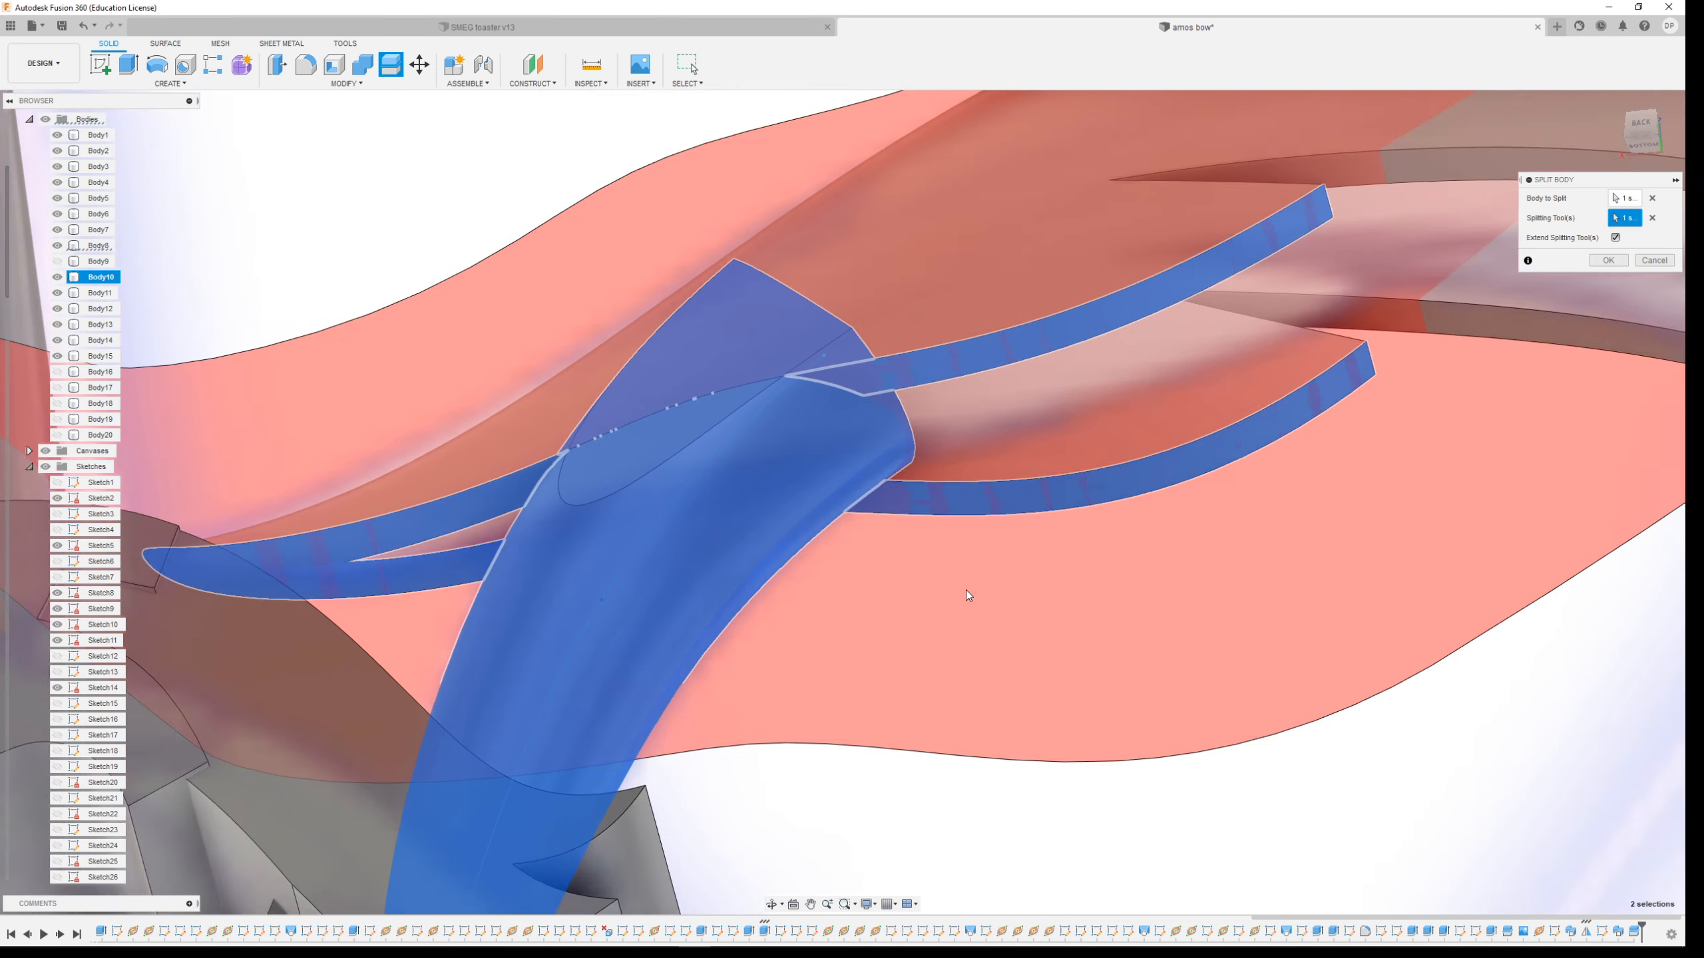
scroll(966, 590, down, 5)
shift+middle_drag(1078, 500, 1183, 548)
click(1595, 261)
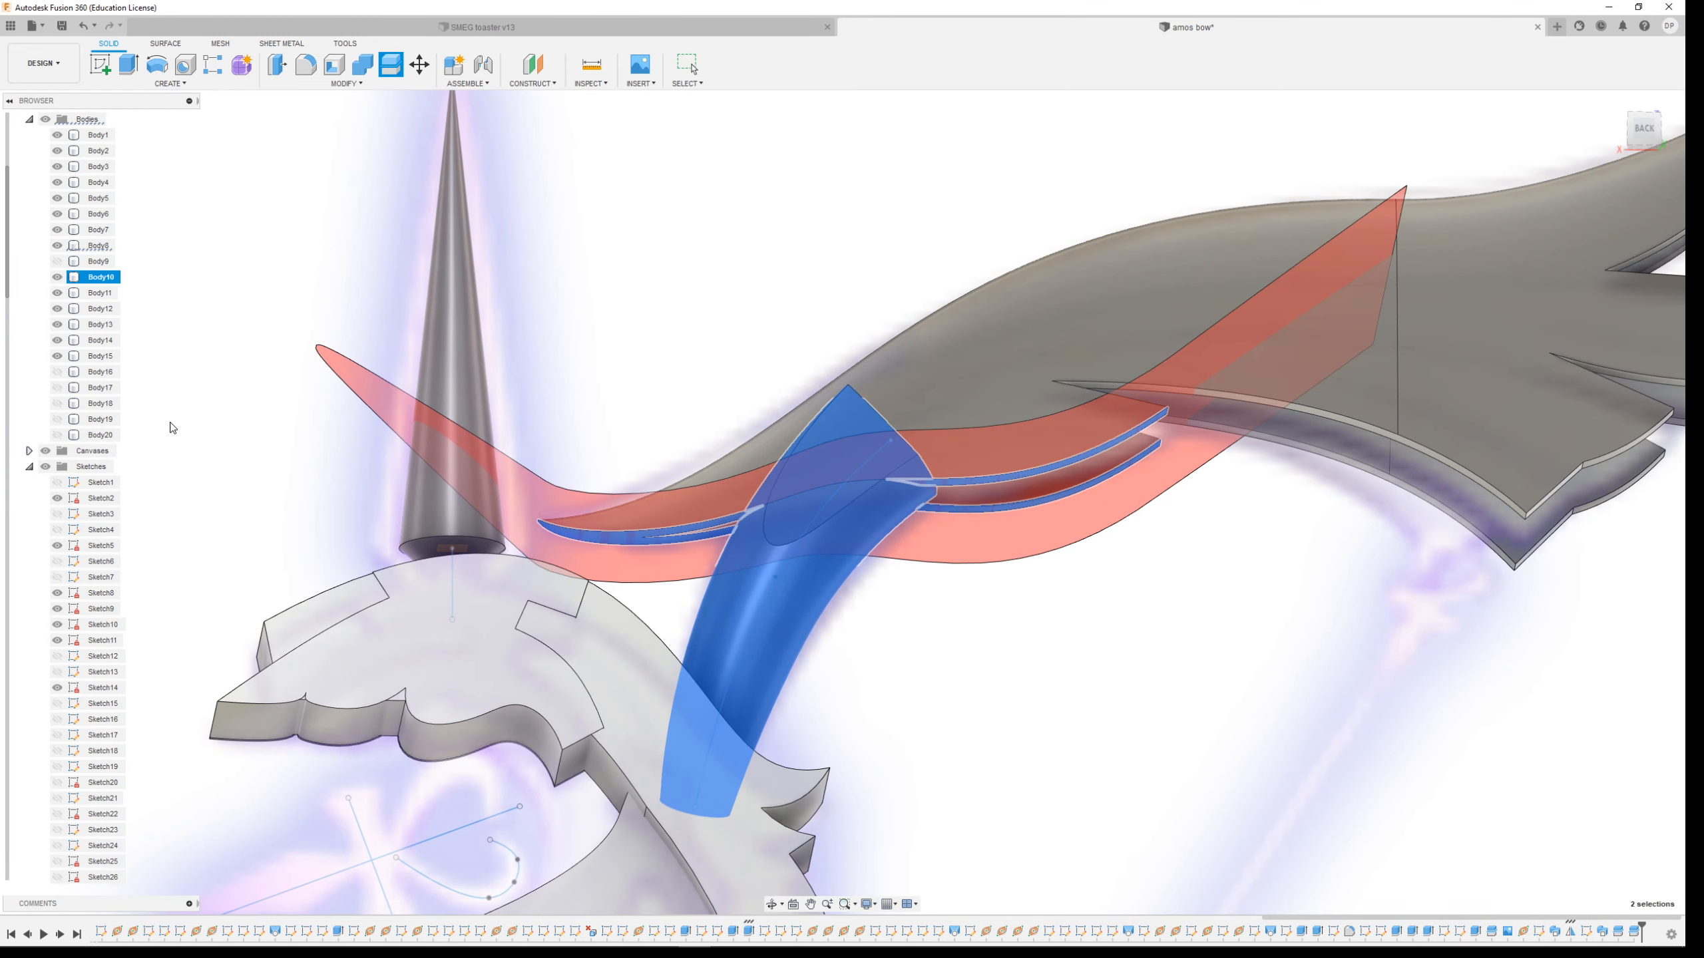
shift+middle_drag(867, 434, 932, 494)
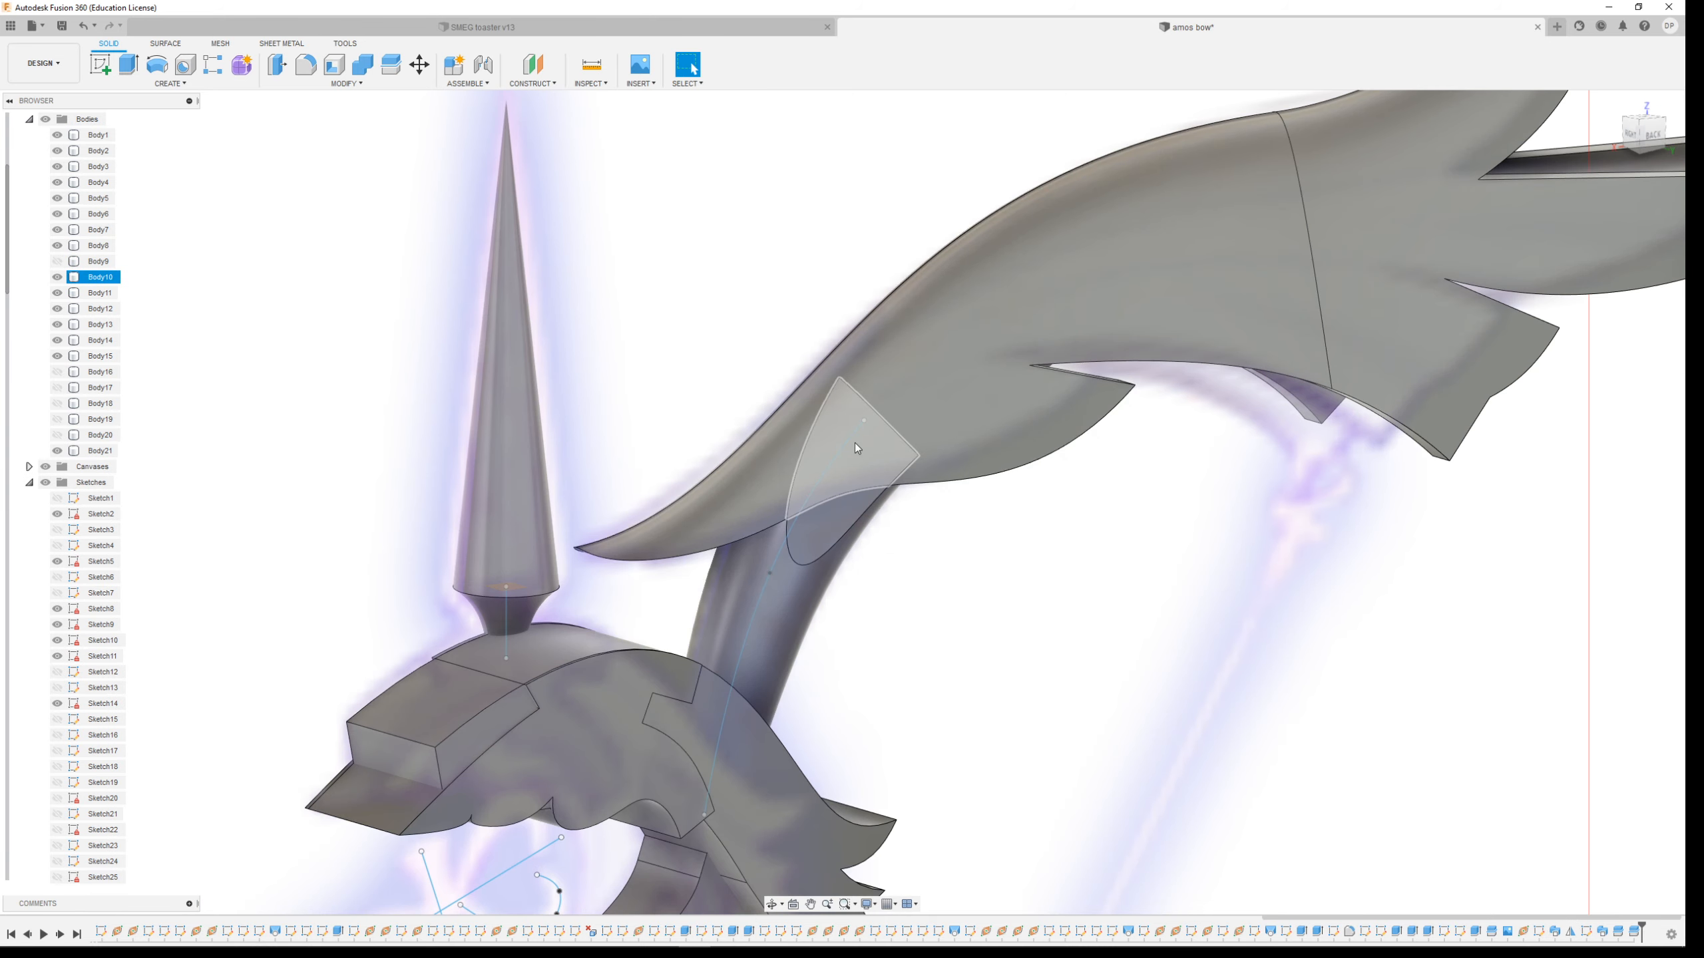
Toggle the visibility of Body21, the small split piece where the limb meets the grip
right_click(760, 468)
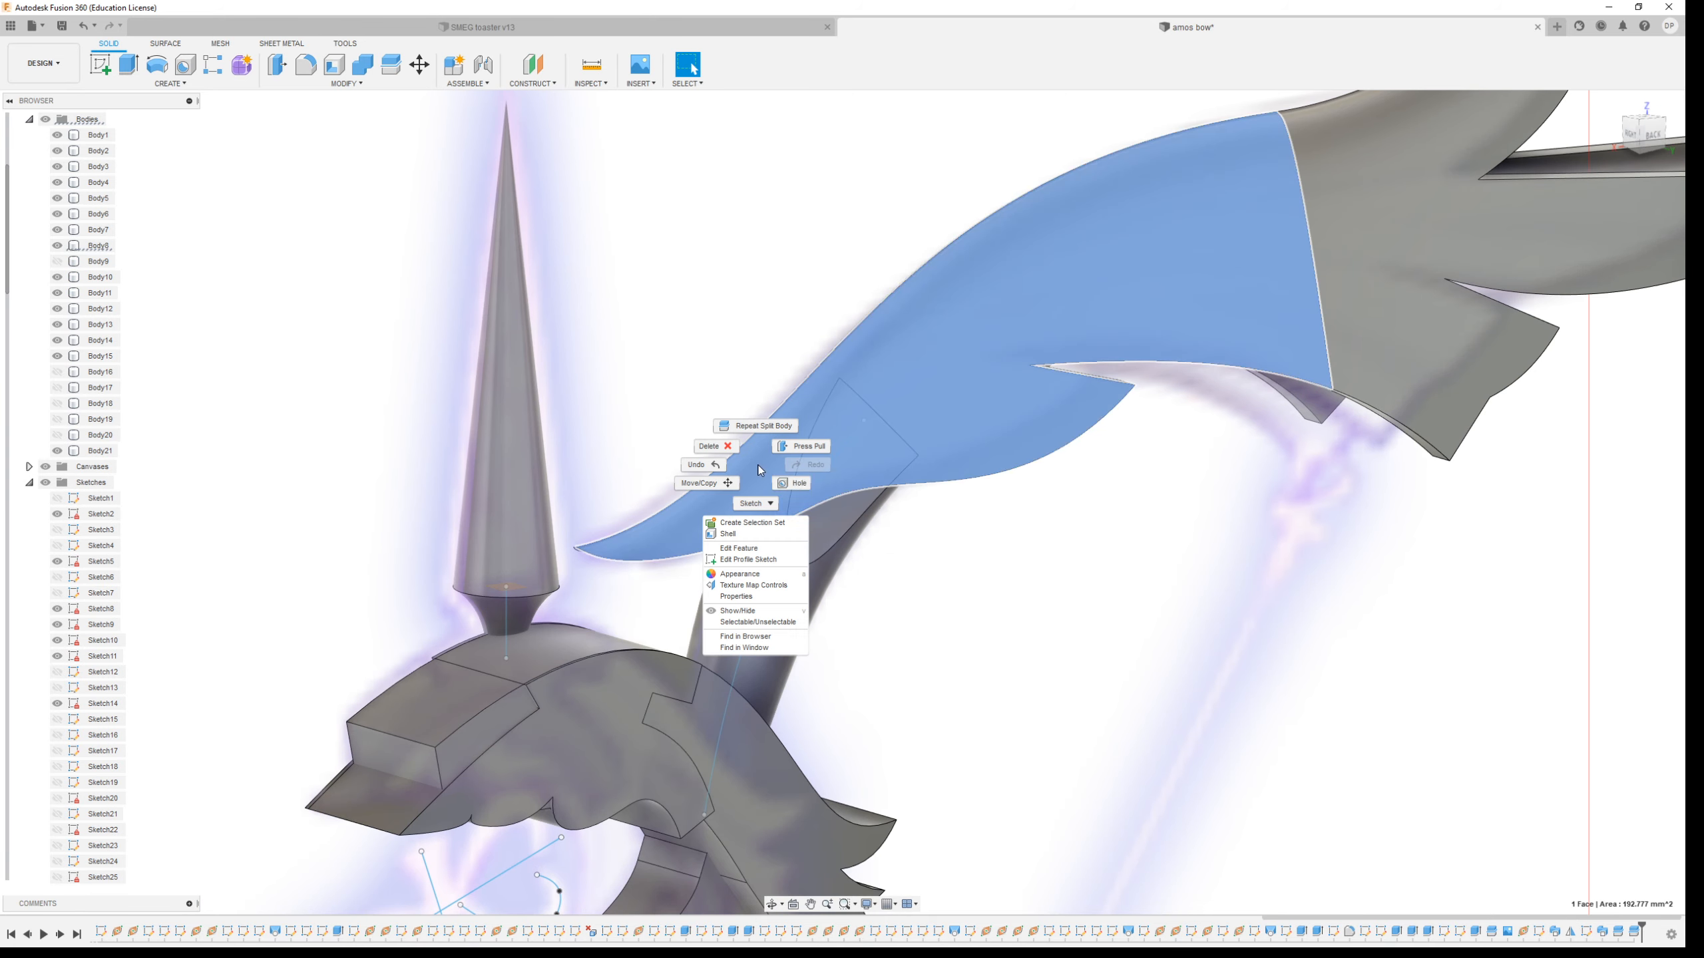
click(677, 521)
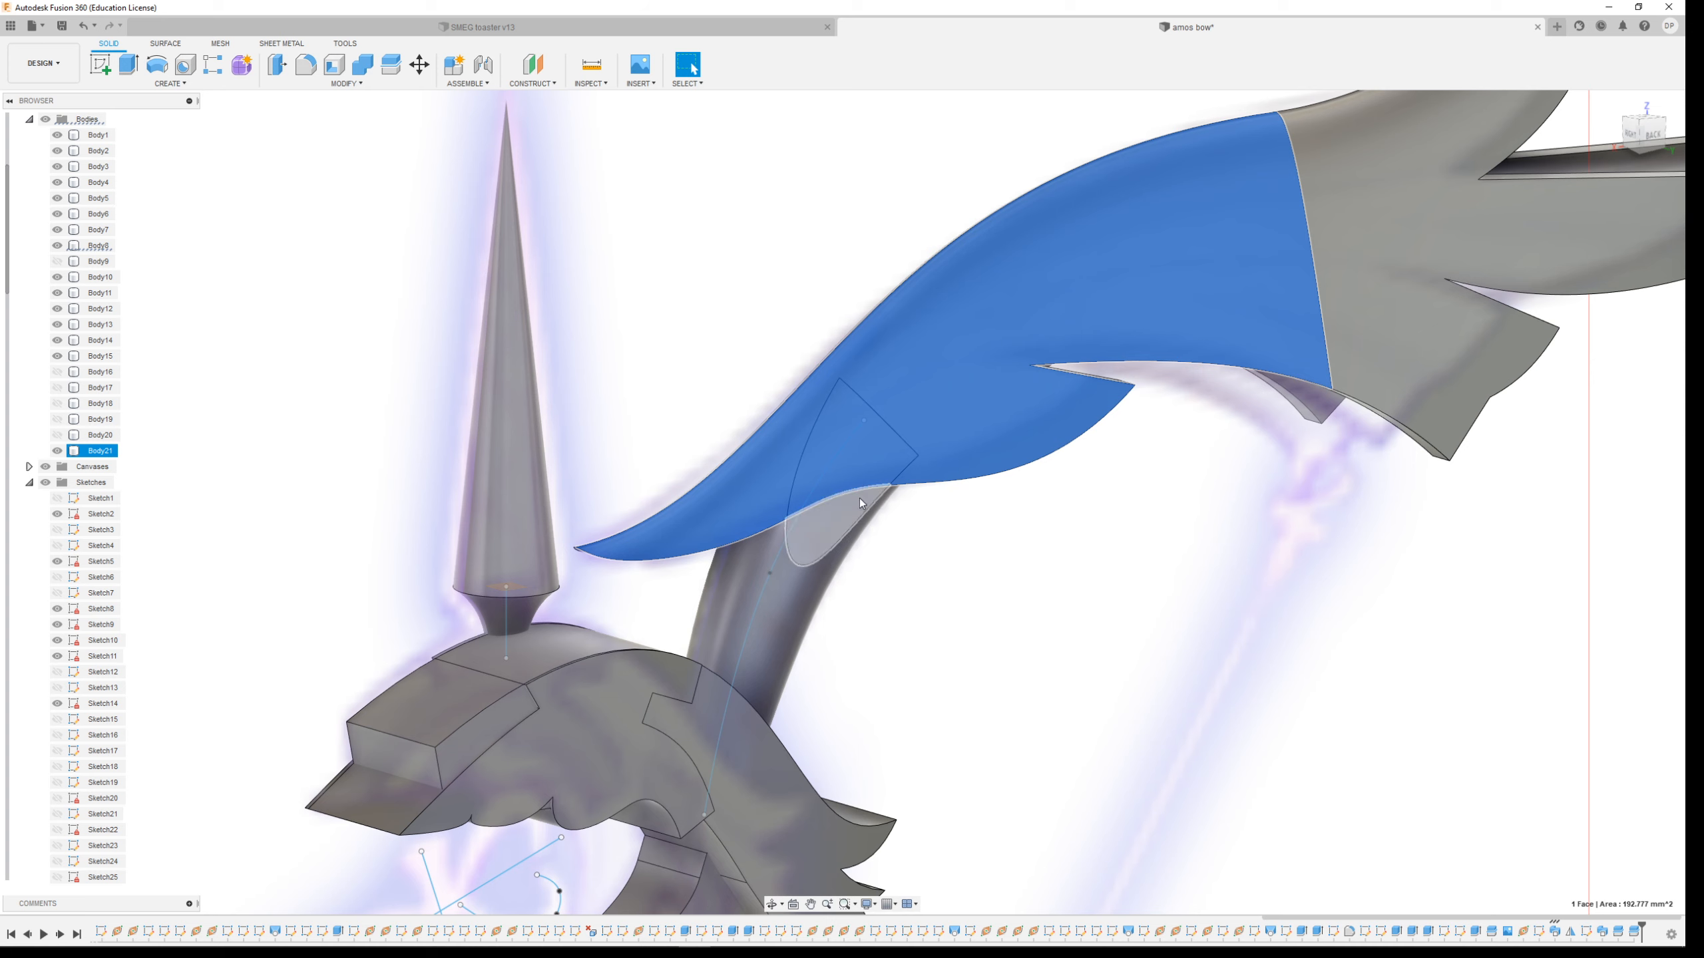
key(Escape)
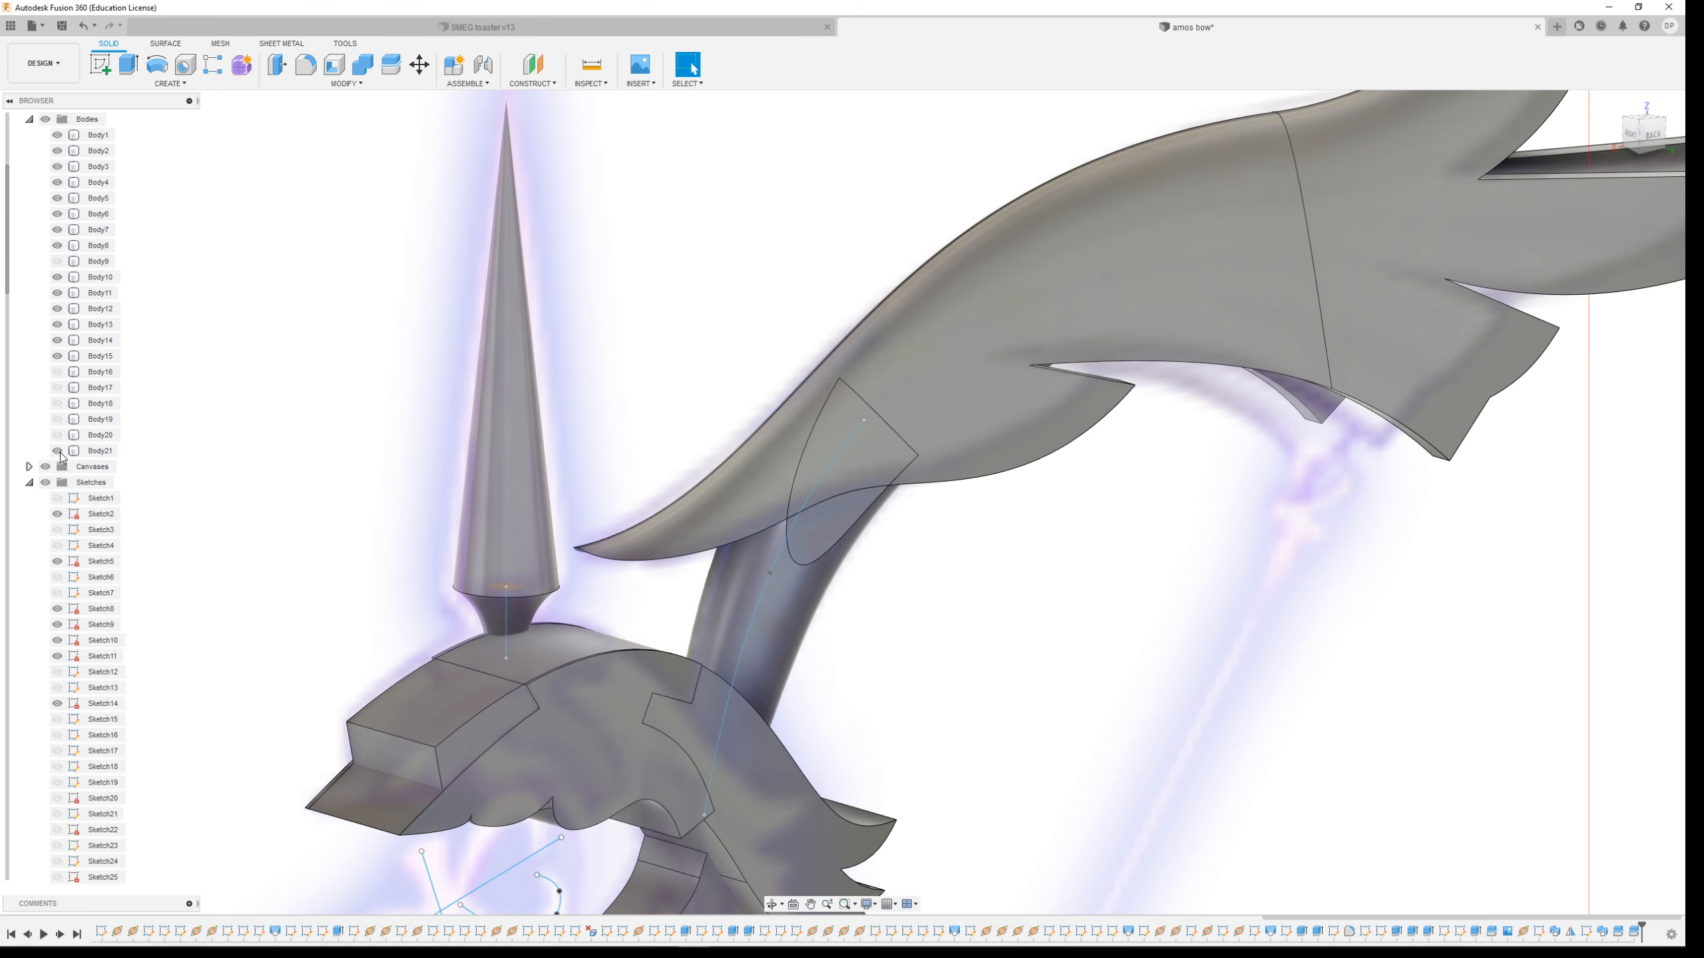
click(58, 452)
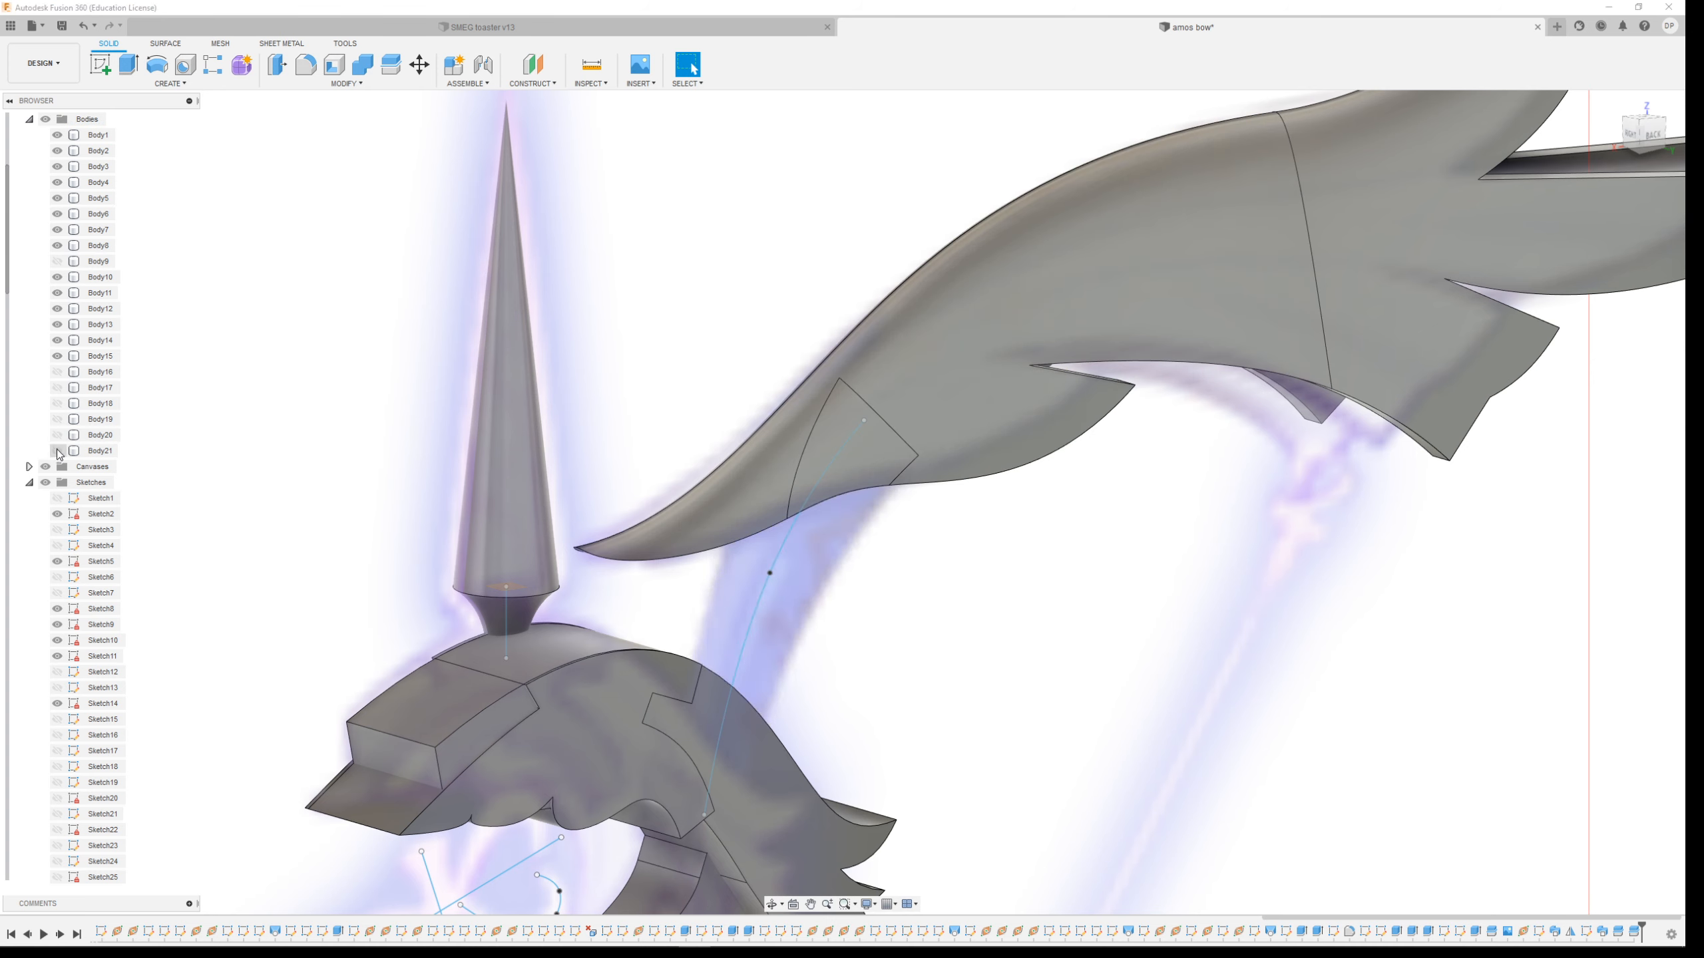
click(58, 452)
scroll(804, 521, down, 1)
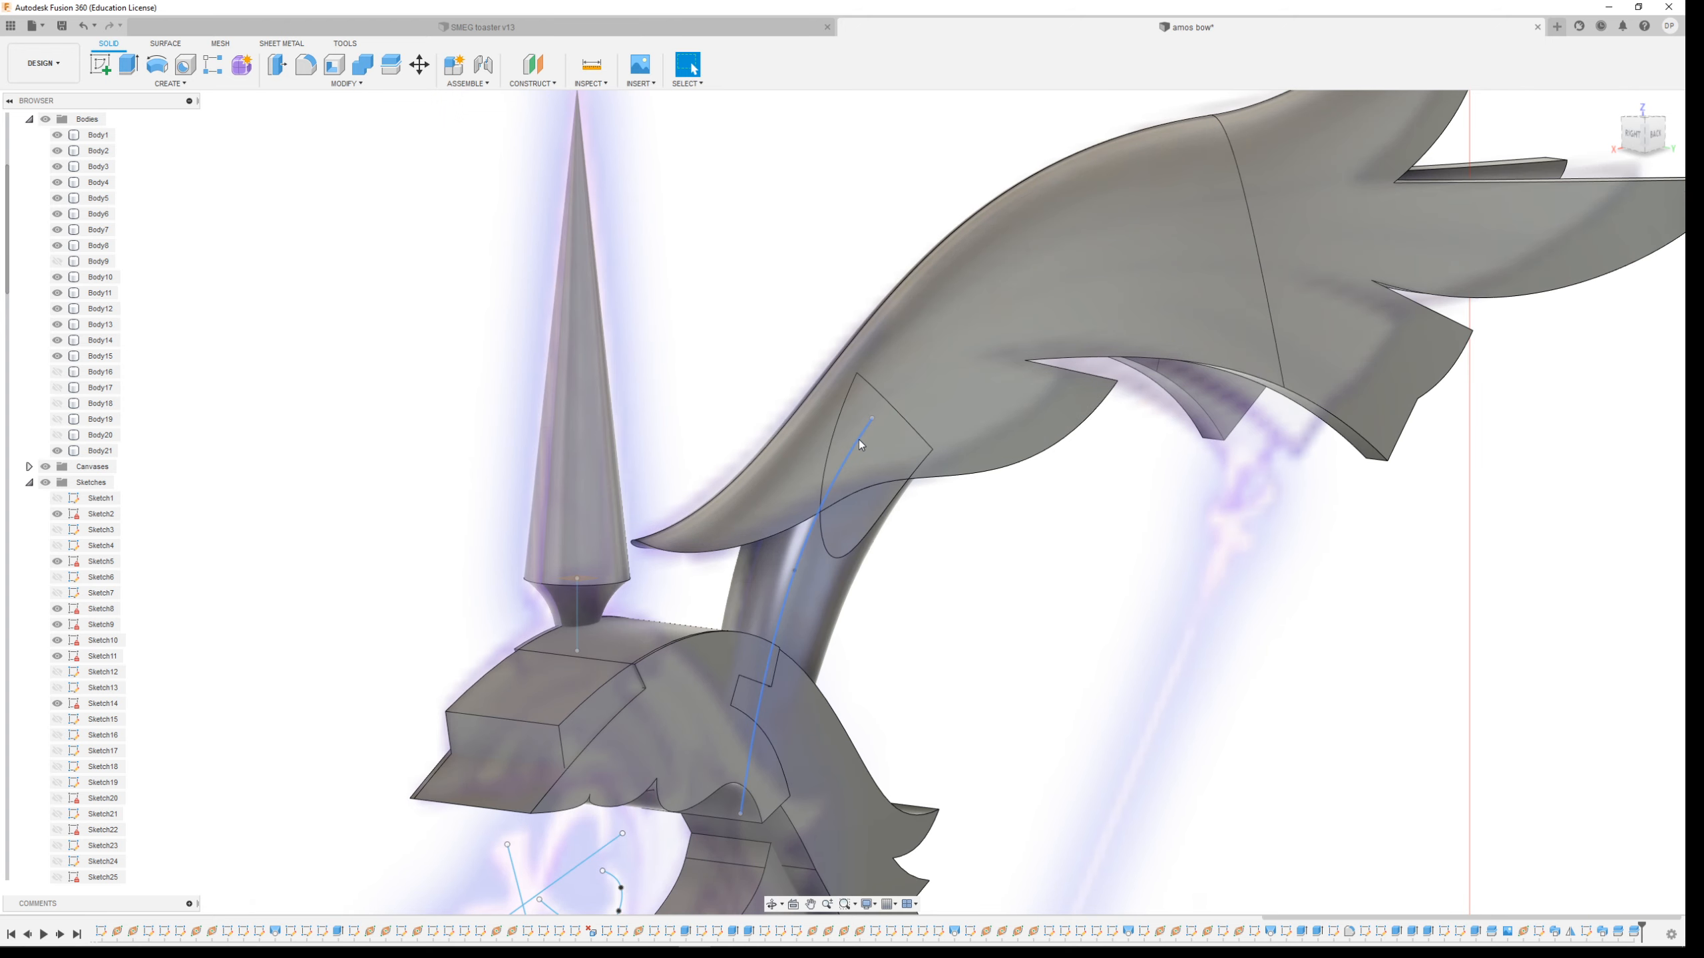
Hide Body10 and inspect the junction between the upper limb and the grip from several angles
click(58, 278)
shift+middle_drag(946, 516, 939, 491)
click(953, 561)
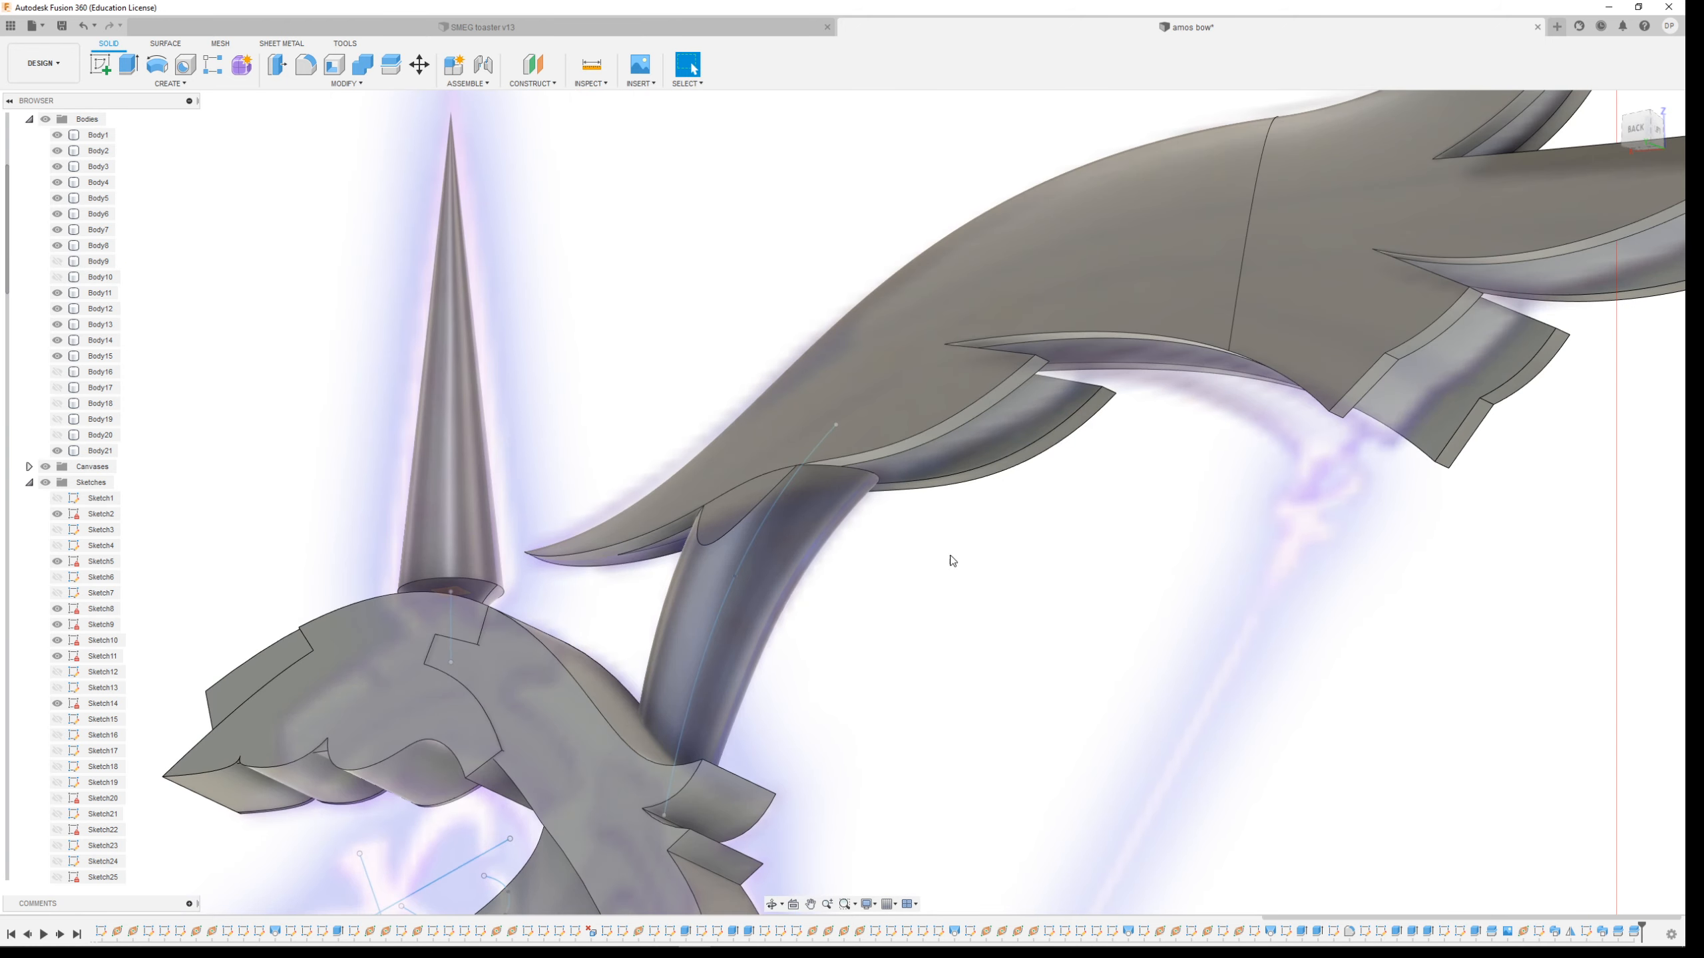
shift+middle_drag(1026, 588, 845, 590)
scroll(973, 544, up, 6)
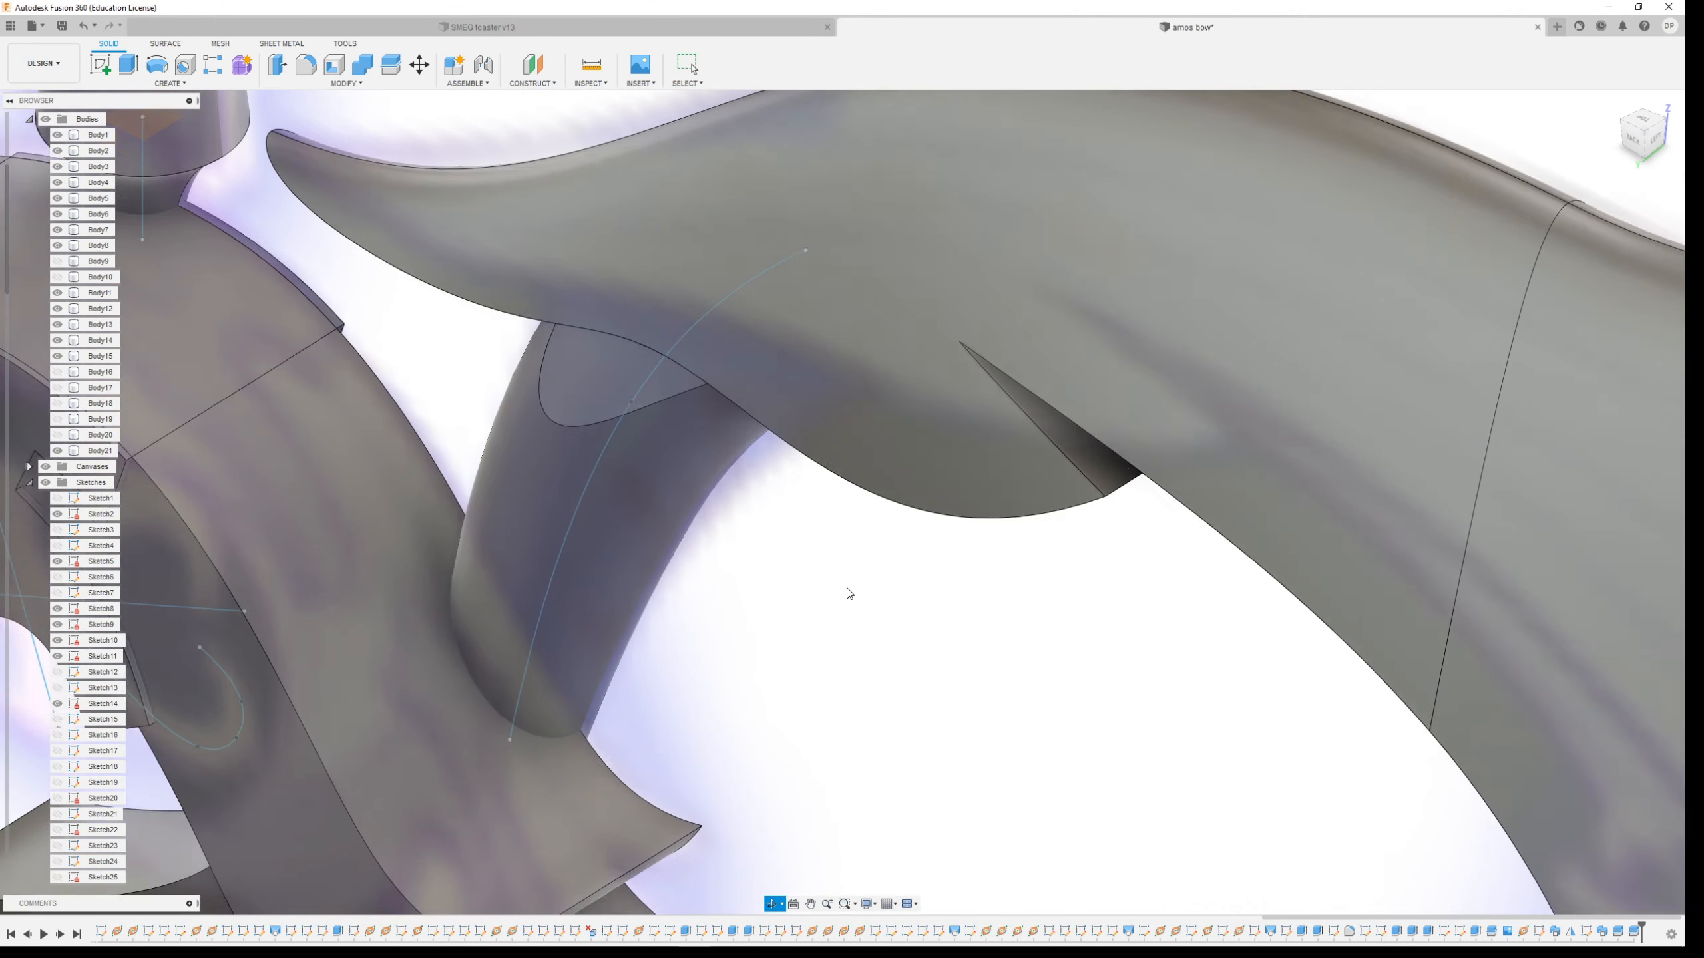
scroll(852, 590, down, 4)
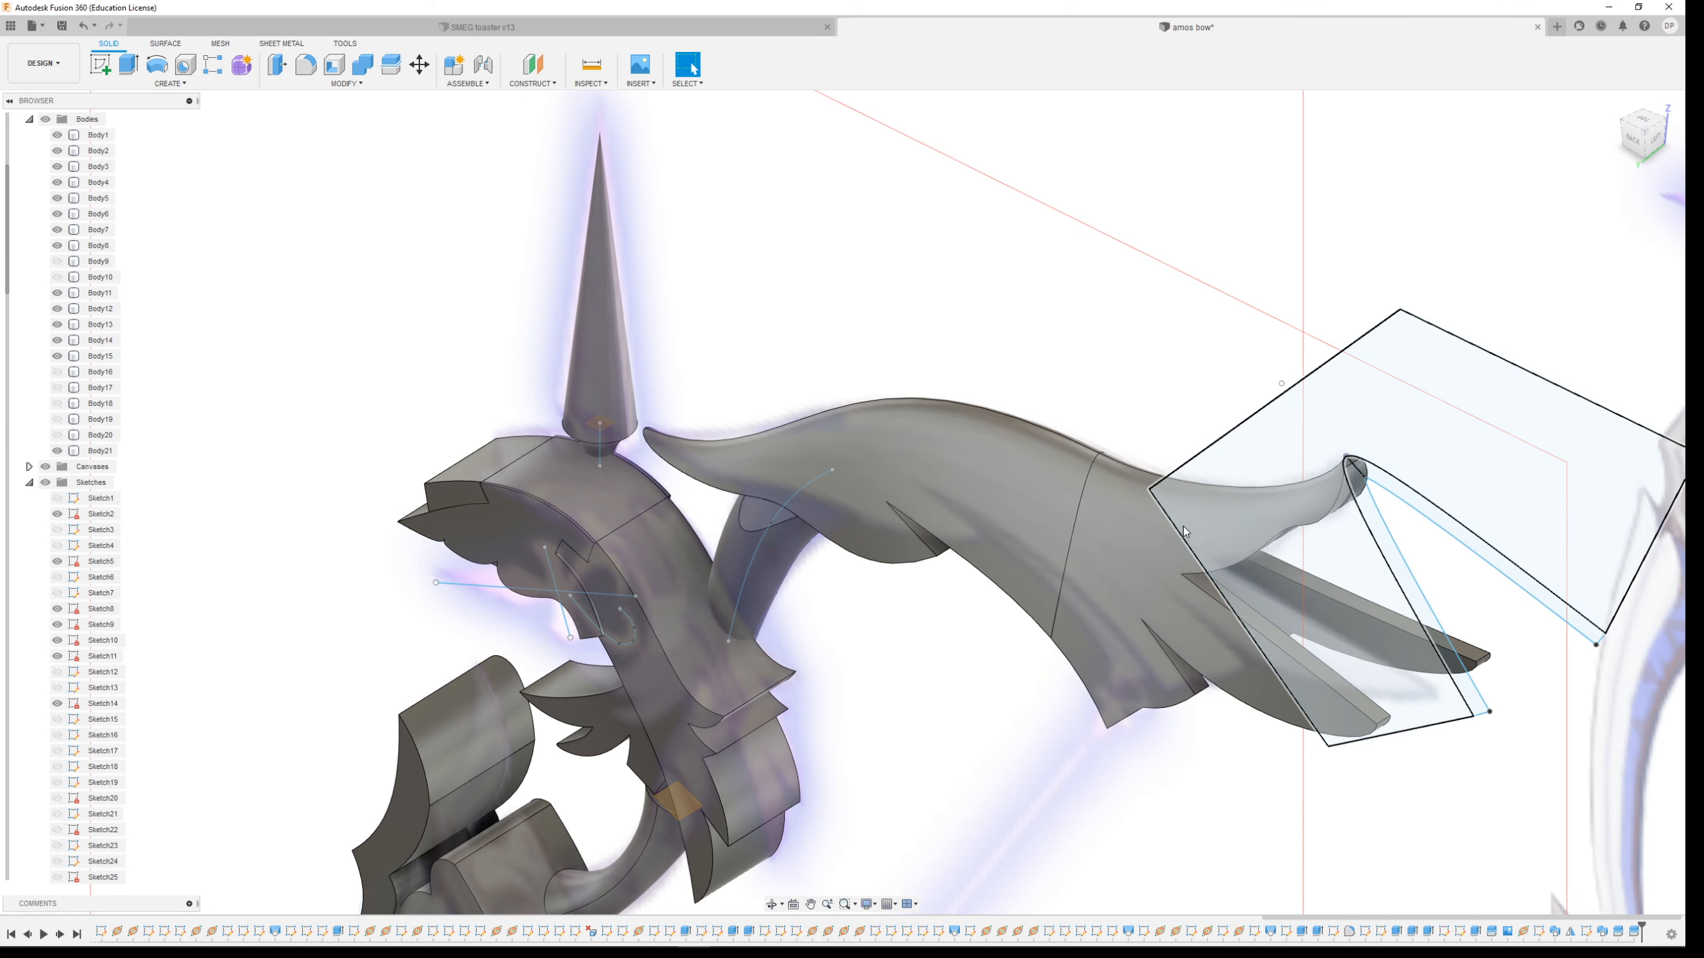
scroll(704, 530, up, 5)
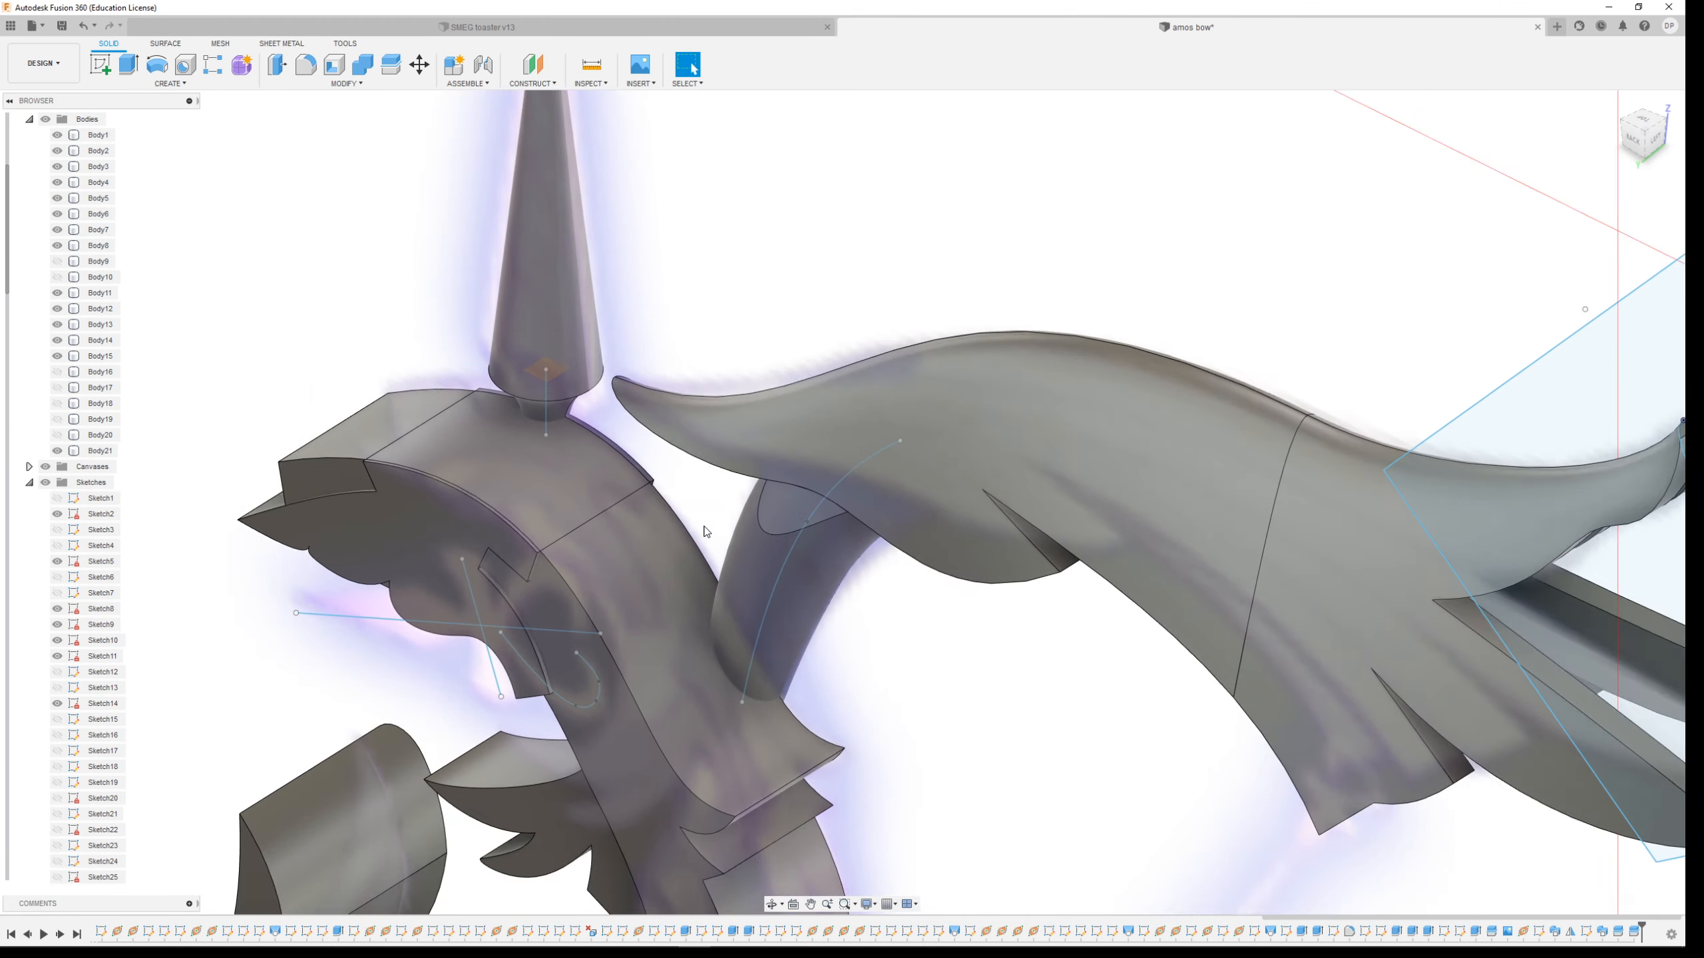
Select the small split piece and the upper limb body to examine how they meet
click(797, 504)
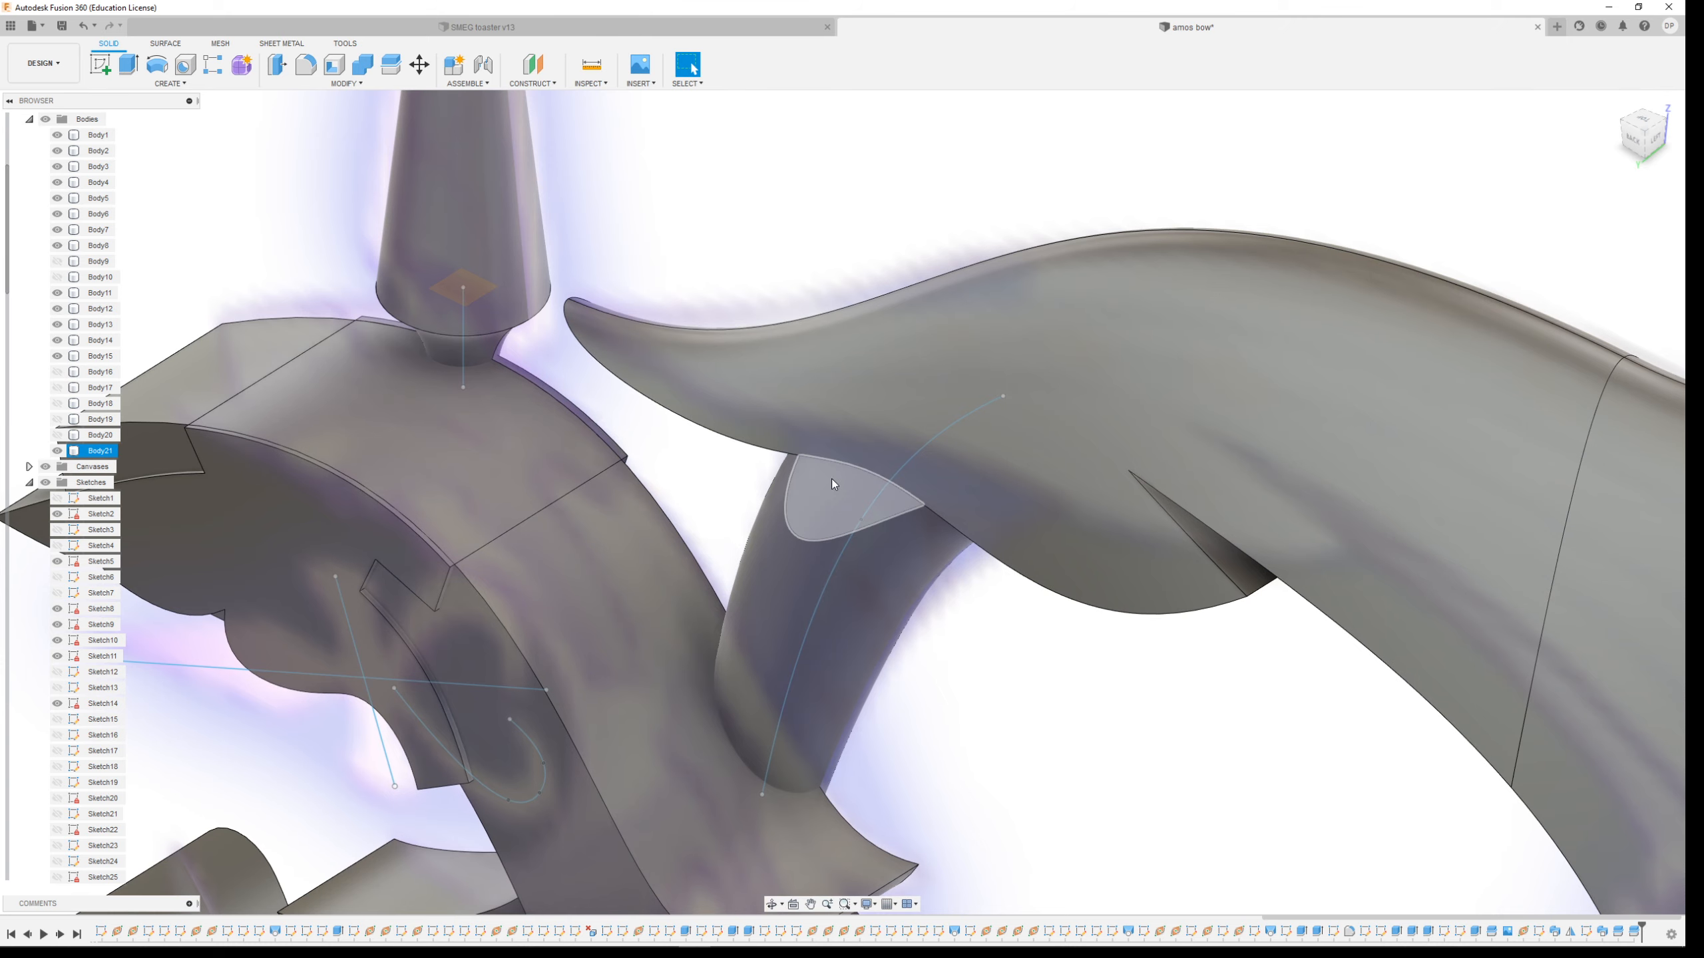
click(870, 393)
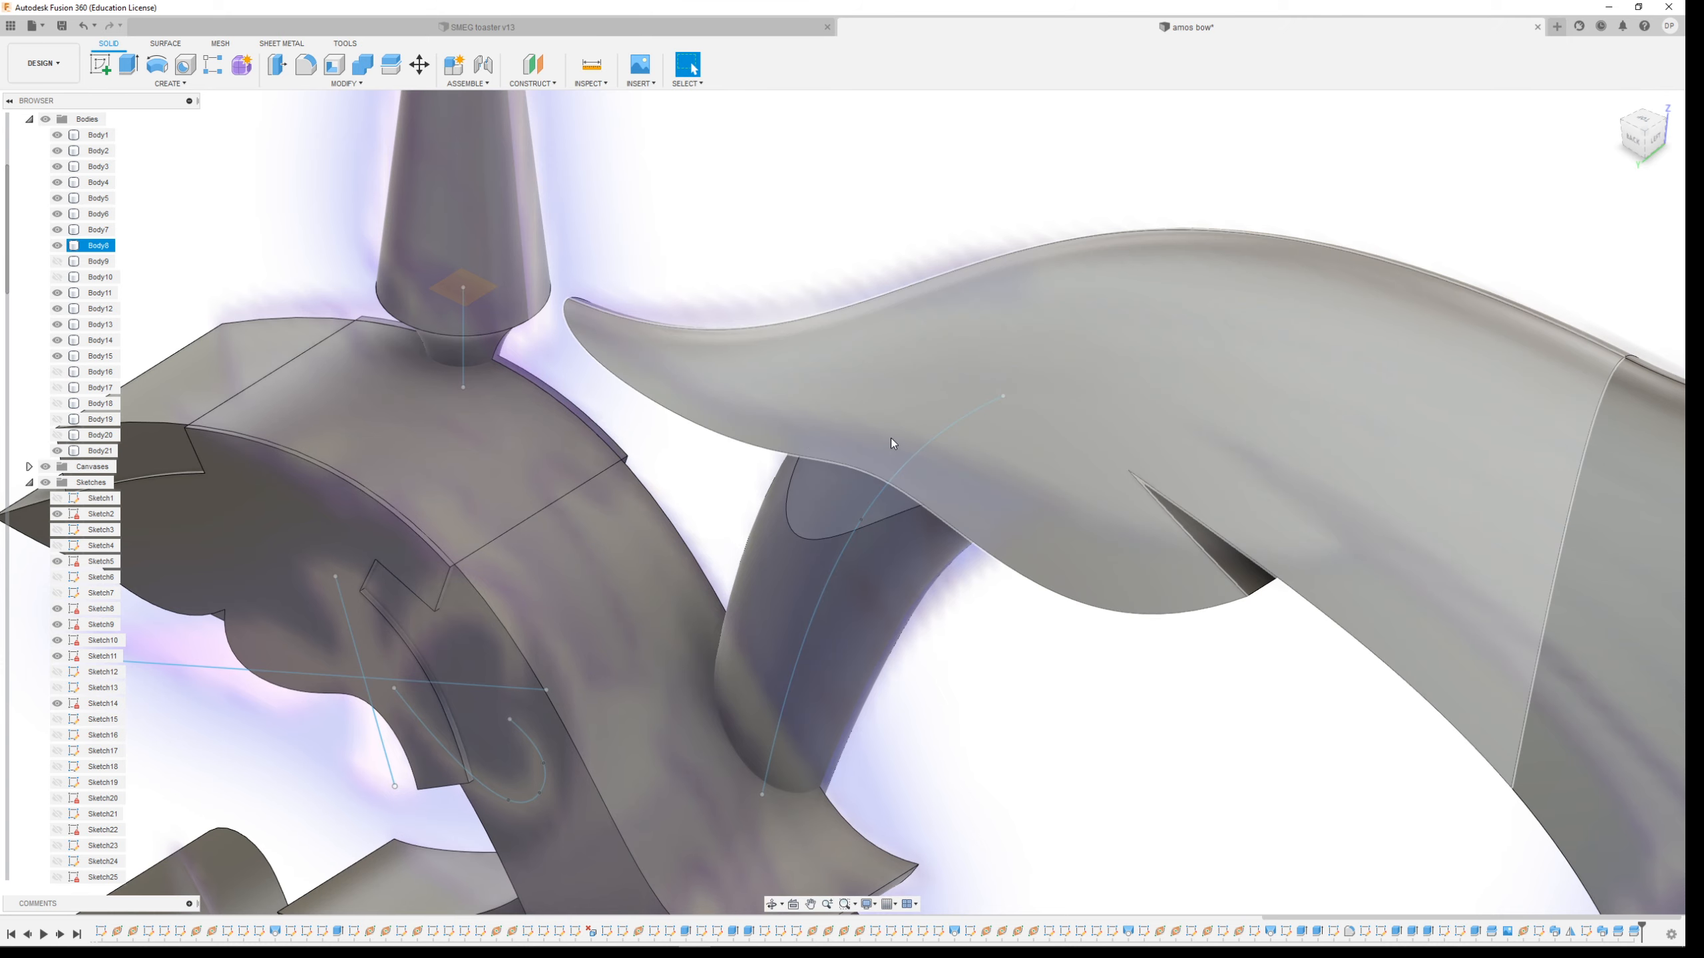
key(Escape)
scroll(944, 605, down, 6)
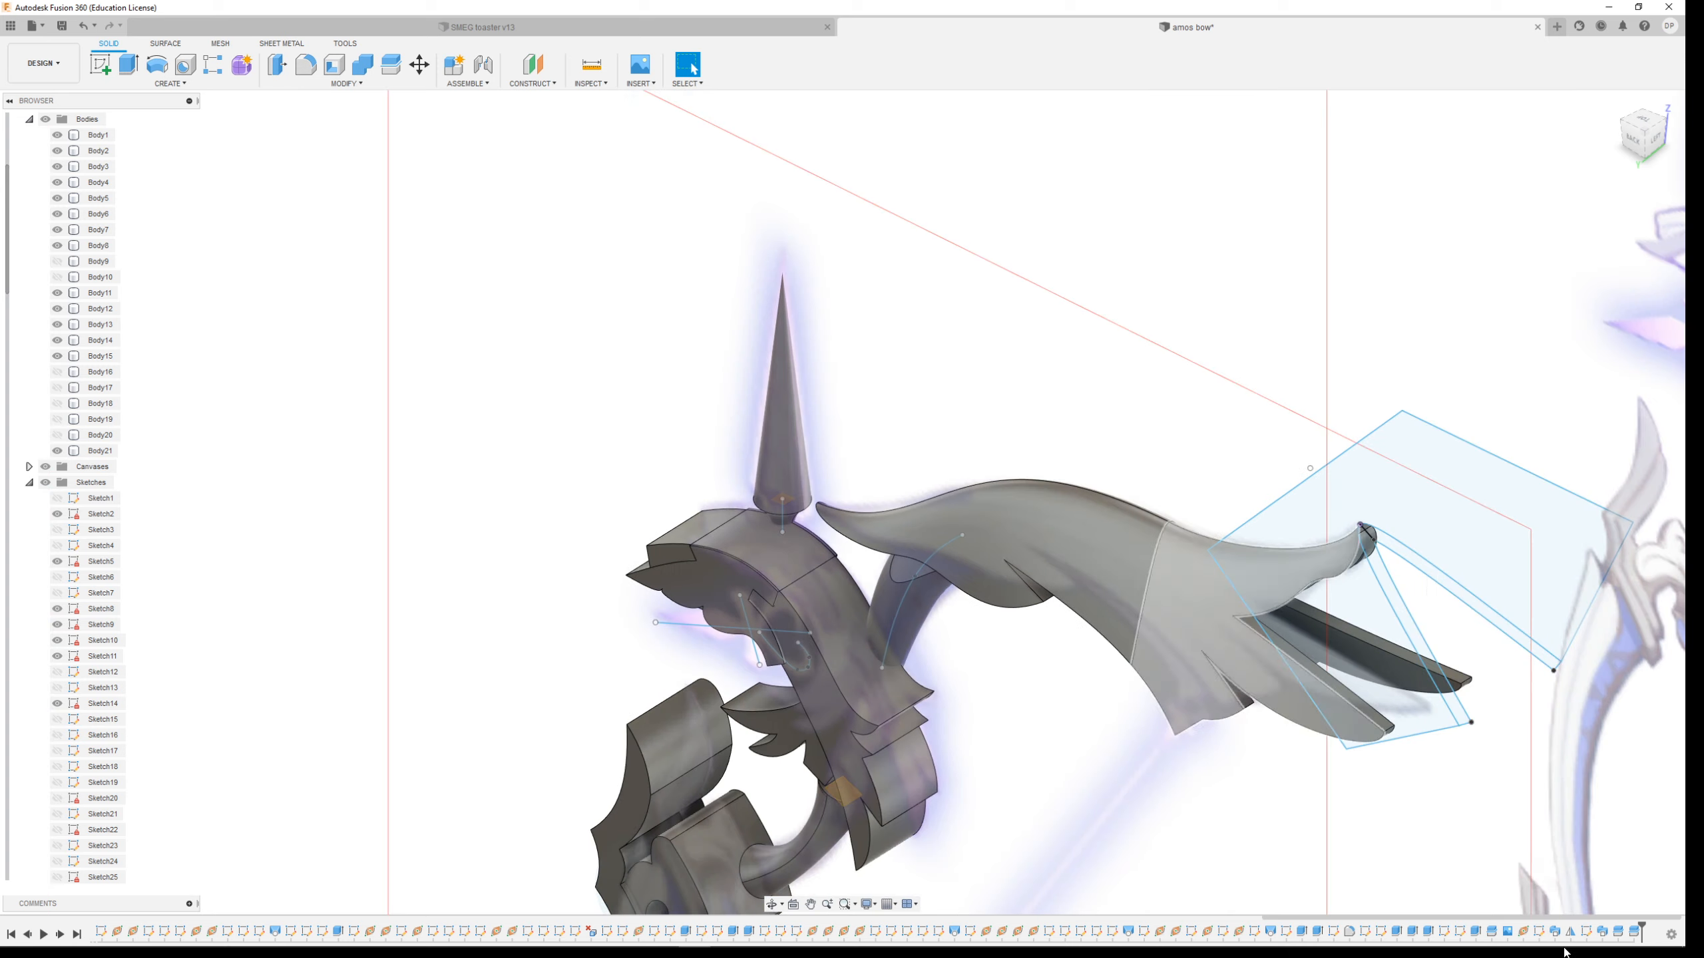
mouse_move(1654, 951)
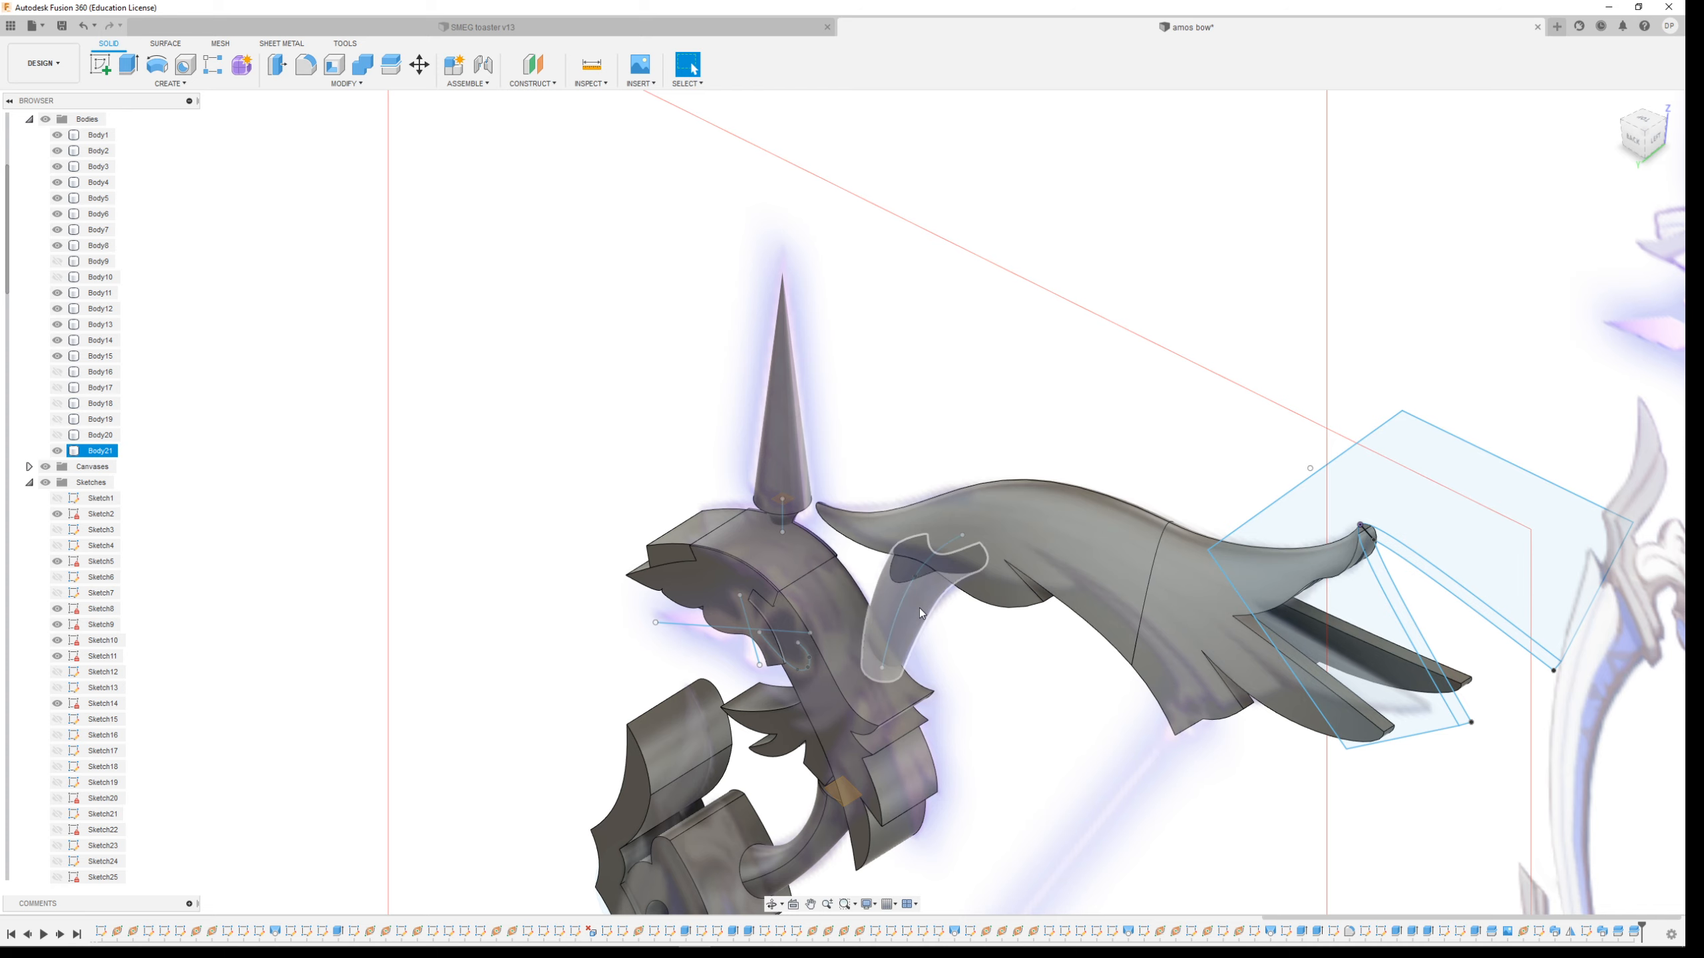
Examine the junction of the upper limb and grip, and the whole bow against the reference image, from several angles
scroll(920, 611, up, 10)
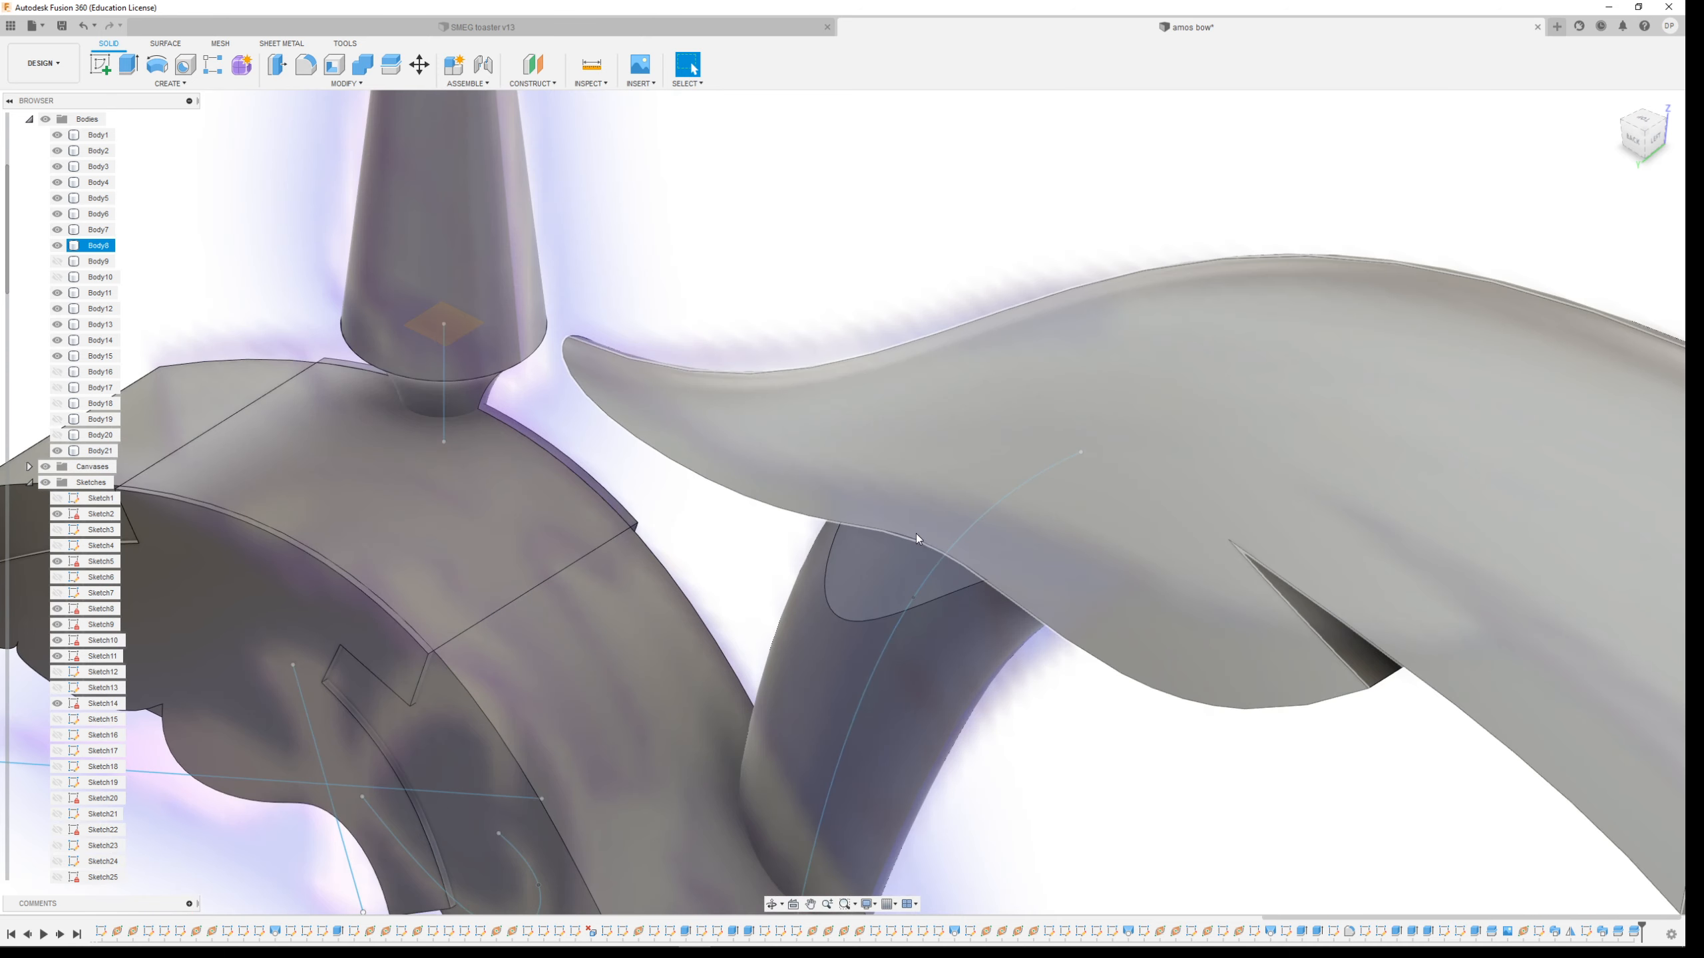
shift+middle_drag(1000, 623, 1053, 611)
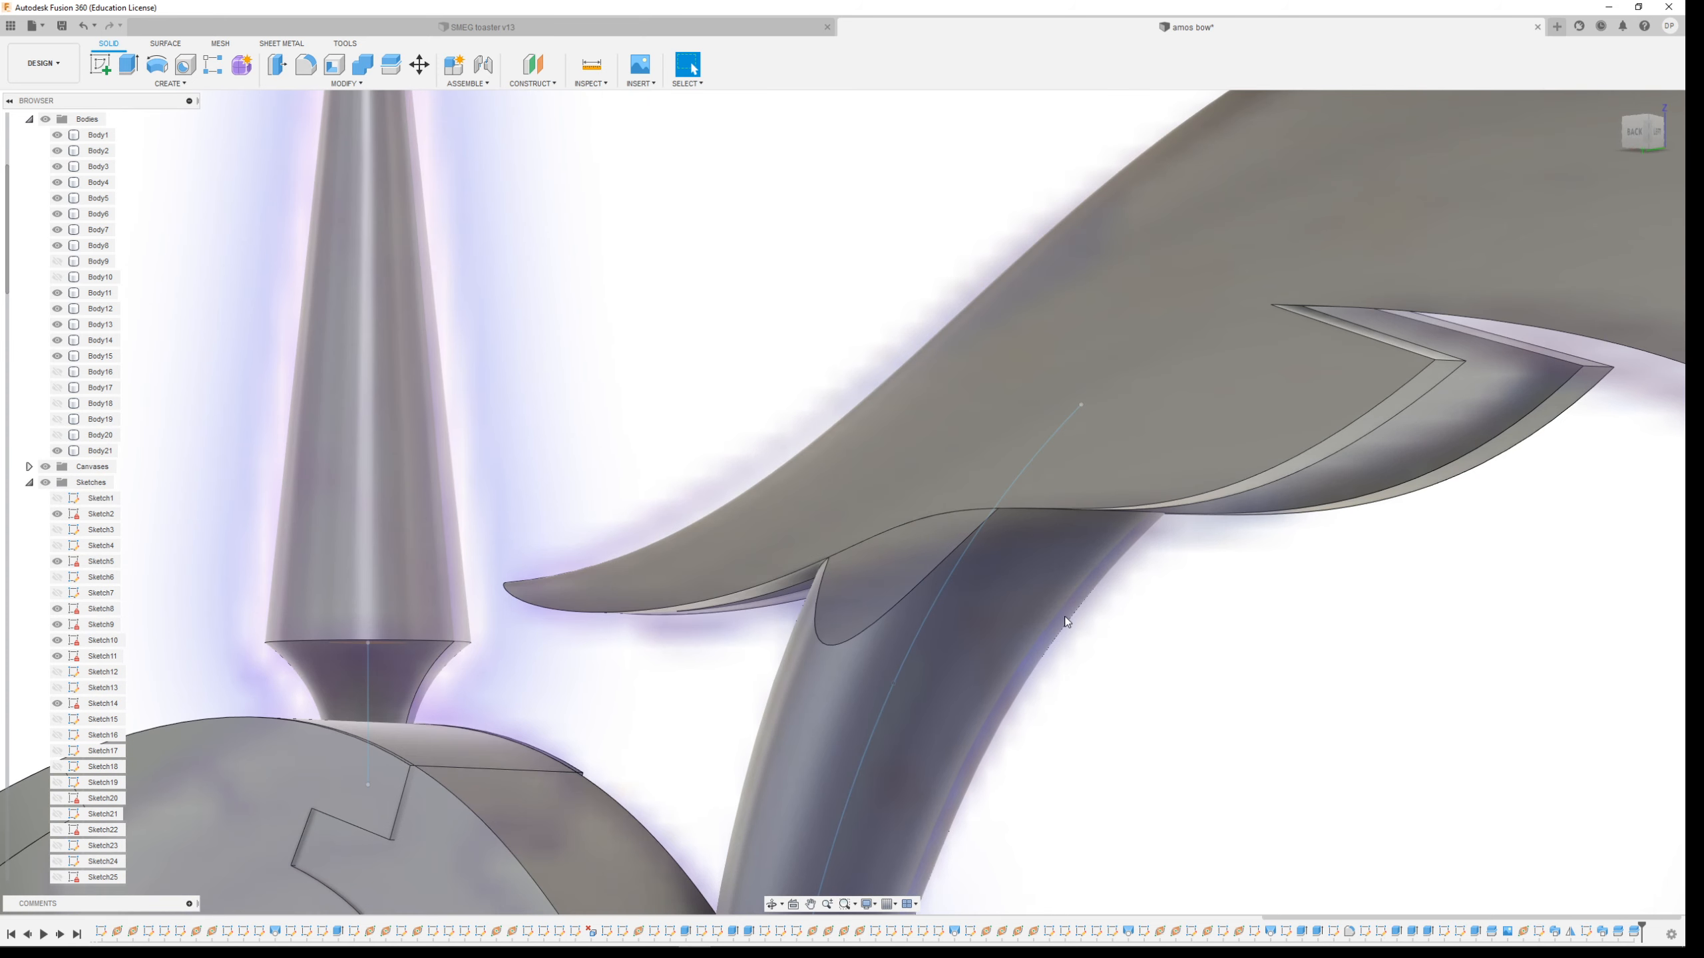
shift+middle_drag(1209, 579, 1224, 513)
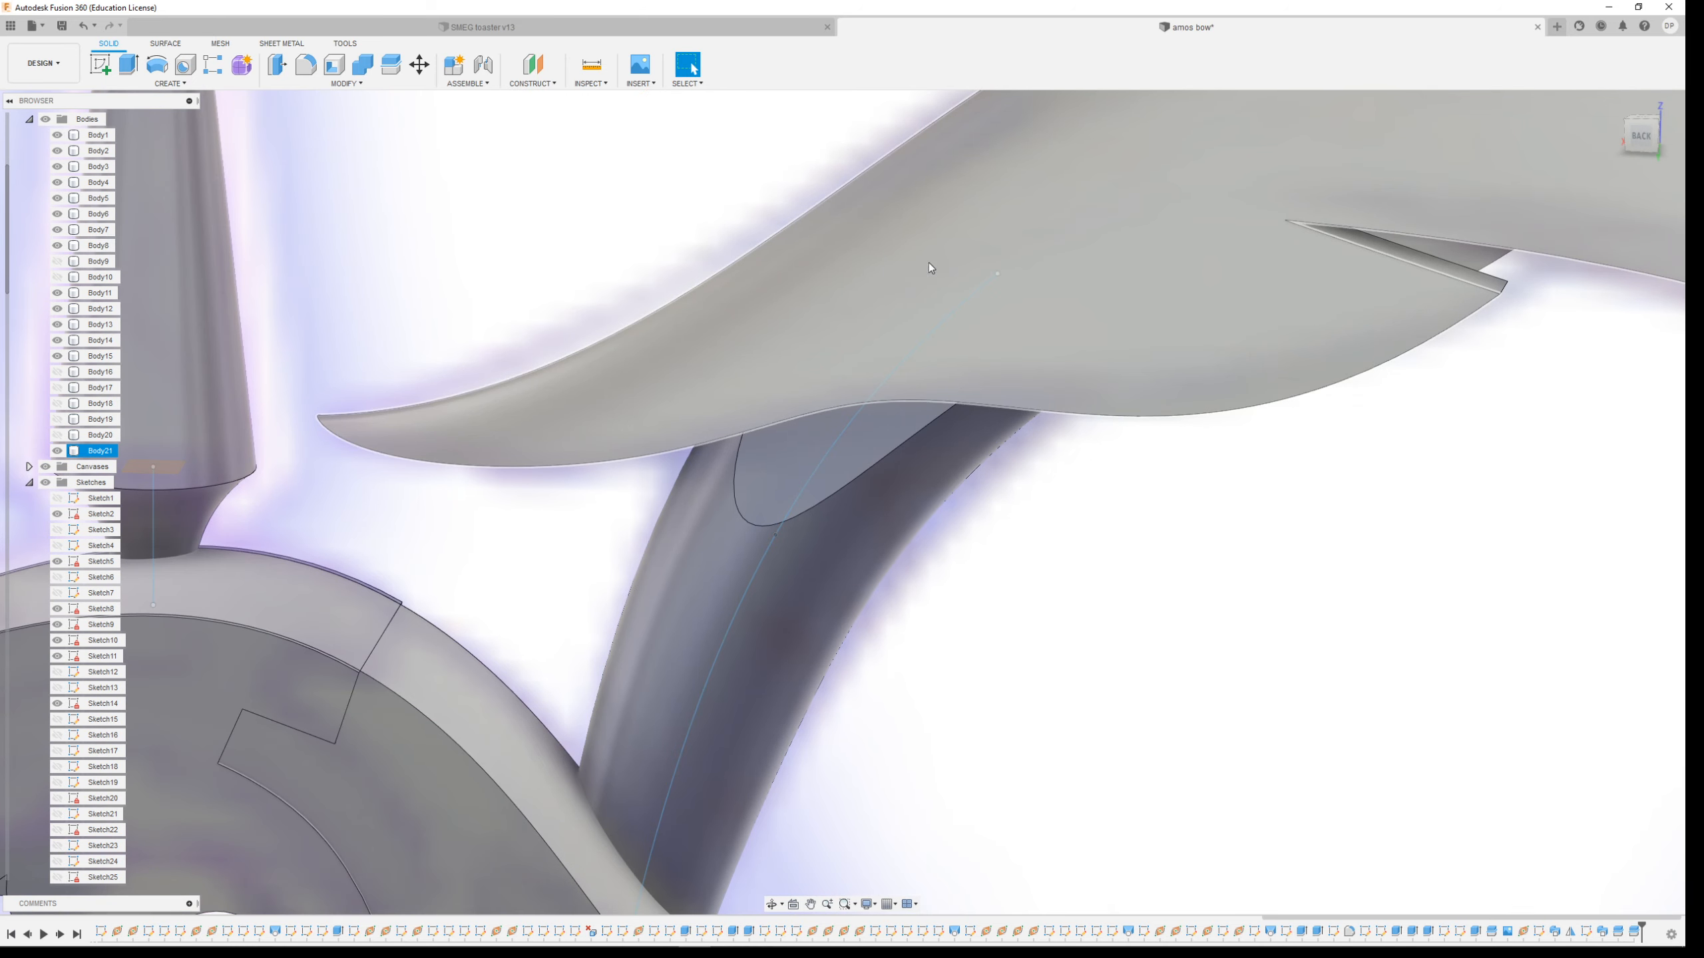
scroll(892, 466, down, 6)
shift+middle_drag(970, 492, 1039, 529)
scroll(1017, 534, down, 4)
scroll(1038, 533, down, 3)
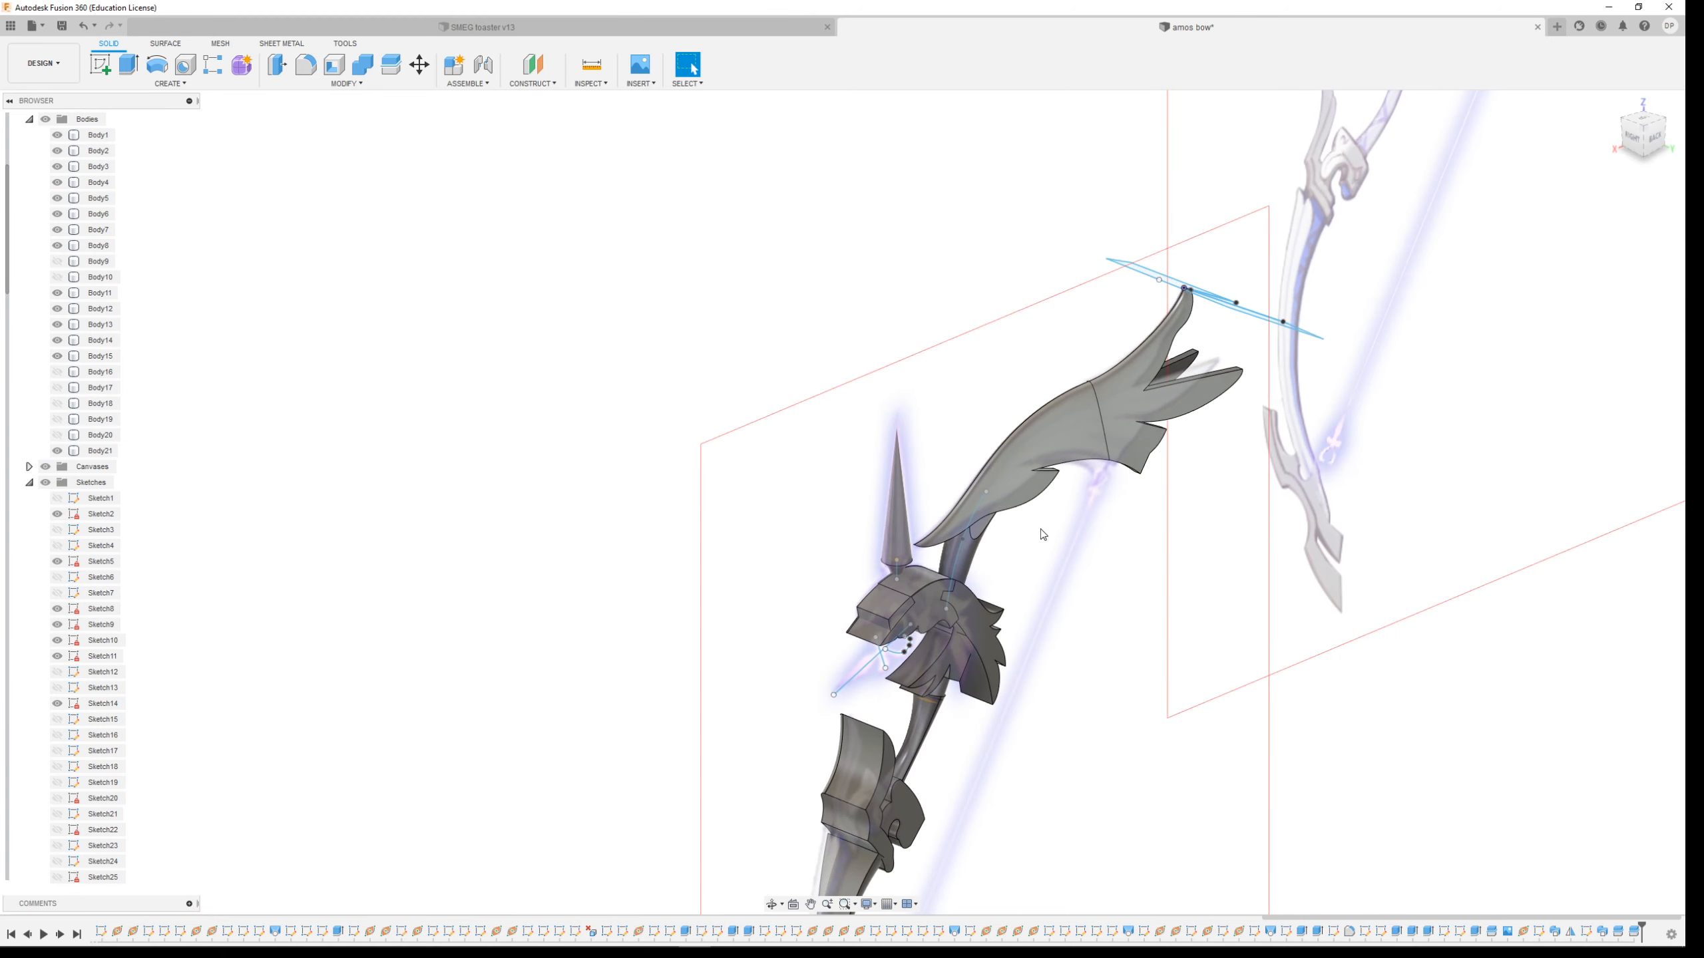
scroll(1020, 379, down, 3)
middle_drag(1040, 426, 1041, 398)
scroll(1040, 398, up, 3)
scroll(849, 742, up, 5)
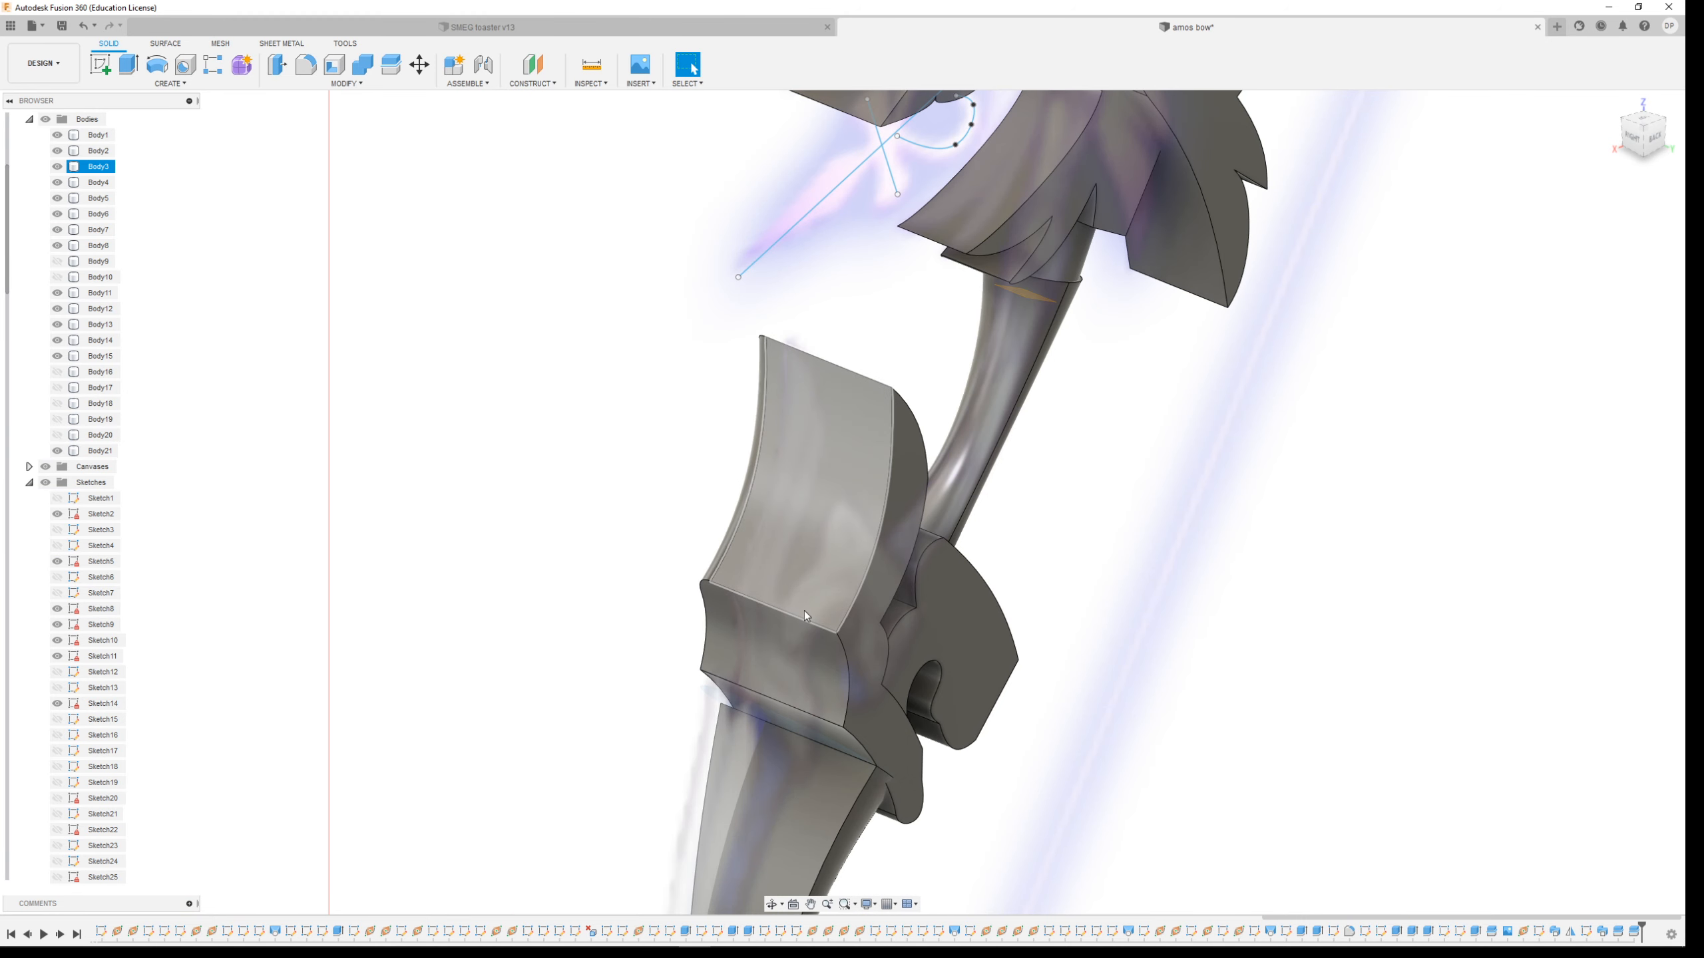
scroll(811, 600, down, 3)
shift+middle_drag(1130, 377, 1006, 325)
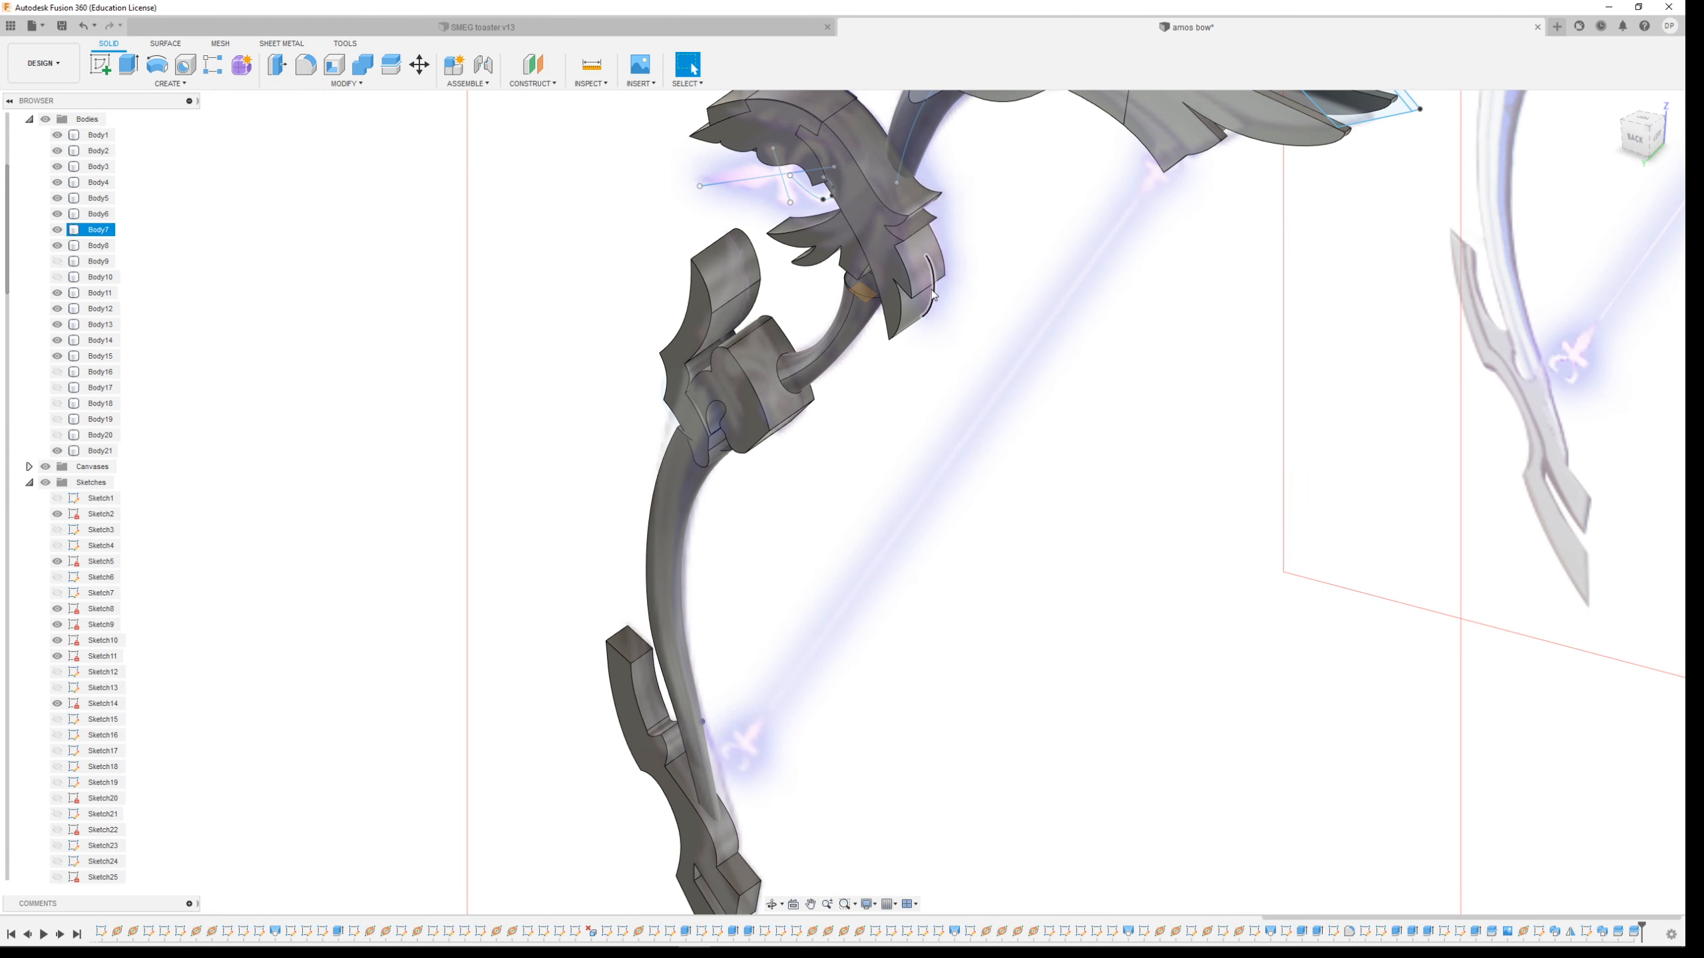
shift+middle_drag(921, 247, 922, 624)
scroll(798, 642, down, 8)
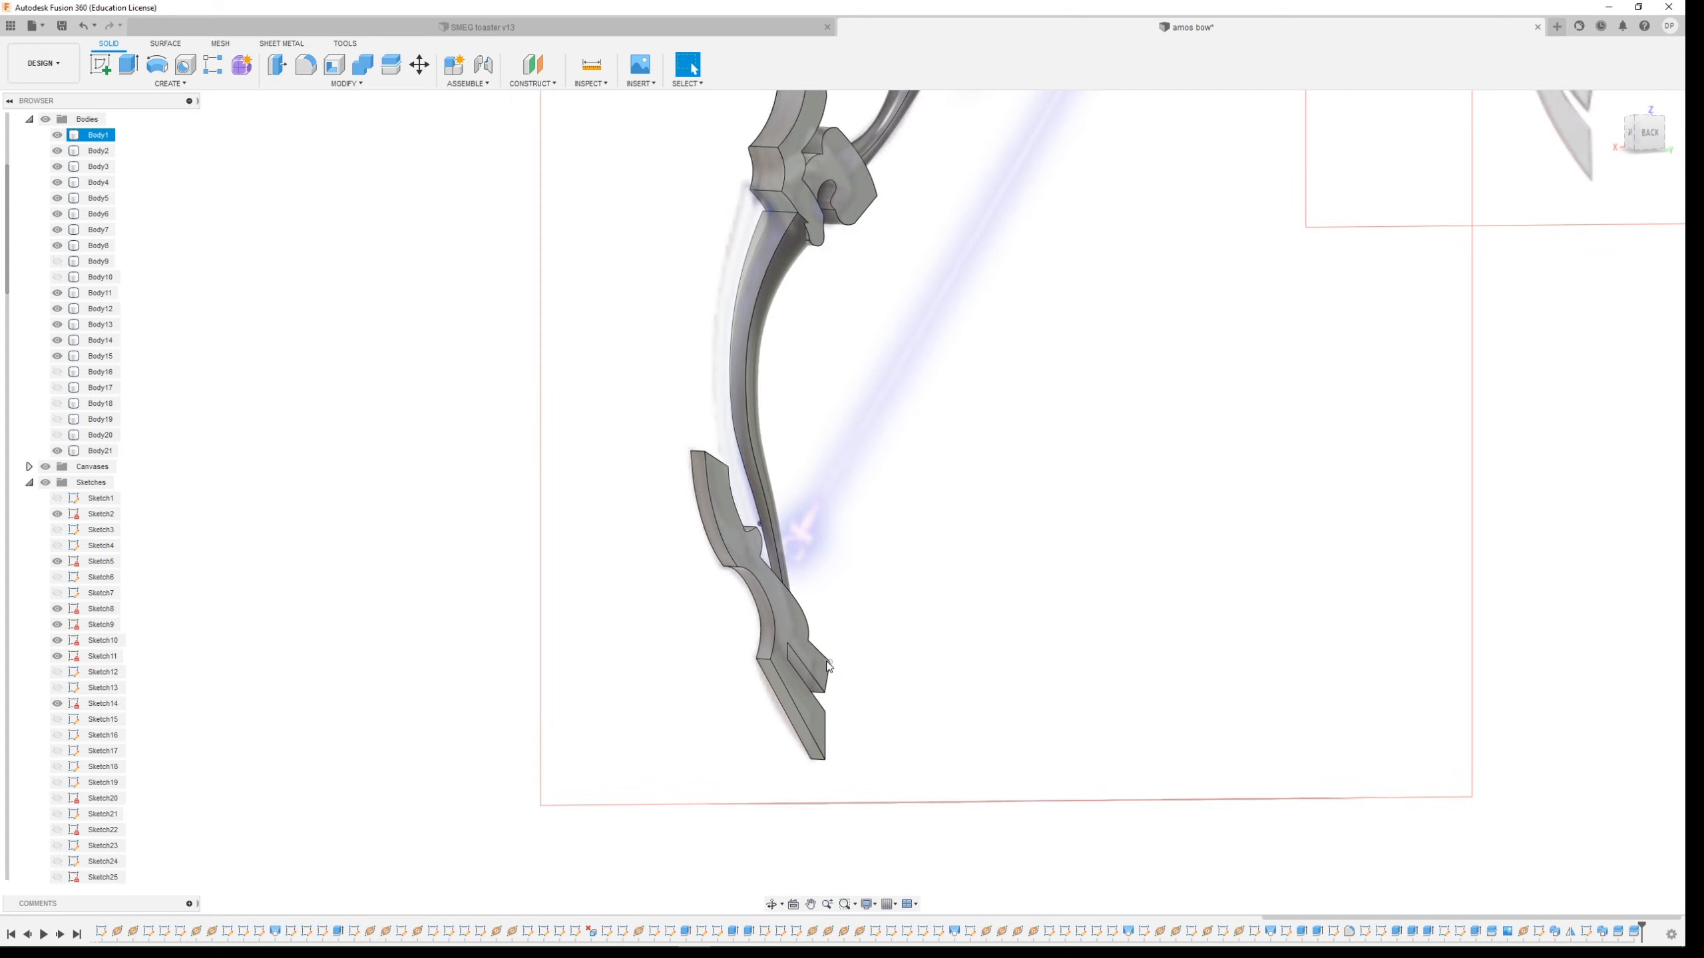
scroll(1067, 304, up, 4)
scroll(999, 290, up, 8)
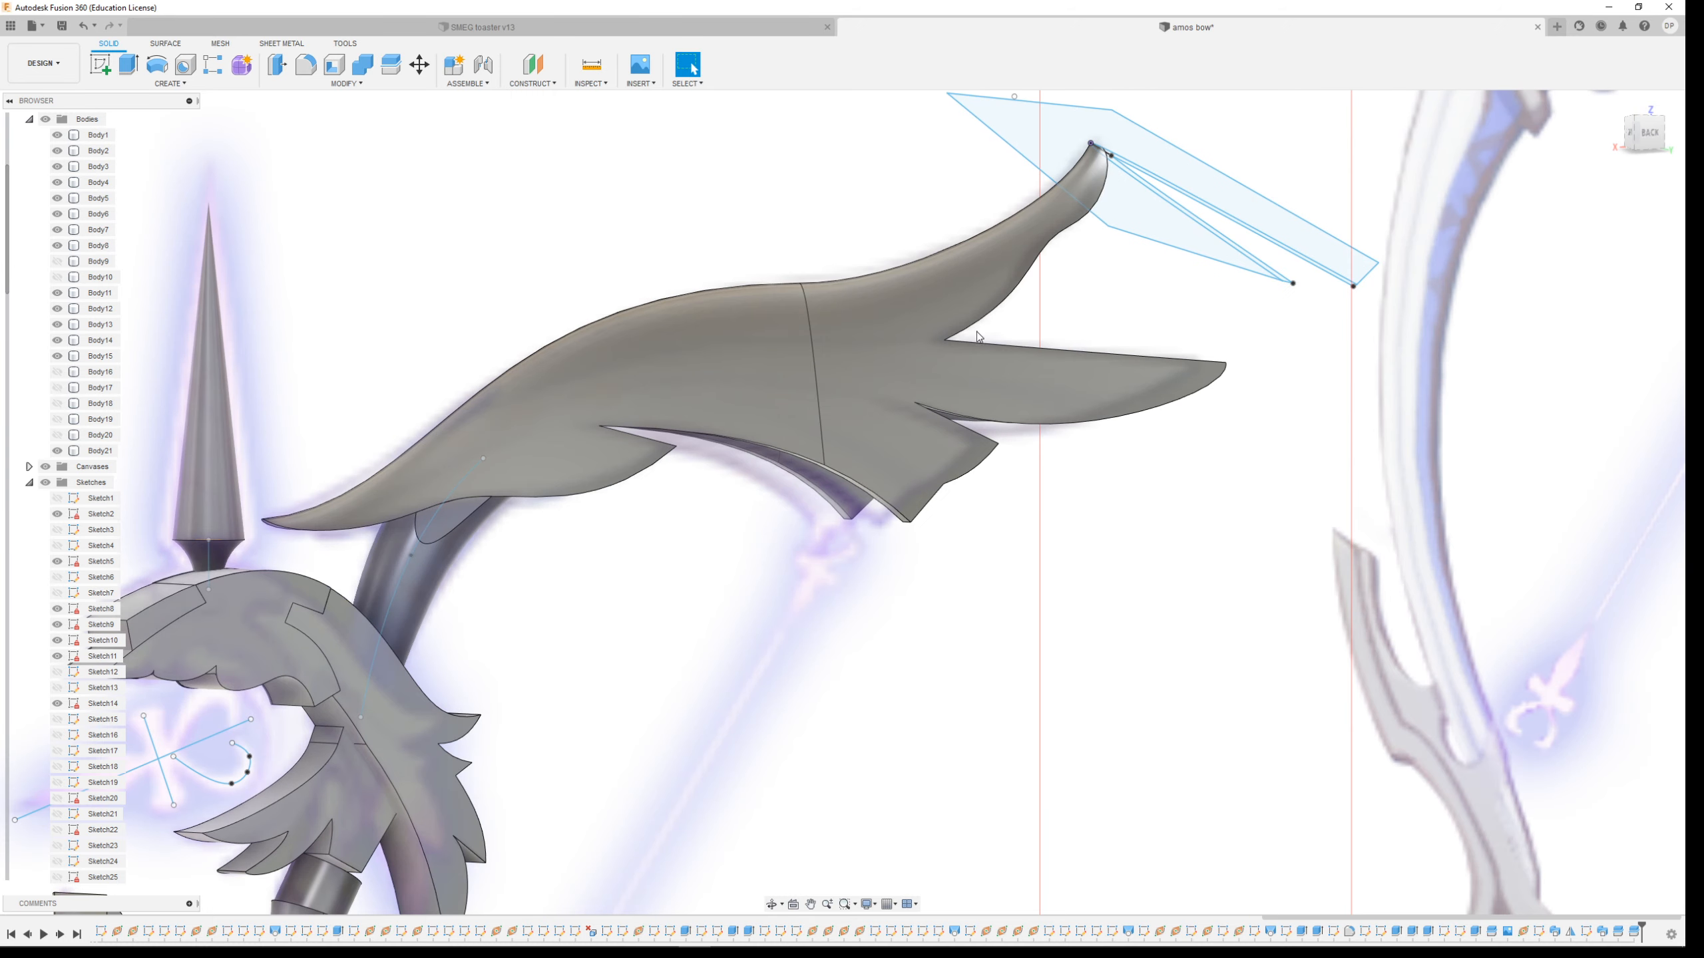
mouse_move(991, 433)
shift+middle_down()
mouse_move(1023, 431)
mouse_move(1033, 392)
mouse_move(1051, 402)
mouse_move(982, 392)
mouse_move(1043, 397)
shift+middle_up()
click(1056, 498)
scroll(1054, 504, down, 5)
scroll(1057, 504, down, 3)
scroll(1440, 167, up, 8)
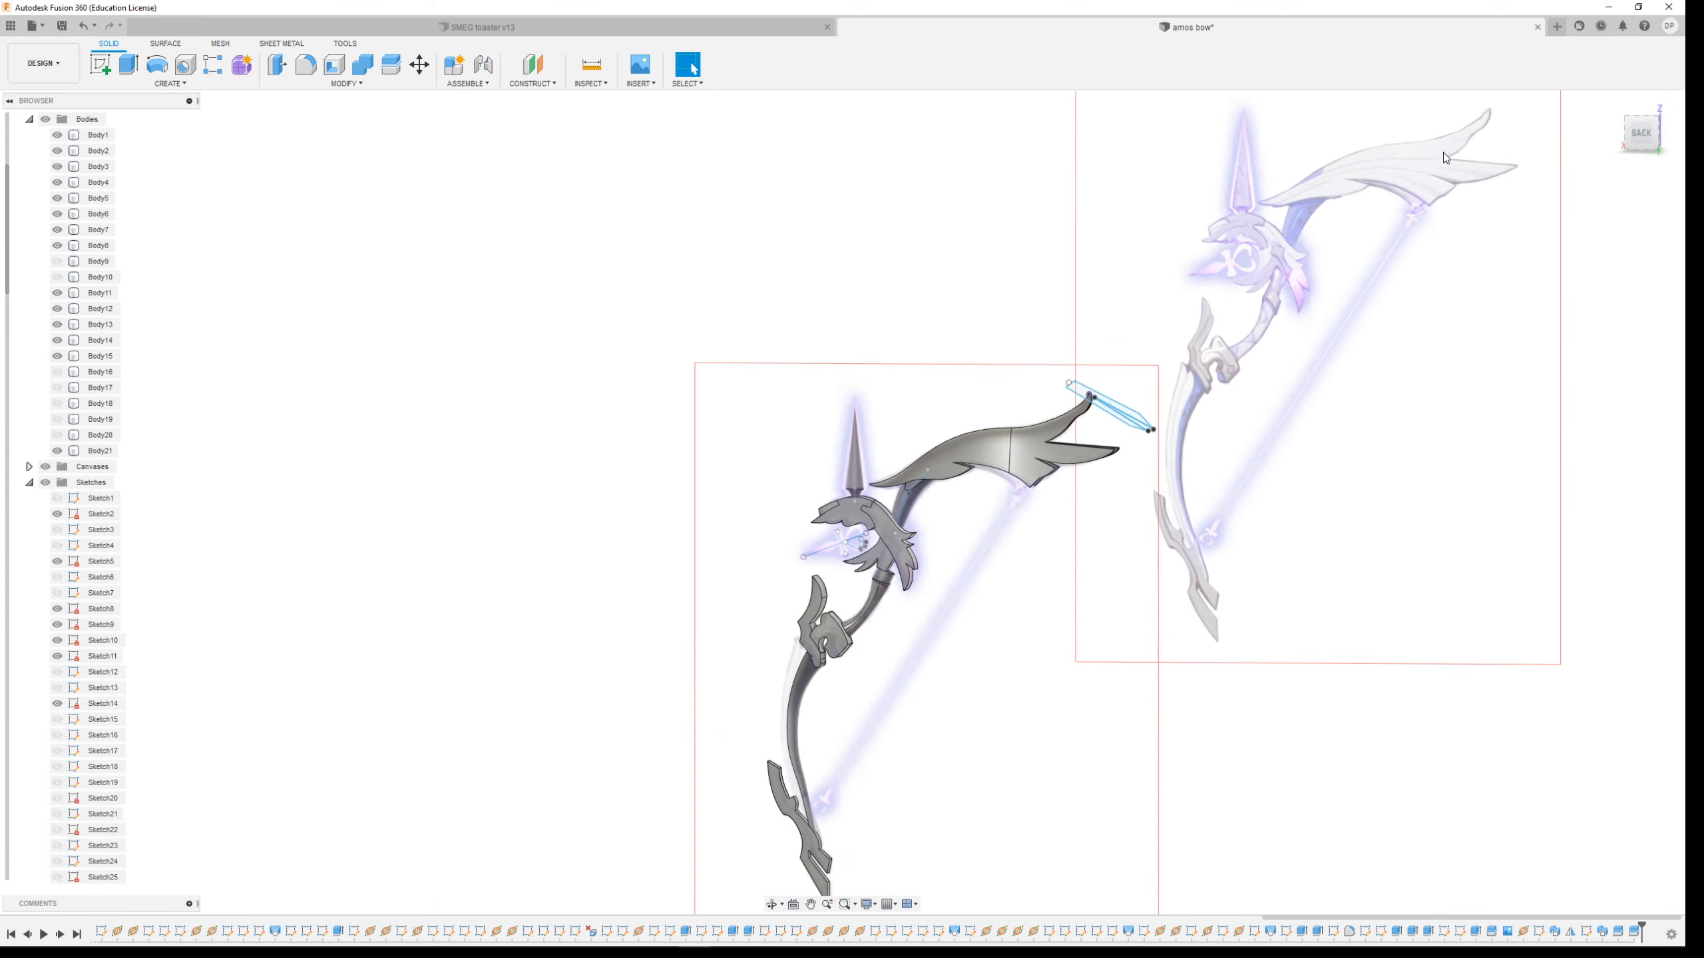
scroll(1452, 192, down, 5)
scroll(657, 712, up, 6)
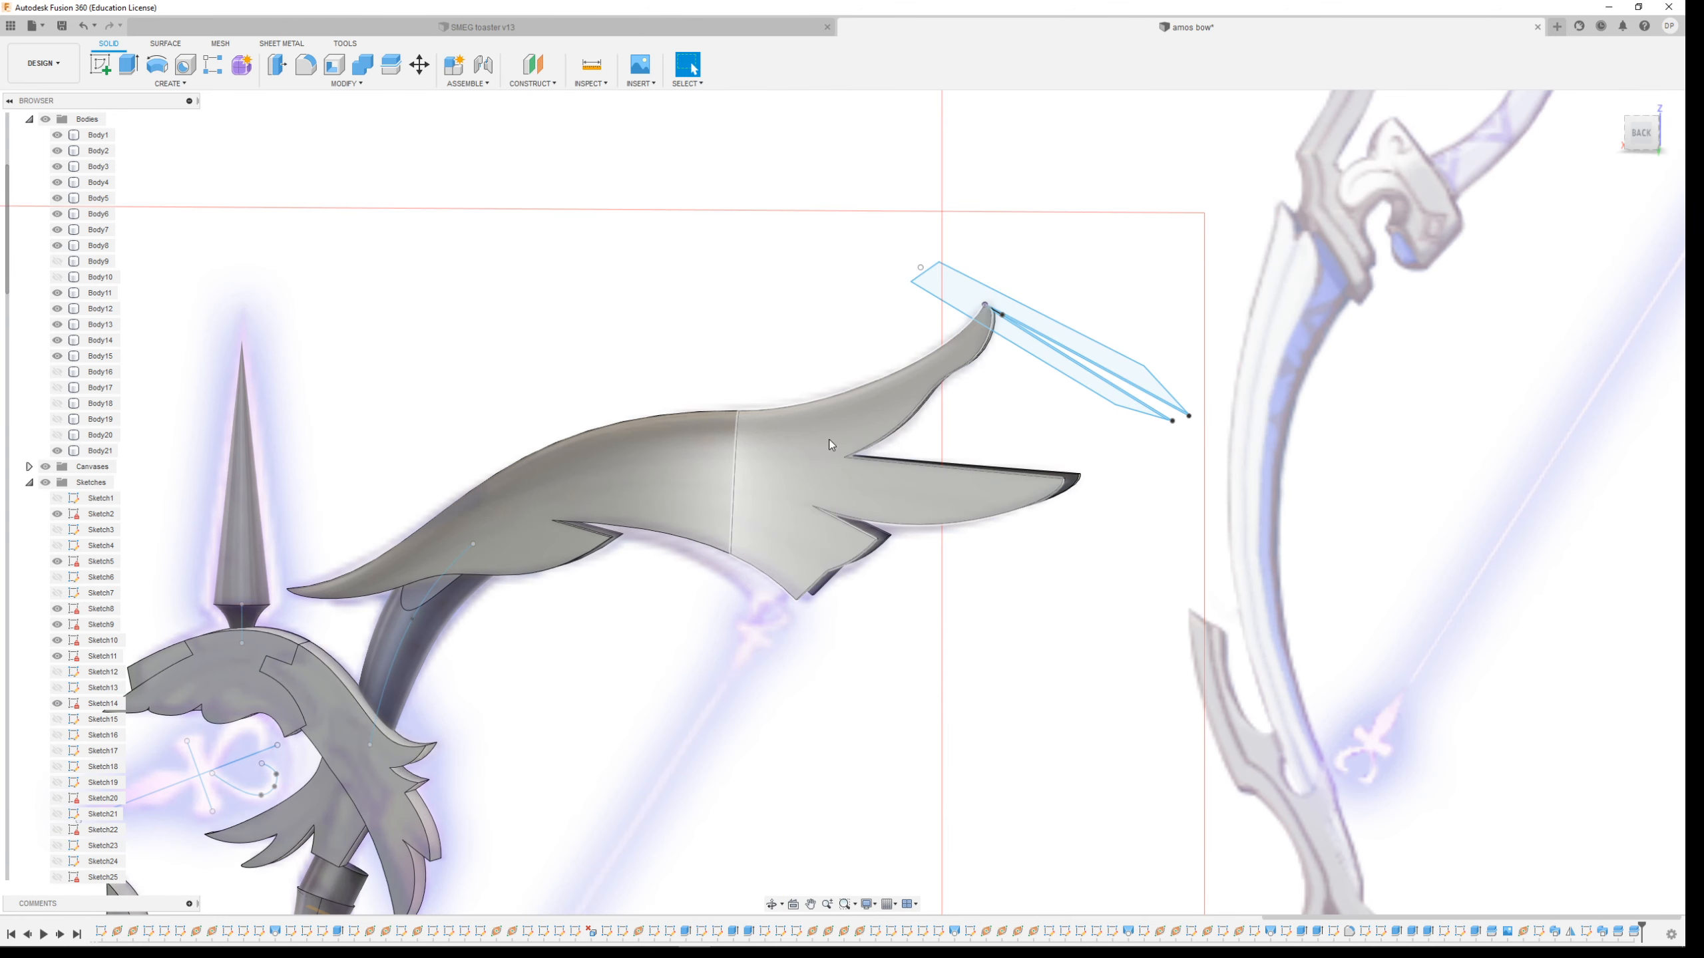
Start a new sketch on the bow's reference plane
click(96, 64)
scroll(711, 427, down, 5)
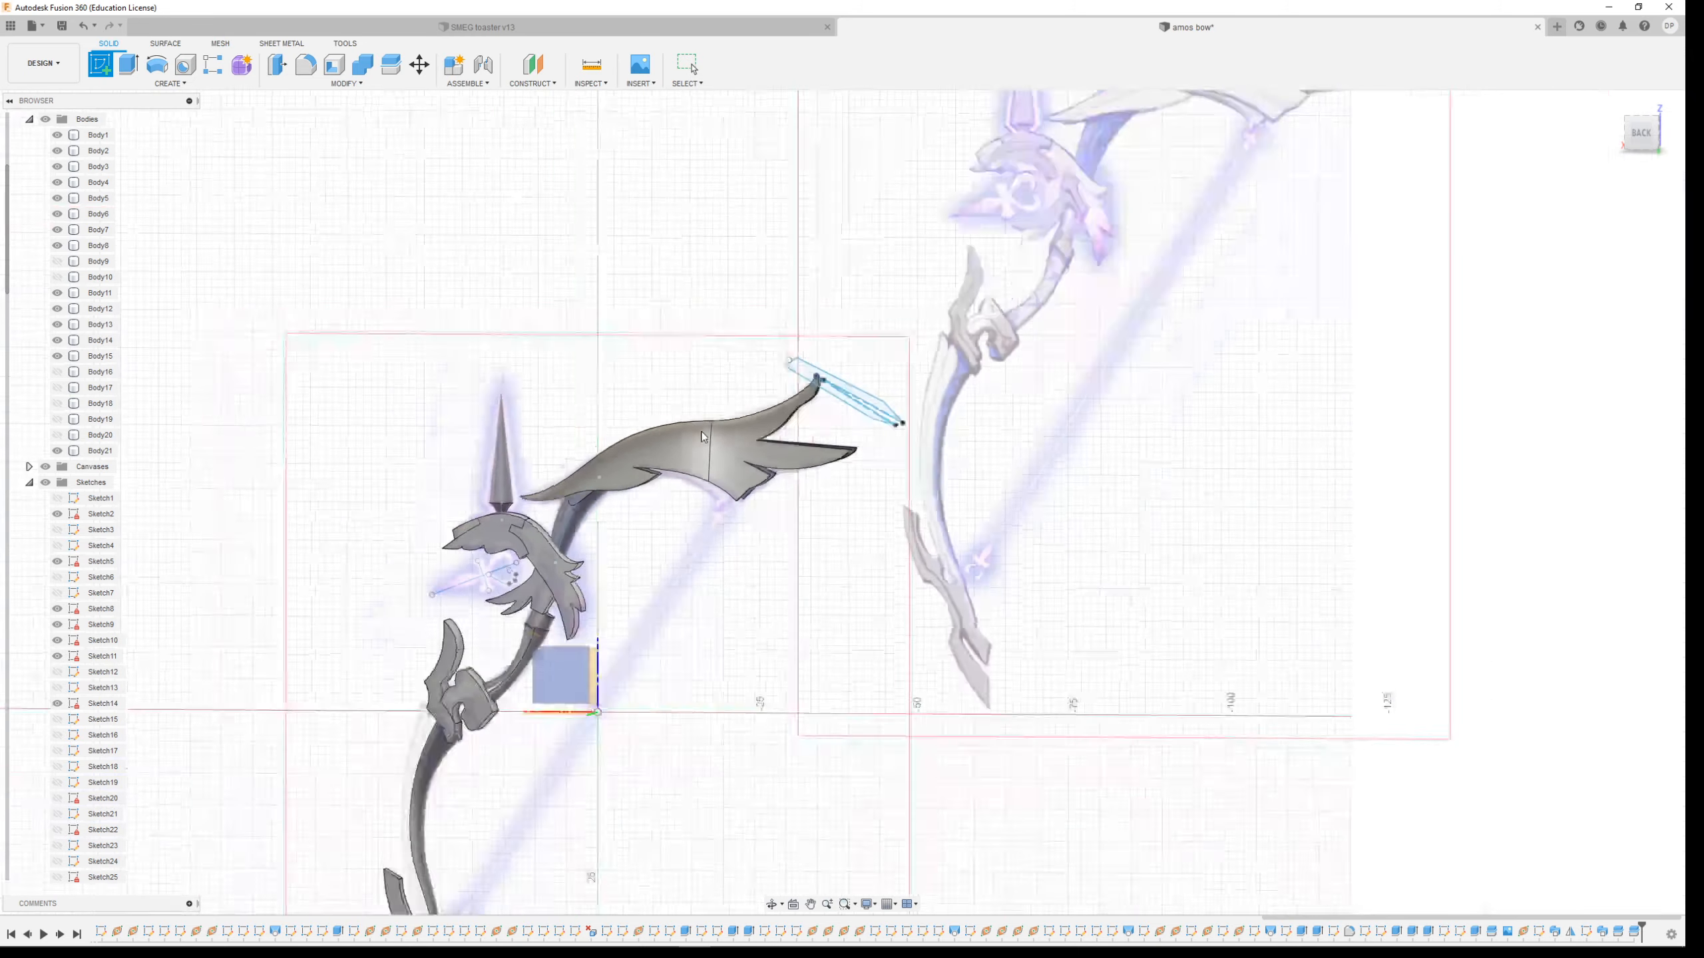
click(591, 619)
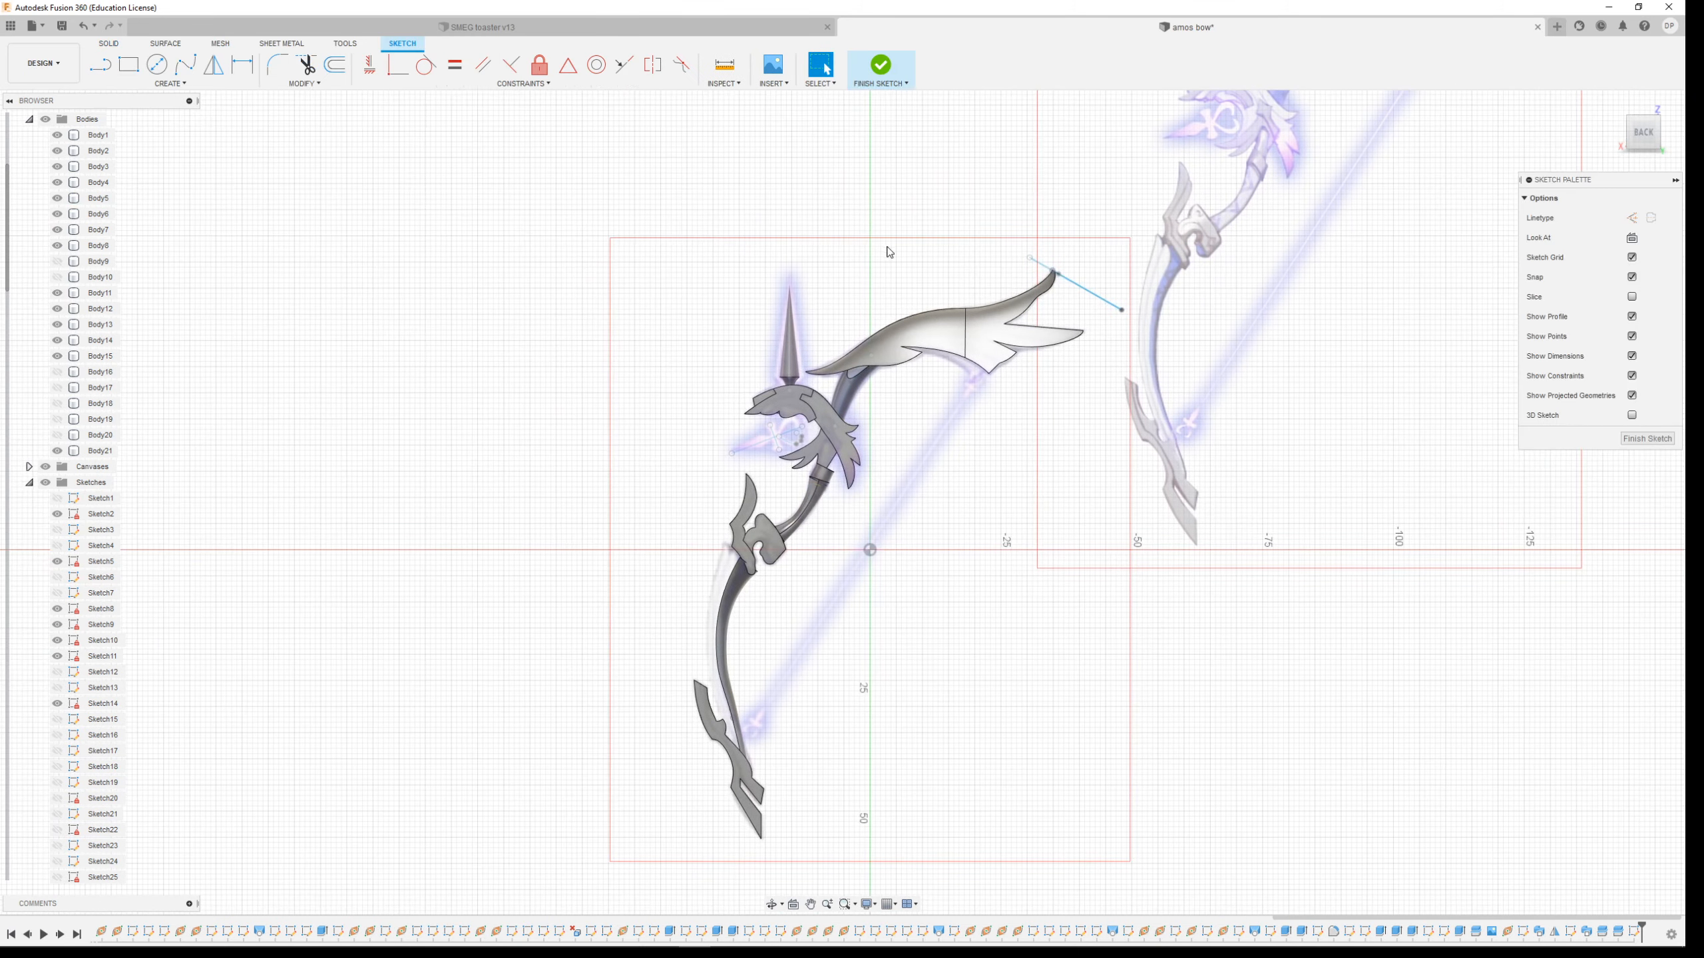
scroll(970, 277, up, 4)
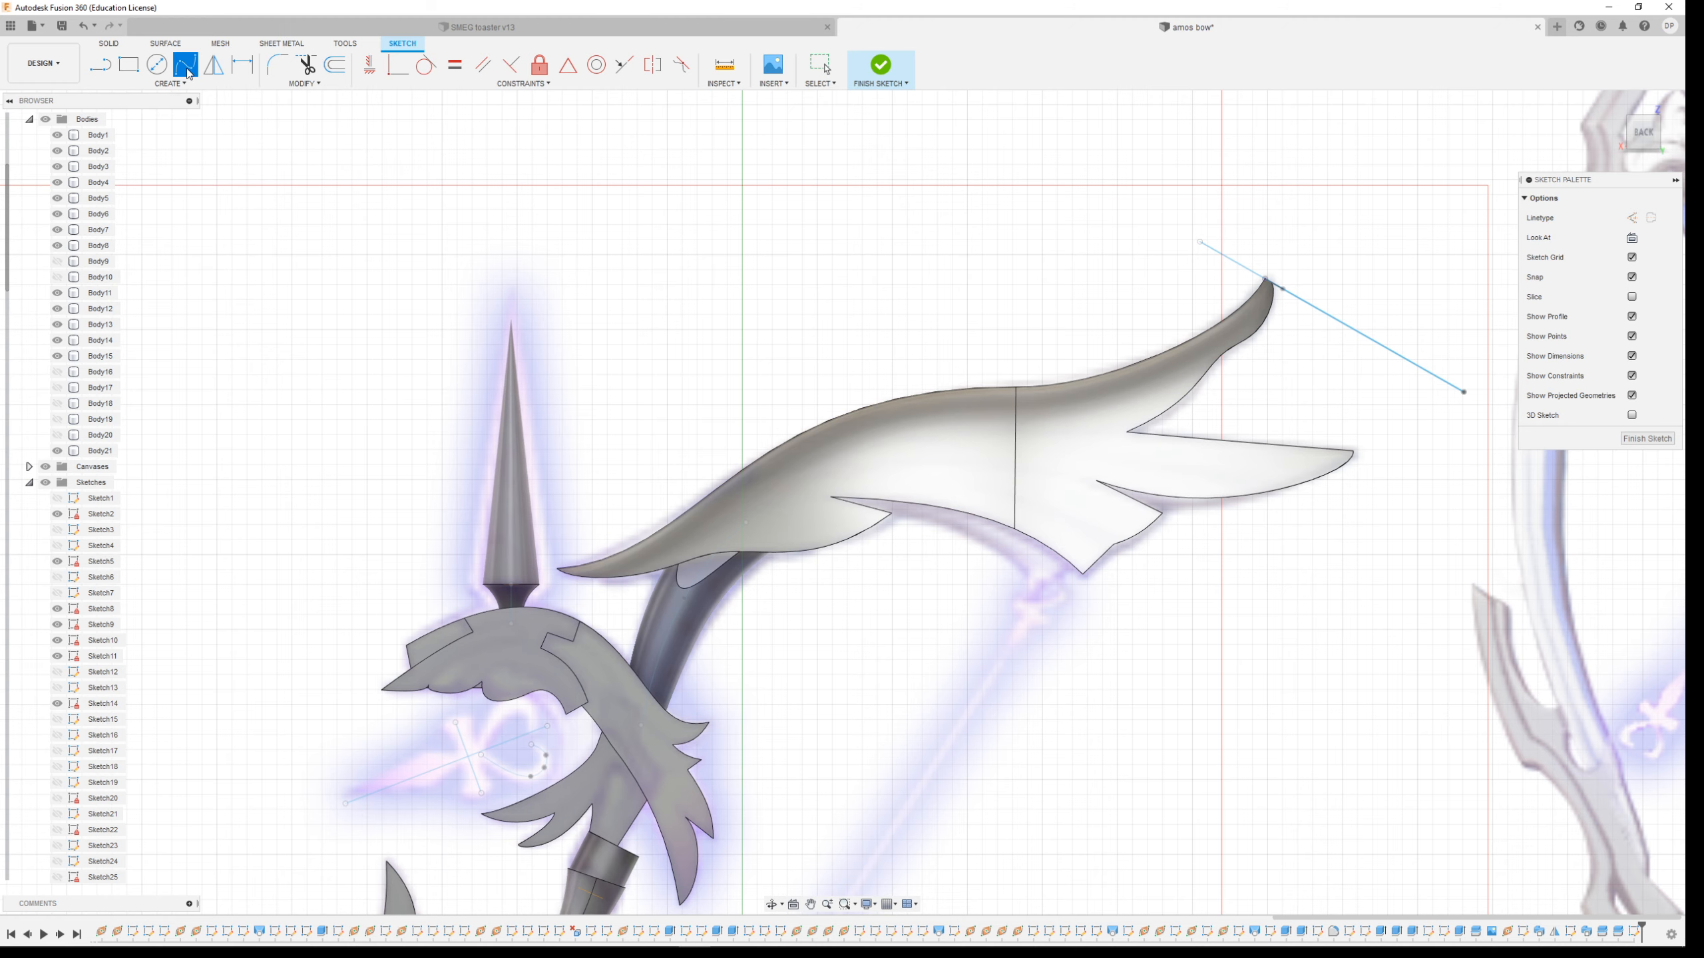
click(186, 70)
scroll(621, 611, up, 3)
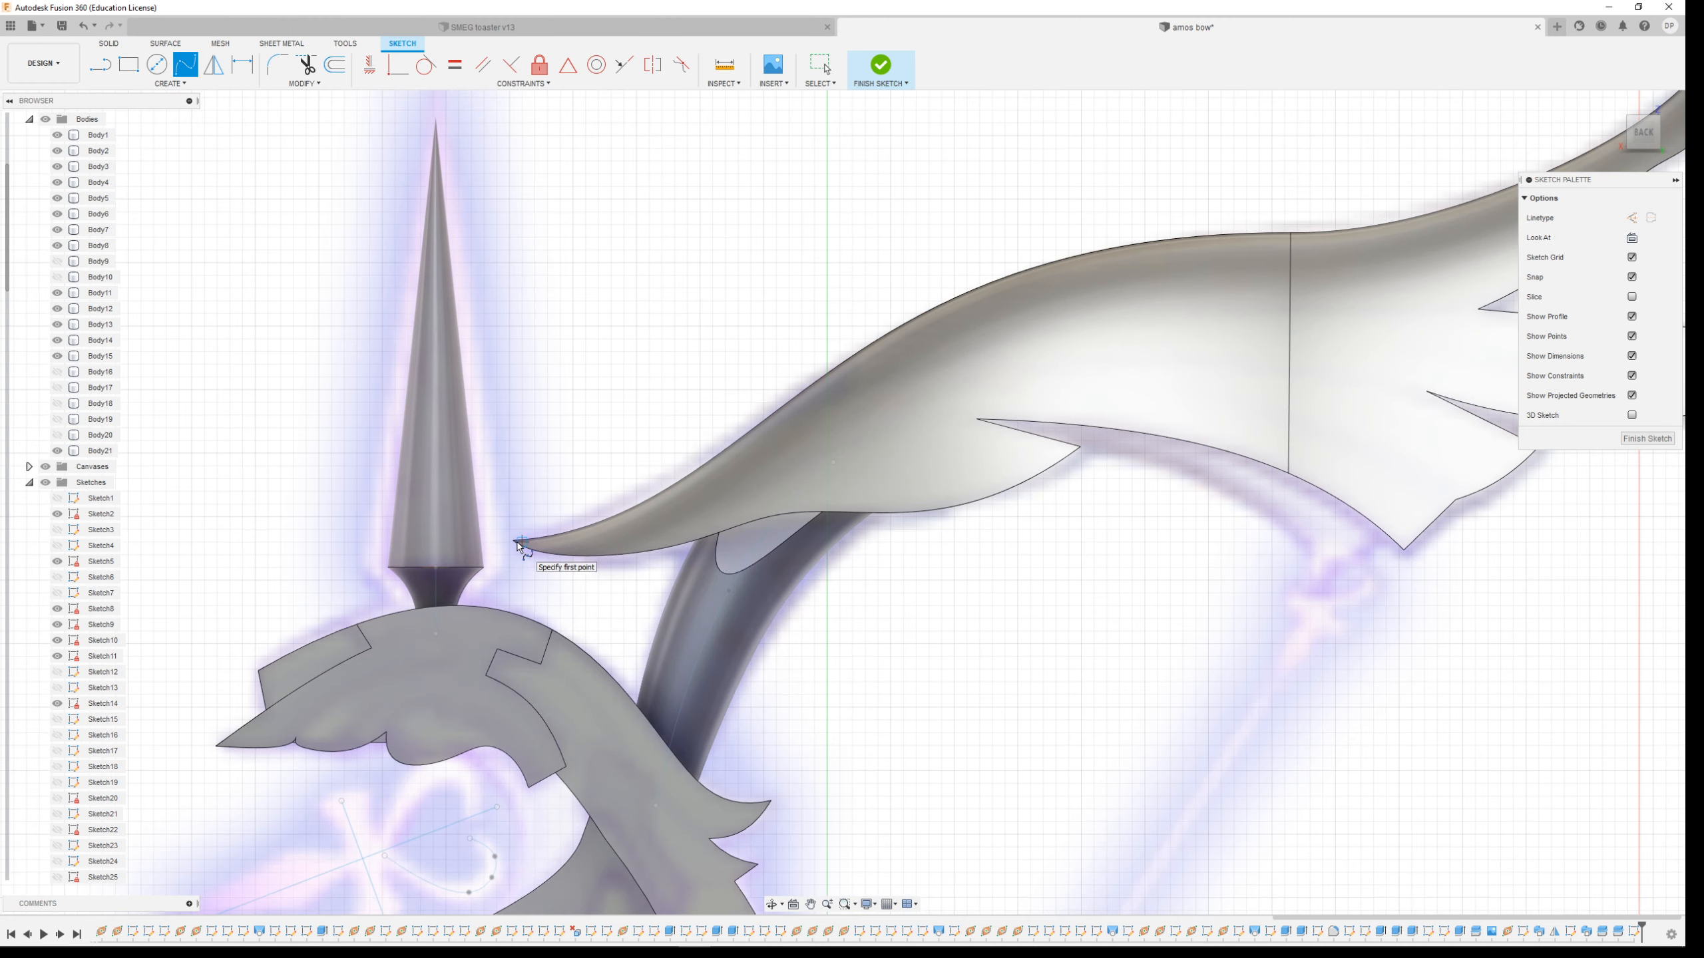
key(Escape)
Project the two upper limb faces into the sketch
click(170, 83)
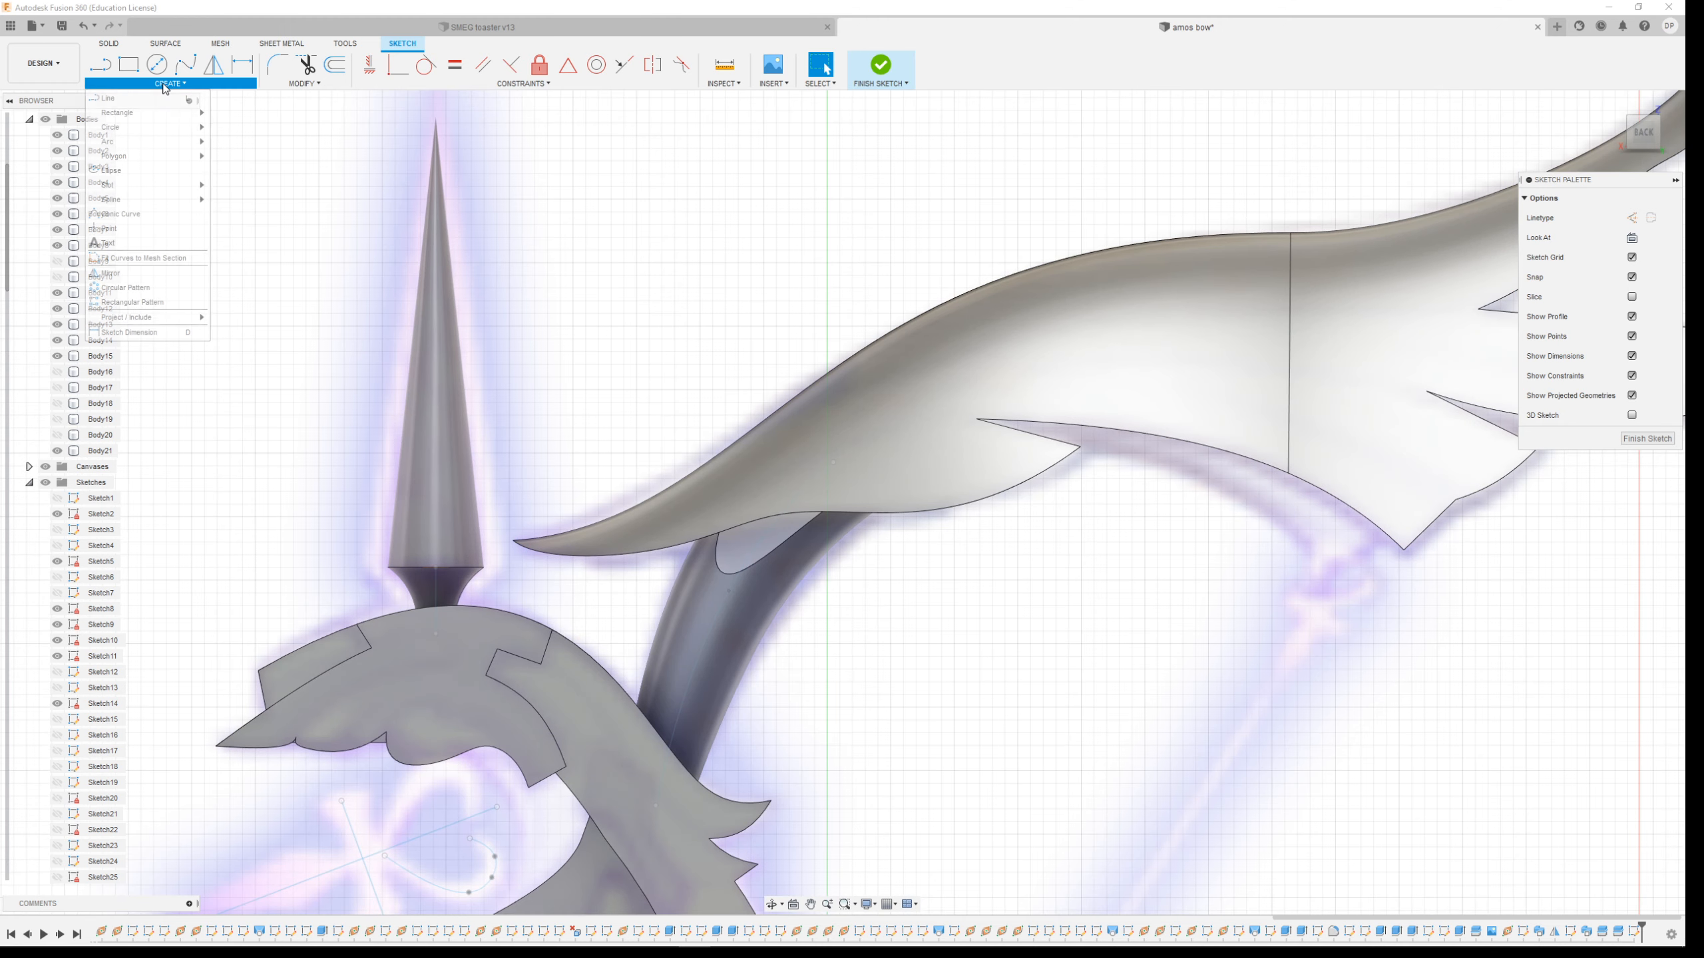
mouse_move(149, 318)
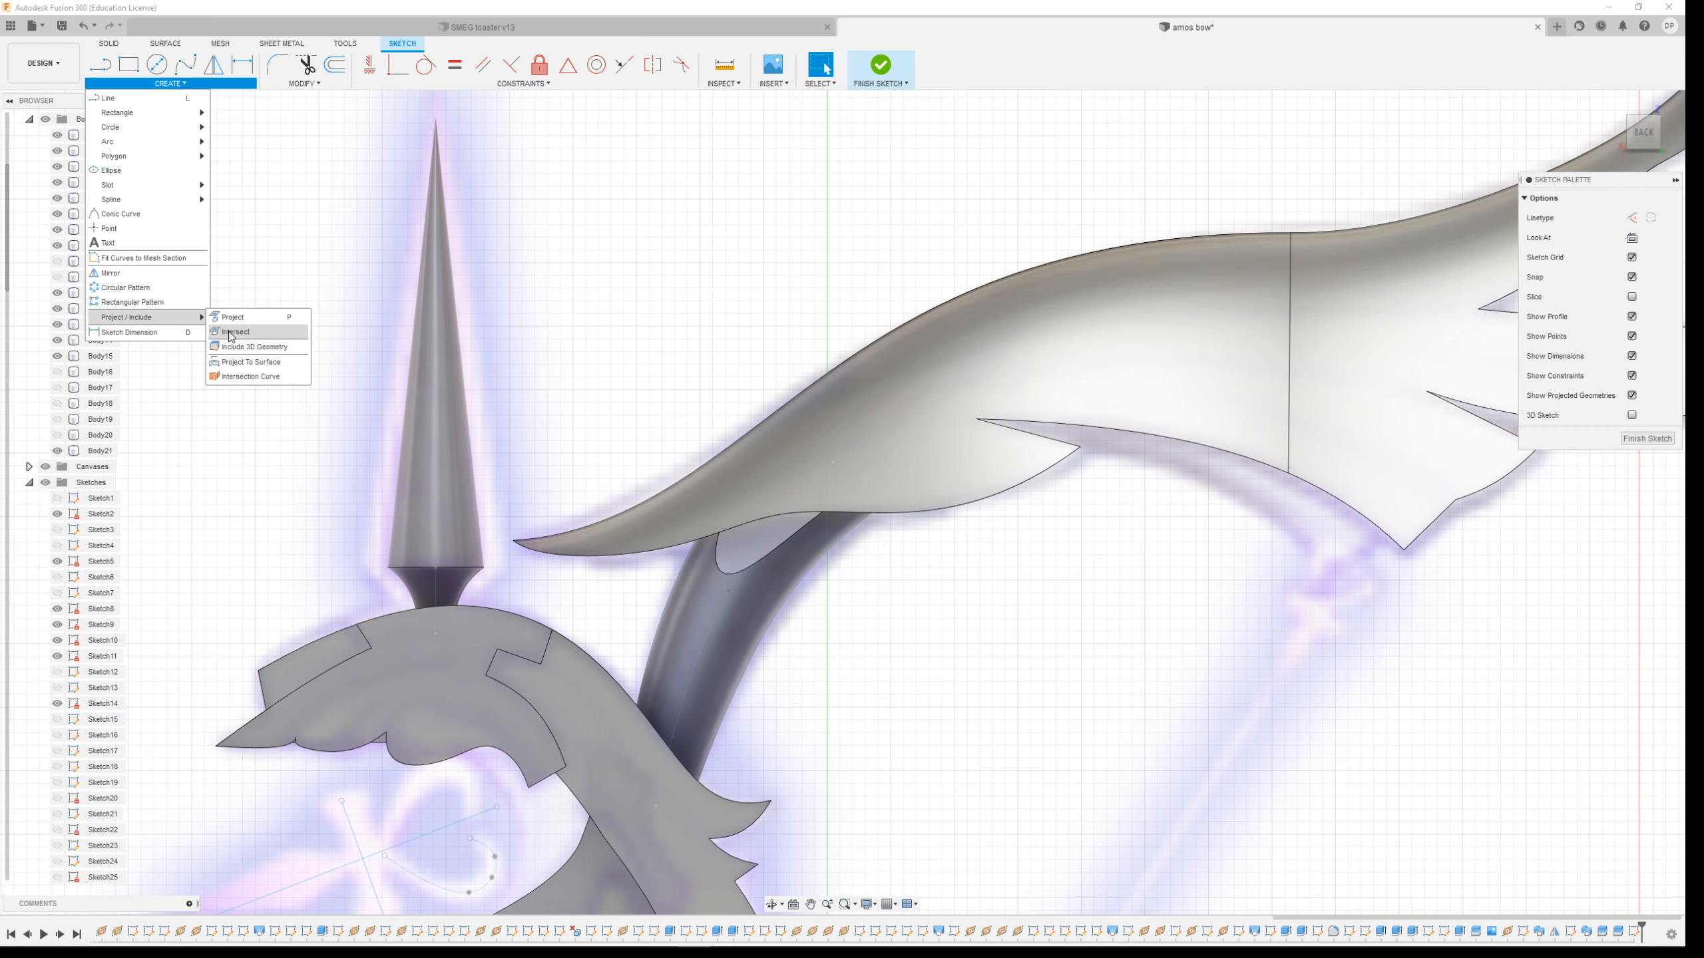
click(234, 319)
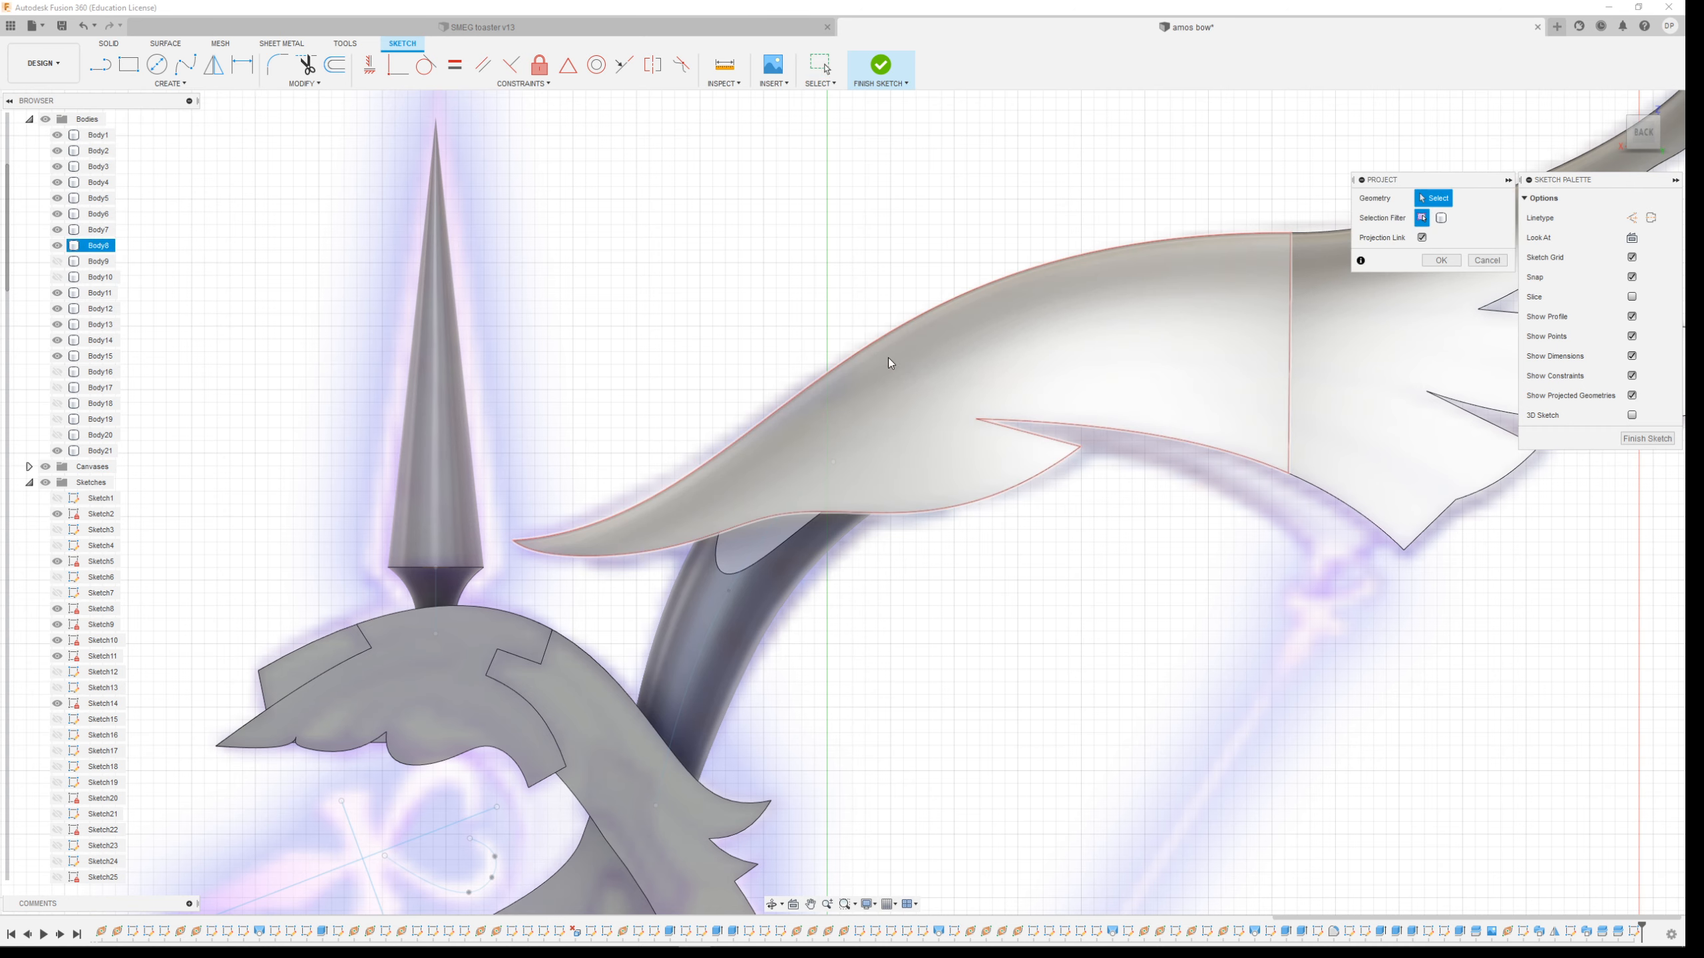
click(922, 380)
scroll(922, 382, down, 3)
click(1375, 376)
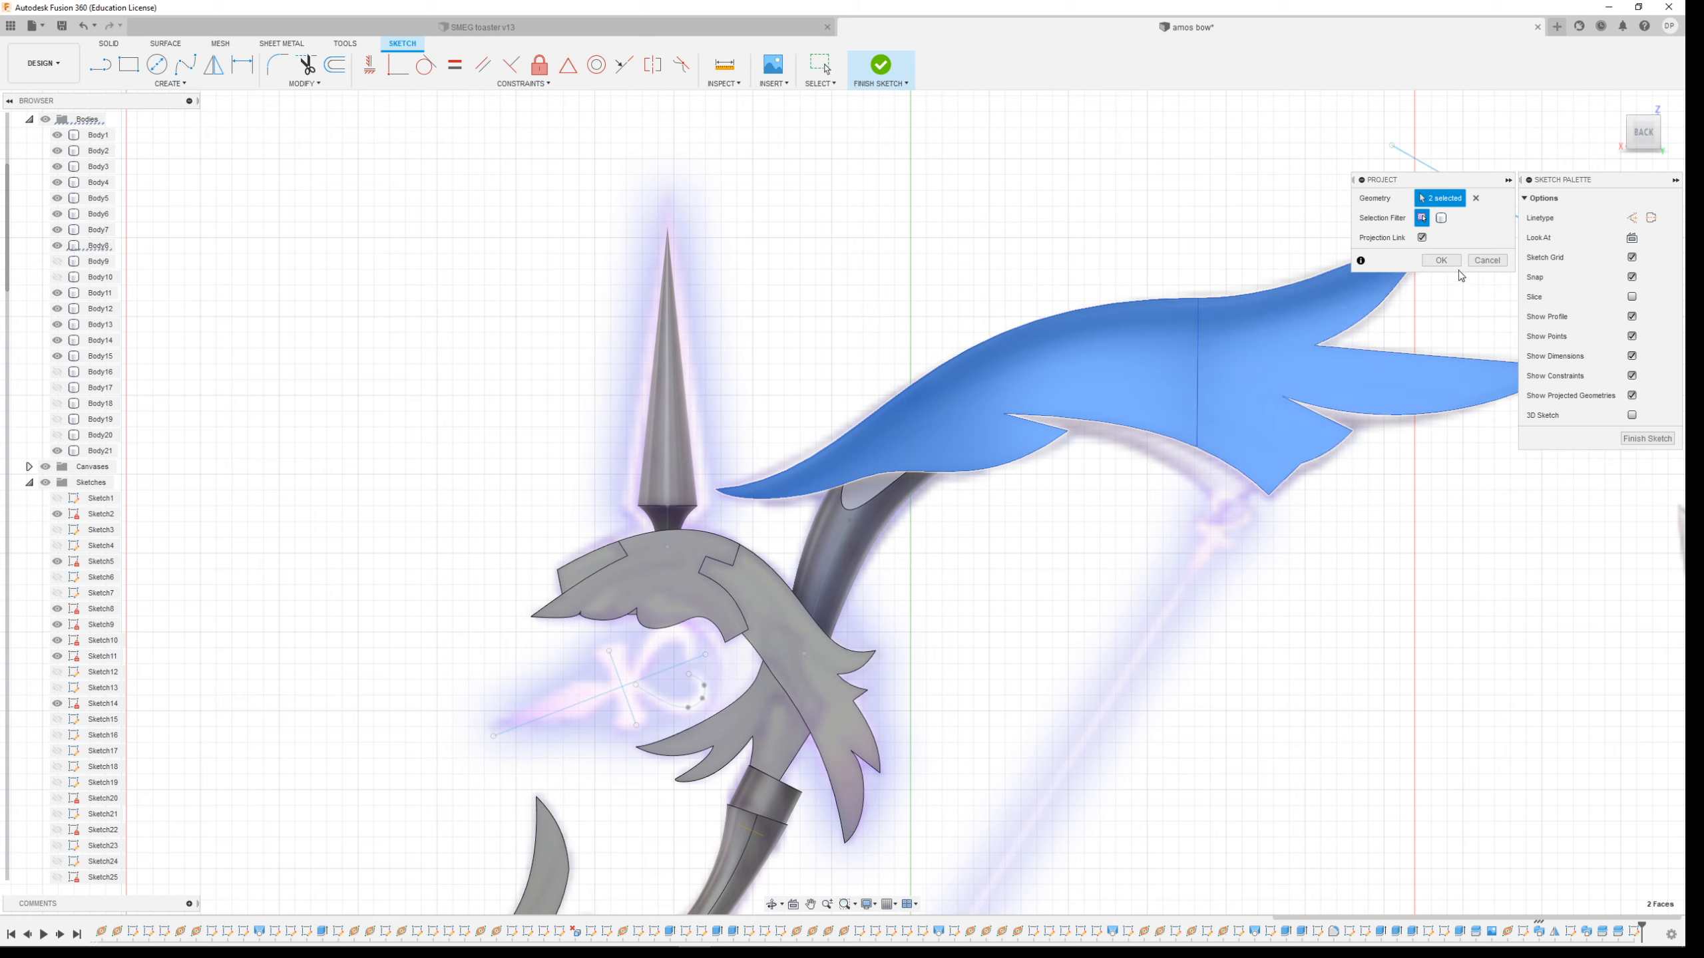
click(1449, 261)
key(Escape)
Draw a fit point spline along the middle of the upper limb, from its base out to the inner tip
scroll(993, 406, up, 5)
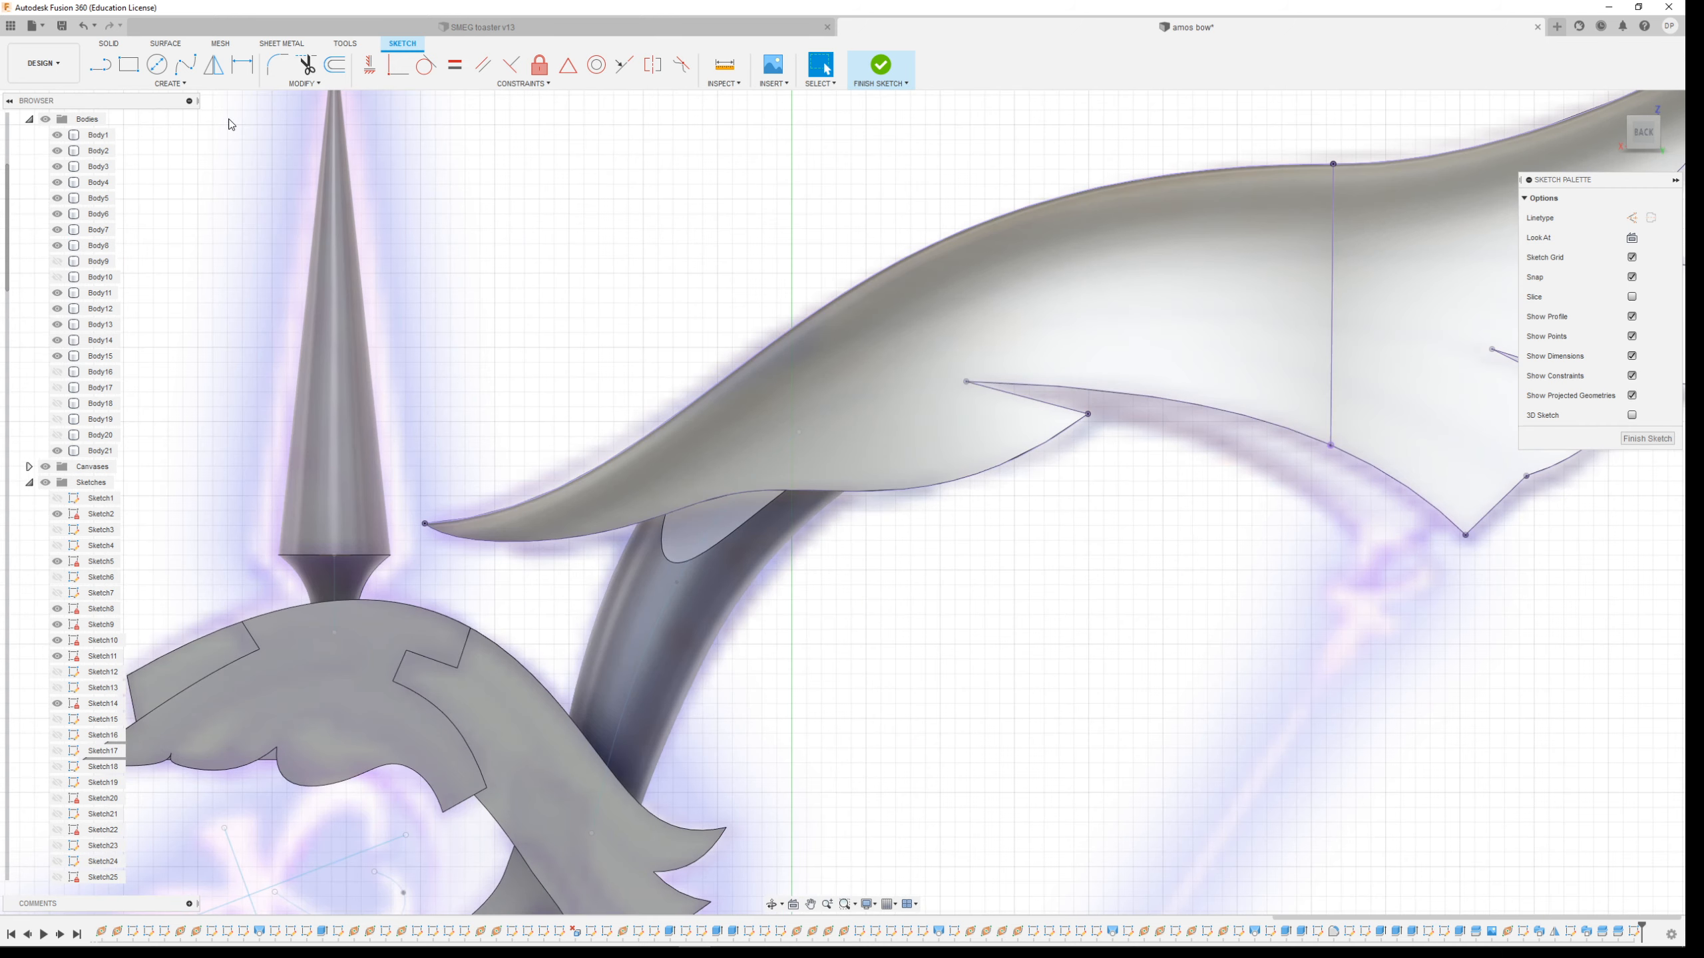
click(186, 65)
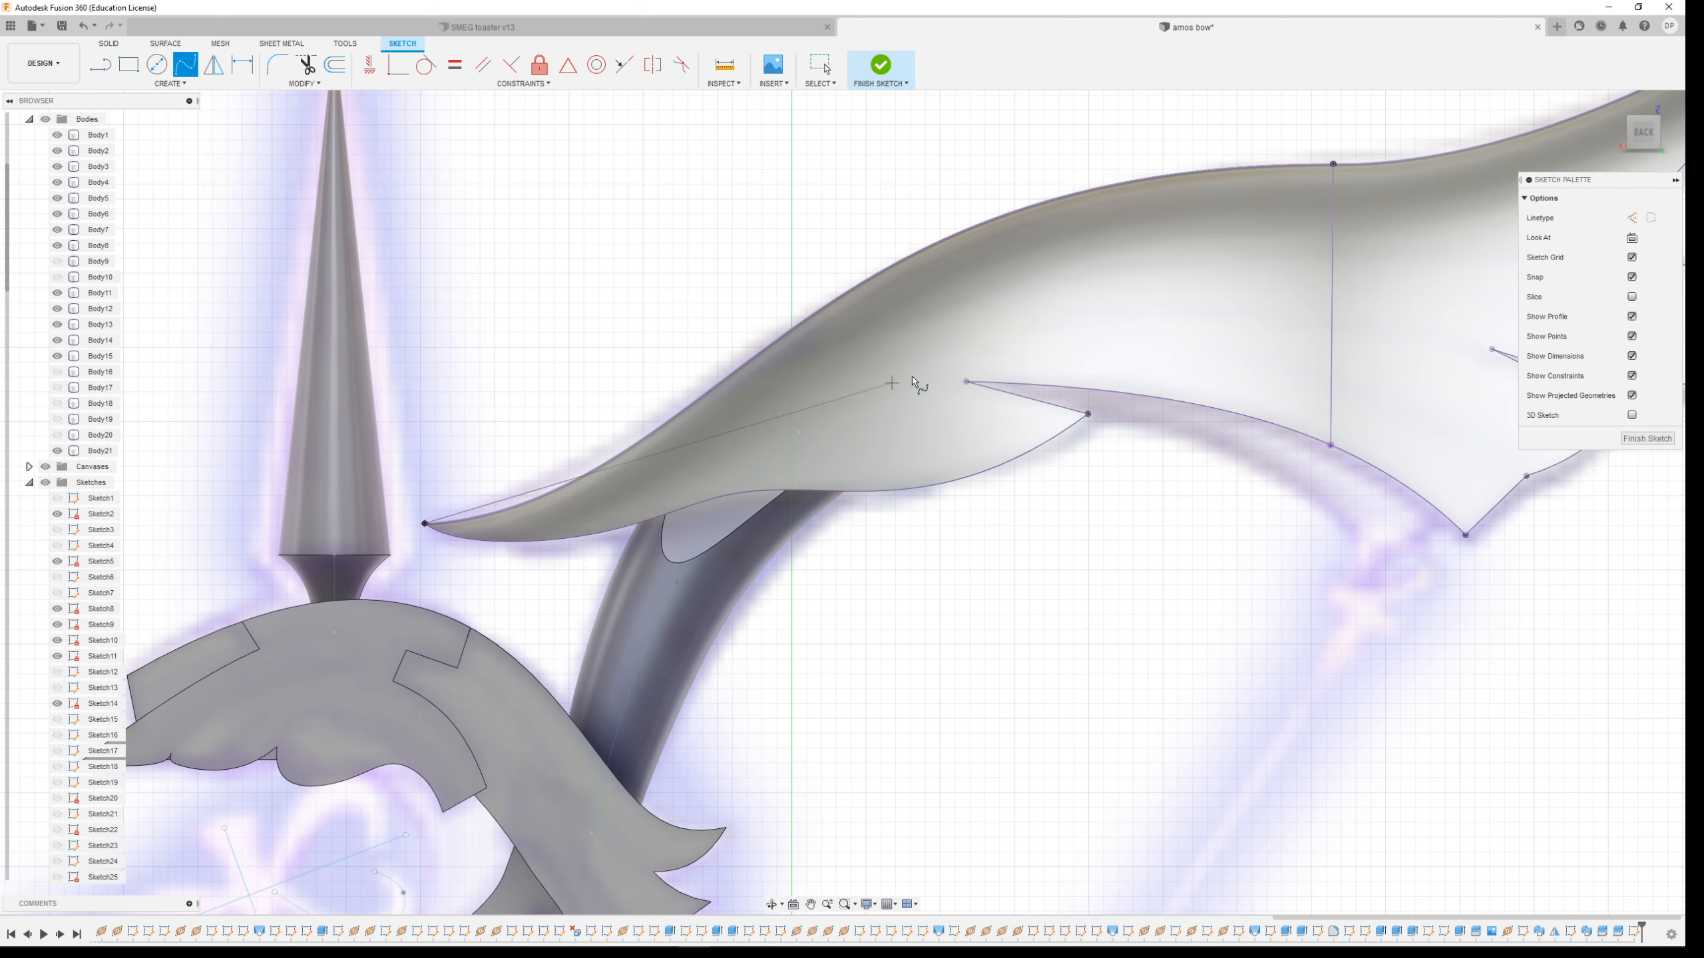
click(732, 450)
click(1110, 267)
scroll(677, 382, down, 3)
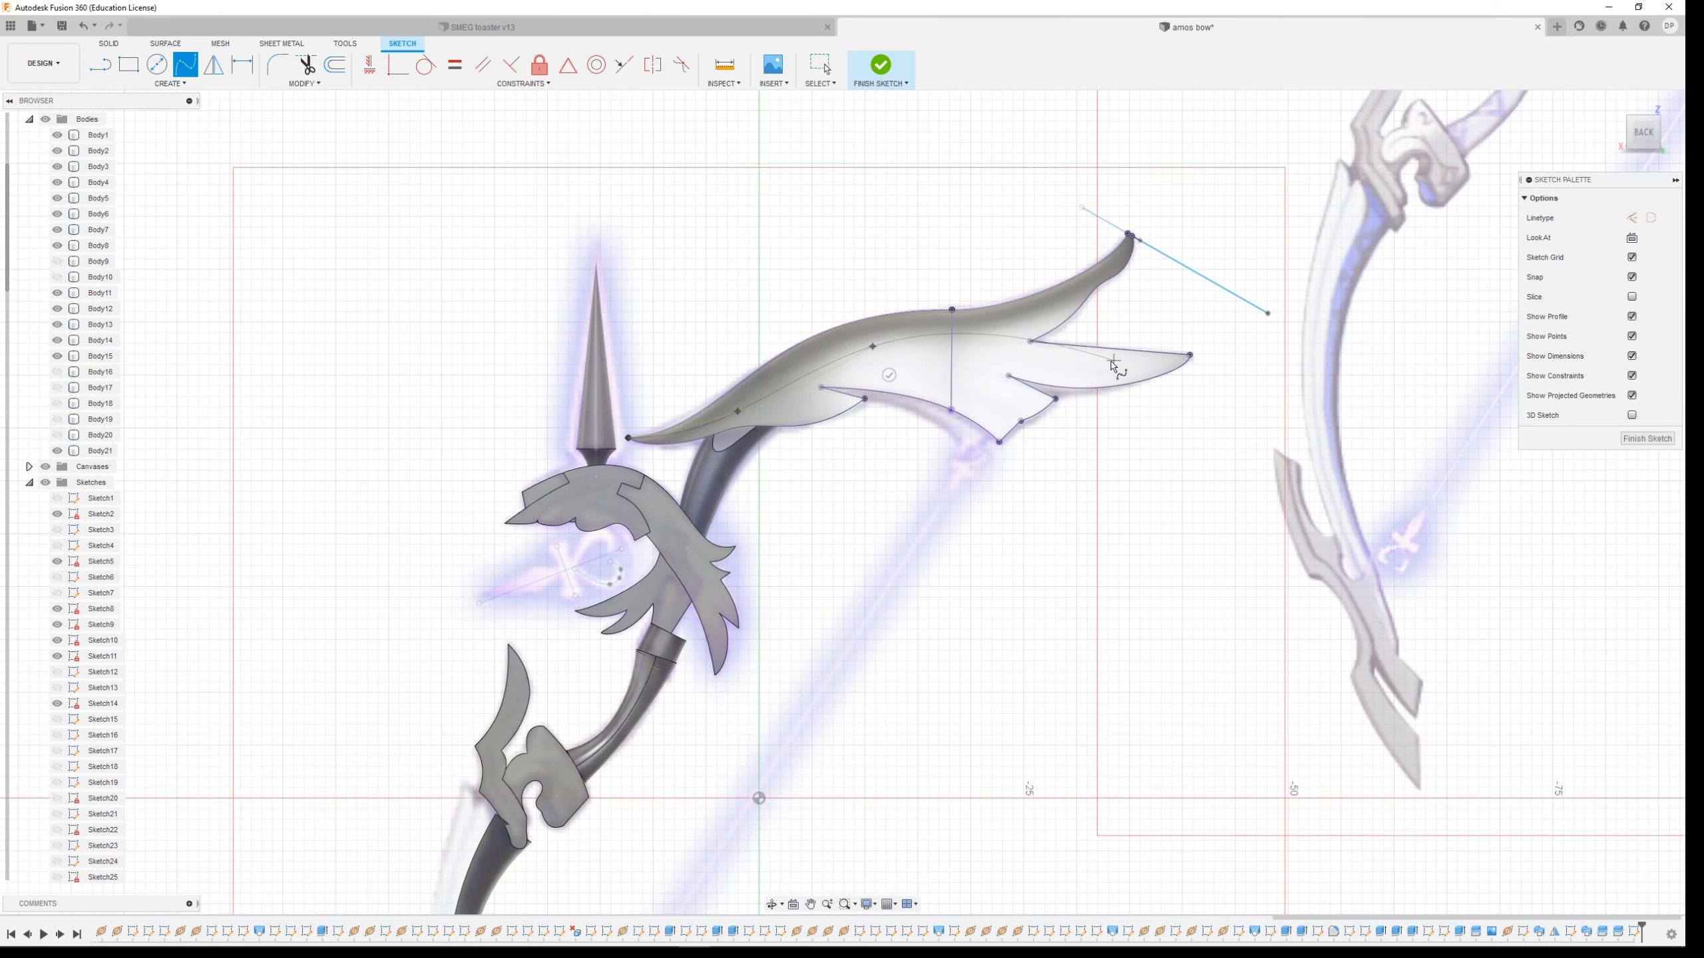
scroll(1110, 368, up, 1)
click(1000, 334)
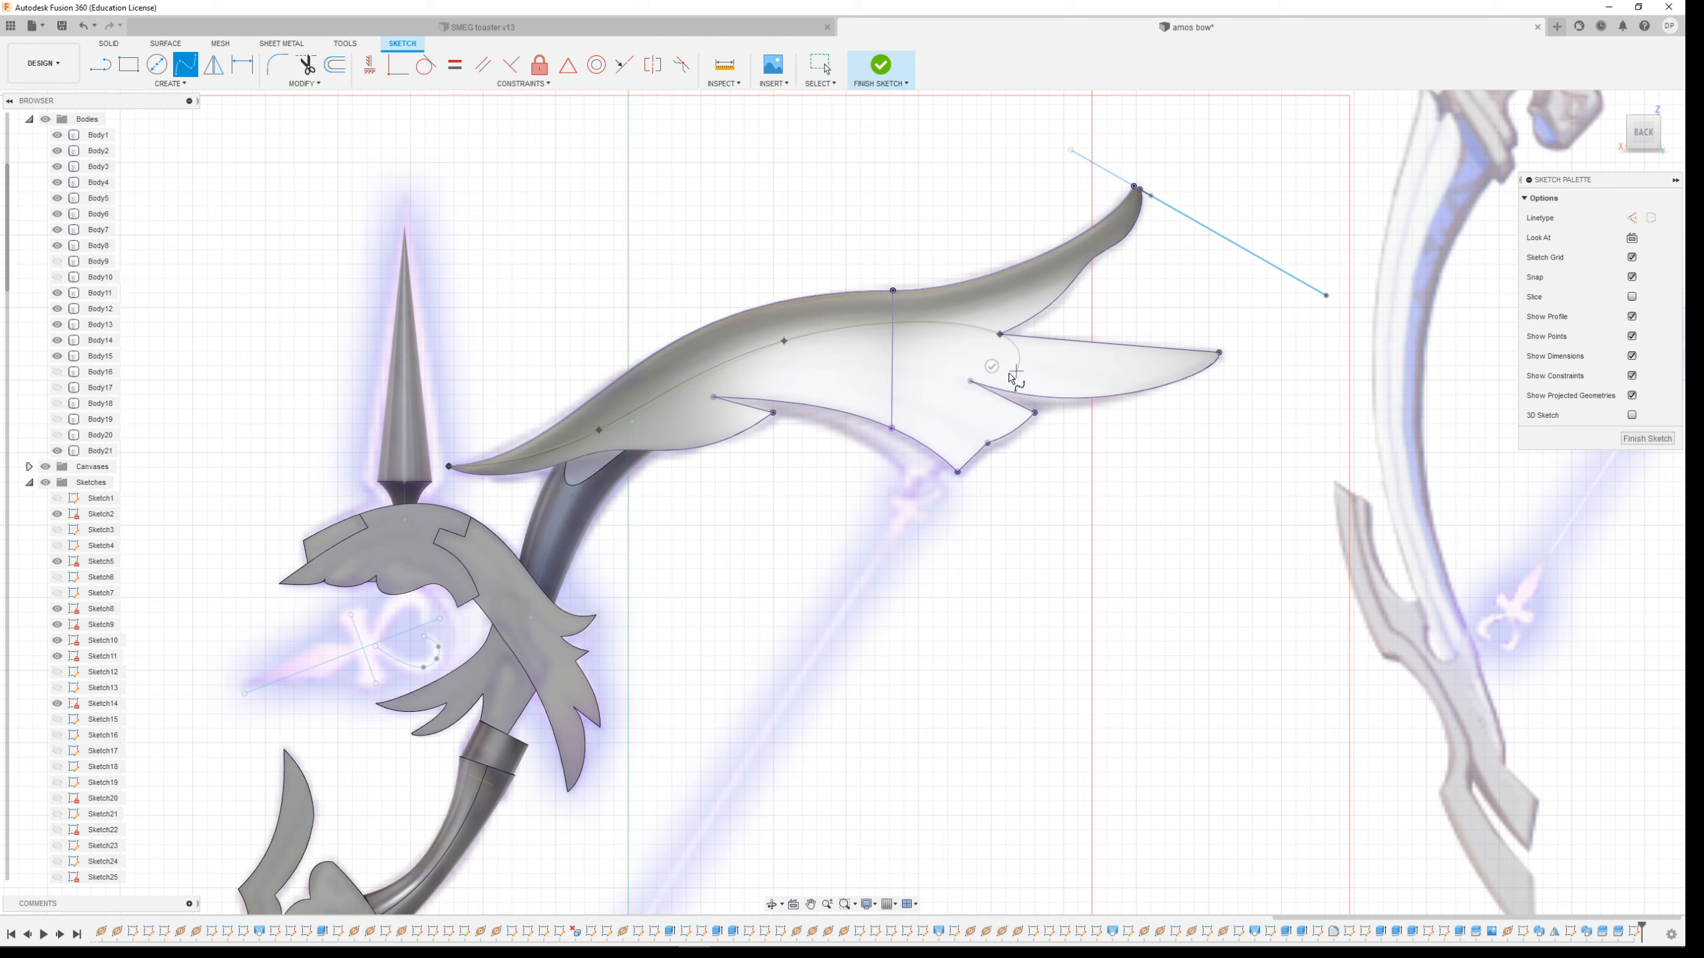
scroll(1064, 372, down, 2)
scroll(1073, 372, up, 4)
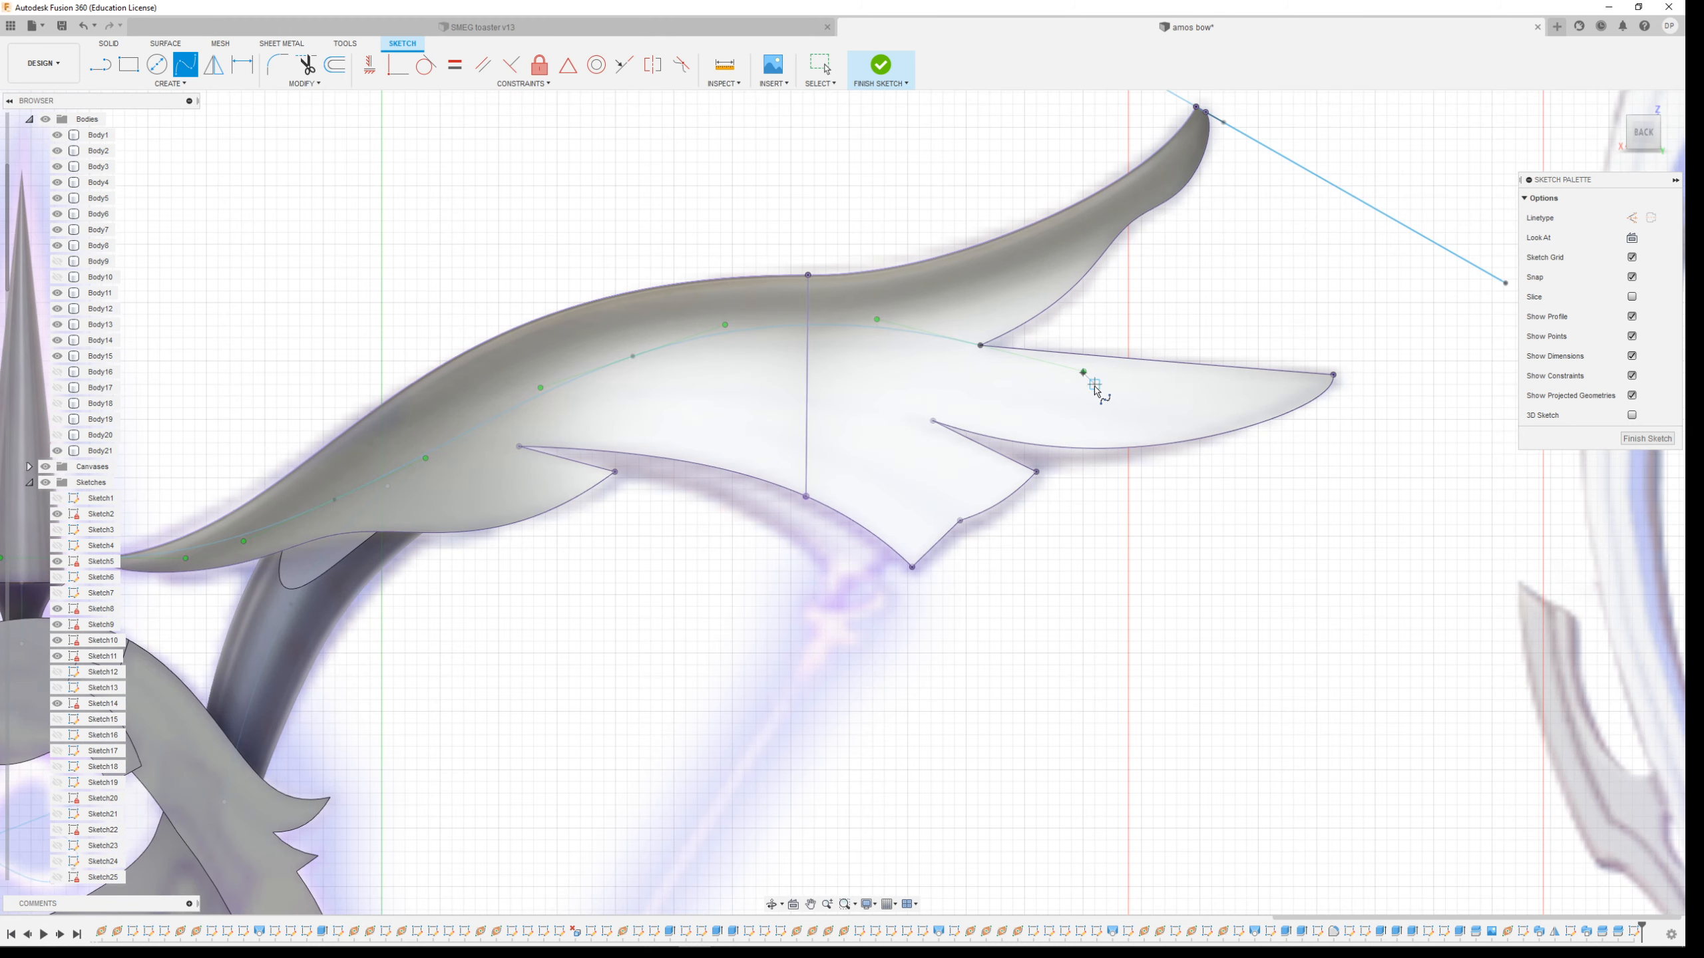
key(Escape)
Adjust two of the spline's points to smooth the curve, then finish the sketch
drag(1084, 374, 1086, 355)
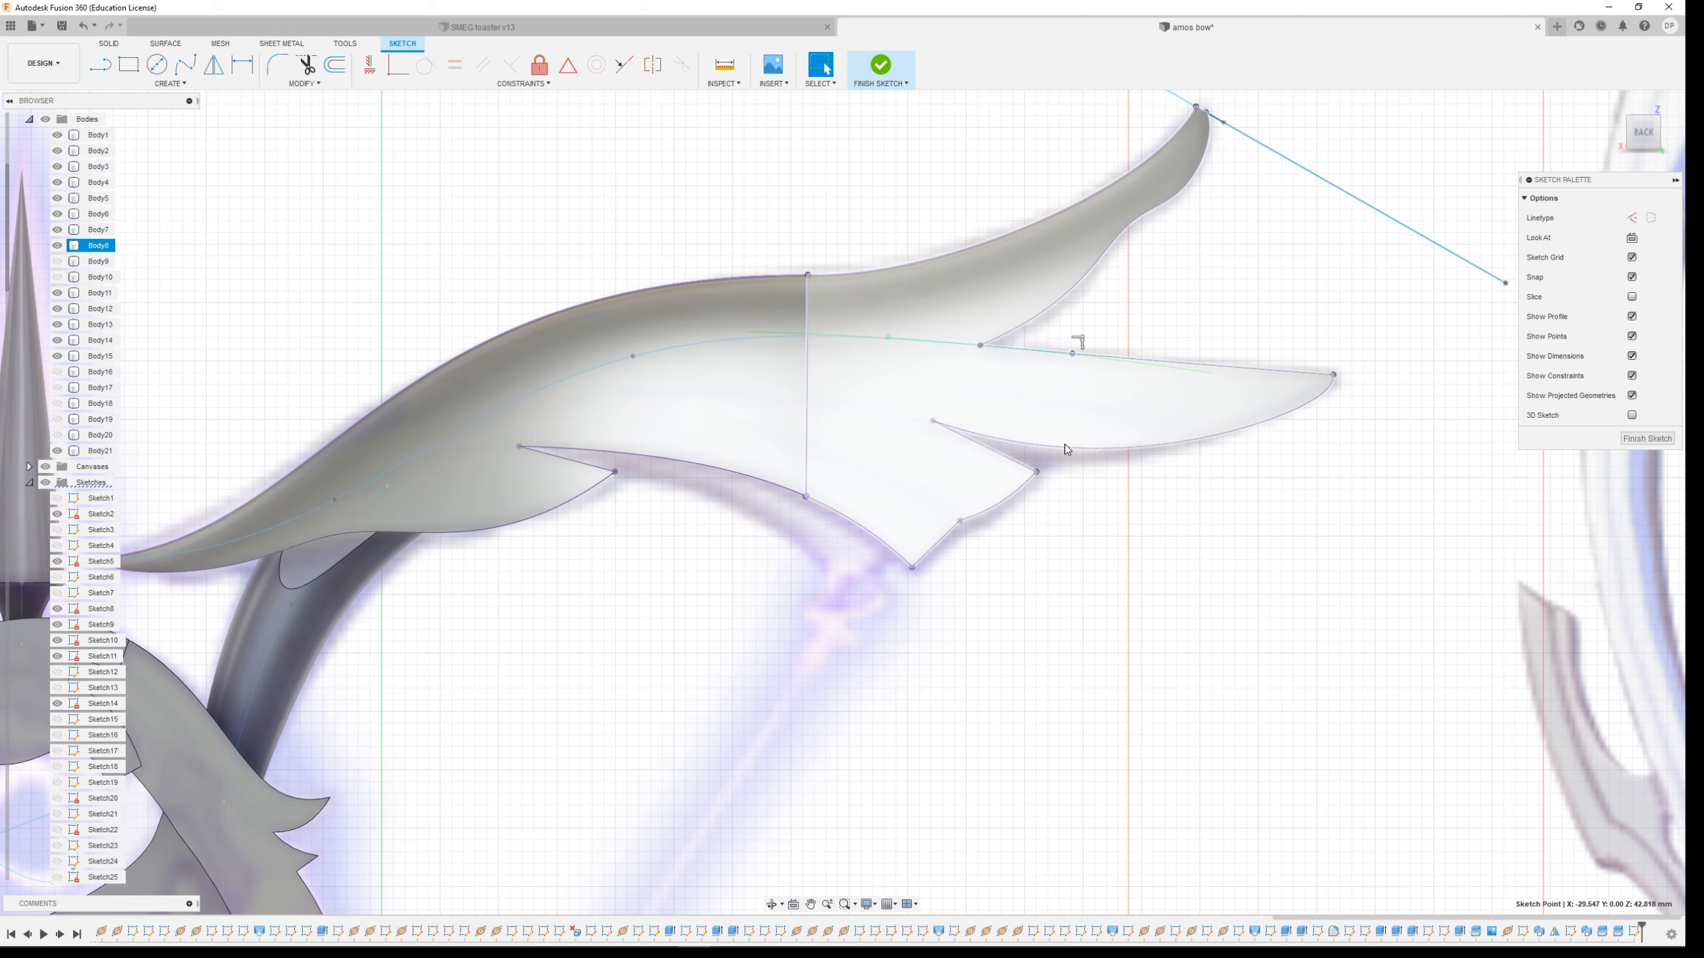
shift+middle_drag(1078, 427, 1057, 450)
click(630, 241)
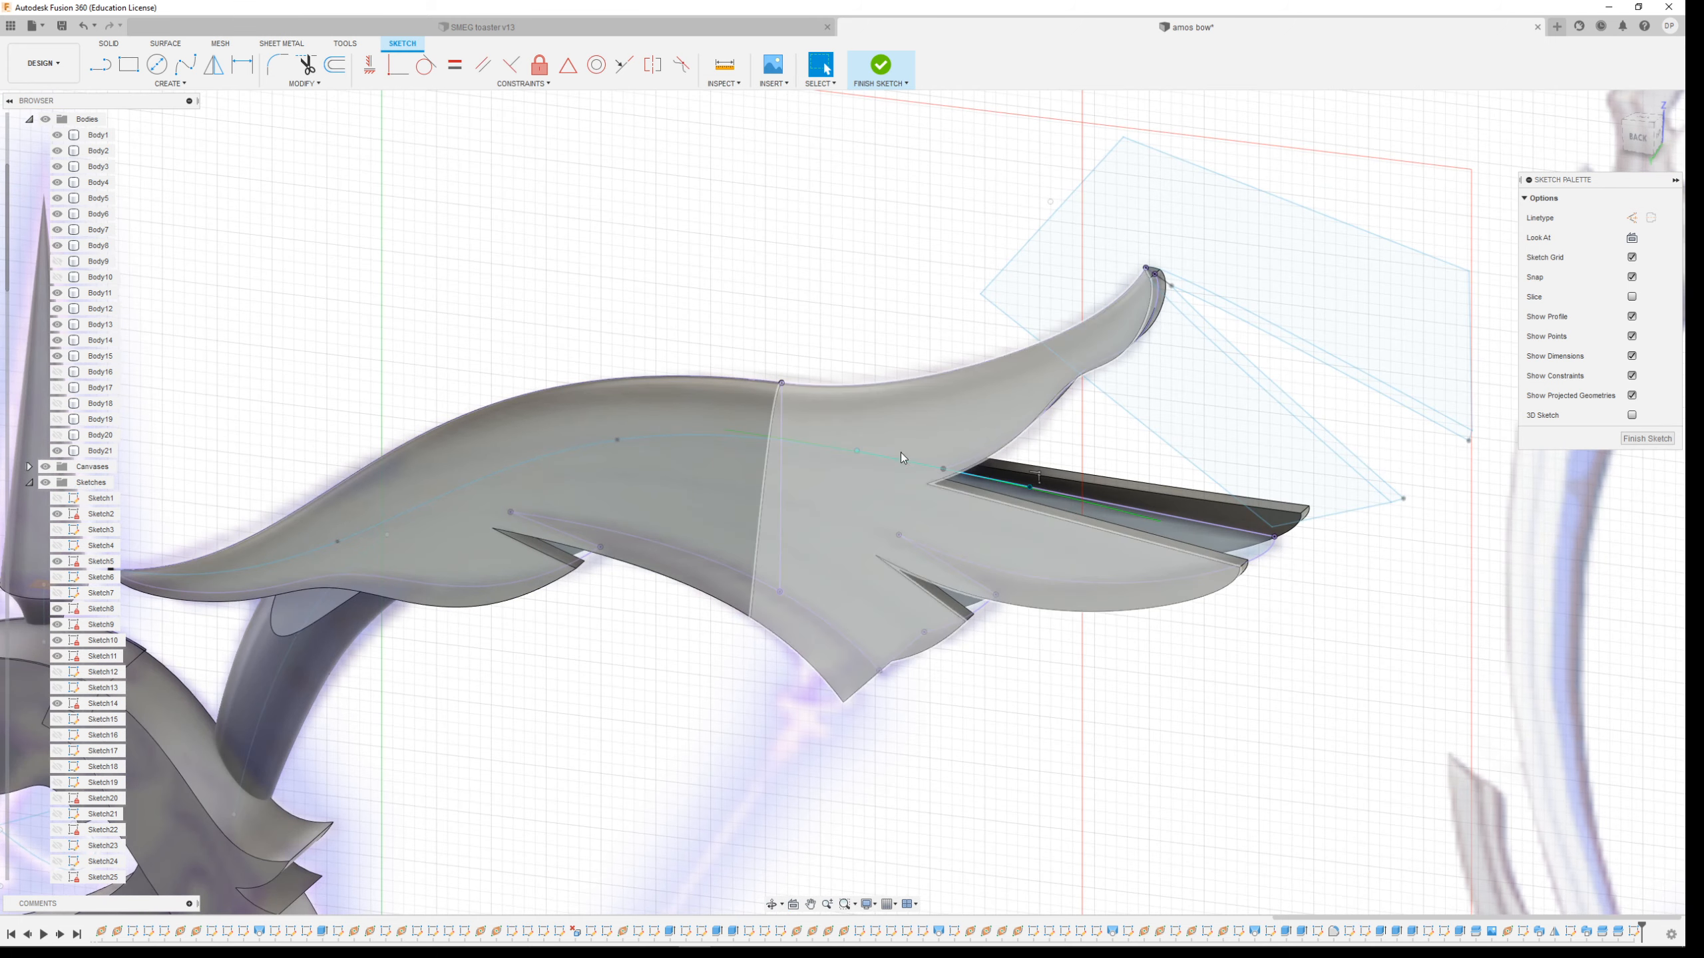
scroll(583, 463, down, 2)
scroll(582, 462, up, 3)
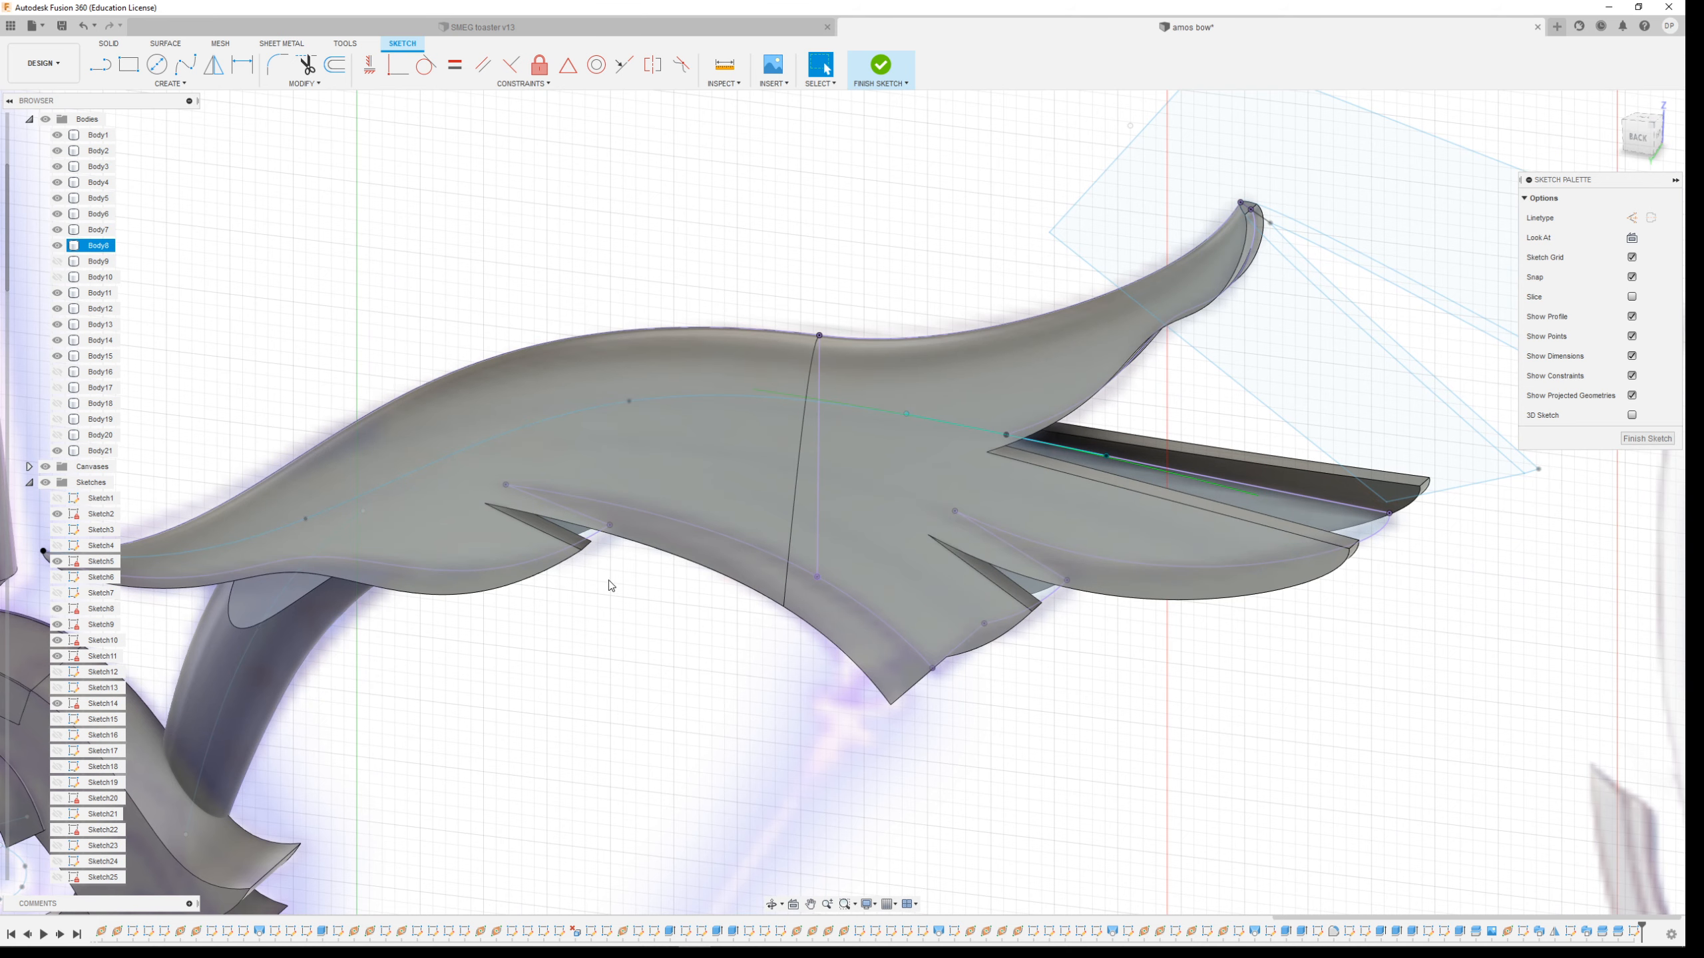
scroll(614, 329, down, 1)
click(881, 65)
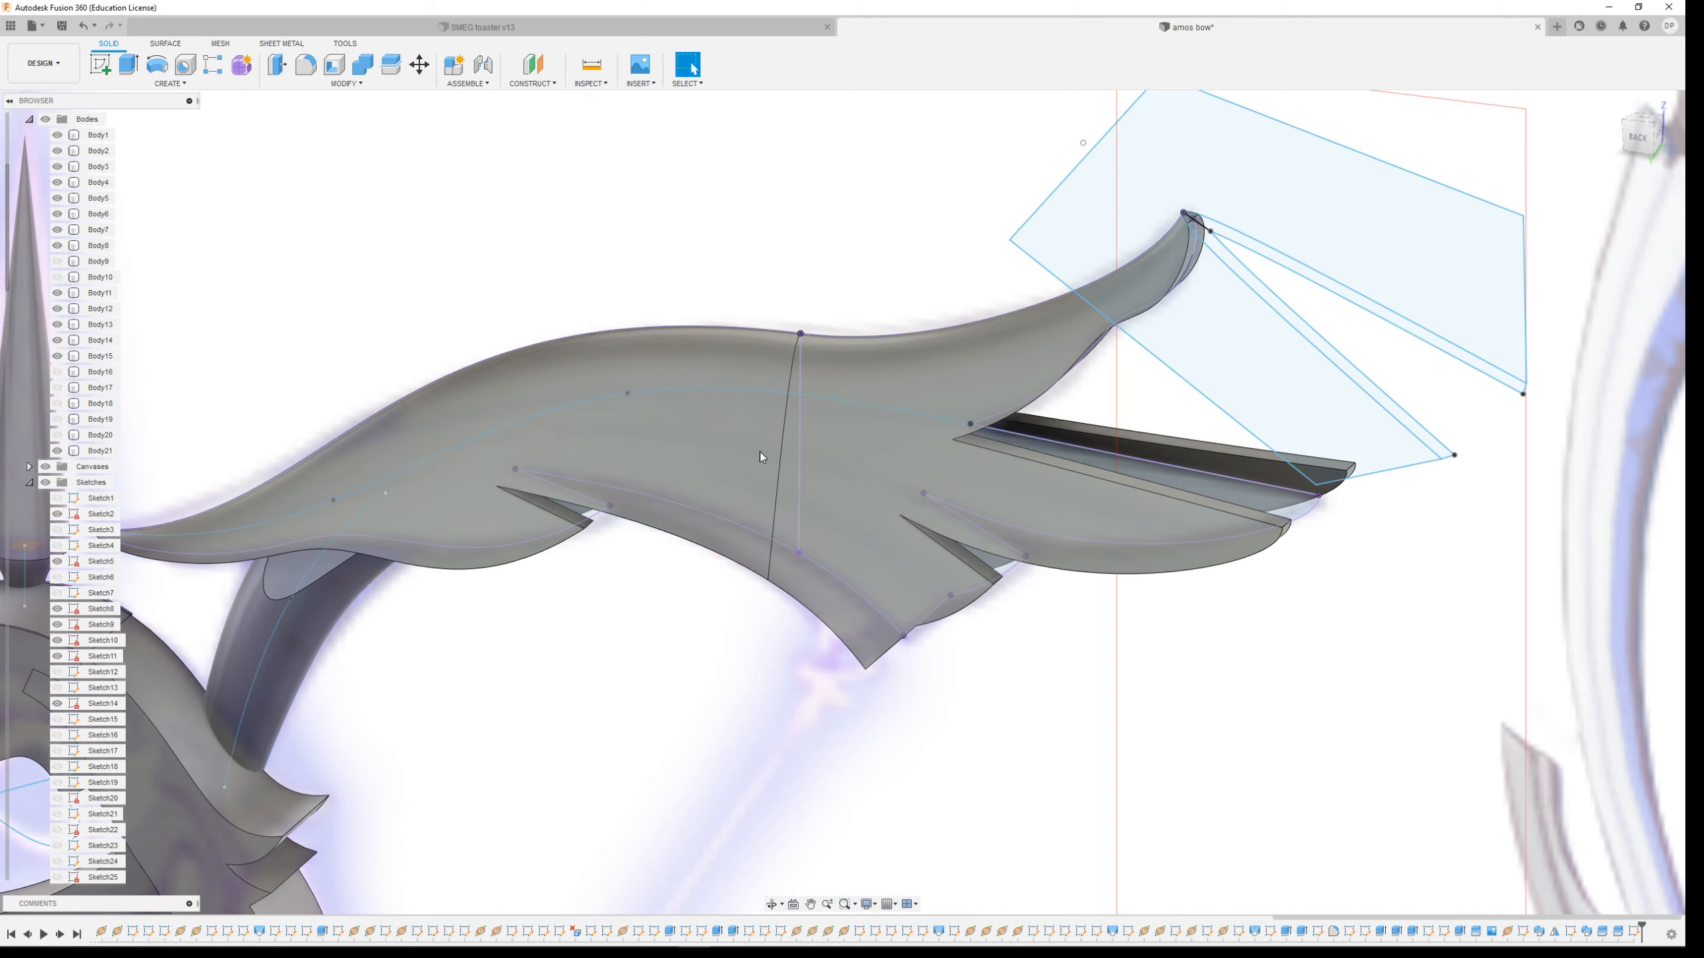
Hide the cutting-plane sketch and another sketch in the browser
scroll(759, 451, up, 3)
scroll(769, 467, down, 4)
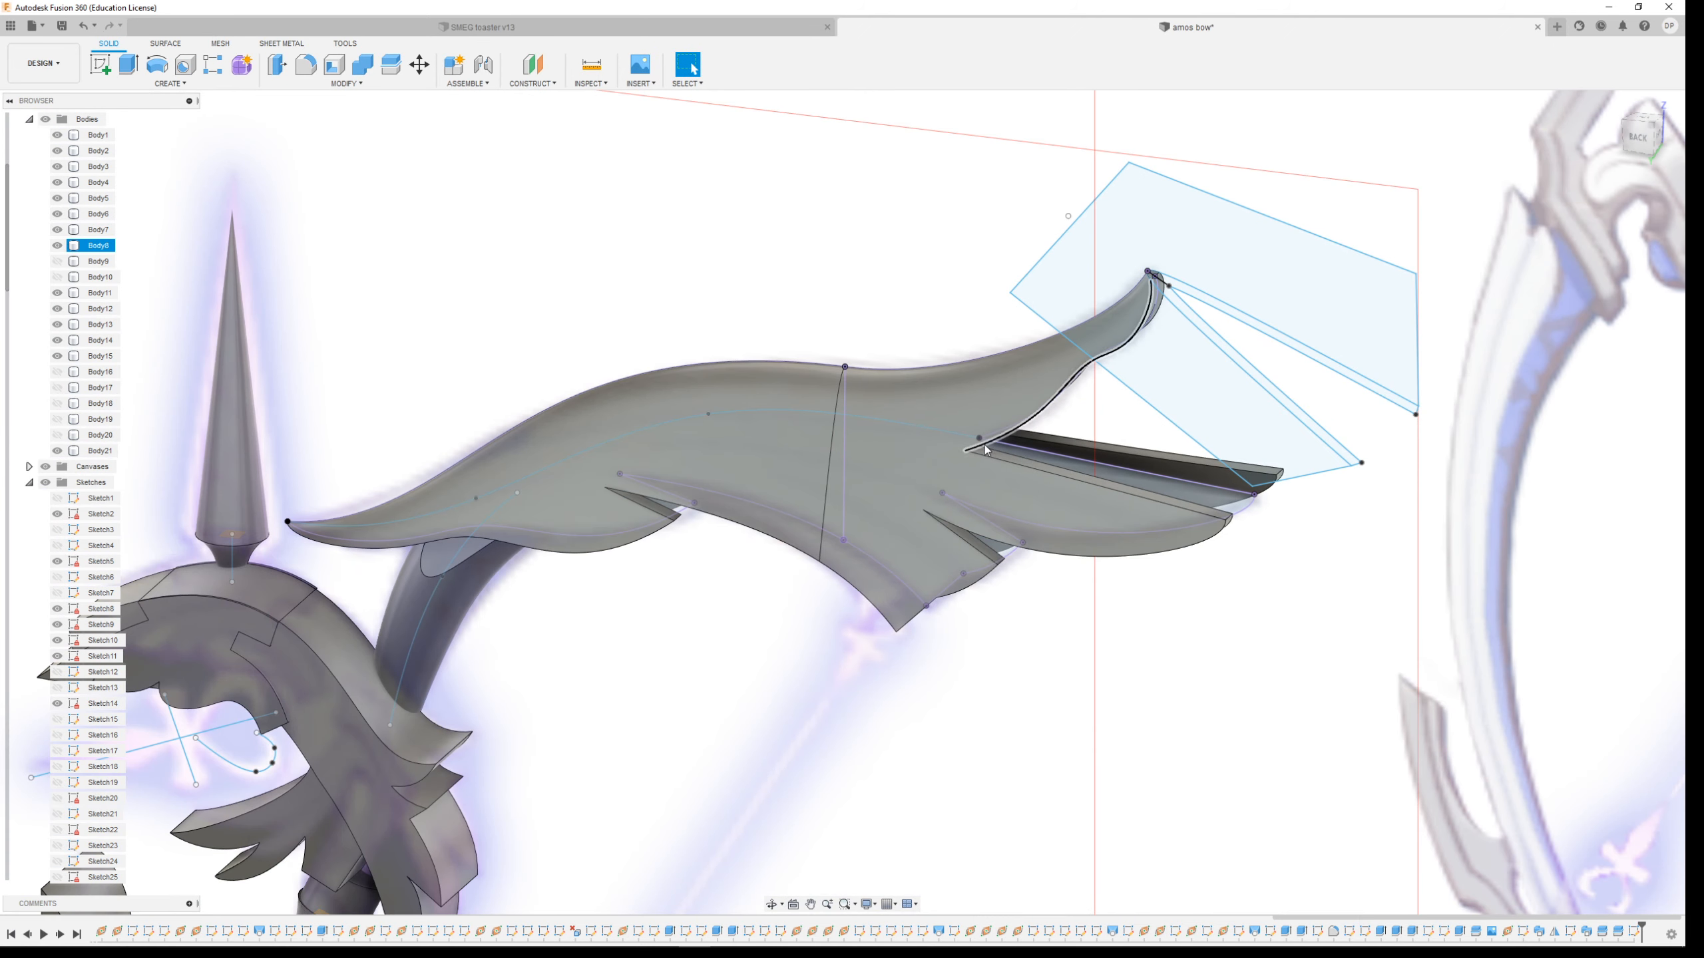
scroll(91, 728, down, 4)
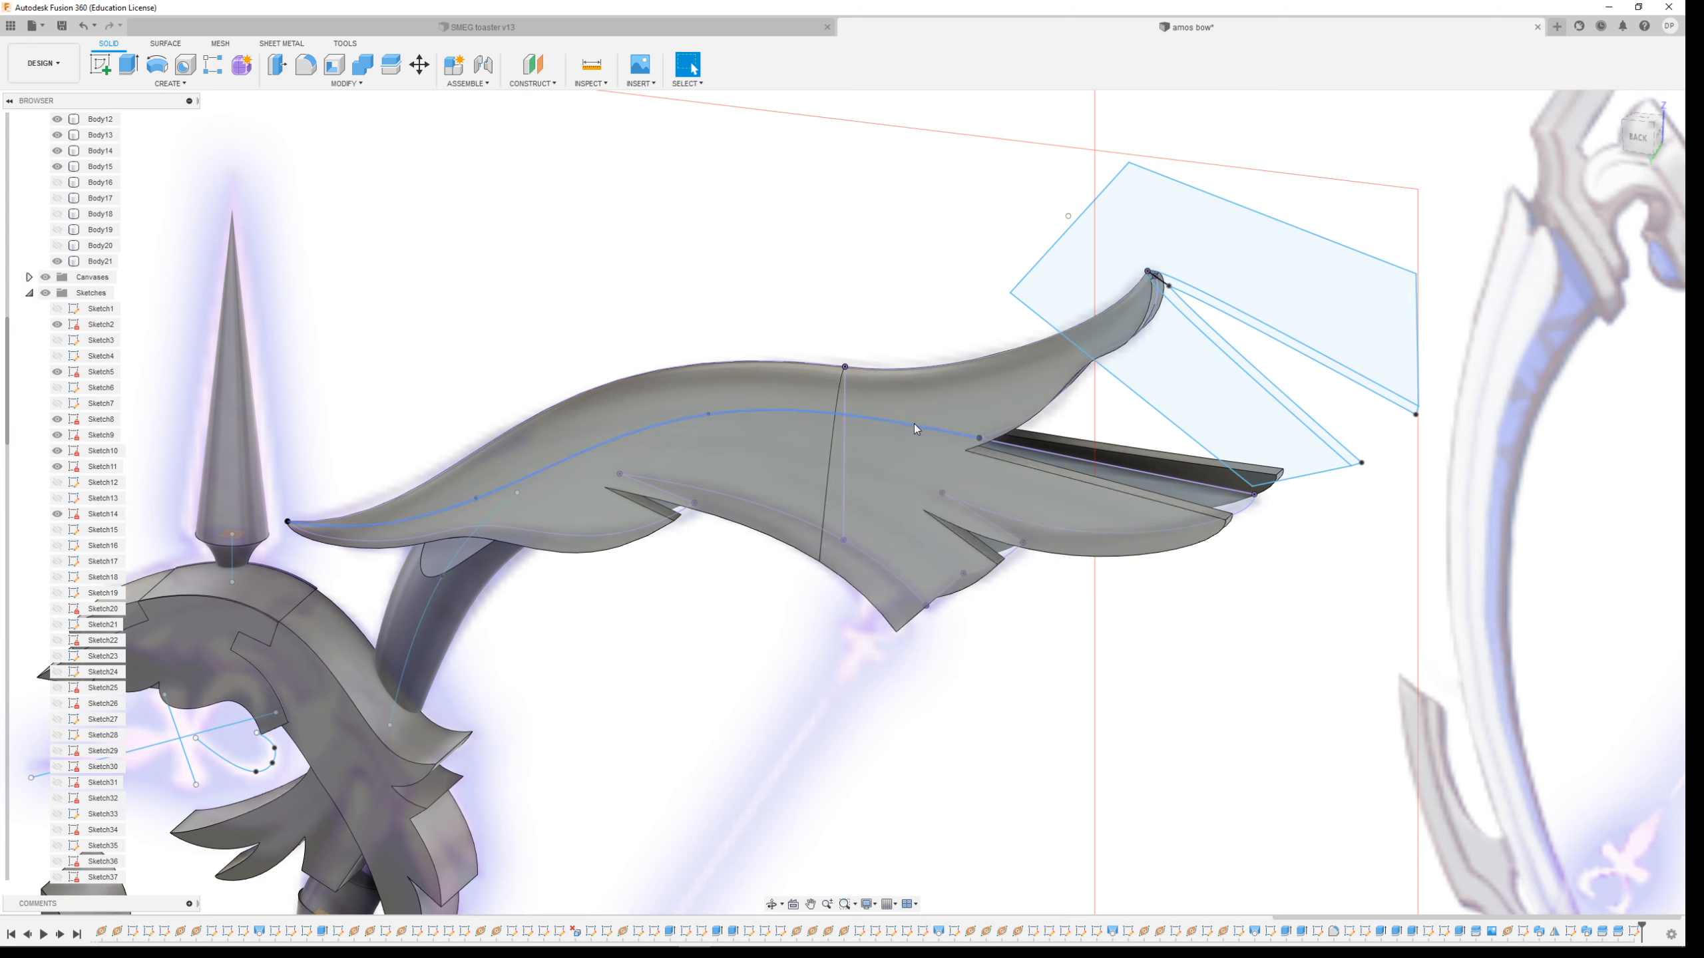
scroll(94, 711, down, 8)
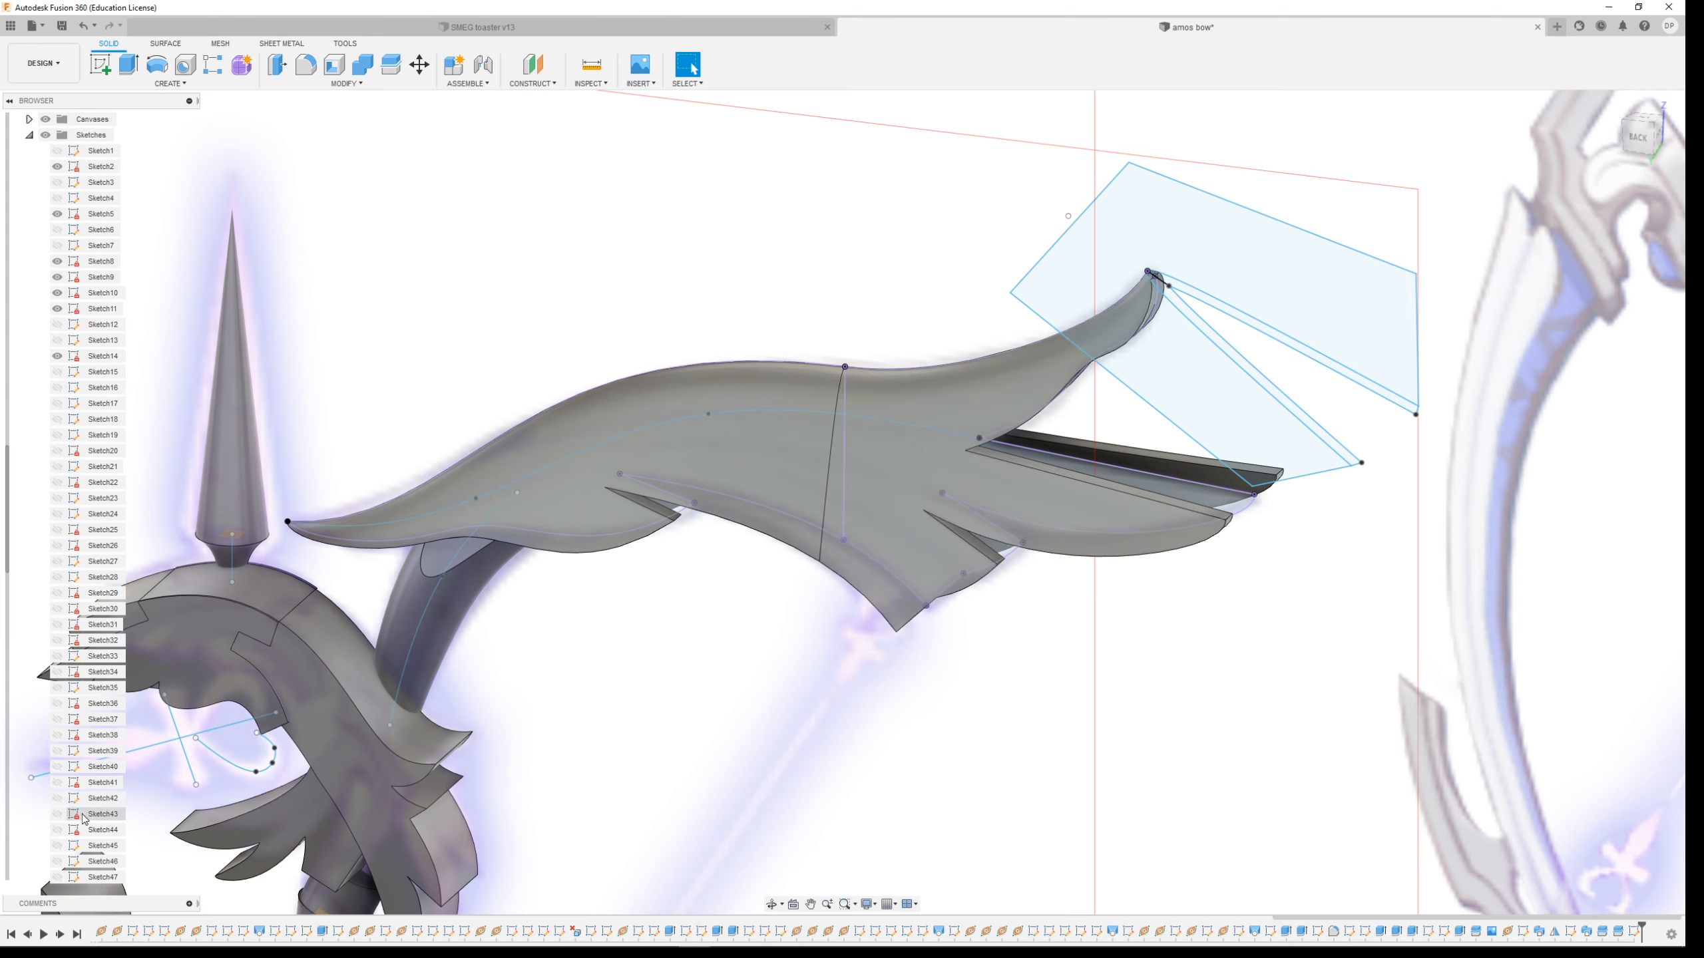
scroll(93, 817, down, 3)
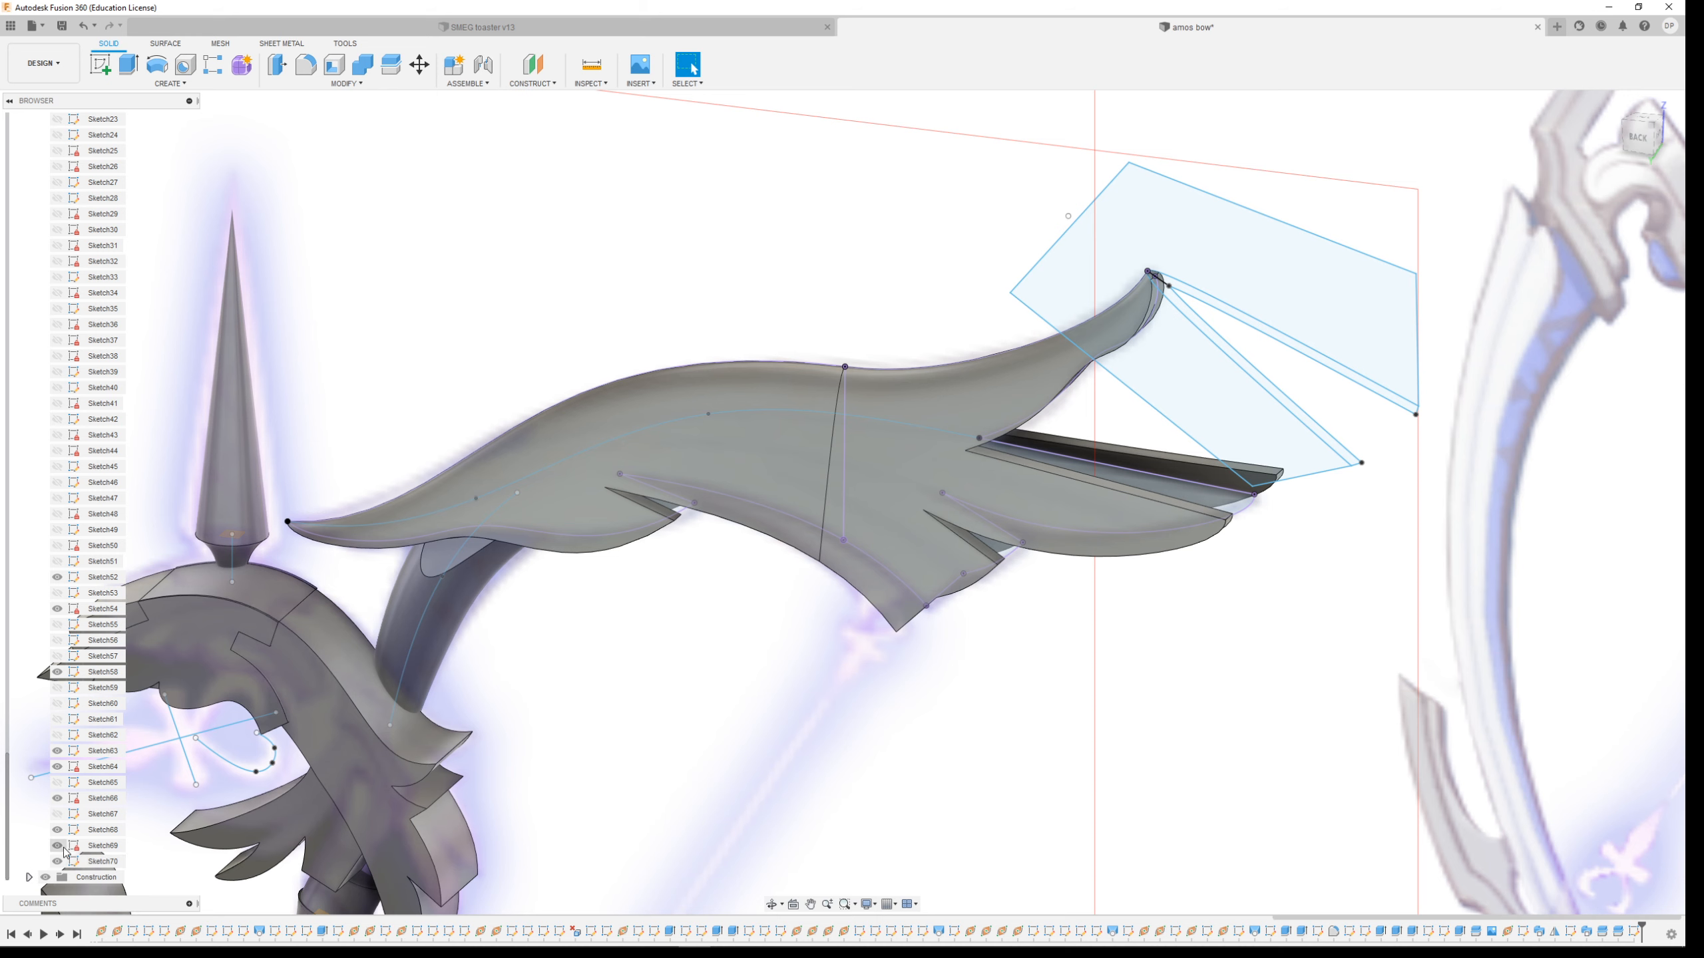
click(57, 847)
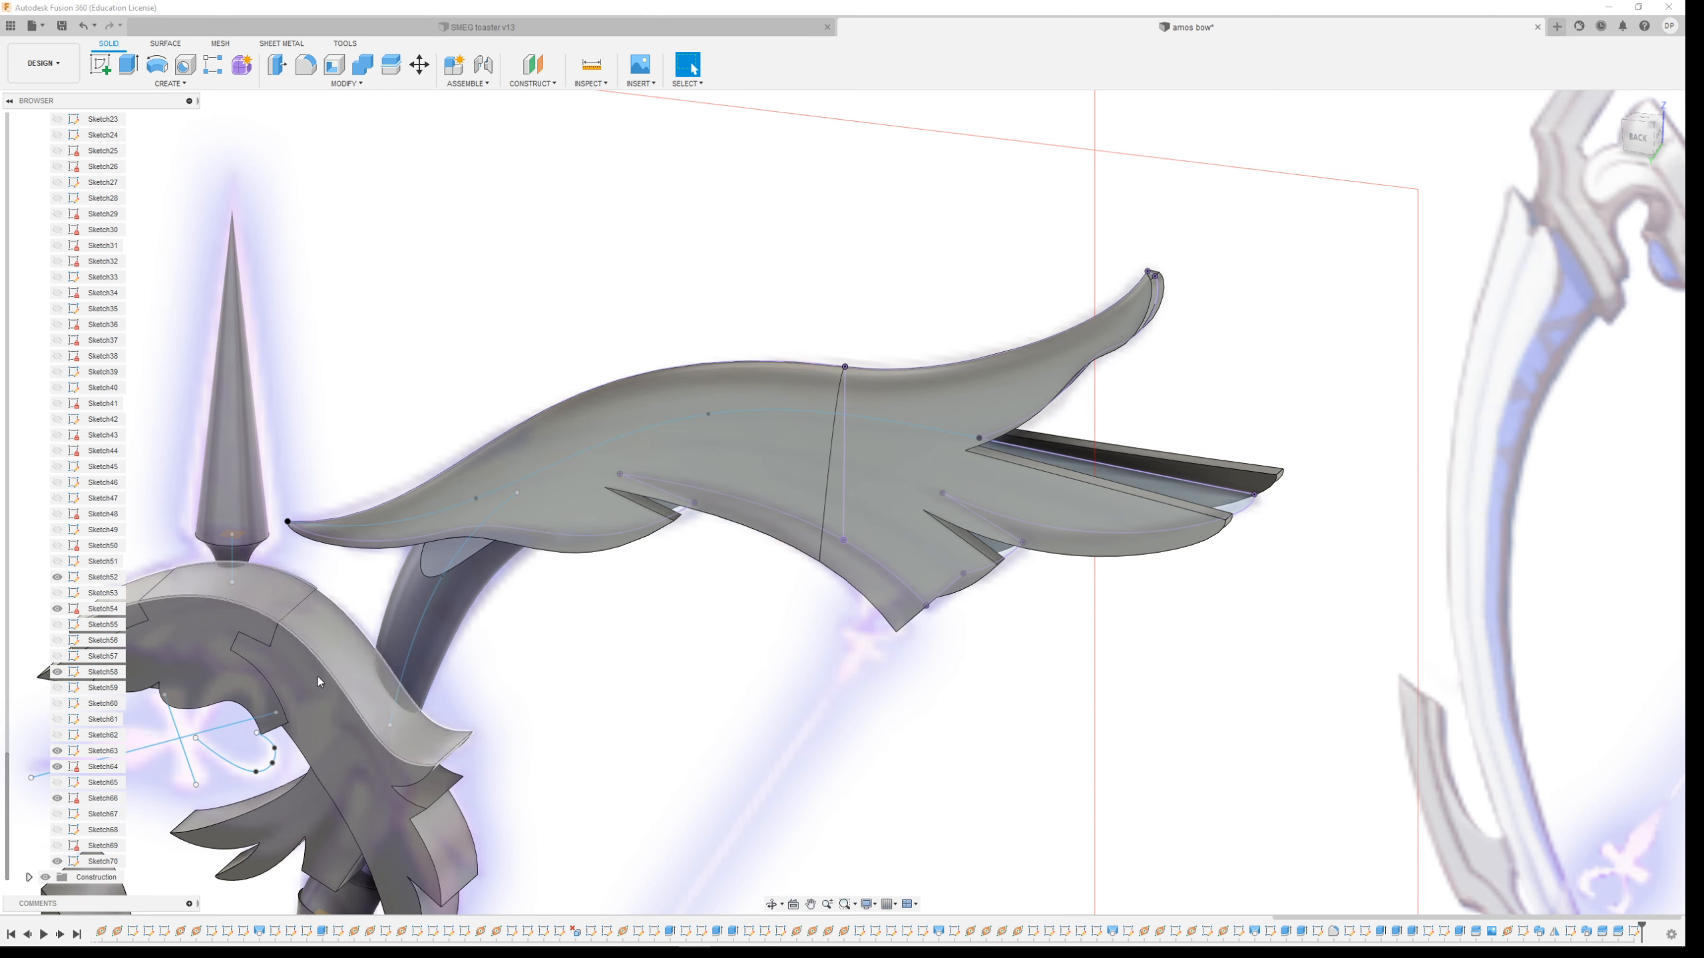
click(62, 802)
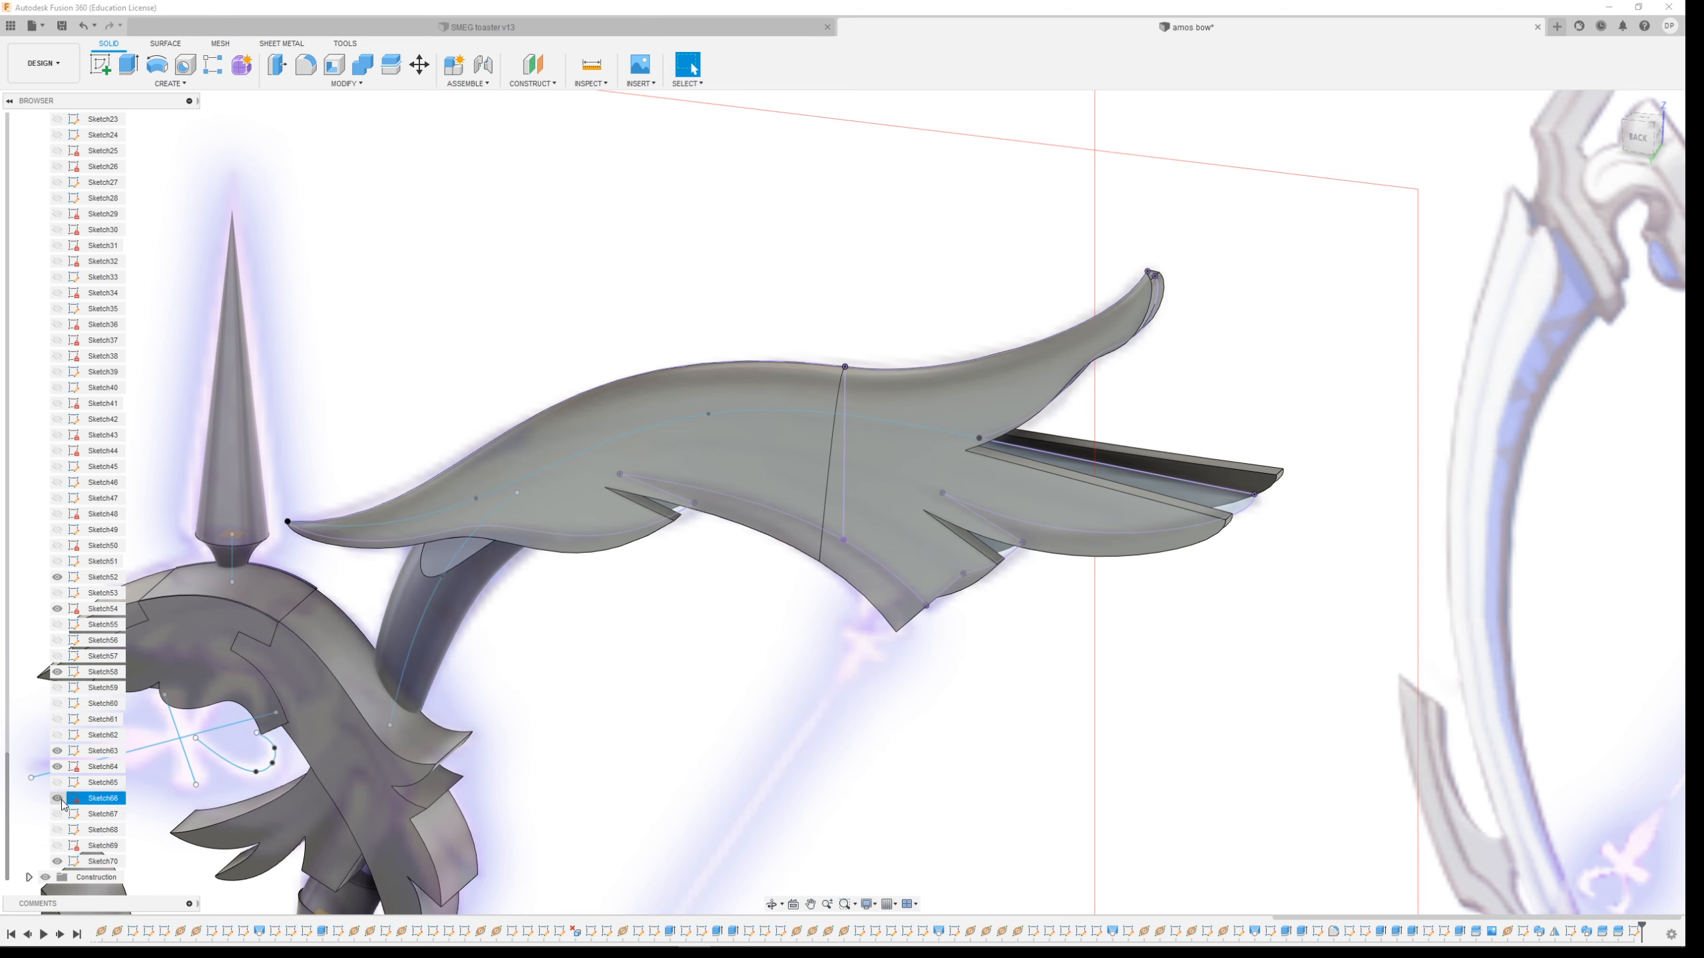
Open the limb spline sketch for editing and finish it again
right_click(908, 422)
click(906, 494)
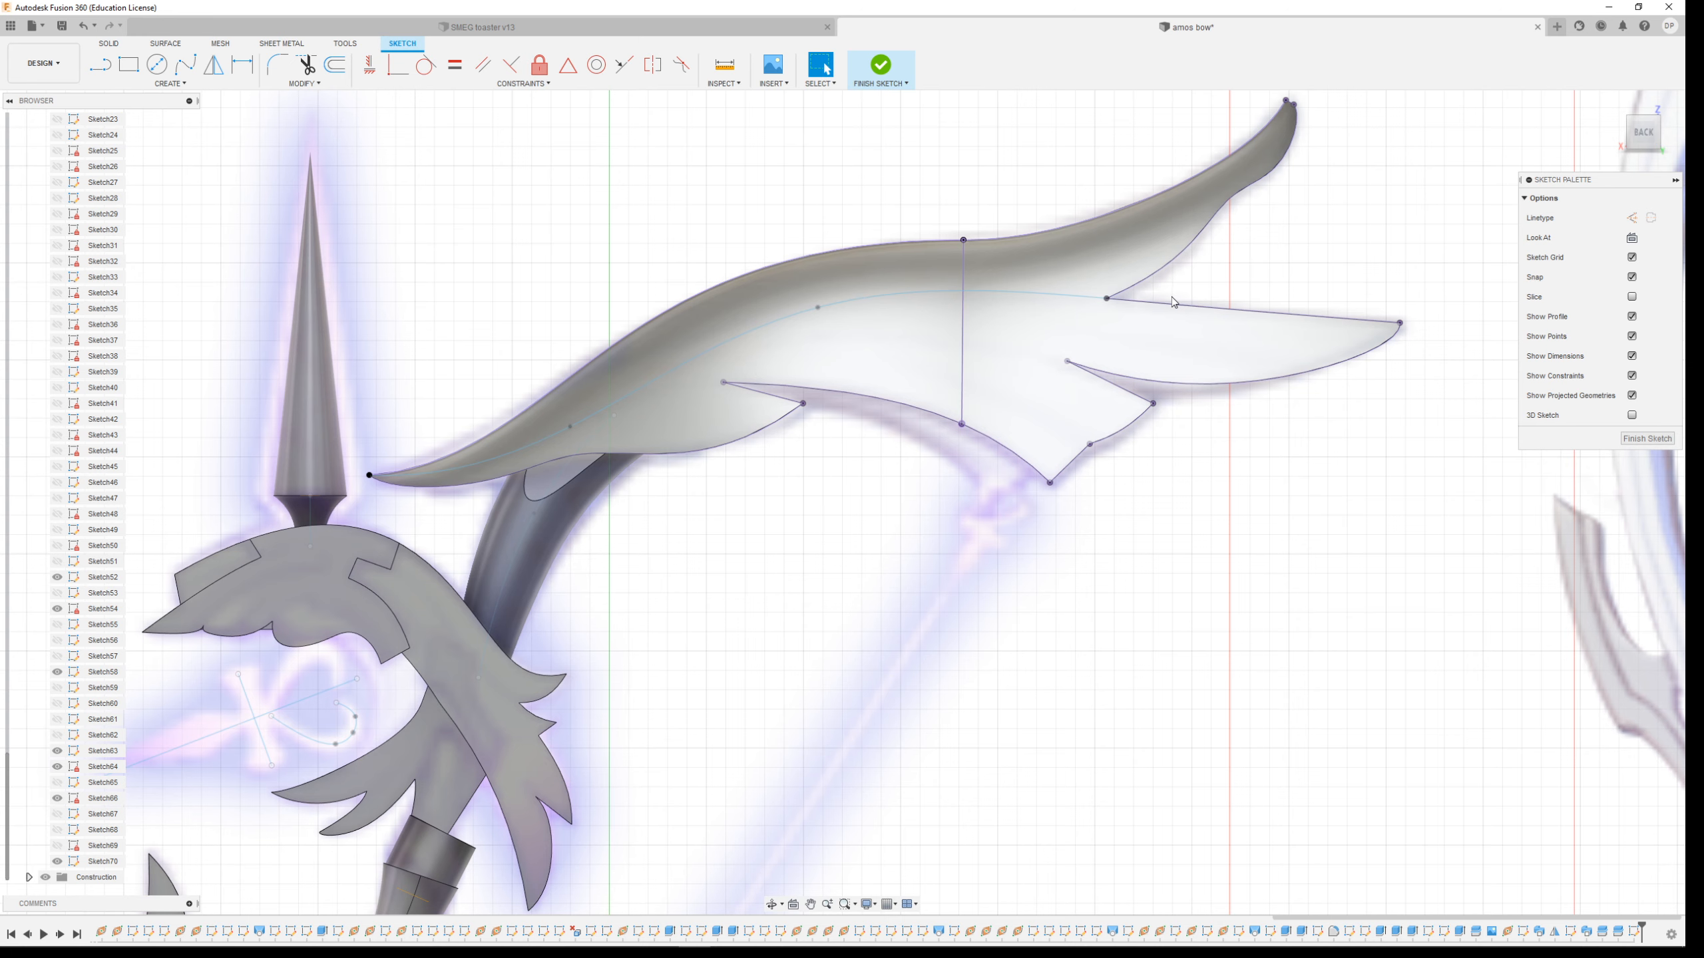
click(881, 65)
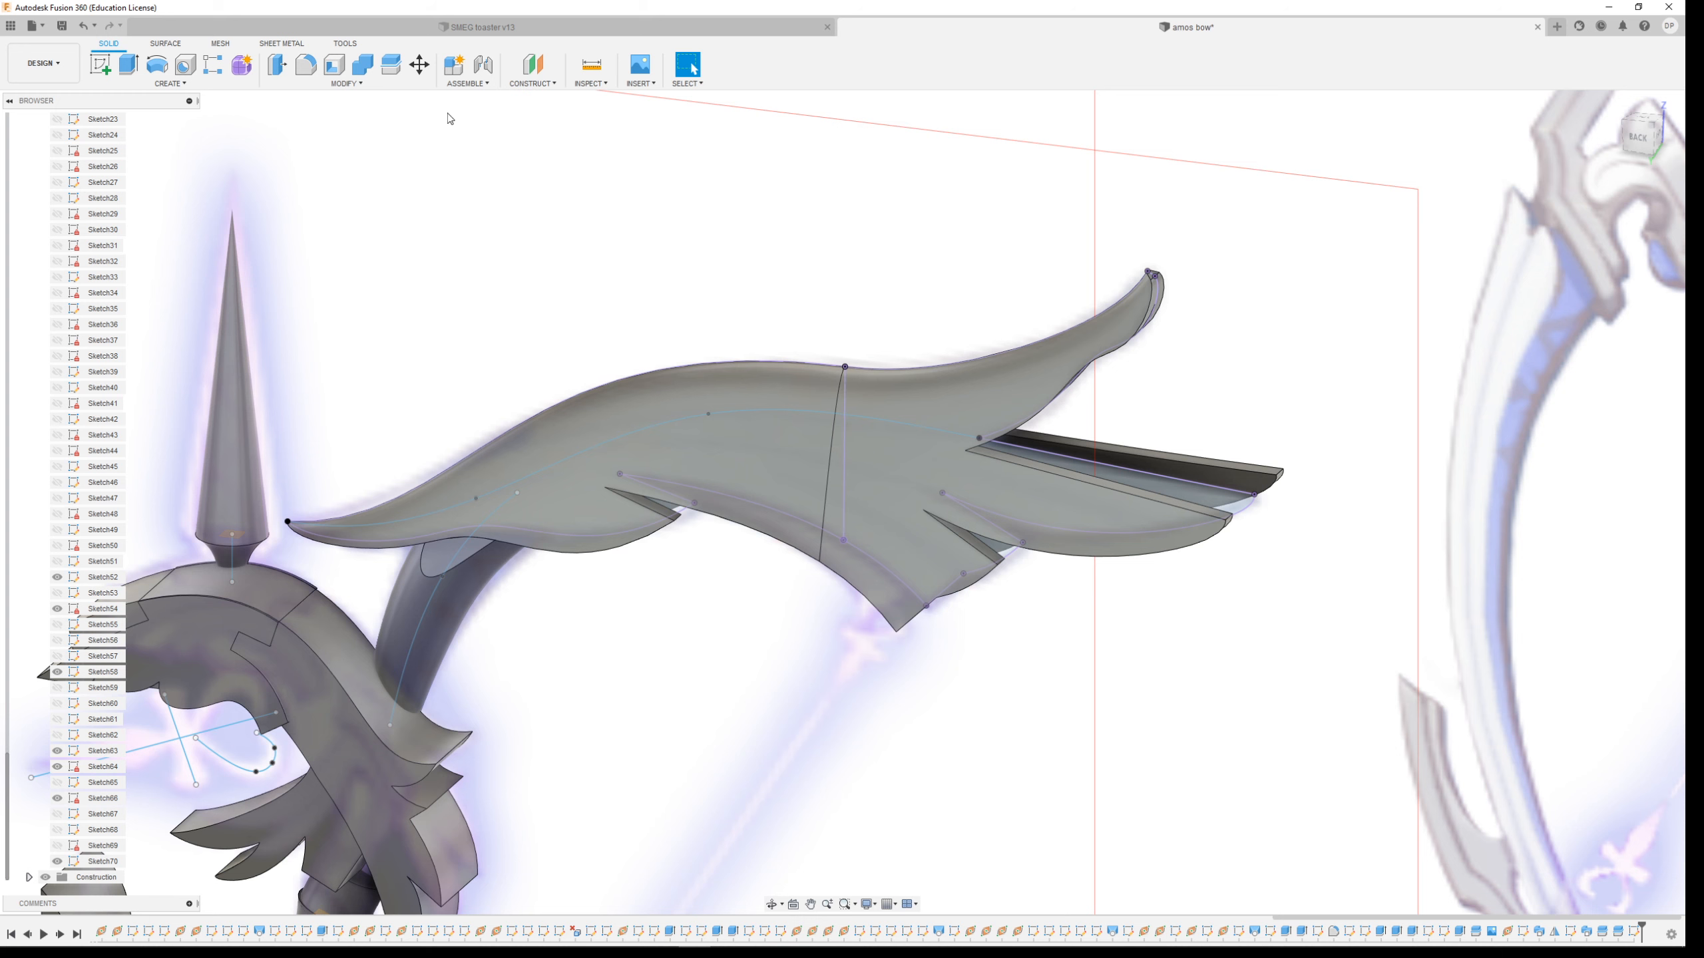
Extrude the two upper-limb profiles symmetrically 7 mm as a new body
click(129, 66)
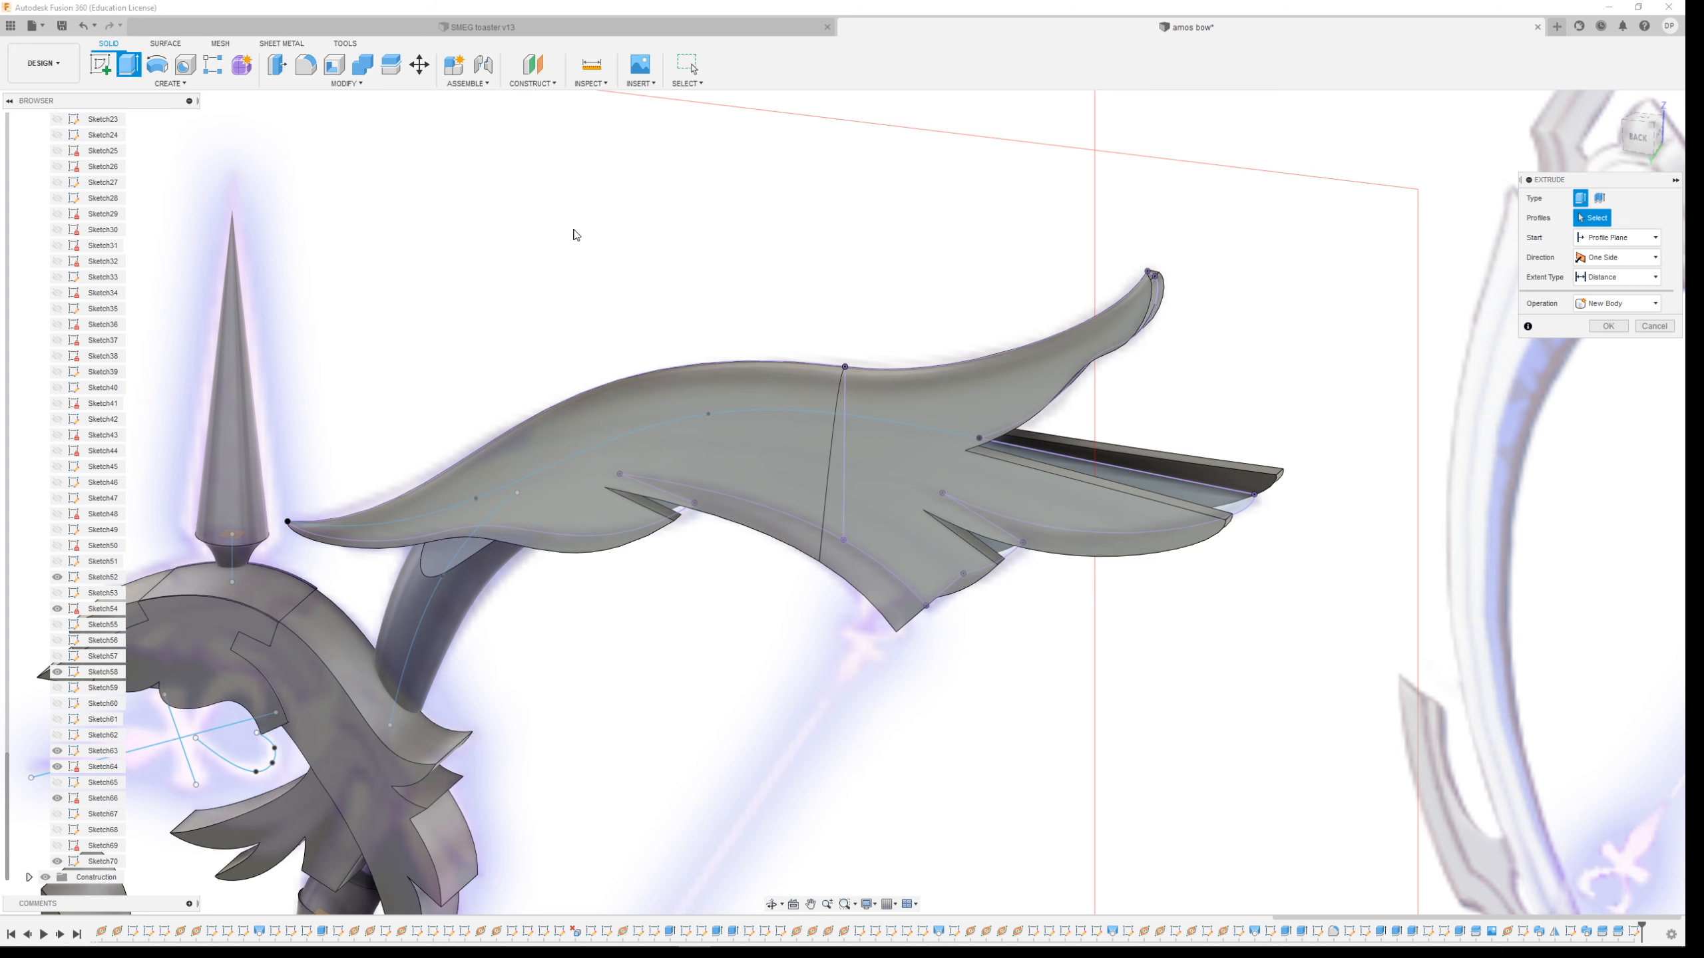
click(798, 463)
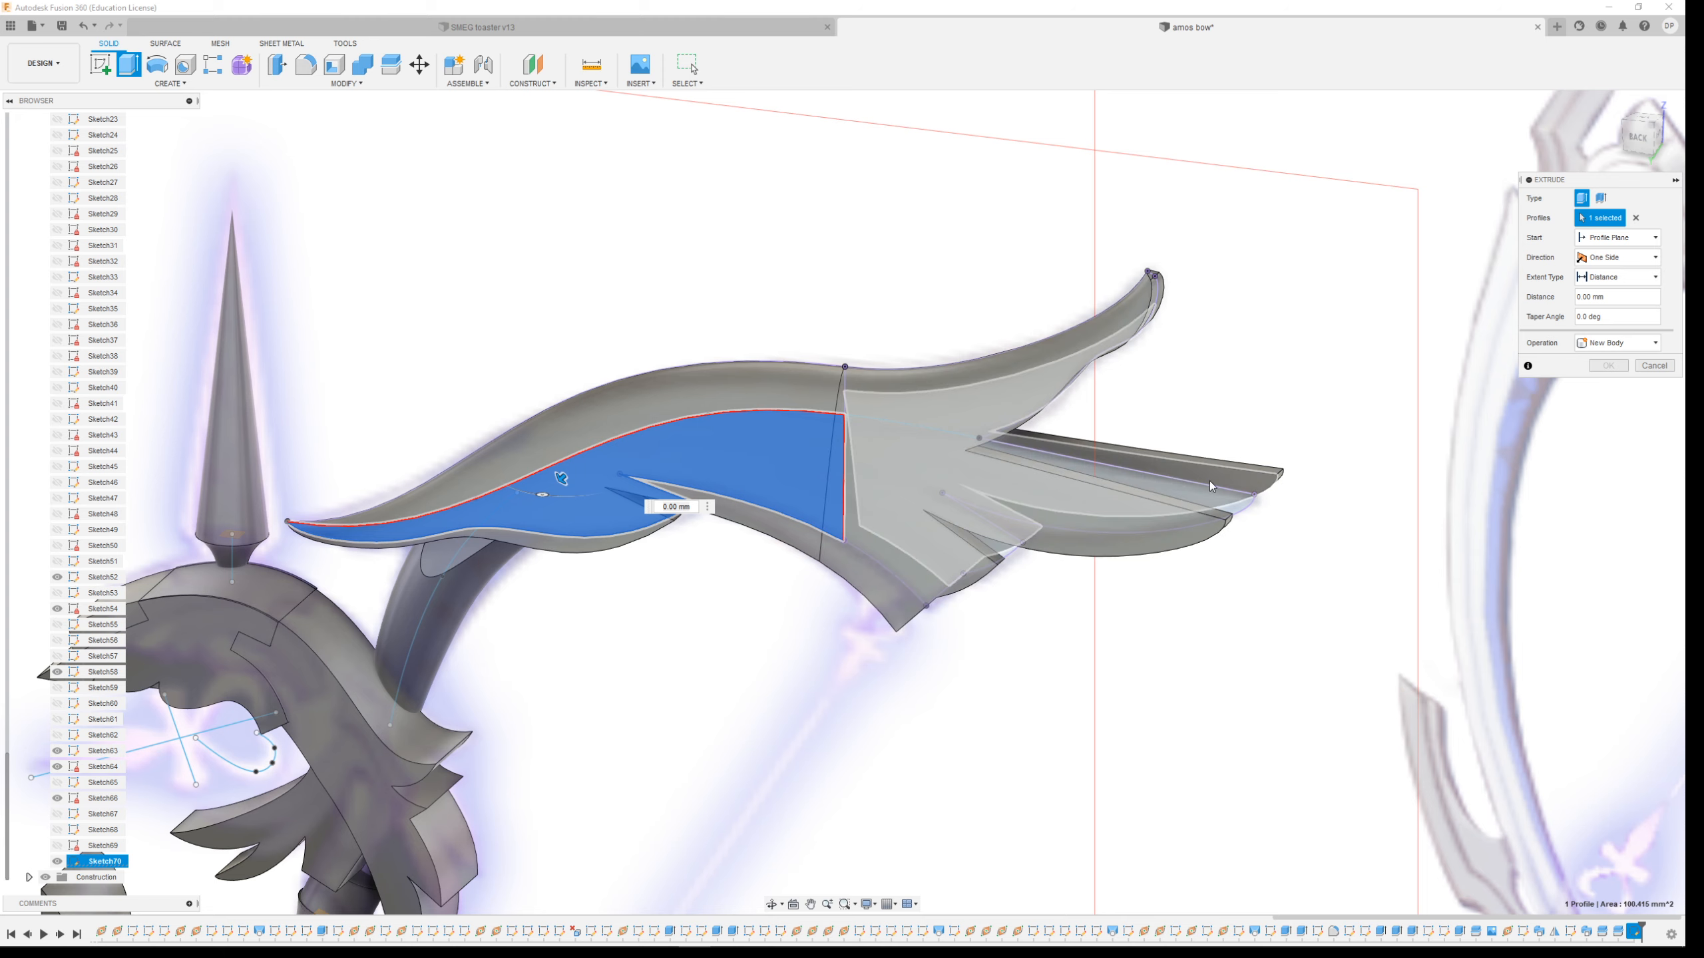
click(975, 495)
shift+middle_drag(1016, 445, 991, 545)
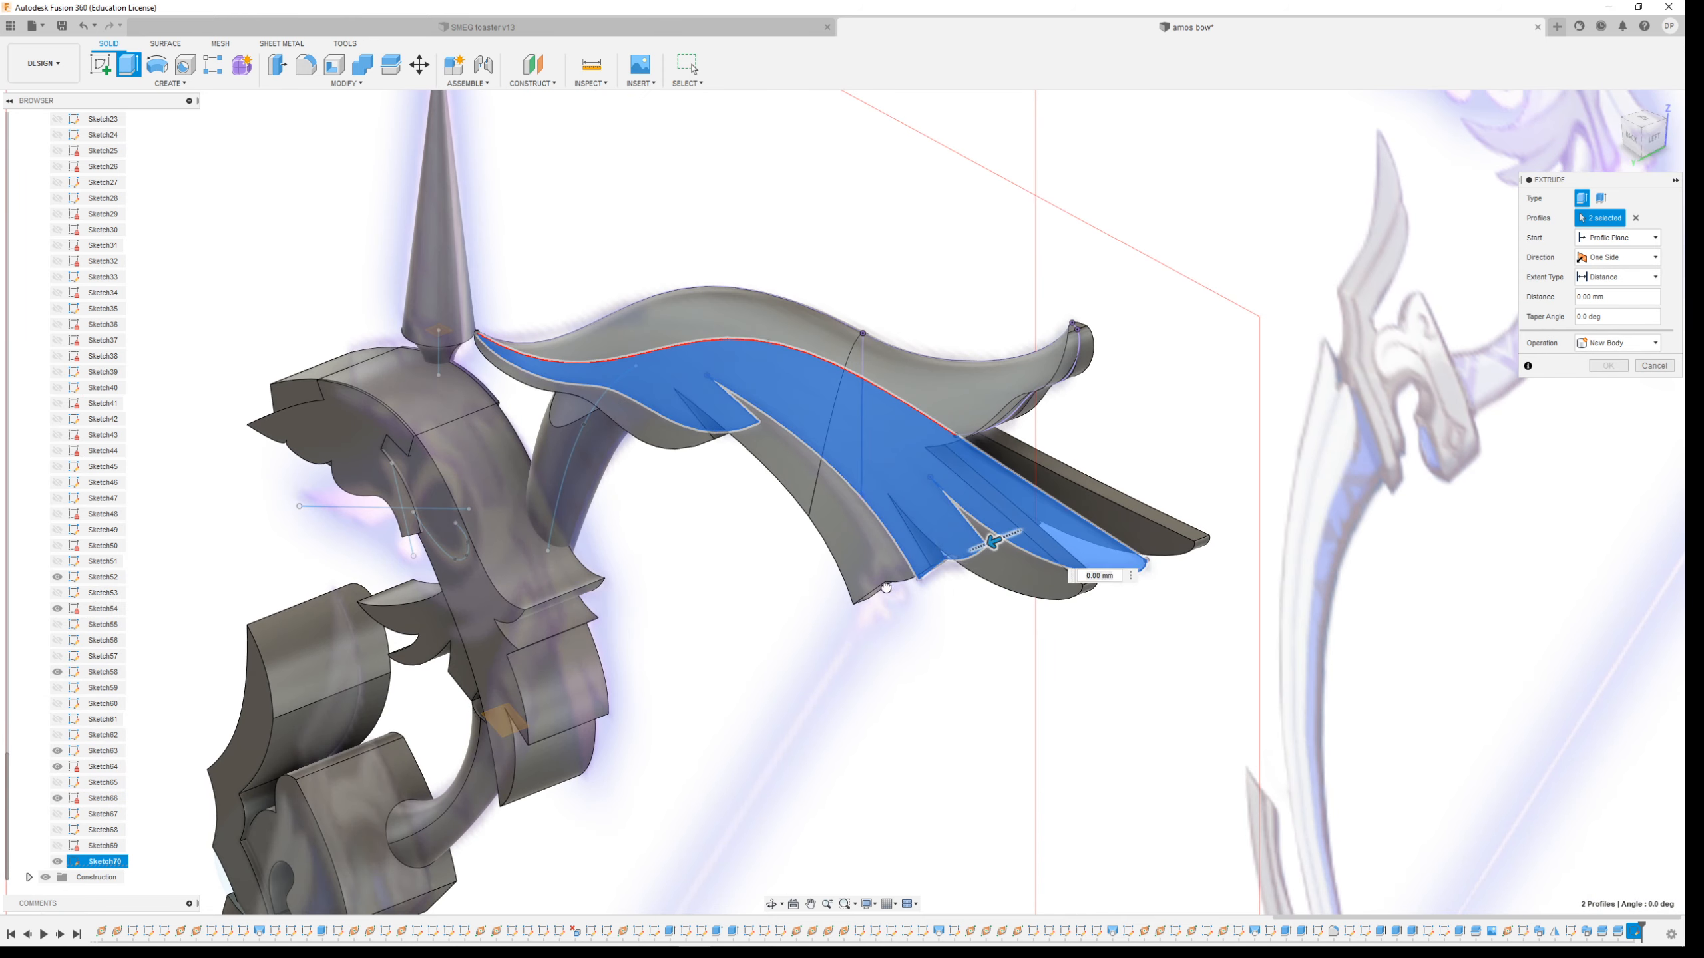
mouse_move(726, 636)
mouse_down()
mouse_move(695, 639)
mouse_move(738, 634)
mouse_up()
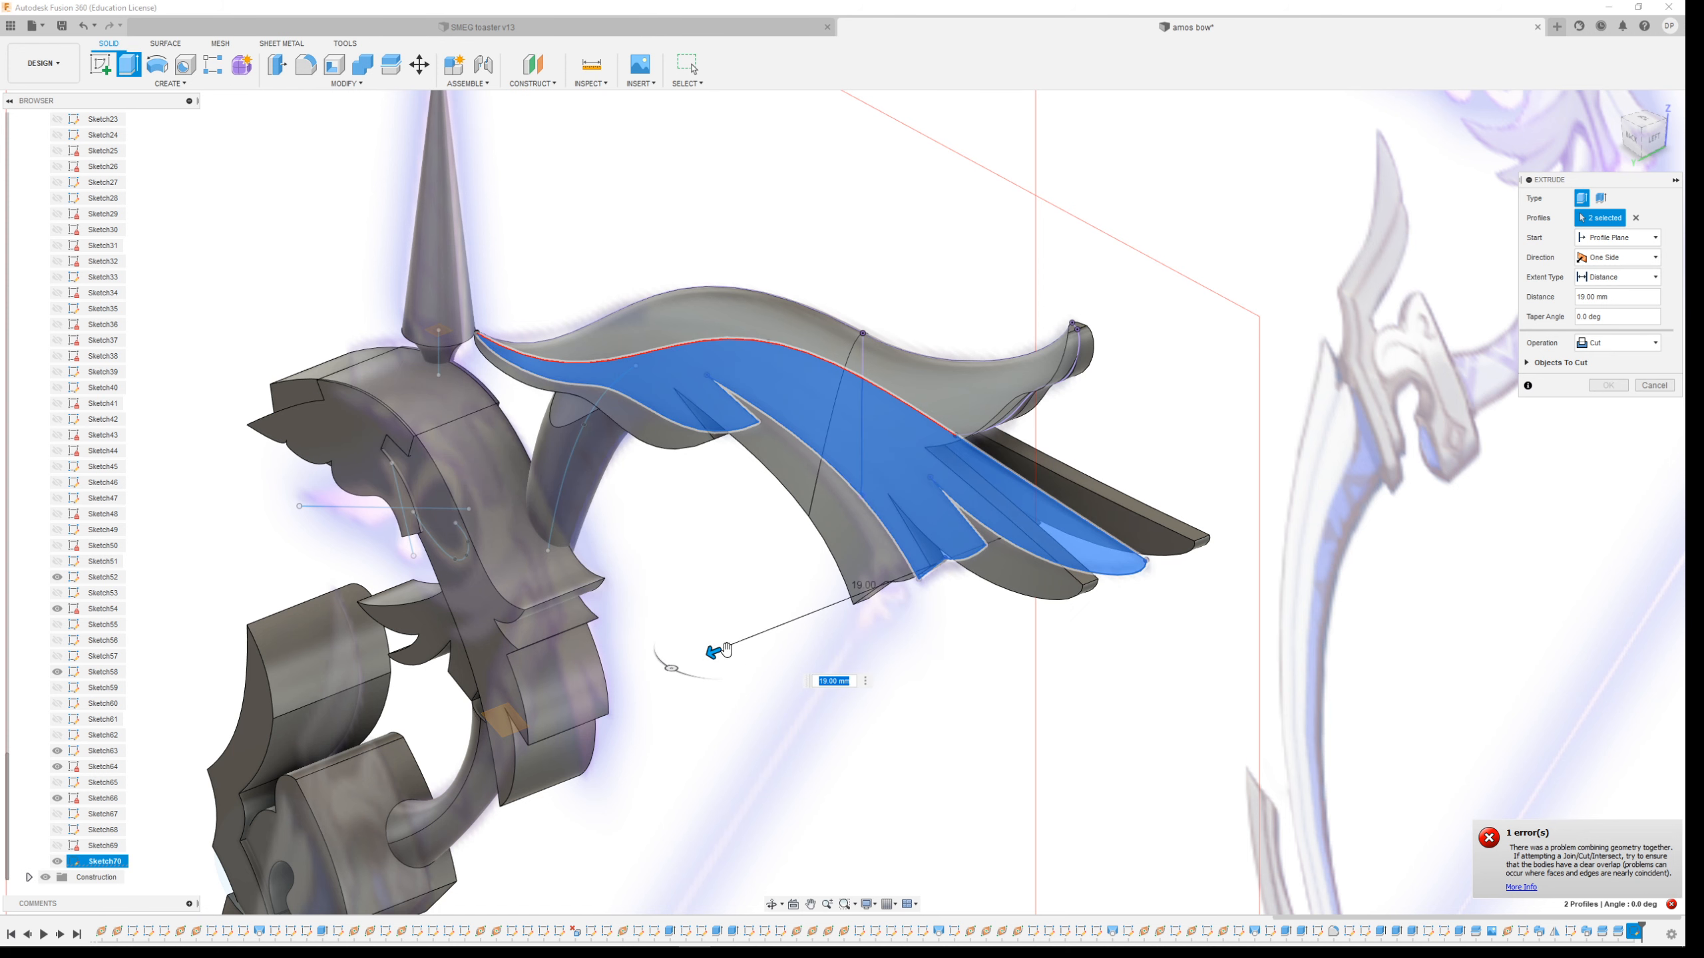
mouse_move(1000, 639)
shift+middle_down()
mouse_move(965, 617)
mouse_move(983, 625)
shift+middle_up()
click(1609, 344)
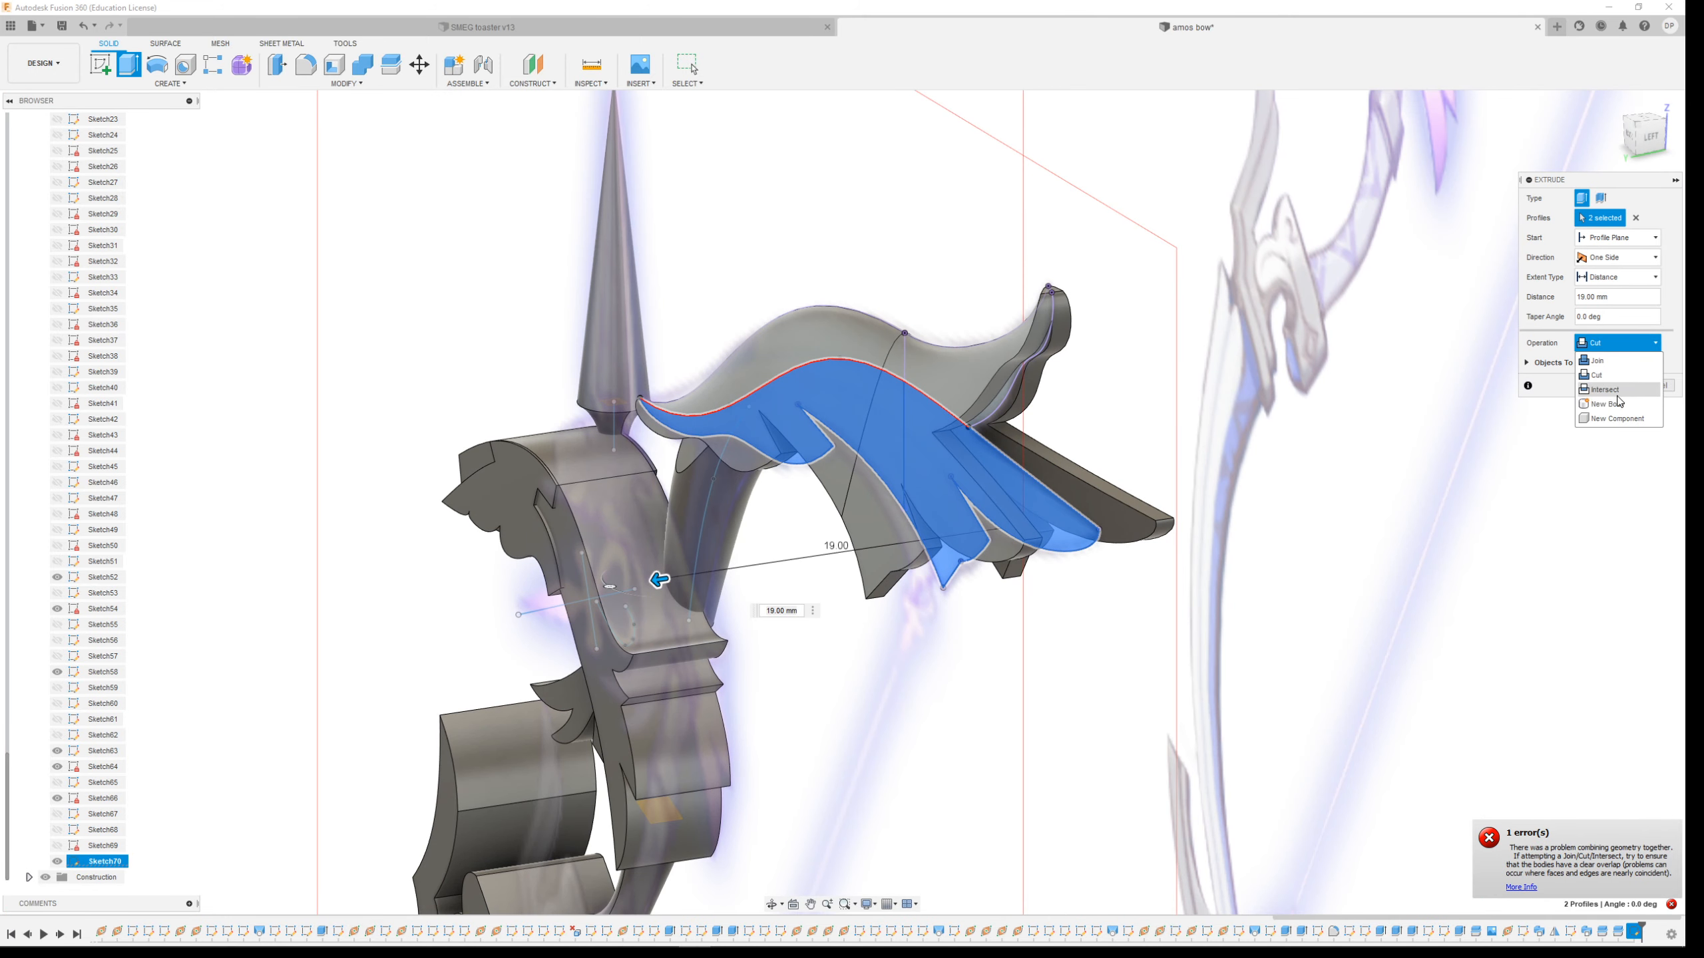
click(1609, 404)
drag(659, 579, 865, 547)
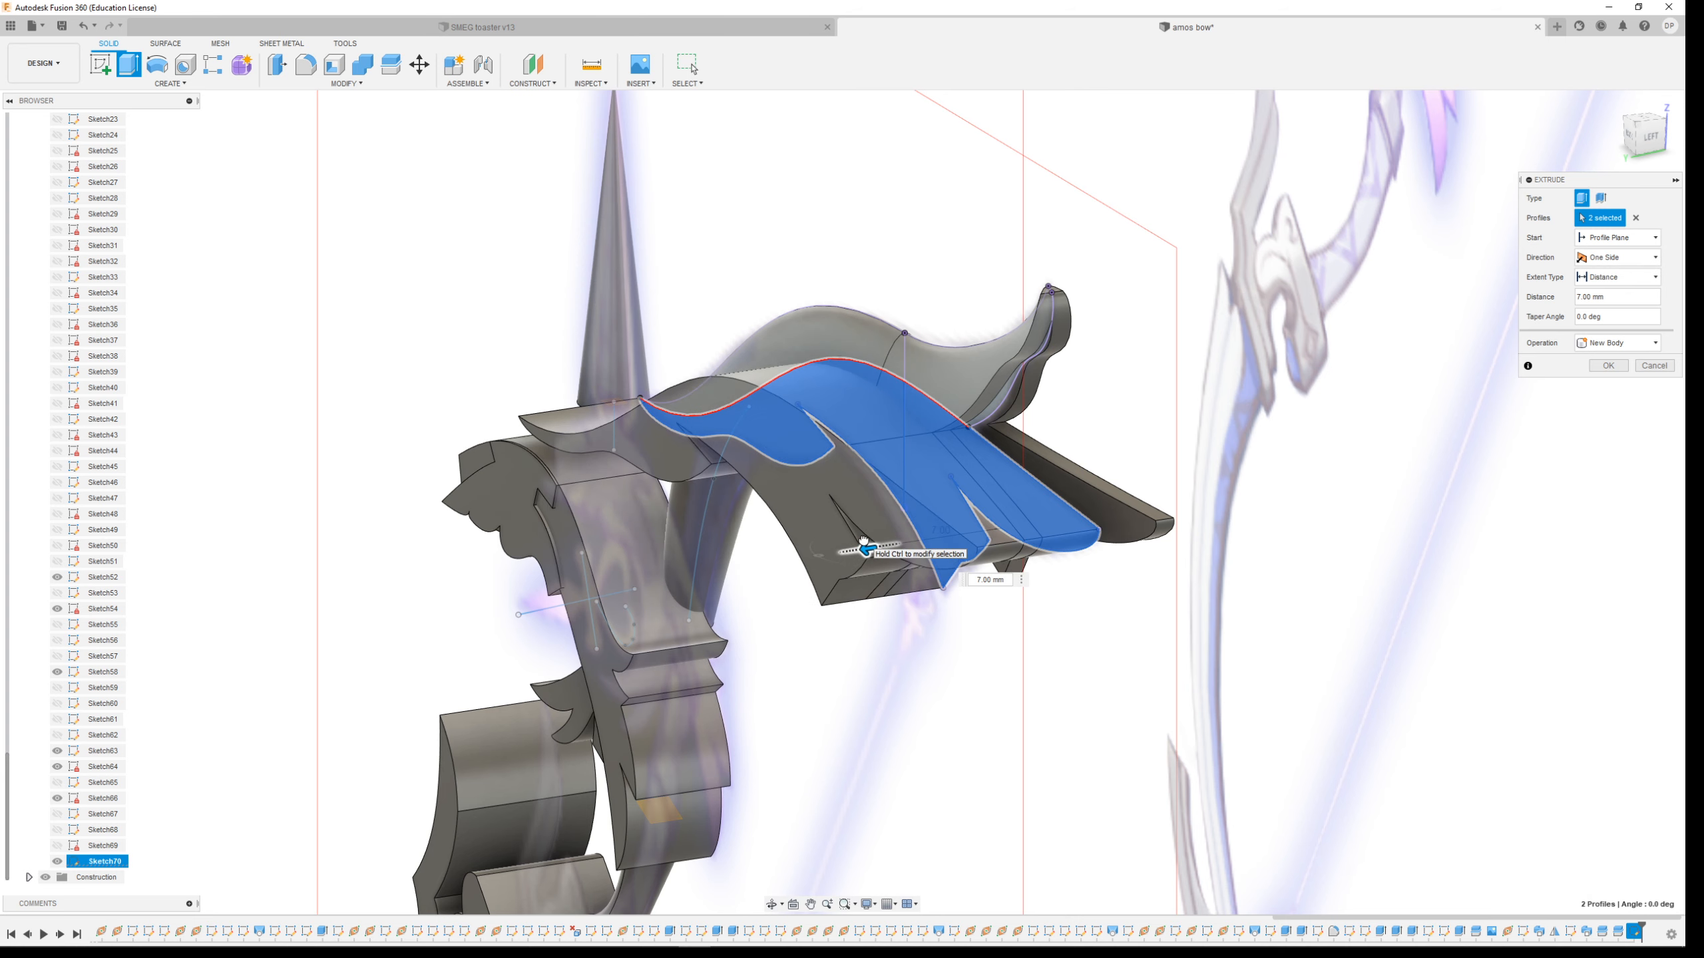
click(1654, 257)
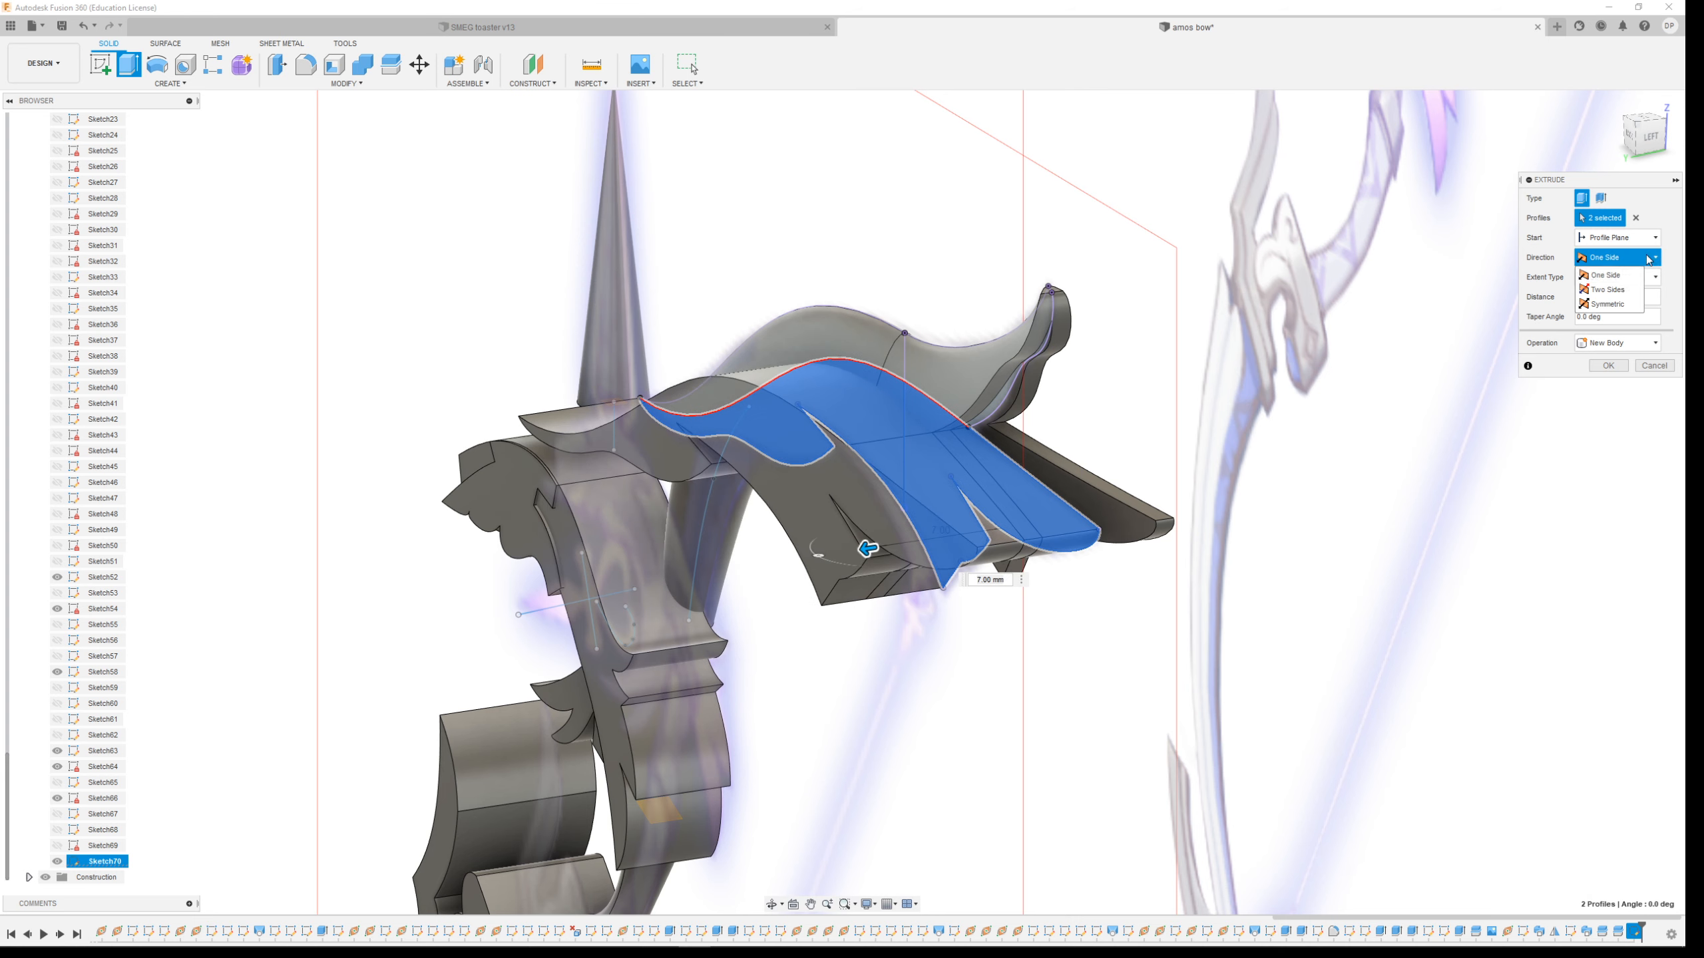
click(1610, 303)
shift+middle_drag(1253, 584, 1293, 597)
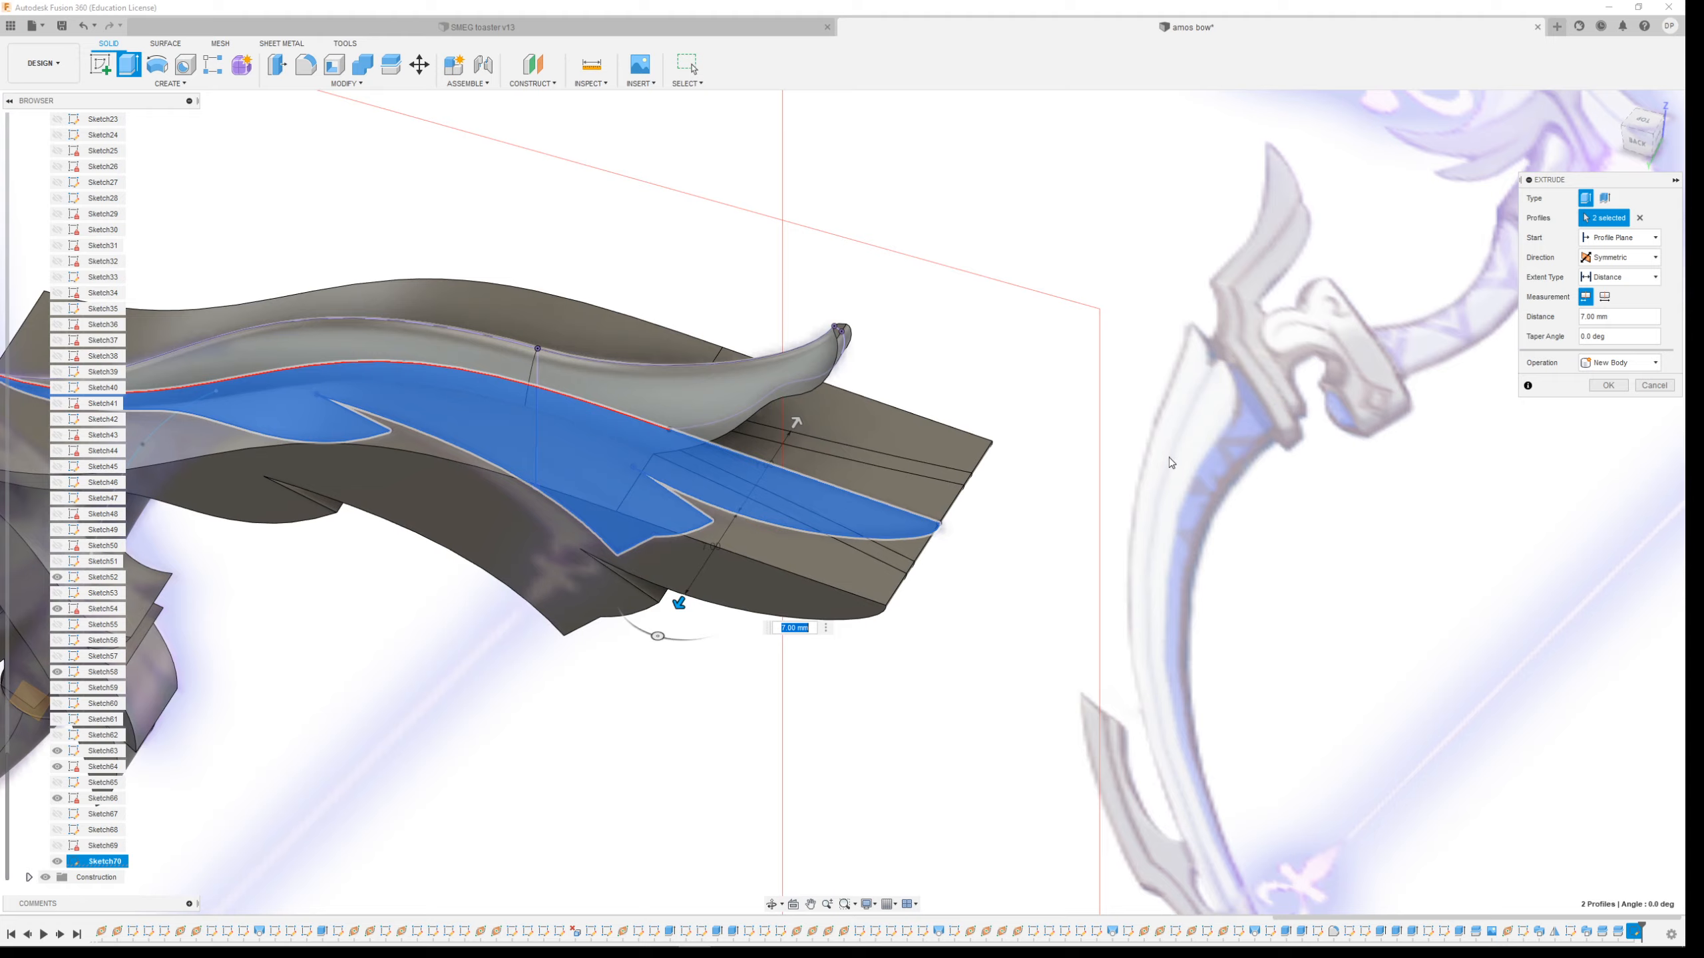
shift+middle_drag(1171, 468, 985, 650)
scroll(585, 545, up, 3)
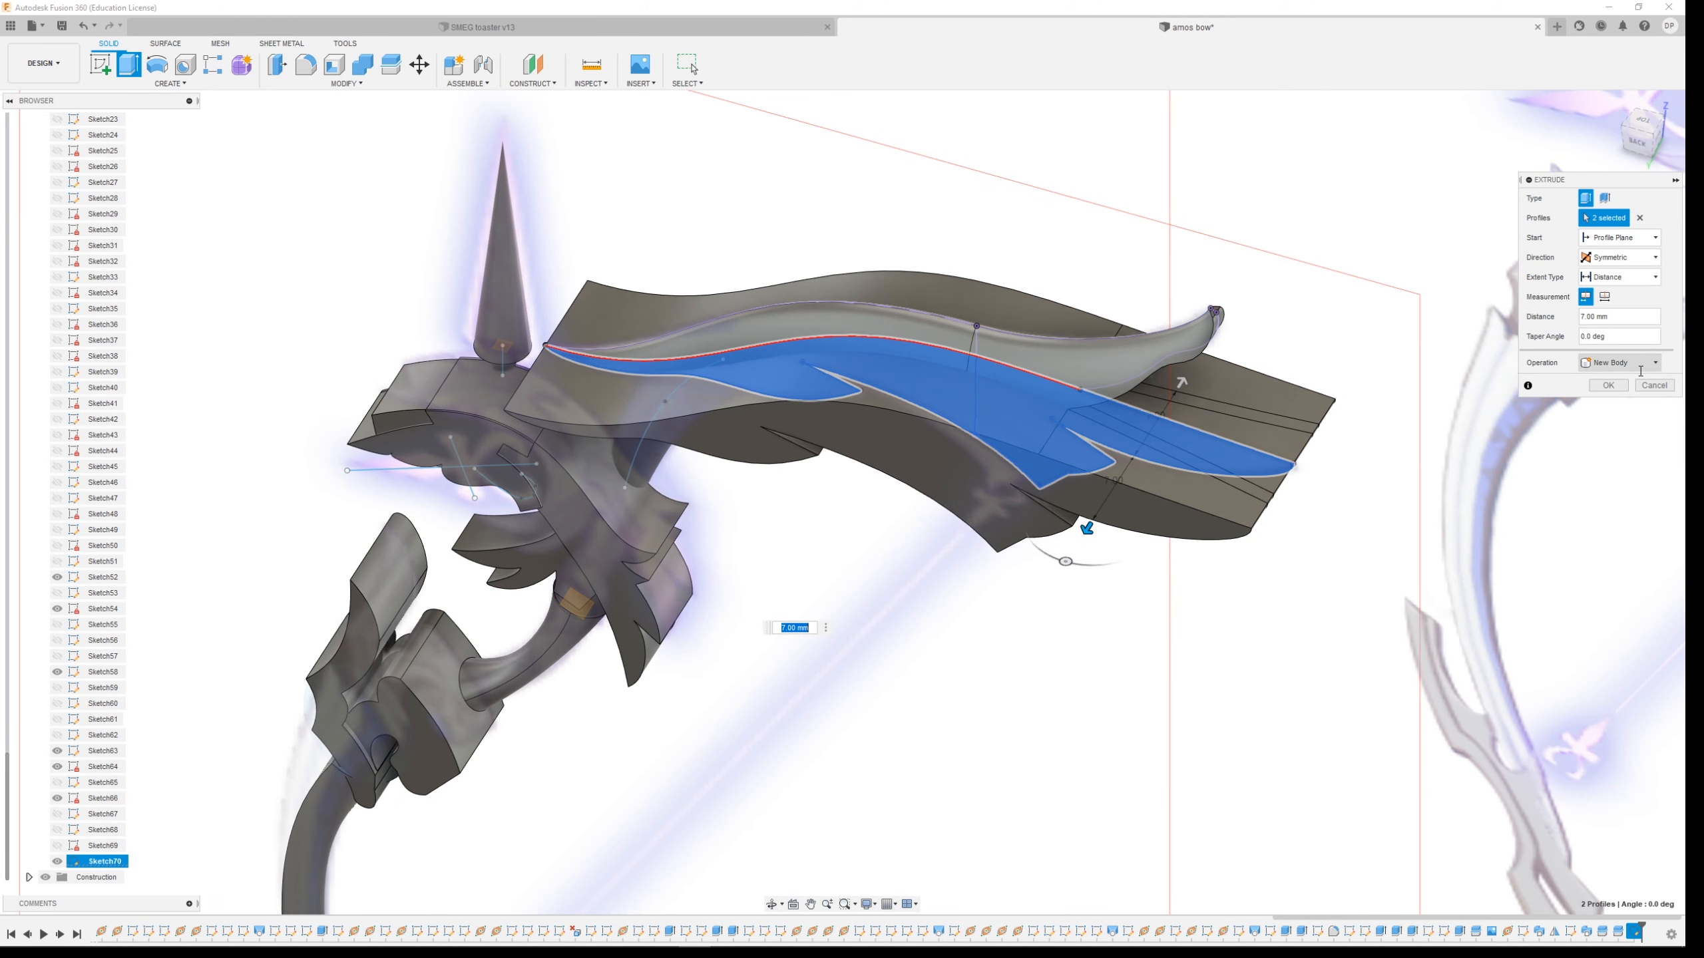
click(1608, 386)
Split the new limb body using the curved surface along the limb's middle
mouse_move(1102, 635)
shift+middle_down()
mouse_move(1080, 559)
mouse_move(1101, 576)
mouse_move(1018, 408)
shift+middle_up()
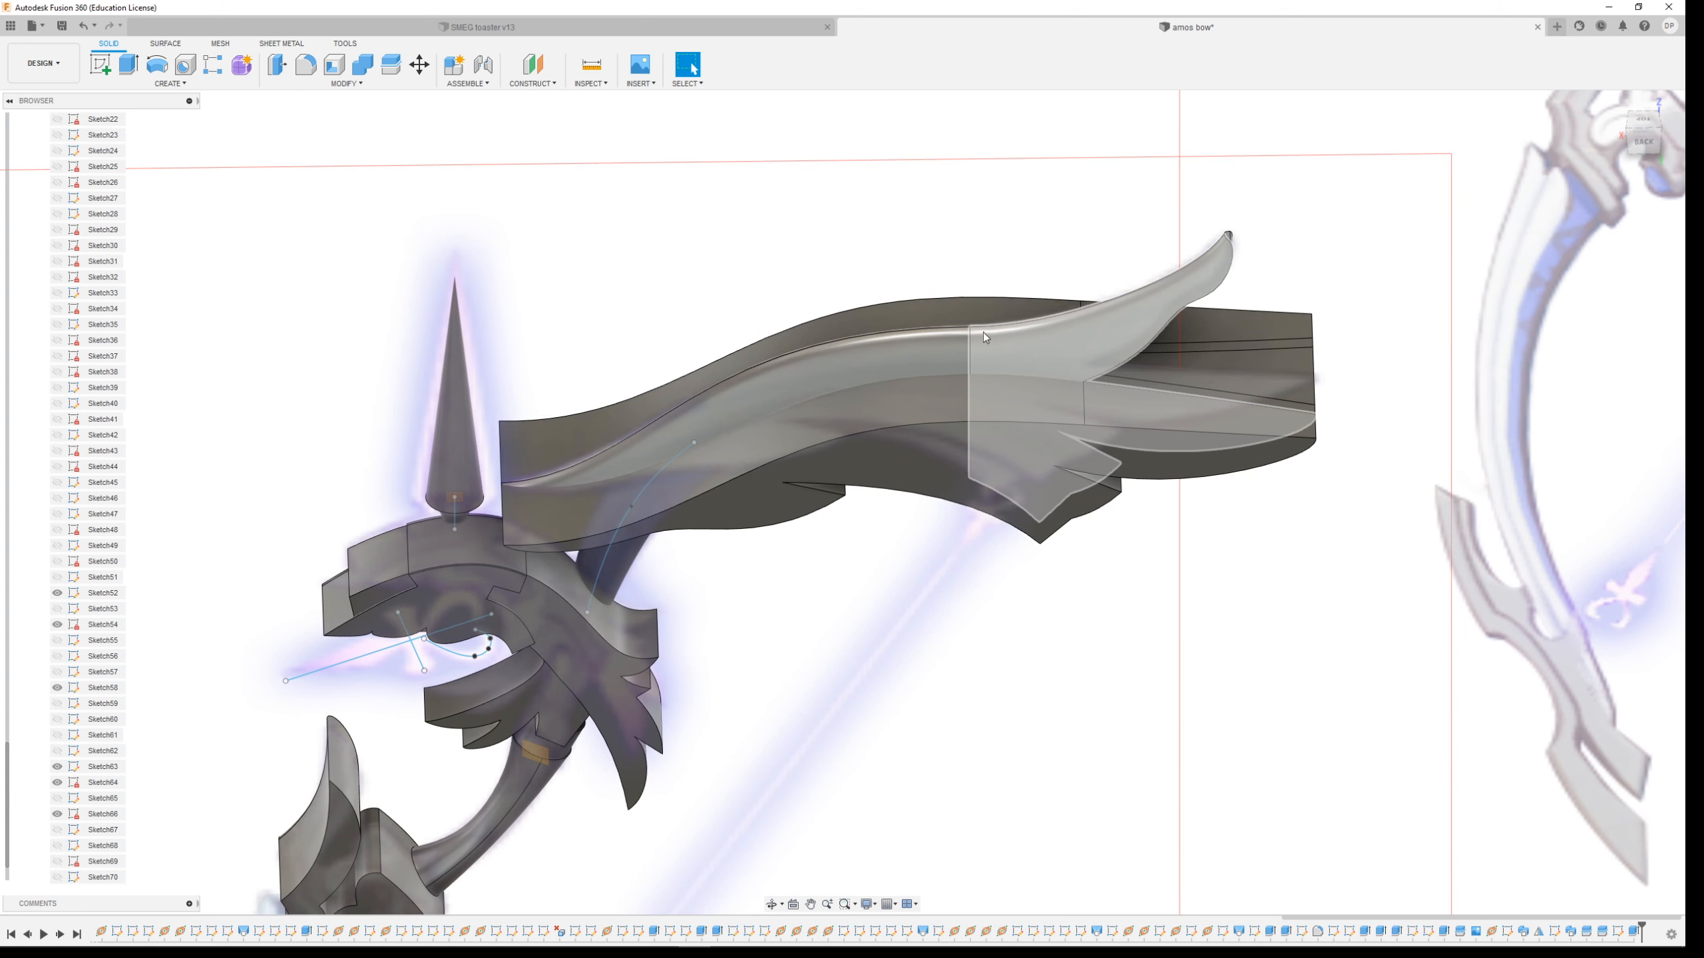
click(340, 84)
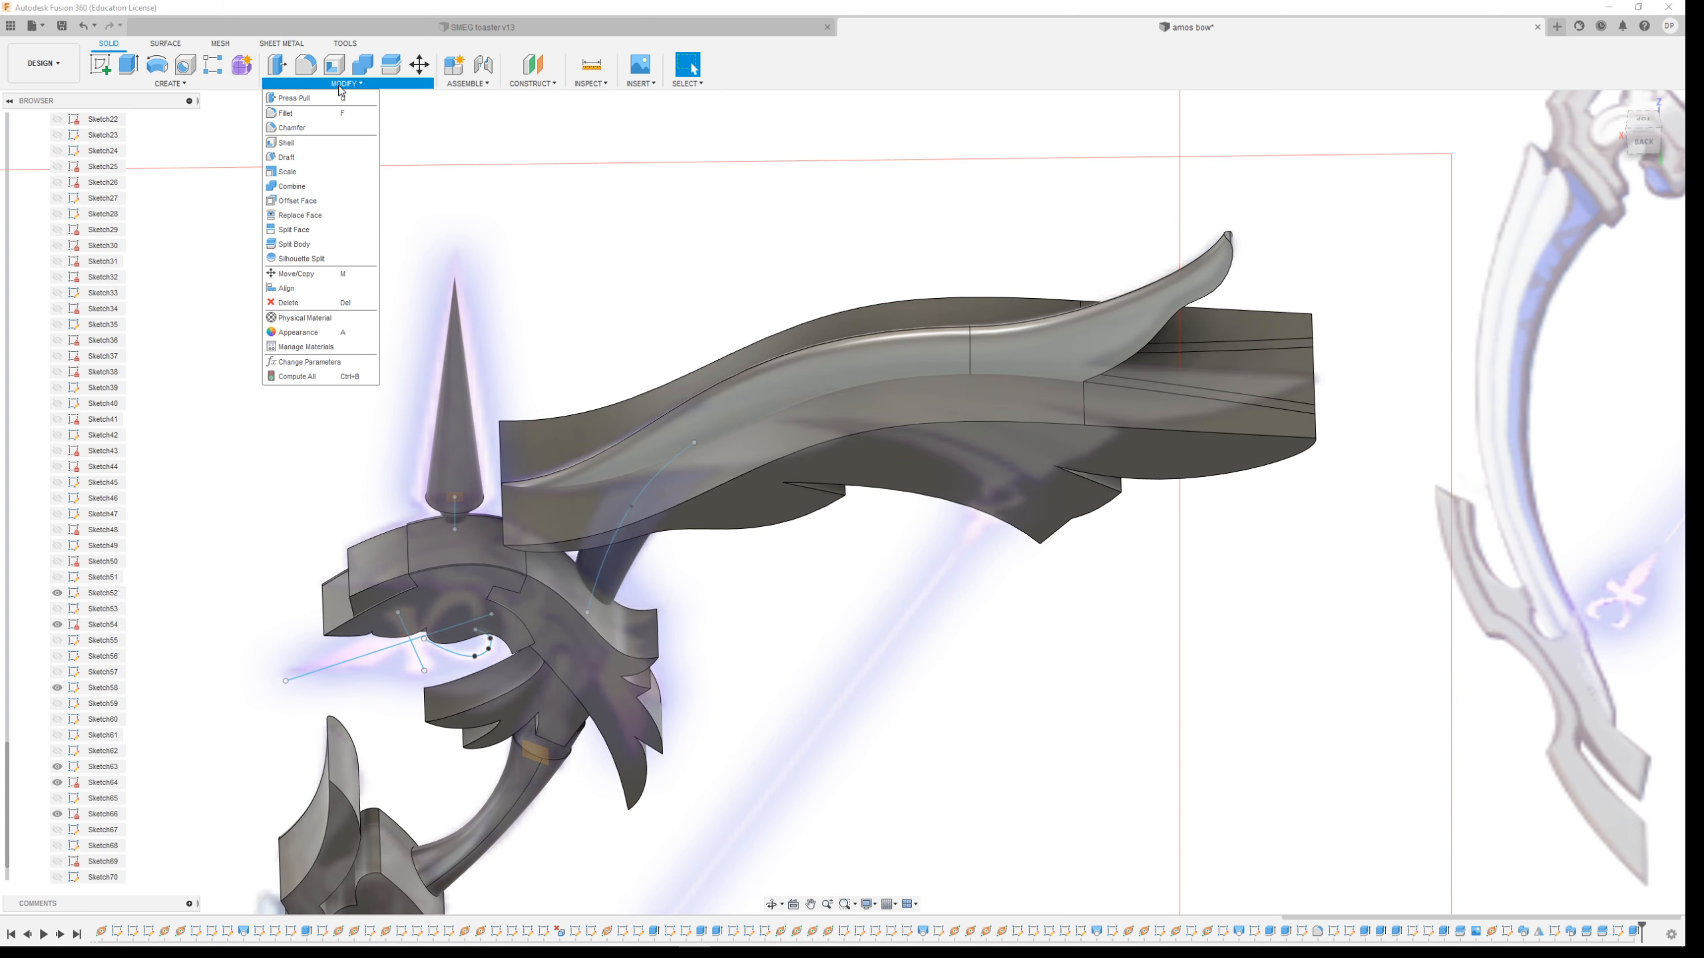
click(309, 245)
click(1039, 376)
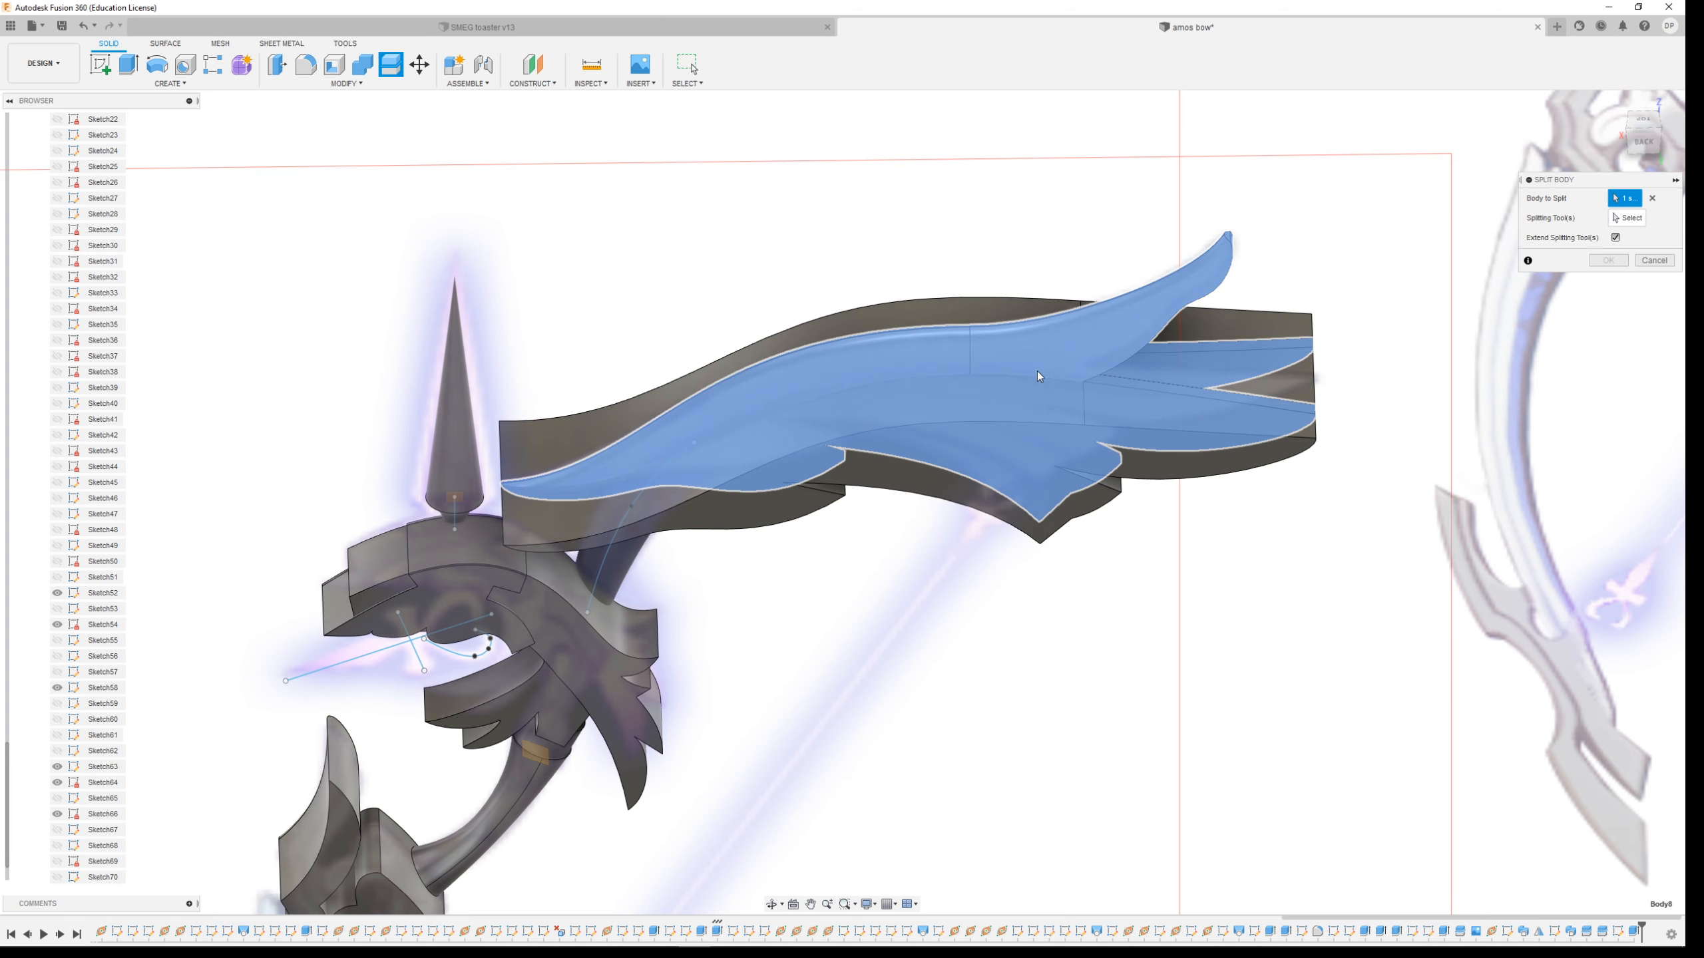
click(1182, 327)
click(1260, 332)
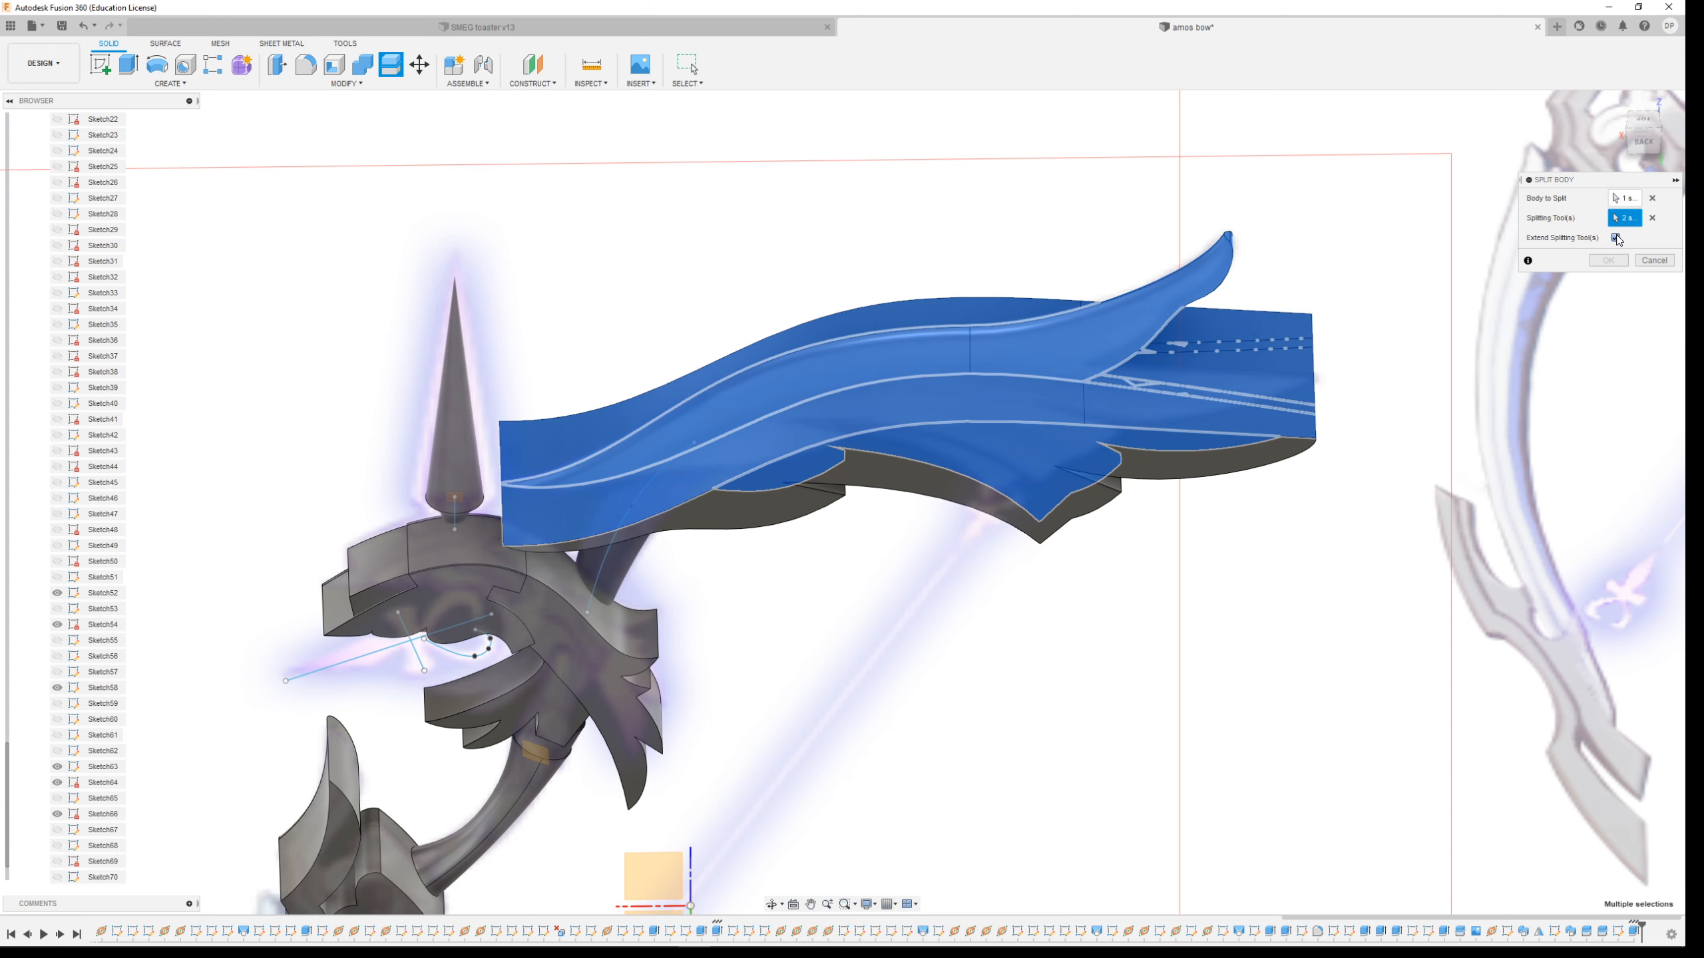
click(1651, 221)
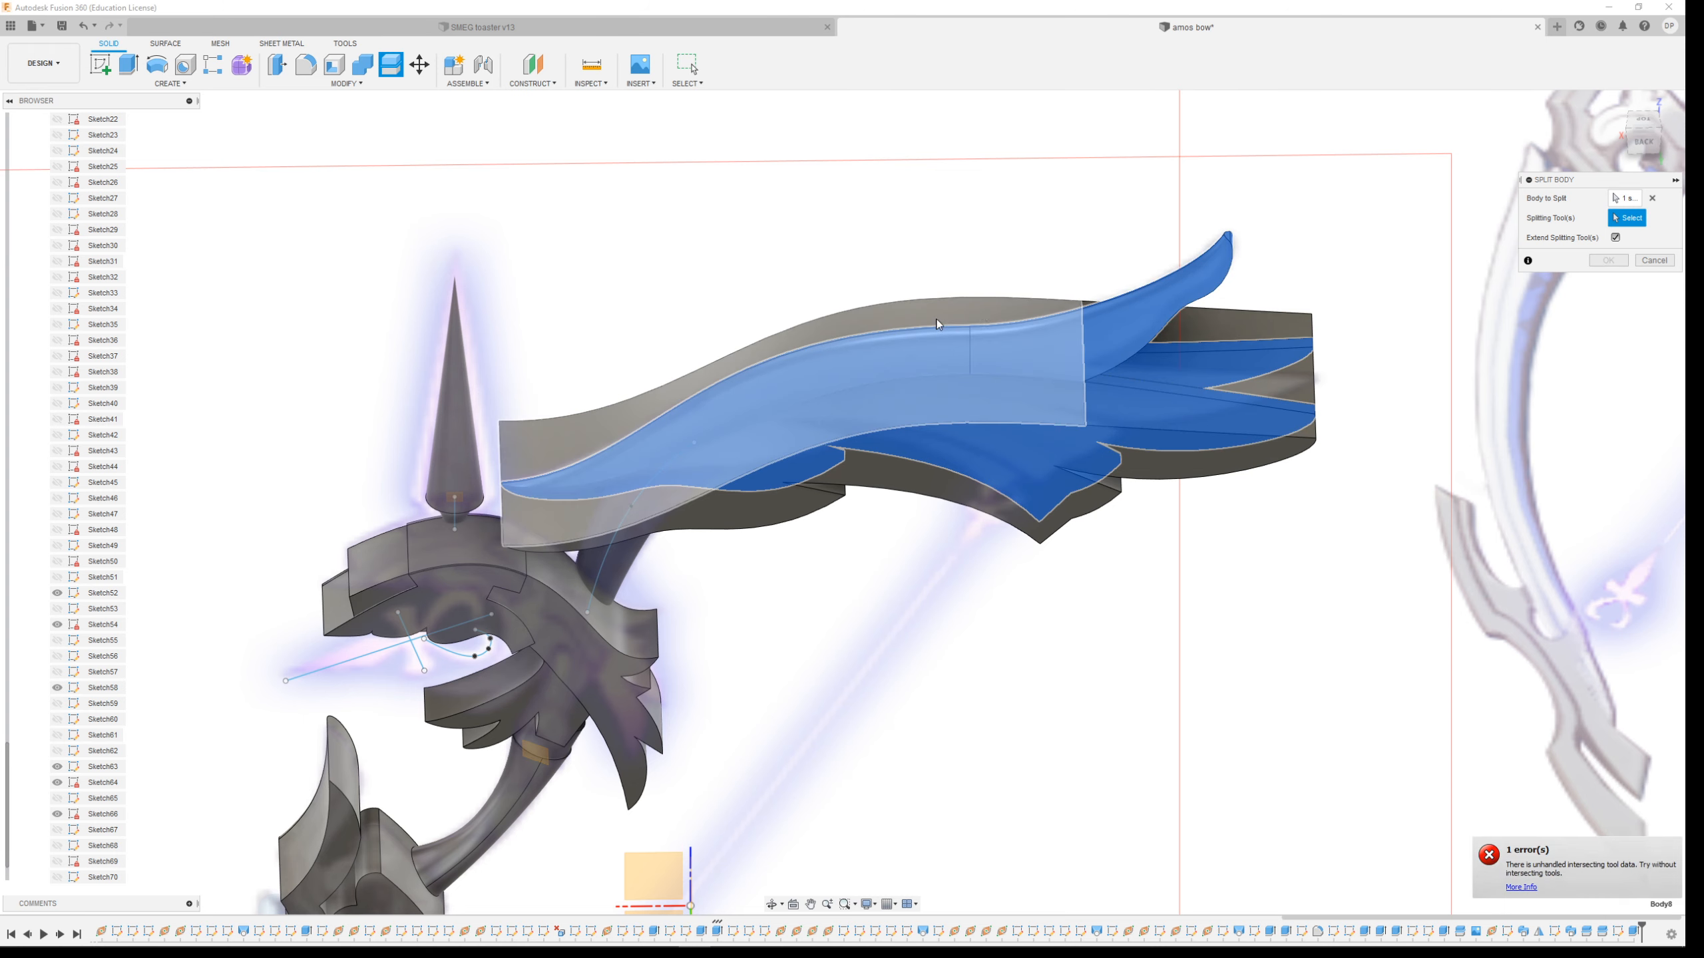
click(983, 309)
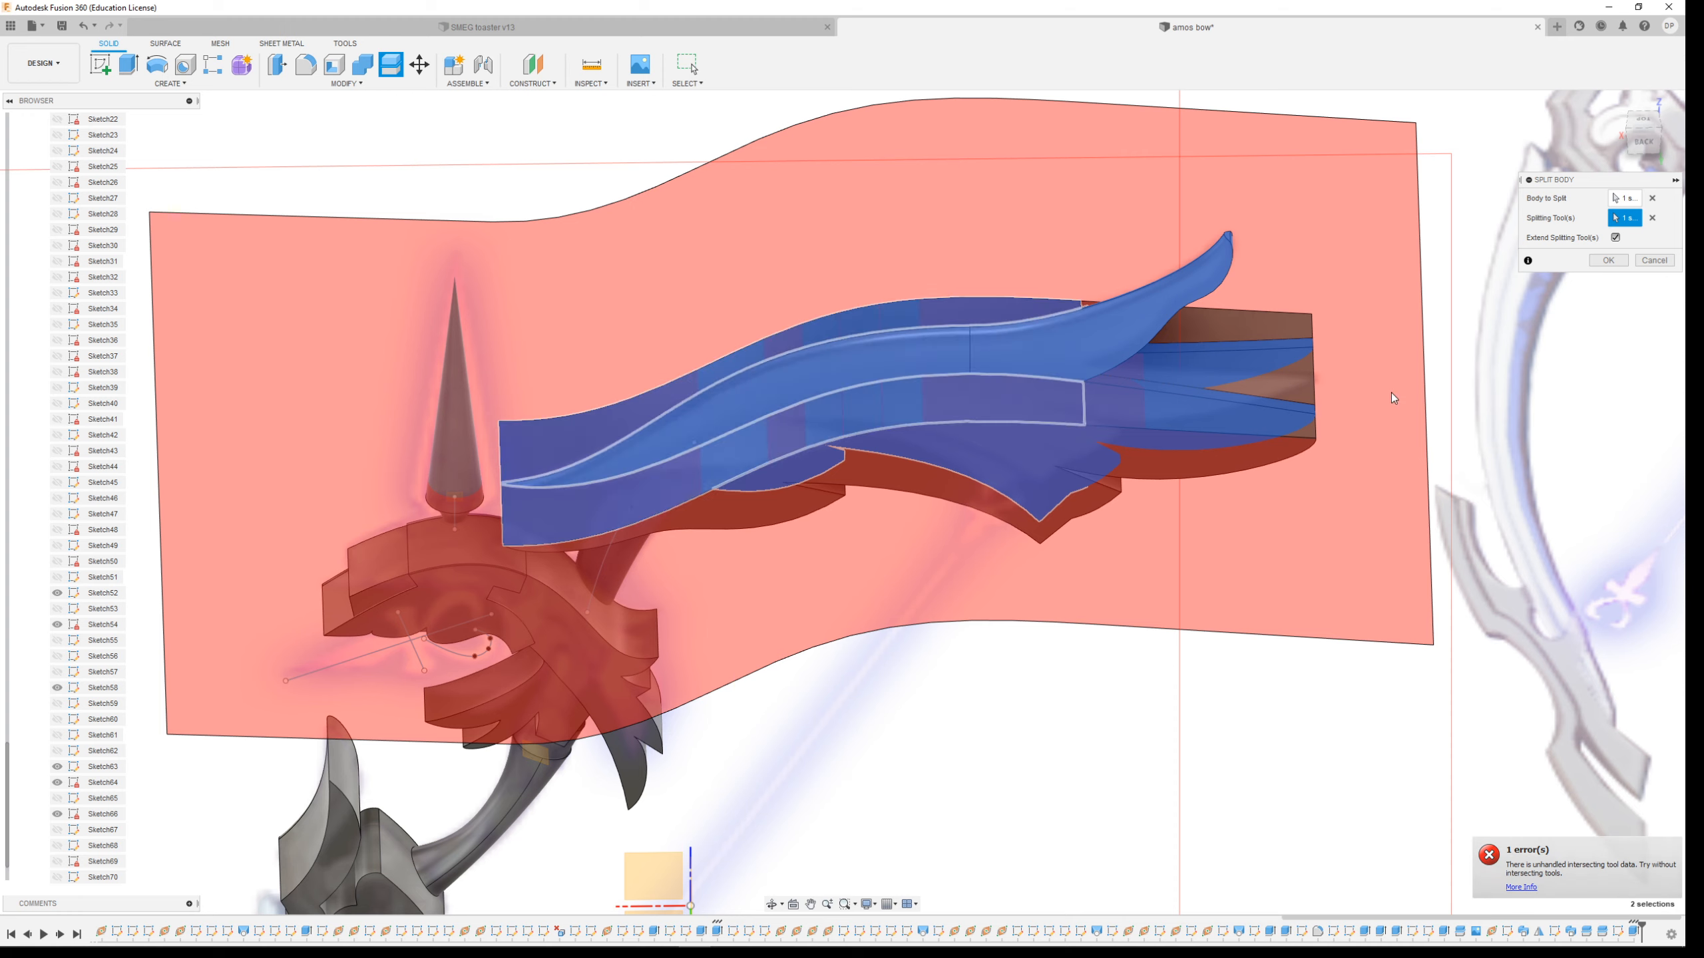
click(1607, 260)
Hide the lower body produced by the split
scroll(993, 503, up, 3)
mouse_move(1033, 403)
shift+middle_down()
mouse_move(1133, 495)
mouse_move(1195, 515)
mouse_move(993, 502)
mouse_move(1057, 539)
shift+middle_up()
scroll(959, 515, down, 3)
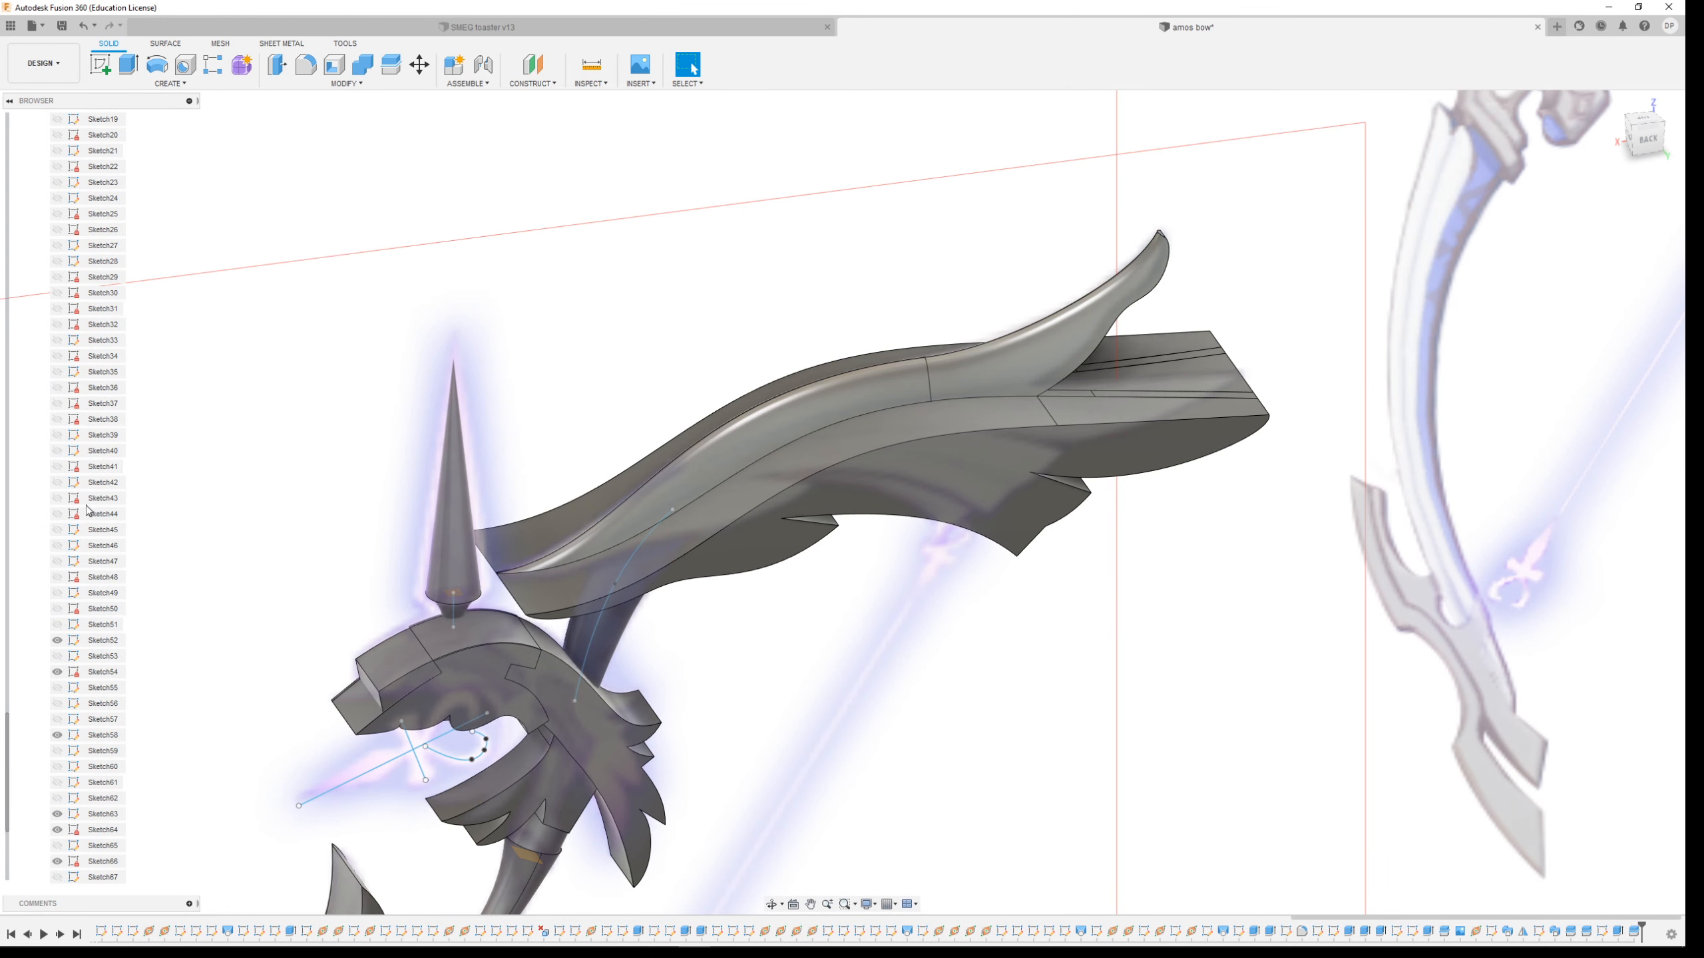
scroll(87, 510, up, 4)
right_click(1021, 468)
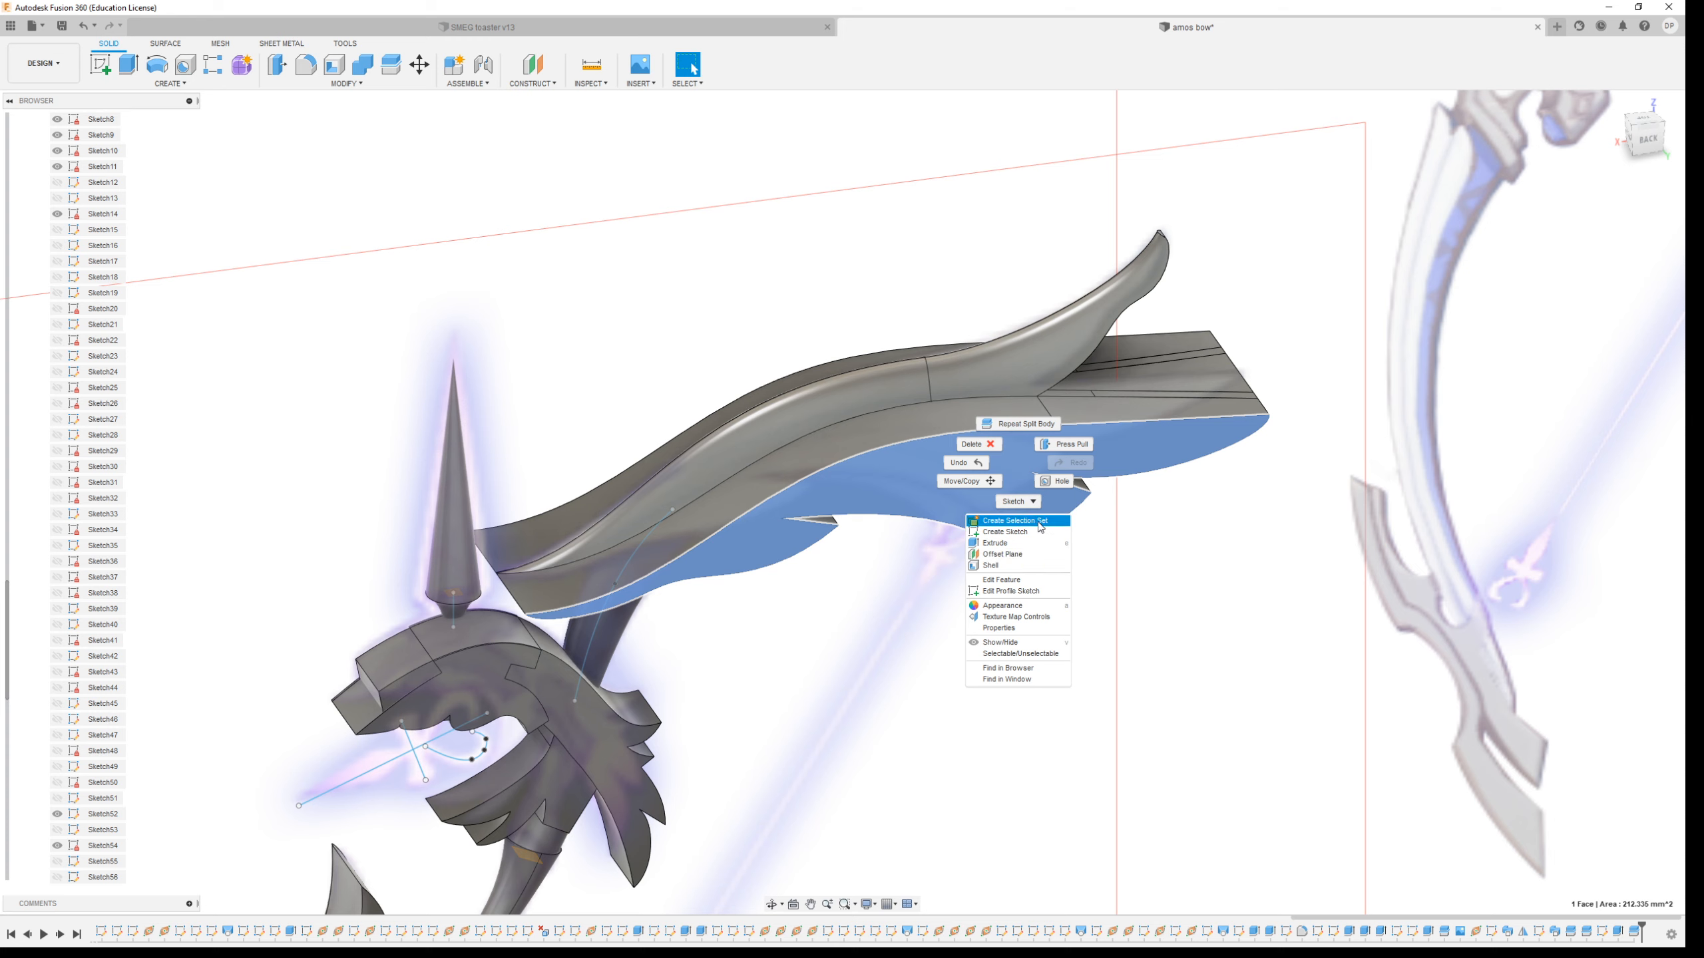
click(1050, 647)
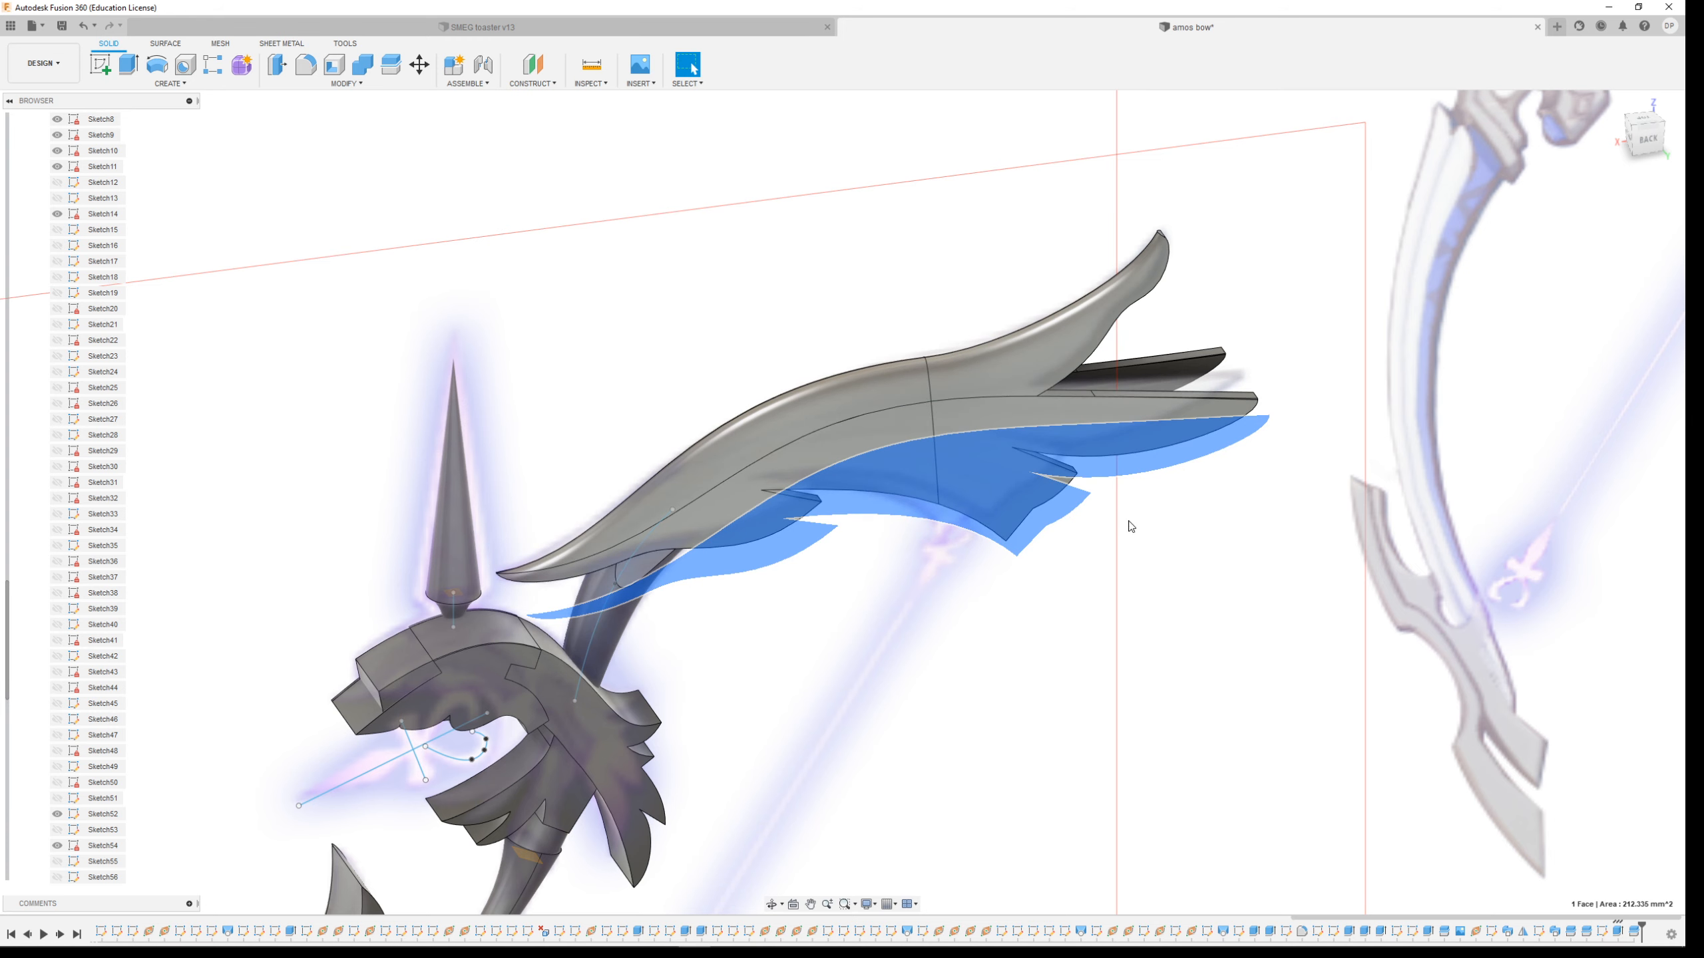
shift+middle_drag(1195, 517, 1149, 545)
click(1018, 653)
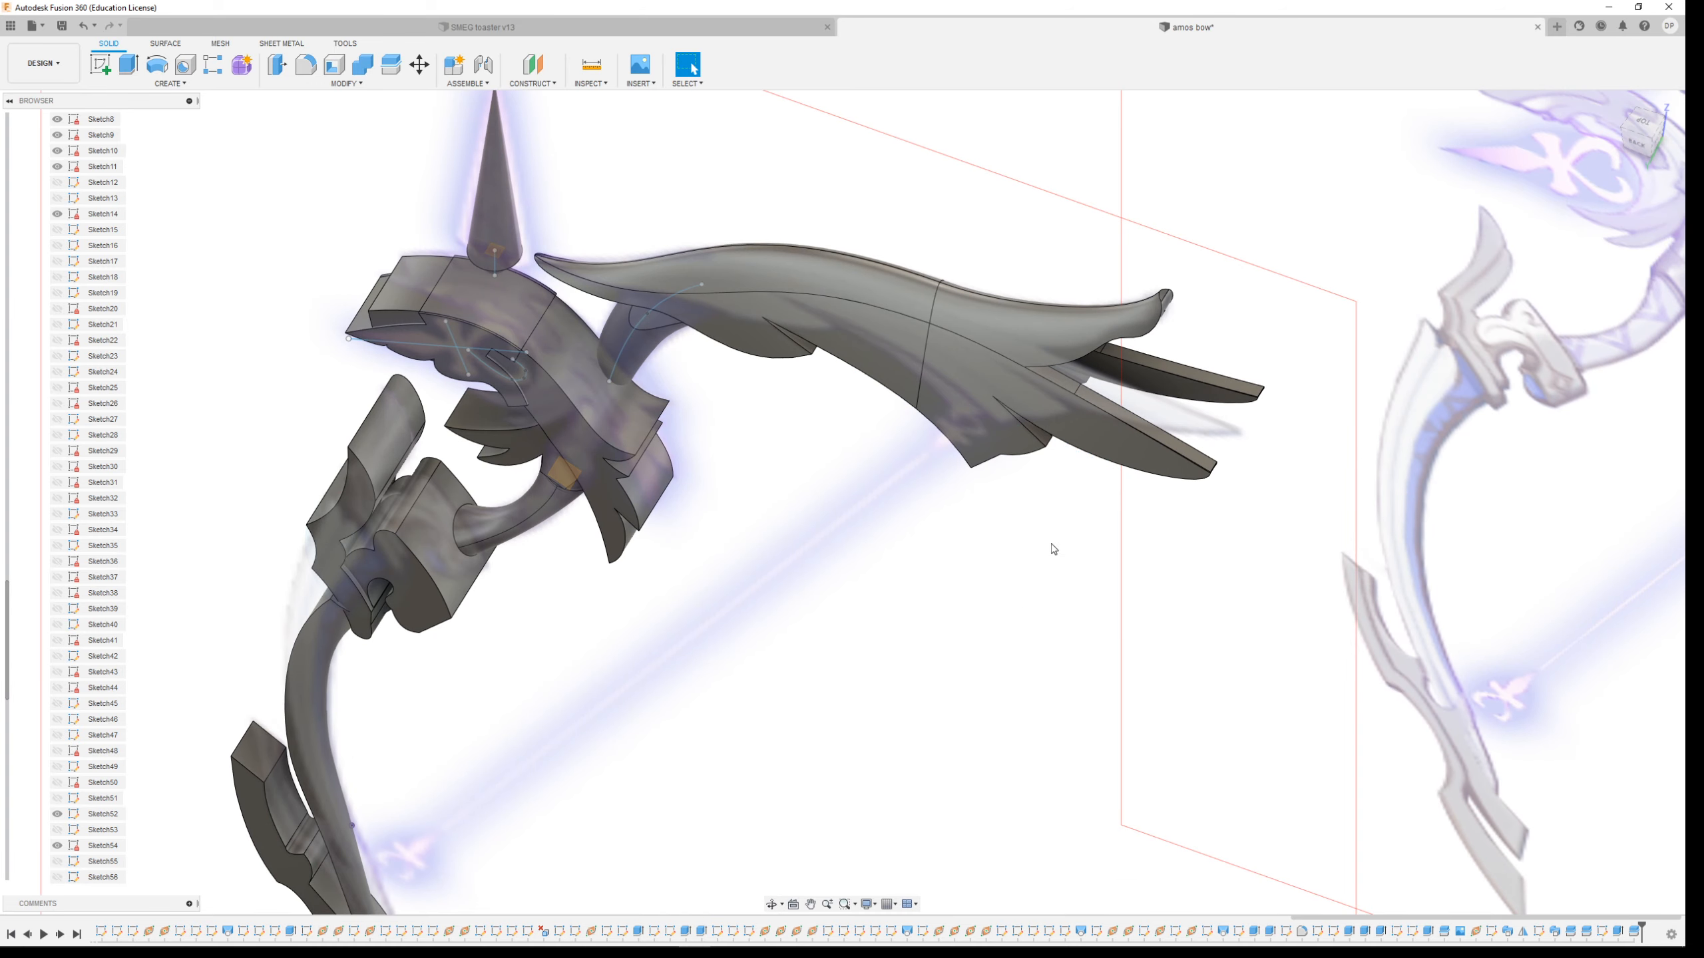
Offset the two exposed side faces of the limb by 0.4 mm
scroll(829, 288, up, 3)
shift+middle_drag(1183, 561, 1197, 513)
click(908, 382)
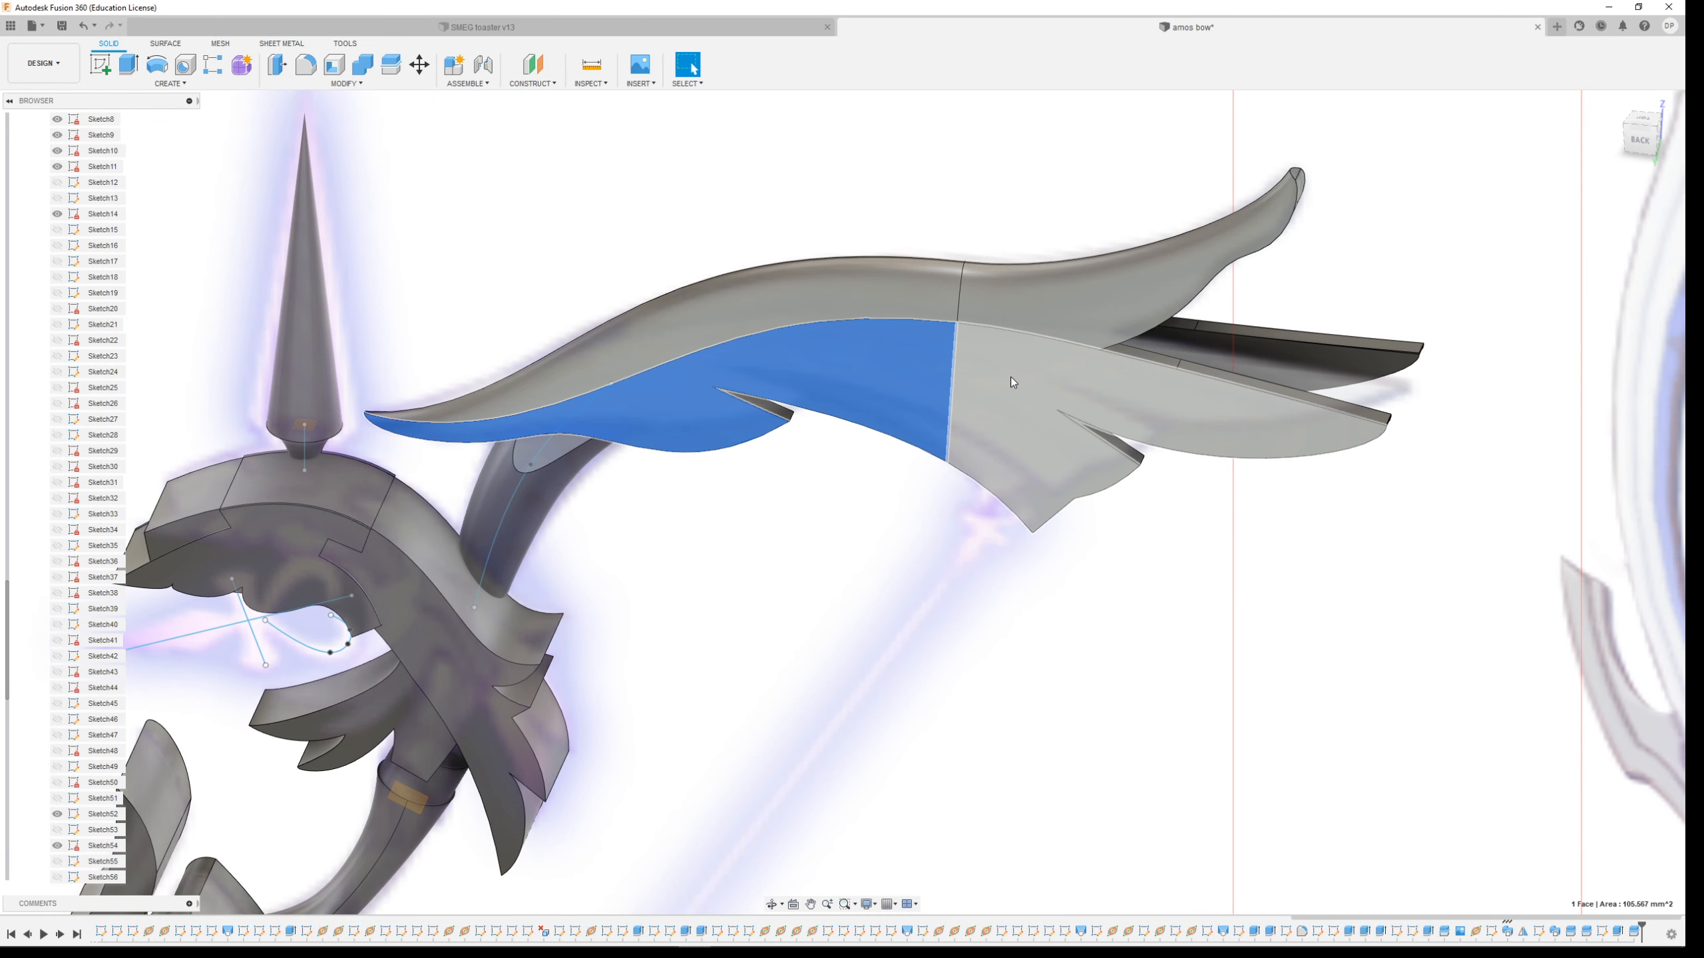
ctrl+click(1038, 510)
click(352, 83)
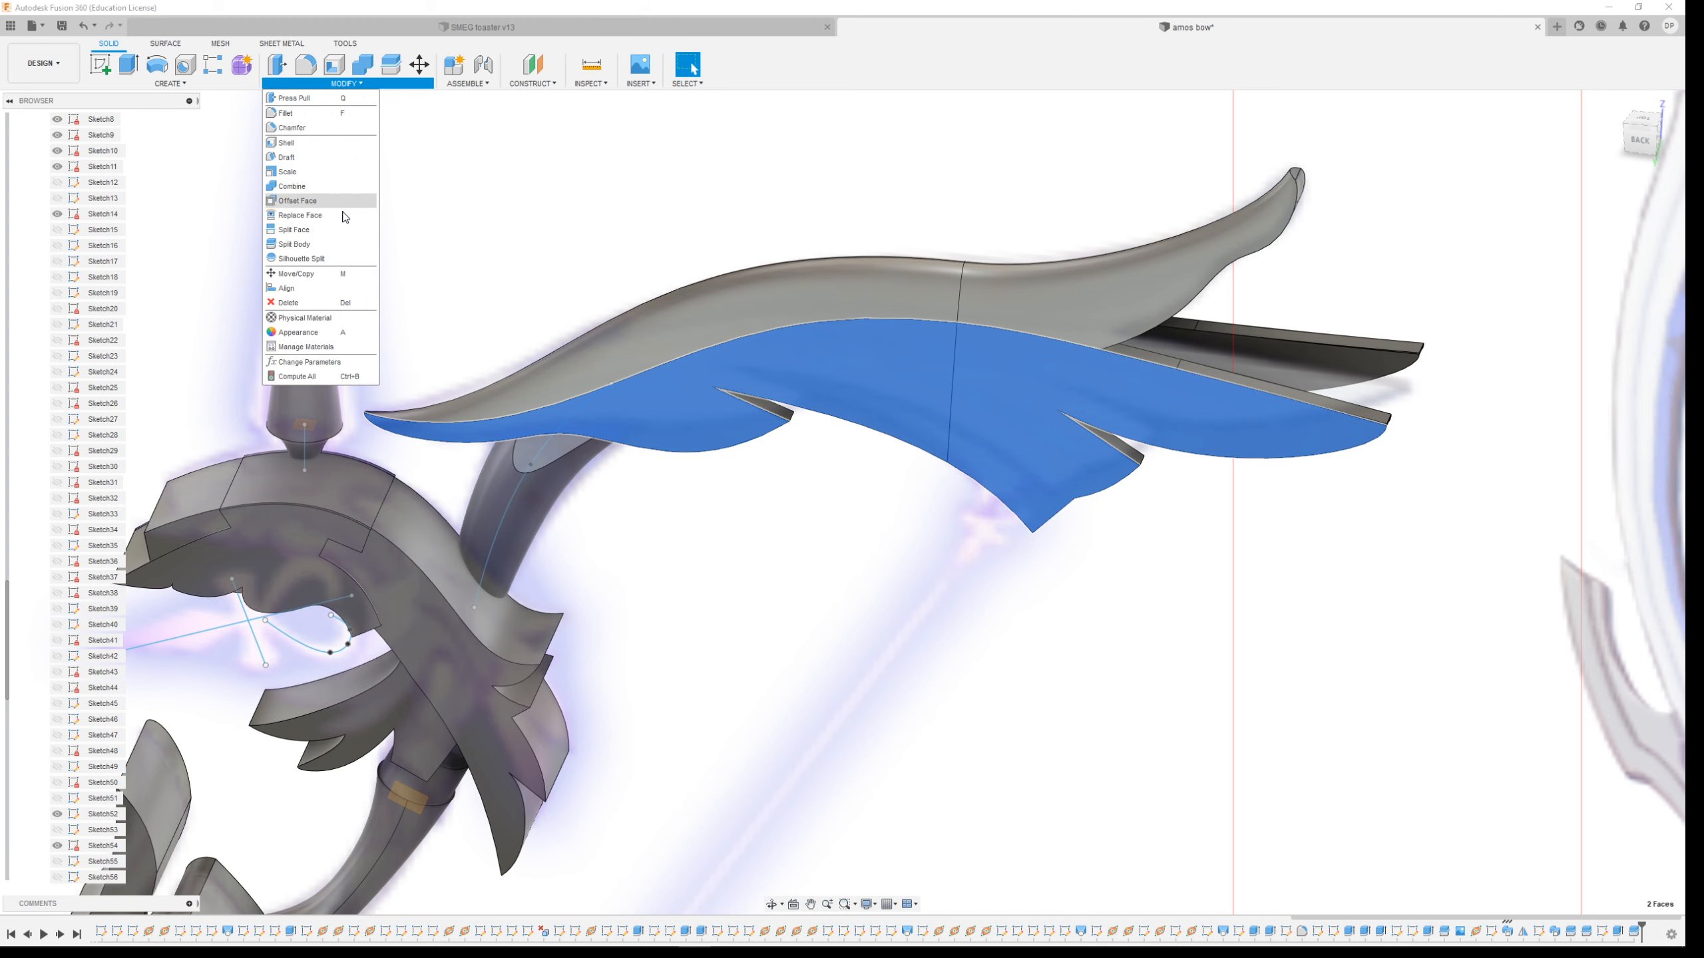
click(315, 203)
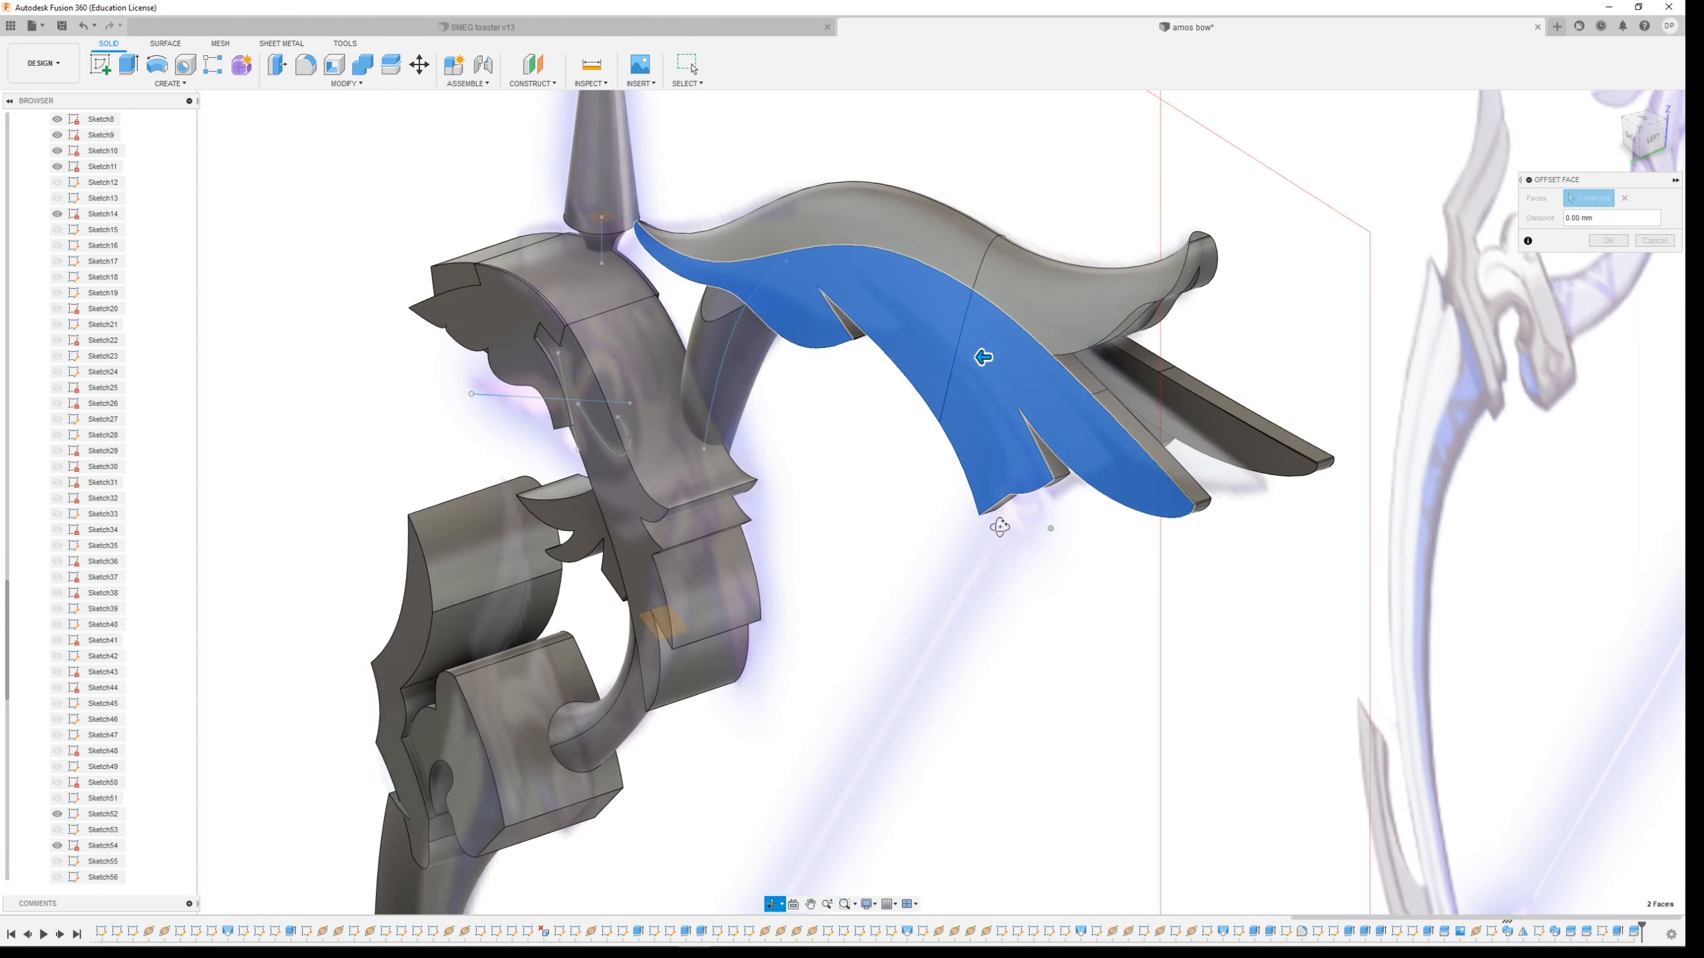
shift+middle_drag(1007, 380, 981, 354)
drag(976, 356, 966, 357)
shift+middle_drag(951, 549, 1111, 619)
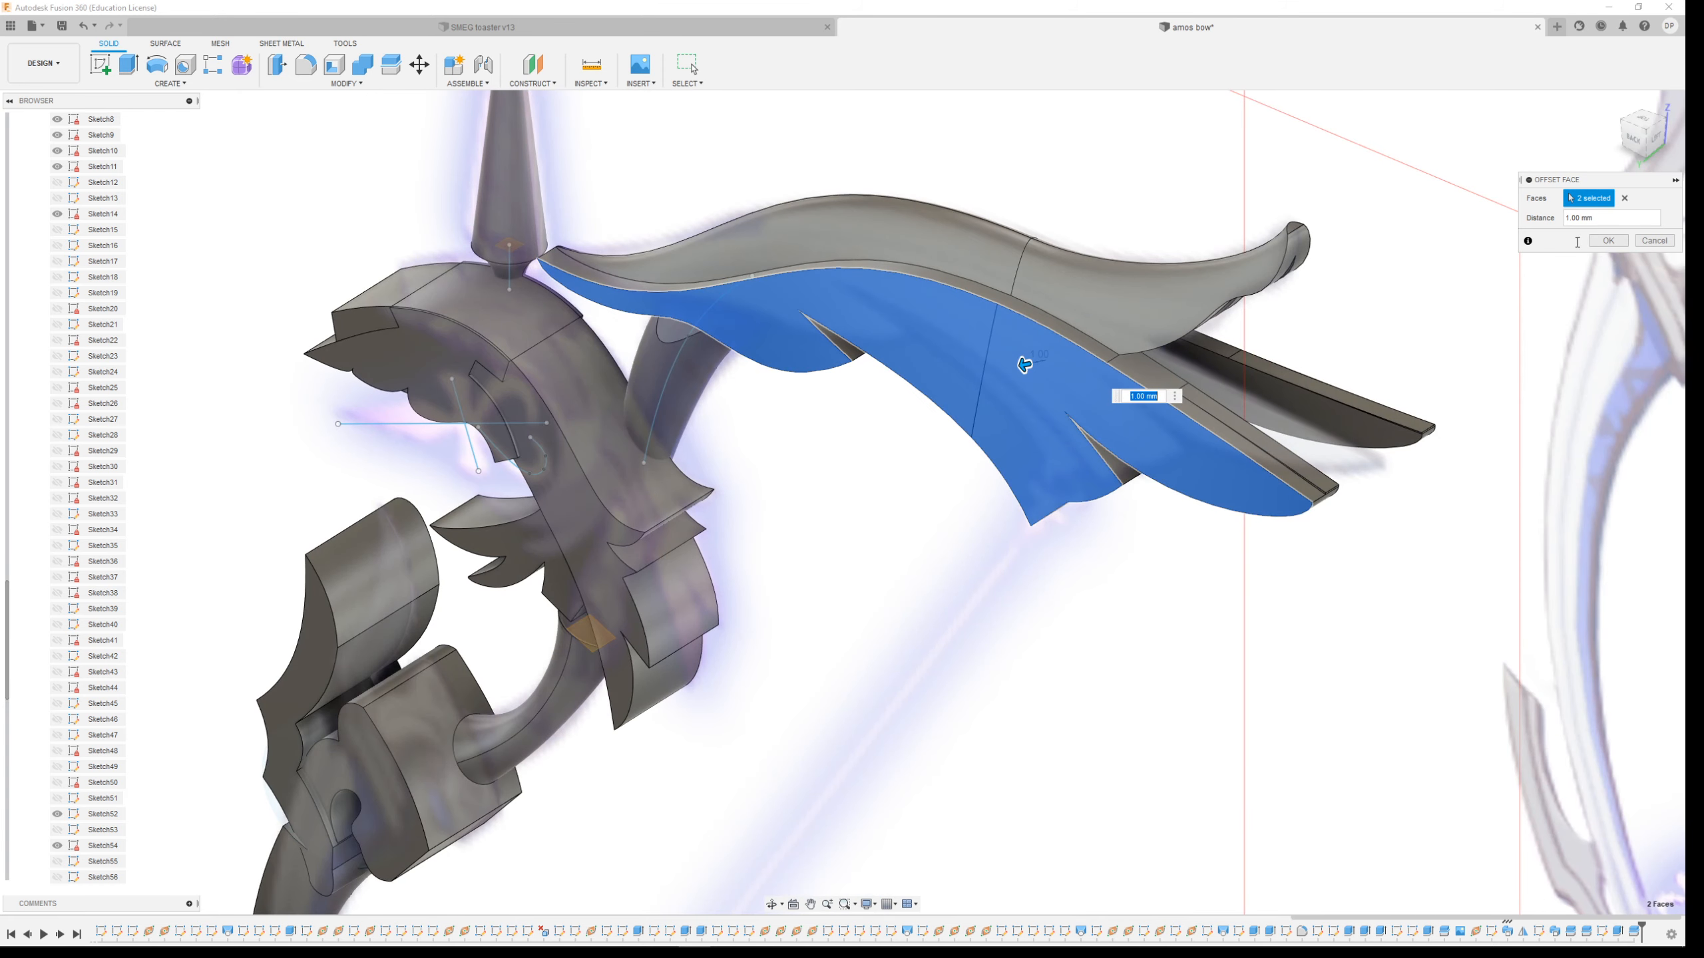
text(.1)
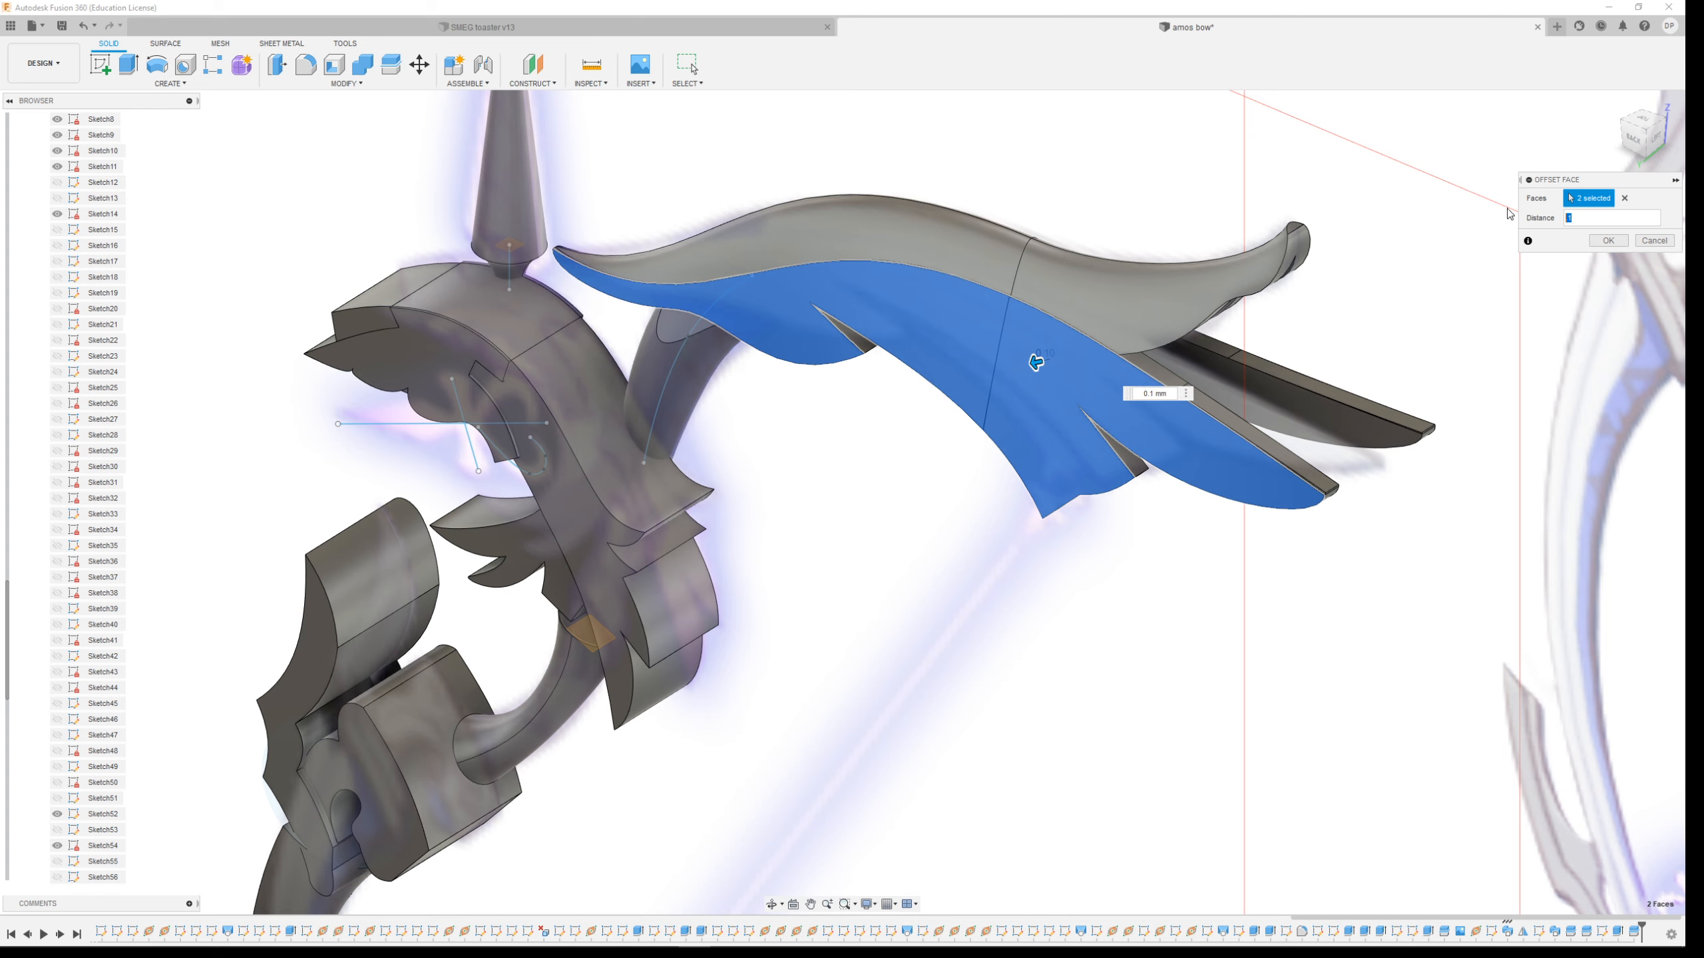
shift+middle_drag(1108, 274, 1237, 652)
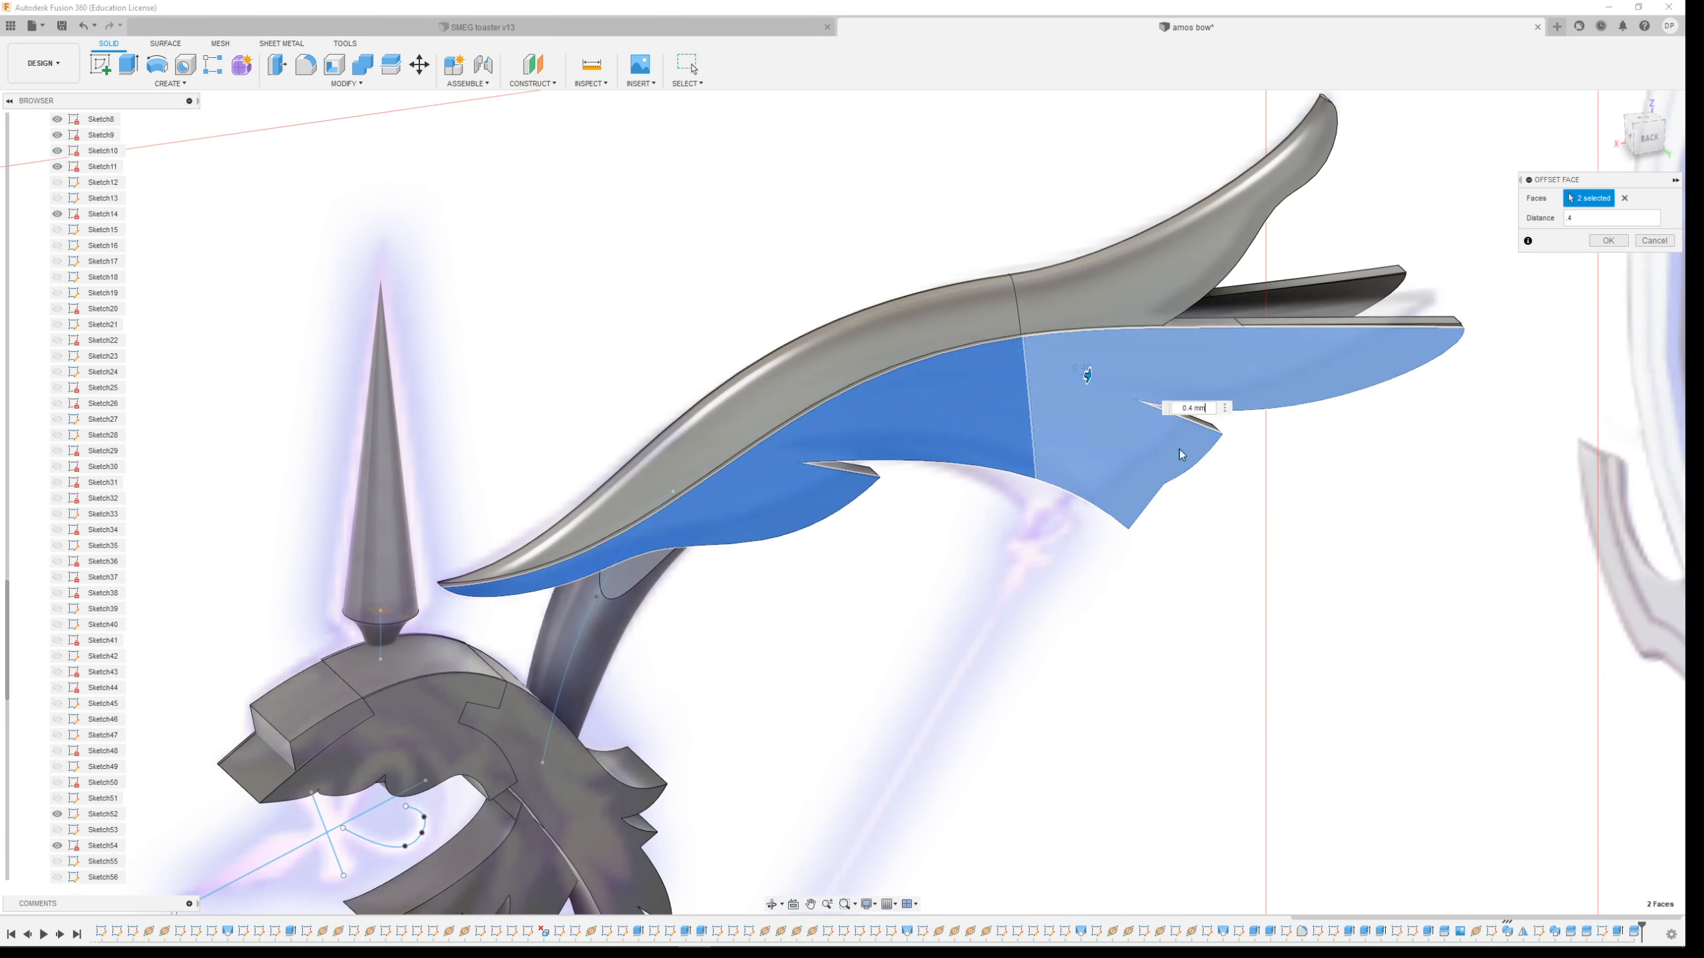
click(1608, 241)
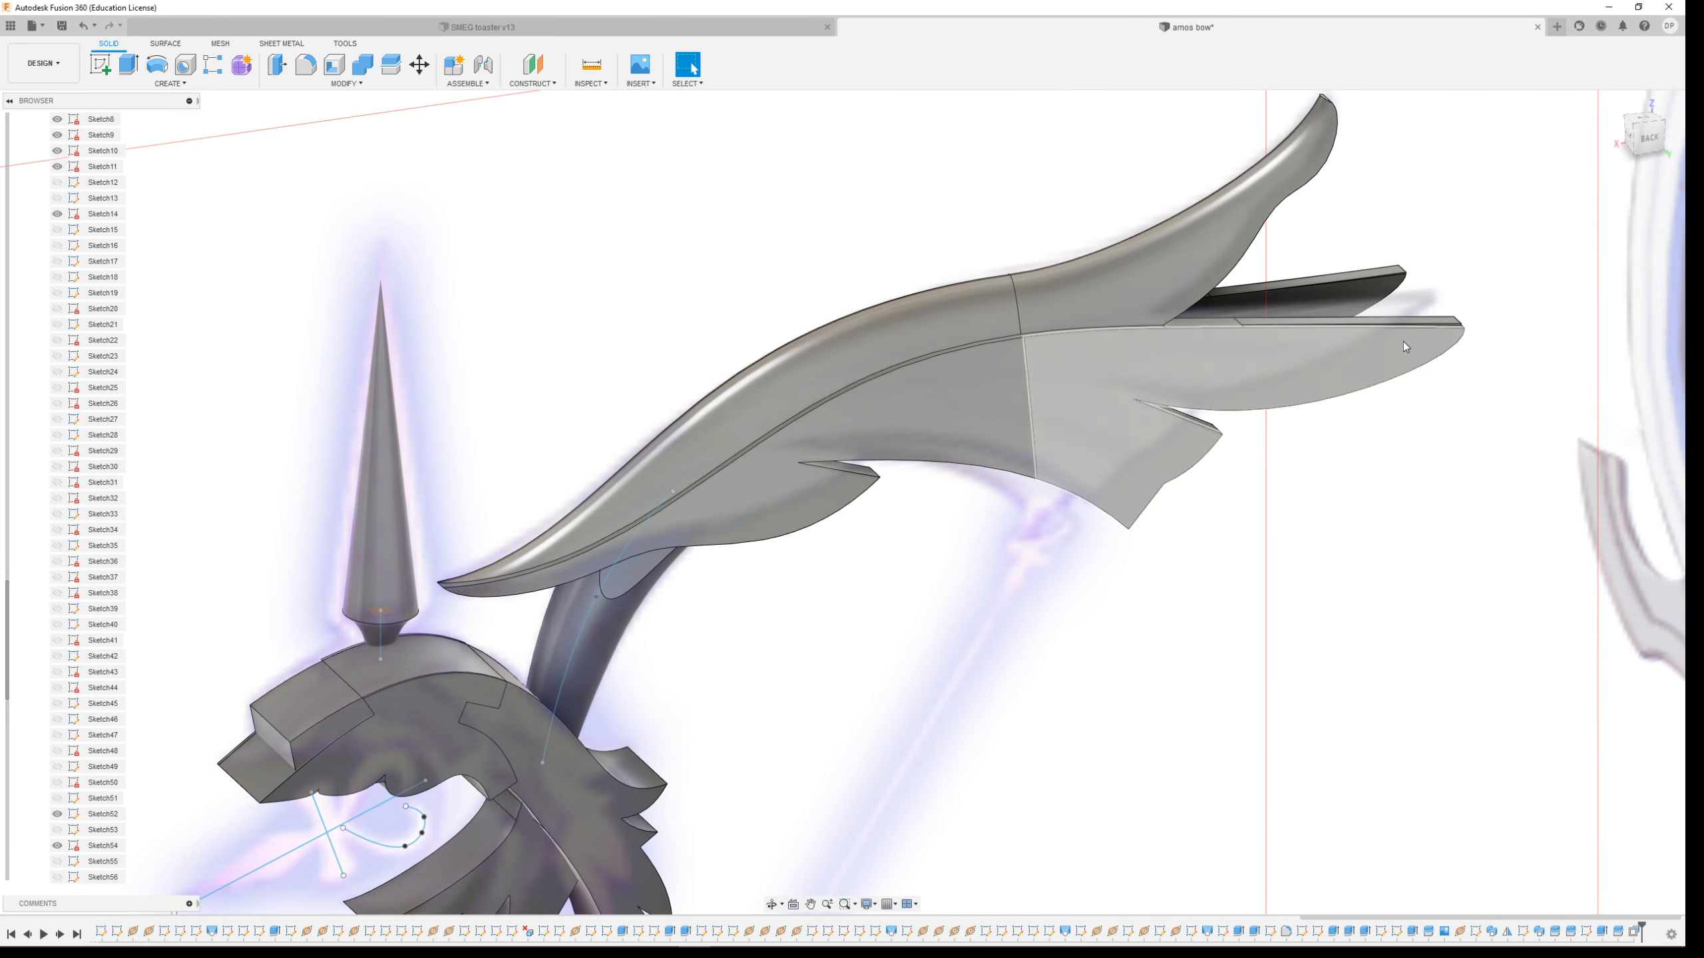
Offset the two faces on the limb's opposite side by 0.4 mm
shift+middle_drag(1033, 430, 629, 488)
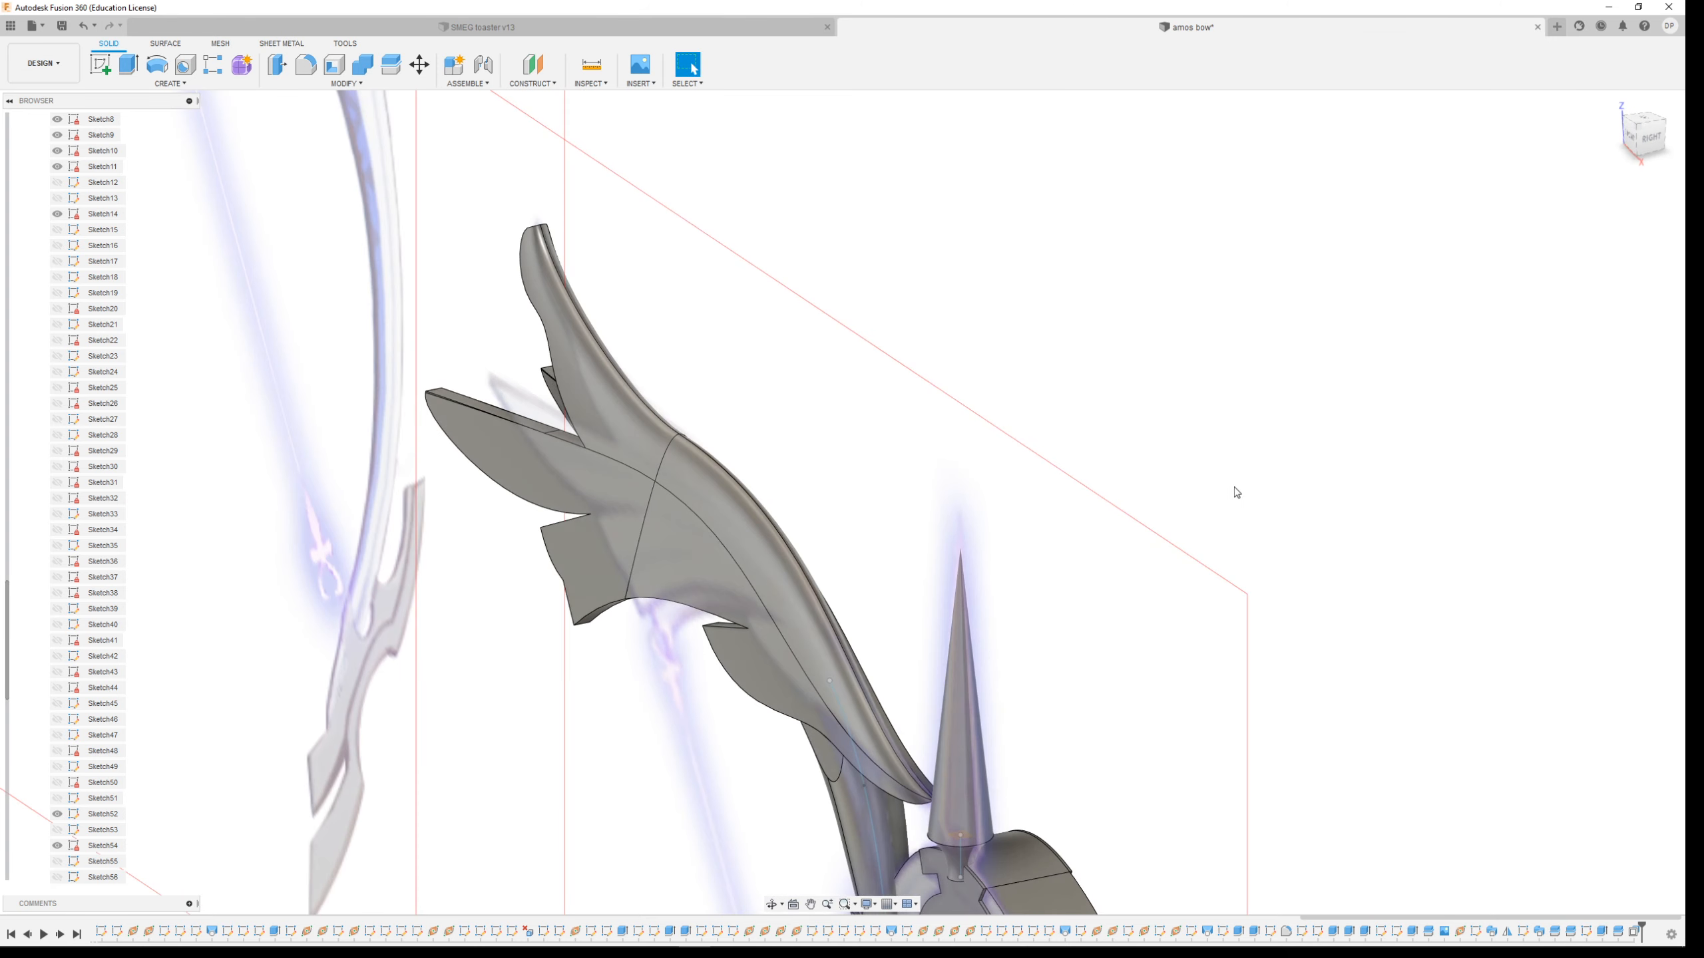
click(628, 511)
click(695, 548)
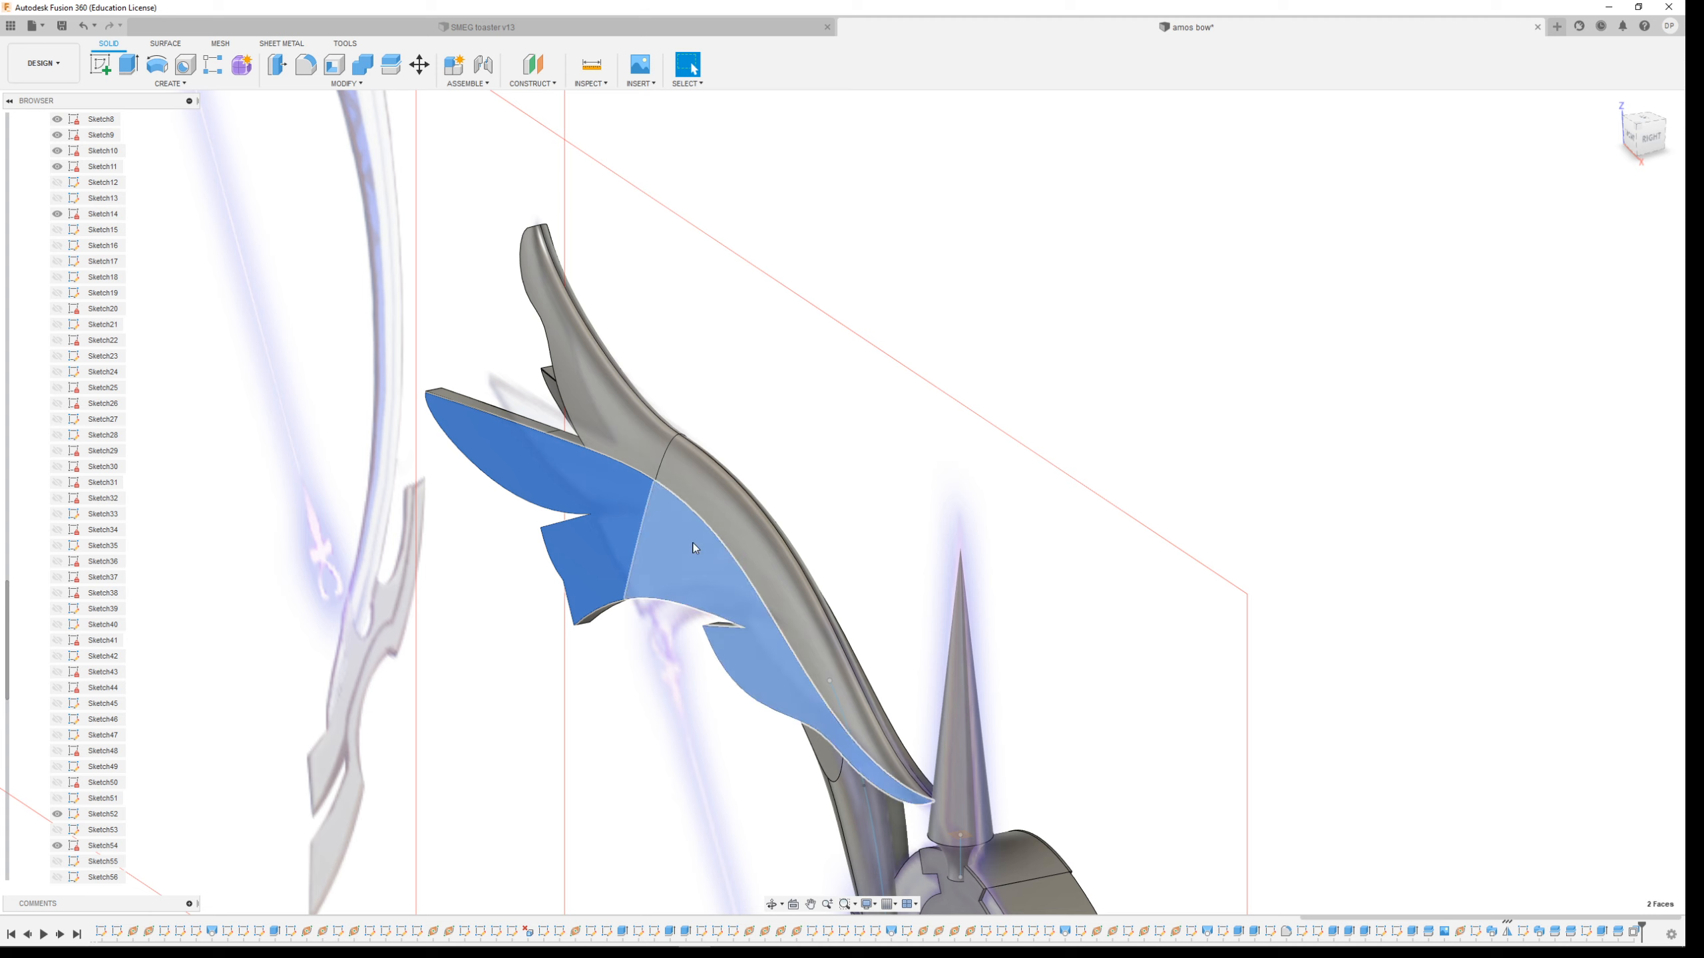
click(356, 84)
click(322, 201)
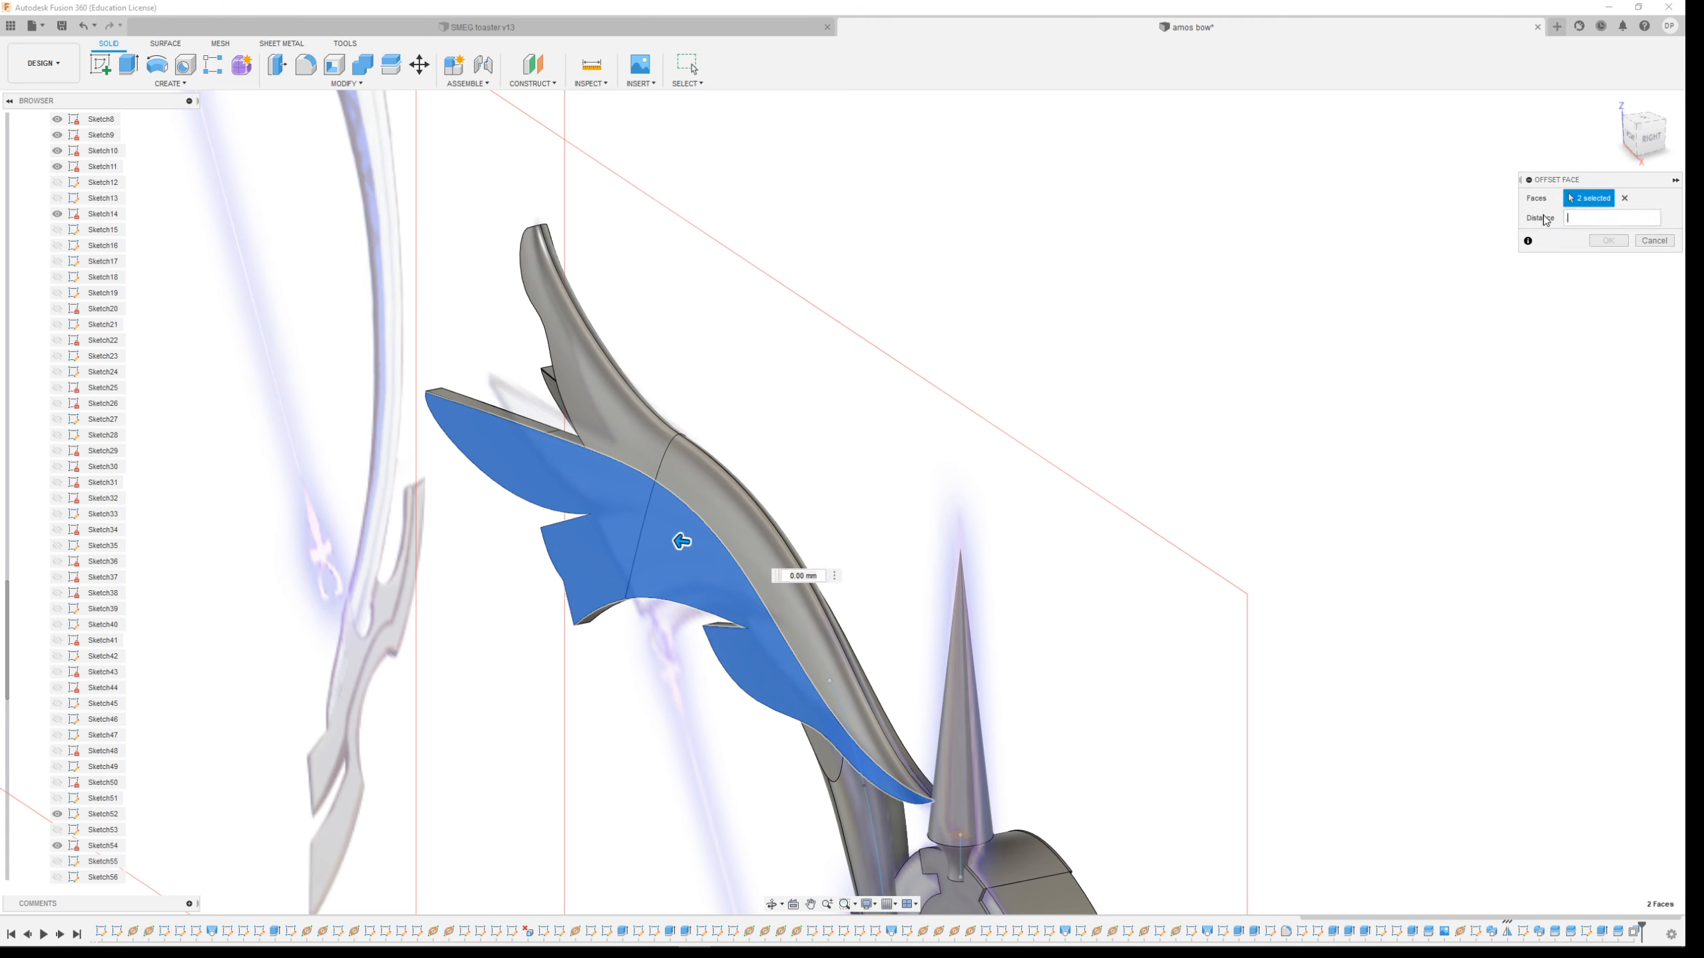
text(.4)
key(Return)
Inspect from several angles how the limb meets the grip bodies
shift+middle_drag(1191, 450, 1056, 489)
scroll(1046, 487, up, 2)
scroll(952, 463, down, 3)
scroll(607, 221, up, 2)
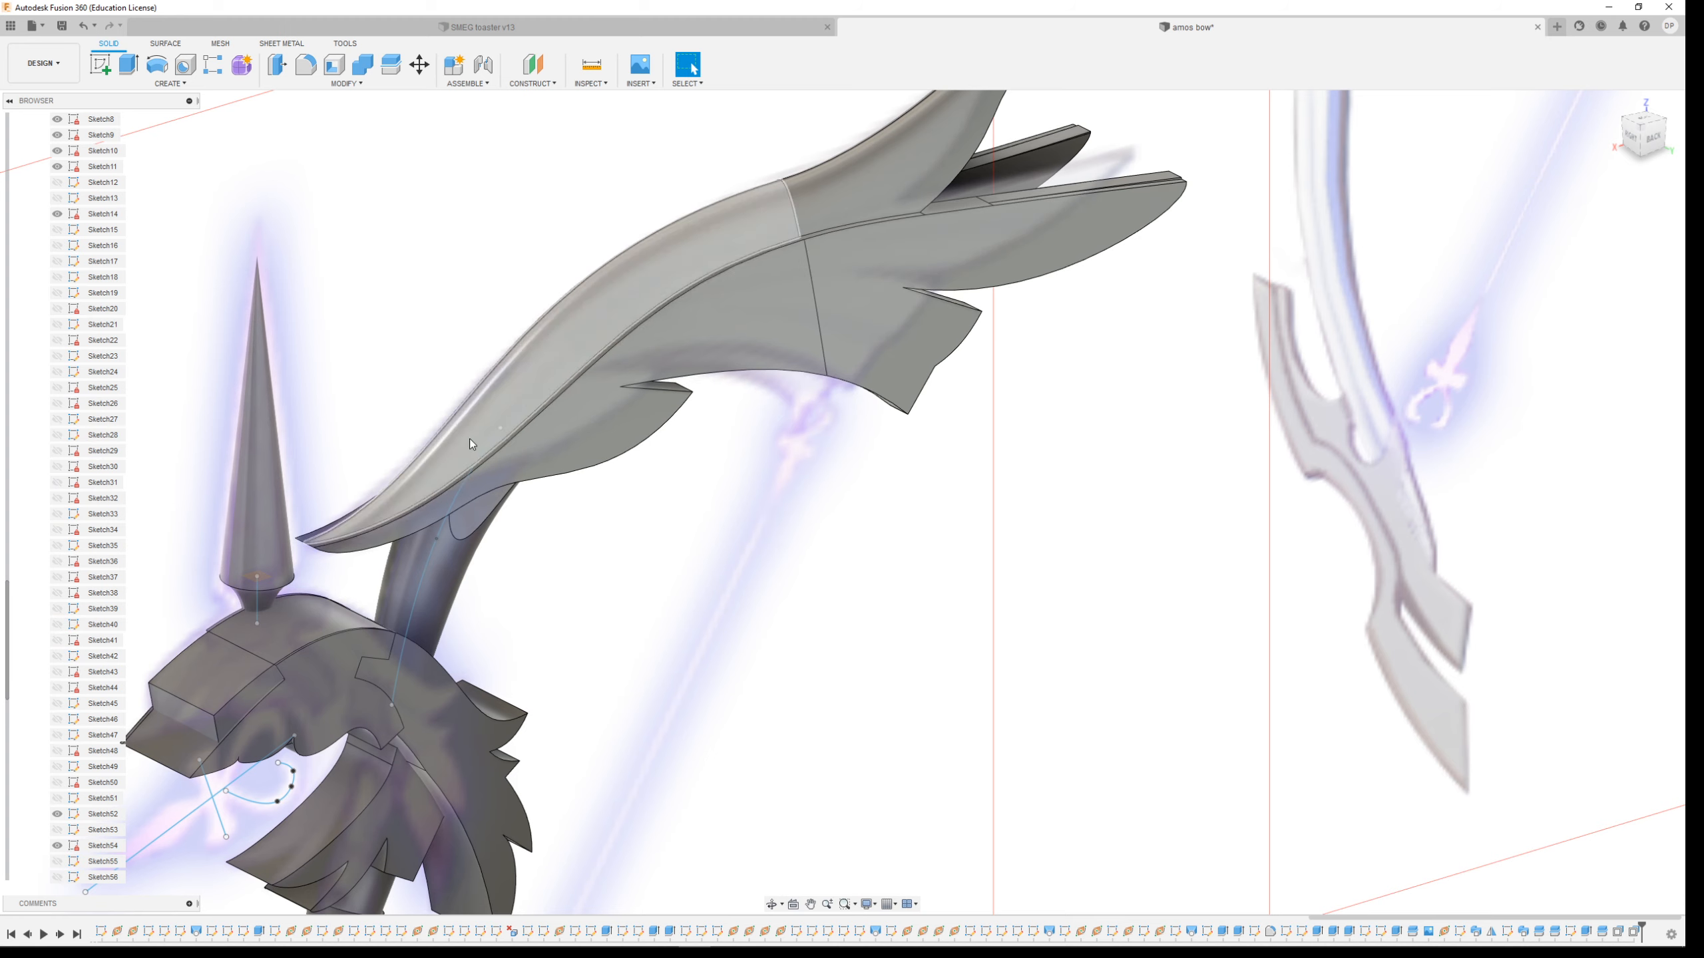
scroll(466, 444, down, 2)
scroll(414, 446, up, 5)
shift+middle_drag(530, 541, 551, 597)
scroll(542, 405, down, 2)
scroll(772, 416, down, 4)
scroll(715, 449, up, 6)
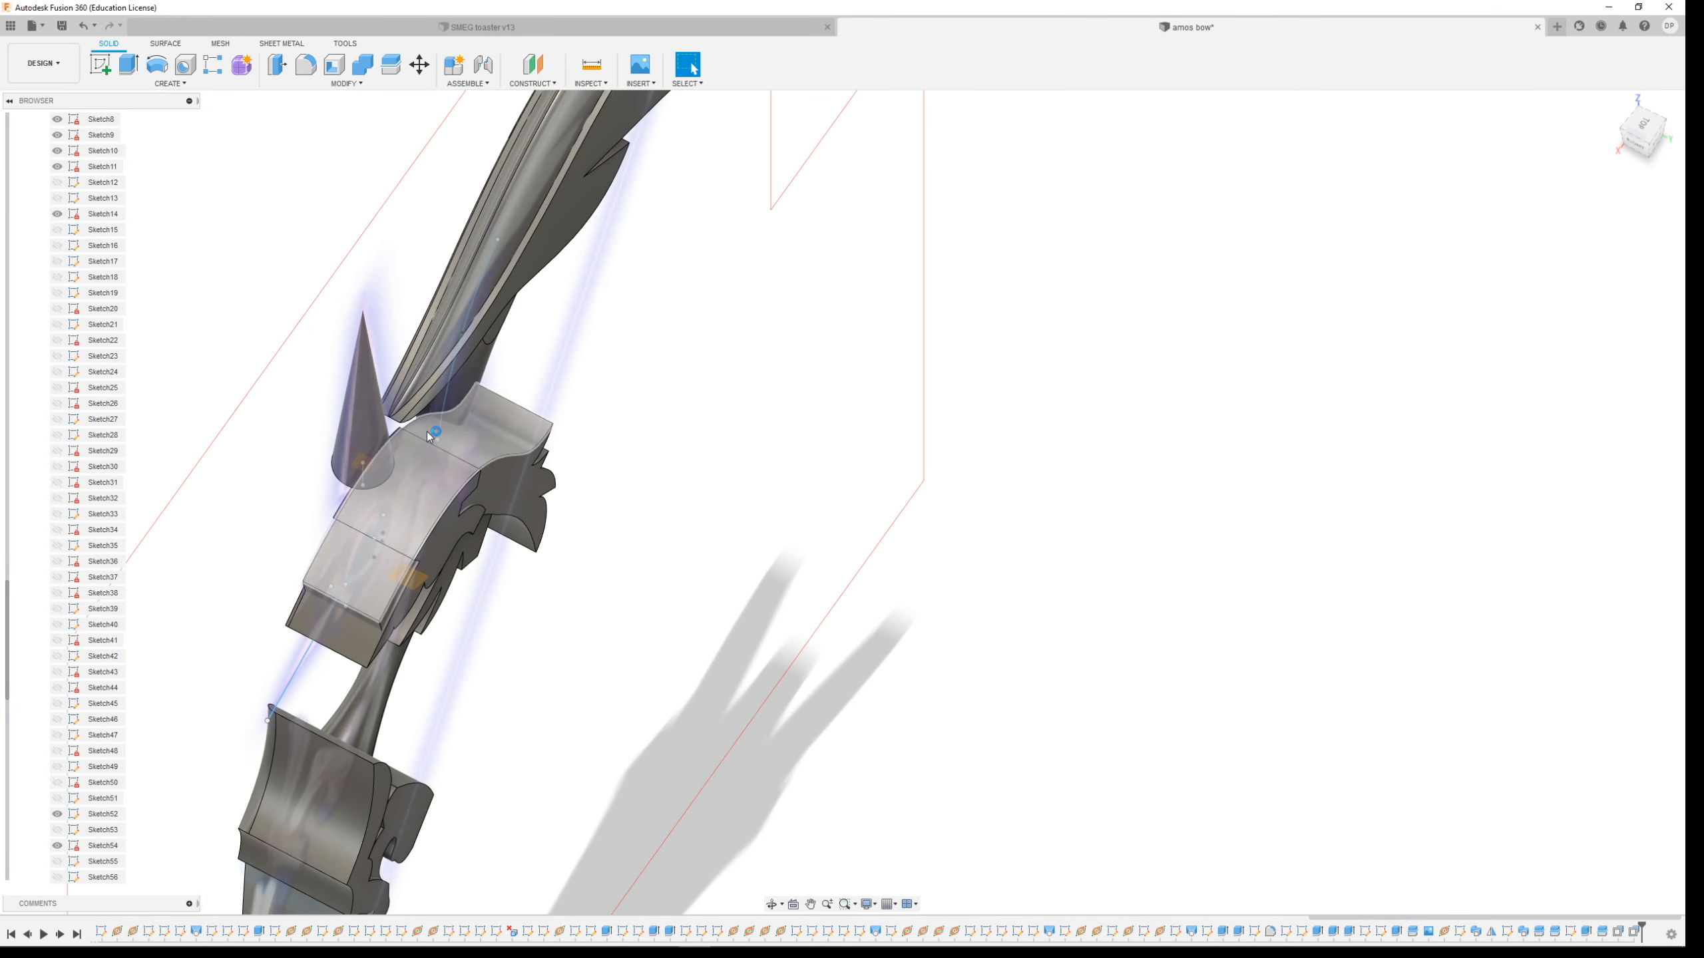
scroll(419, 432, up, 5)
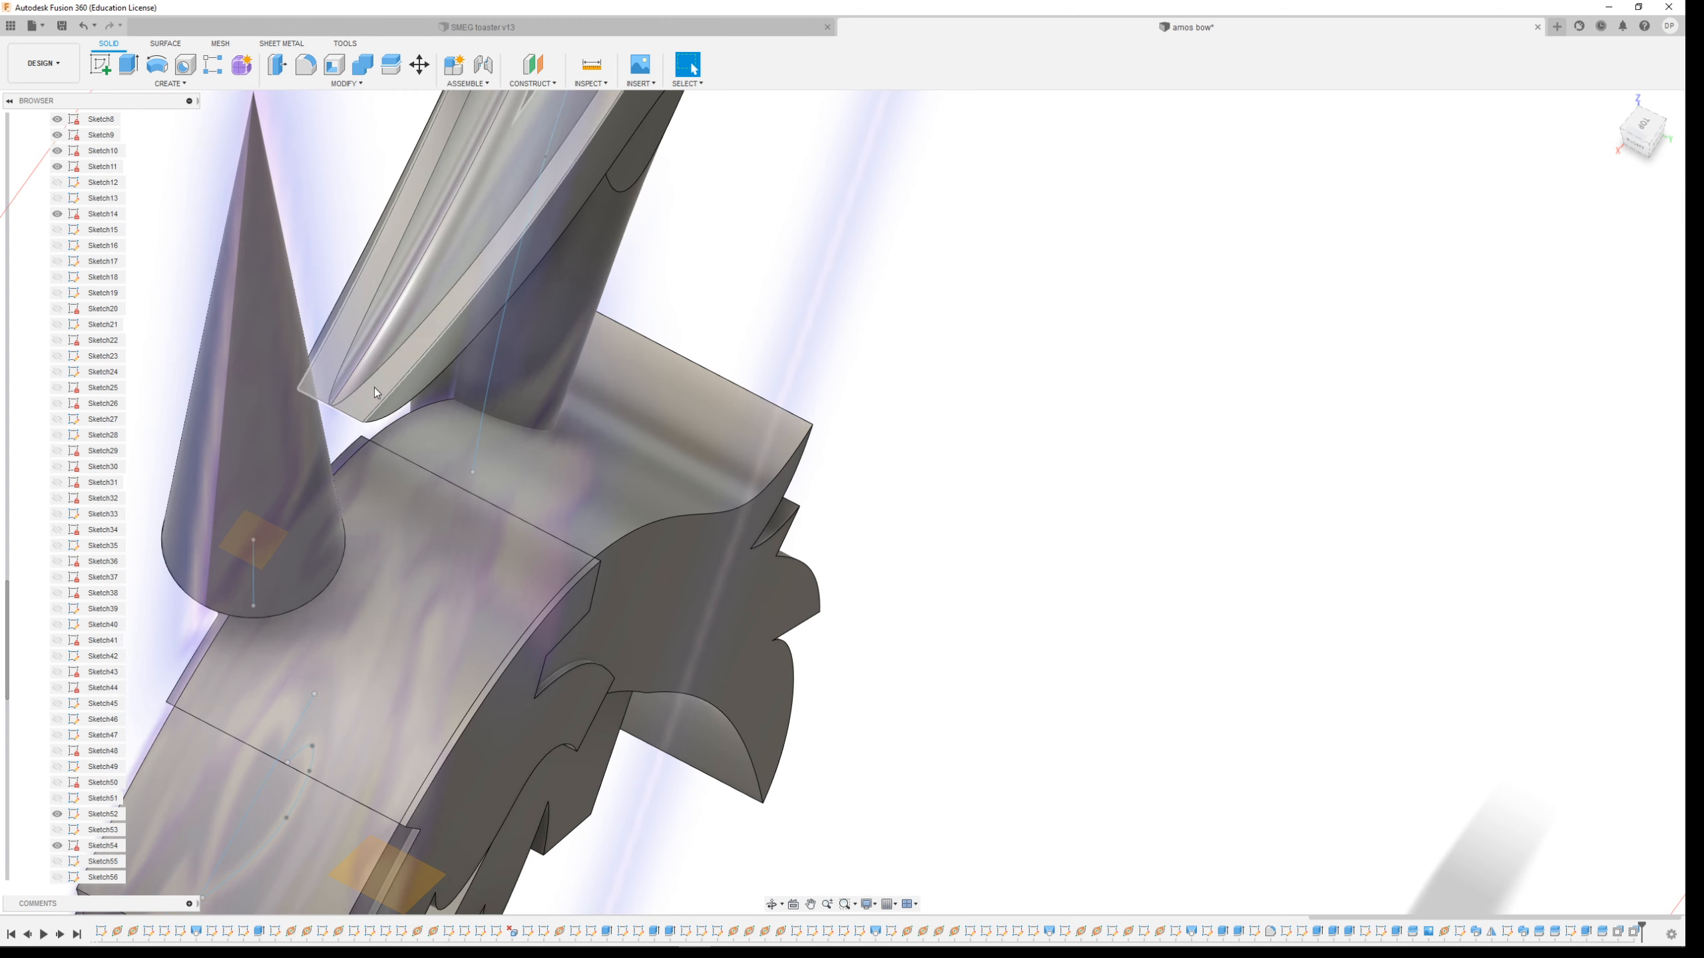
scroll(374, 392, down, 4)
shift+middle_drag(533, 324, 546, 338)
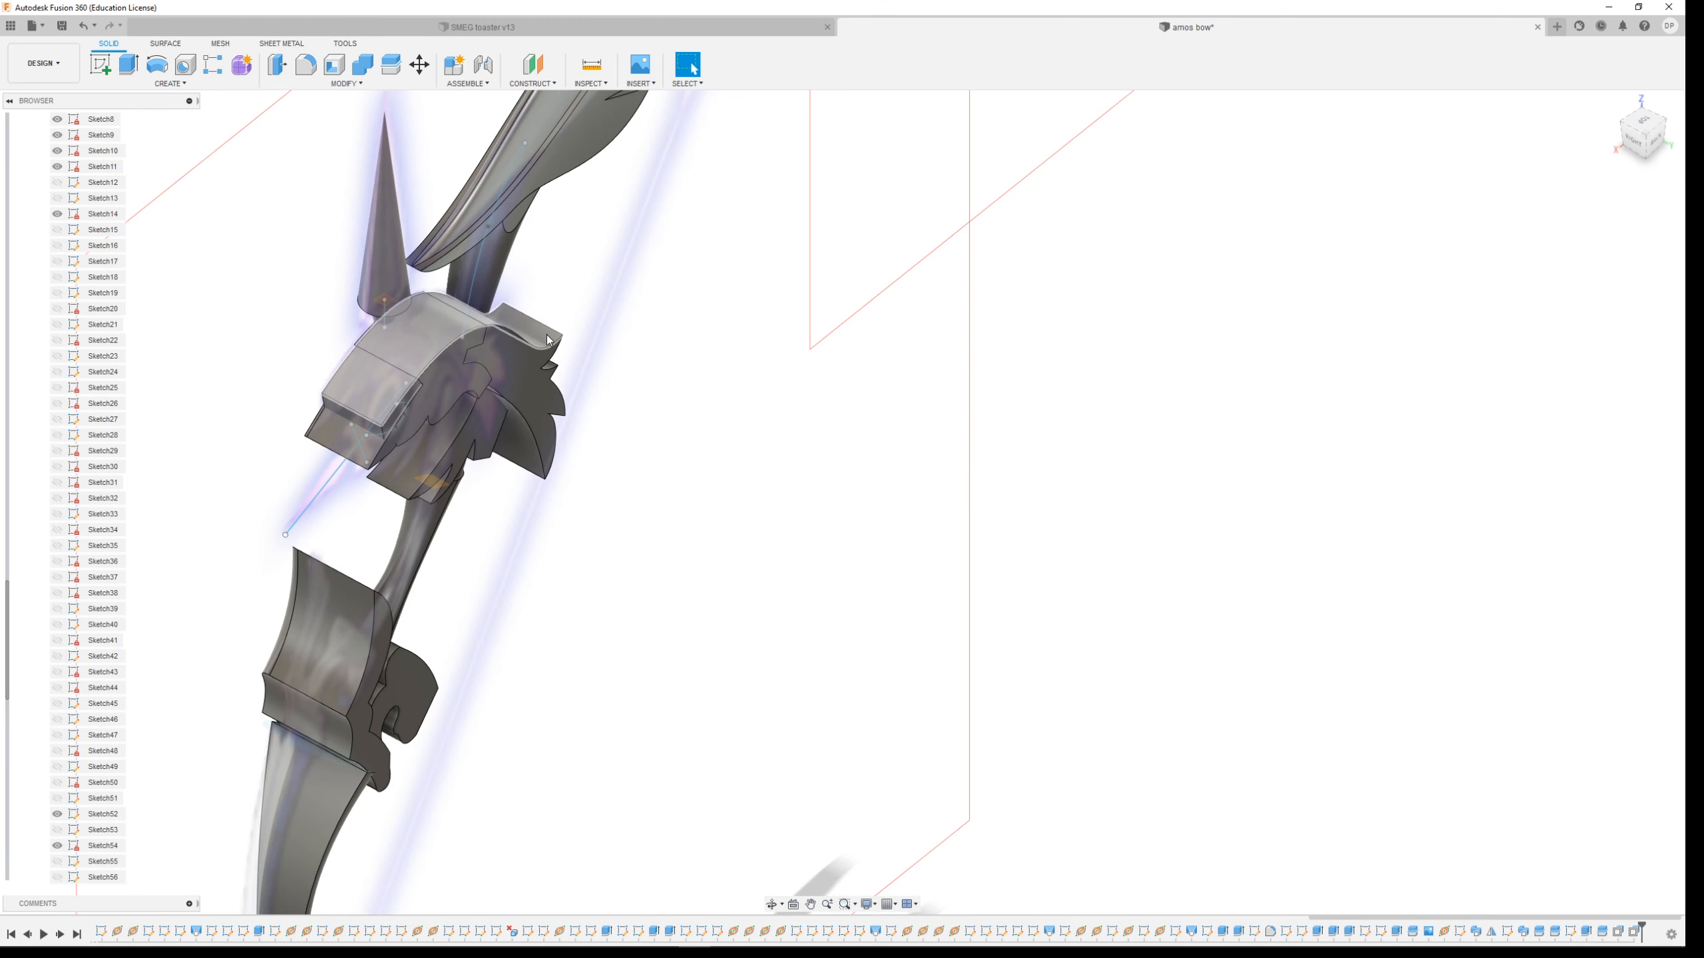
scroll(547, 339, down, 5)
scroll(557, 136, up, 8)
shift+middle_drag(701, 378, 541, 331)
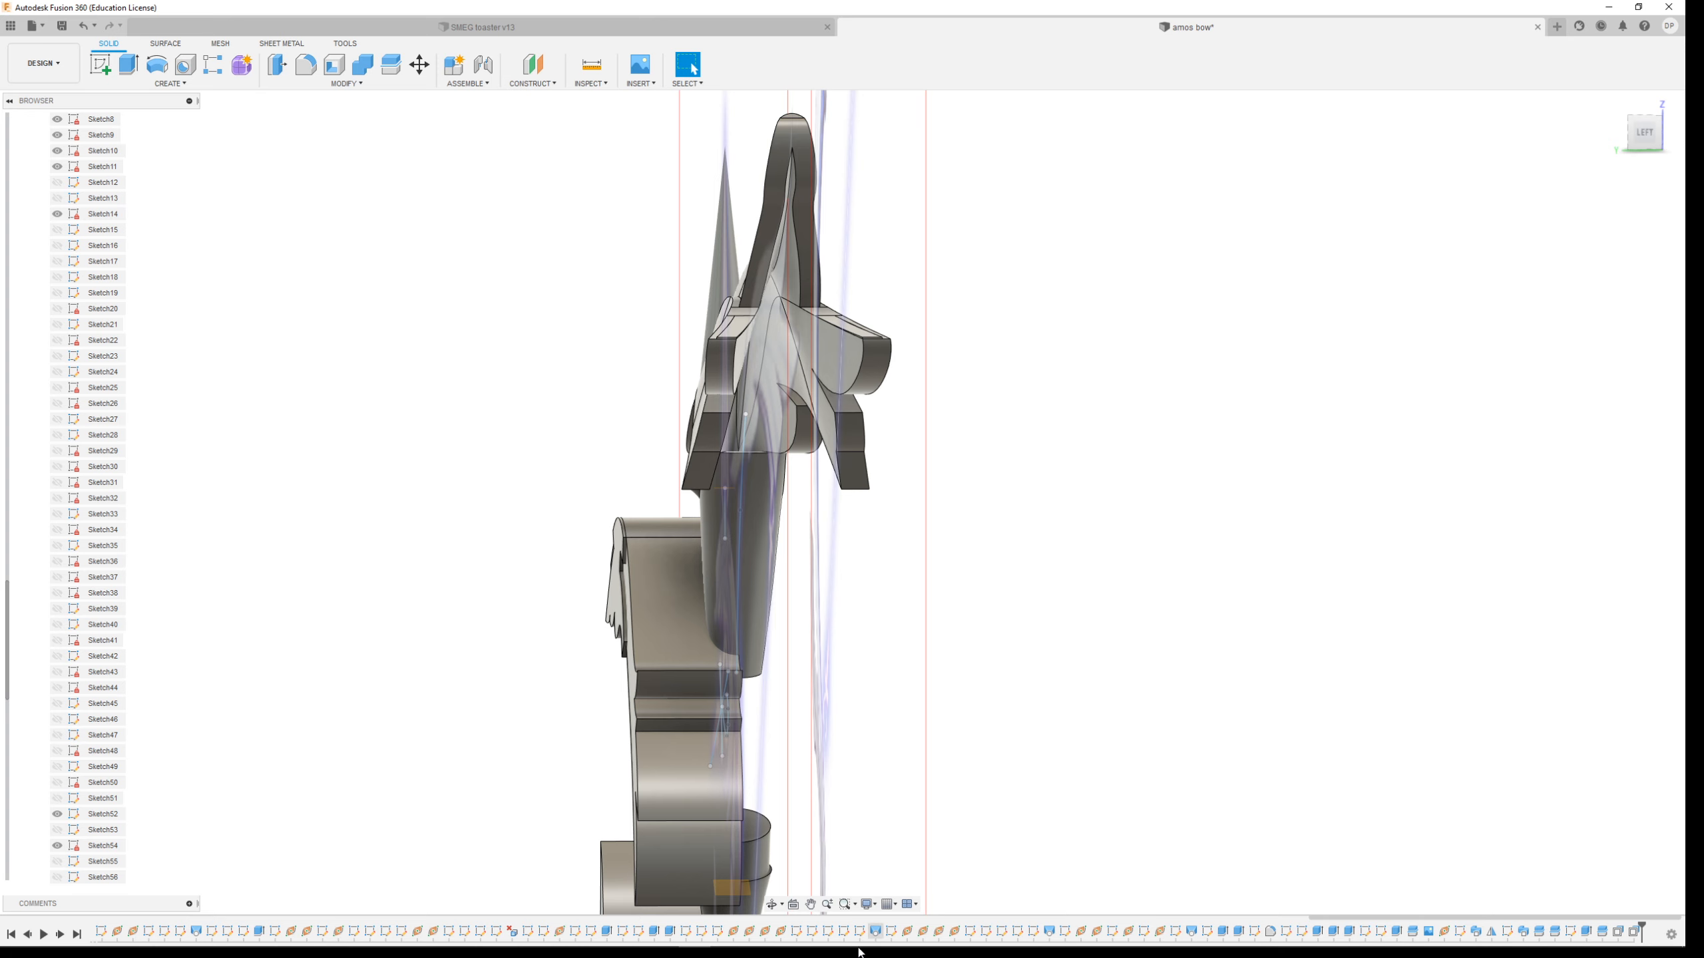
mouse_move(633, 952)
click(282, 939)
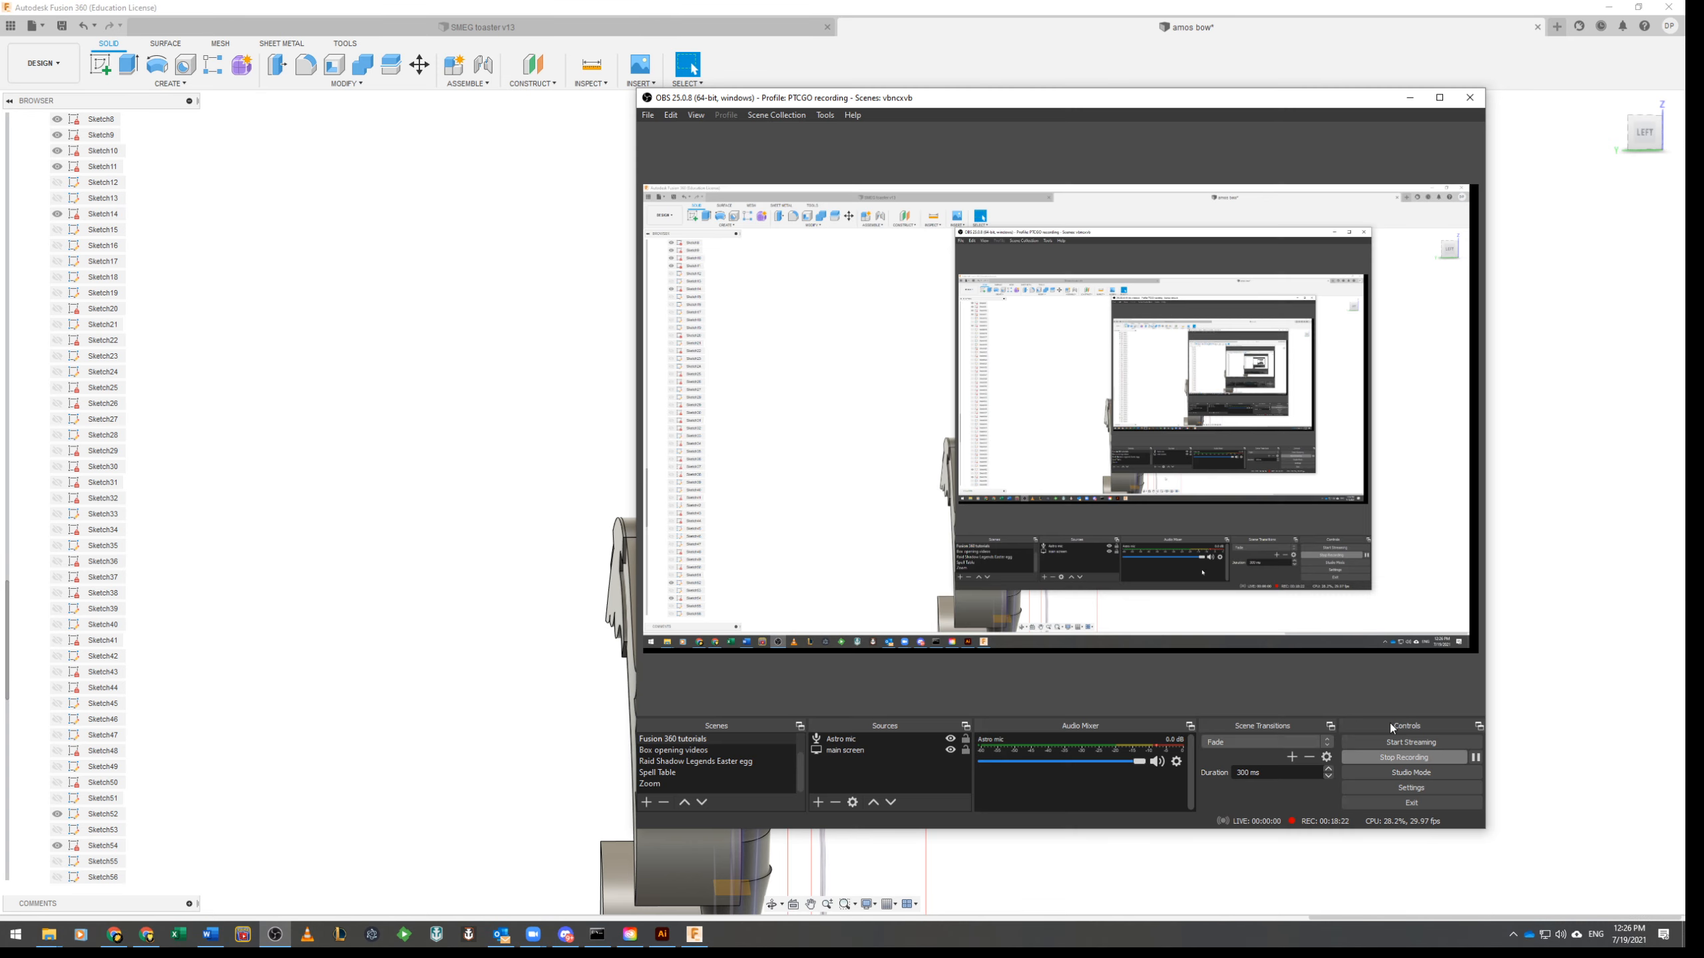